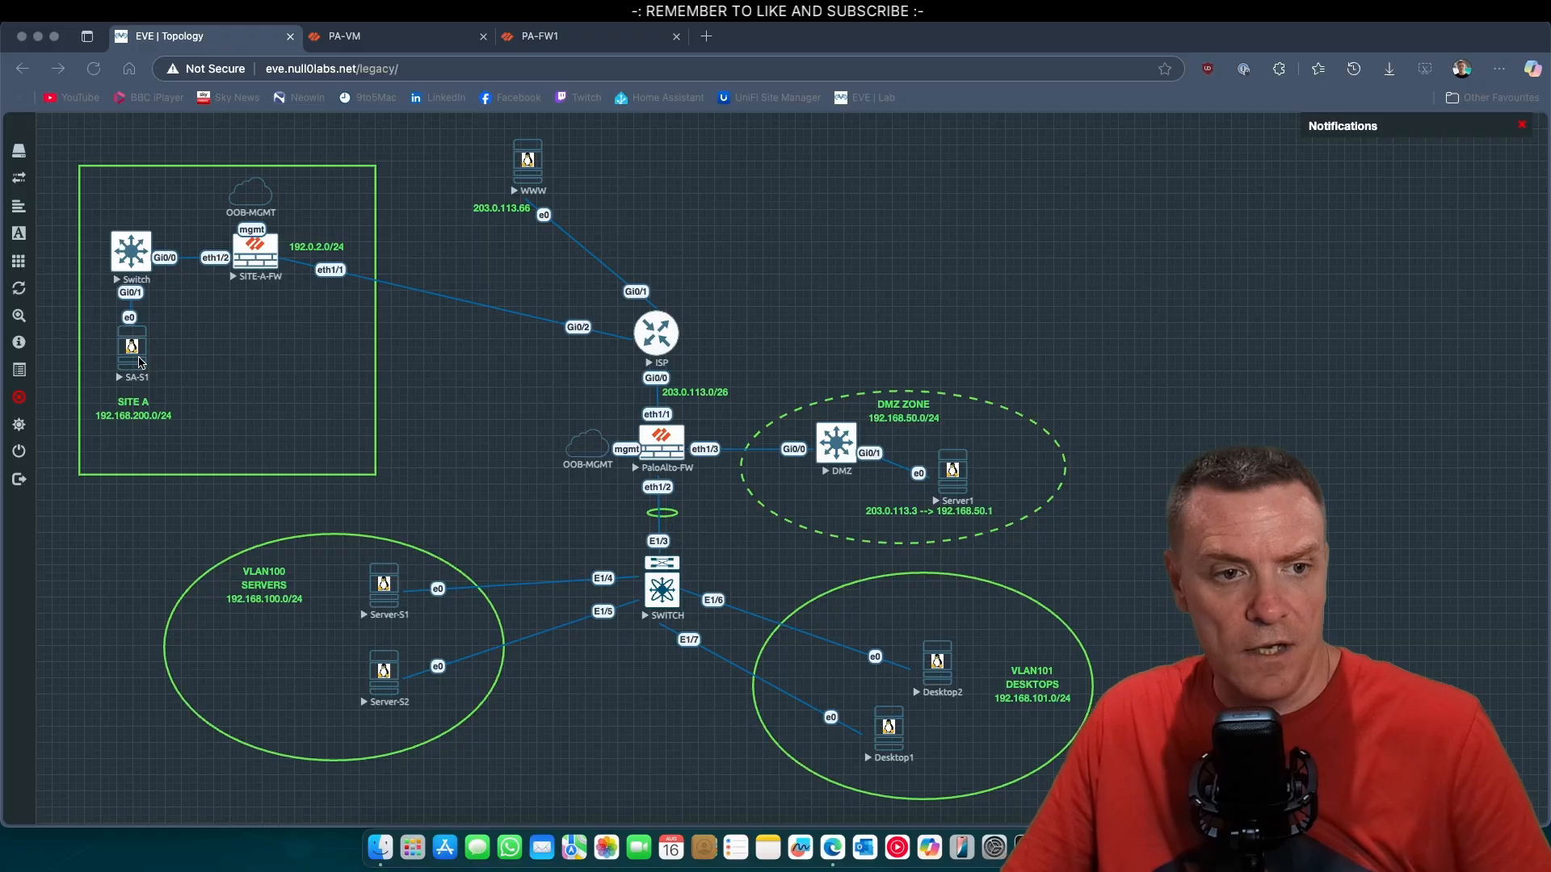
Open the console of server SA-S1 in Site A, accepting the unencrypted VNC connection, and bring its window forward.
click(130, 349)
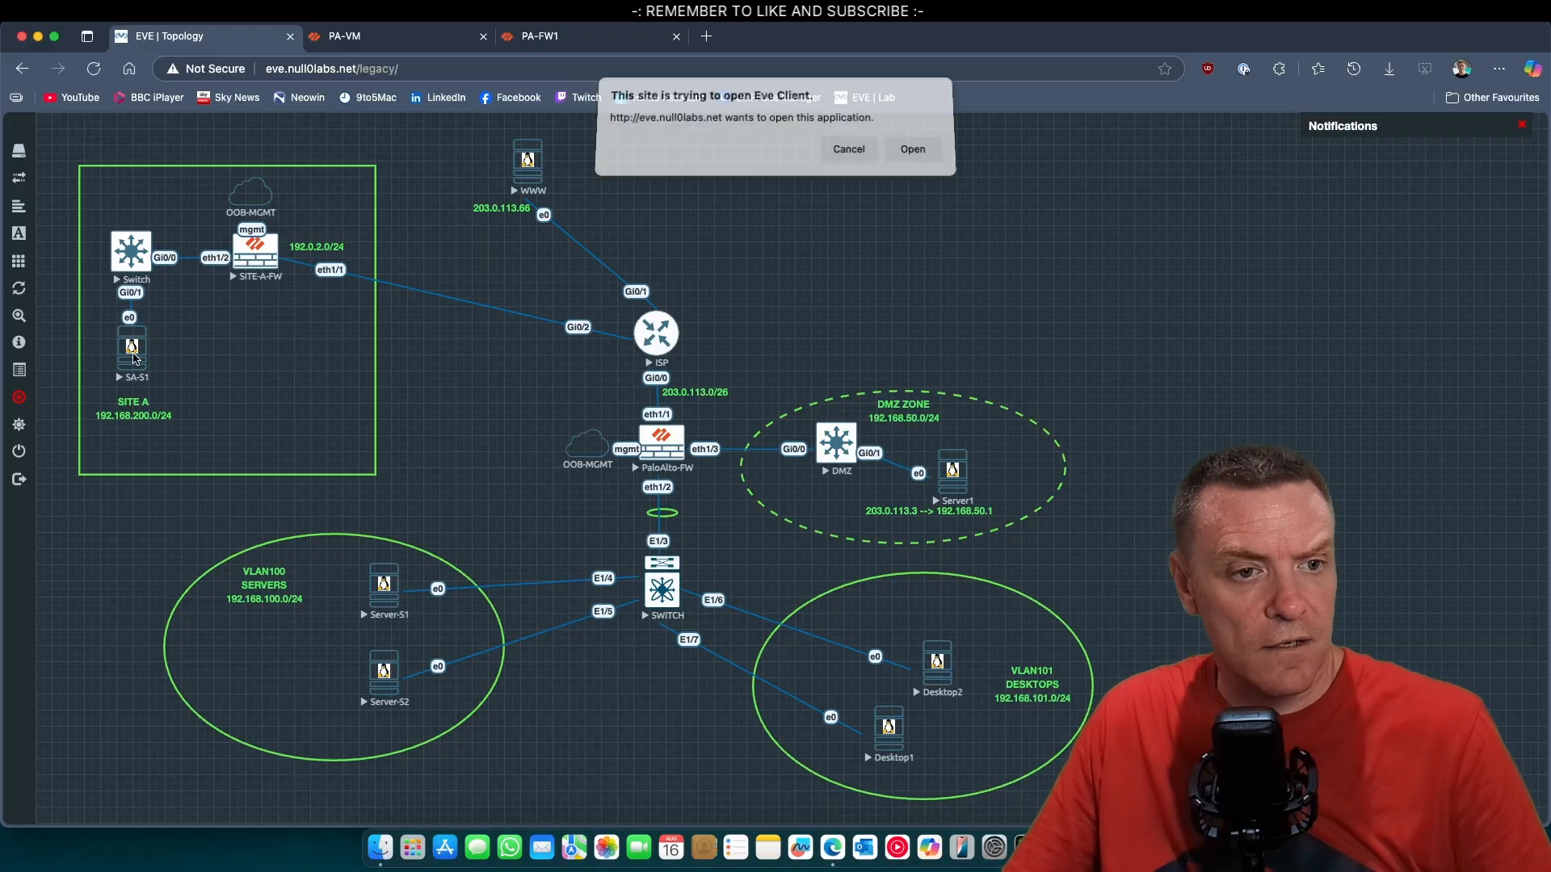
click(917, 155)
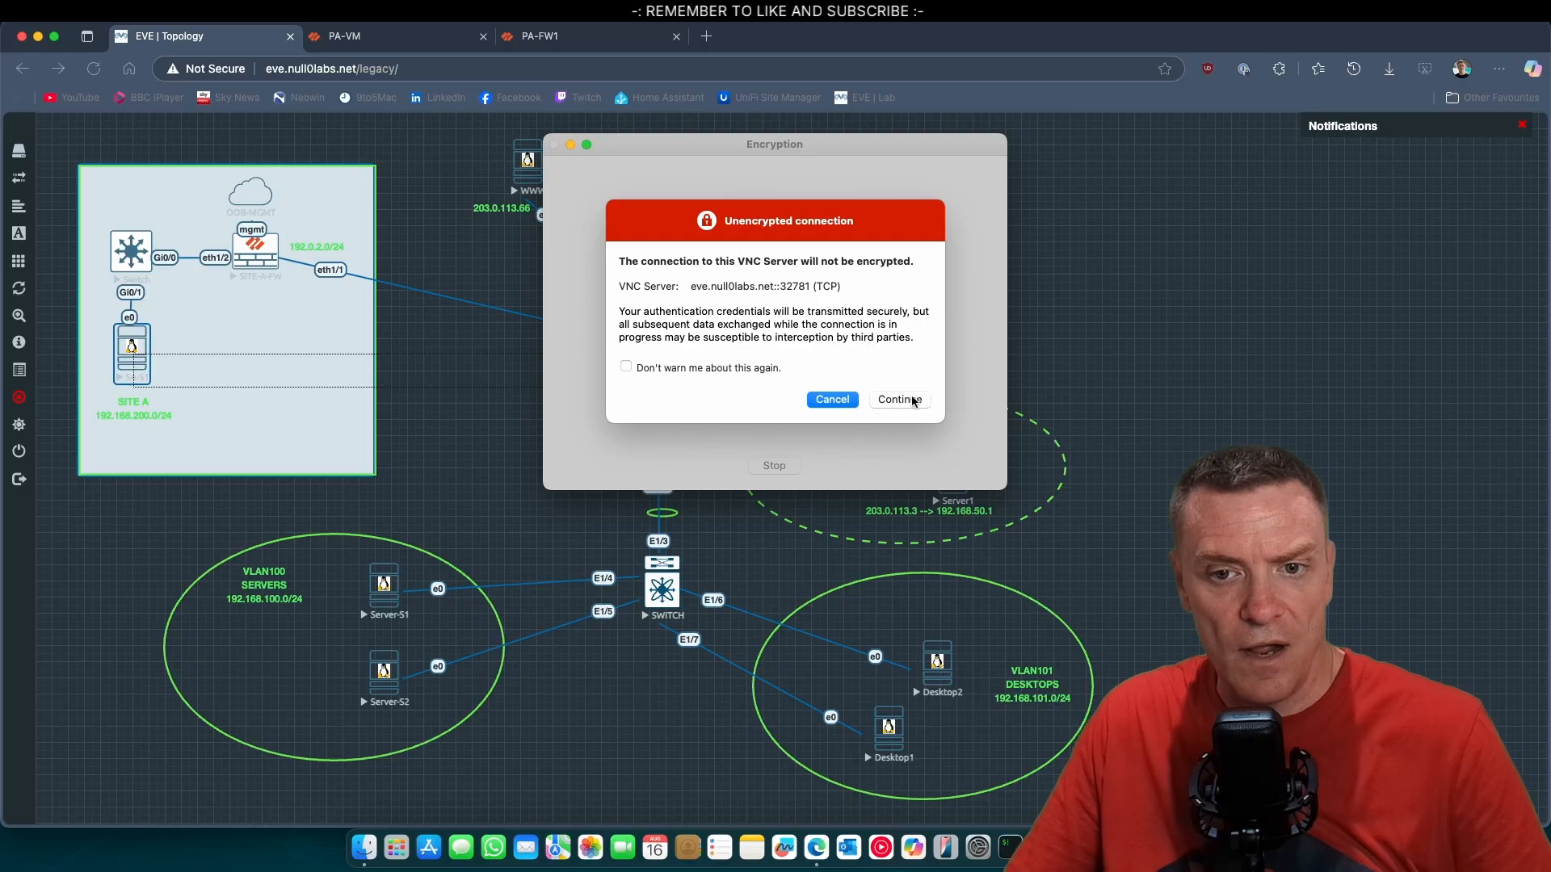
click(913, 400)
click(124, 530)
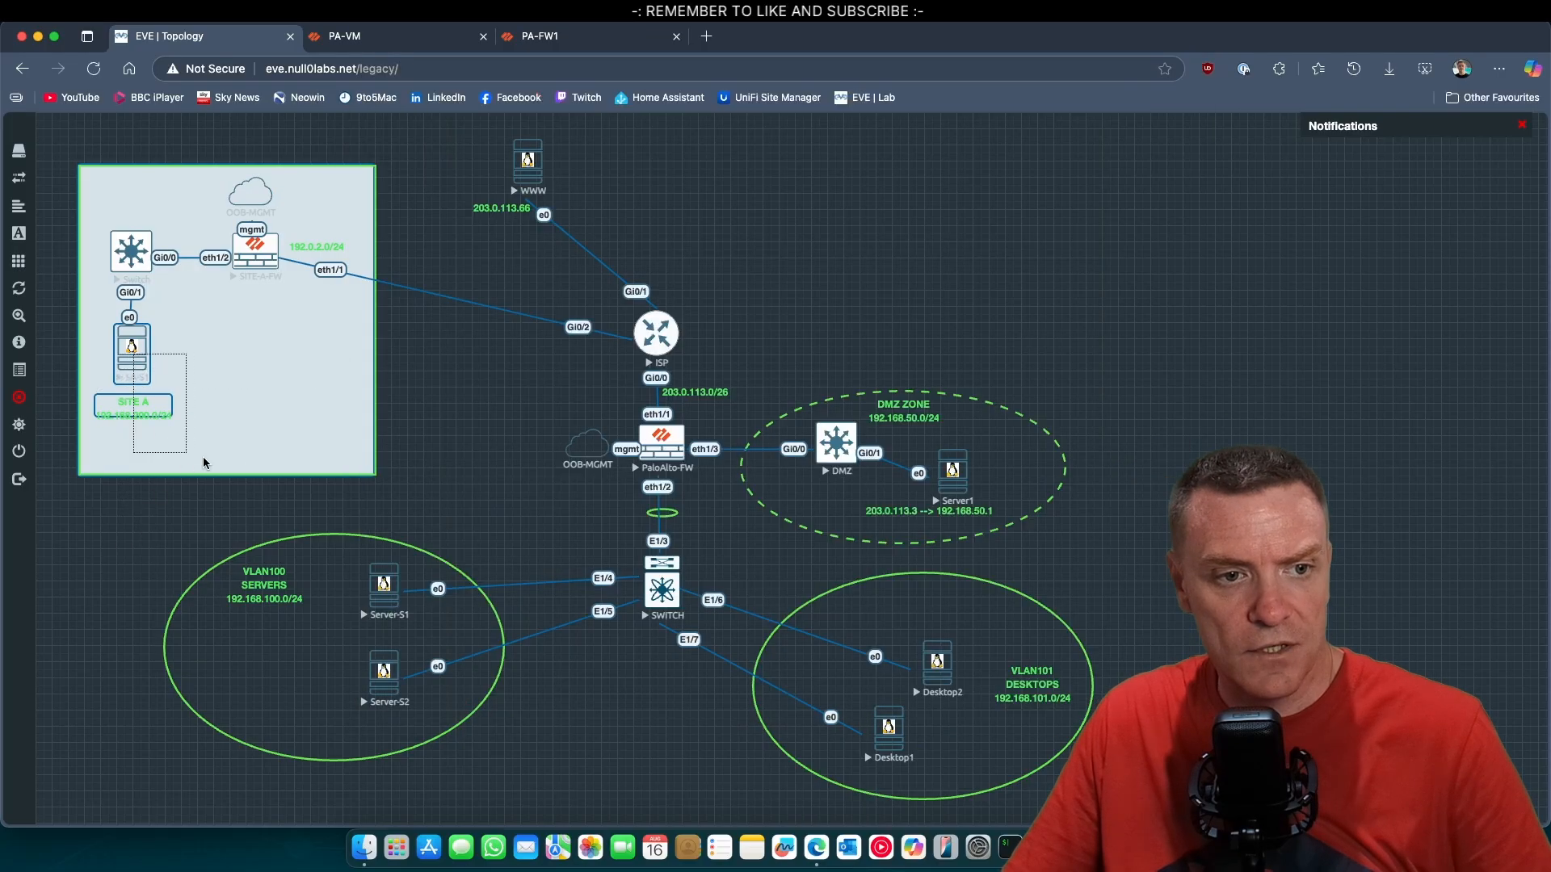
click(239, 440)
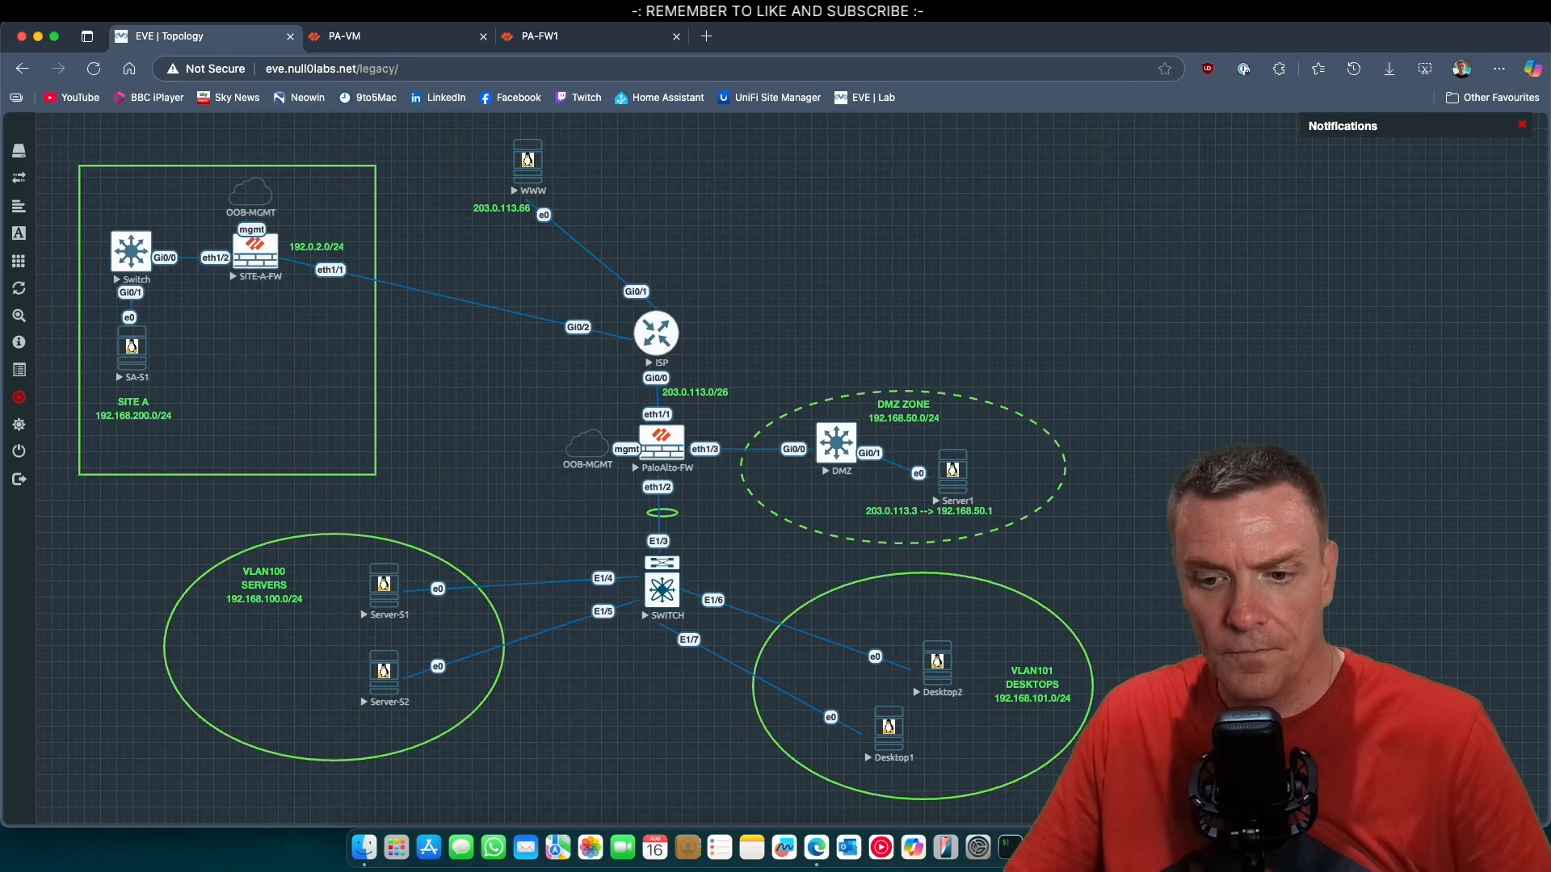
key(super+Tab)
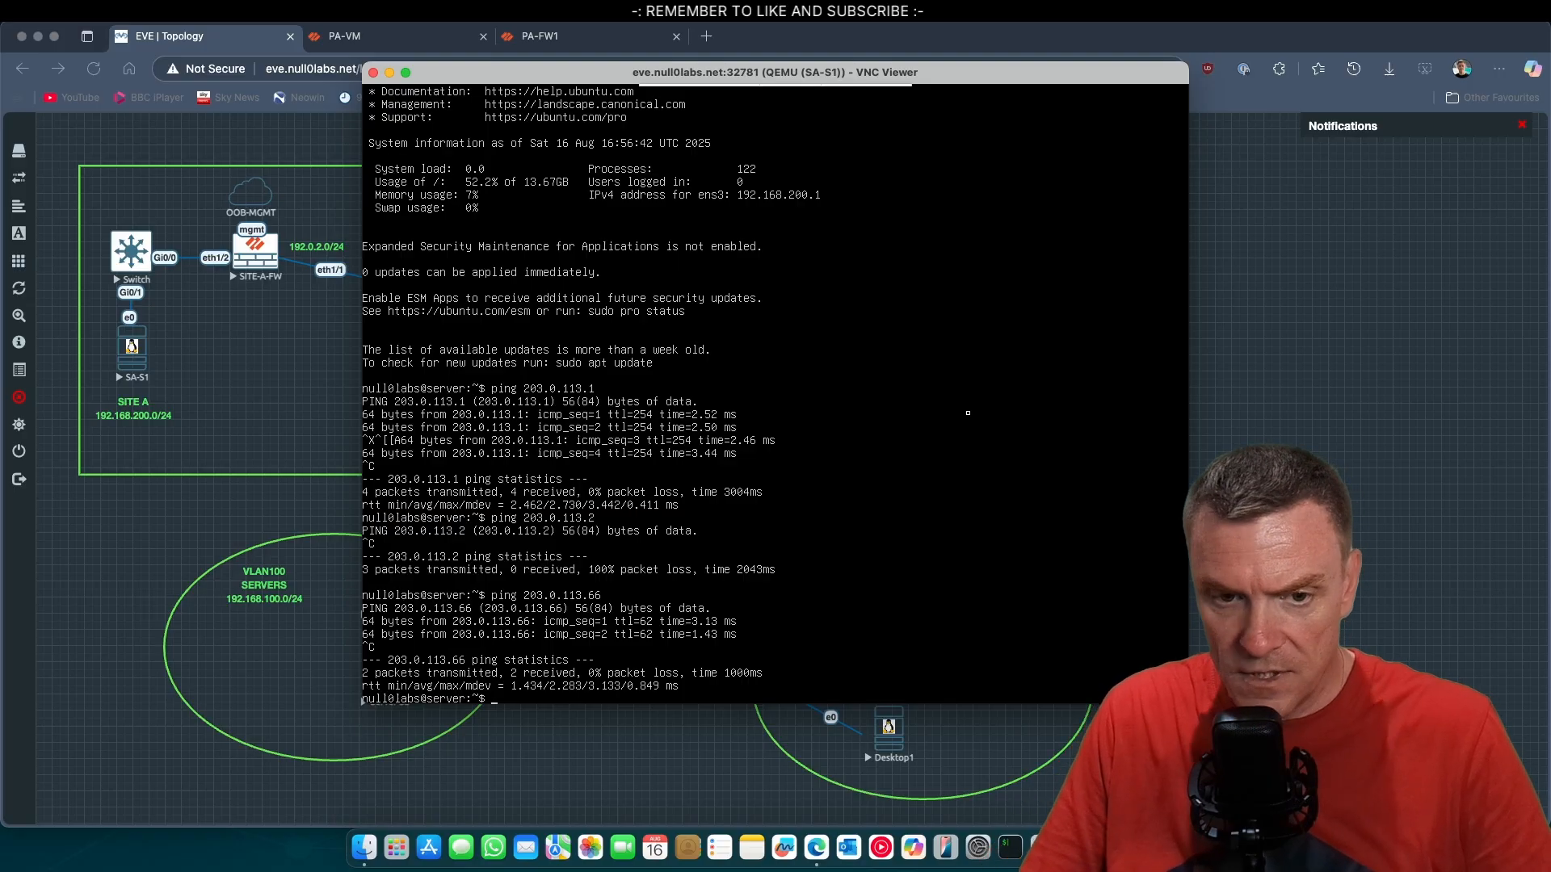
Rerun the ping to 203.0.113.66 from SA-S1, then put its console window away.
key(Up)
key(Return)
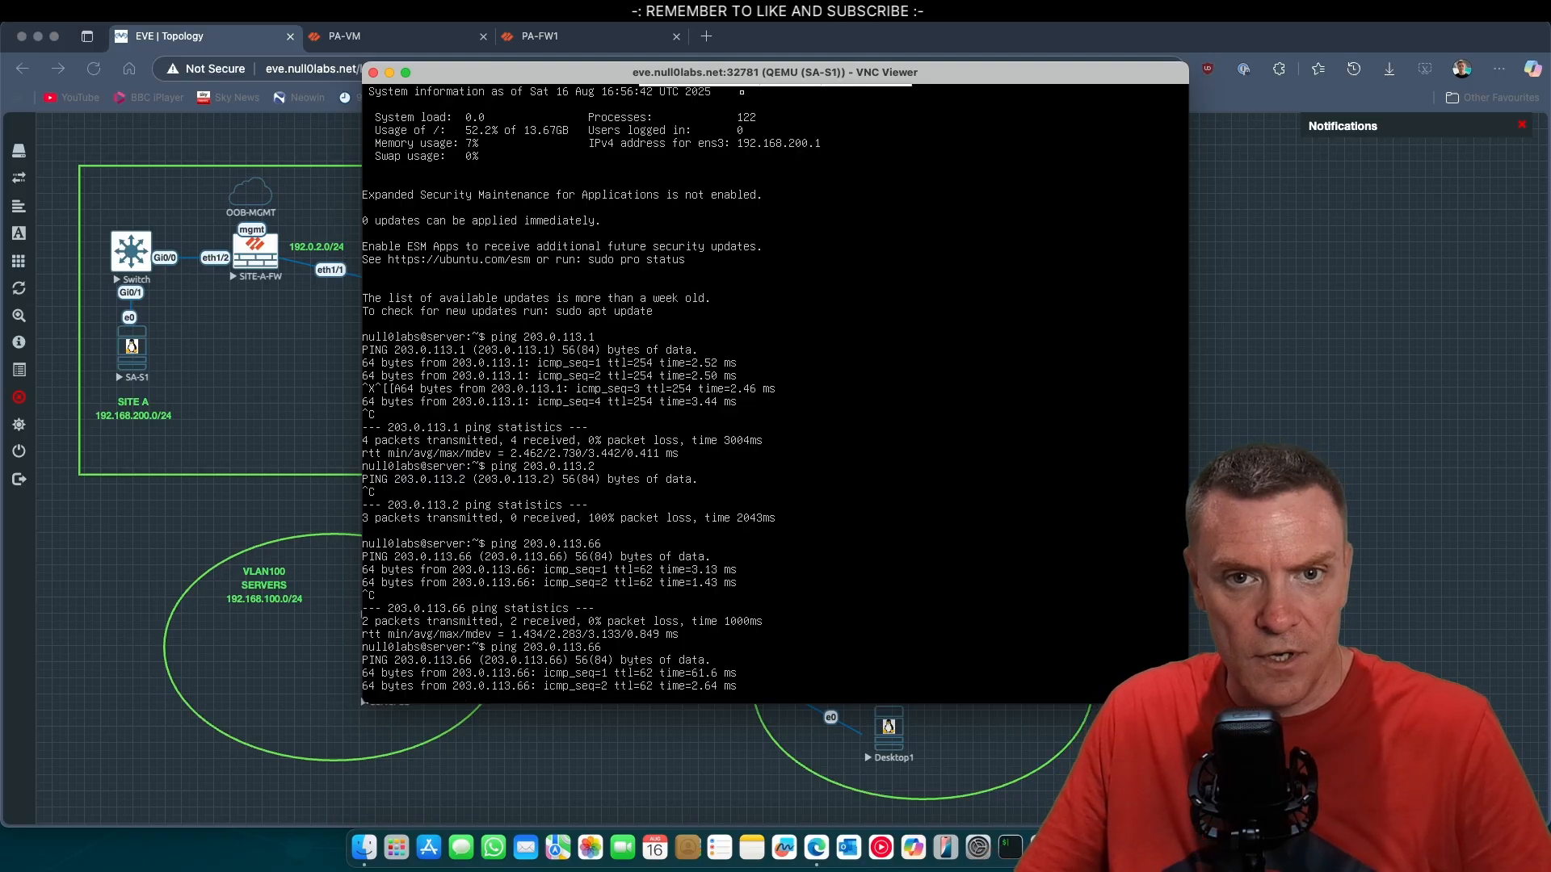
drag(737, 76, 1017, 78)
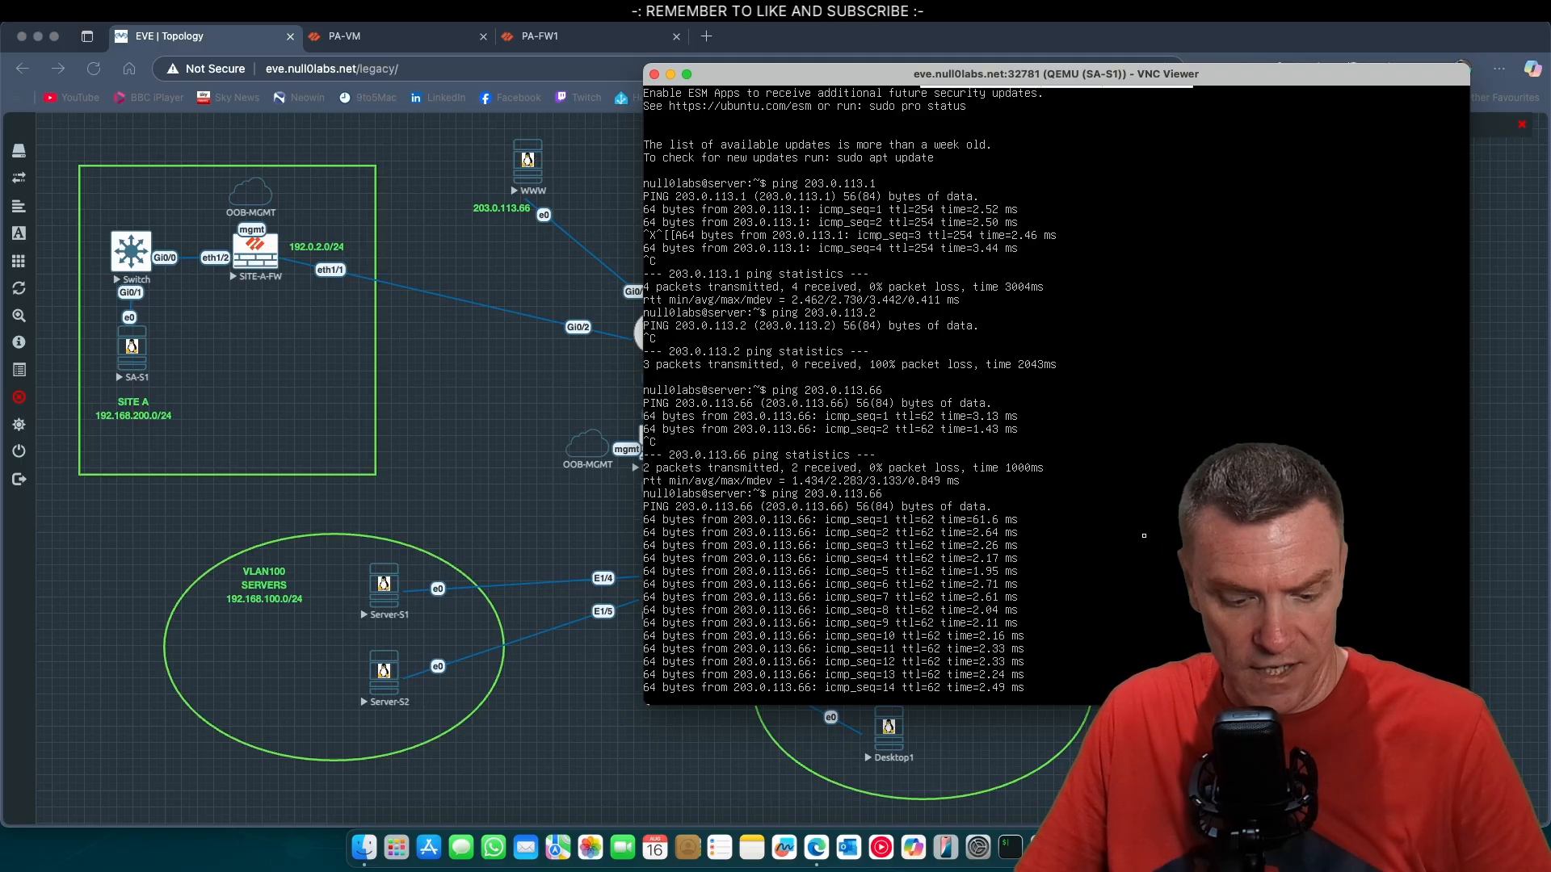
click(1341, 56)
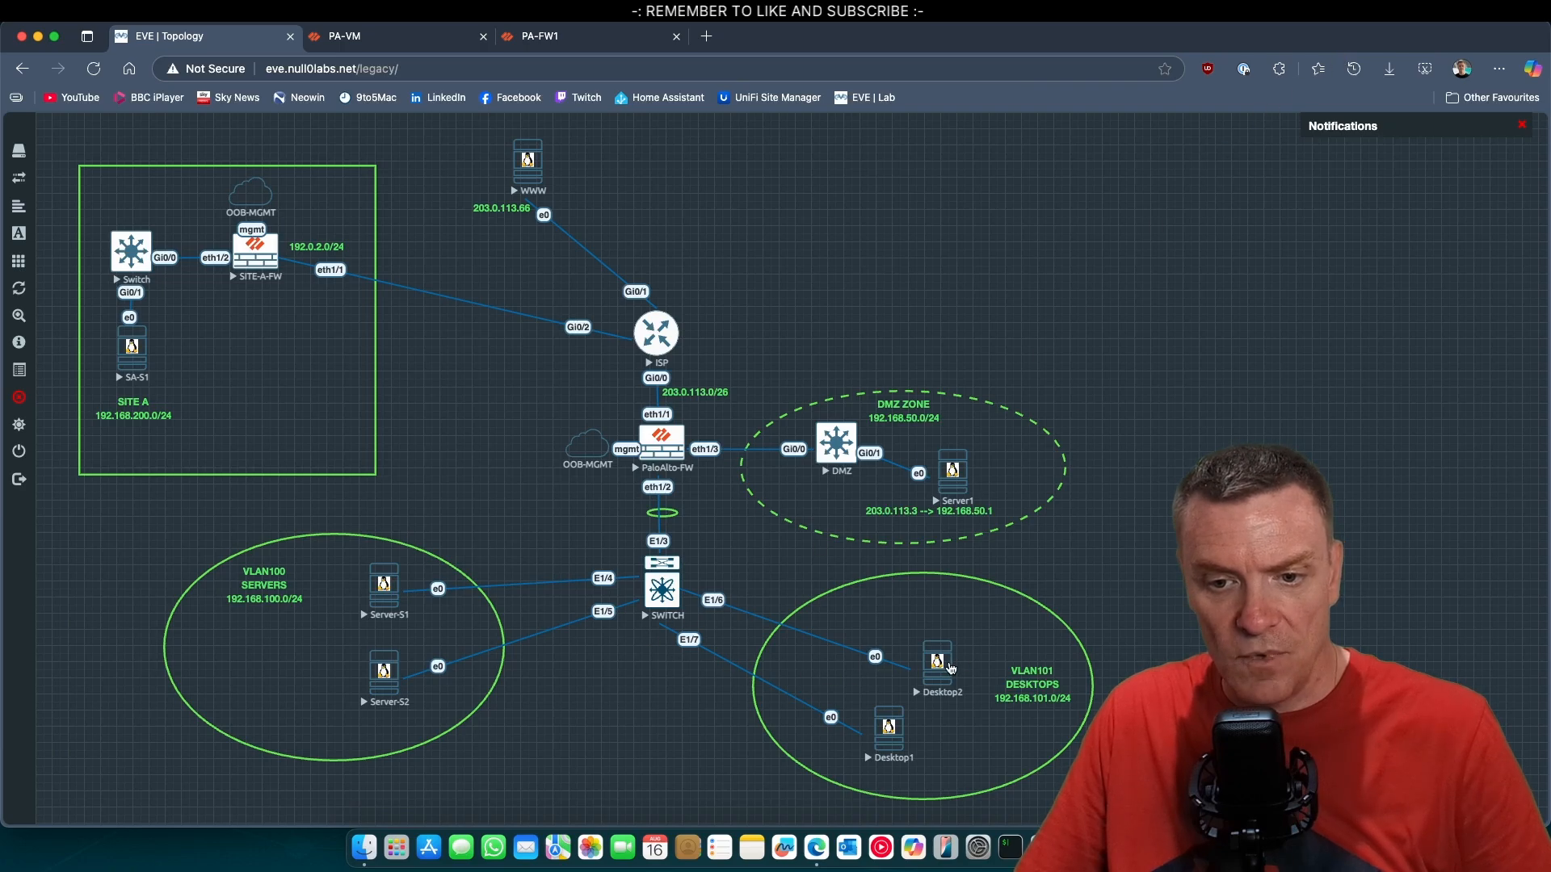
Open the Desktop1 console over the unencrypted VNC connection and log in with the account password.
click(889, 726)
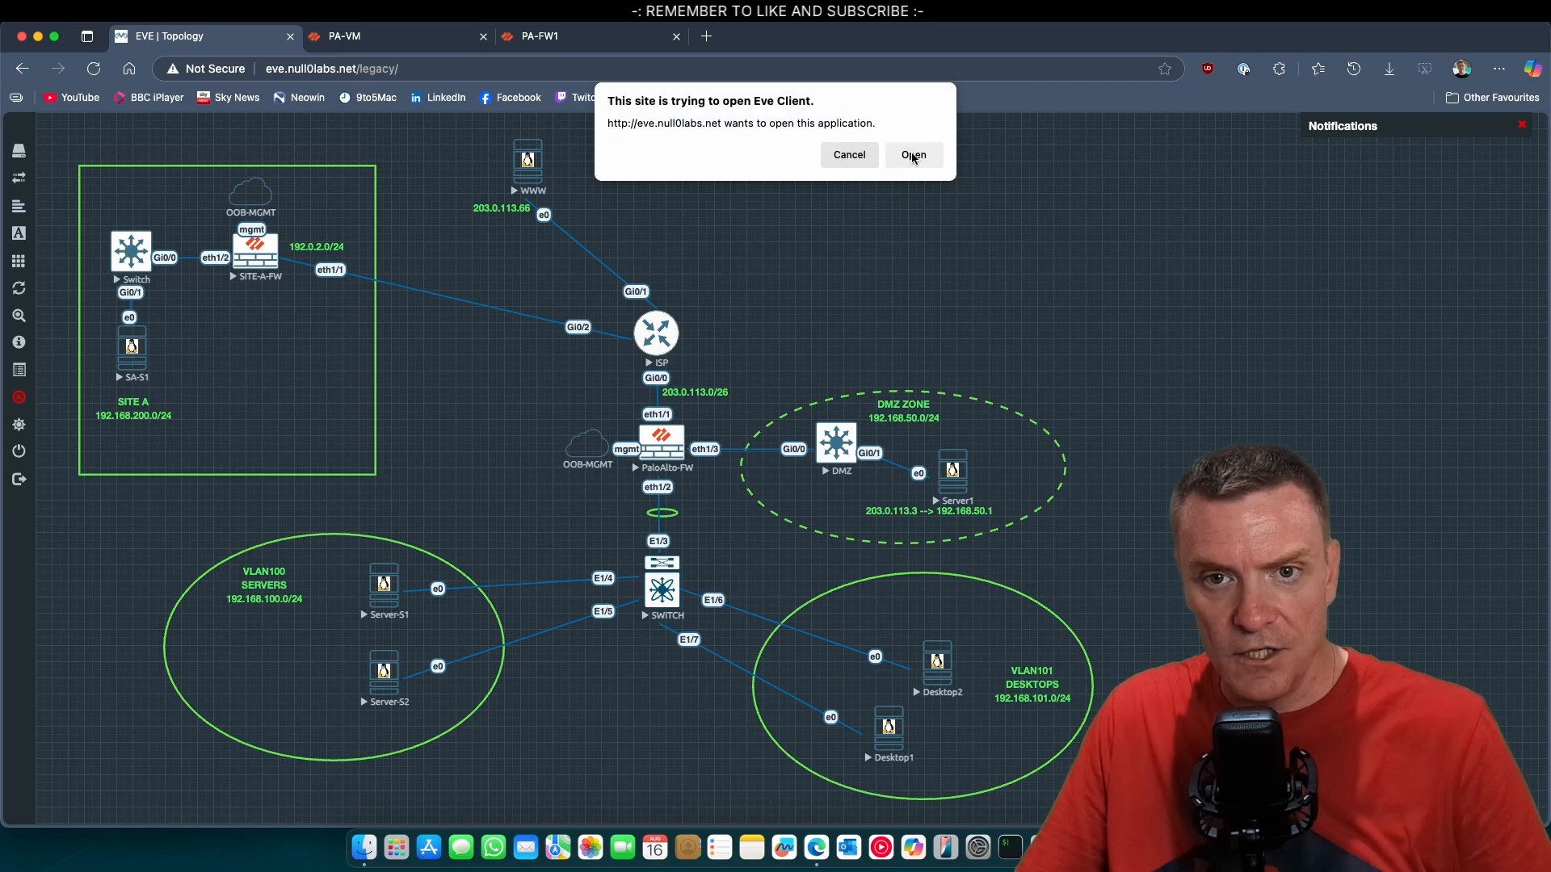
click(913, 154)
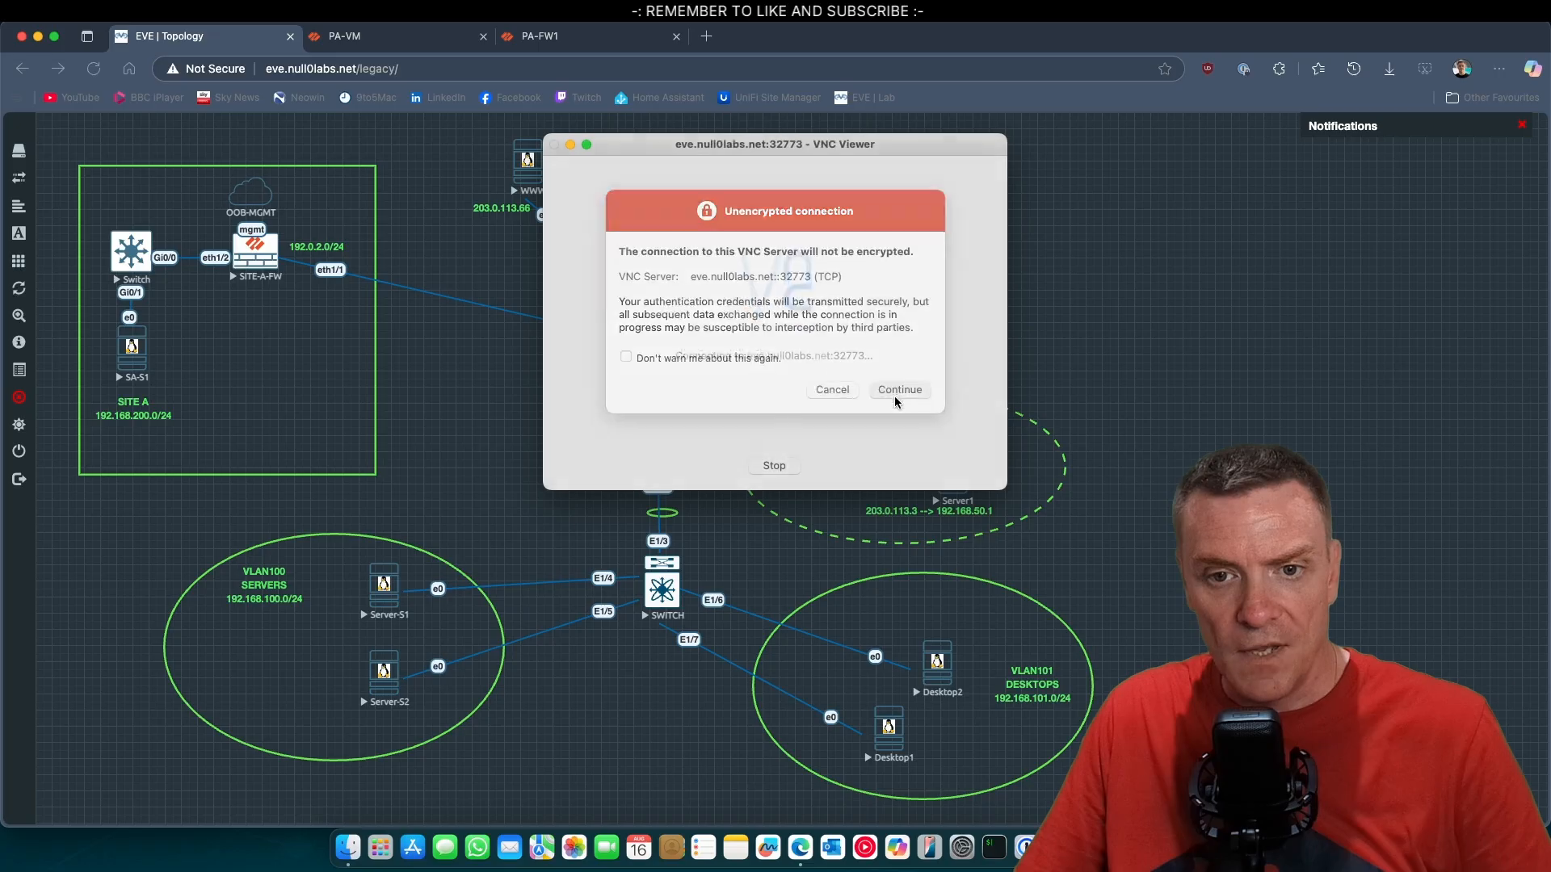
click(894, 394)
click(859, 358)
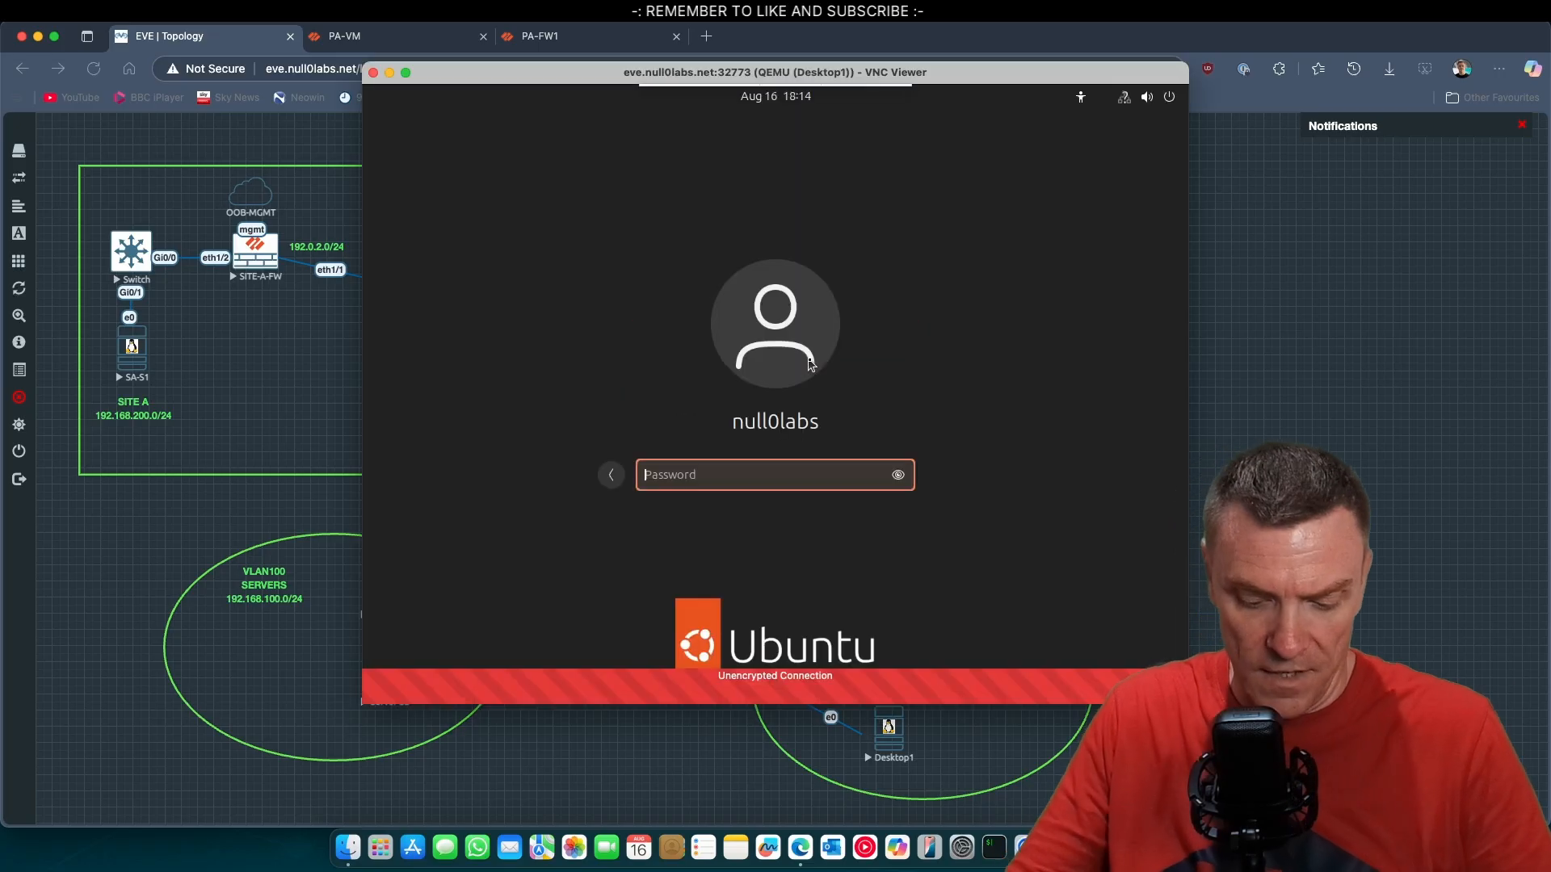
text(*******)
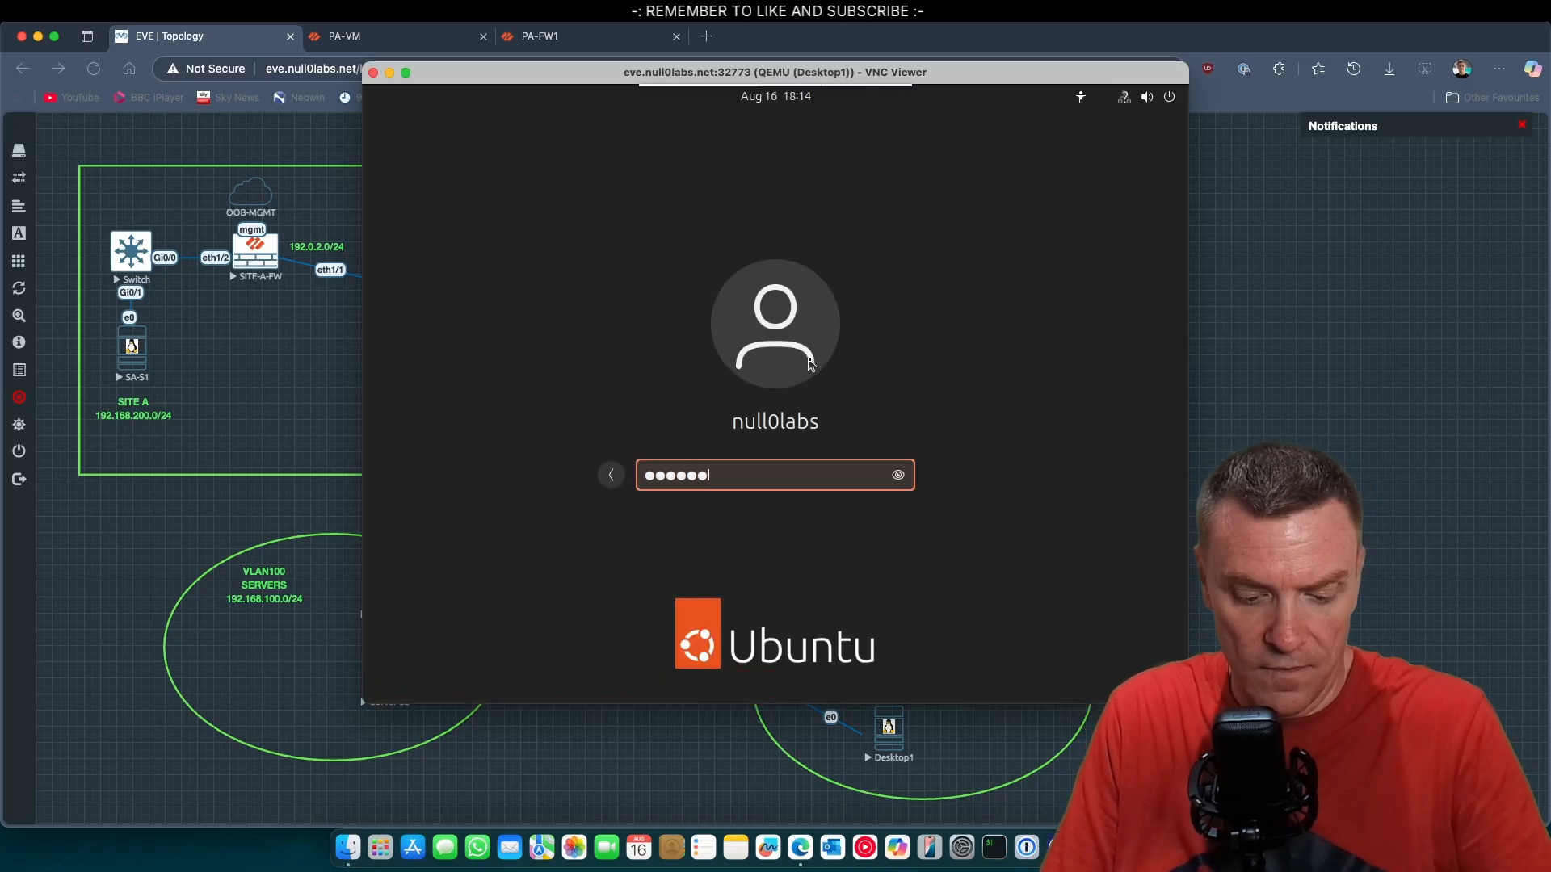
key(Return)
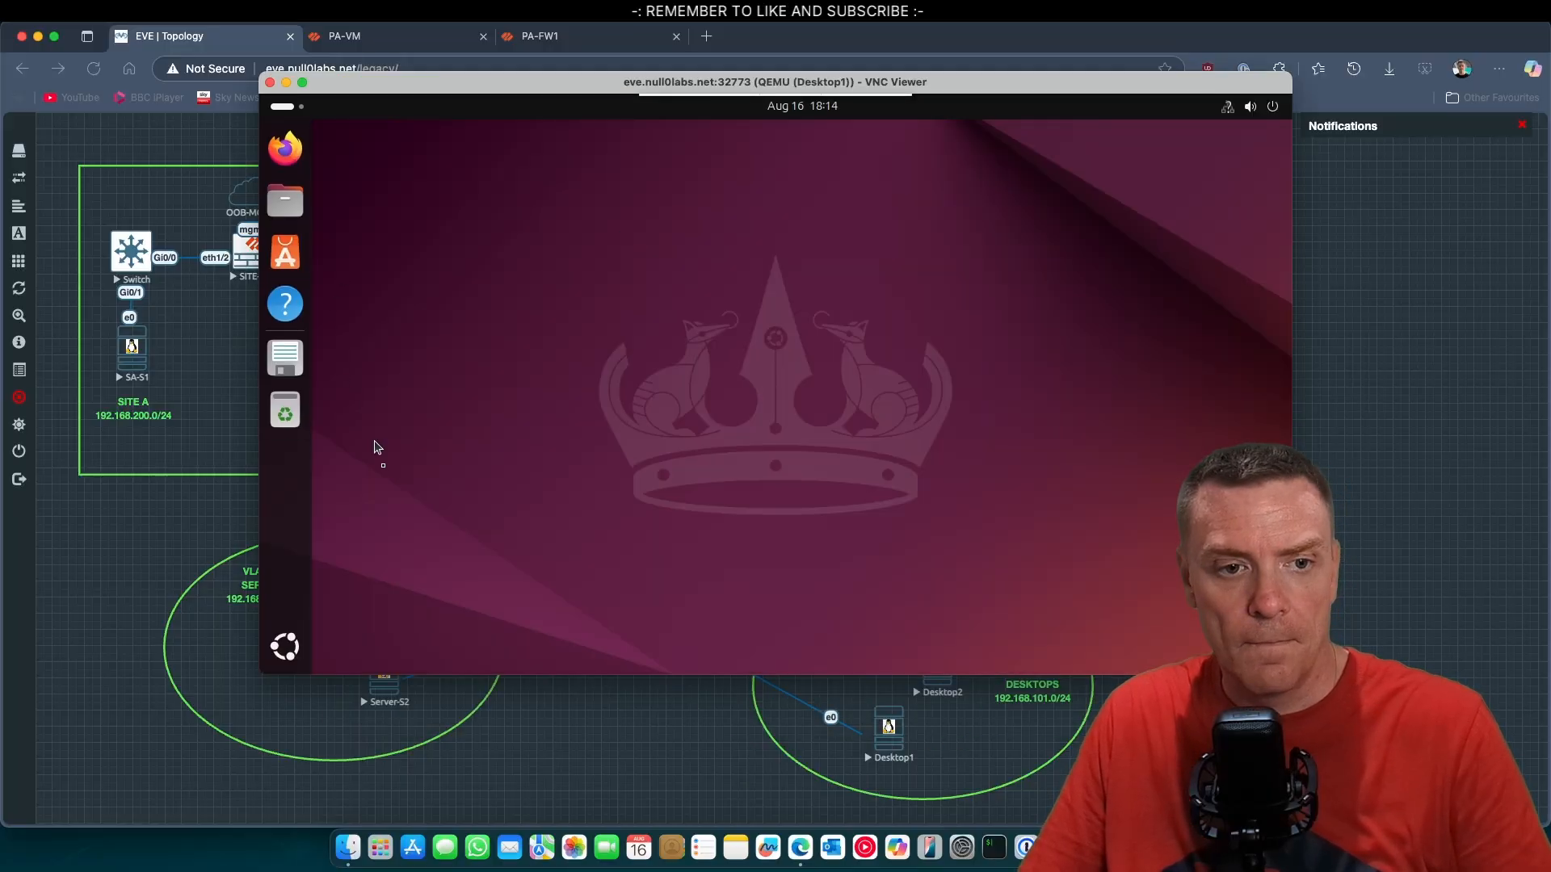
Open a Terminal window on the Desktop1 machine.
right_click(581, 376)
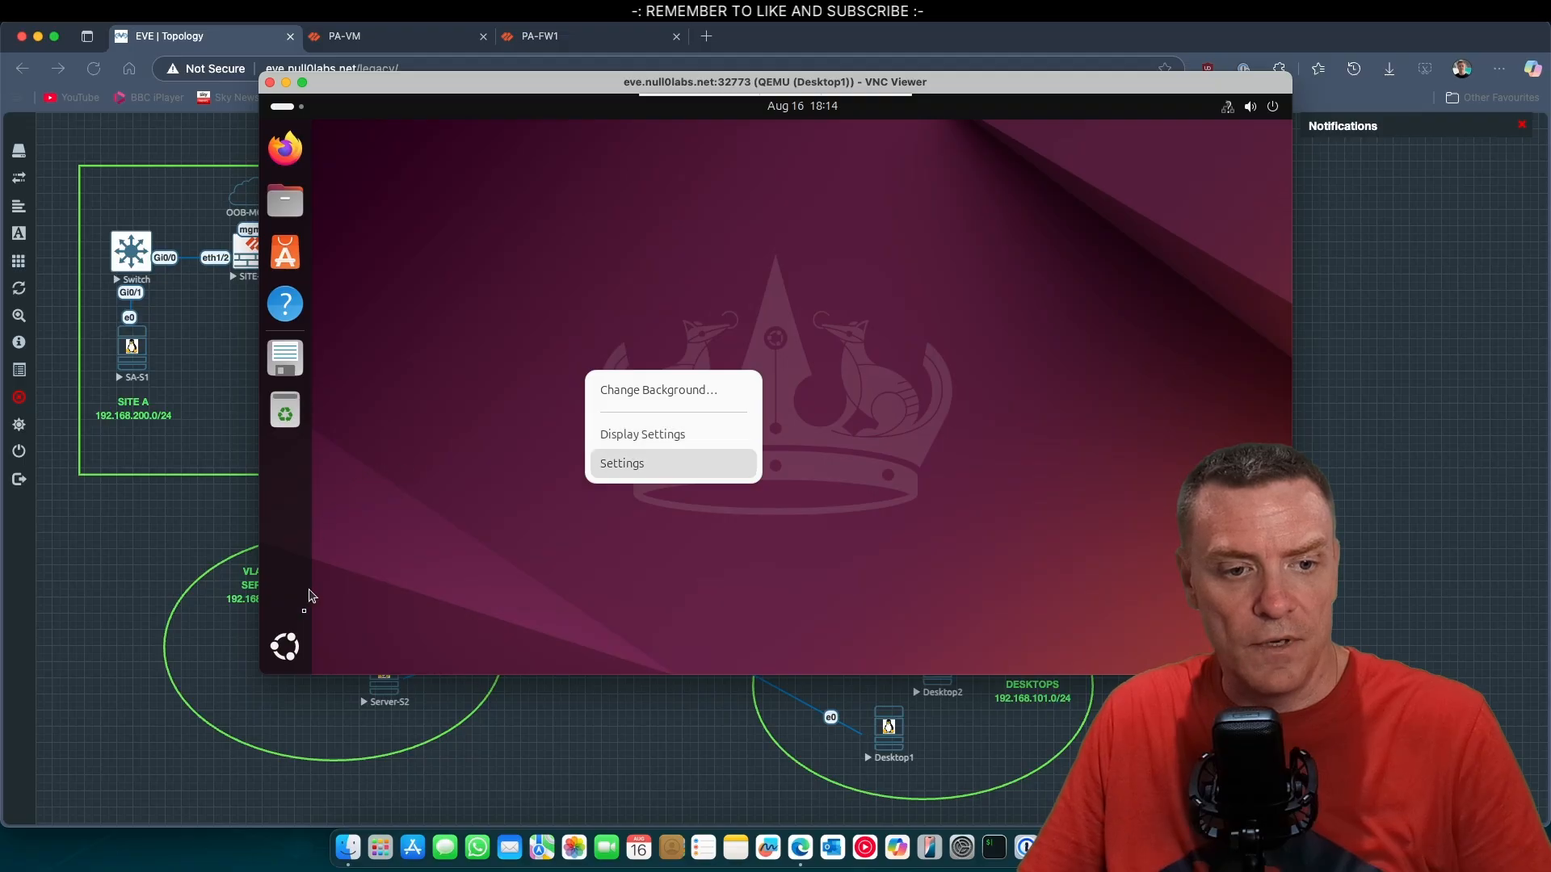
click(274, 641)
click(284, 649)
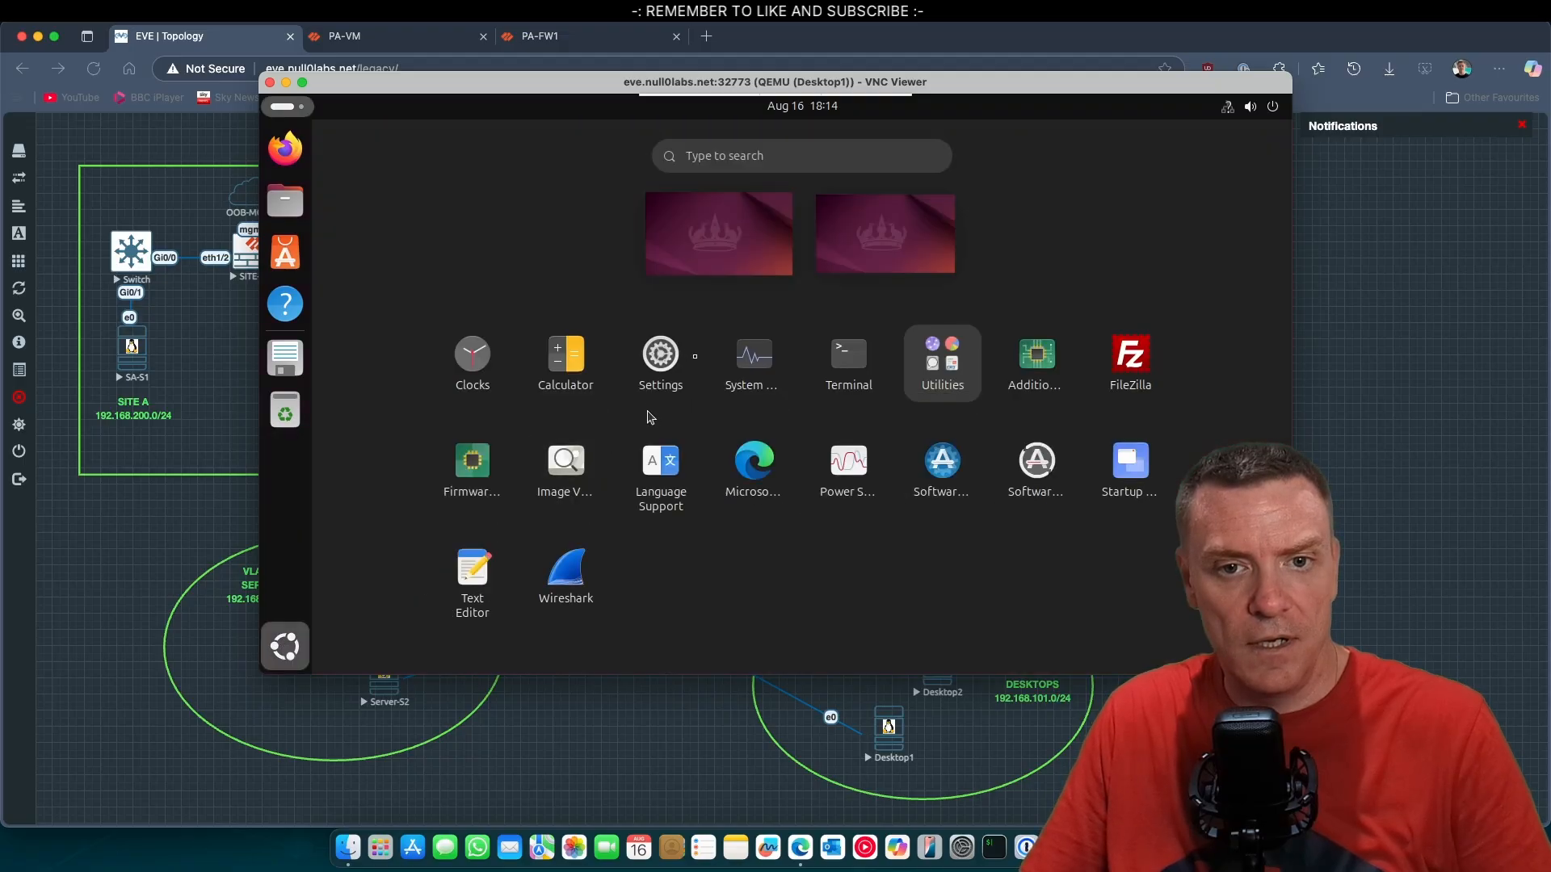
click(836, 368)
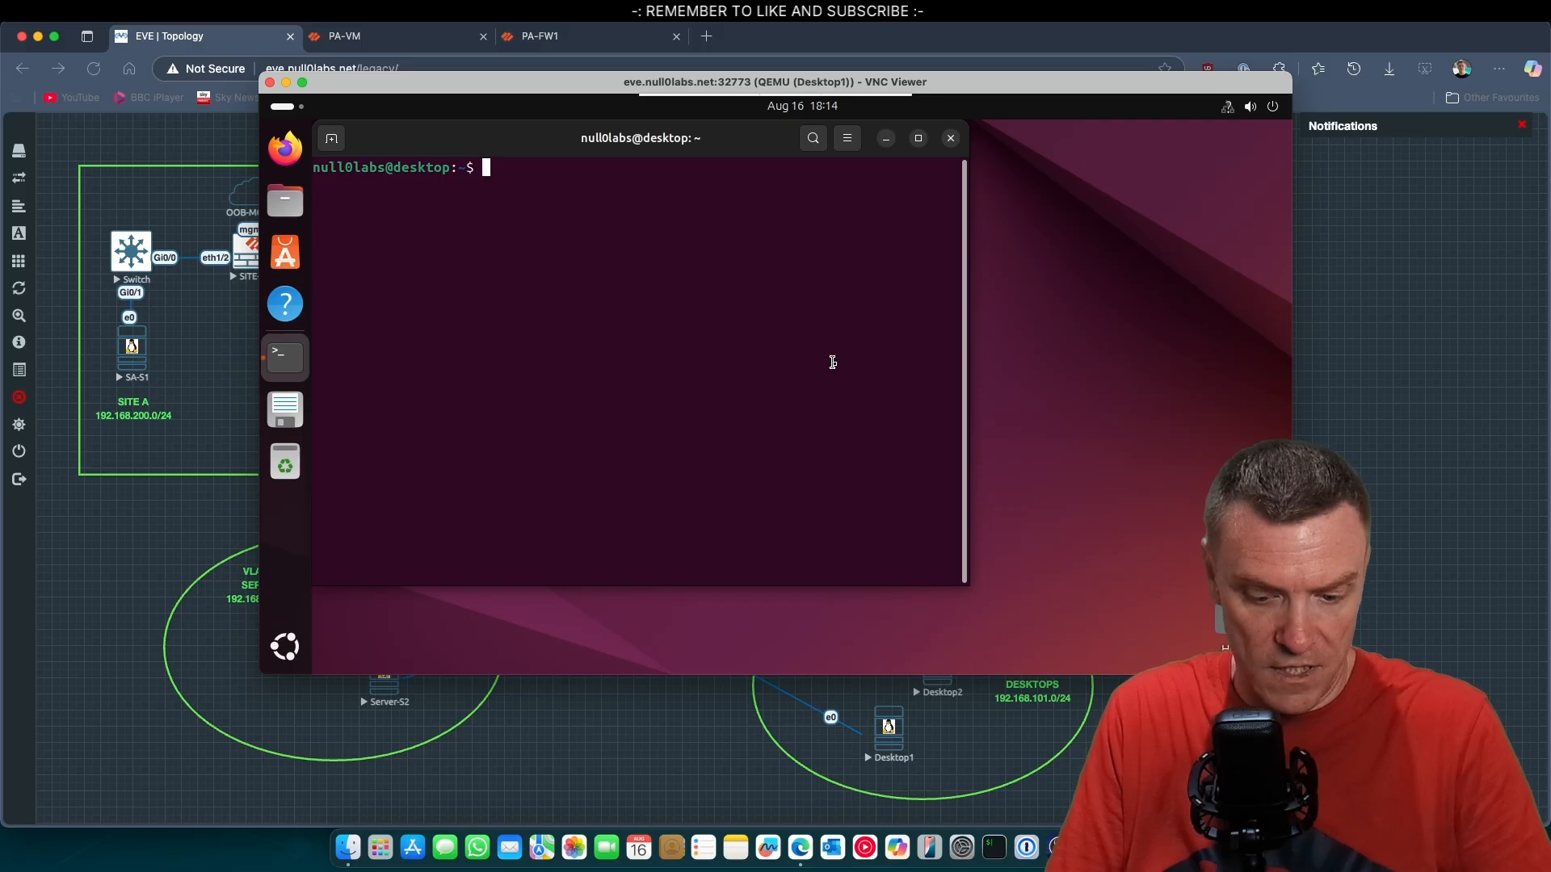
Test connectivity from Desktop1 by pinging 203.0.113.66, stop the ping, and put the console window away.
text(ping)
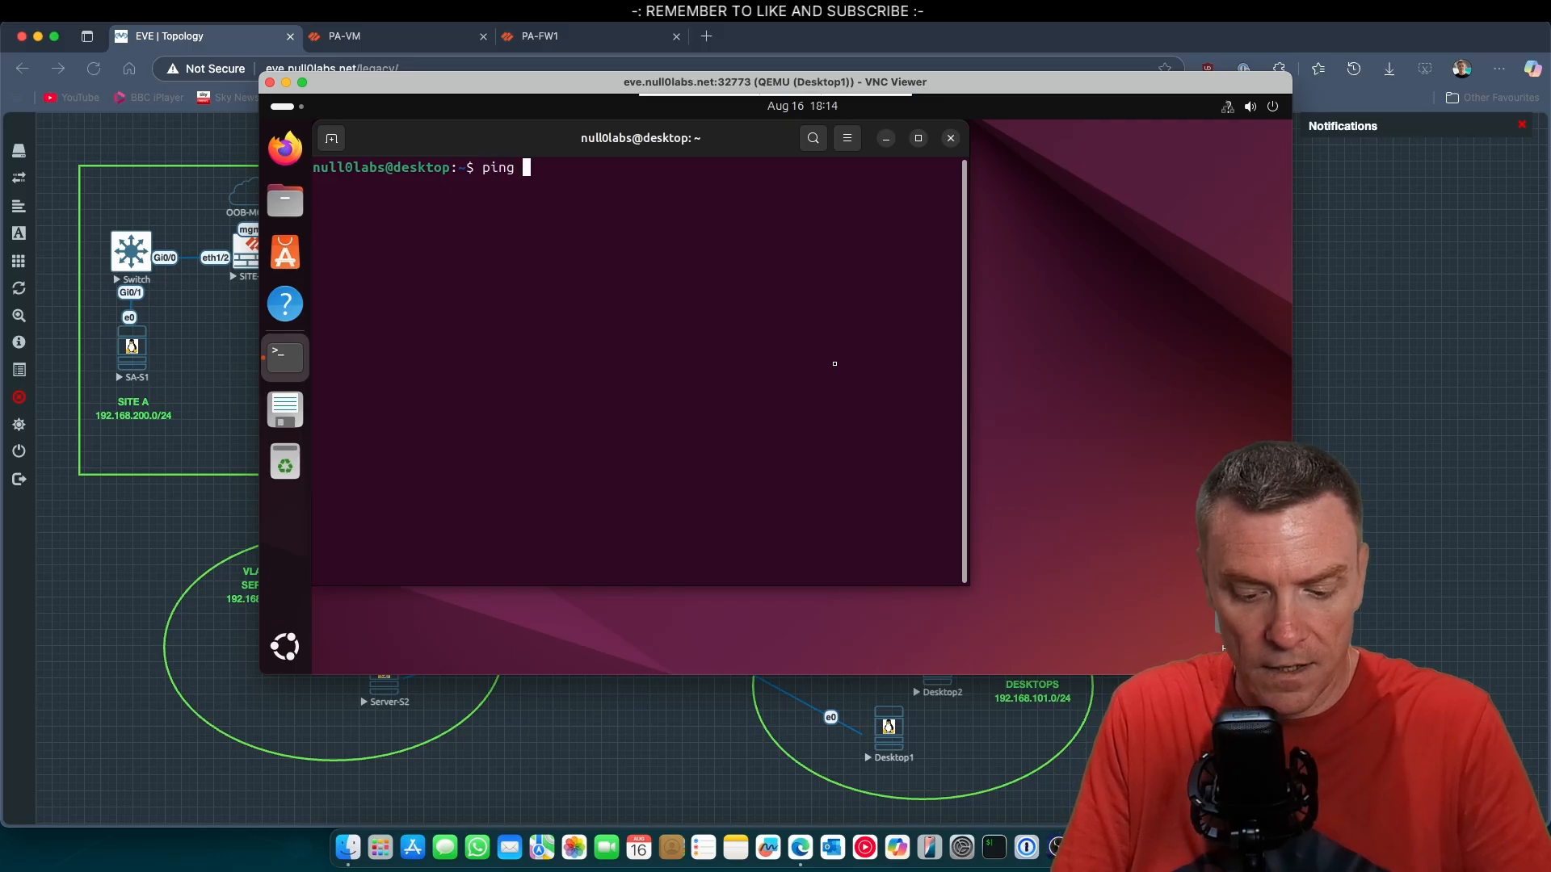
text( 203)
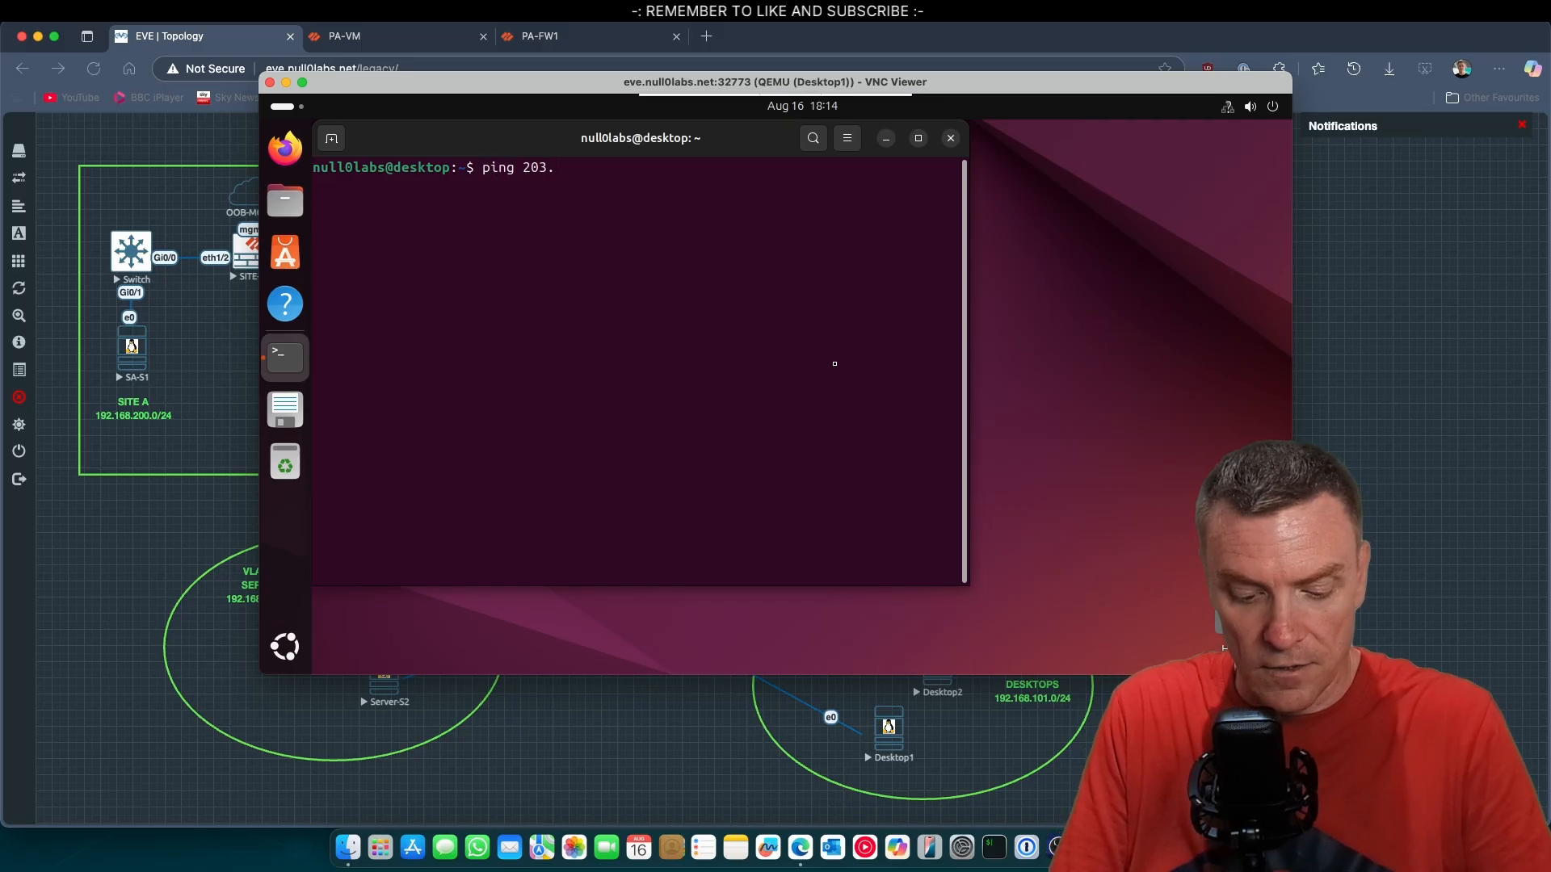
text(.0.113.66)
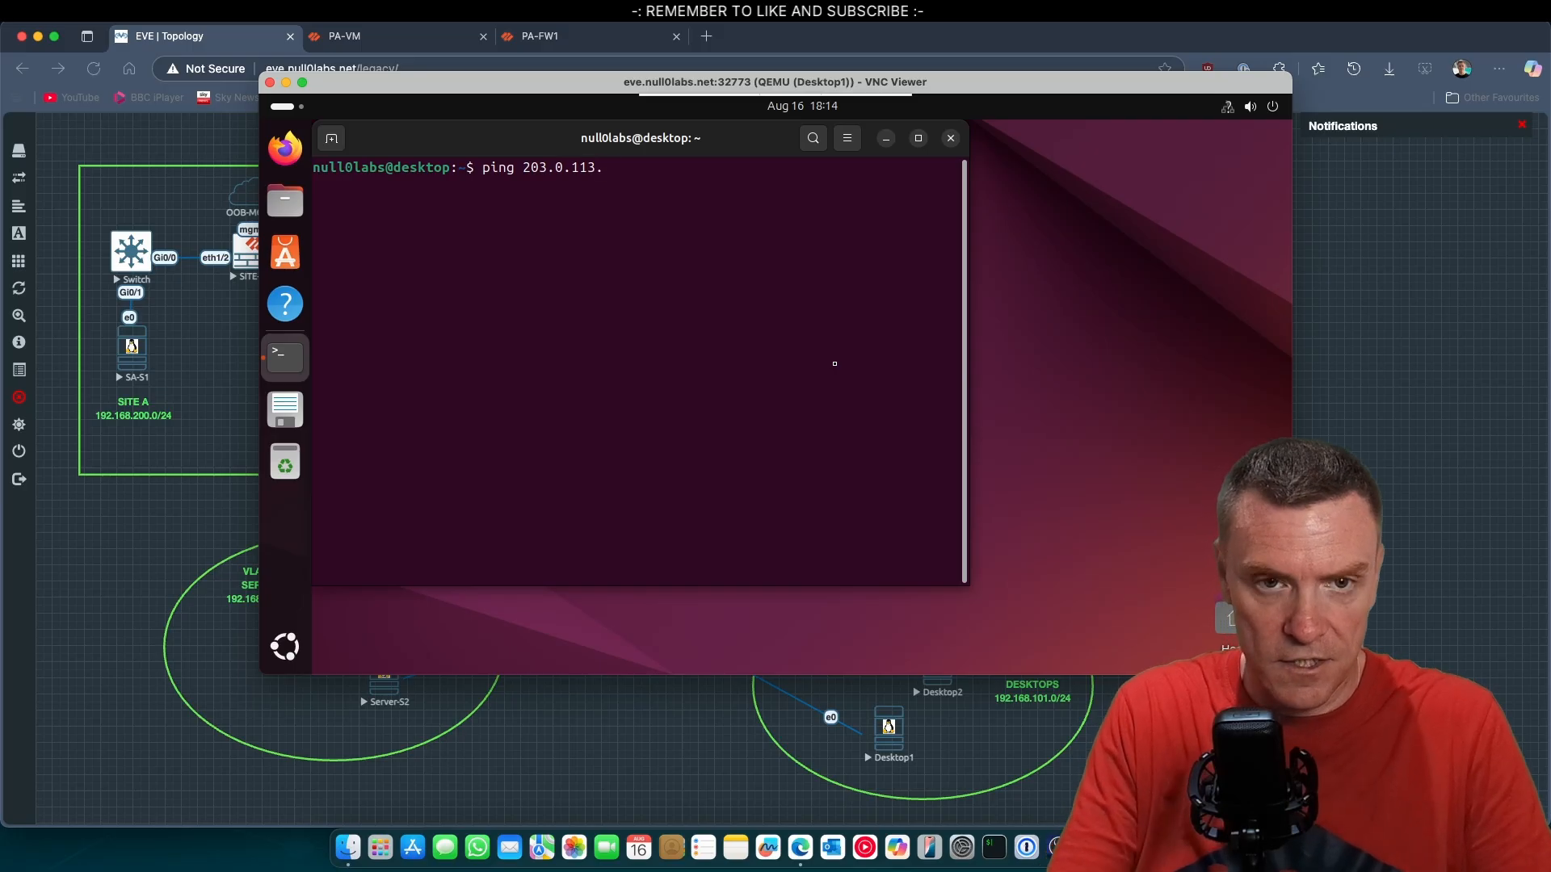
key(Return)
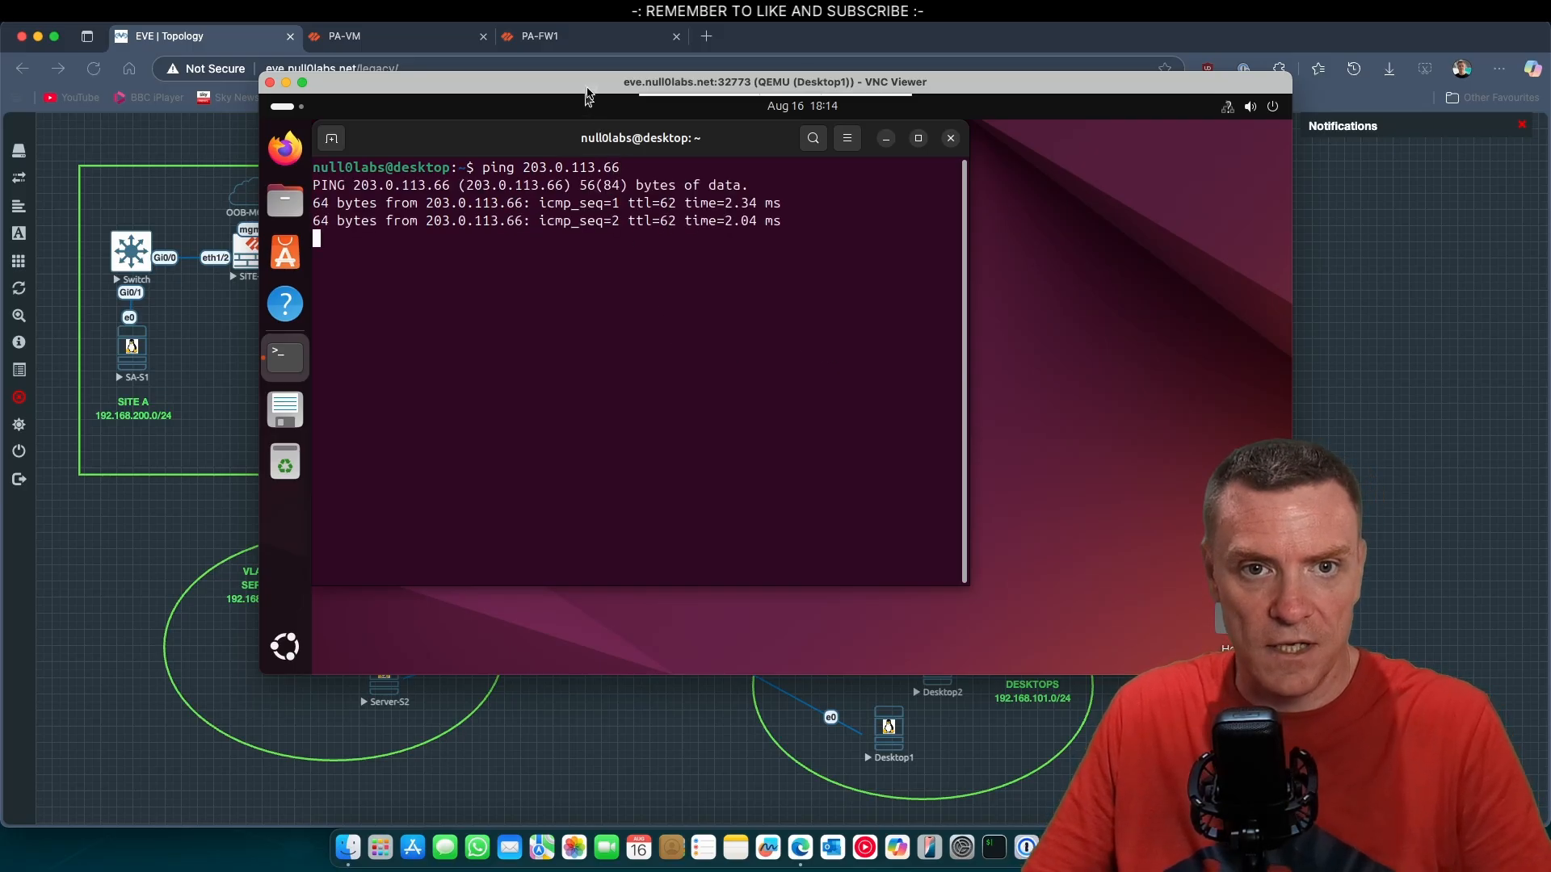
drag(588, 89, 1236, 118)
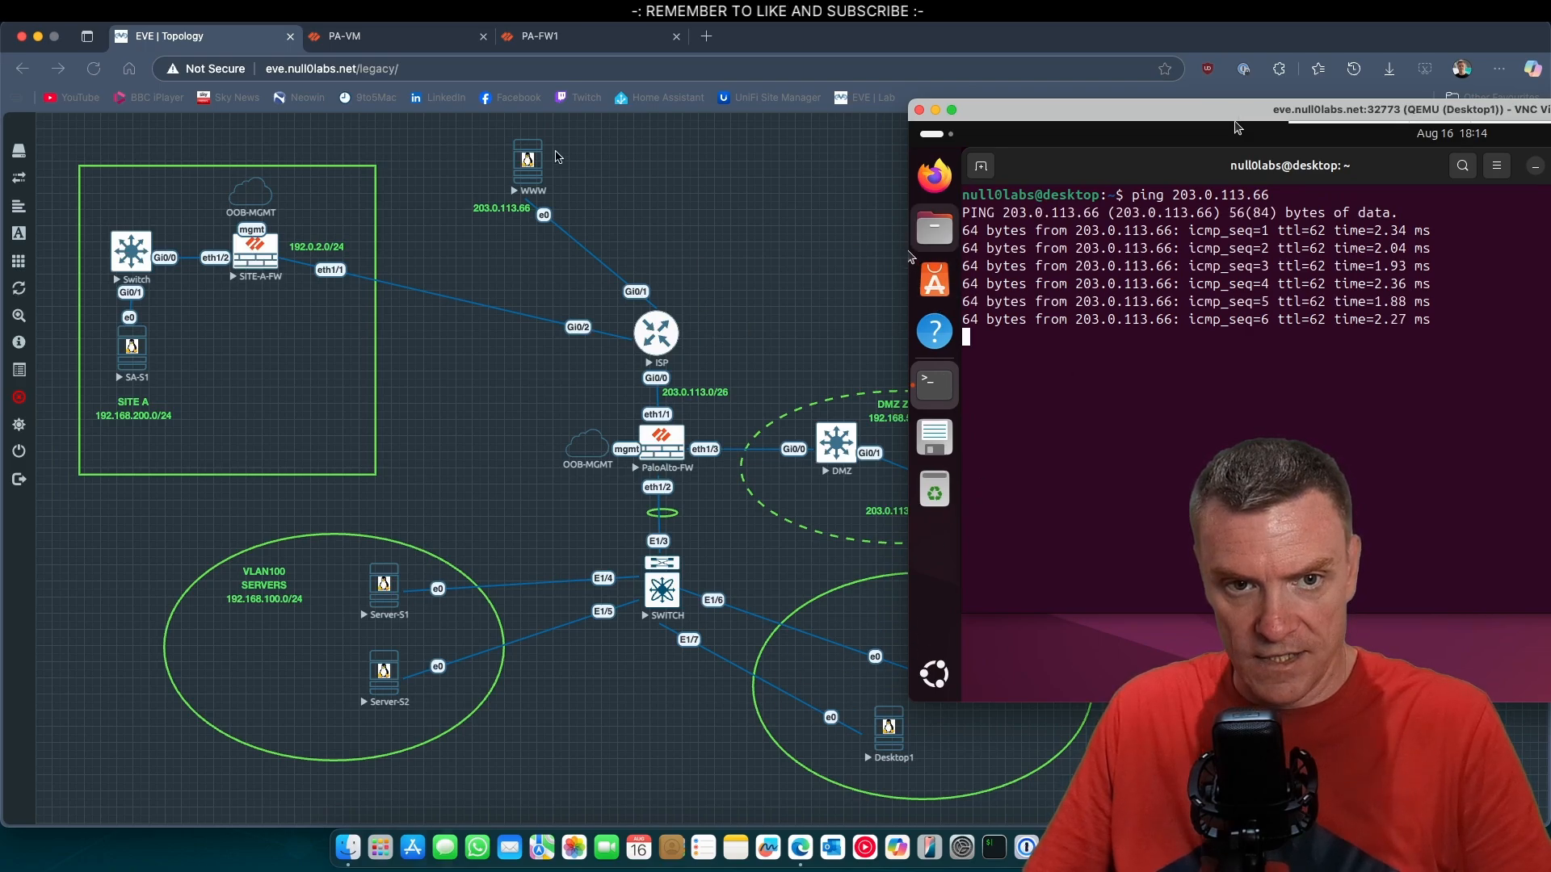
drag(1207, 115, 800, 153)
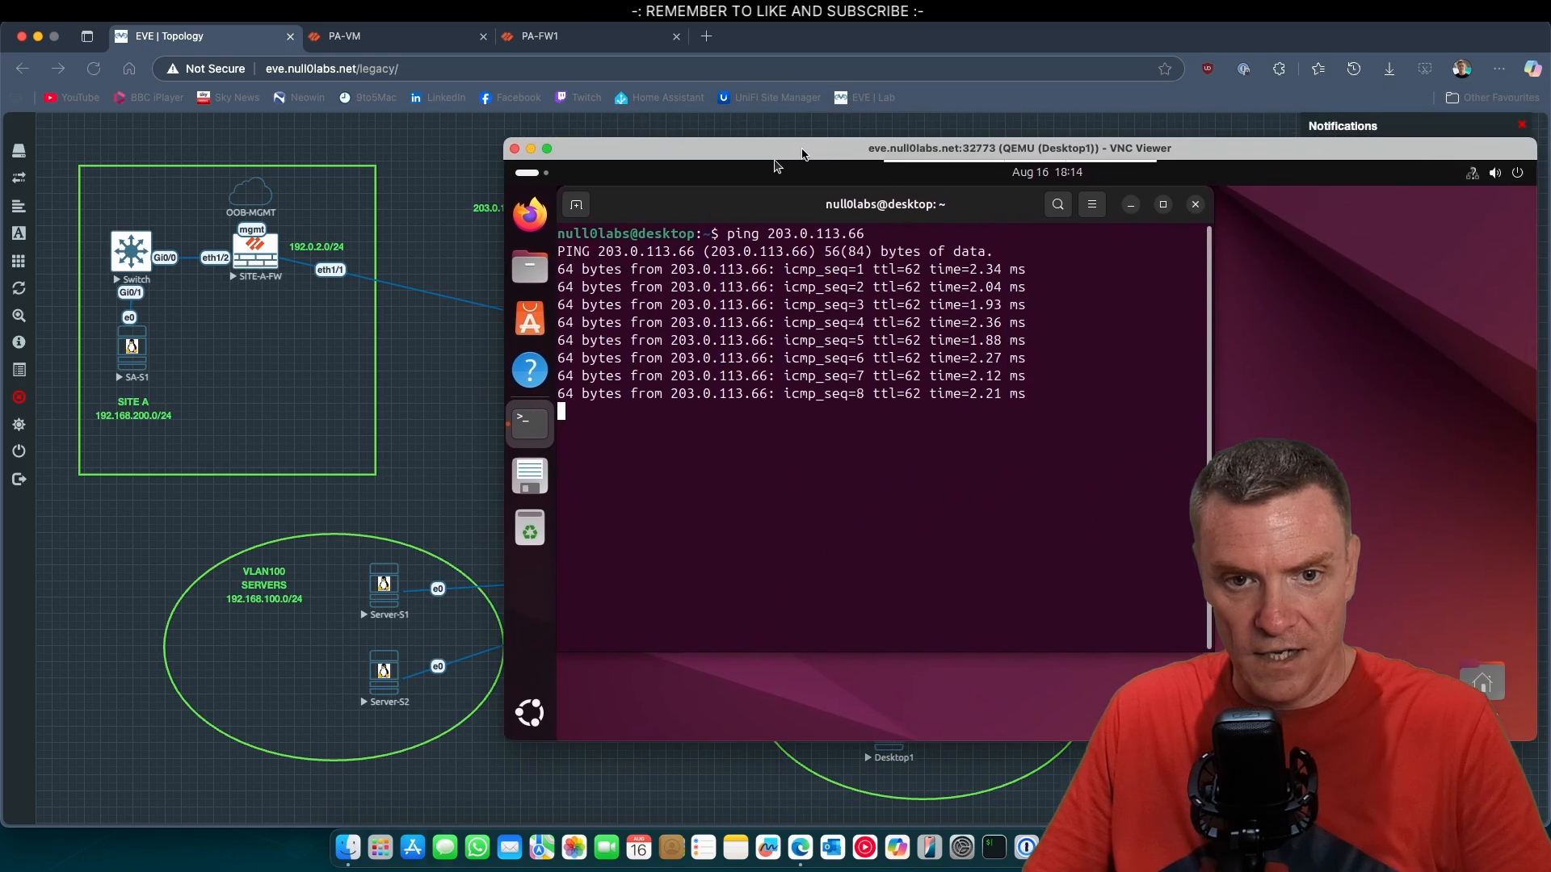
key(ctrl+c)
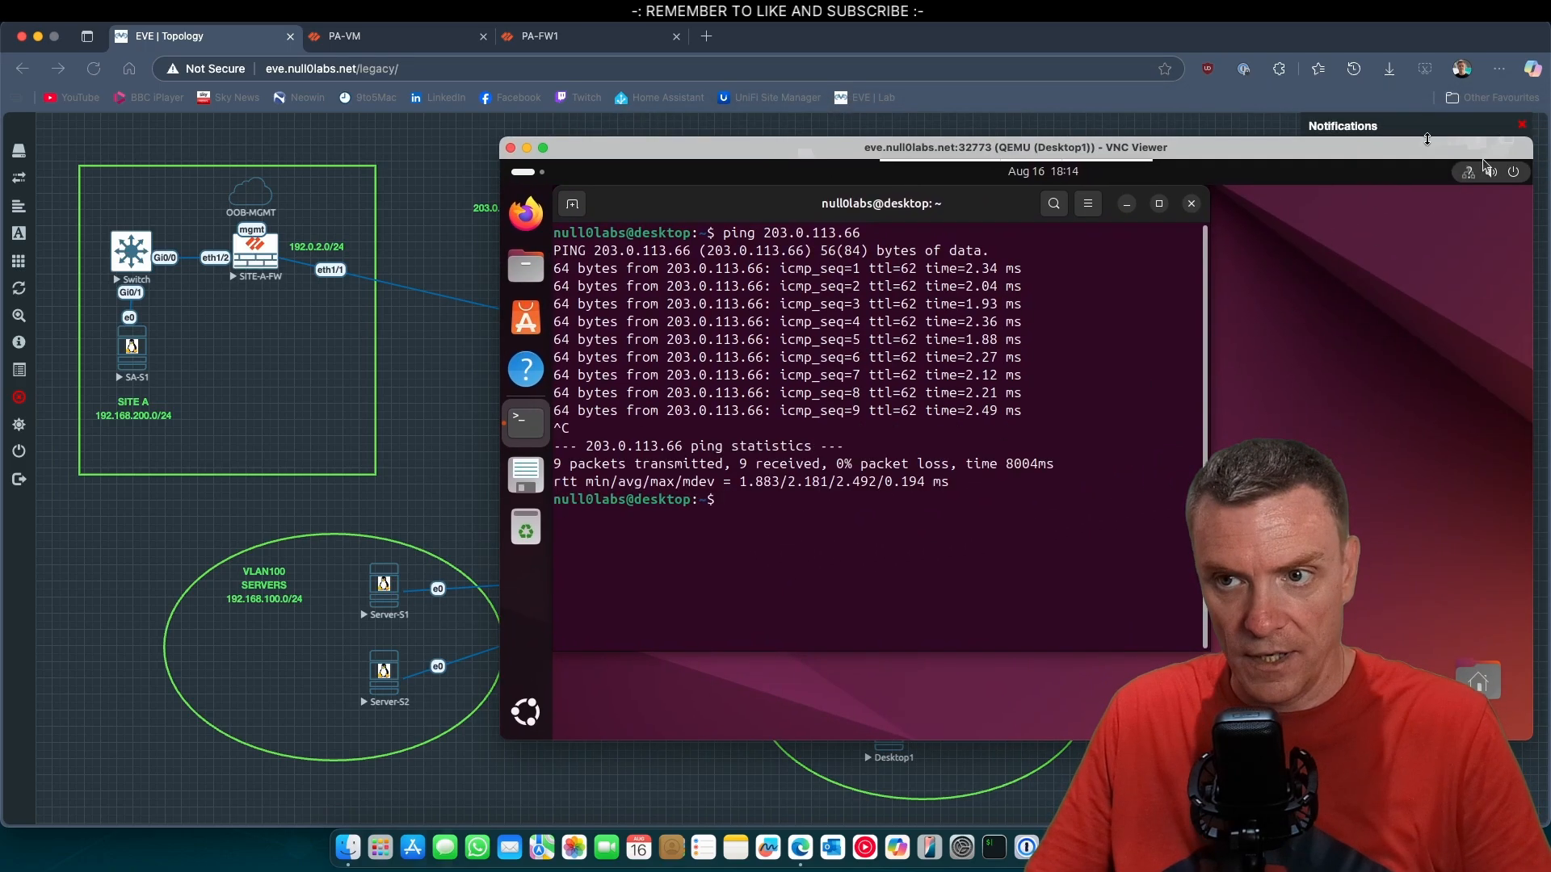
click(527, 148)
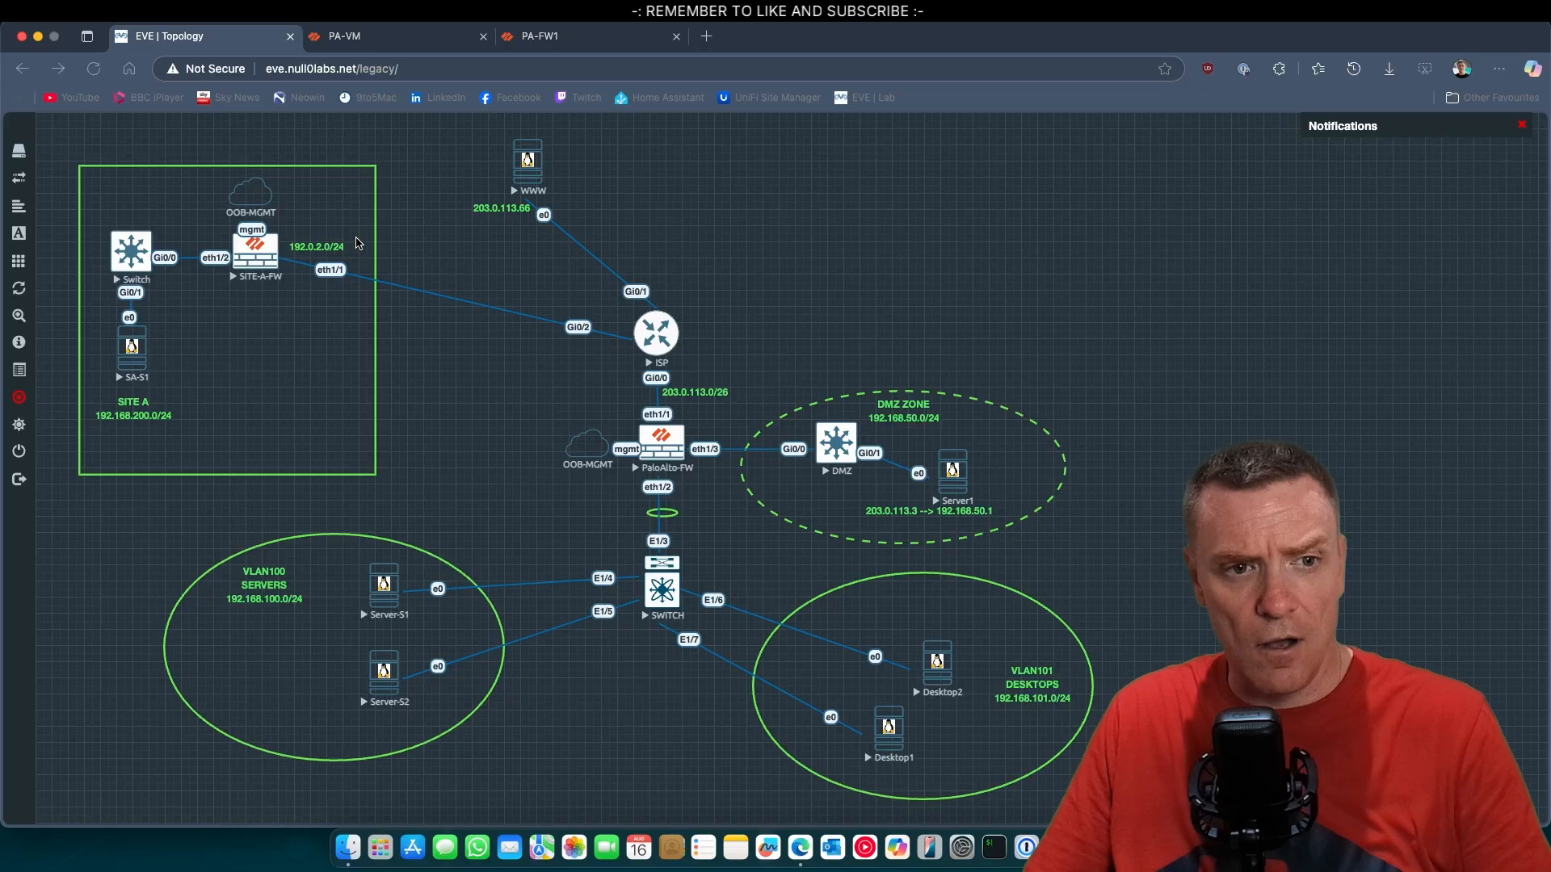
Review the Site A firewall's dashboard, Ethernet interfaces, security policy rules and NAT rules.
click(415, 39)
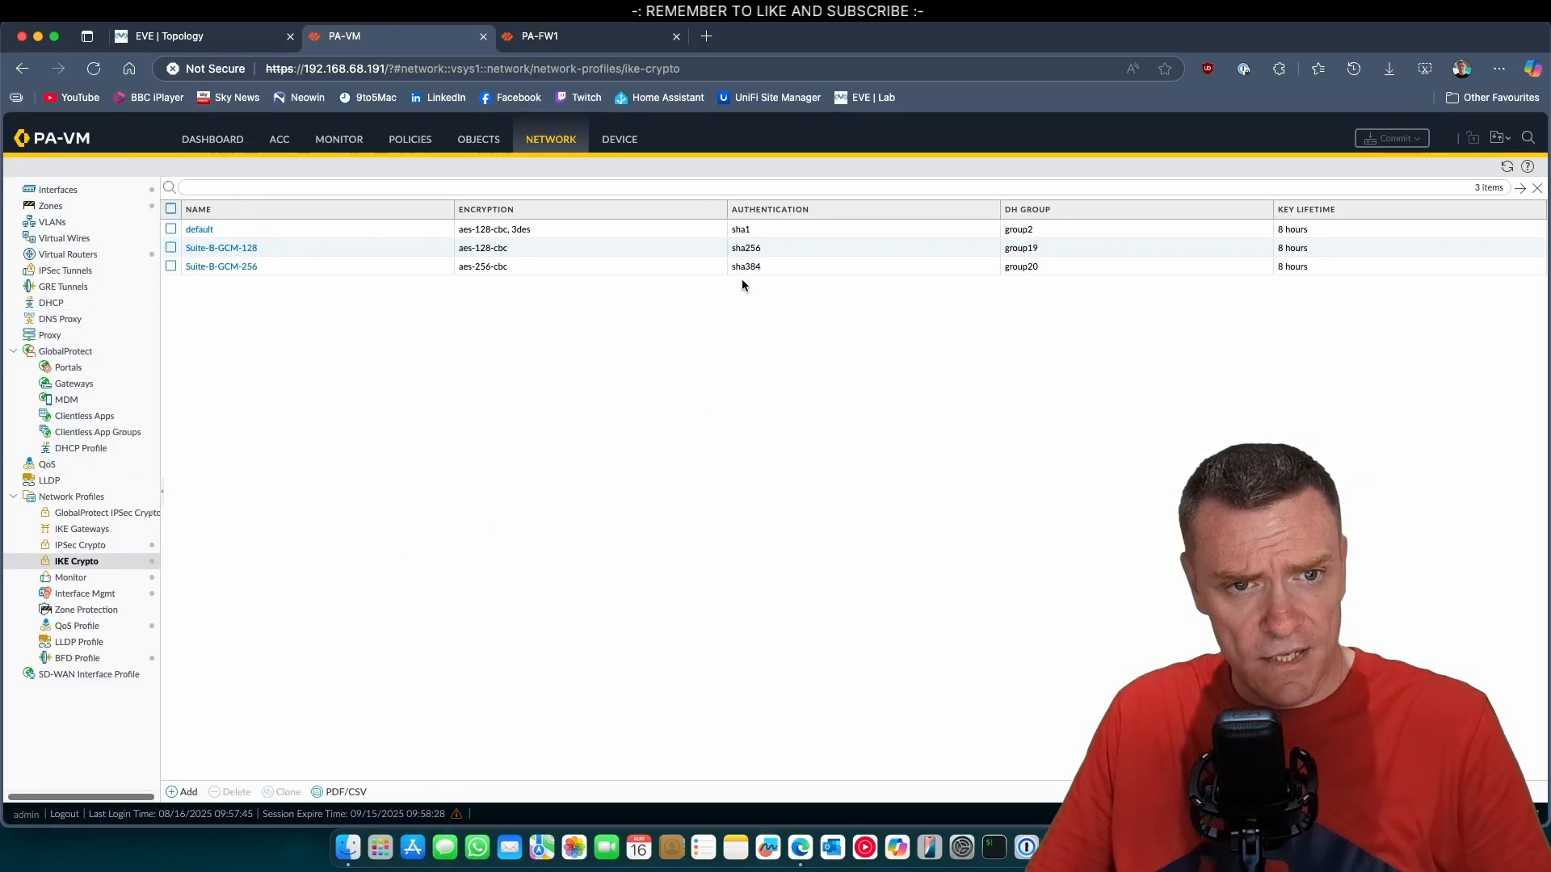
click(224, 146)
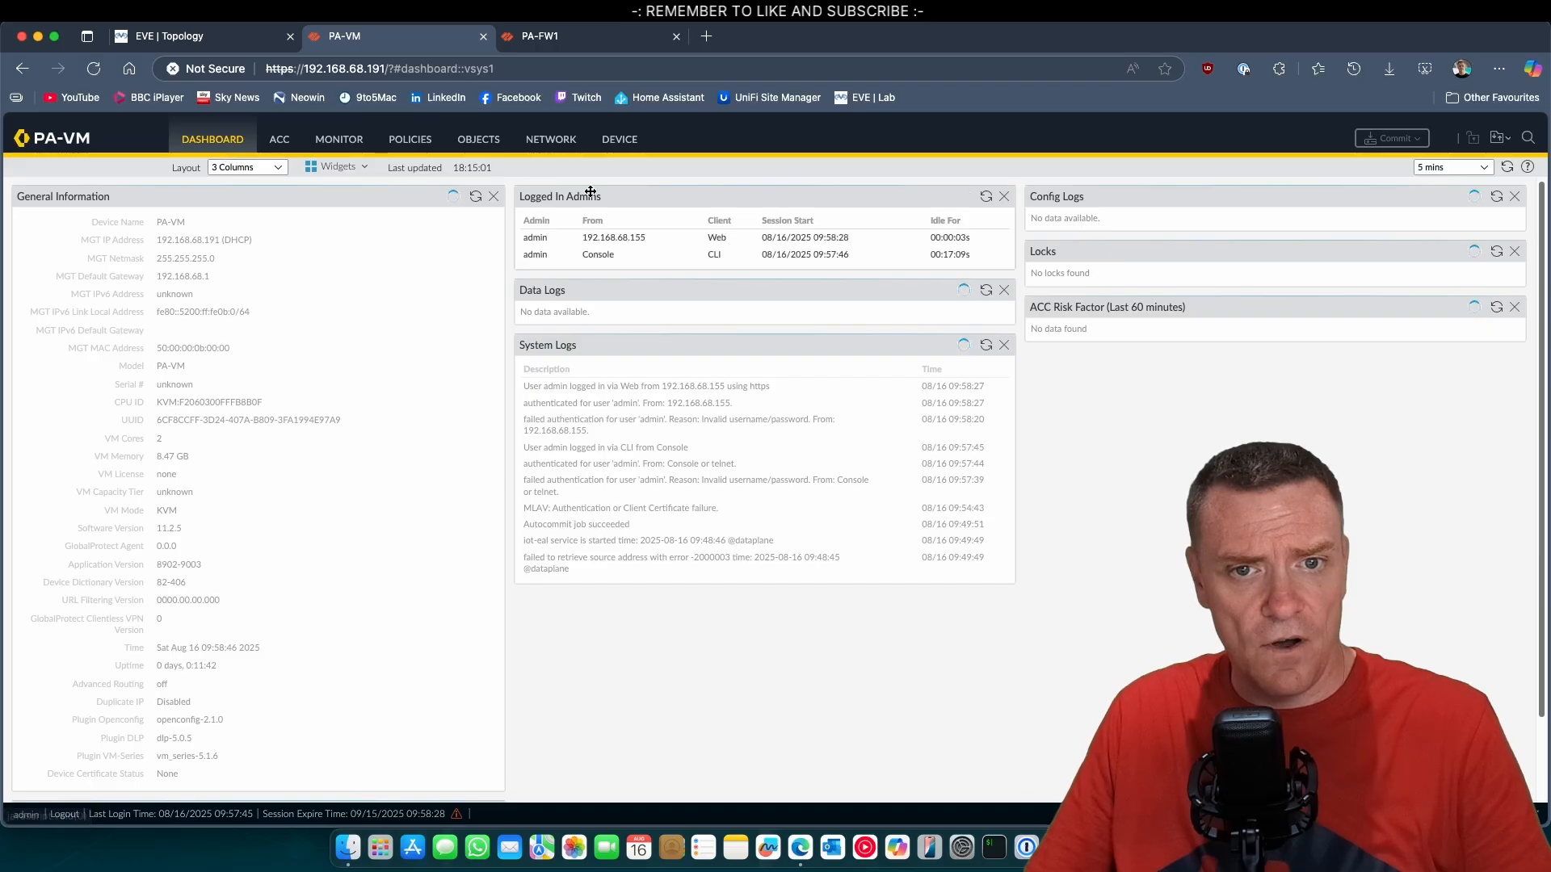
click(531, 141)
click(58, 190)
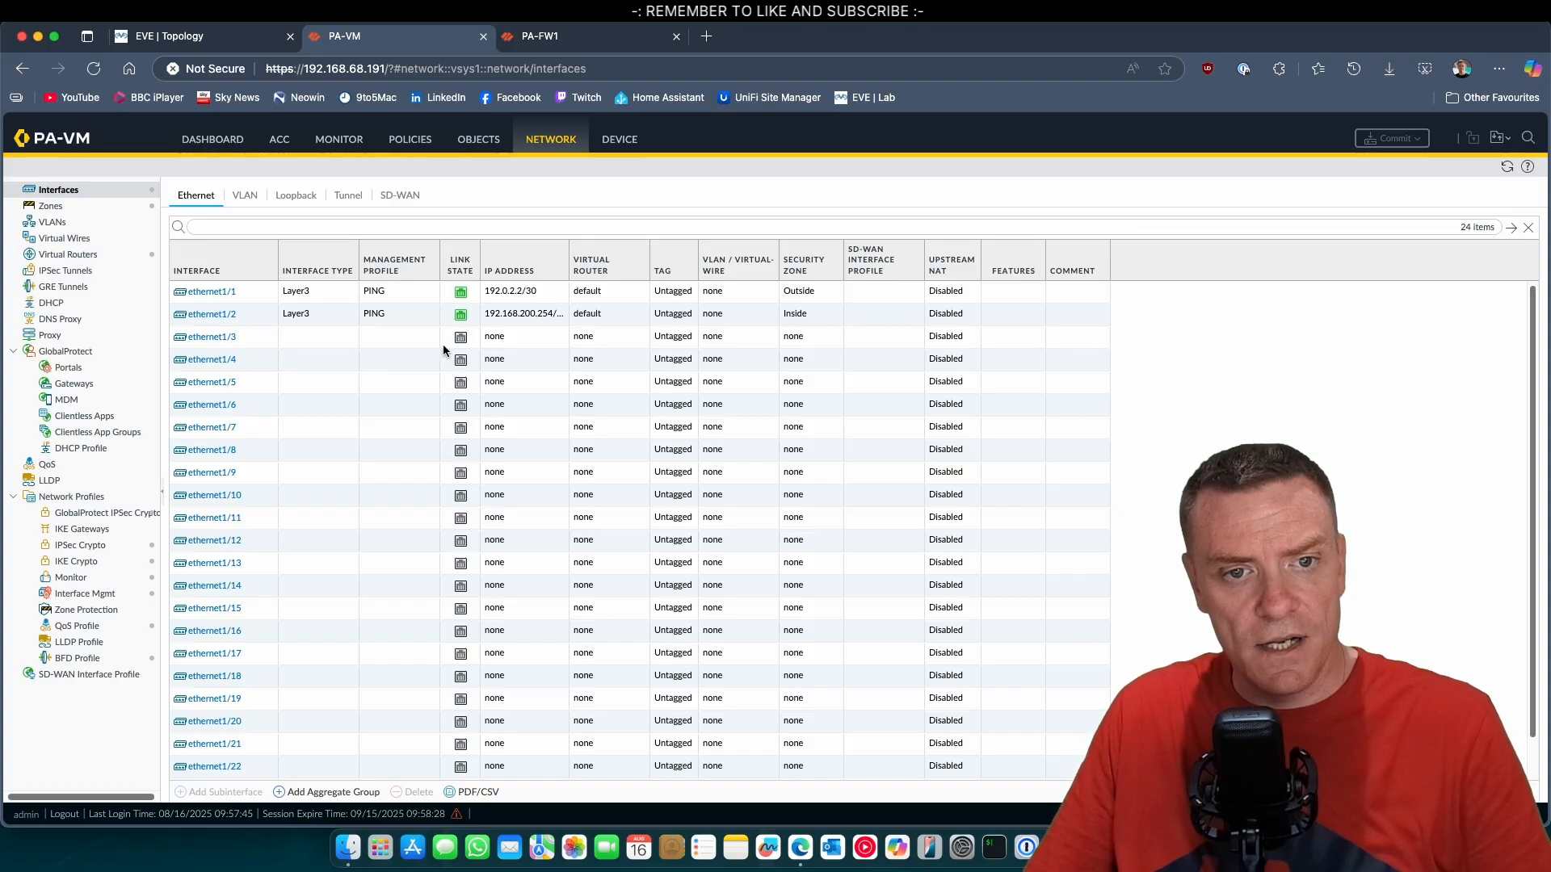
click(428, 139)
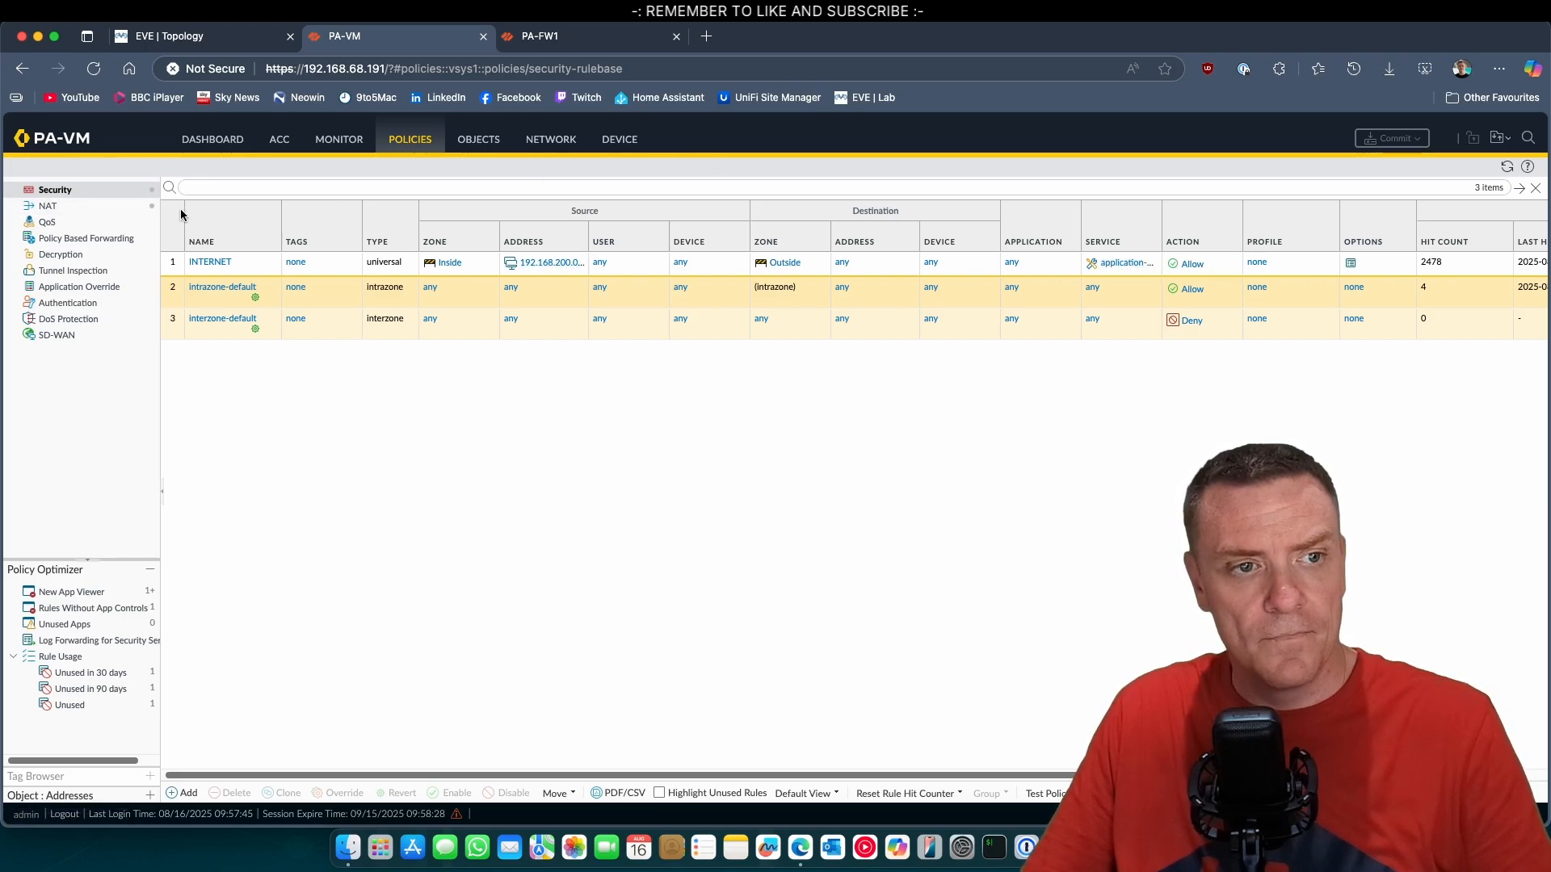
click(93, 208)
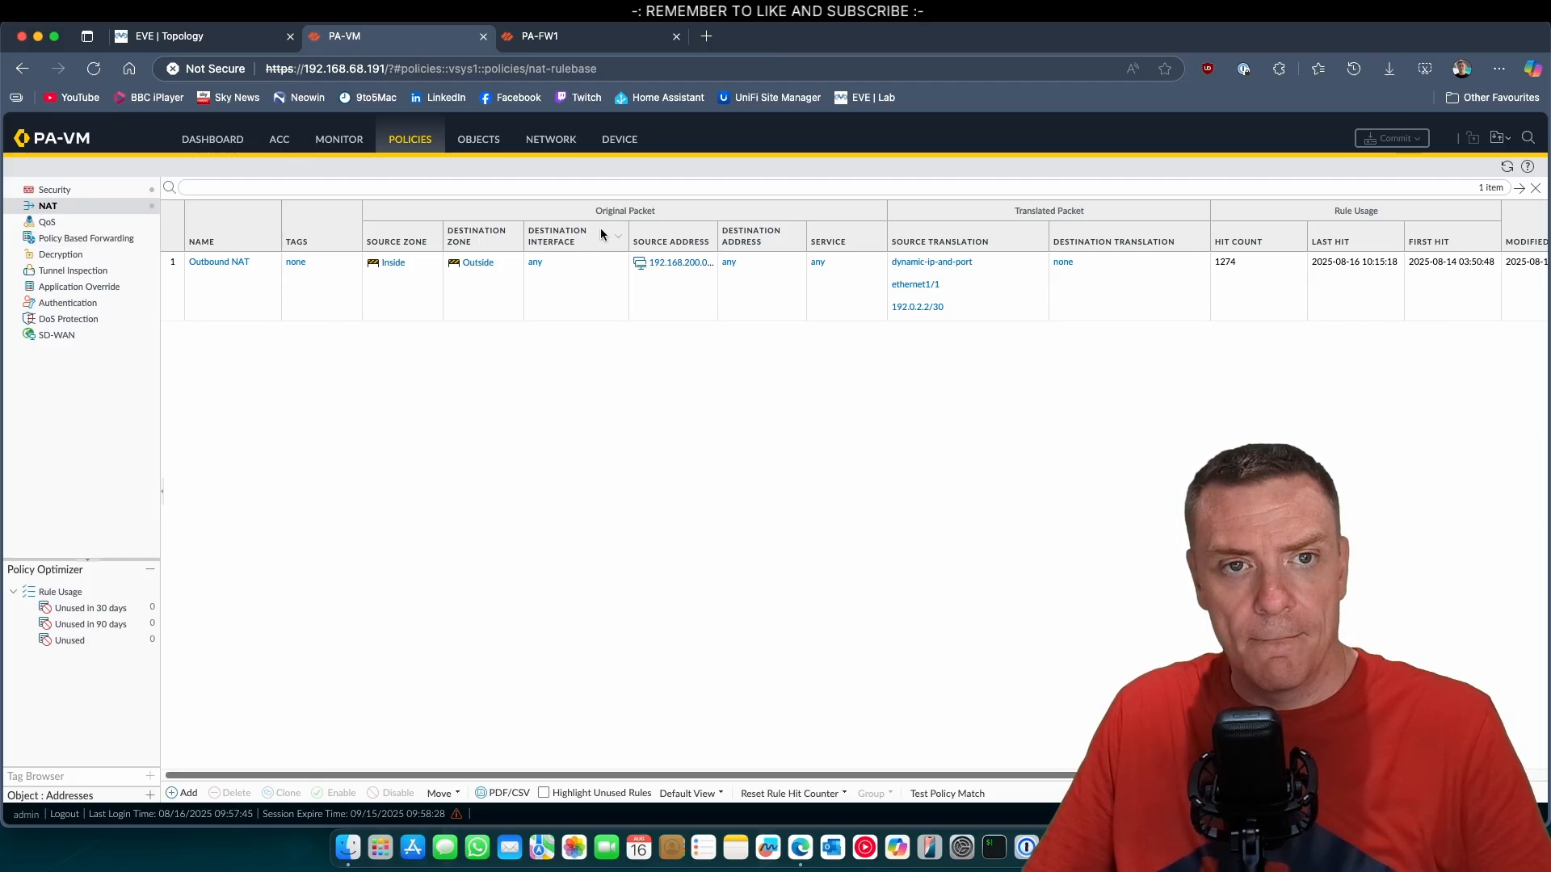
Switch to the HQ firewall, dismiss its commit status, and review its traffic log and Ethernet interfaces.
click(581, 36)
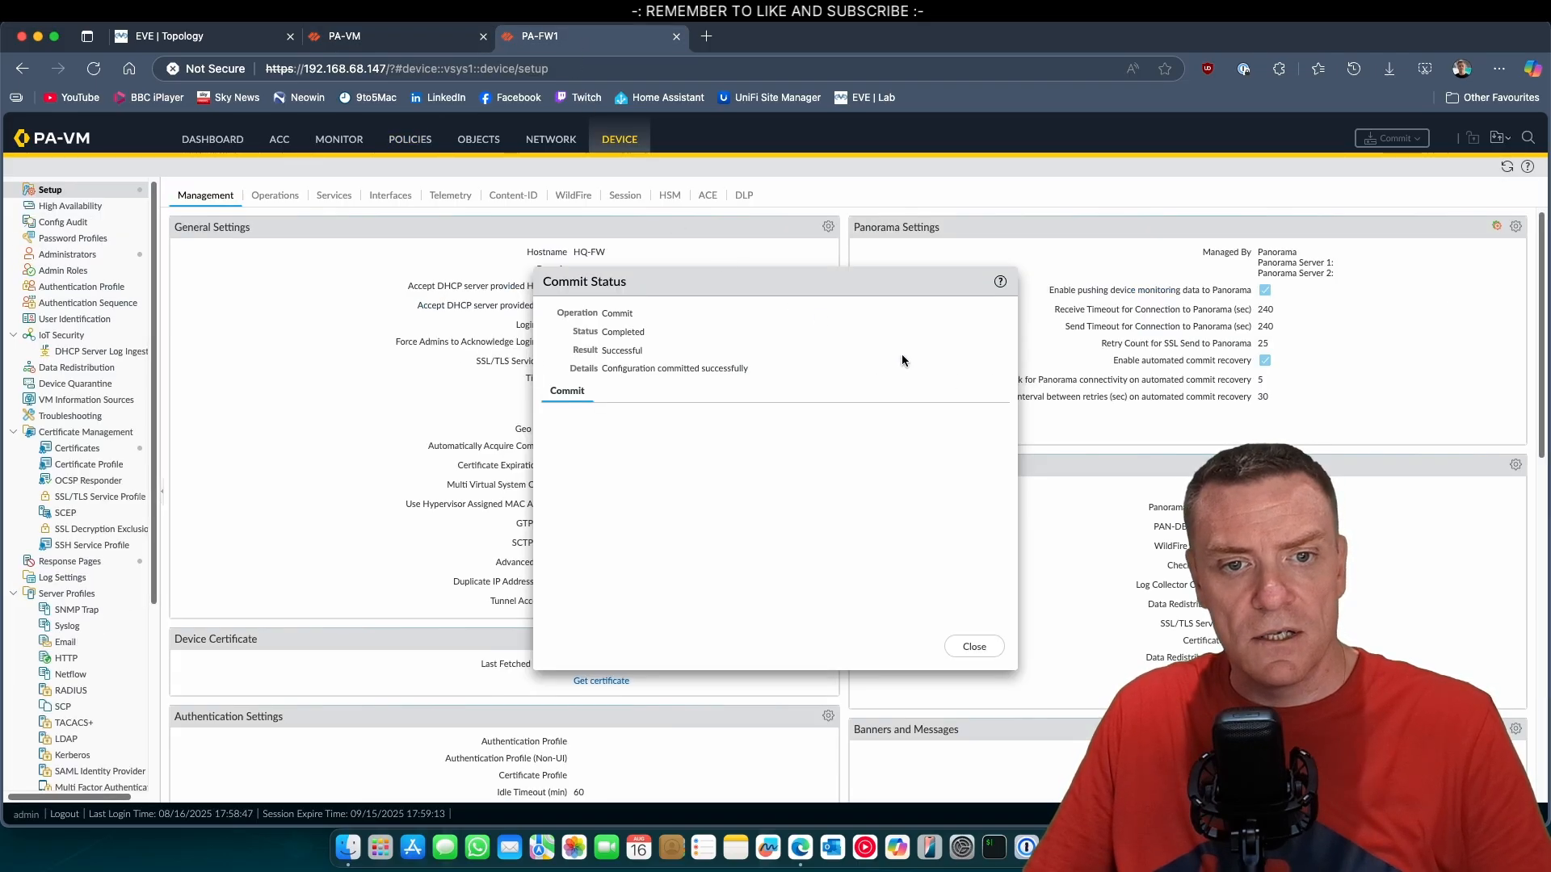
click(973, 646)
click(333, 143)
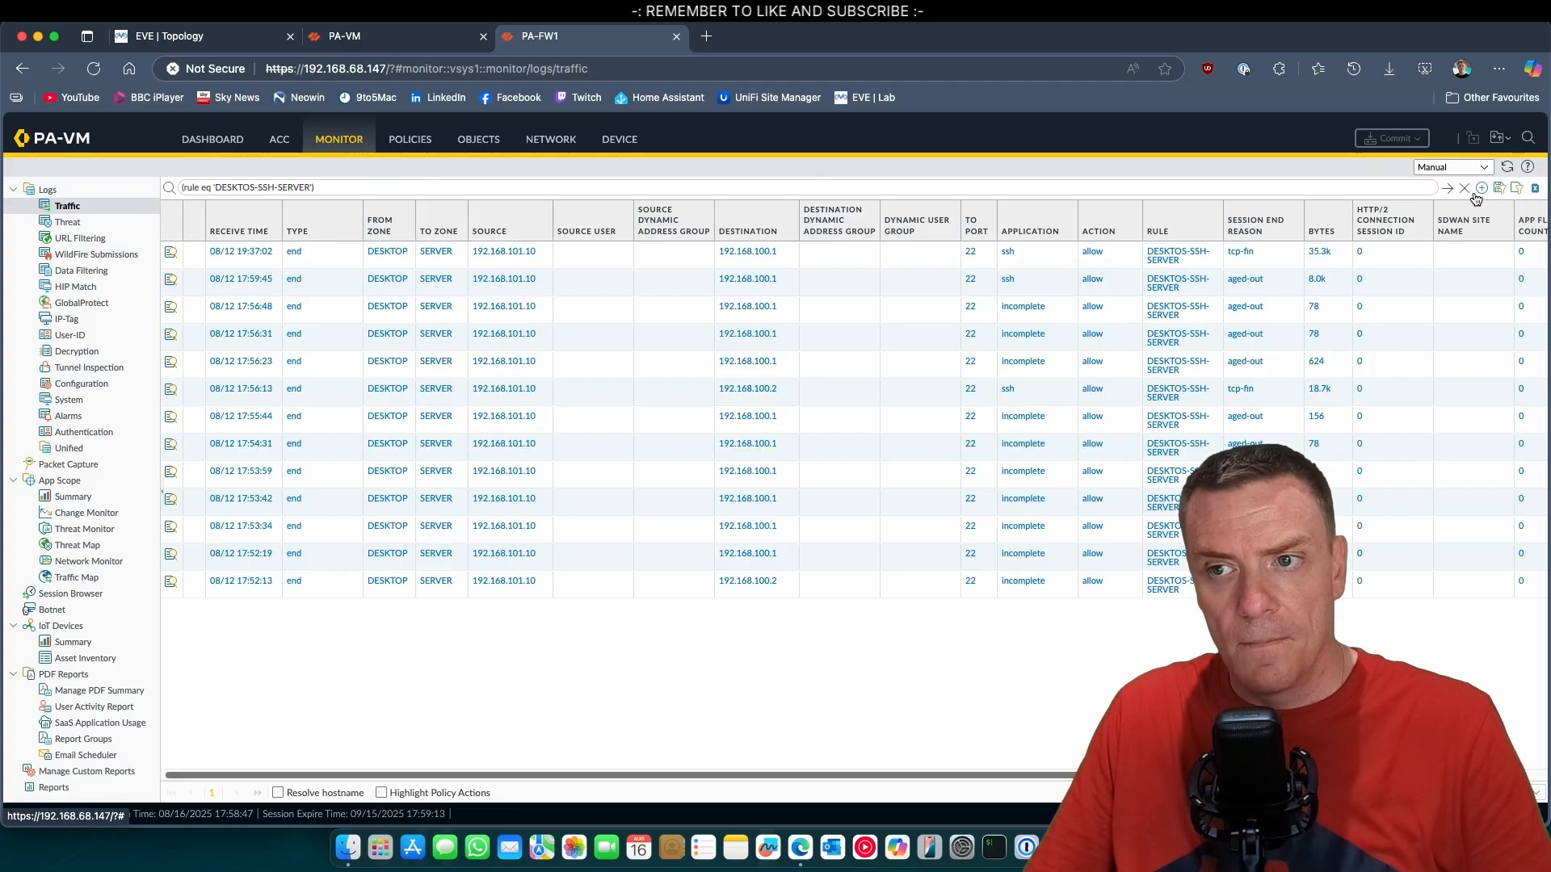
click(551, 139)
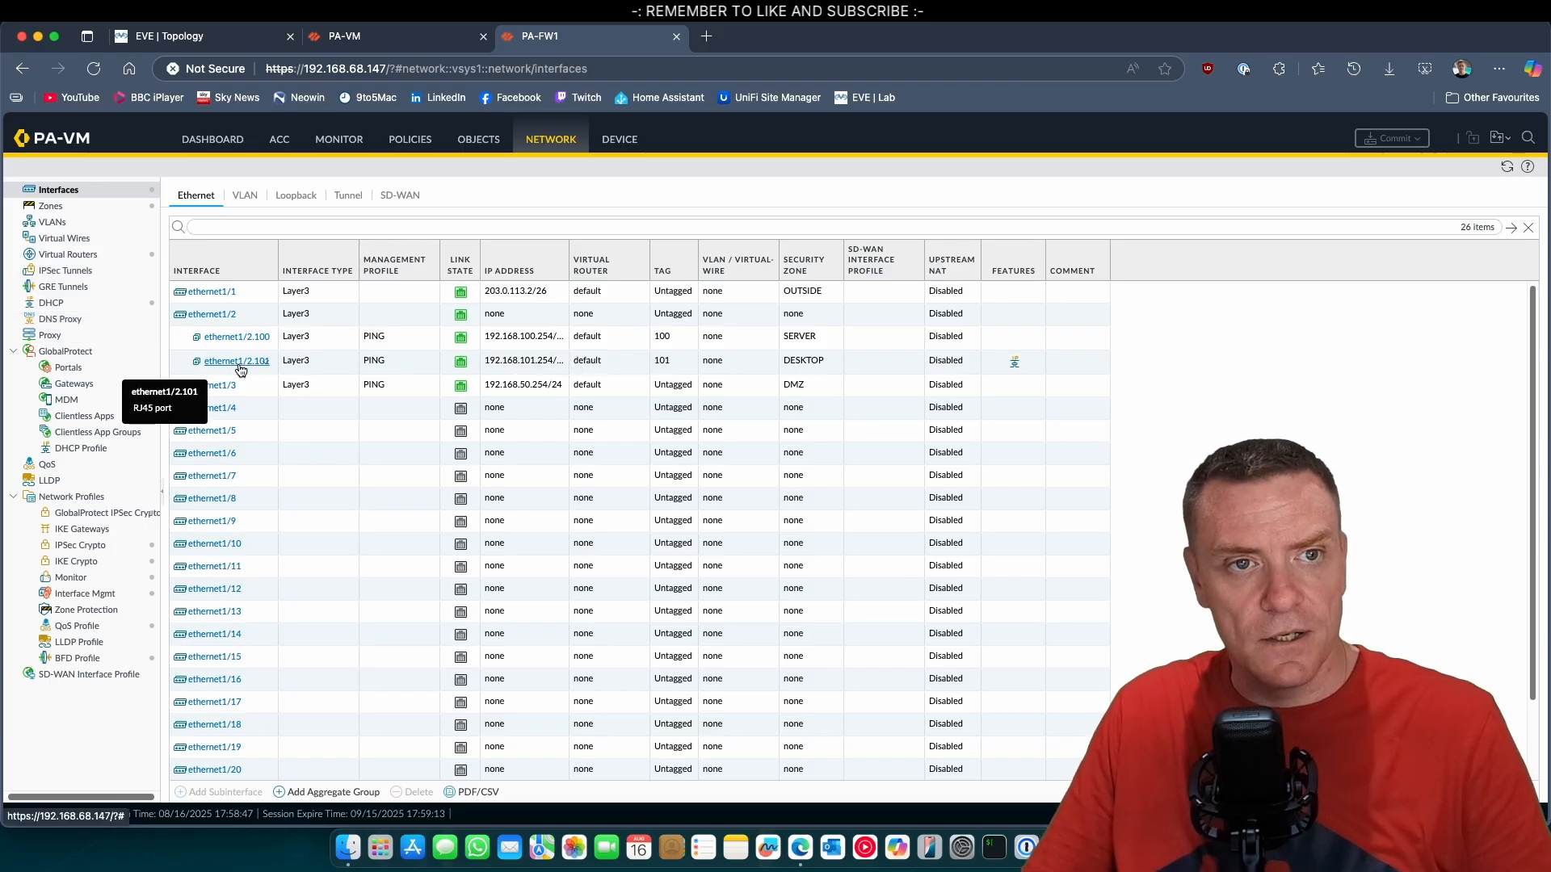
On the Site A firewall, add a new IKE gateway named HQ-Gateway.
click(349, 37)
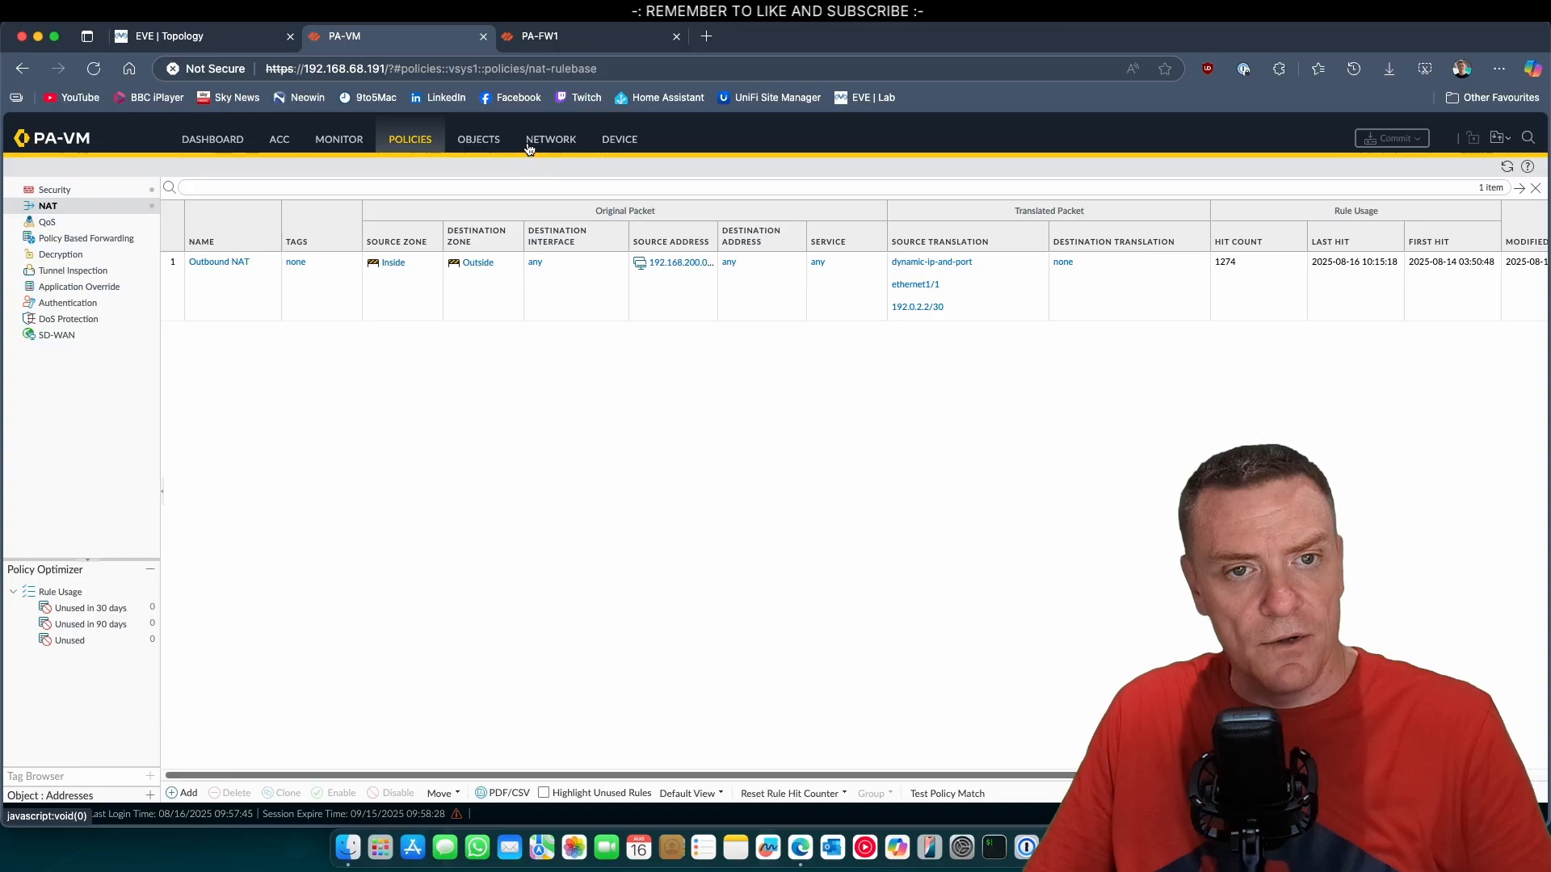
click(563, 142)
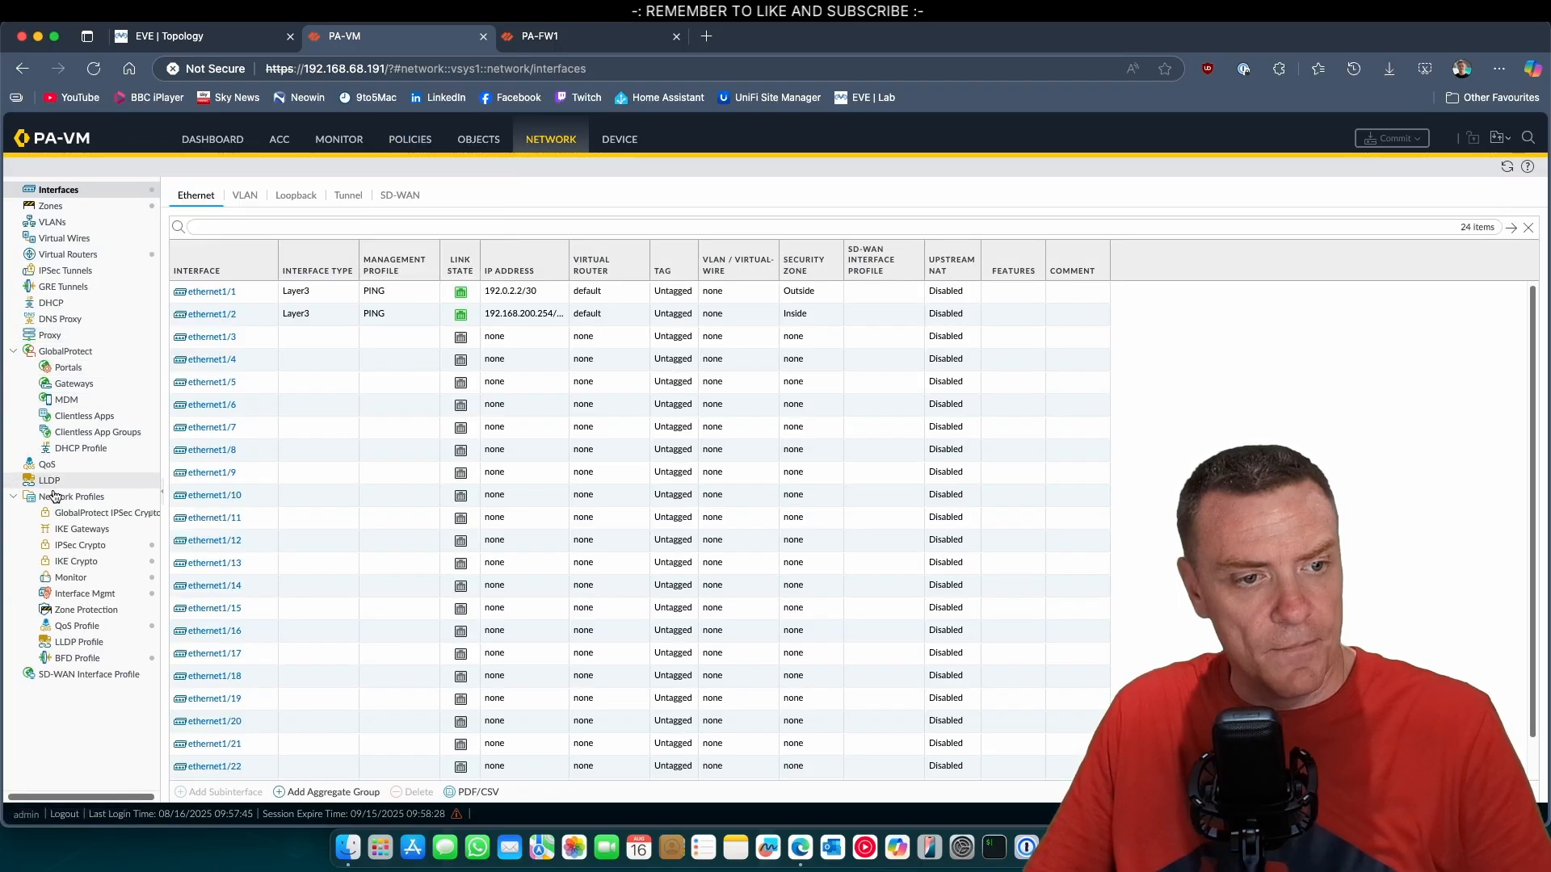
click(95, 531)
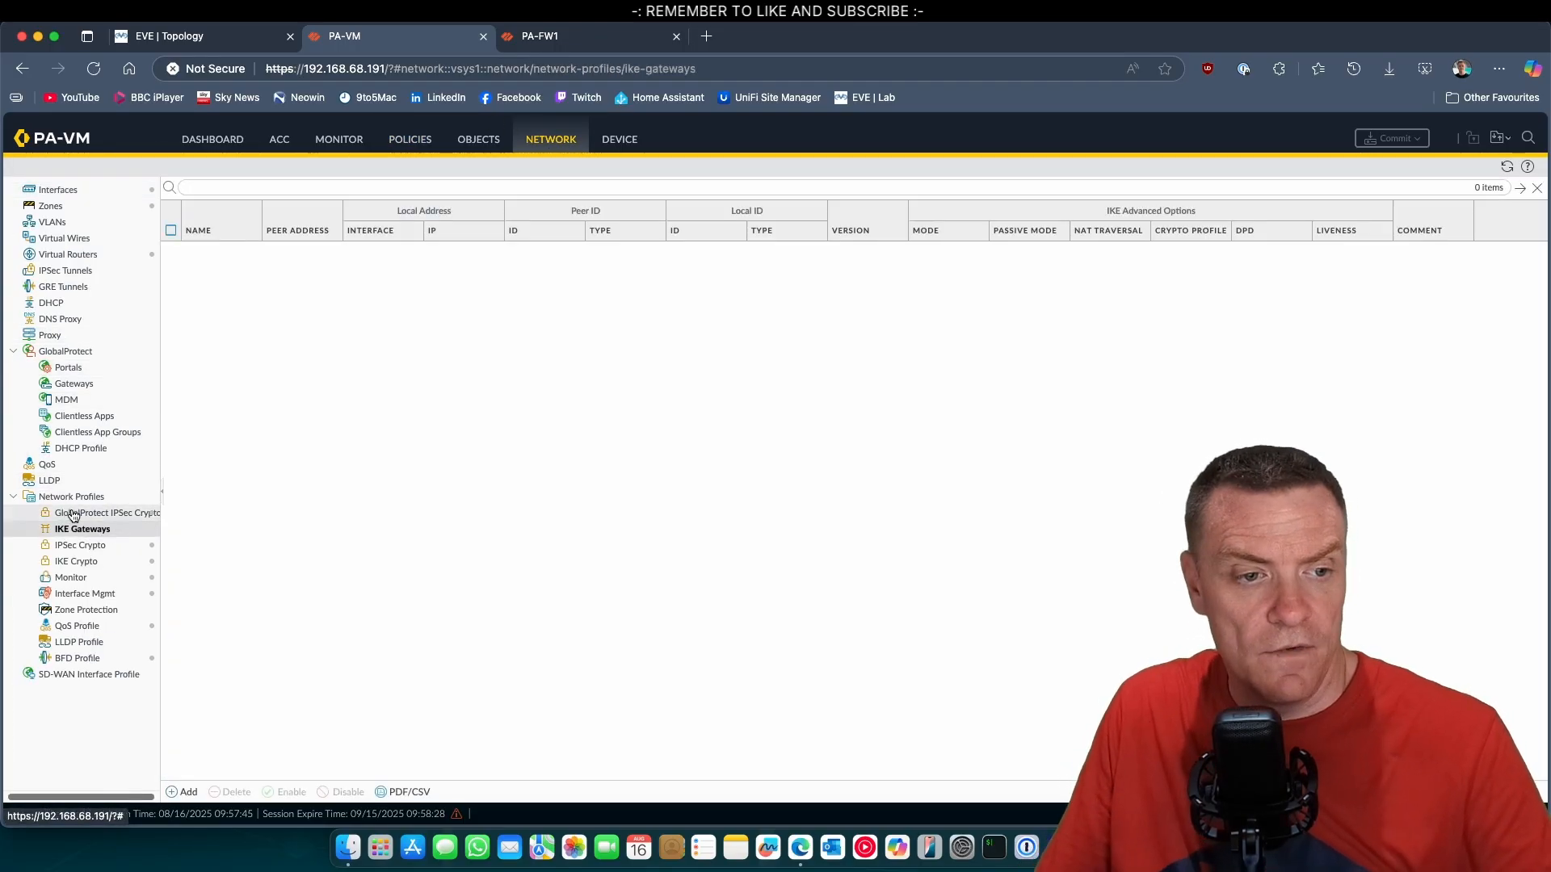
click(188, 793)
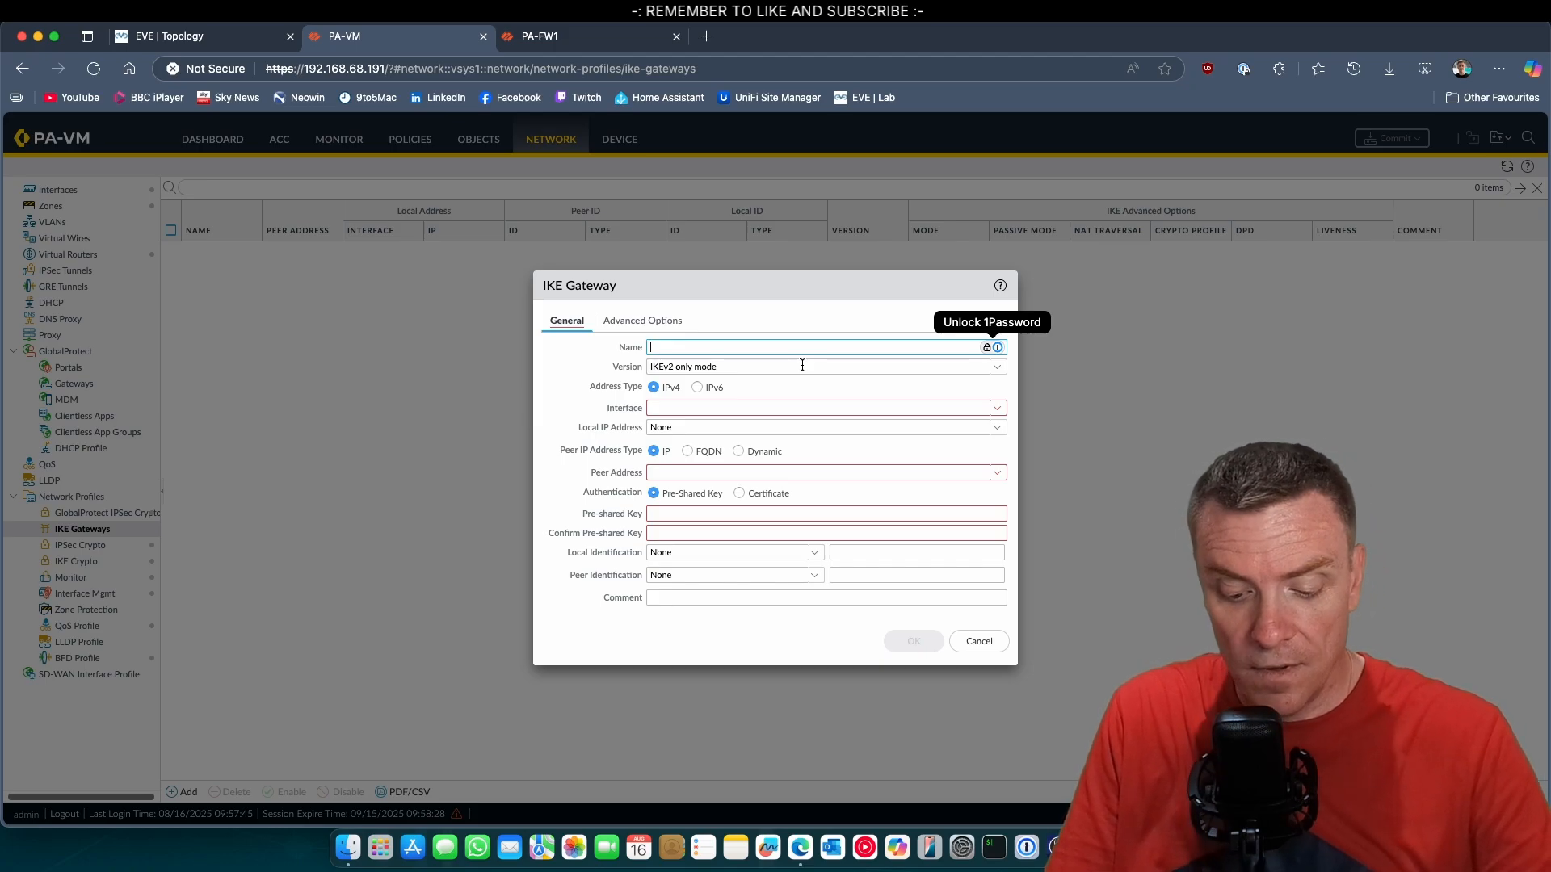
text(HQ)
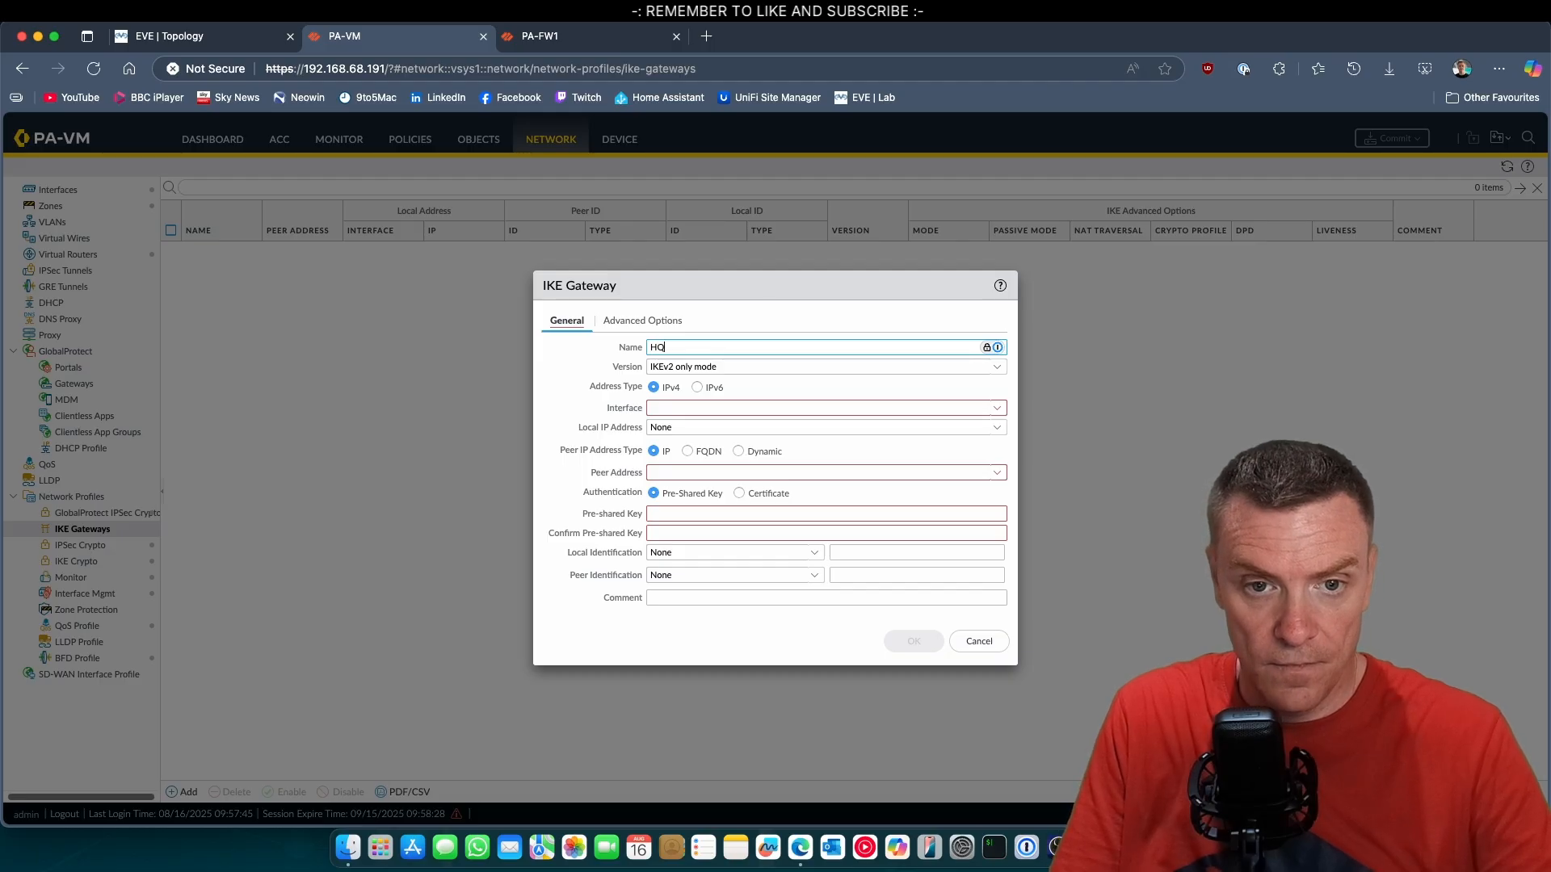
text(-G)
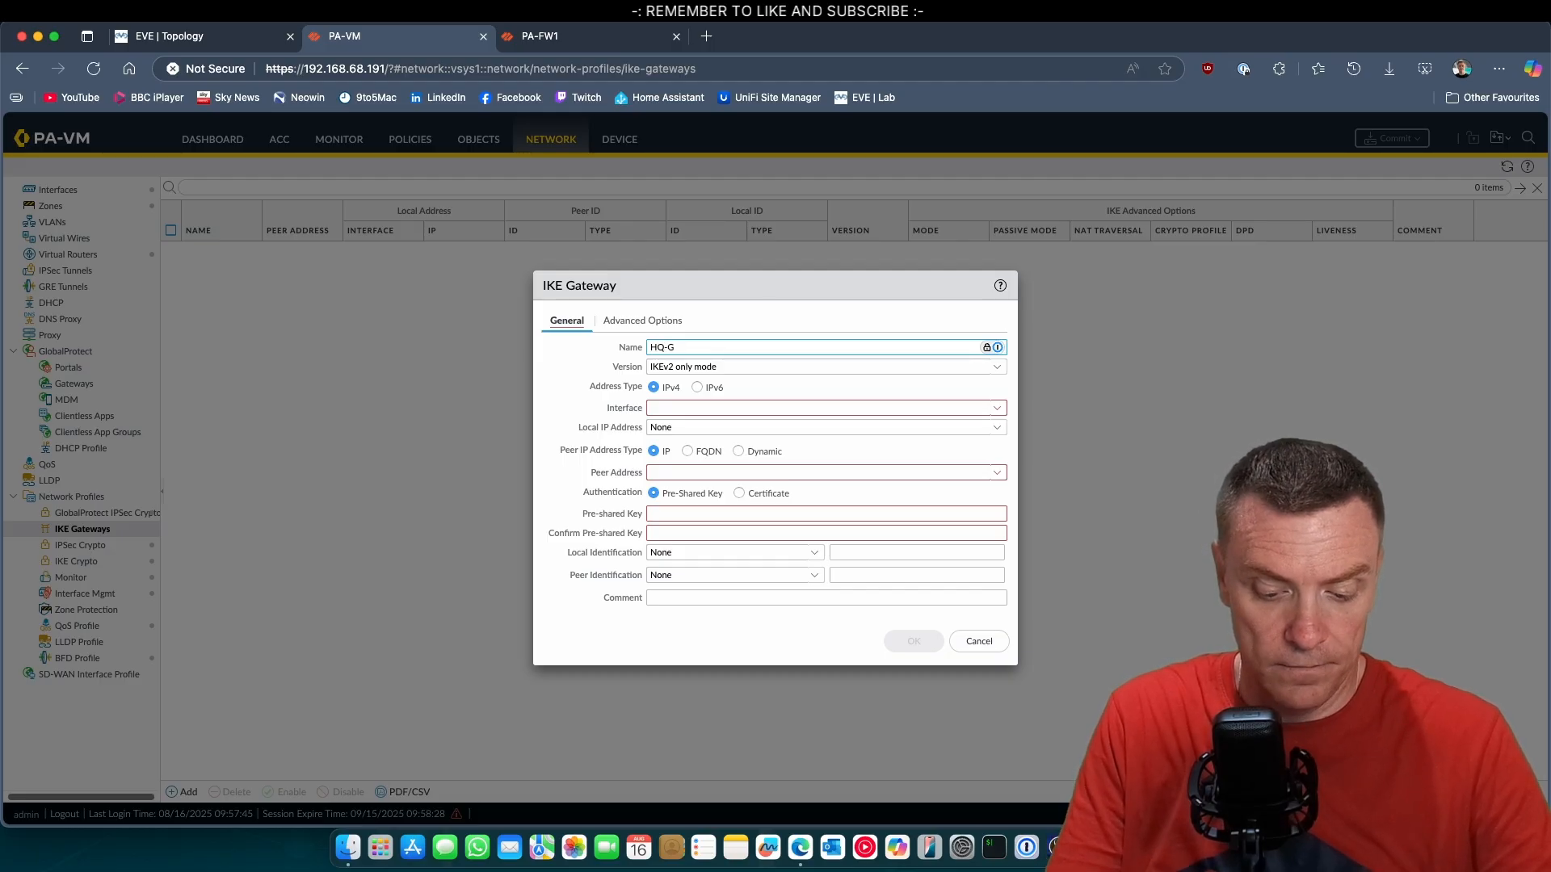
text(ate)
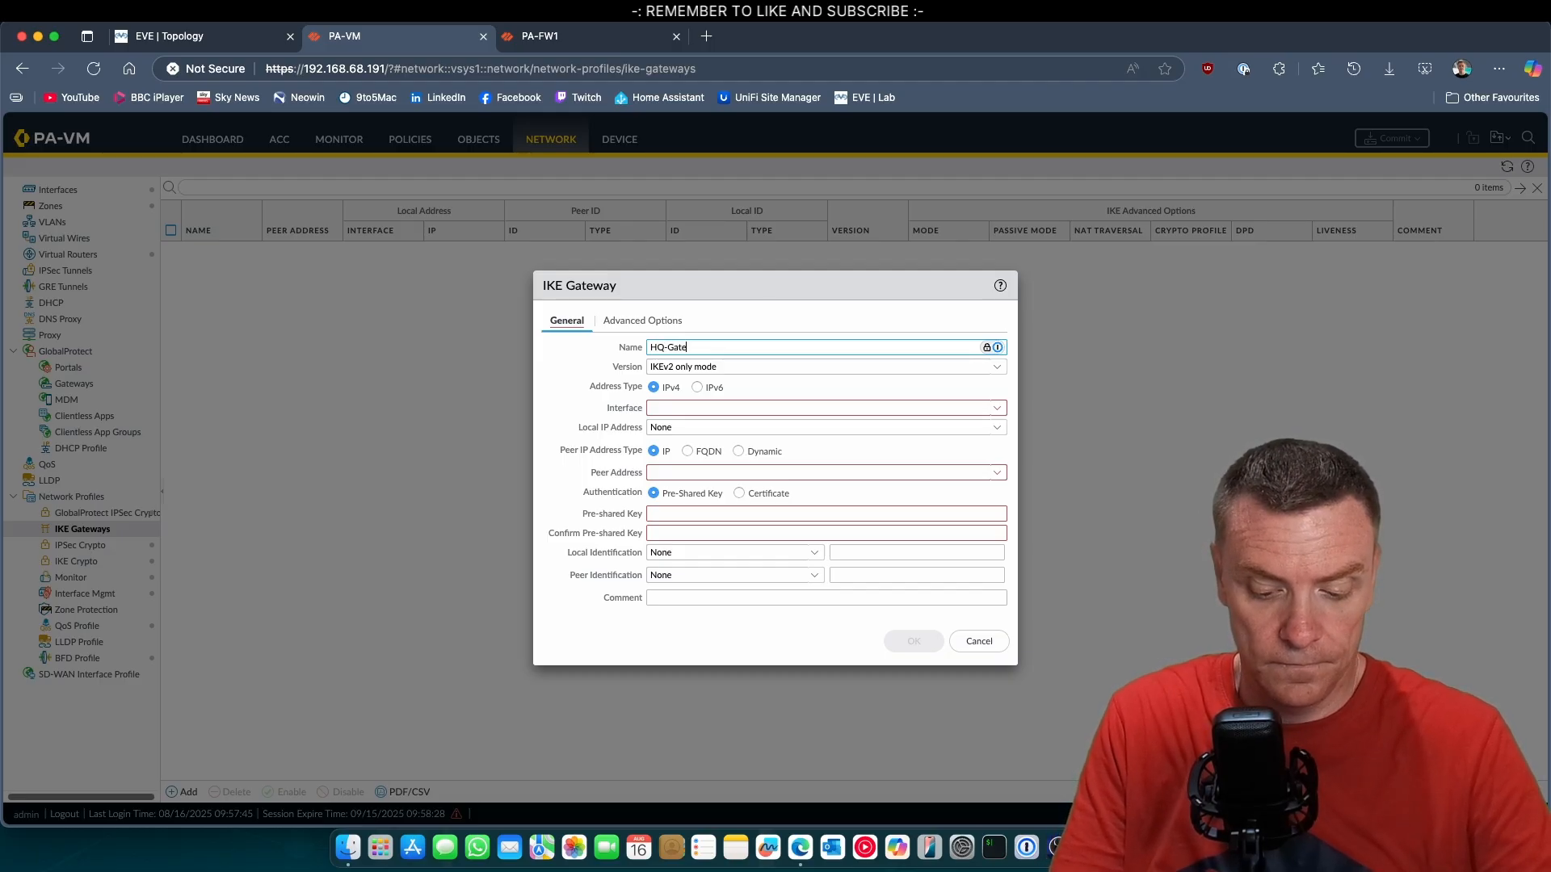
text(way)
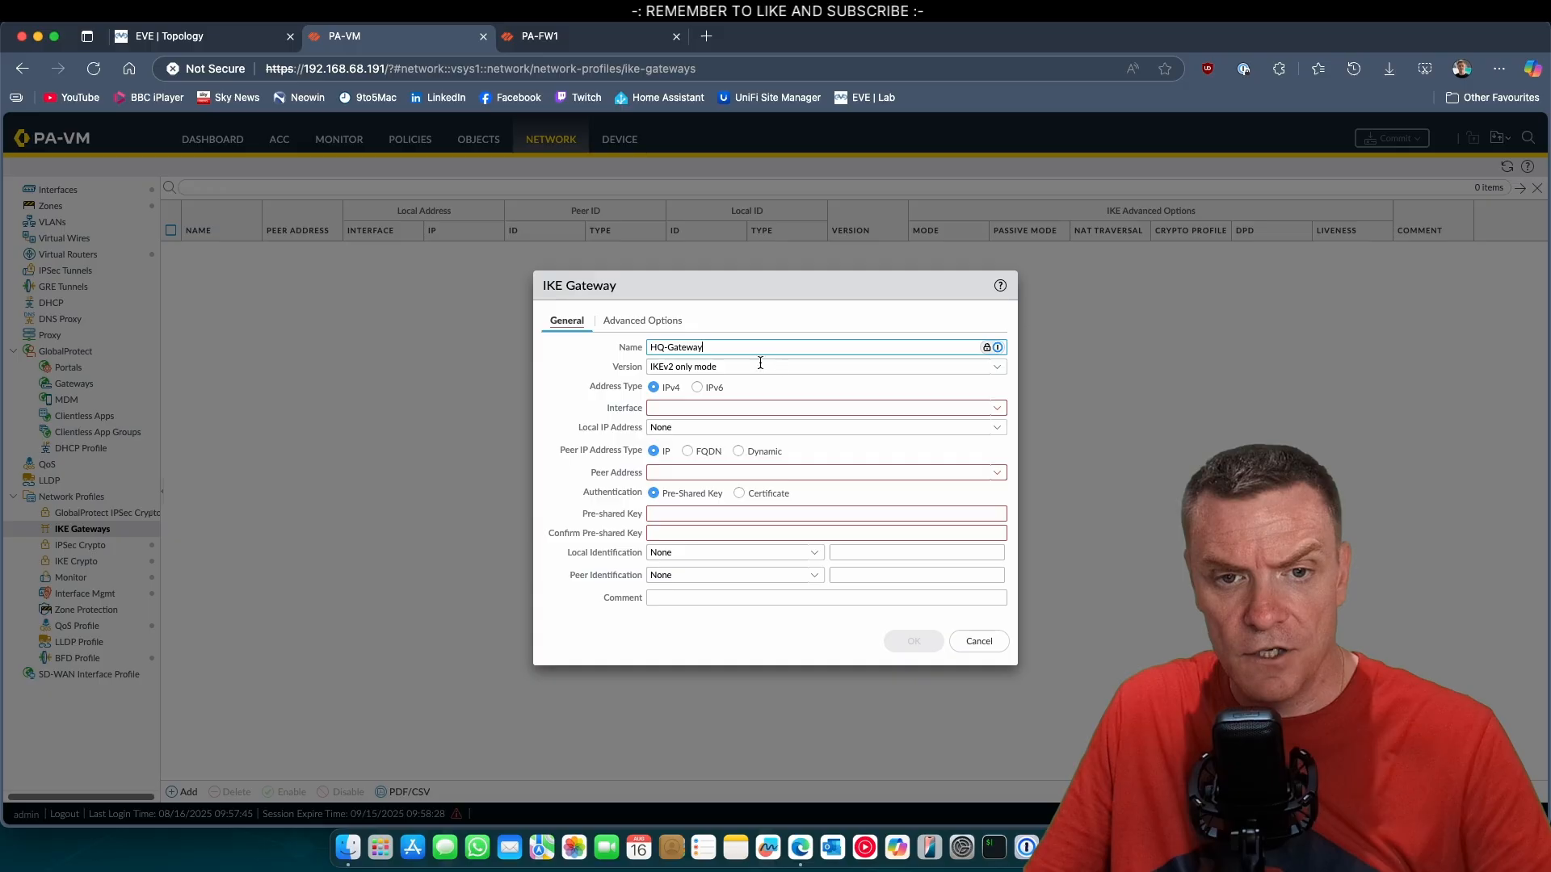
Set the IKE gateway's interface to ethernet1/1 and its local IP address to 192.0.2.2/30.
click(996, 408)
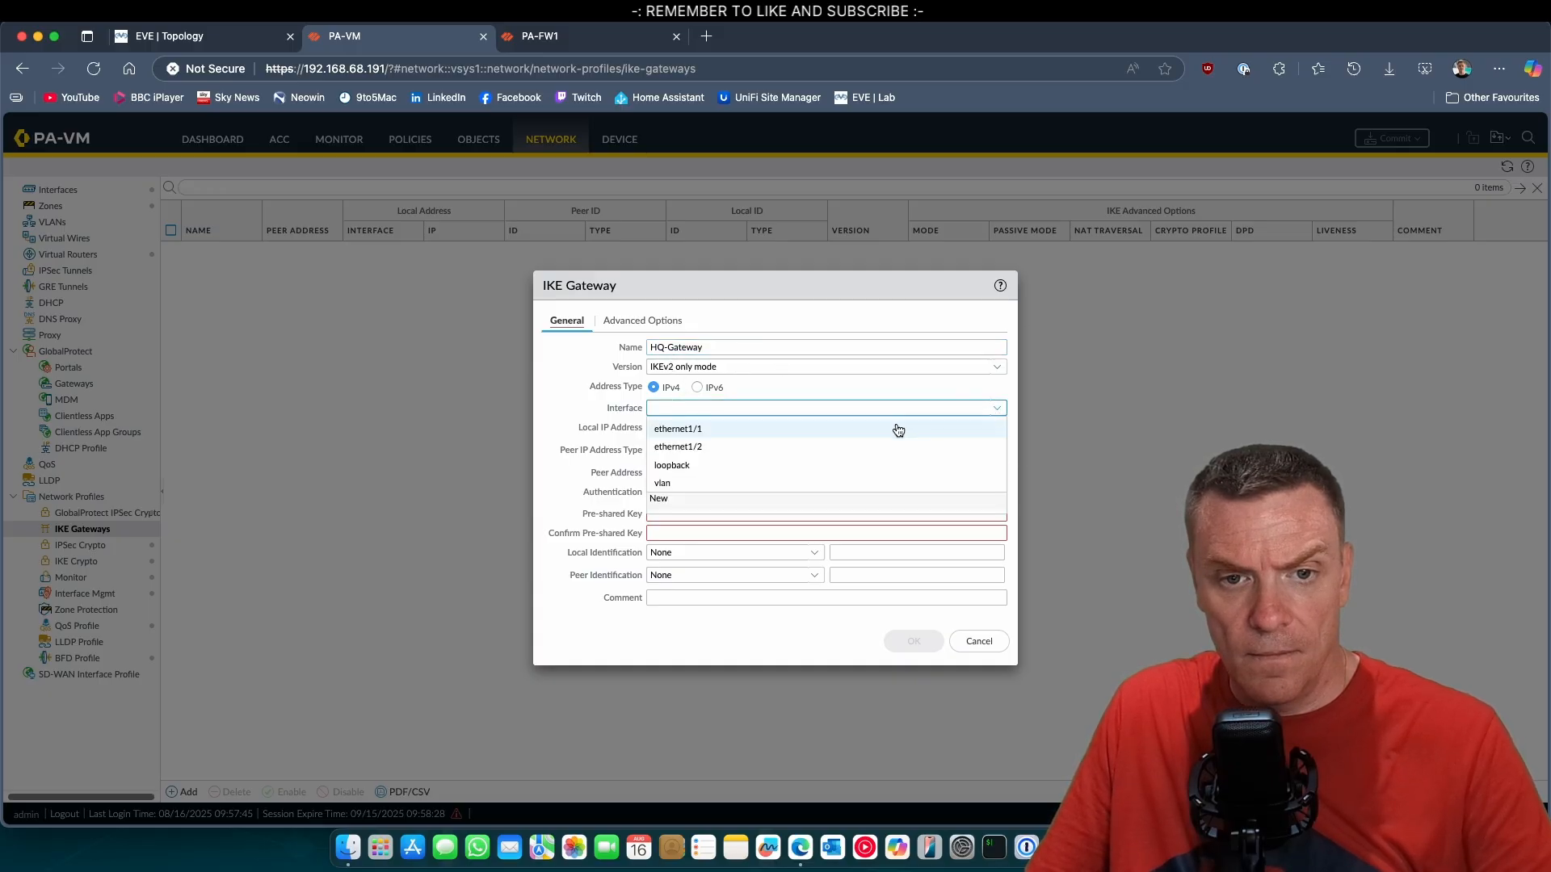
click(697, 432)
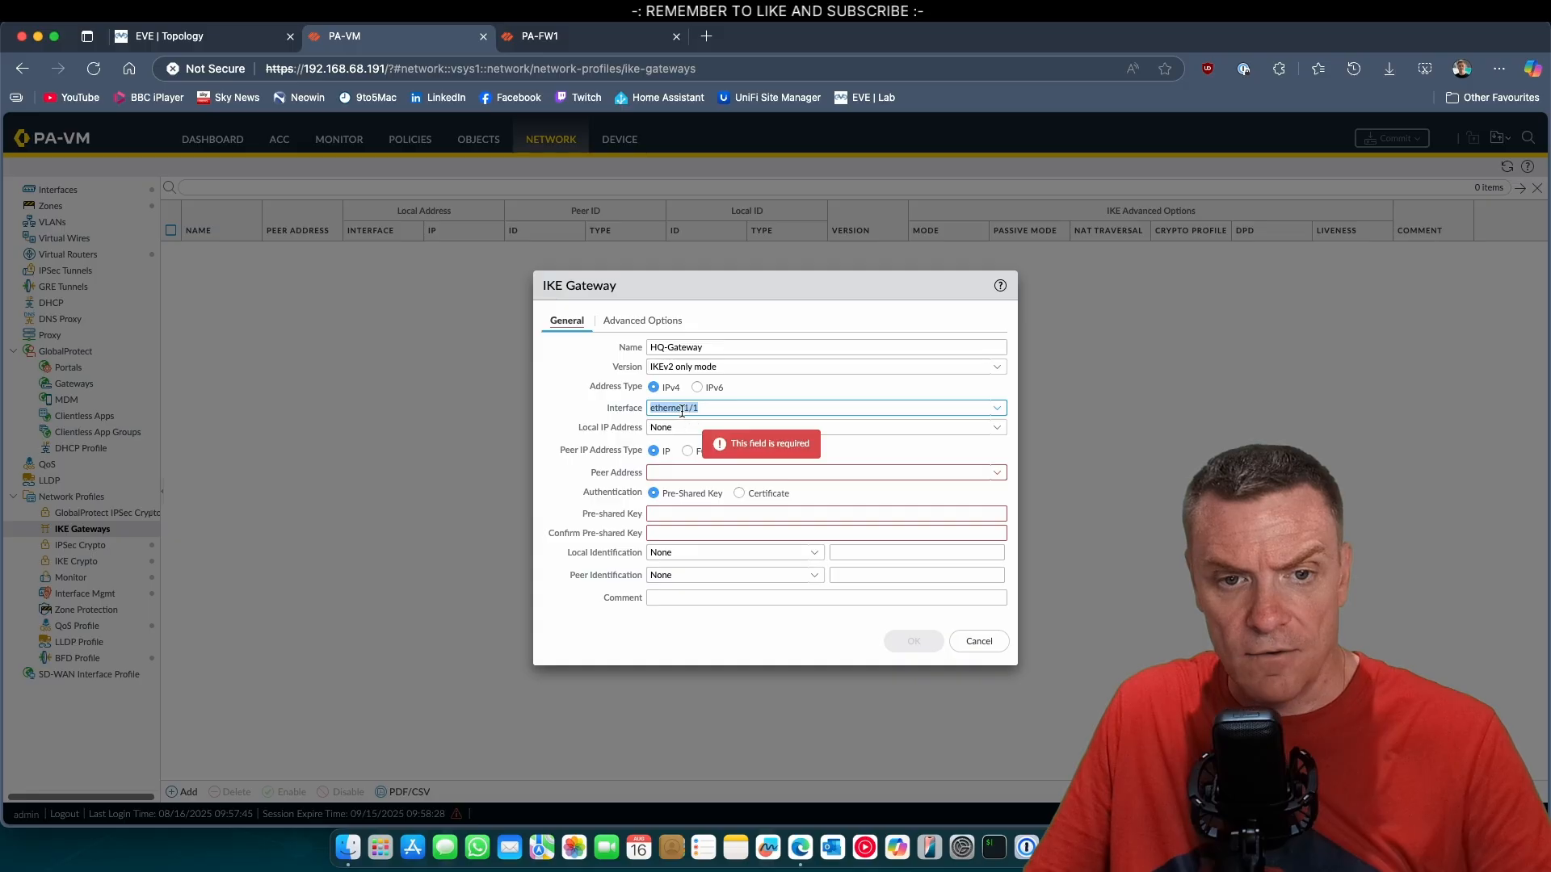
click(996, 436)
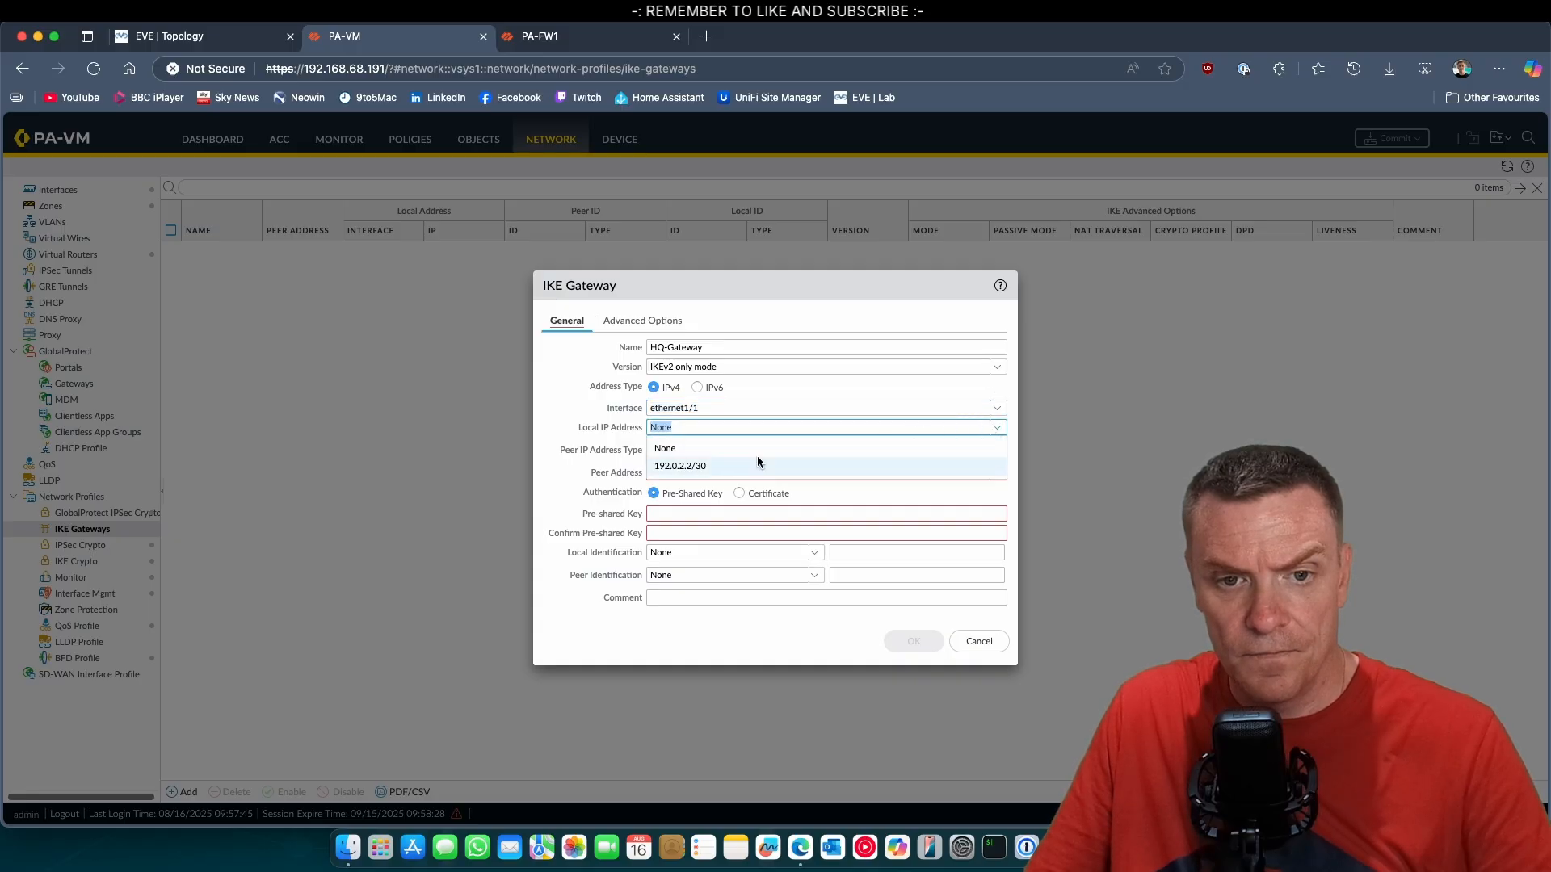
click(739, 466)
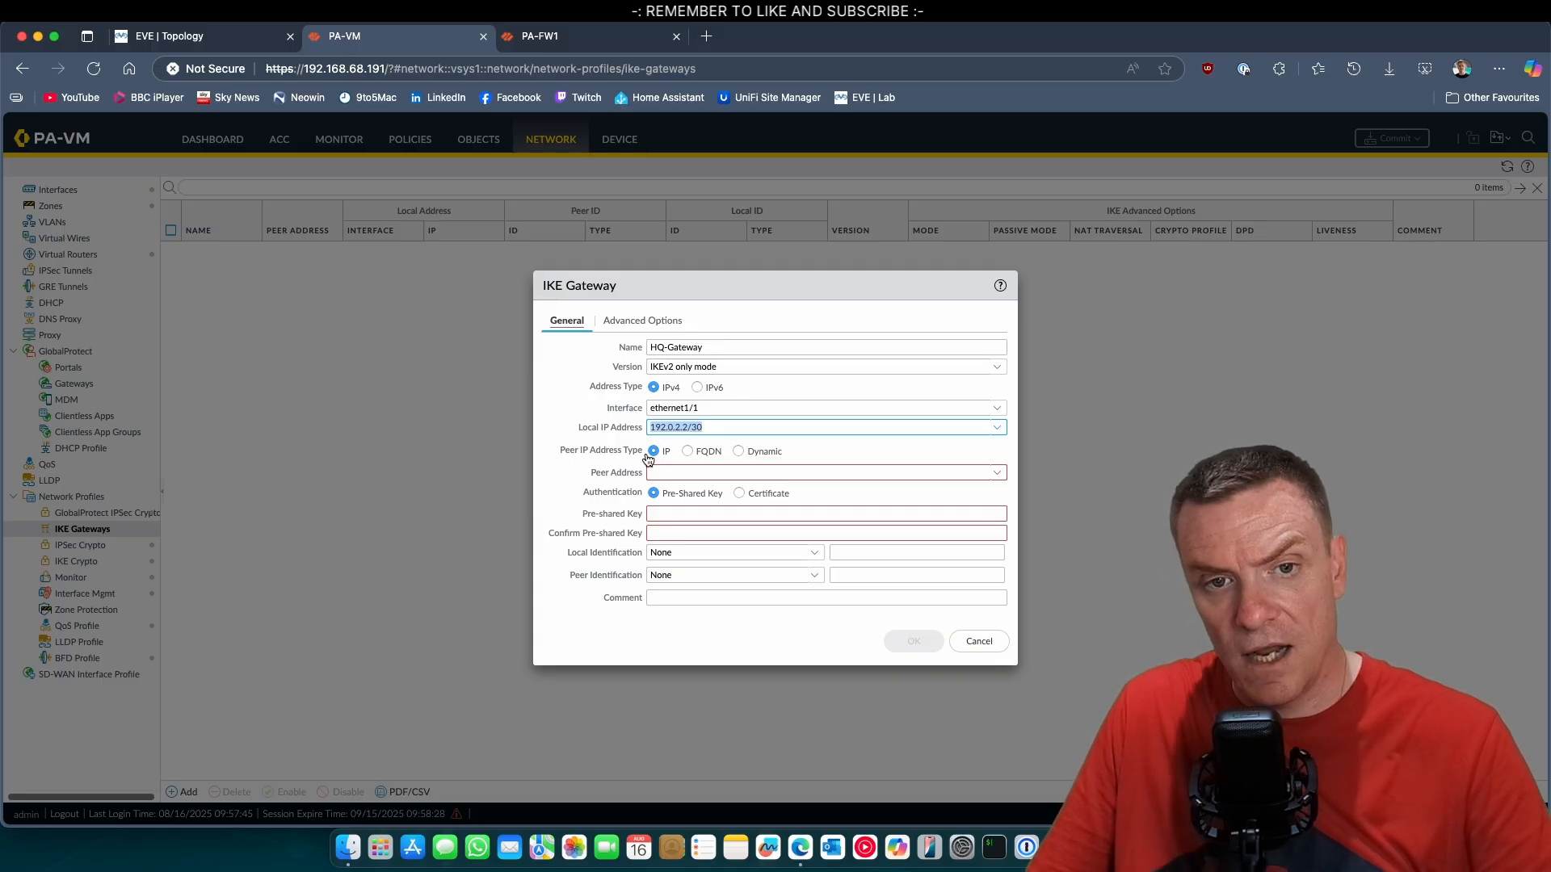
Consult the EVE lab topology, and set the Site A gateway's peer address to 203.0.113.2.
click(230, 44)
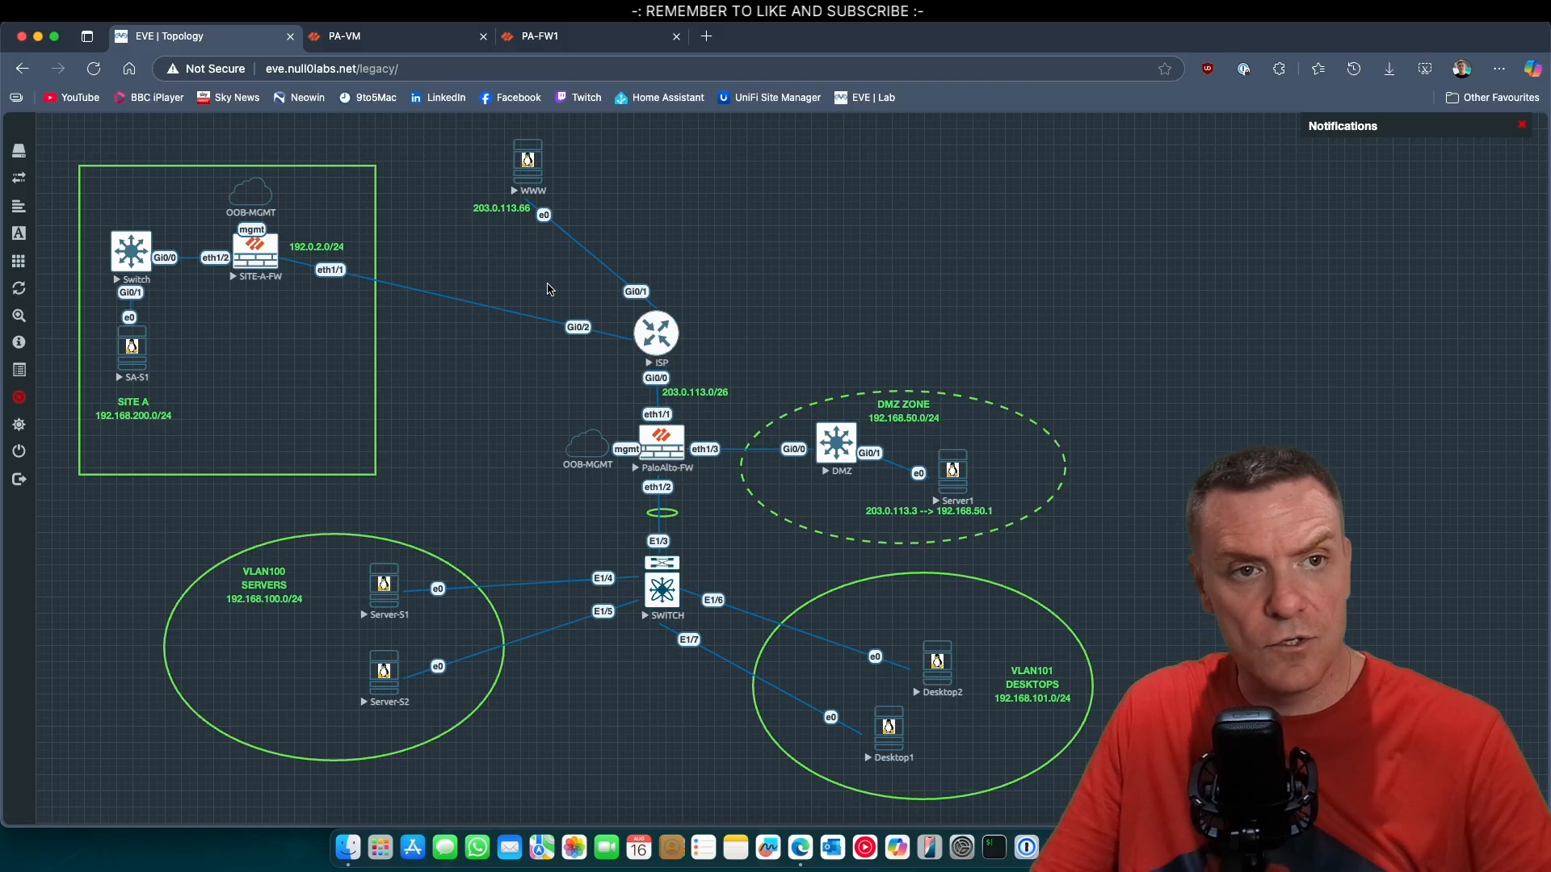
click(428, 36)
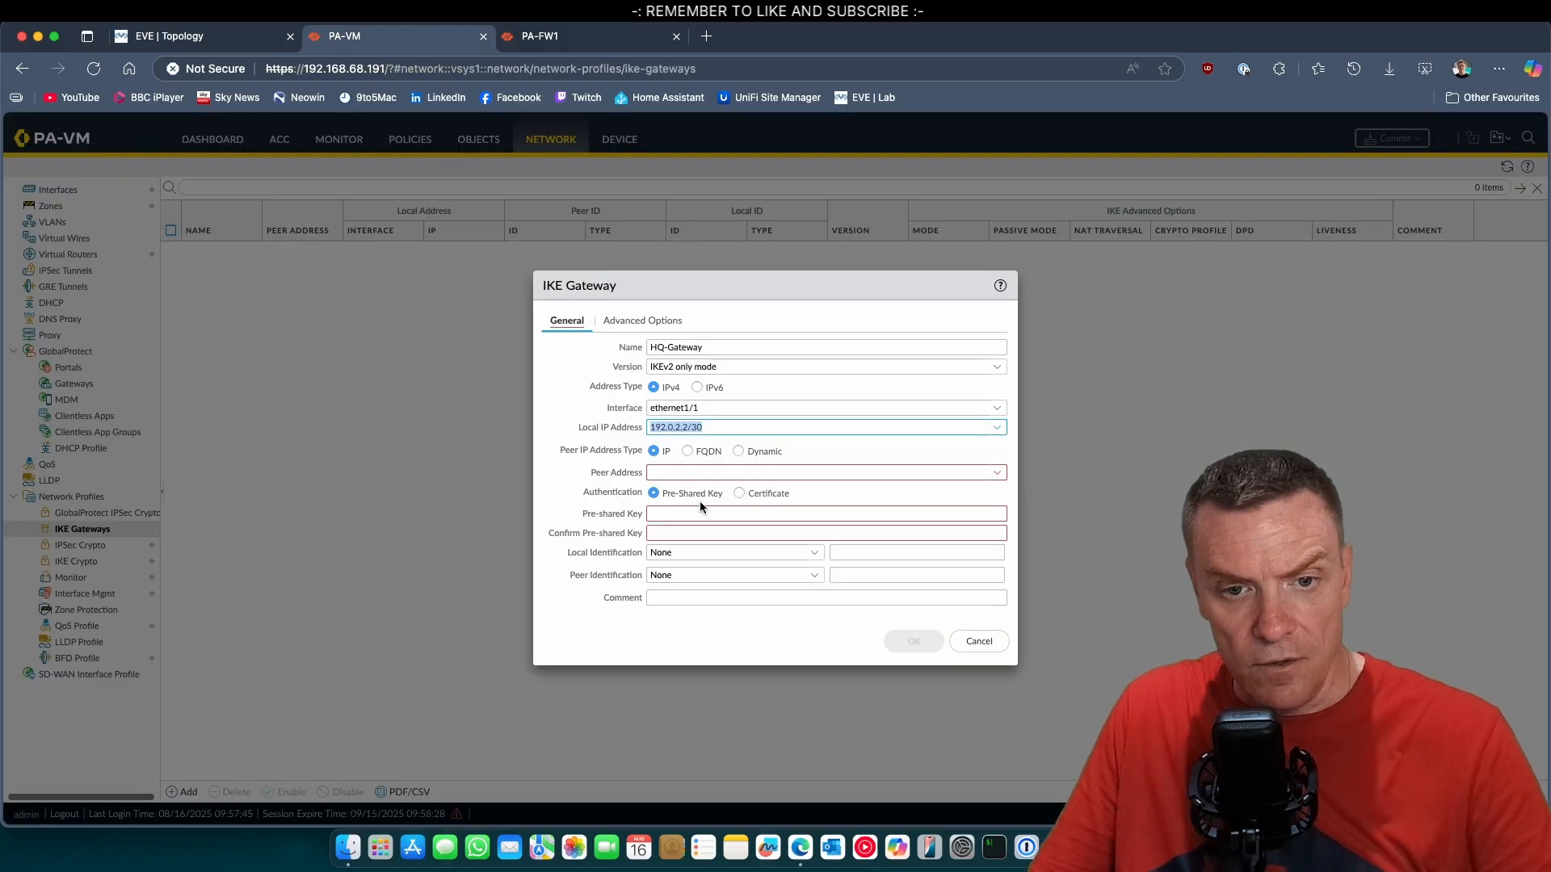
click(681, 475)
text(2)
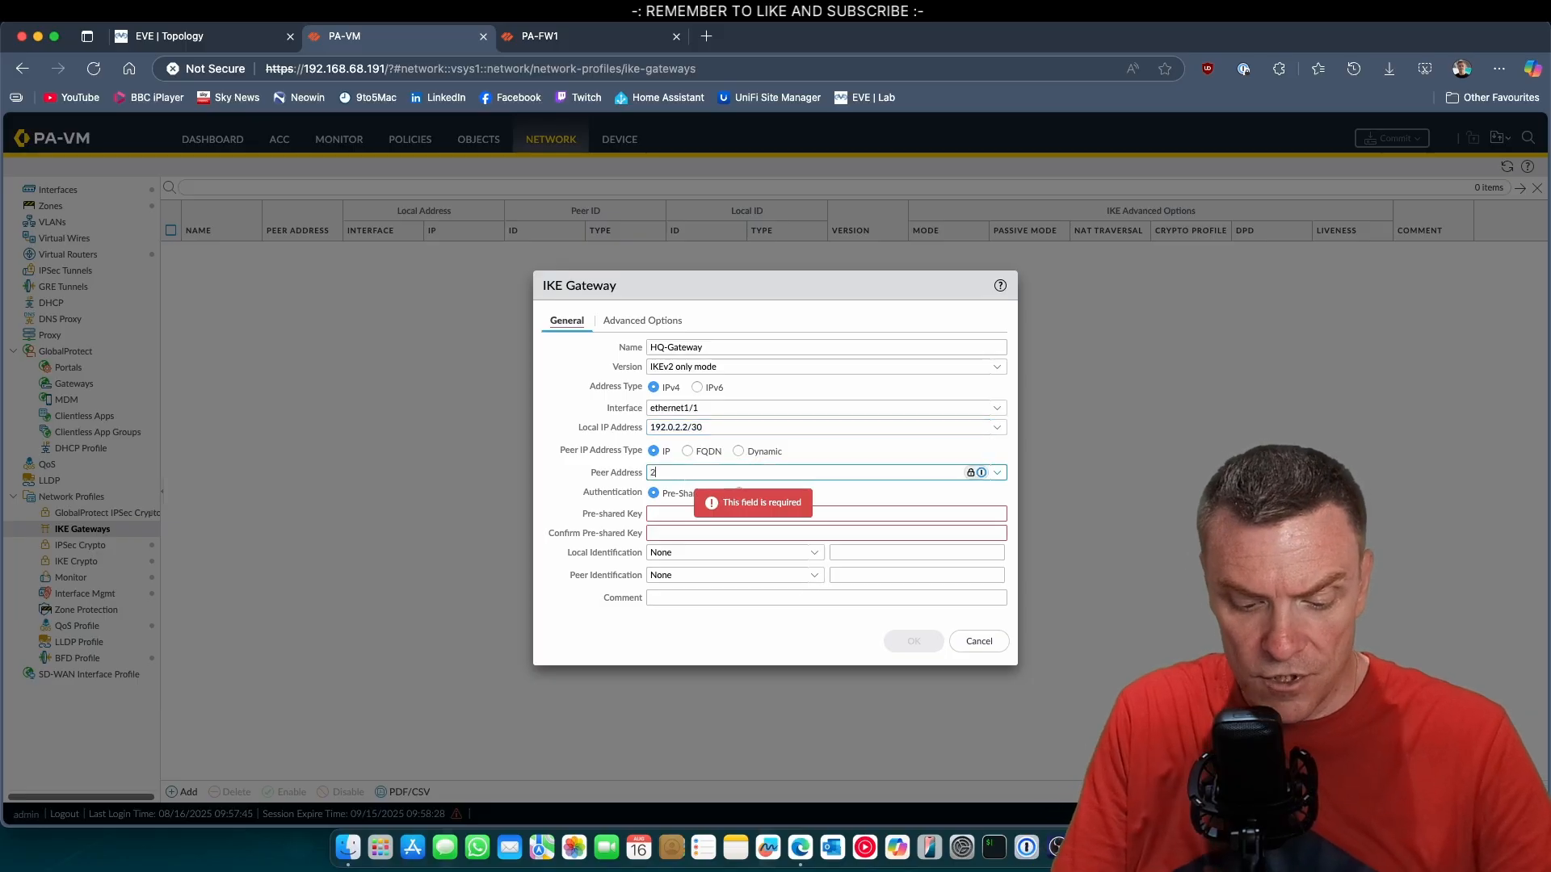
text(03.0.11)
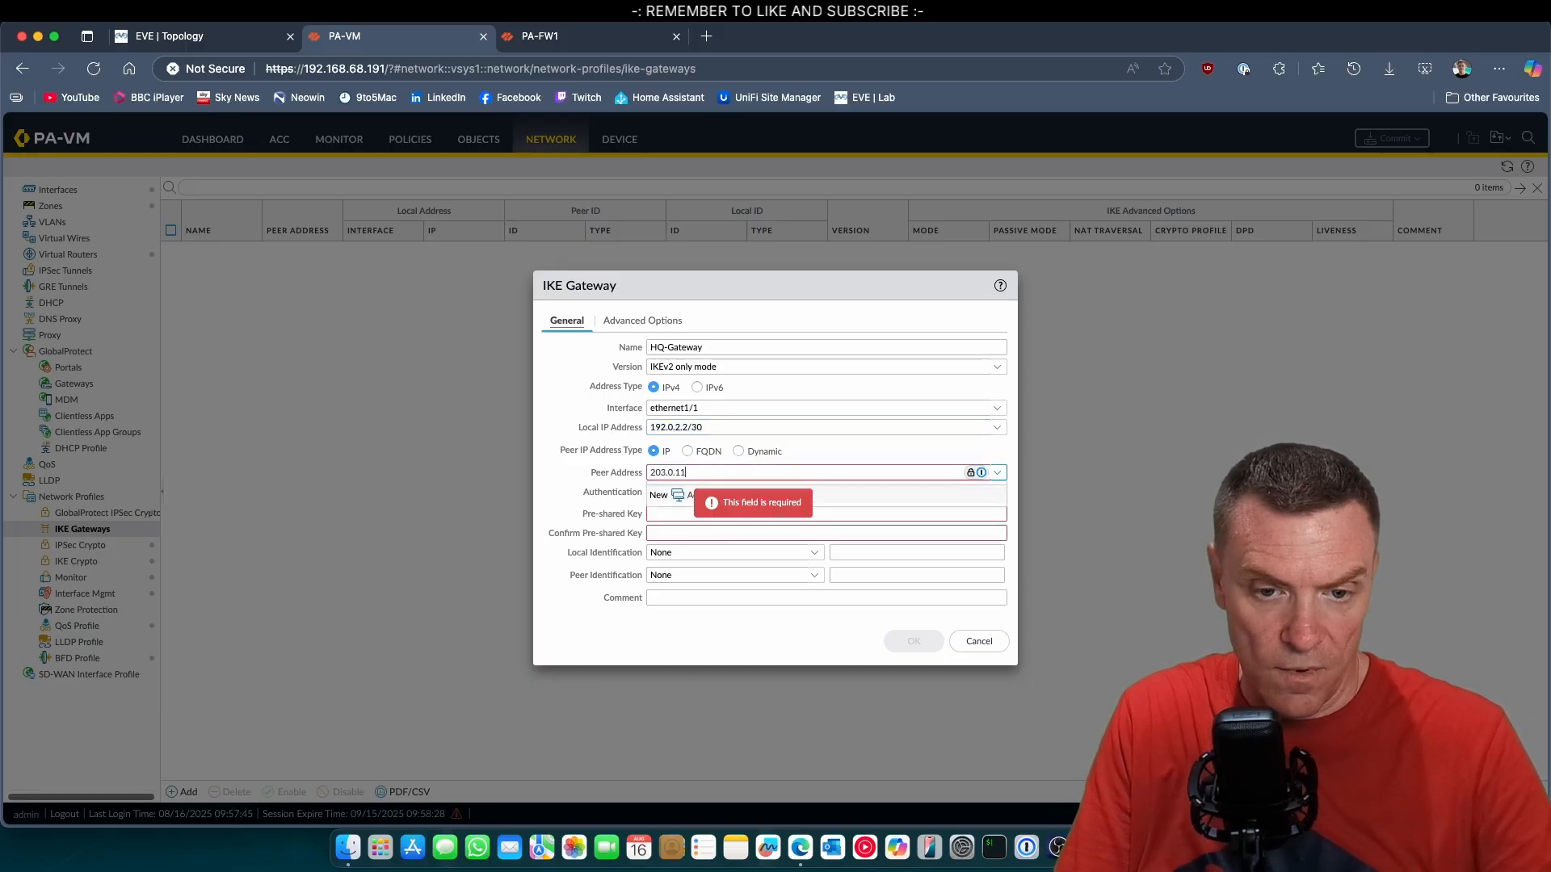
text(3.2)
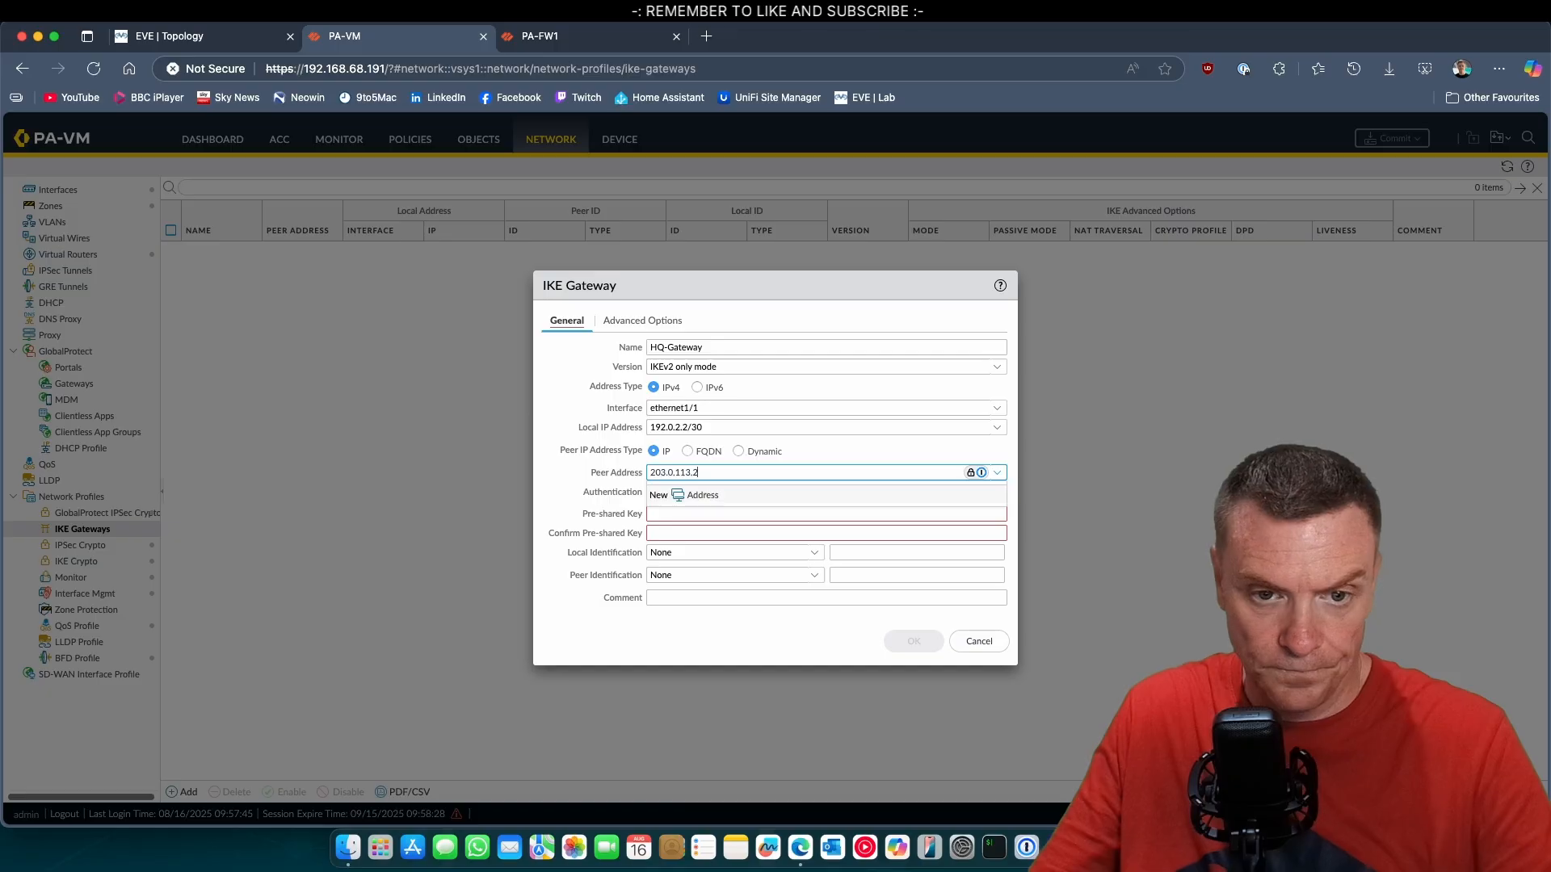
double_click(706, 472)
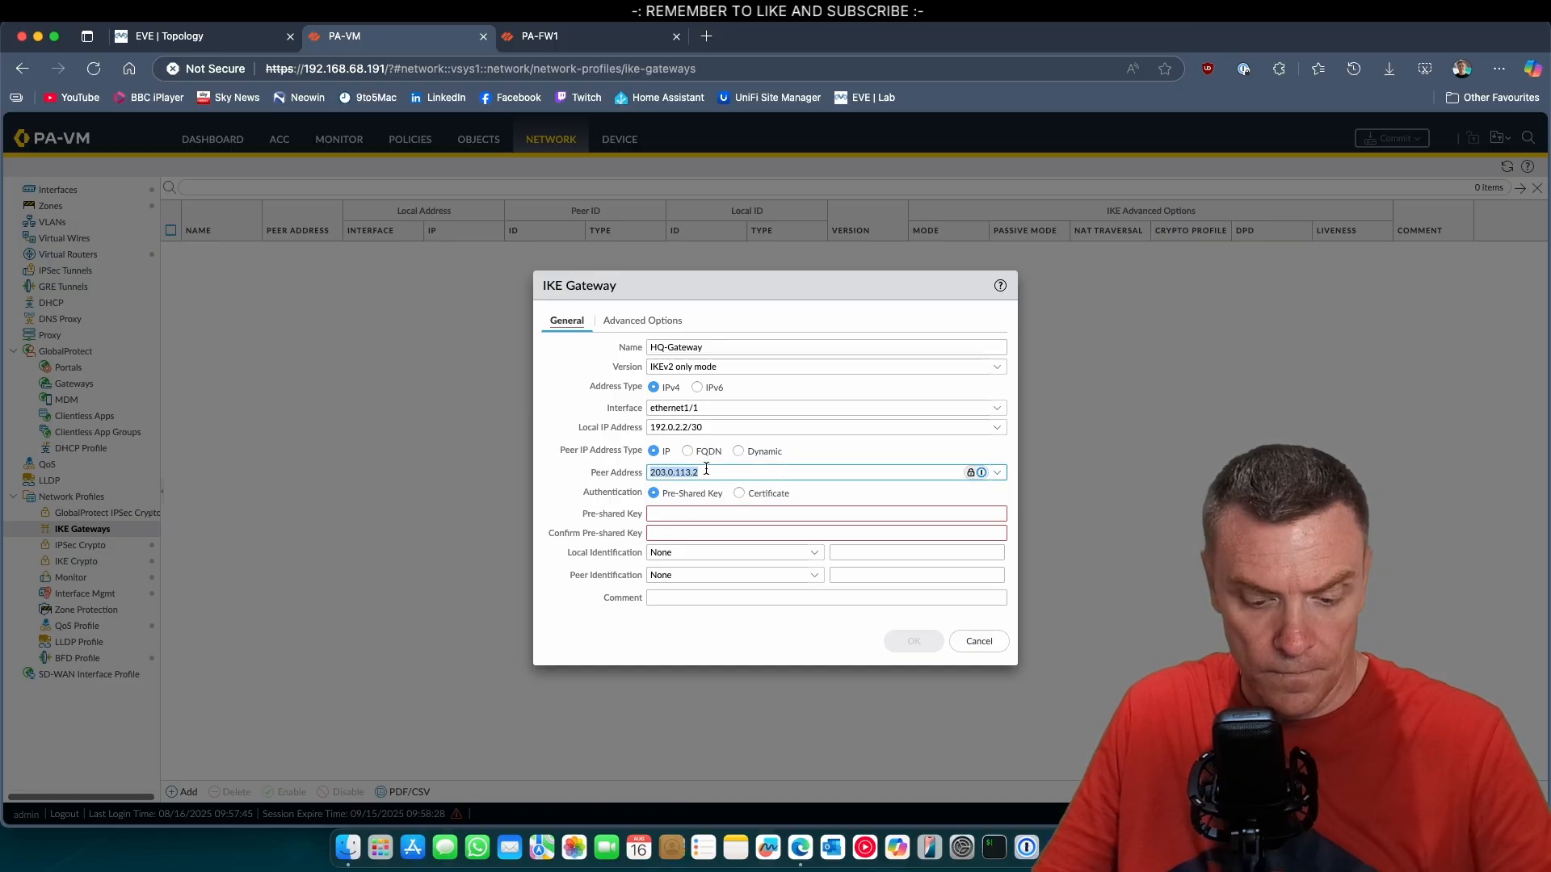
click(684, 509)
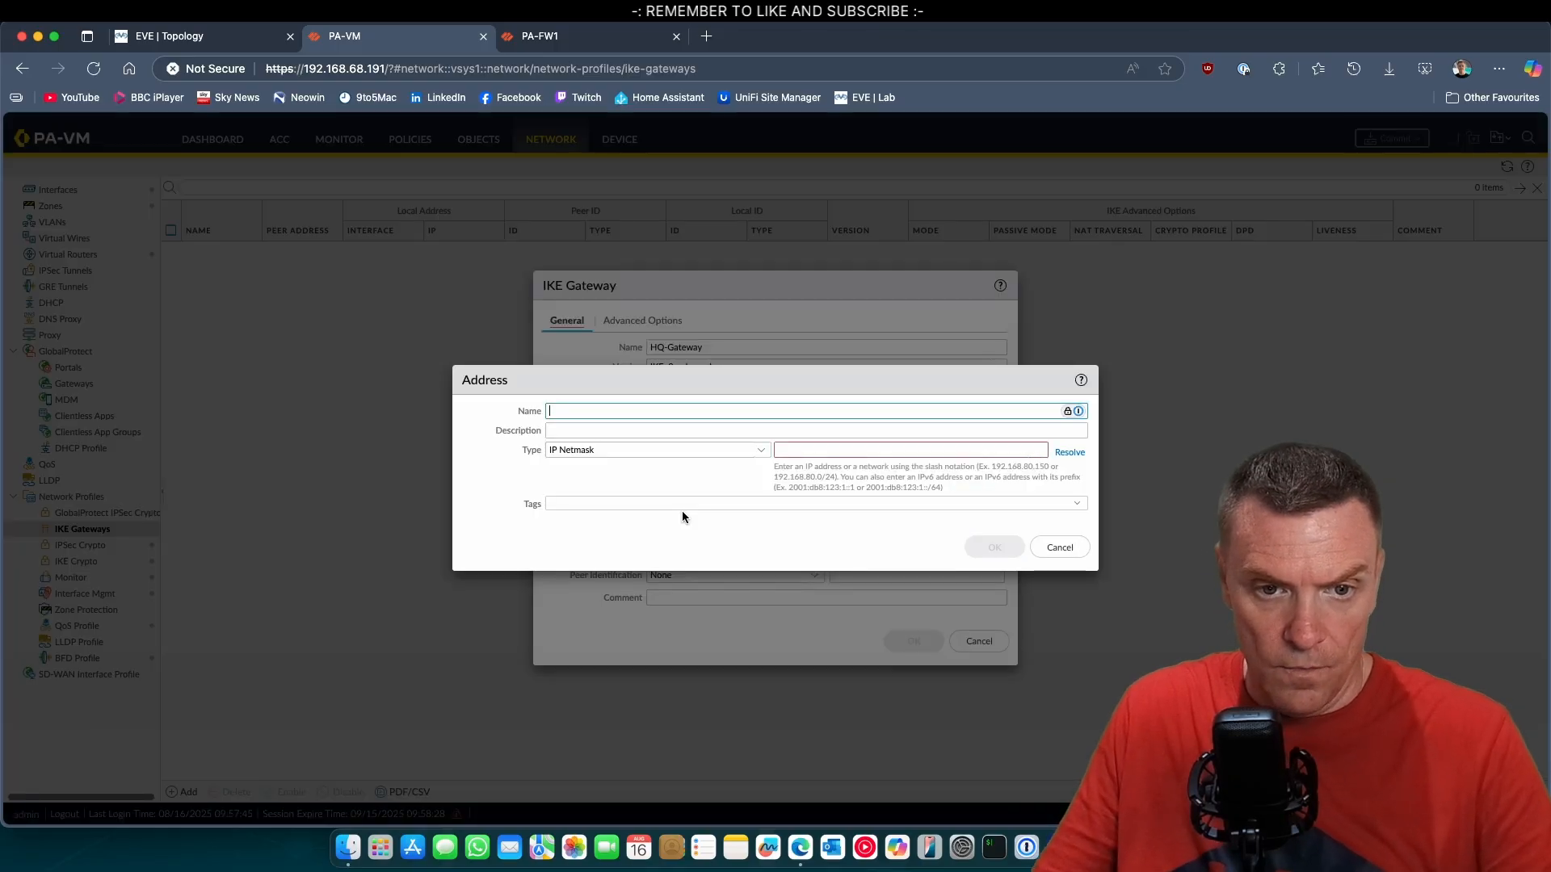
click(1050, 551)
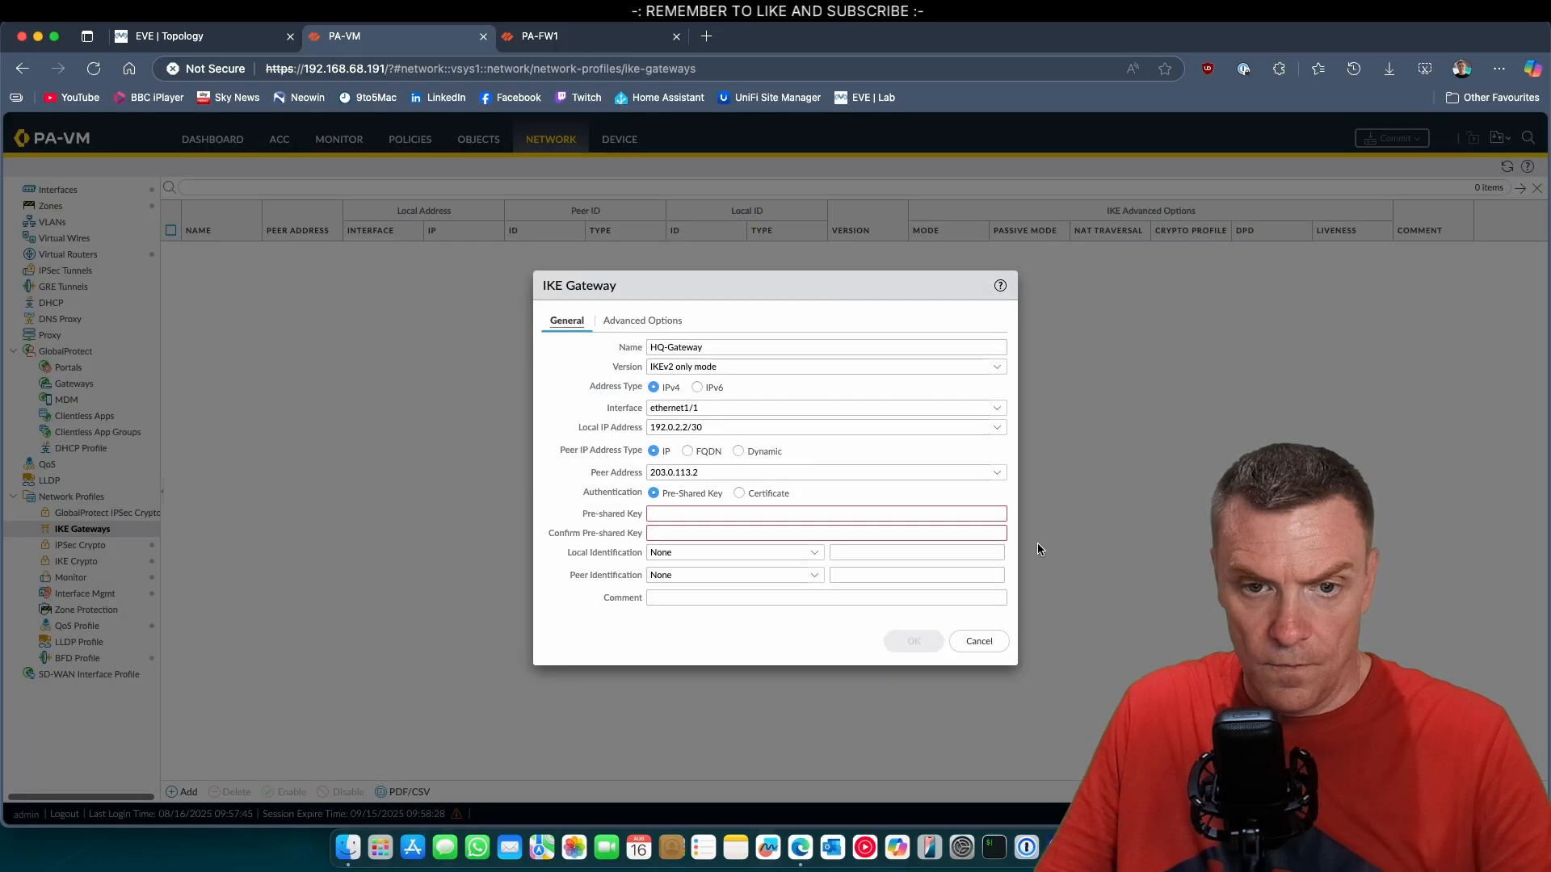
Enter and confirm the pre-shared key for the HQ-Gateway IKE gateway.
click(672, 515)
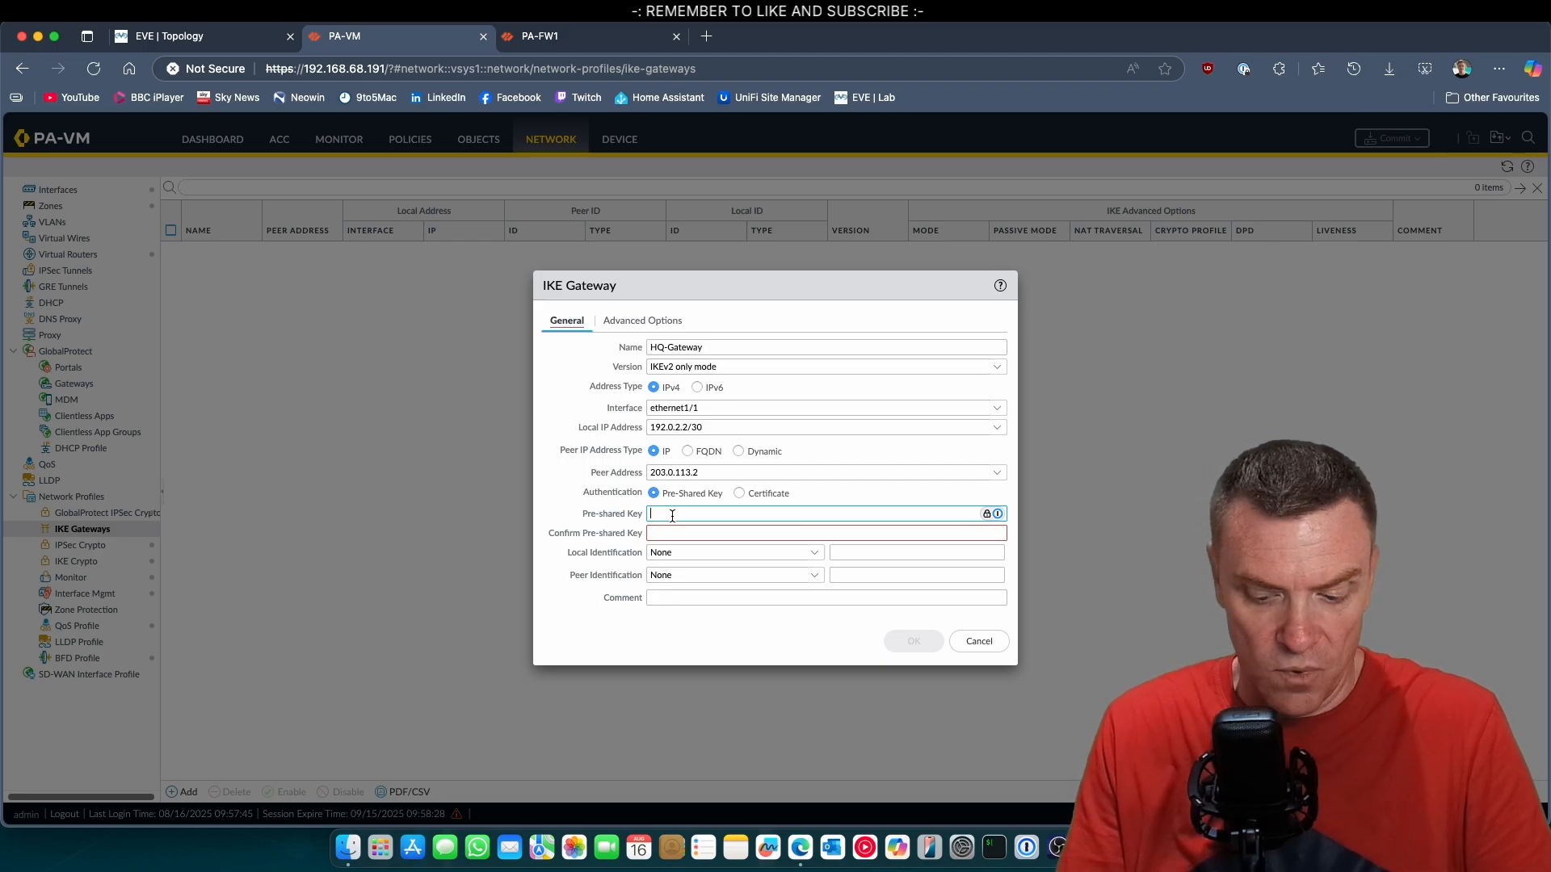
text(al)
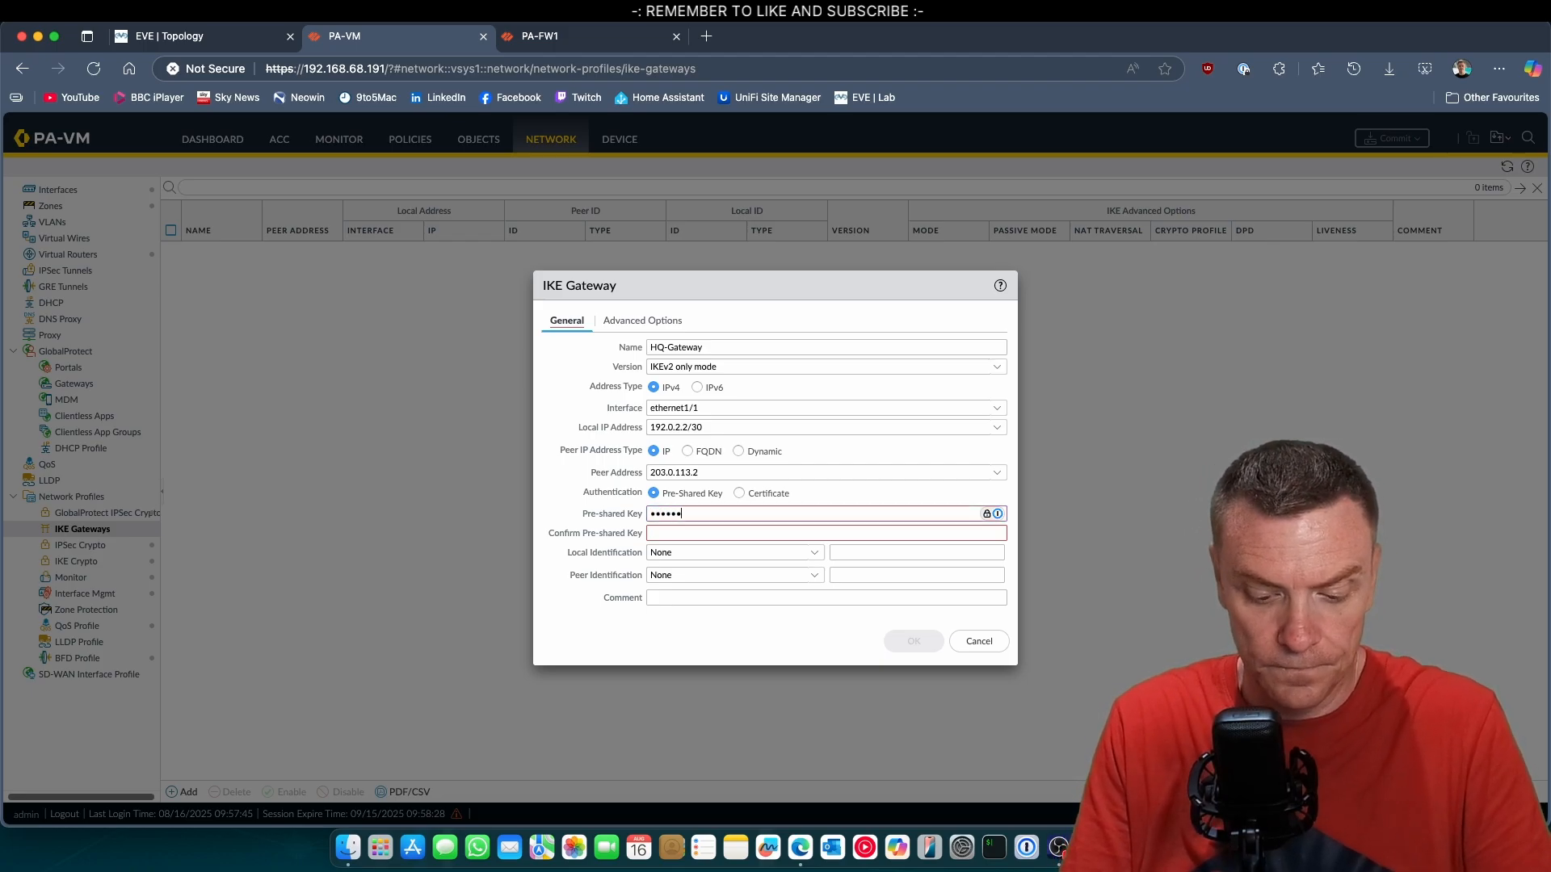
text(oalto123)
key(Tab)
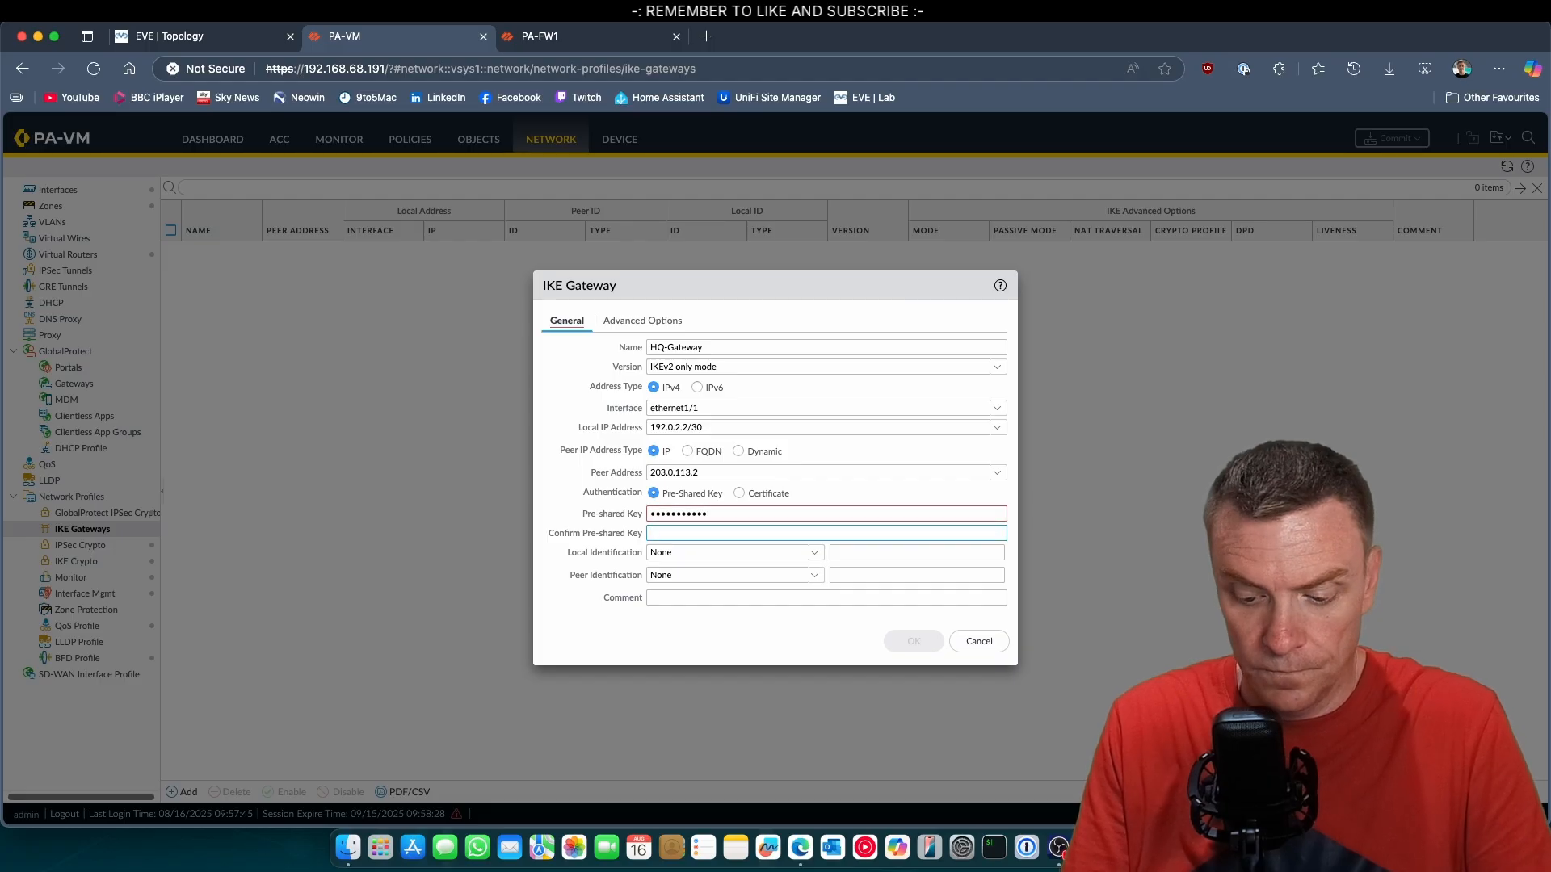
text(paloalto12)
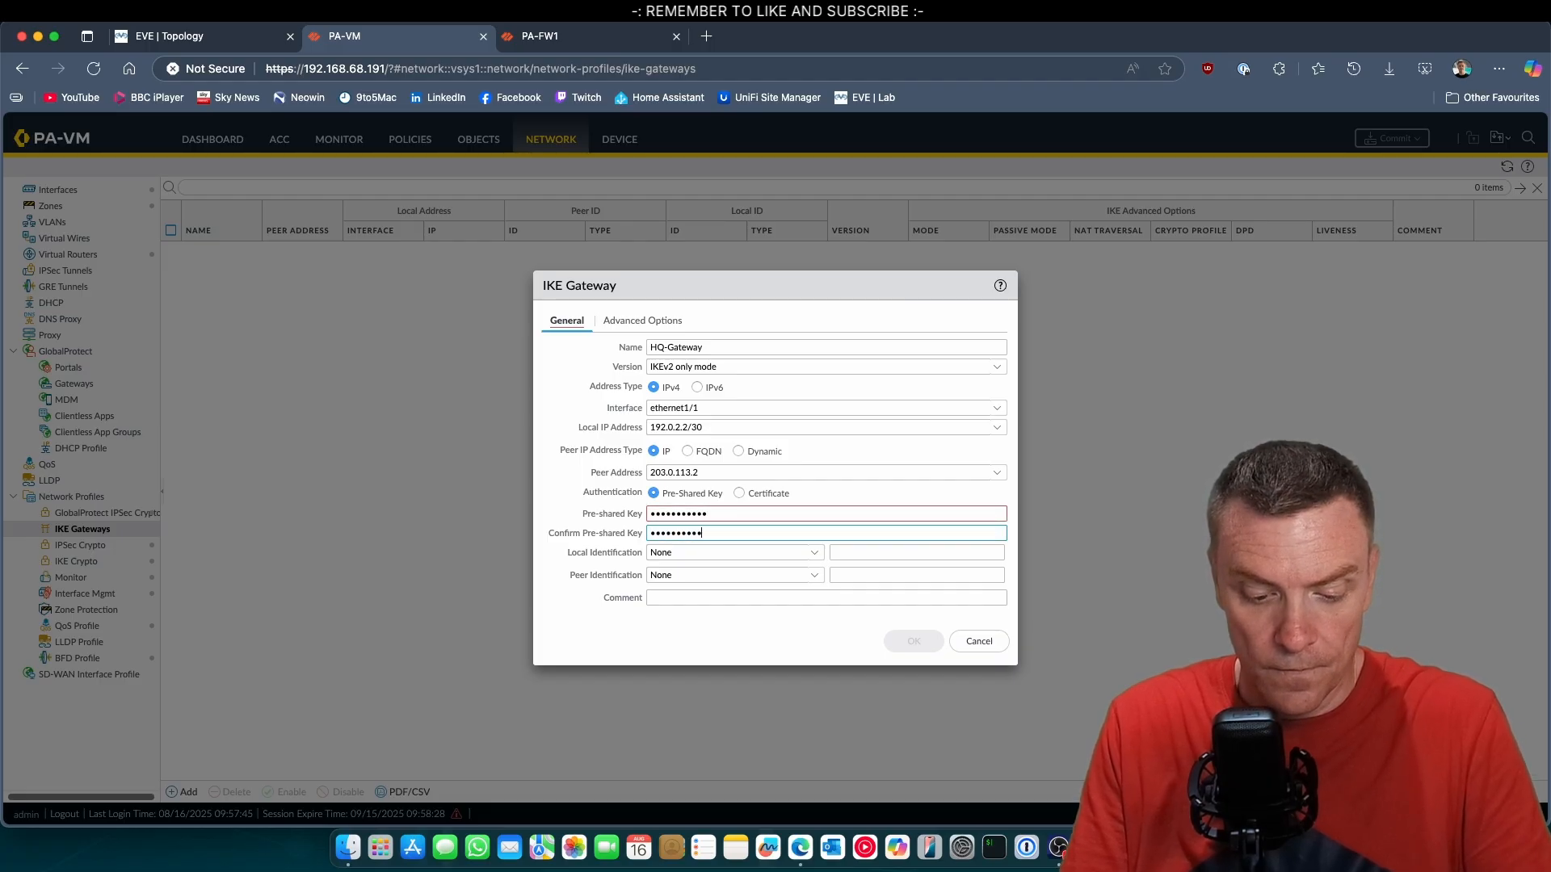
text(3)
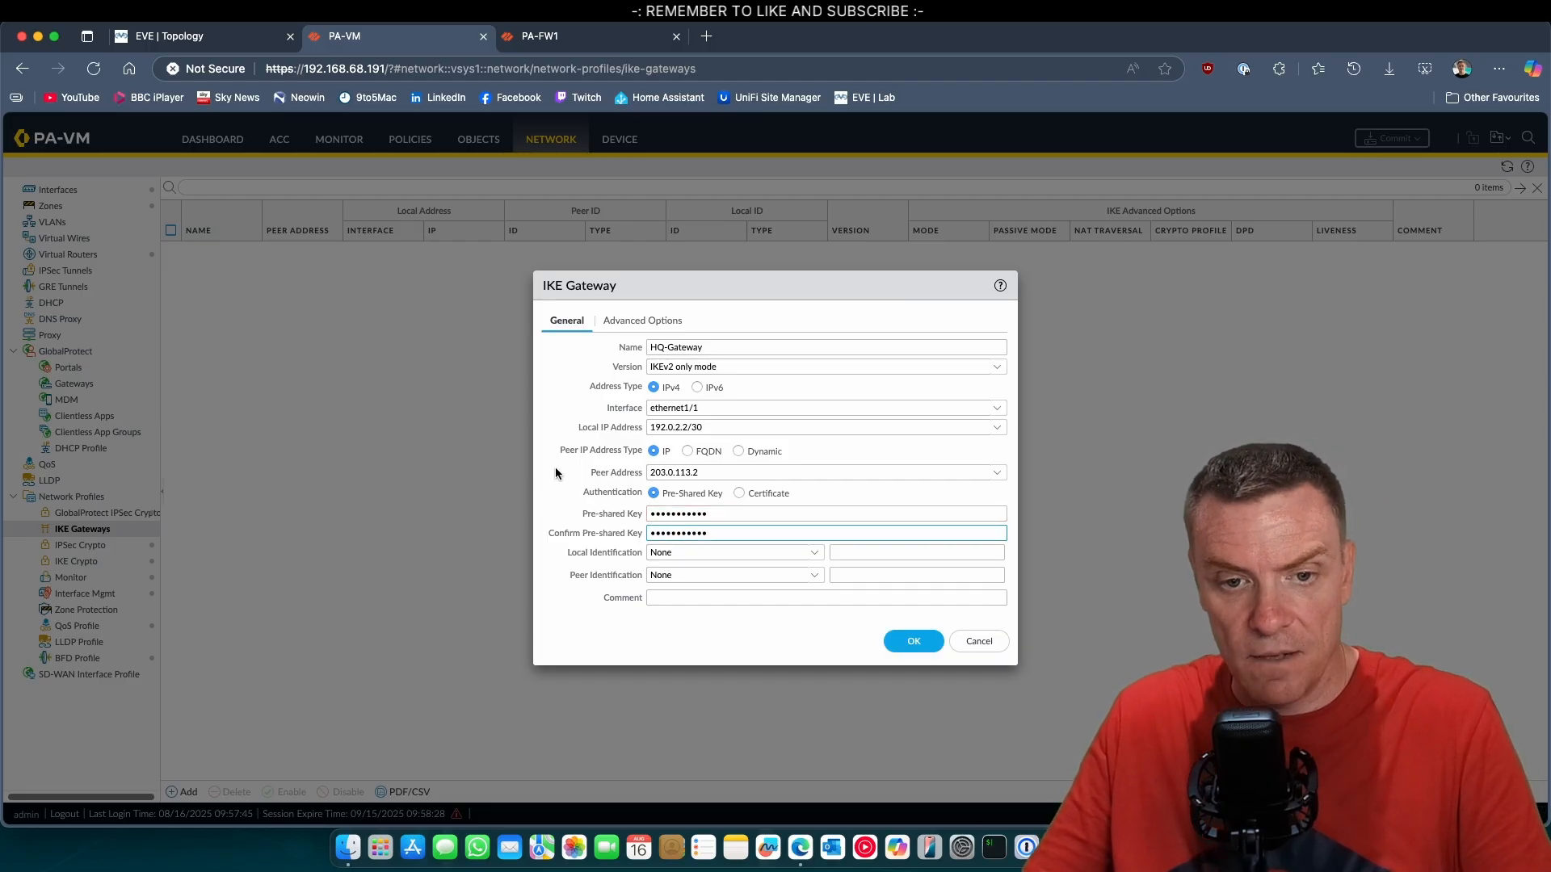
Set the gateway's local identification to IP address 192.0.2.2 and its peer identification to IP address 203.0.113.2.
click(821, 557)
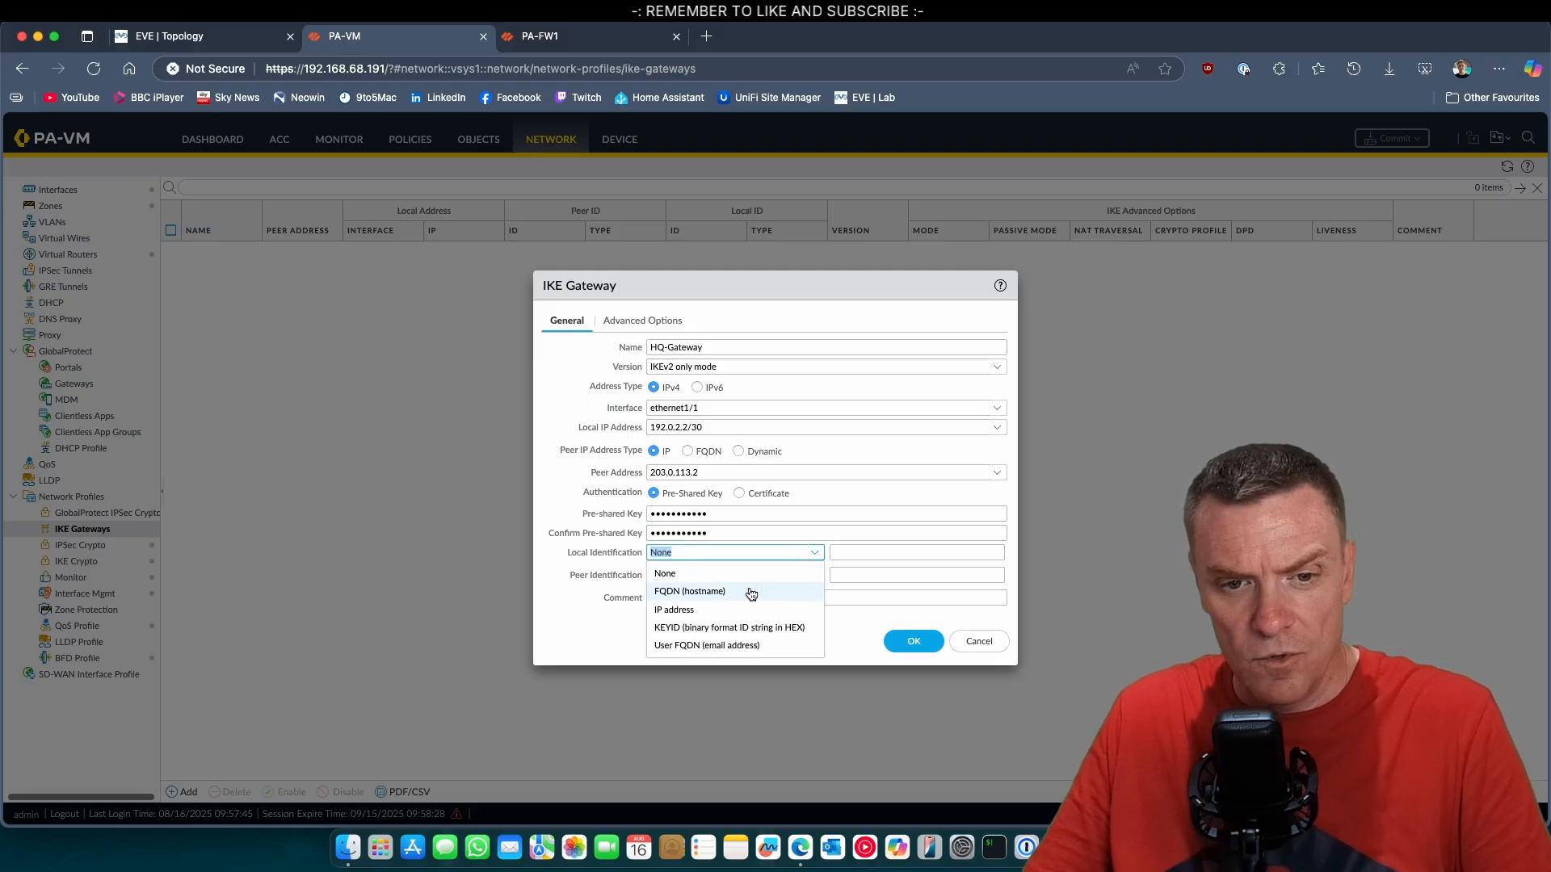
click(725, 613)
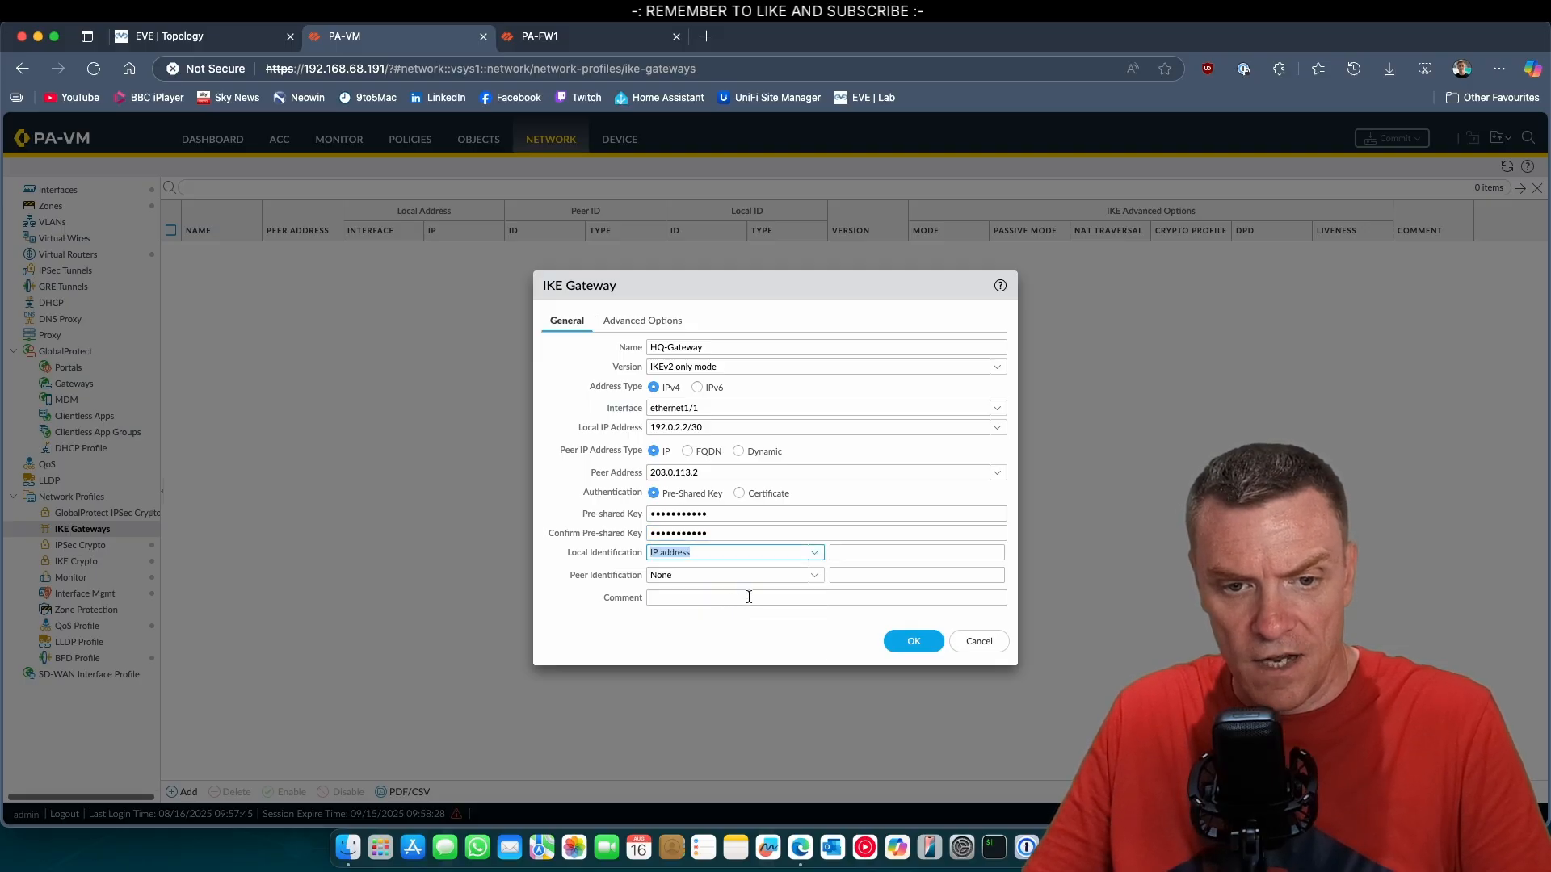
click(866, 554)
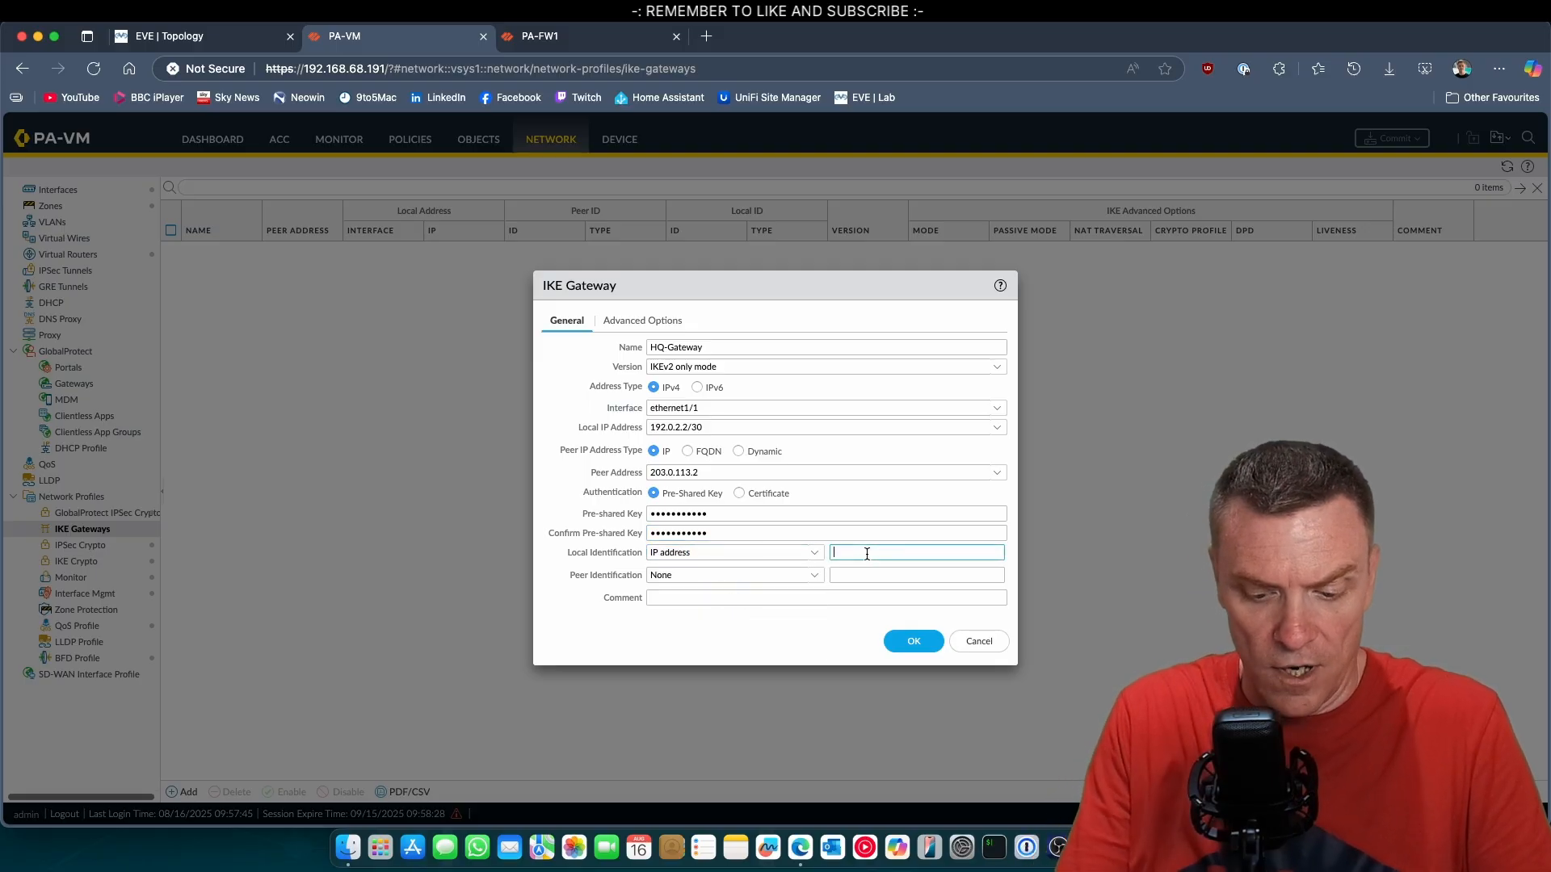
text(192.0.2.2)
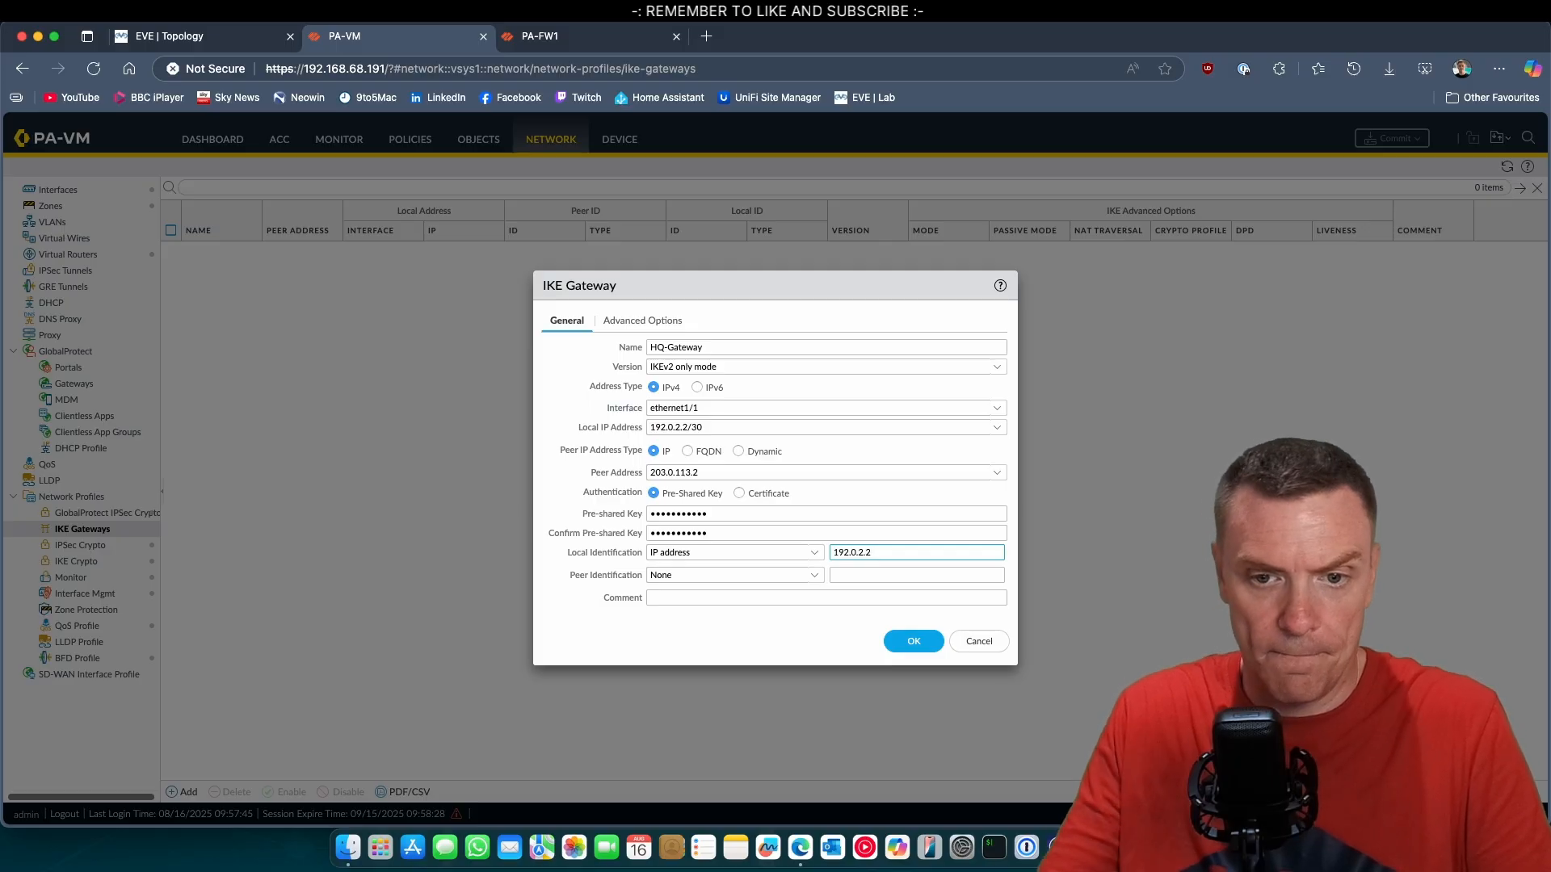
click(820, 576)
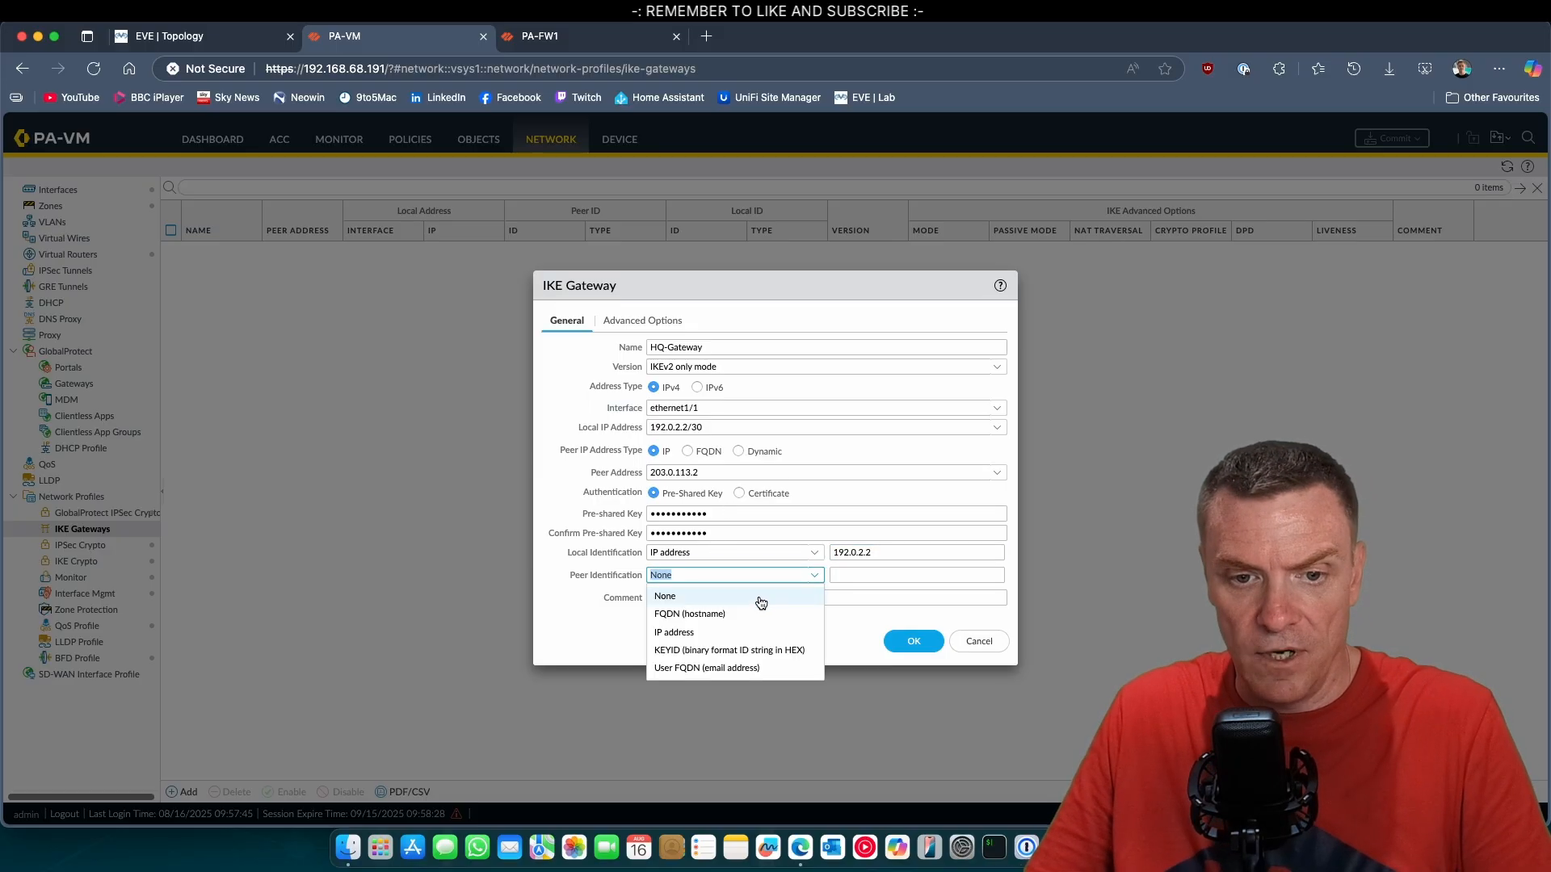
click(726, 631)
click(856, 578)
text(203.0.113.2)
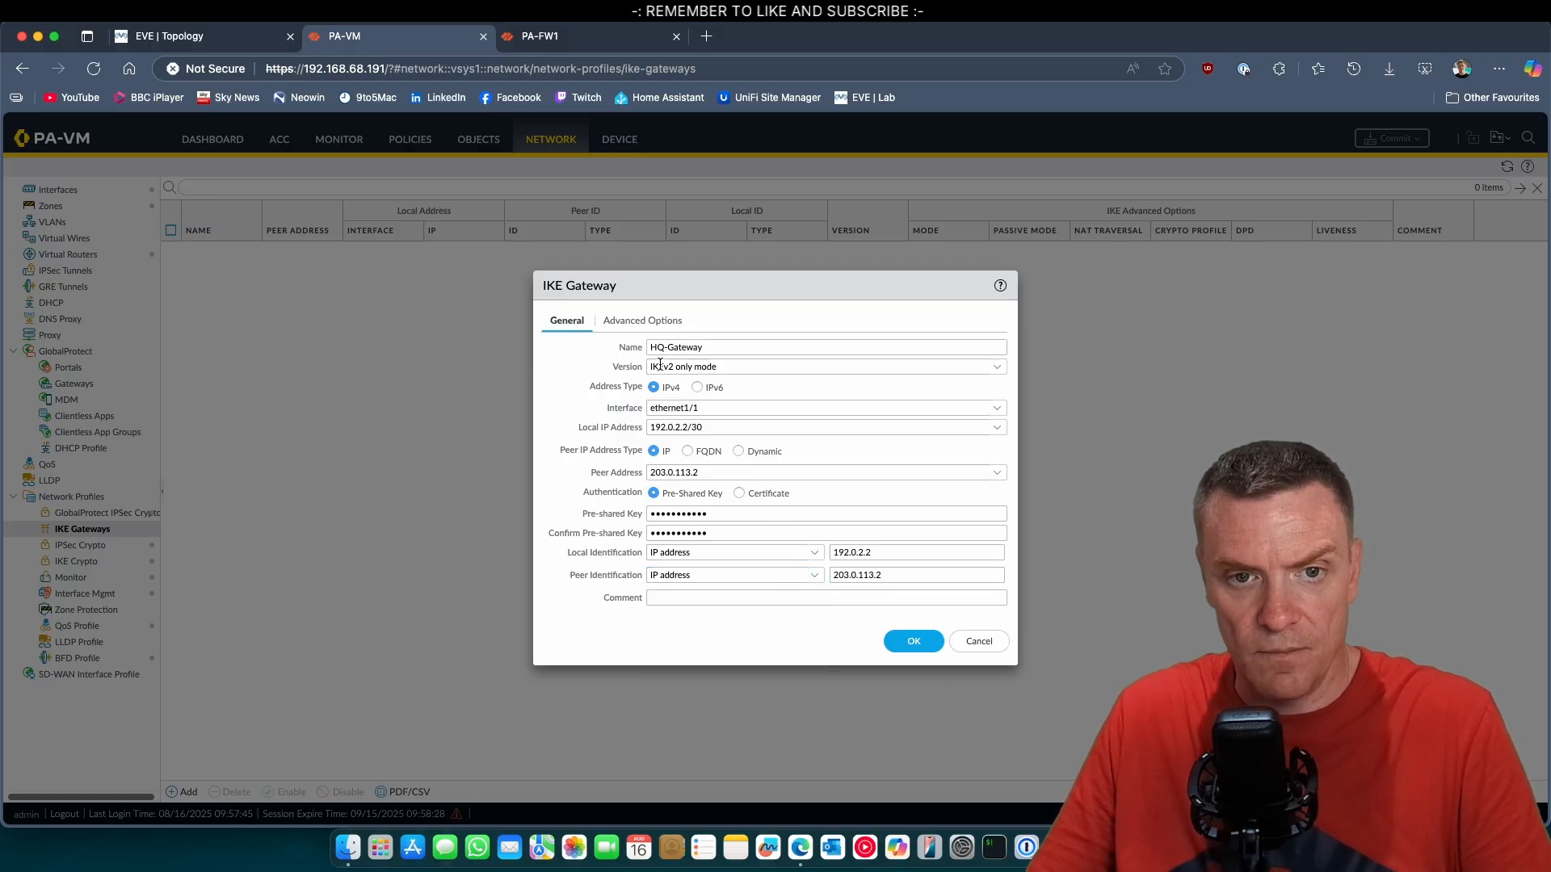
Assign the Suite-B-GCM-256 IKE crypto profile in the gateway's advanced options and save the gateway.
click(650, 322)
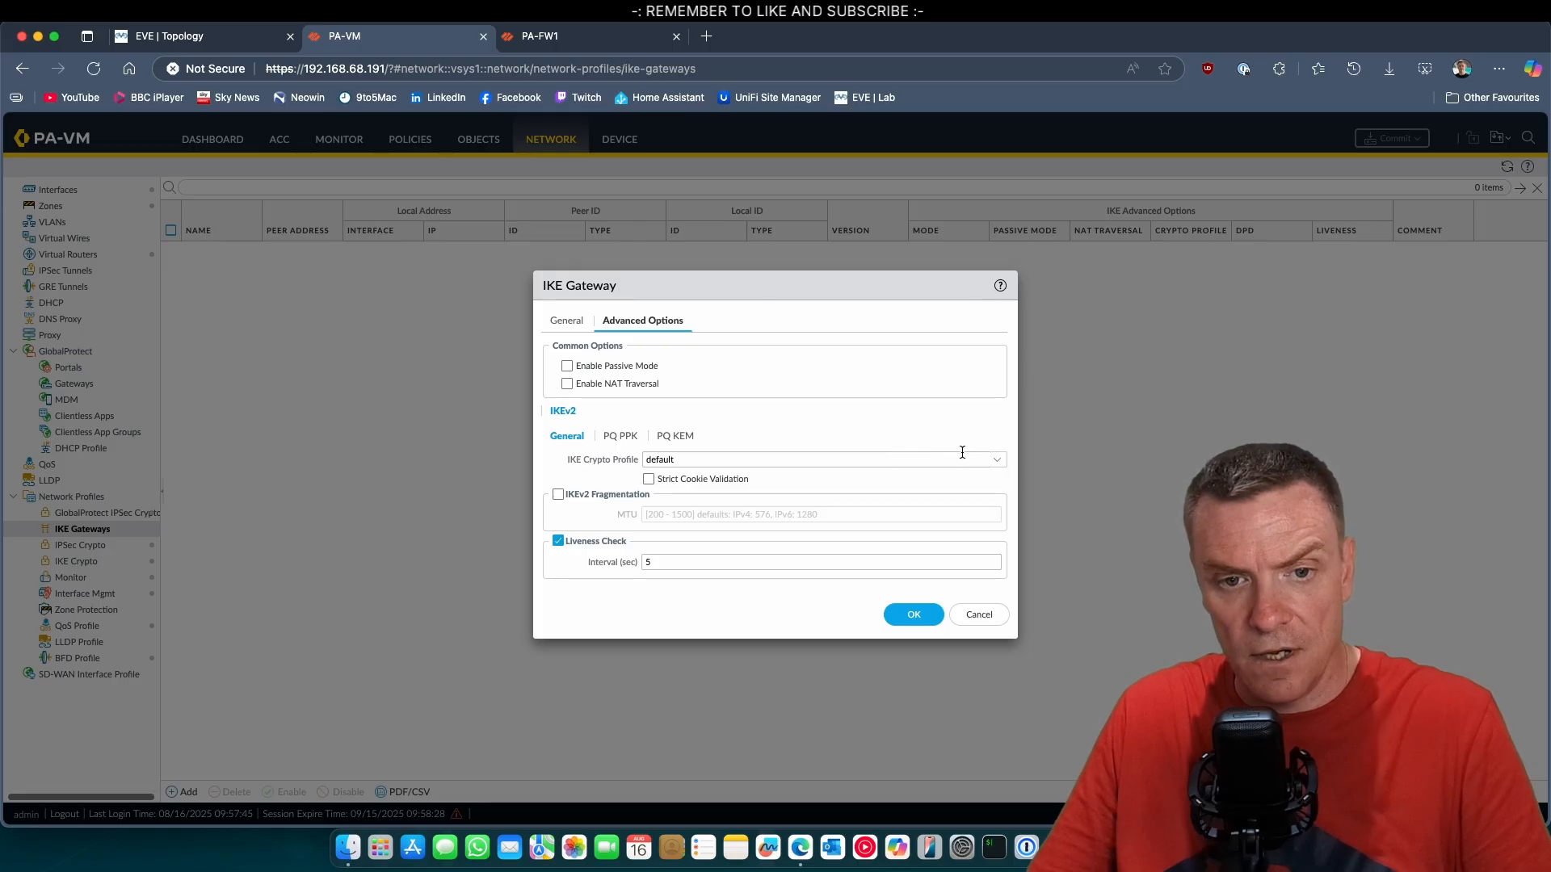
click(996, 459)
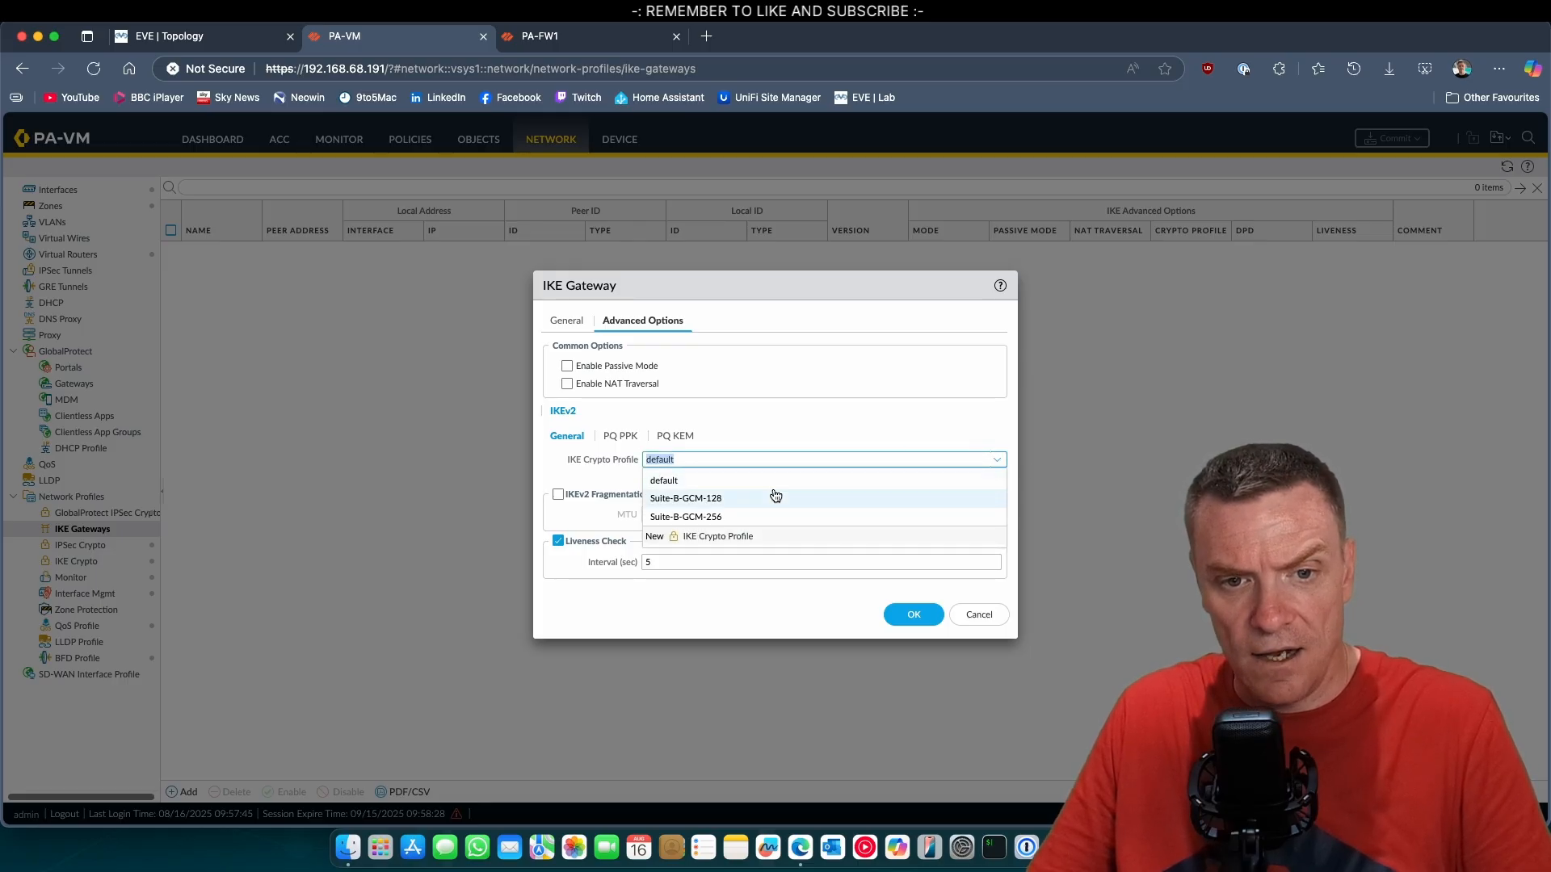
click(742, 517)
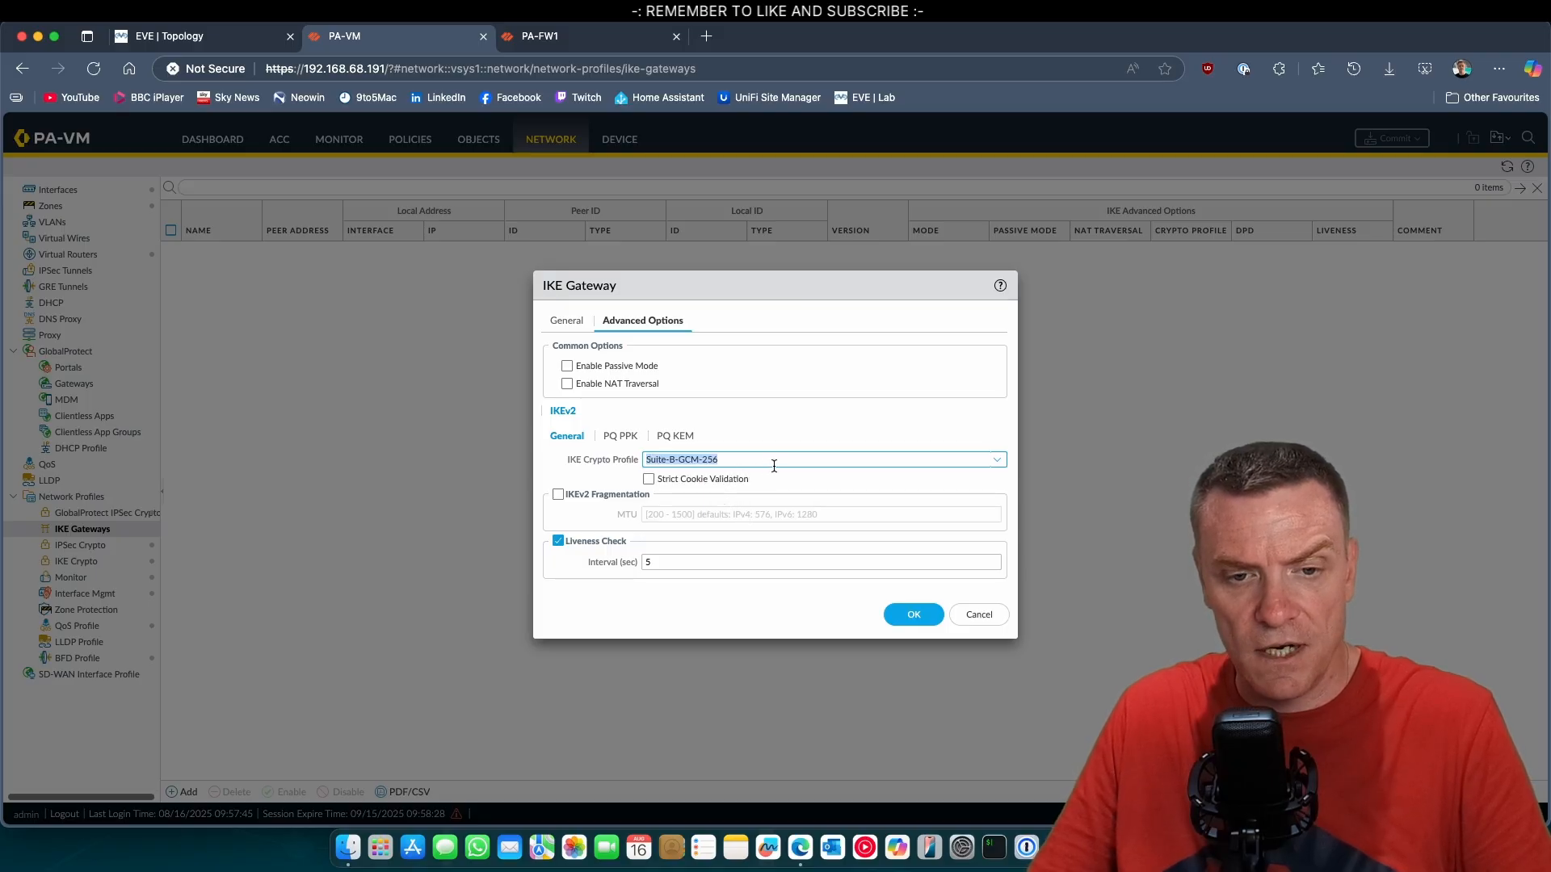
click(913, 614)
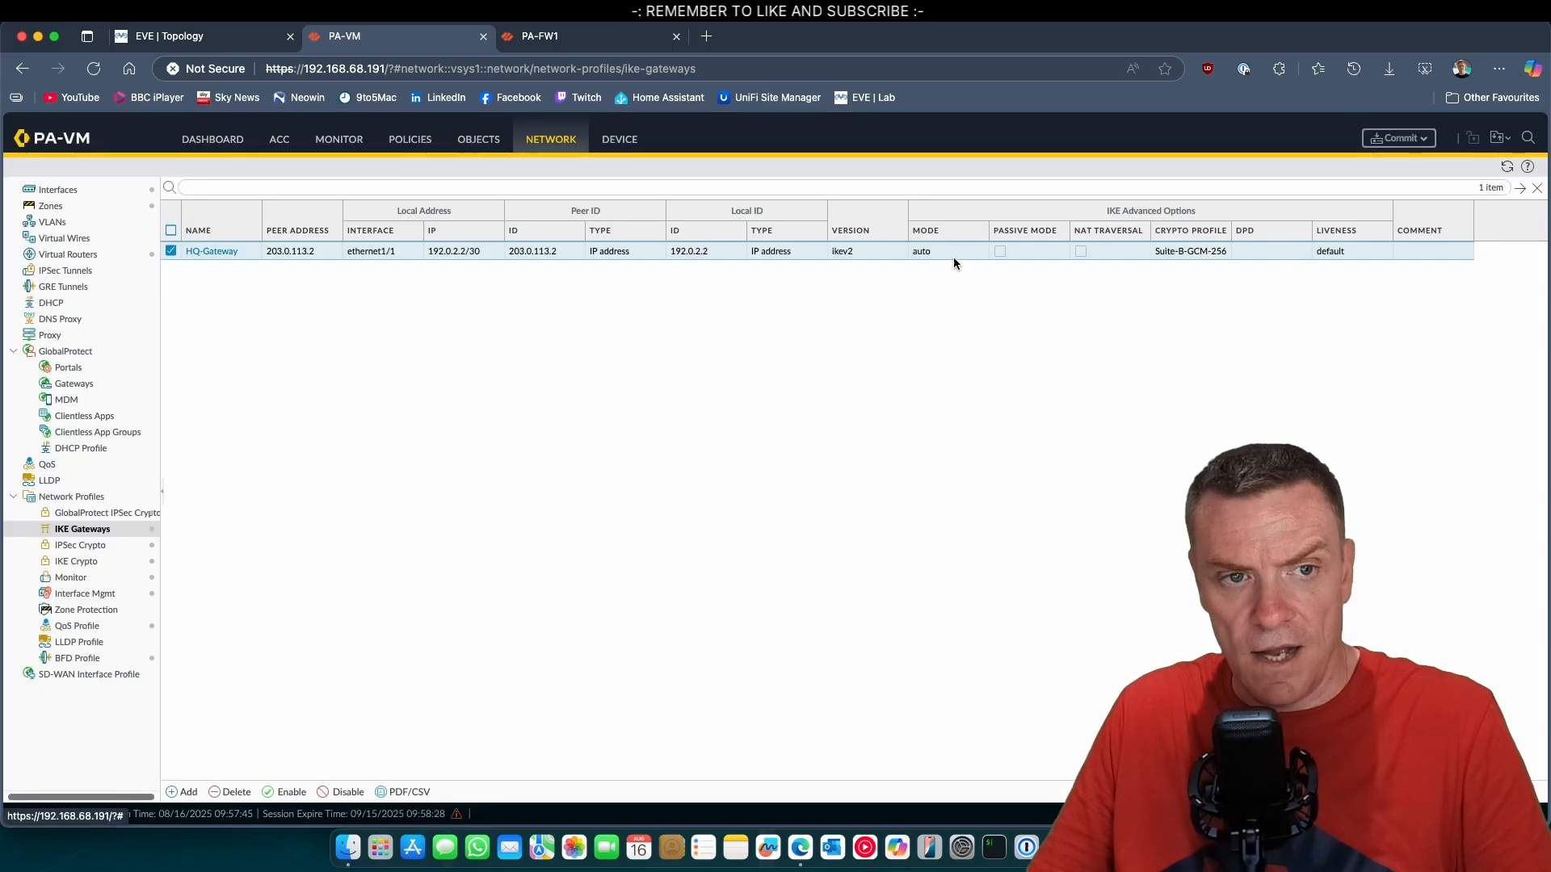
Review the IKE crypto profiles and the IKE gateway list, and add an IPSec tunnel named HQ-TUN.
click(84, 563)
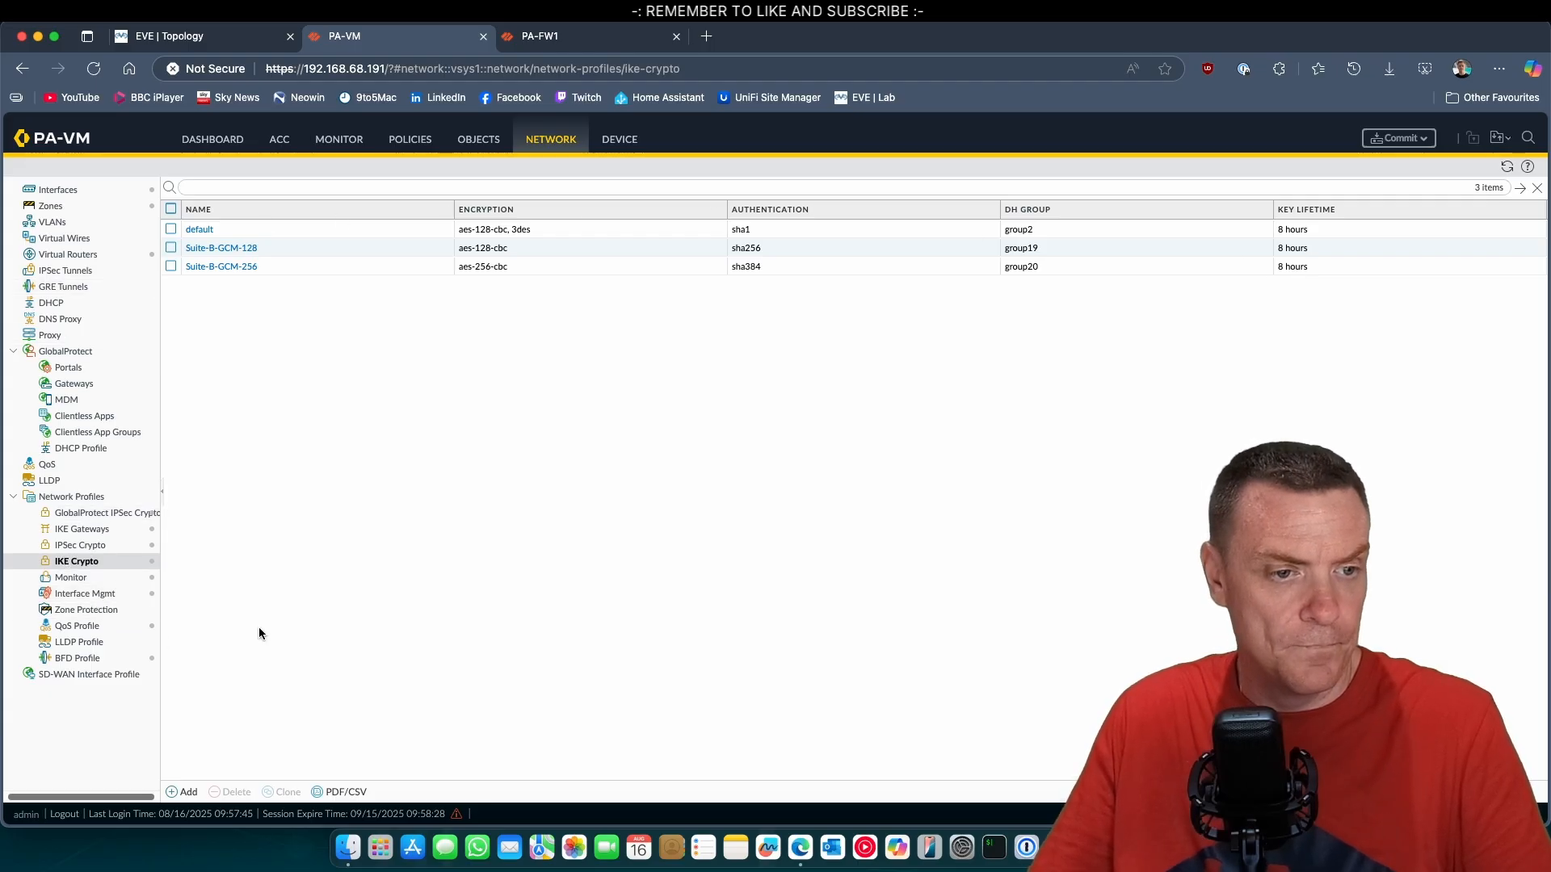
click(85, 529)
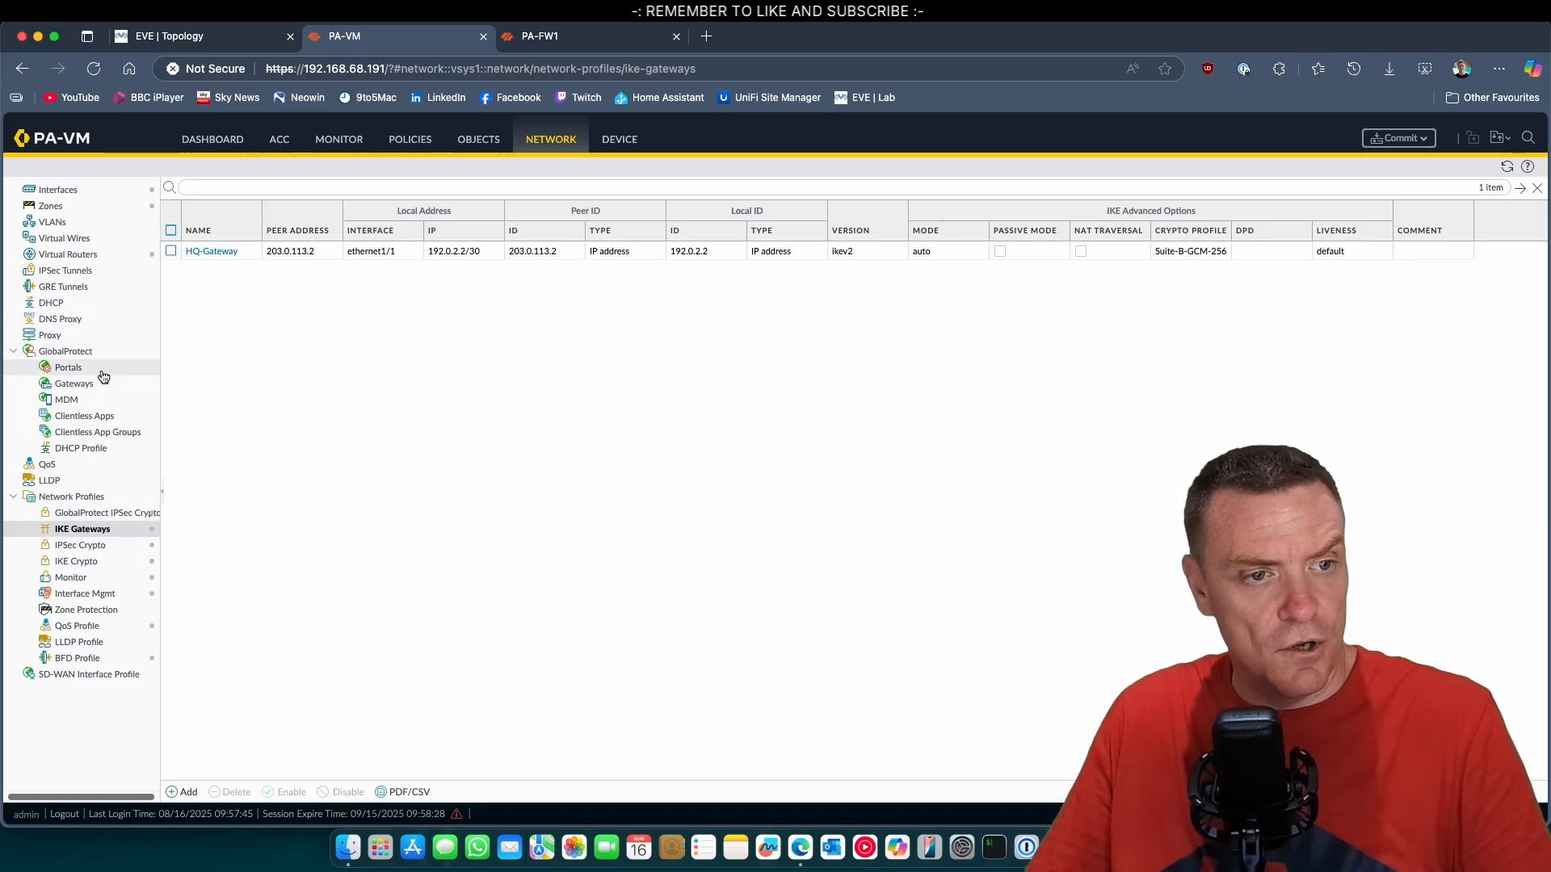
click(89, 279)
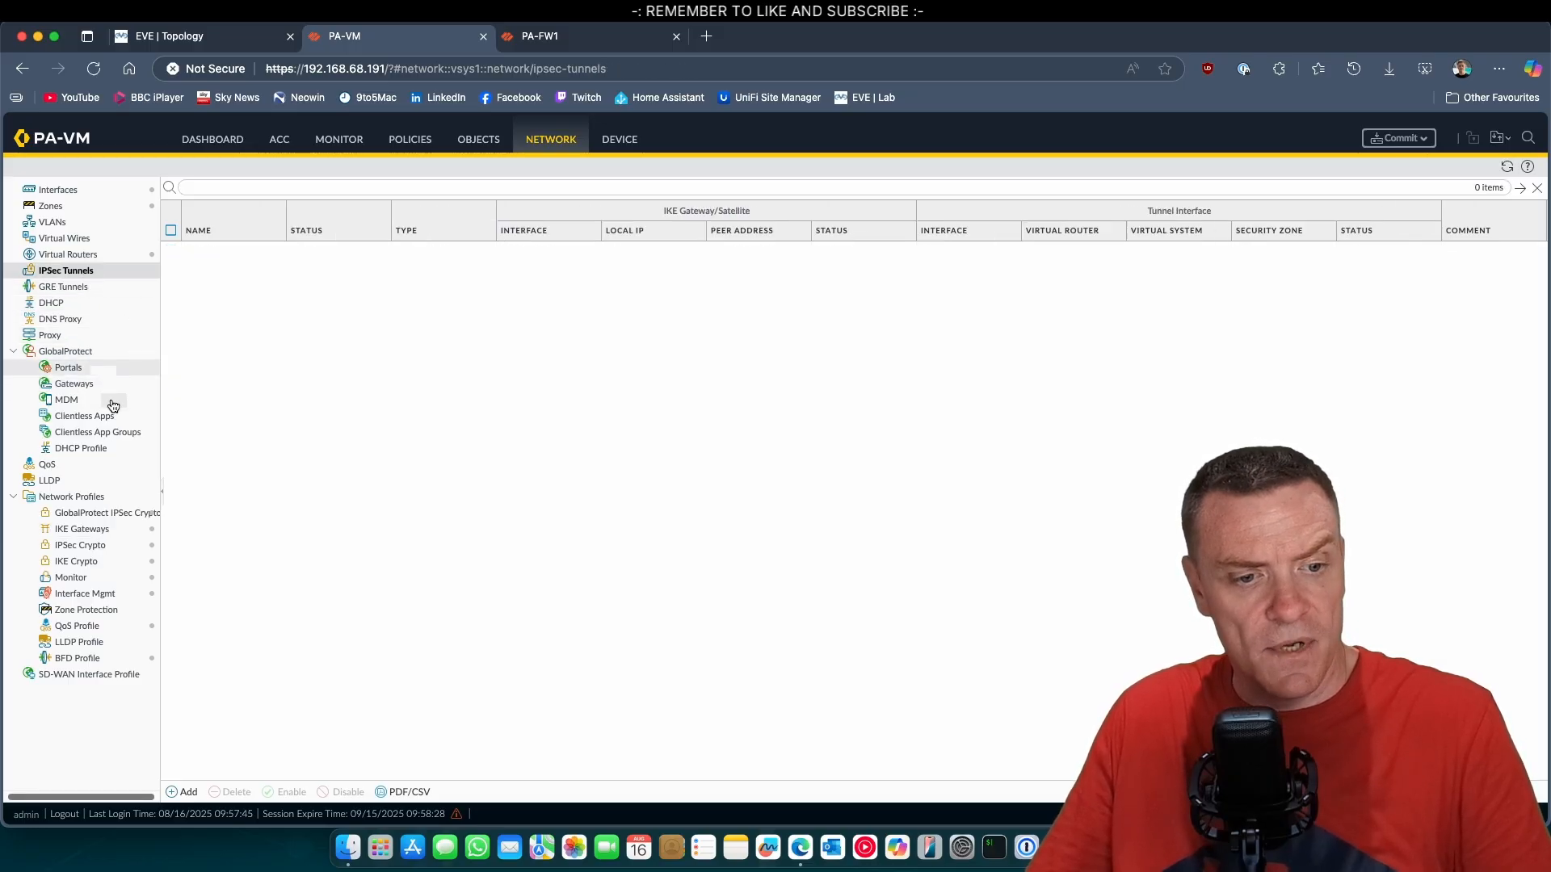
click(192, 792)
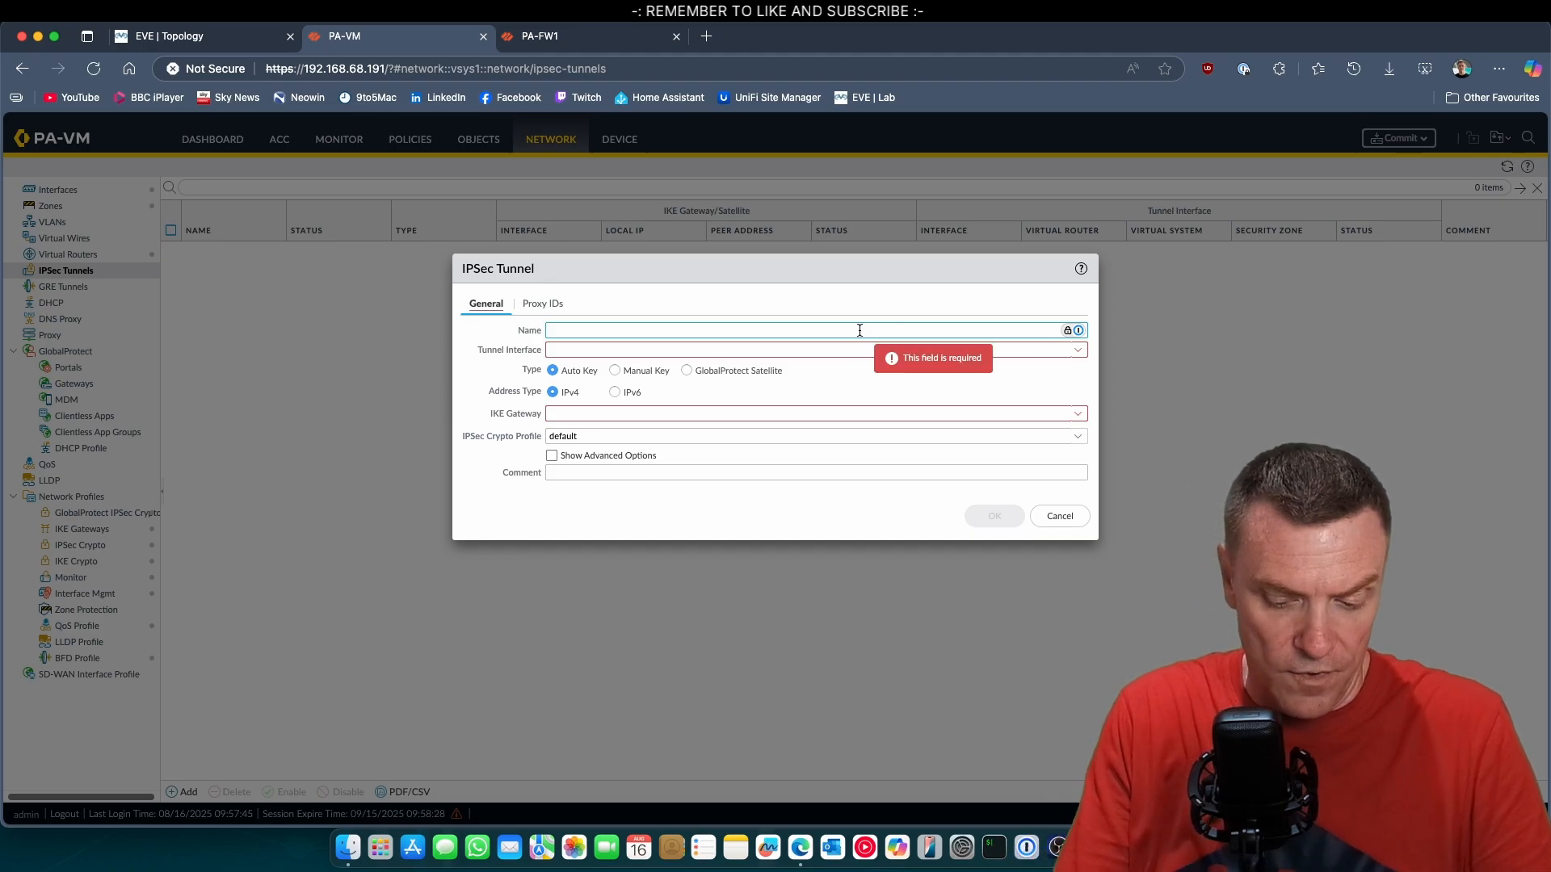
text(HQ-TUN)
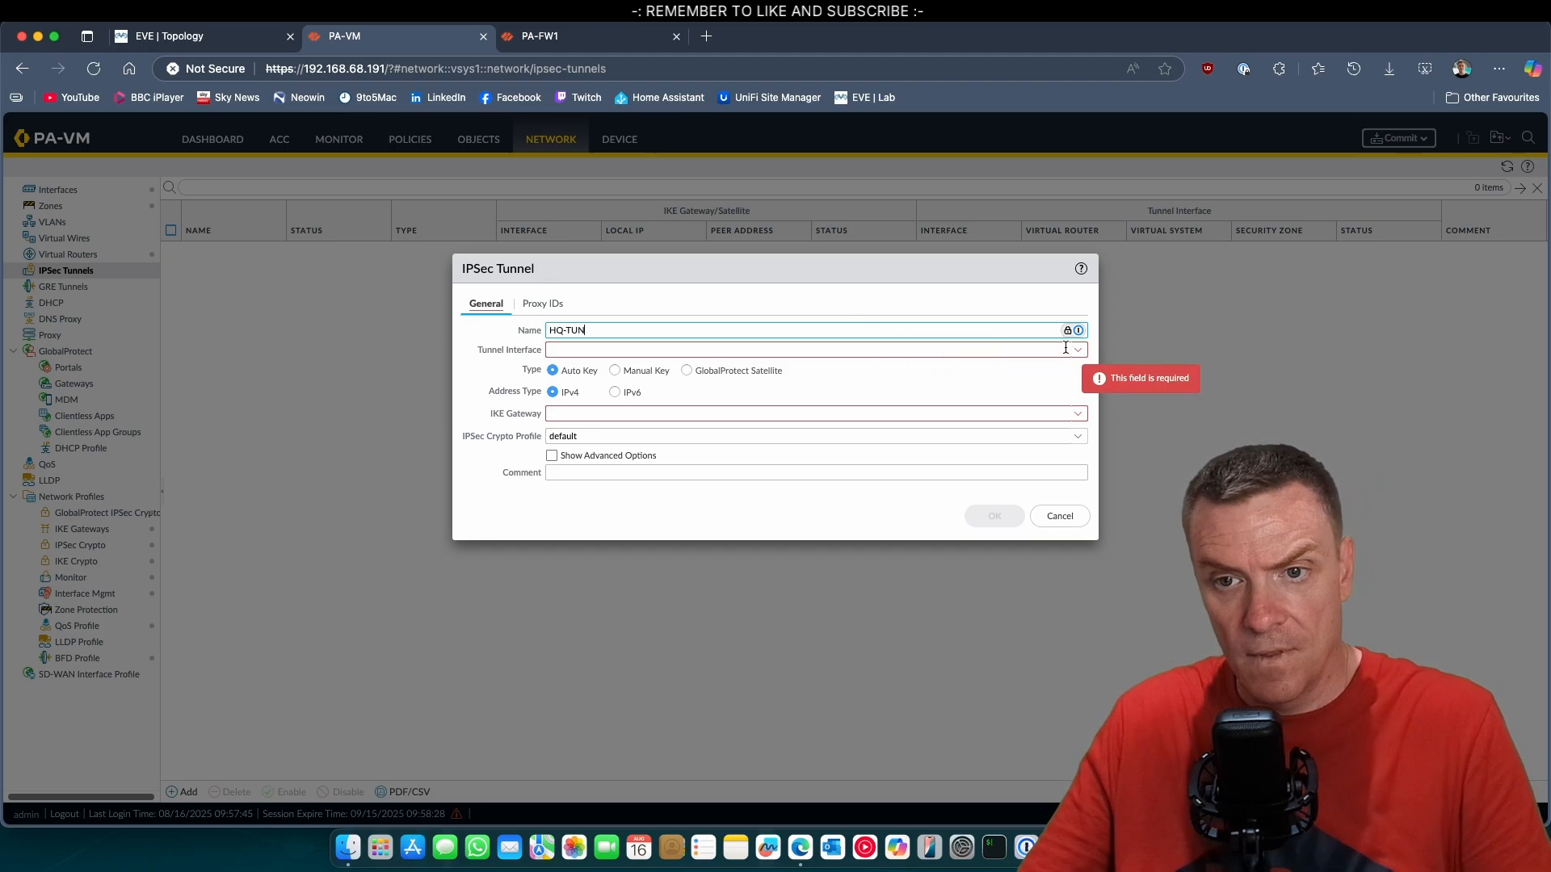
Create a new tunnel interface numbered 1 for the HQ-TUN tunnel and assign it to the default virtual router.
click(722, 350)
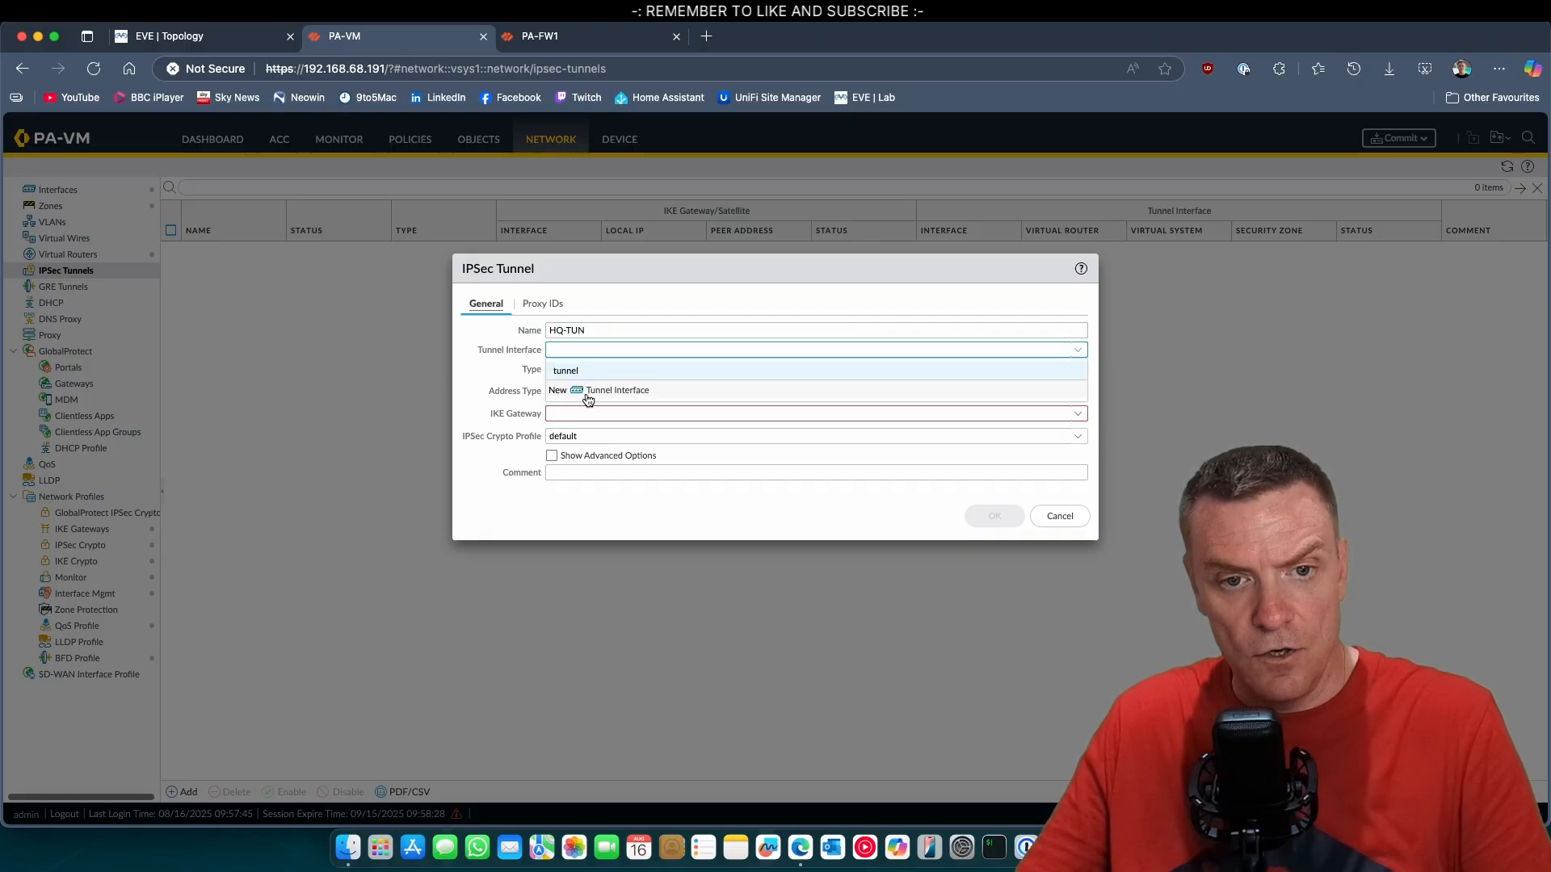
click(588, 391)
click(939, 378)
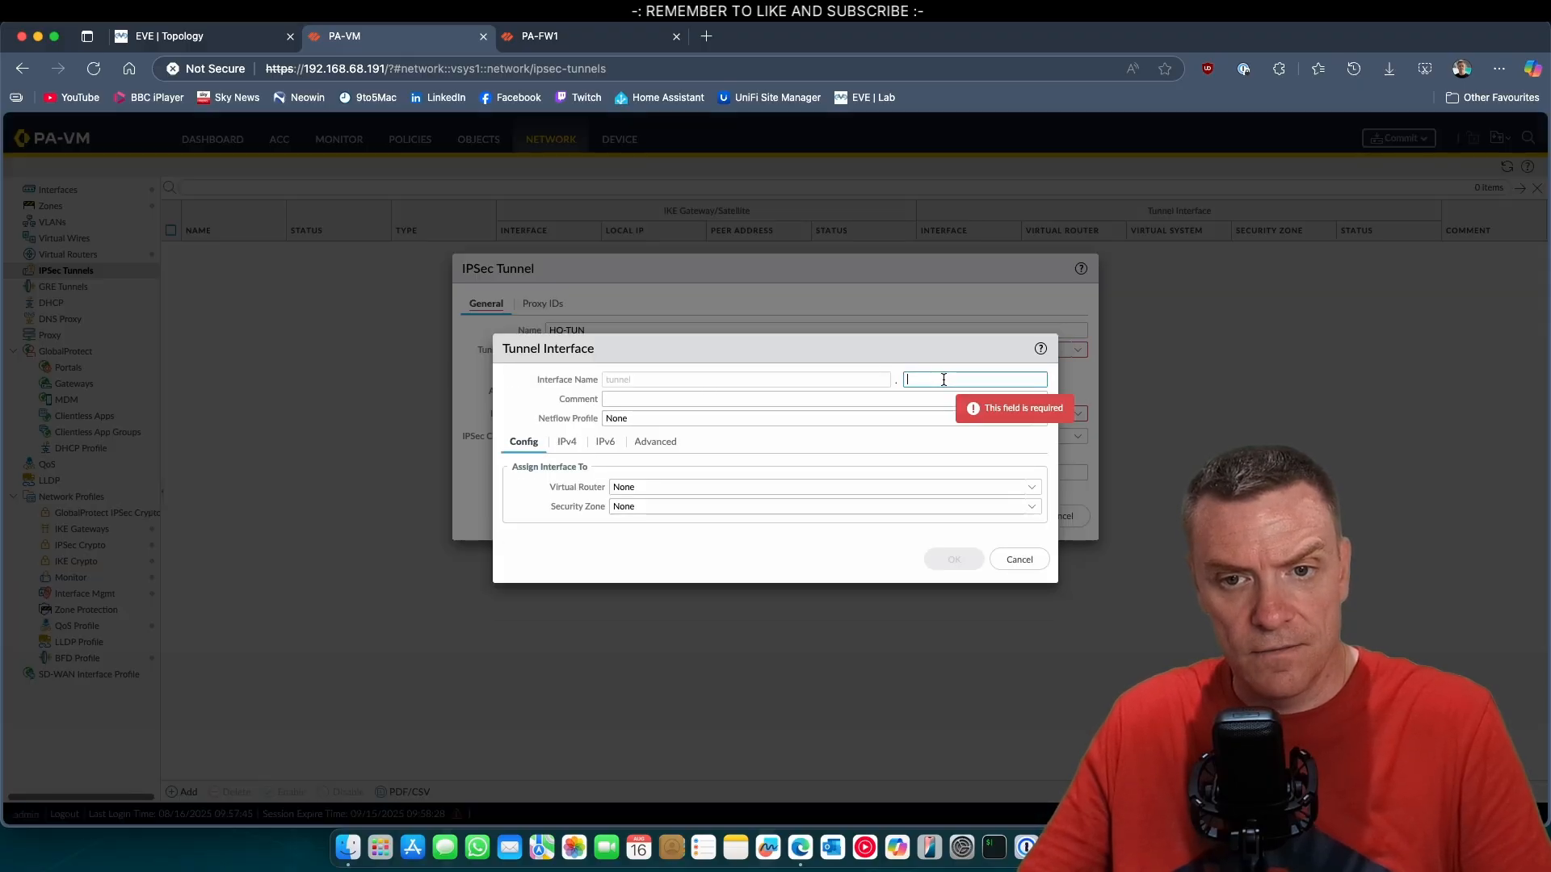
text(1)
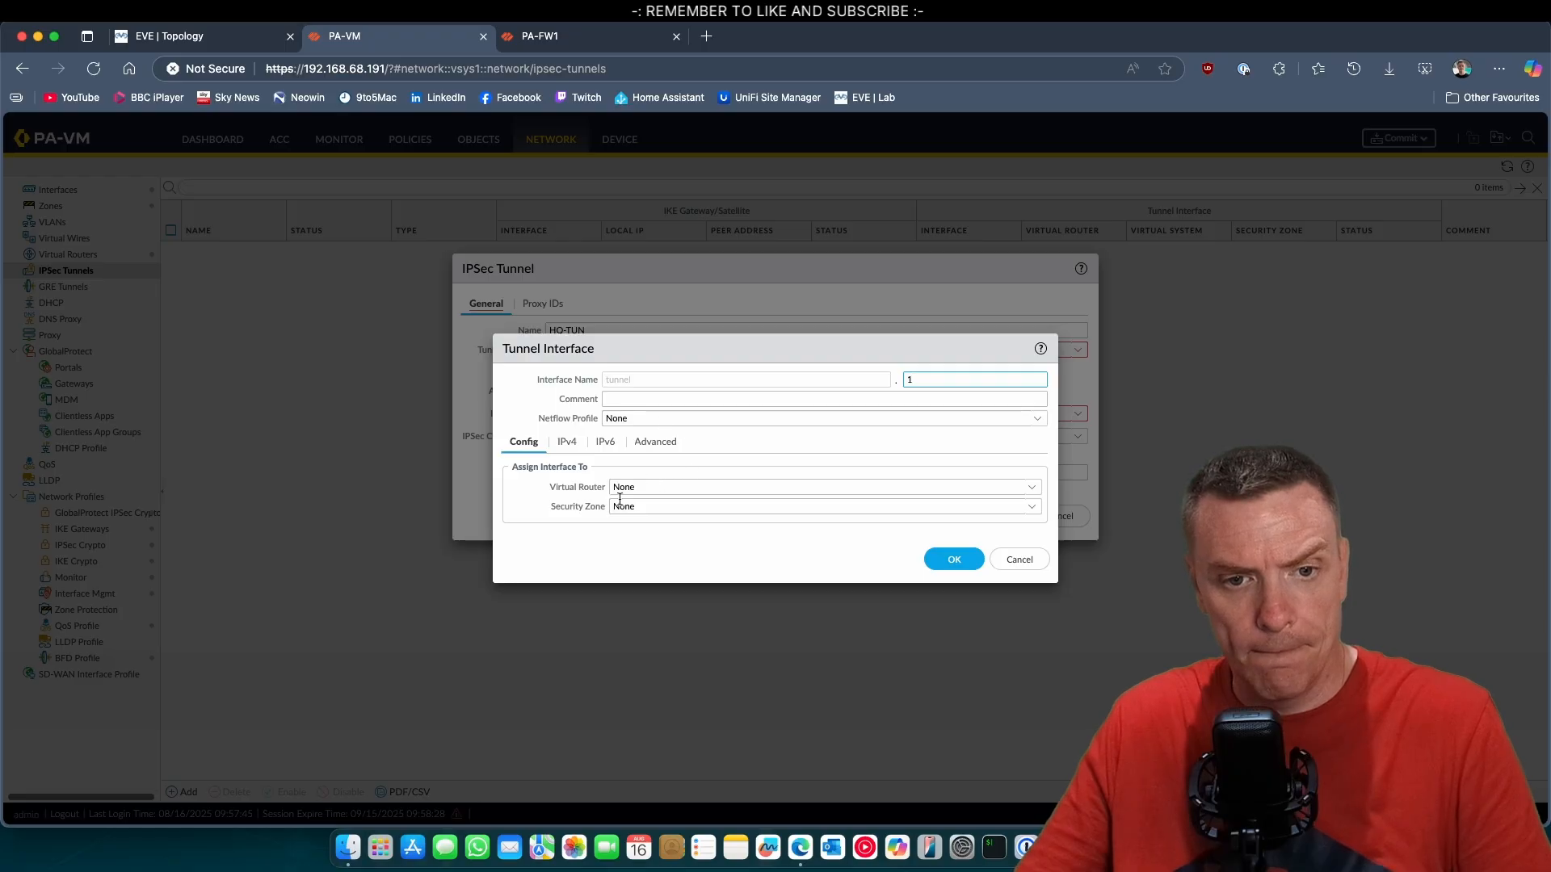
click(1030, 489)
click(693, 529)
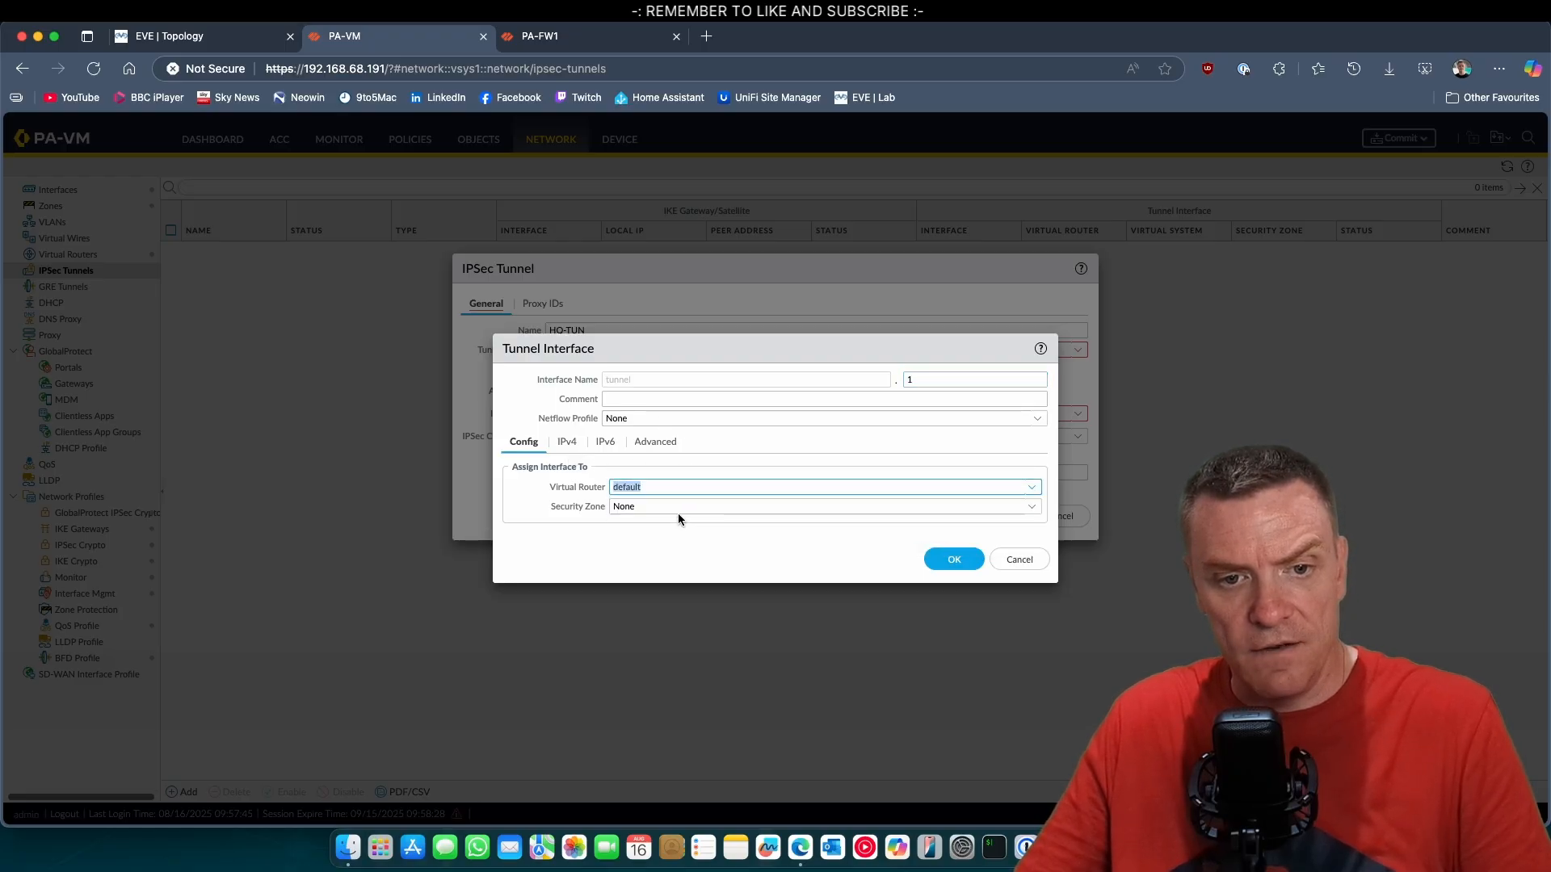
Create a security zone named HQ-VPN and assign it to the new tunnel interface.
click(1034, 509)
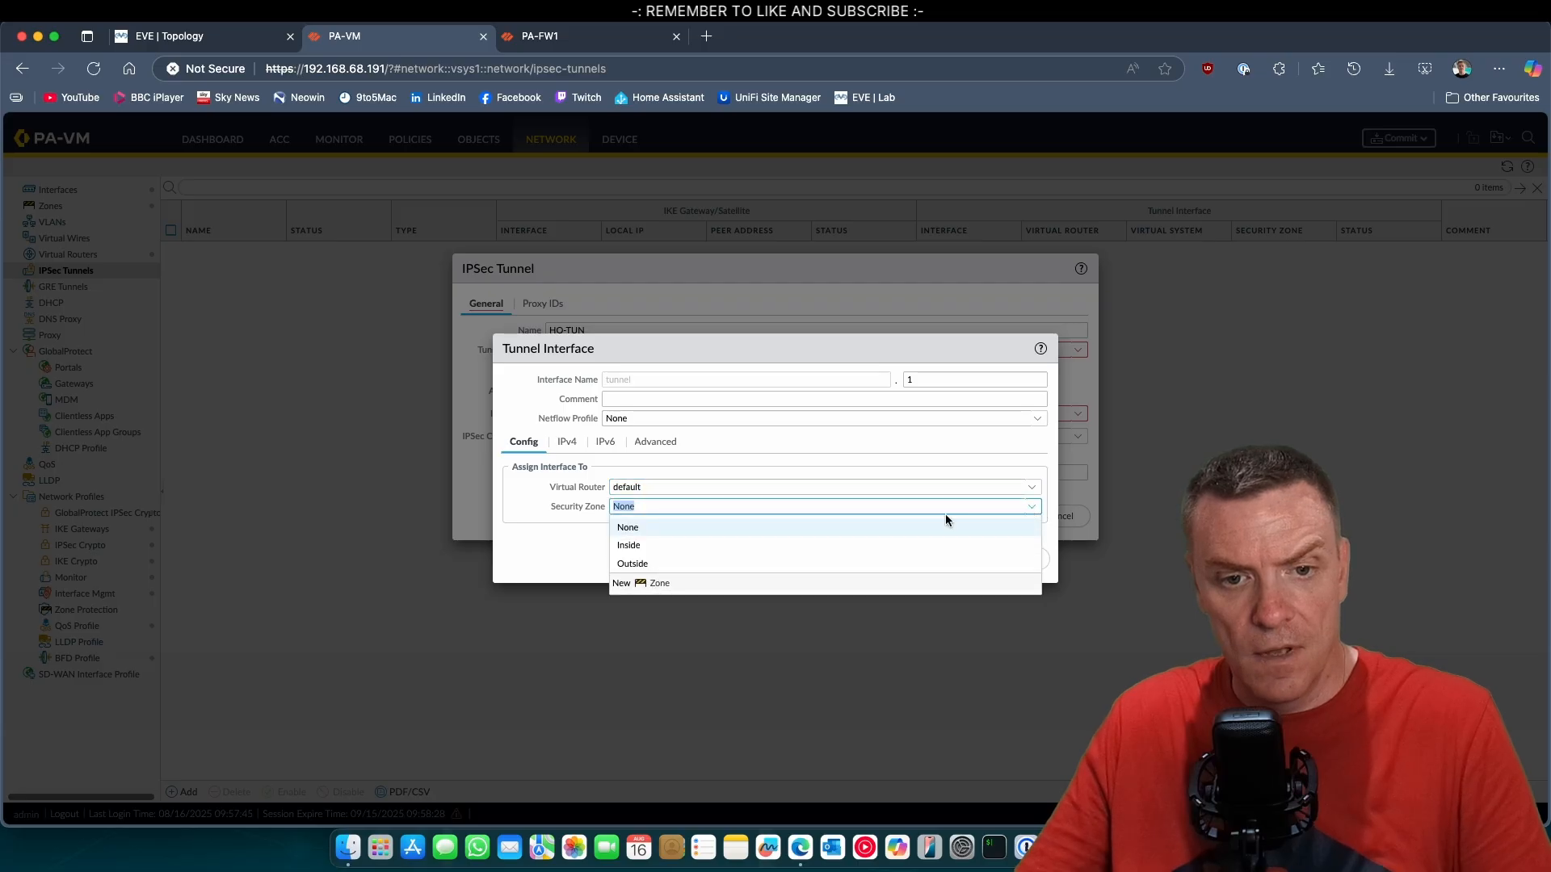
click(637, 588)
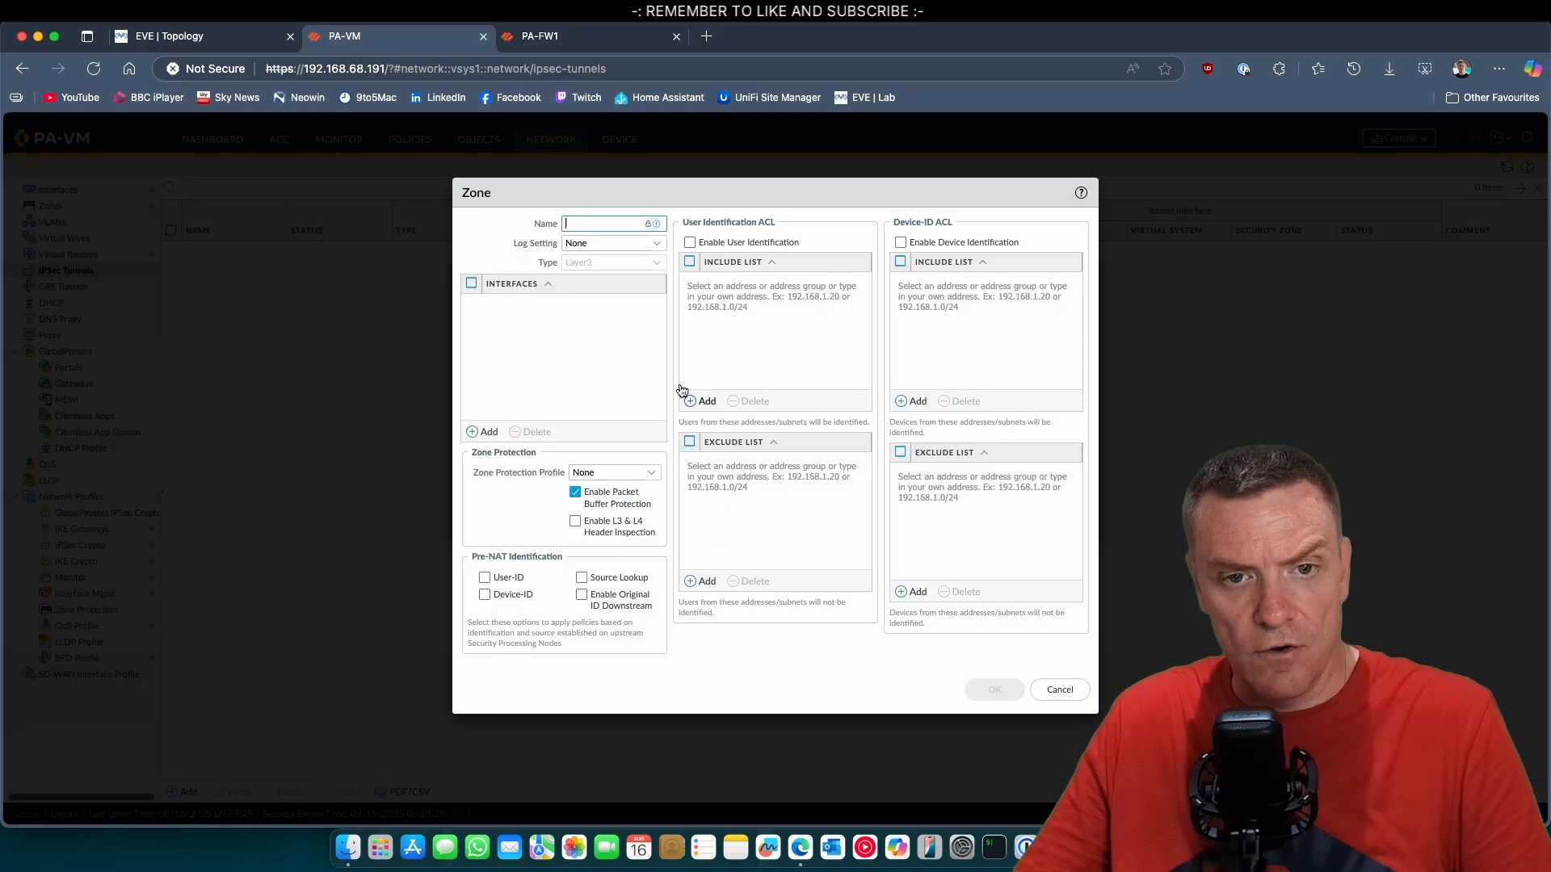
text(HQ)
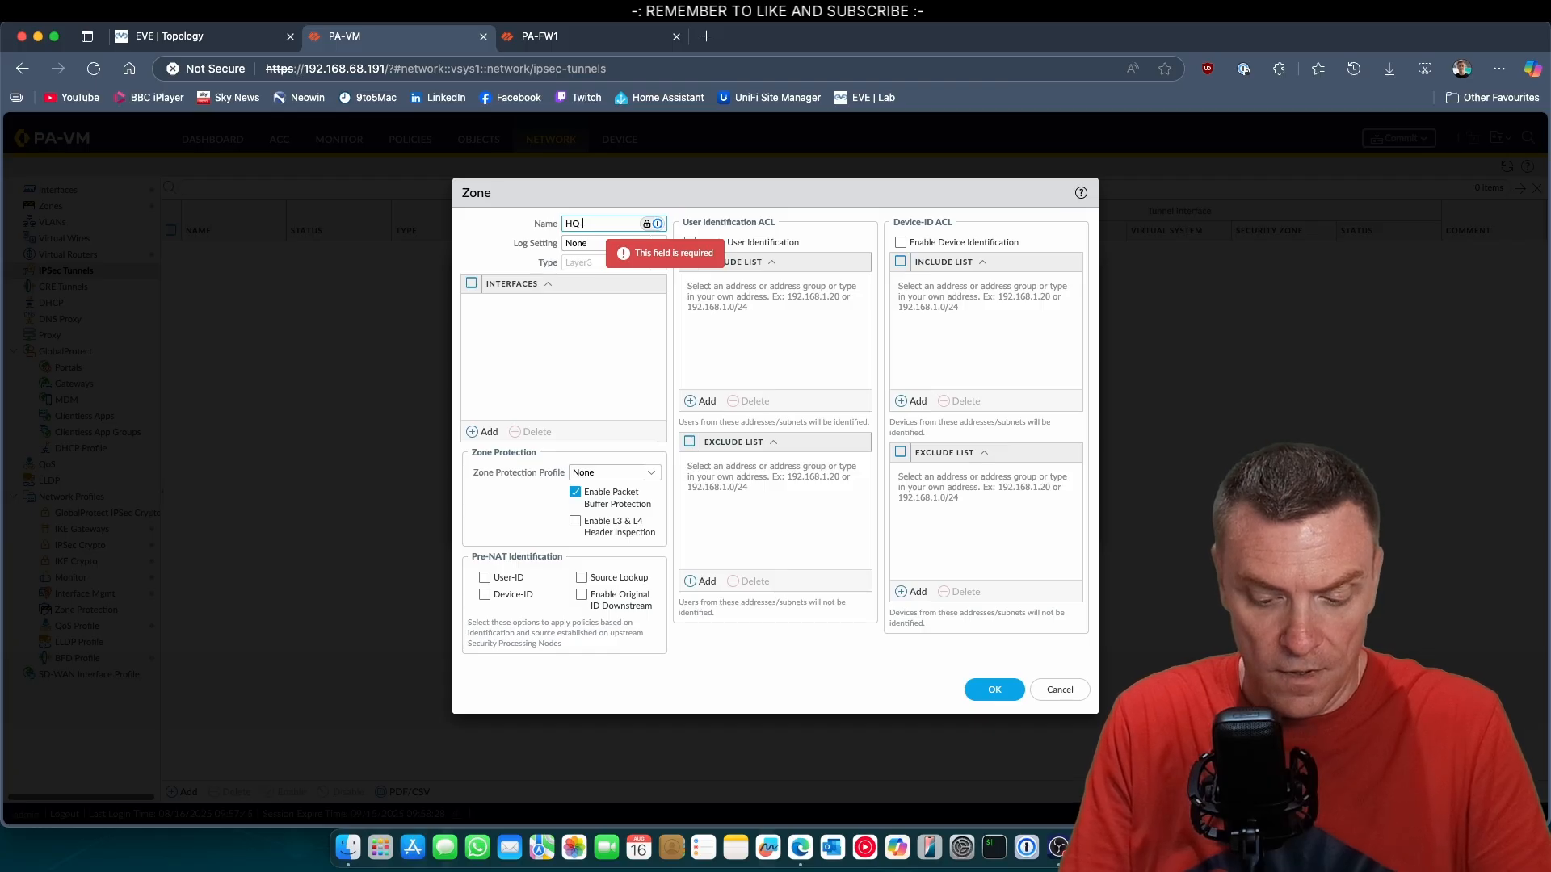
text(-VPN)
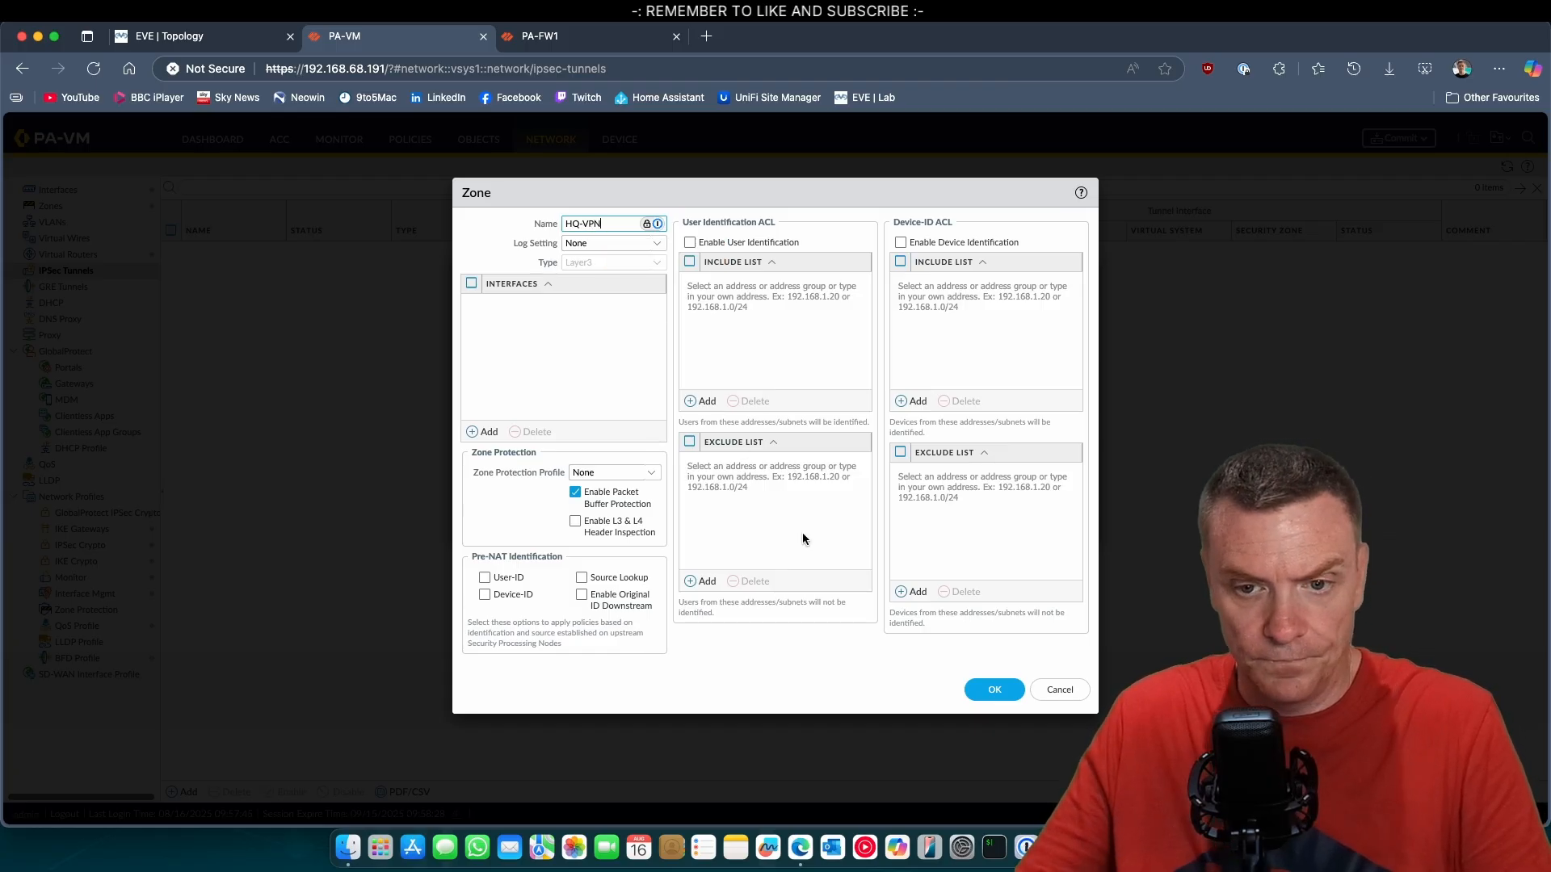
click(989, 688)
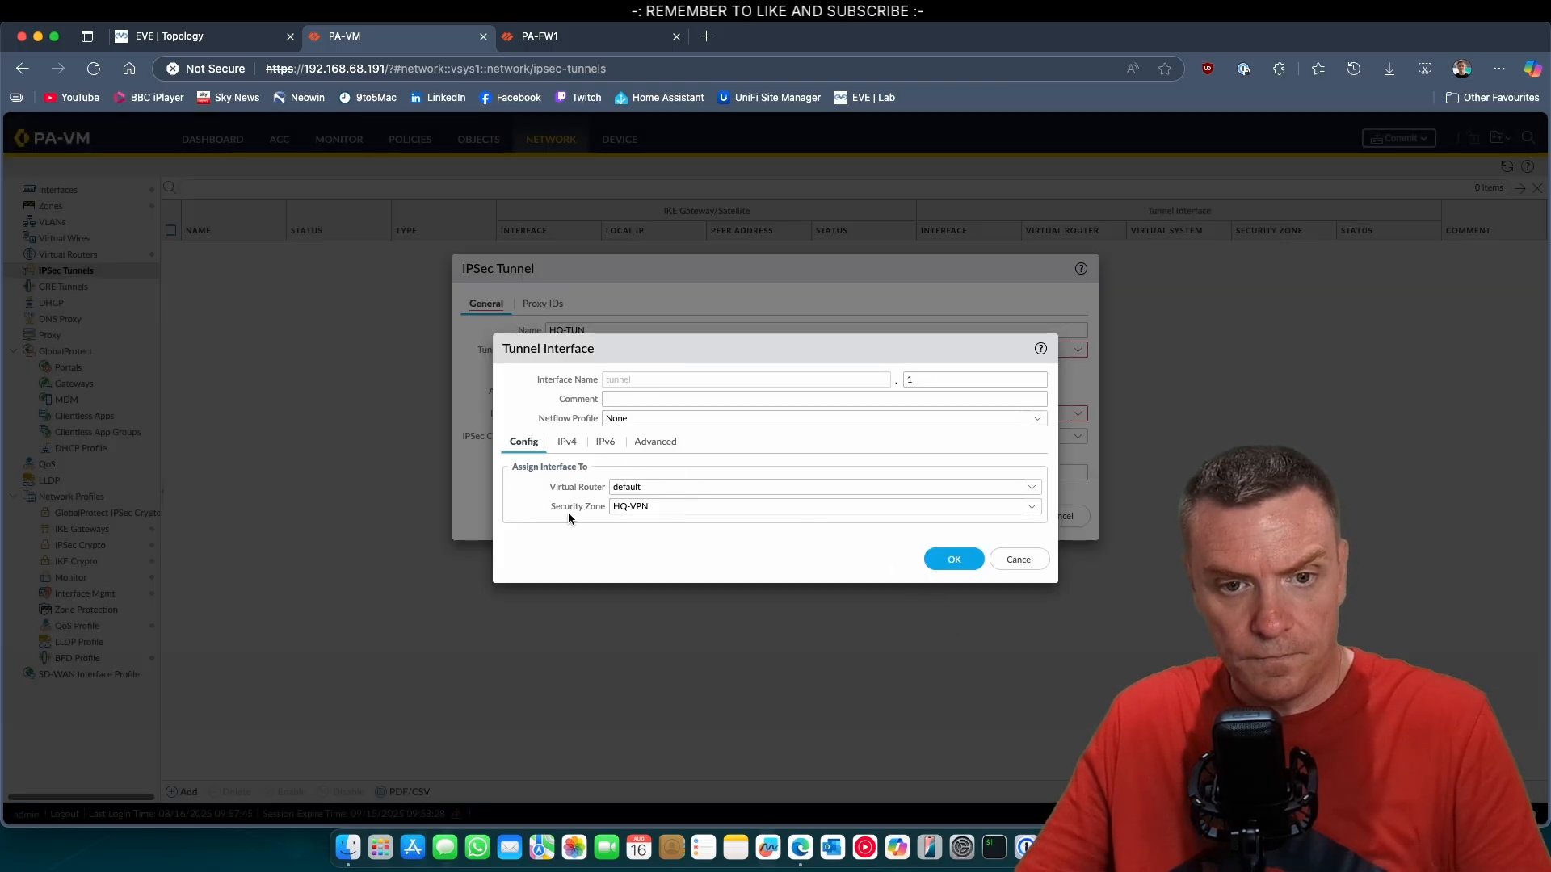
Review the tunnel interface's IPv4, IPv6 and advanced settings, and save the interface.
click(572, 445)
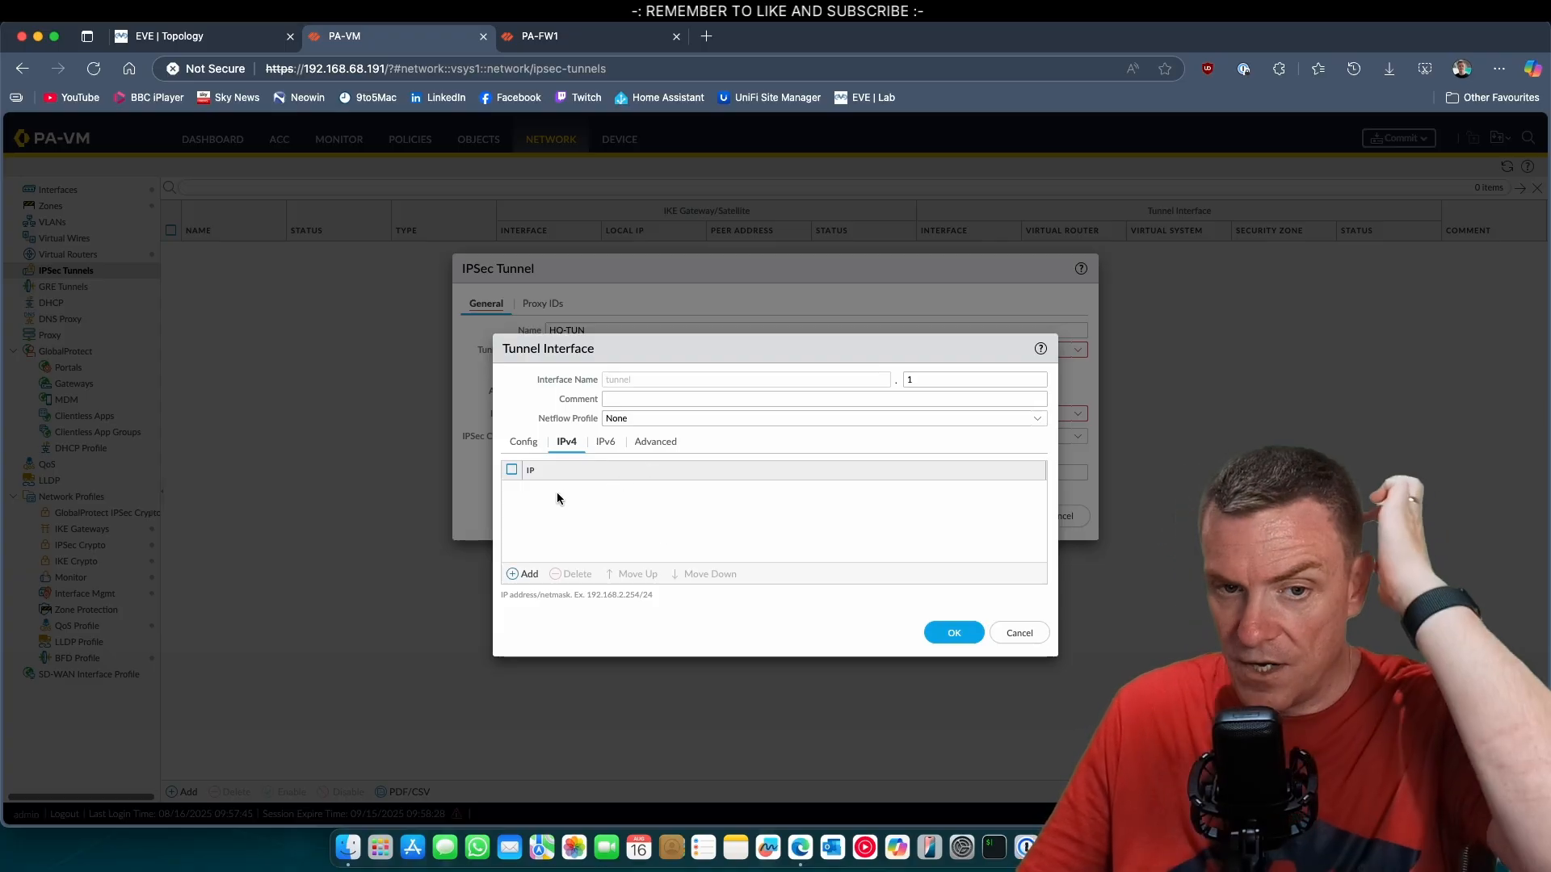
click(642, 443)
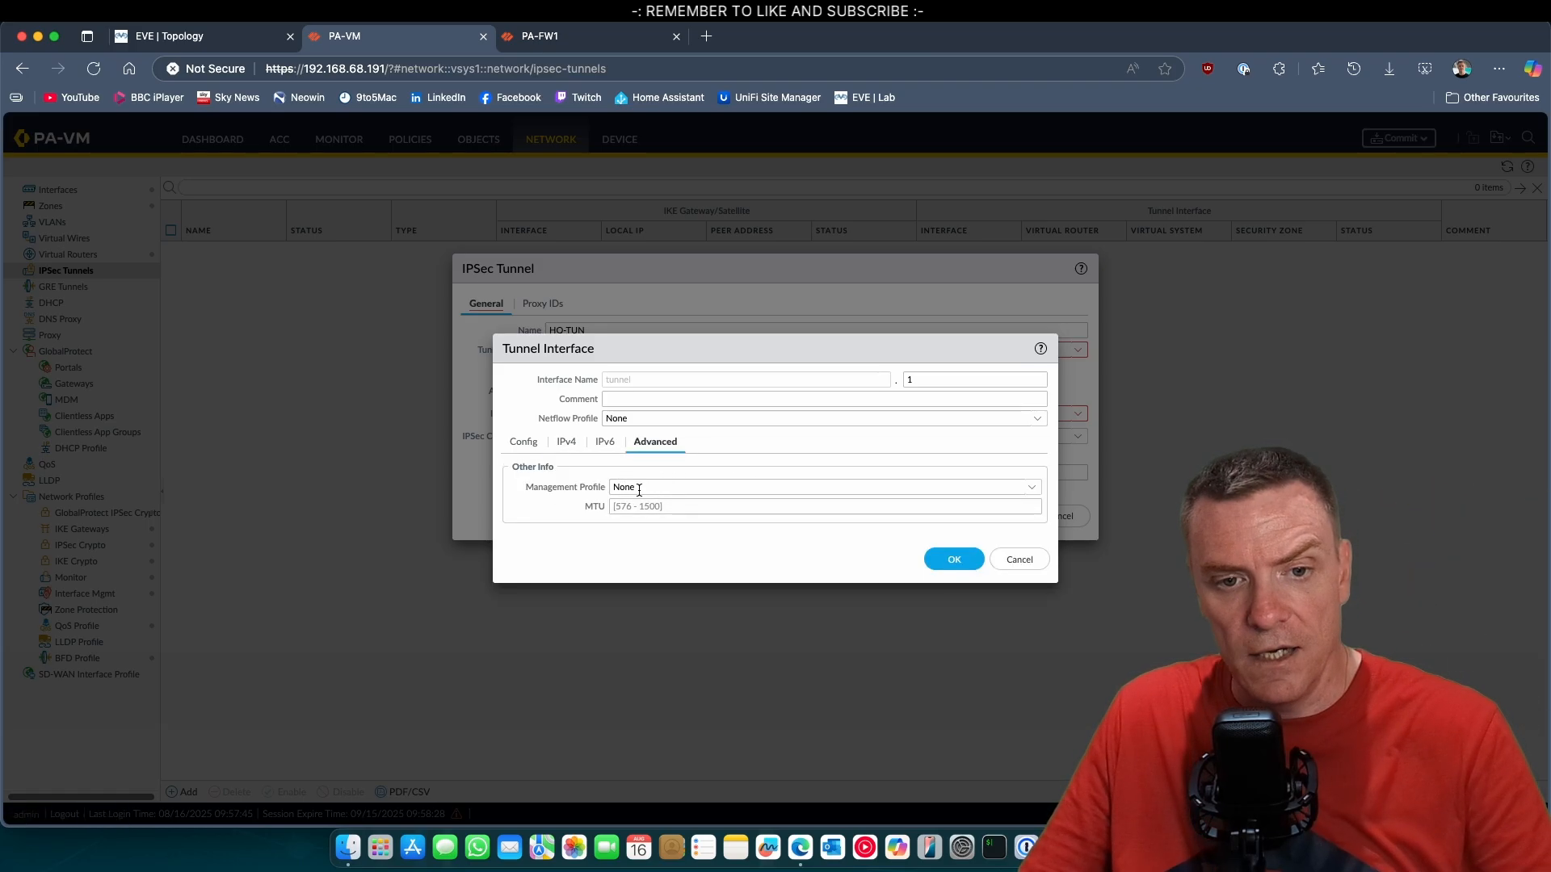
click(605, 443)
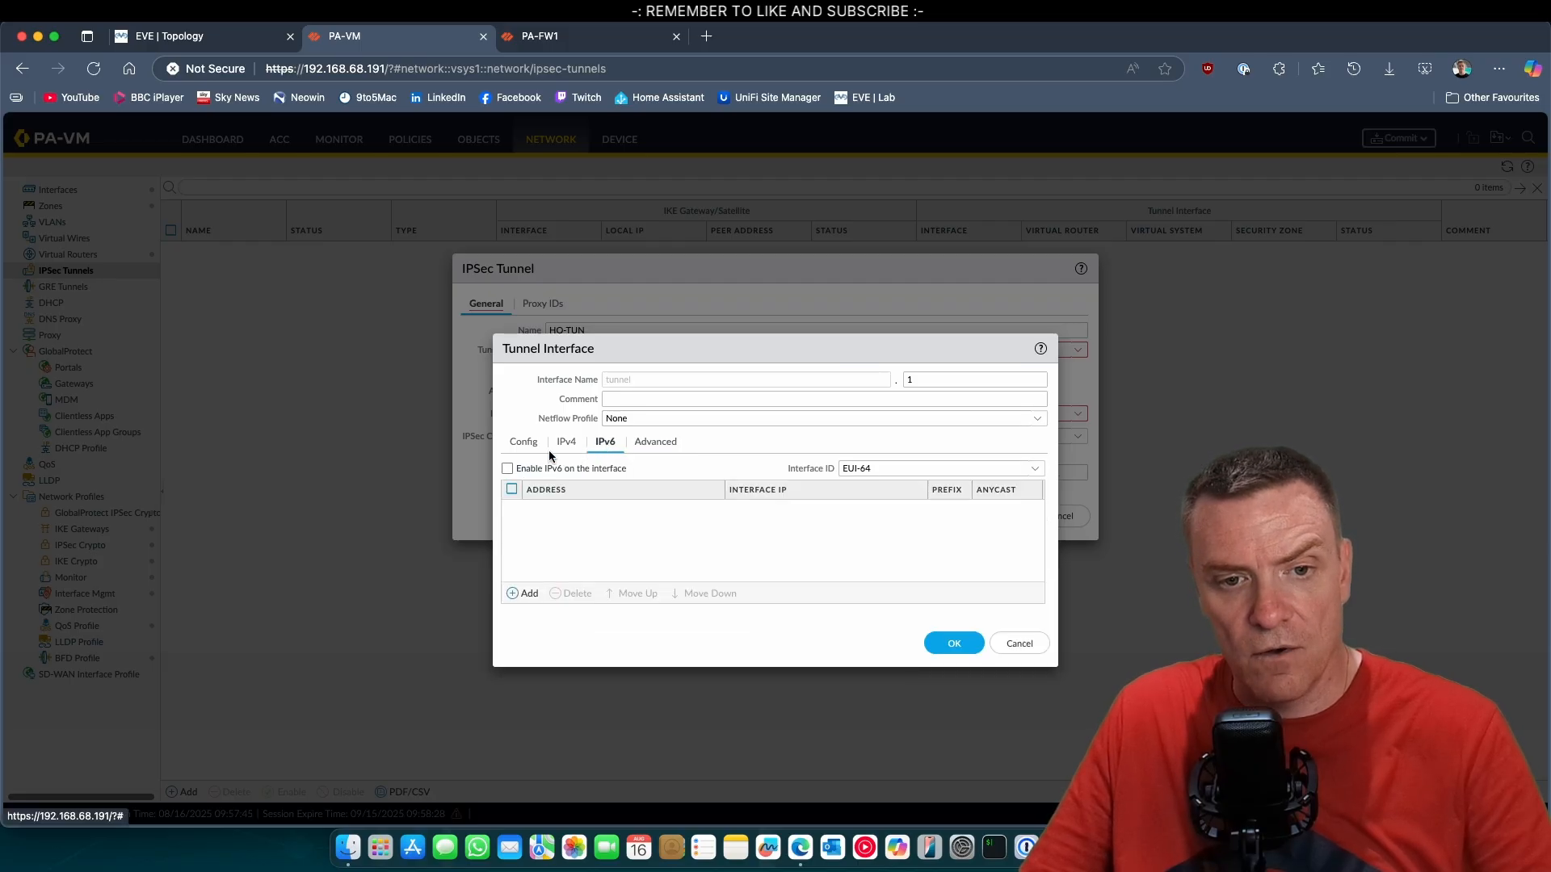
click(563, 445)
click(523, 449)
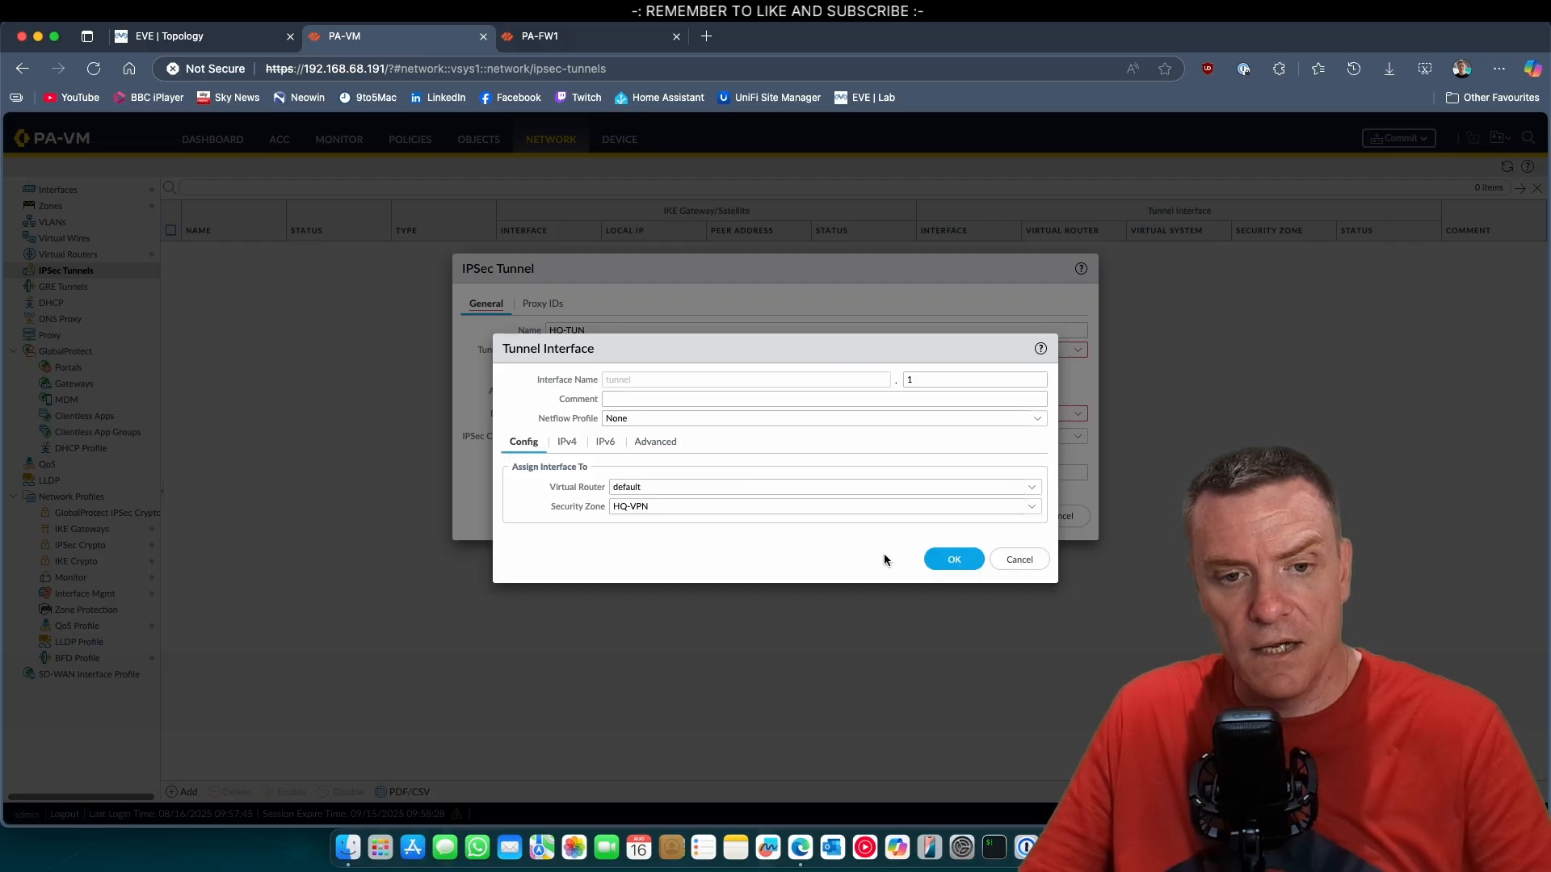
click(950, 560)
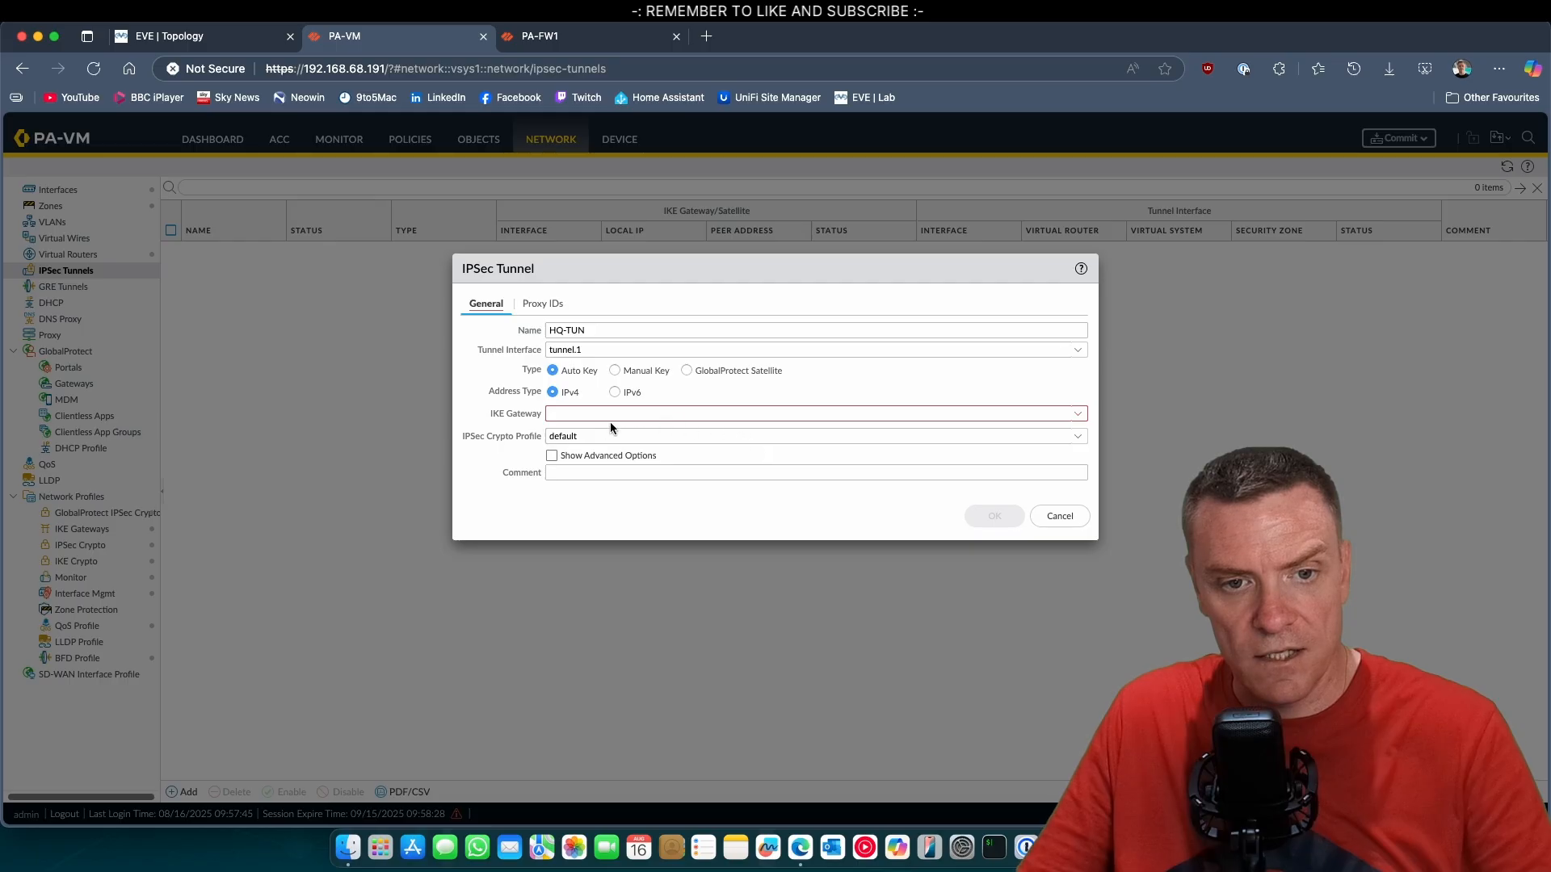
Assign the HQ-Gateway IKE gateway and the Suite-B-GCM-256 IPSec crypto profile to HQ-TUN, and save the tunnel.
click(1085, 415)
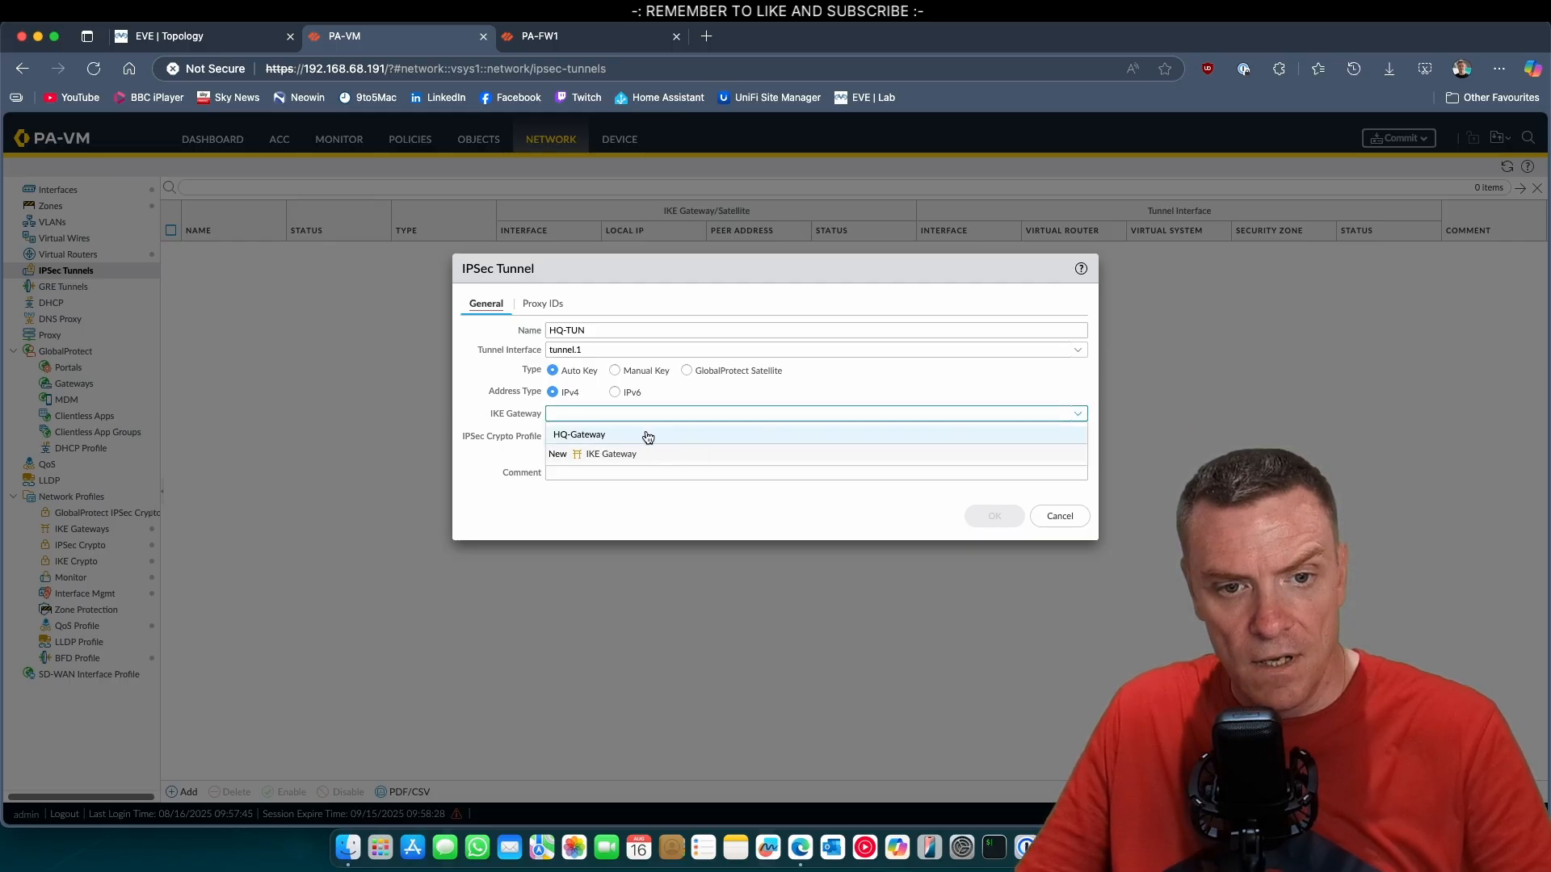
click(598, 435)
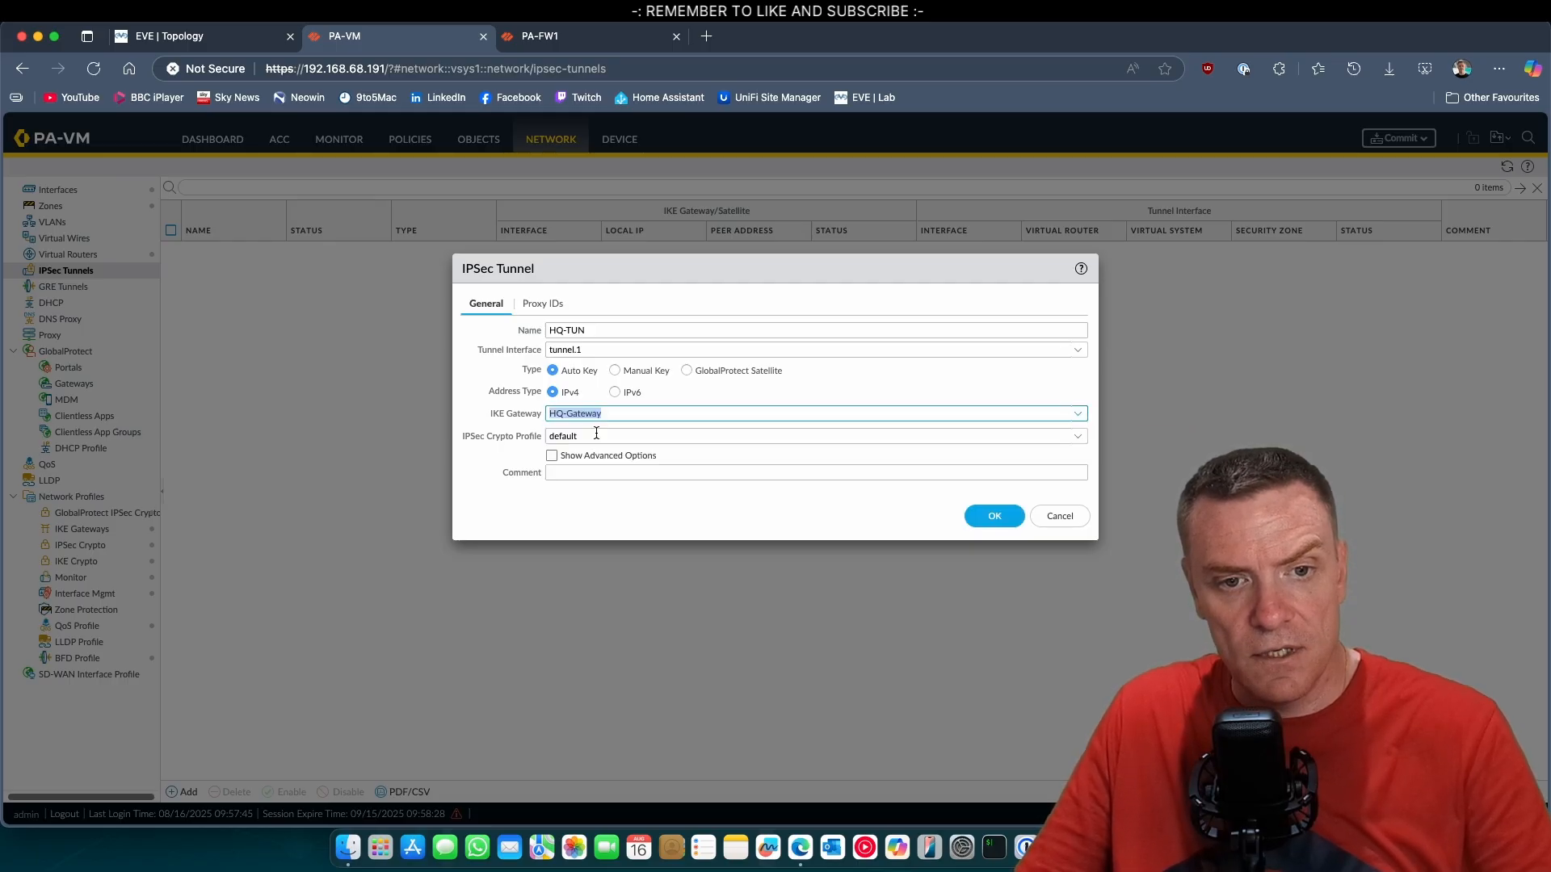
click(1079, 437)
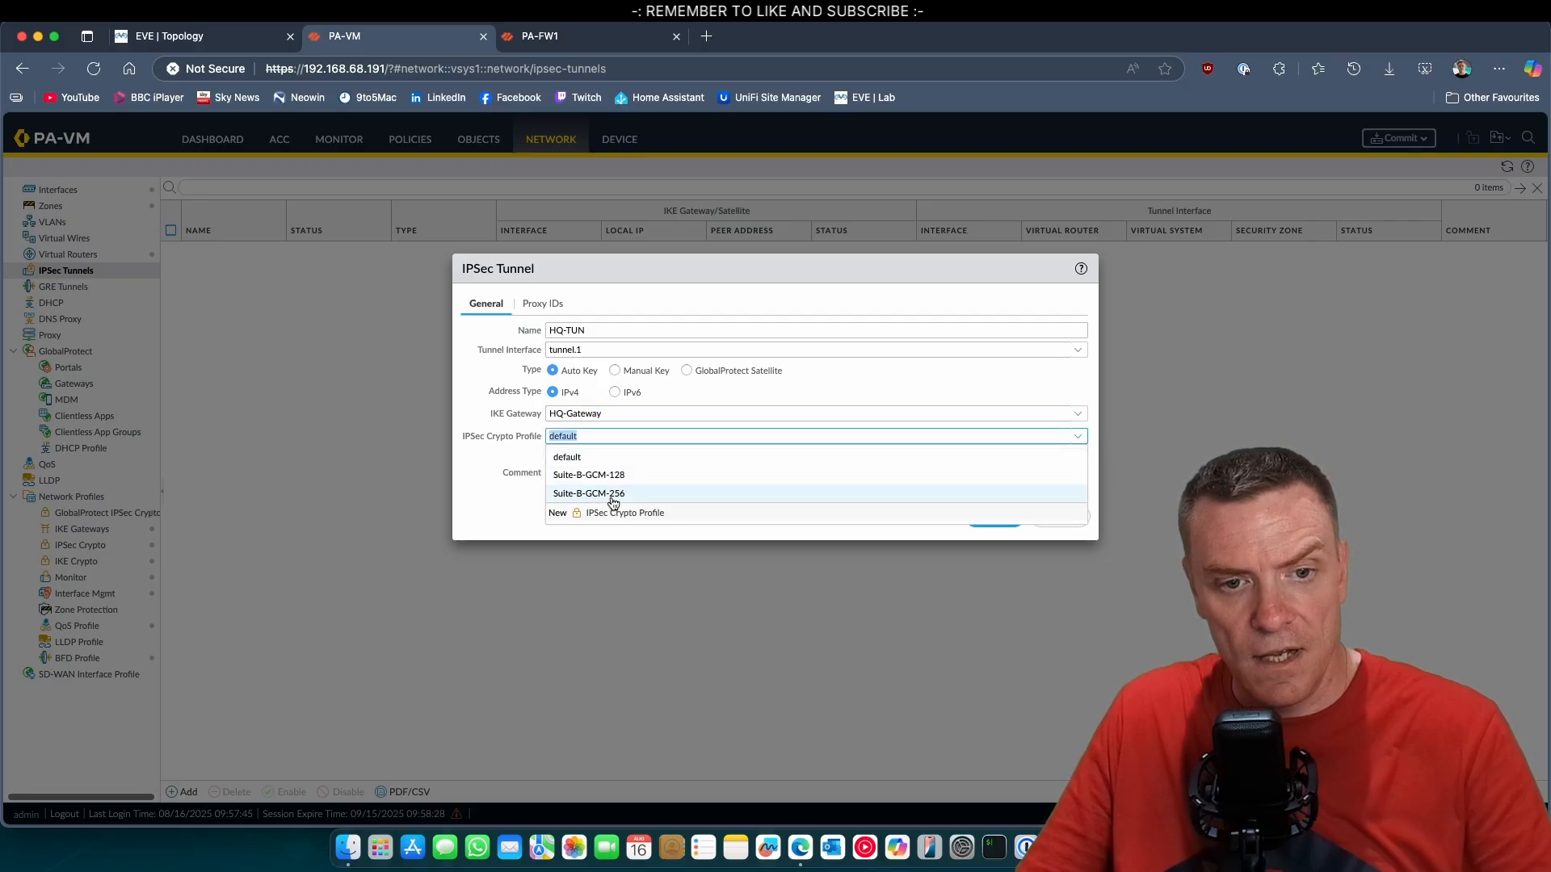
click(612, 496)
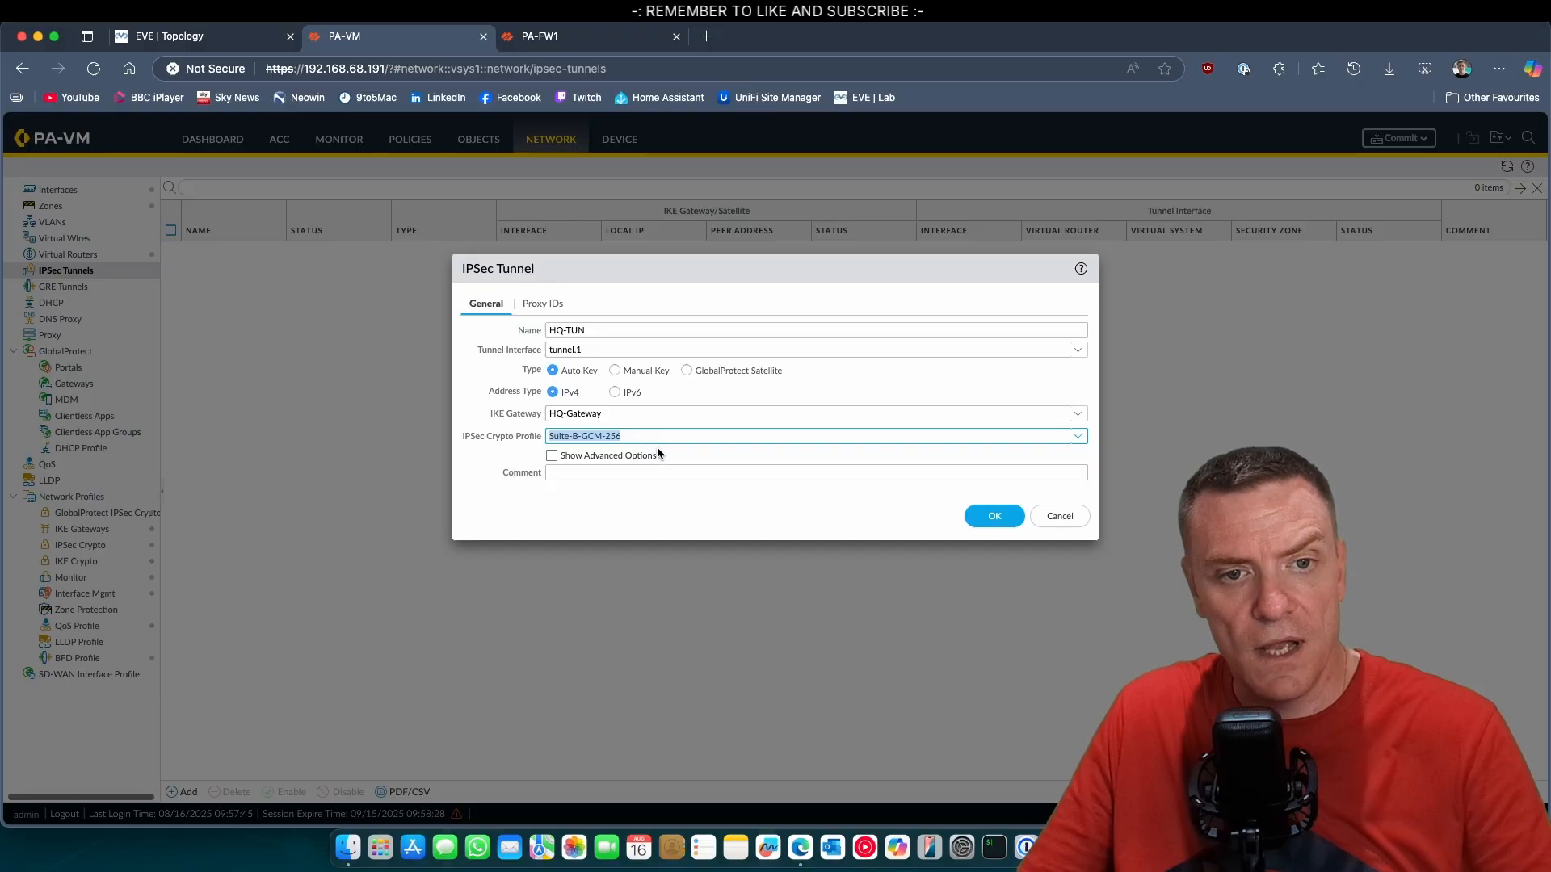
click(996, 517)
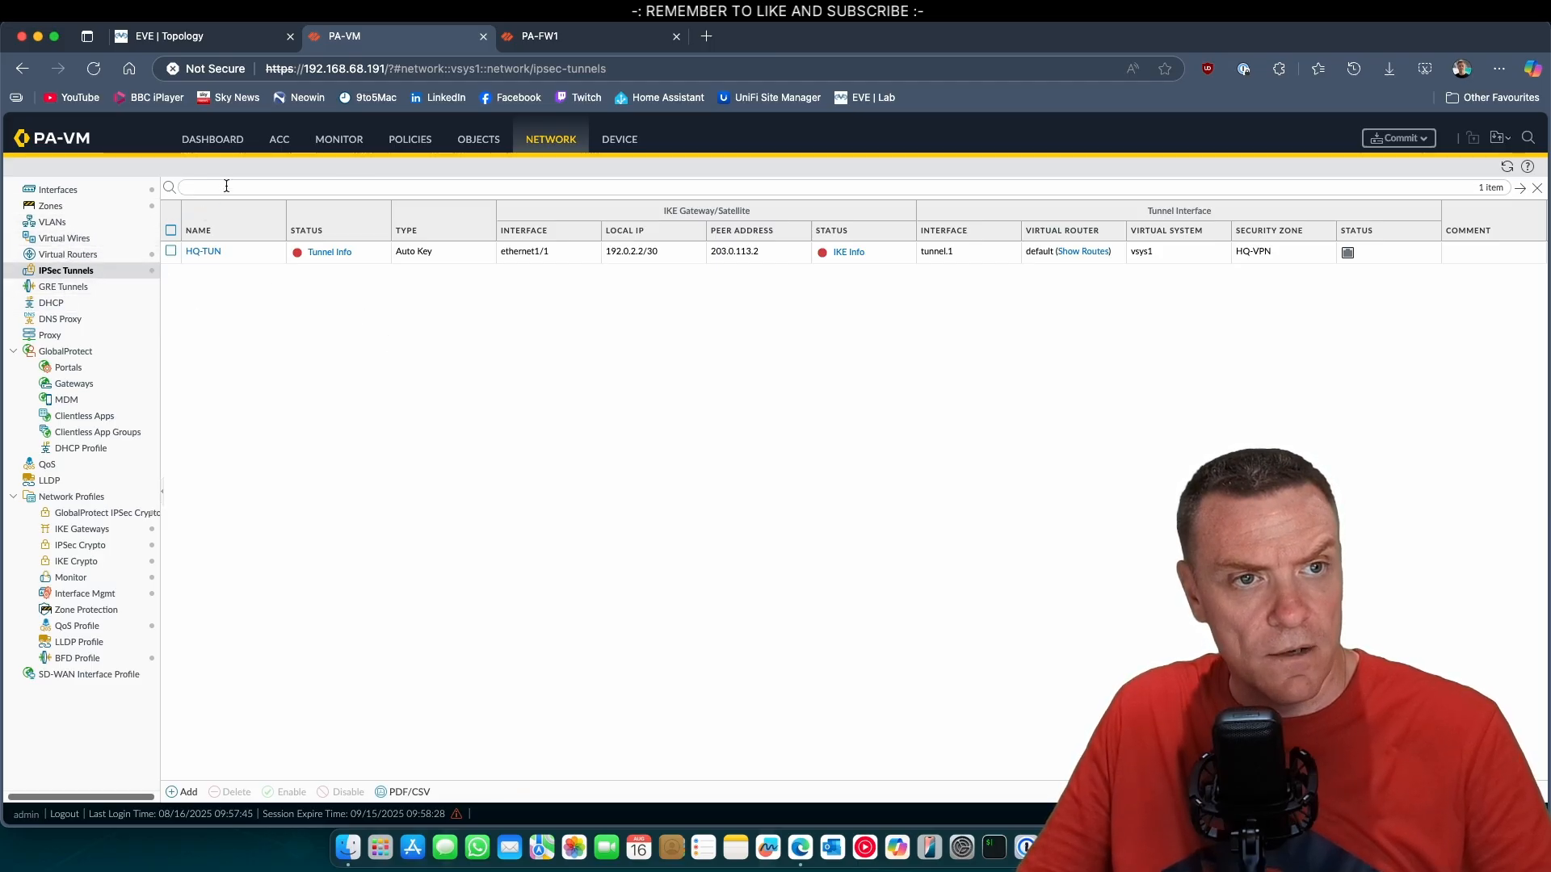
Consult the EVE lab topology, and add an IPv4 static route named HQ-SERVER to Site A's default virtual router.
click(247, 40)
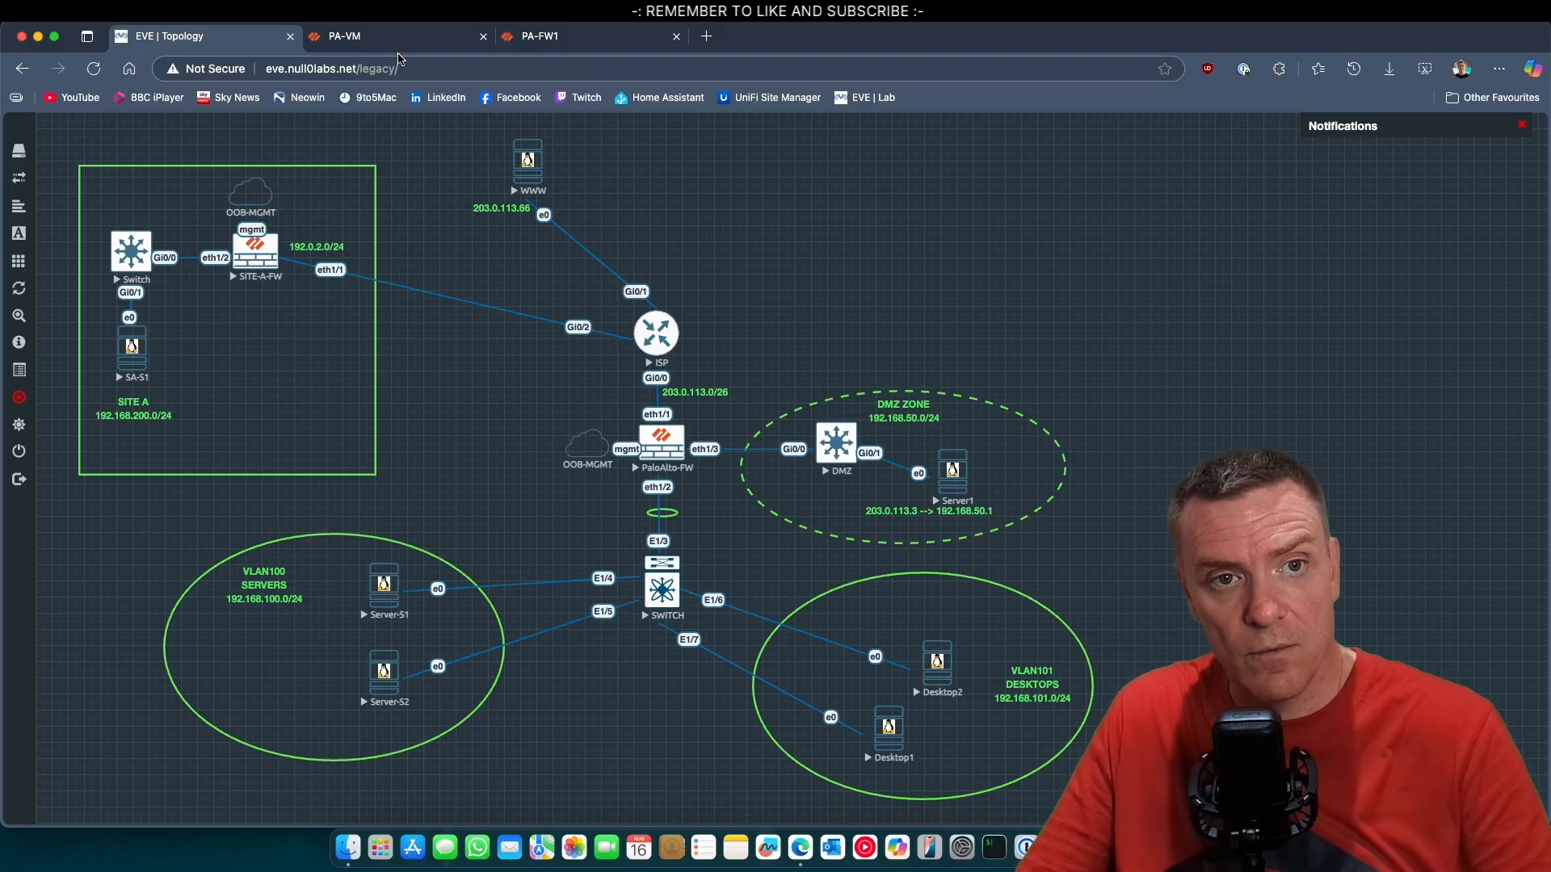
click(347, 35)
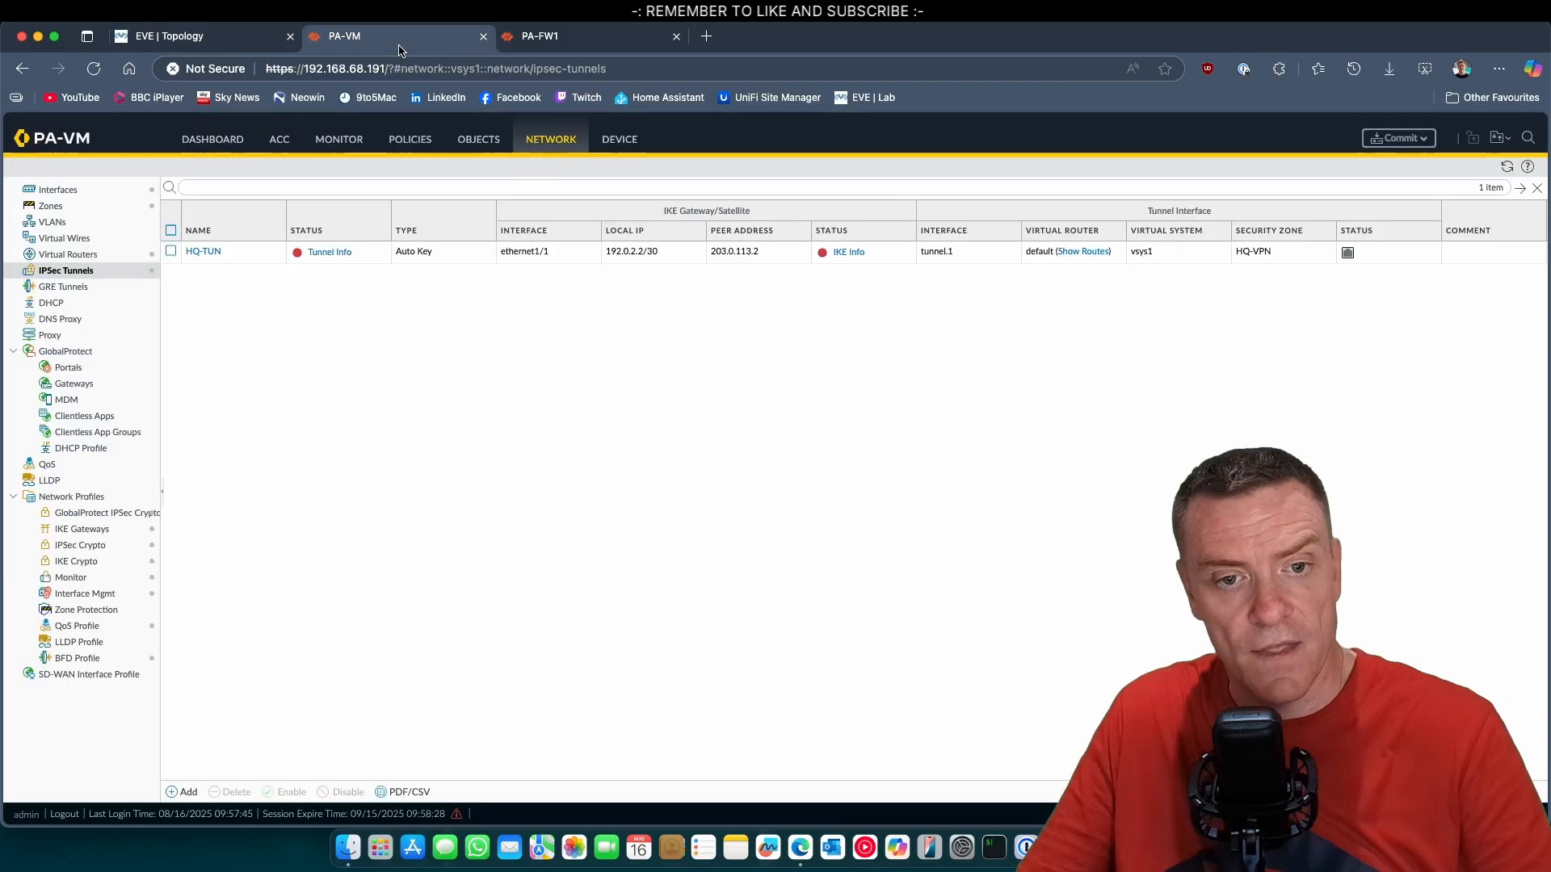
click(69, 255)
click(200, 229)
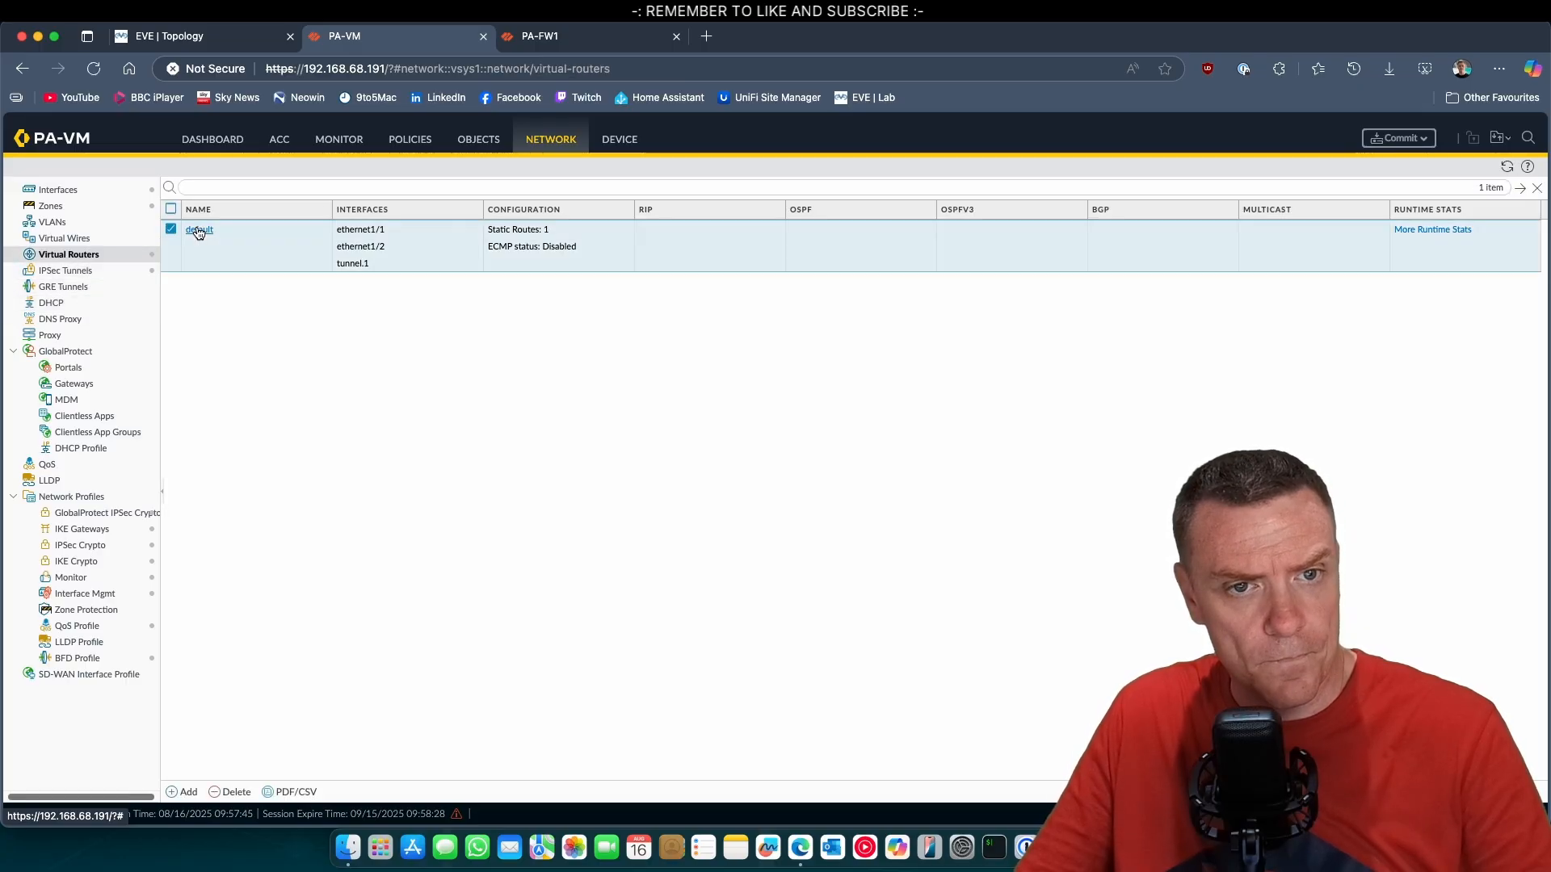
click(489, 329)
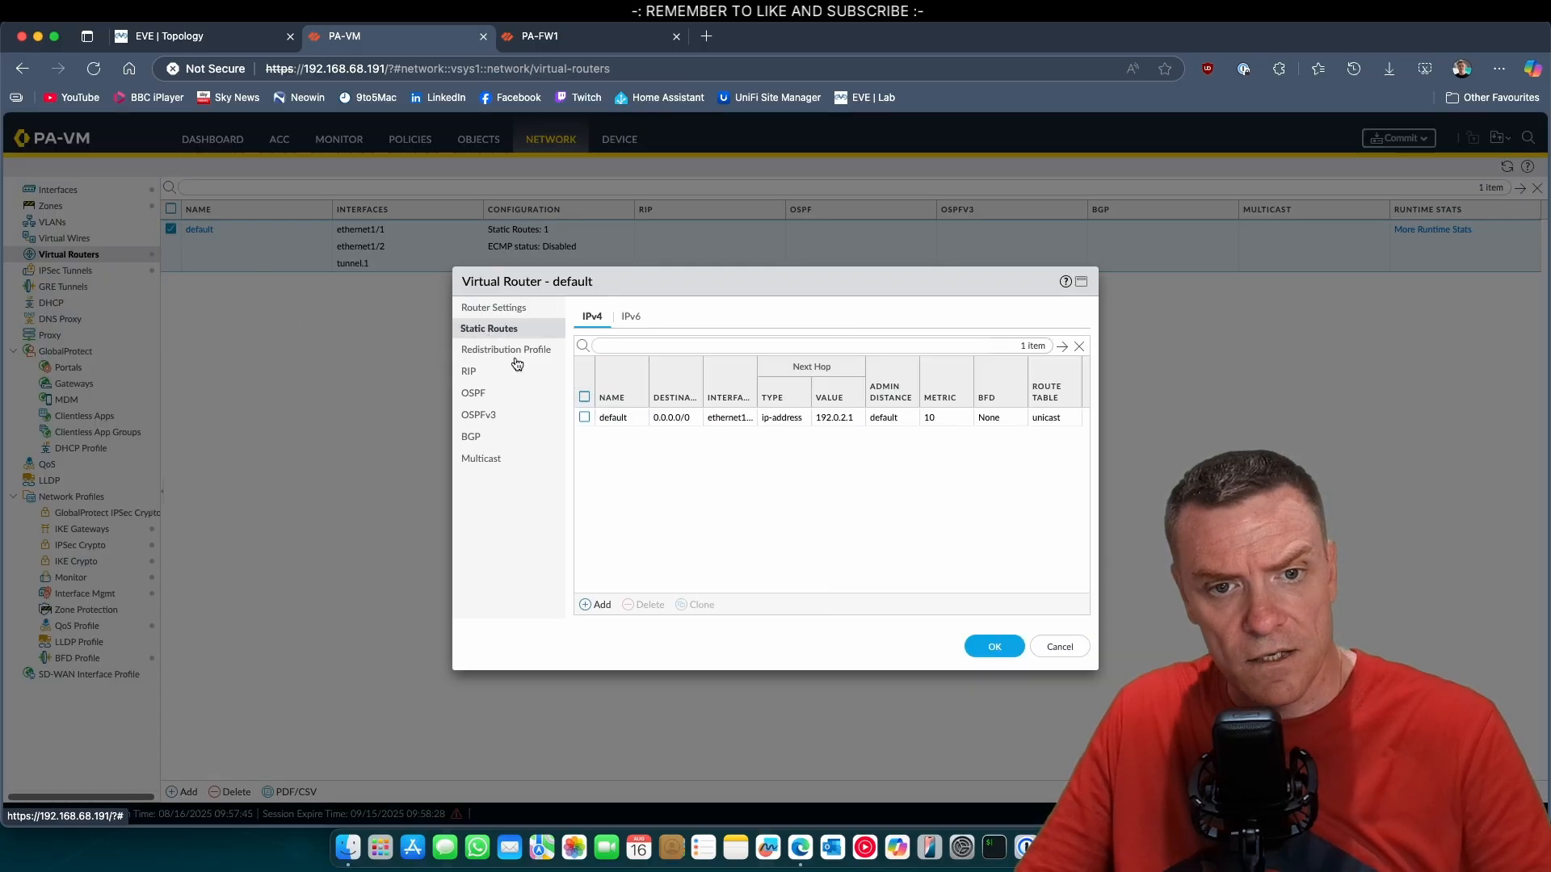
click(600, 603)
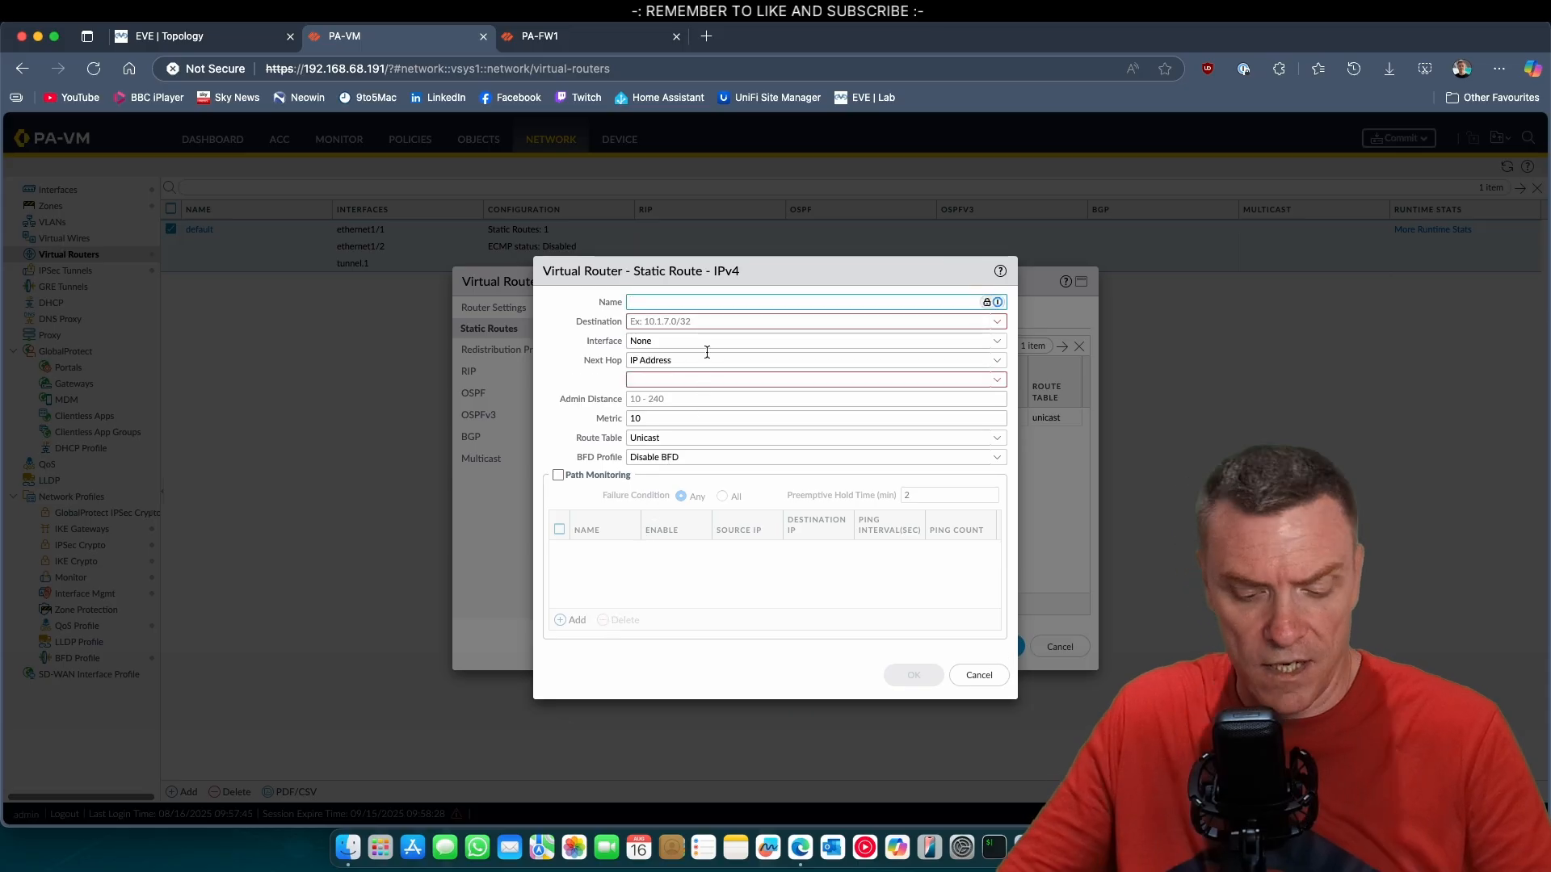
text(HQ-SERVER)
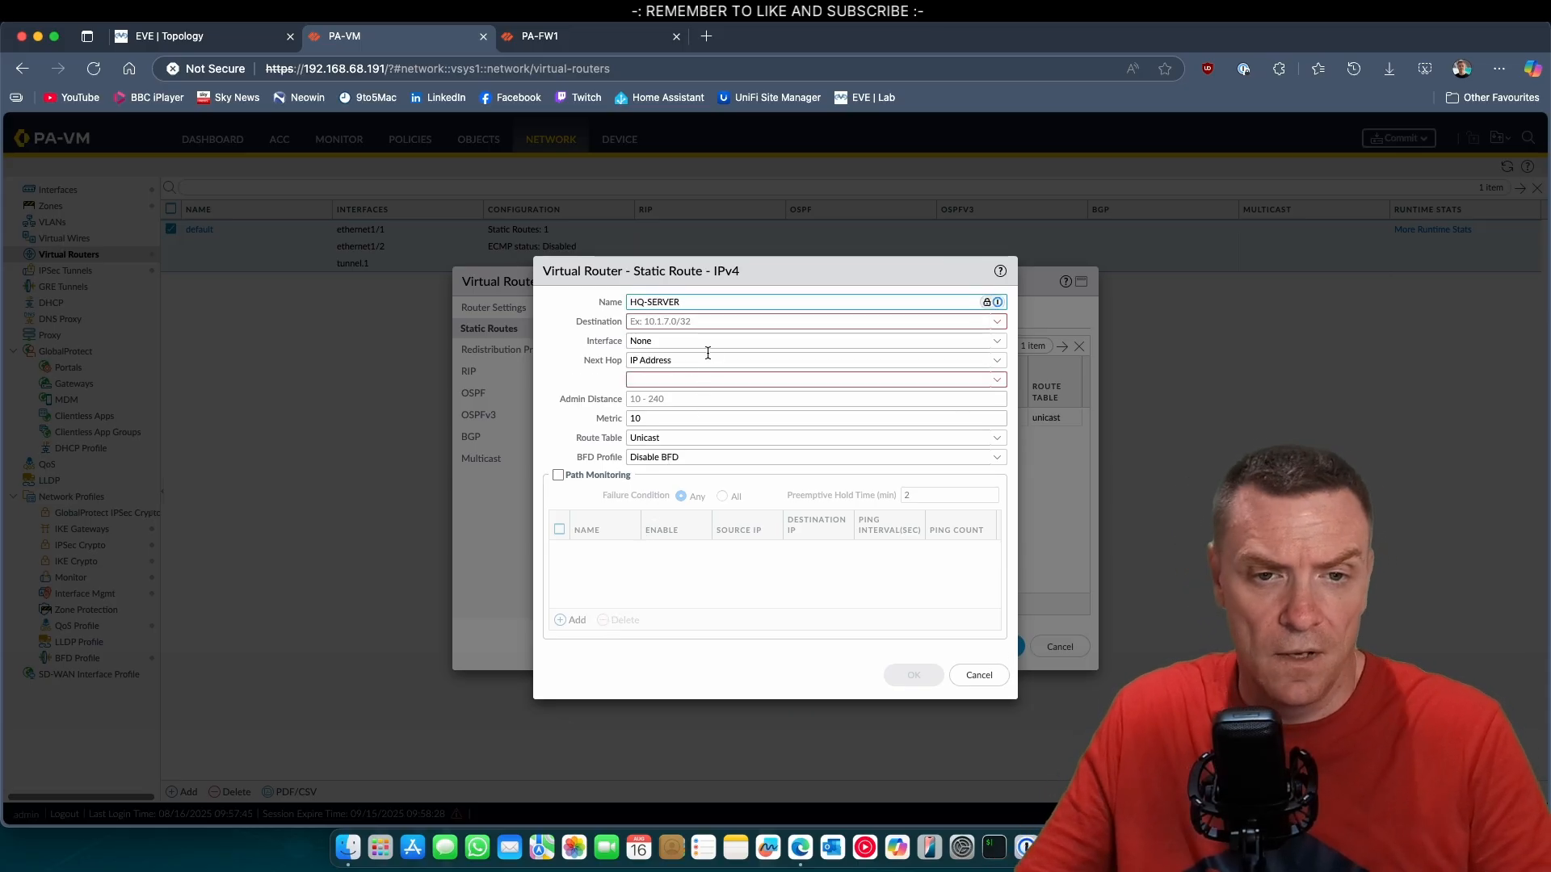
Set the HQ-SERVER route's destination to 192.168.100.0/24 and its outgoing interface to tunnel.1.
click(688, 323)
text(19)
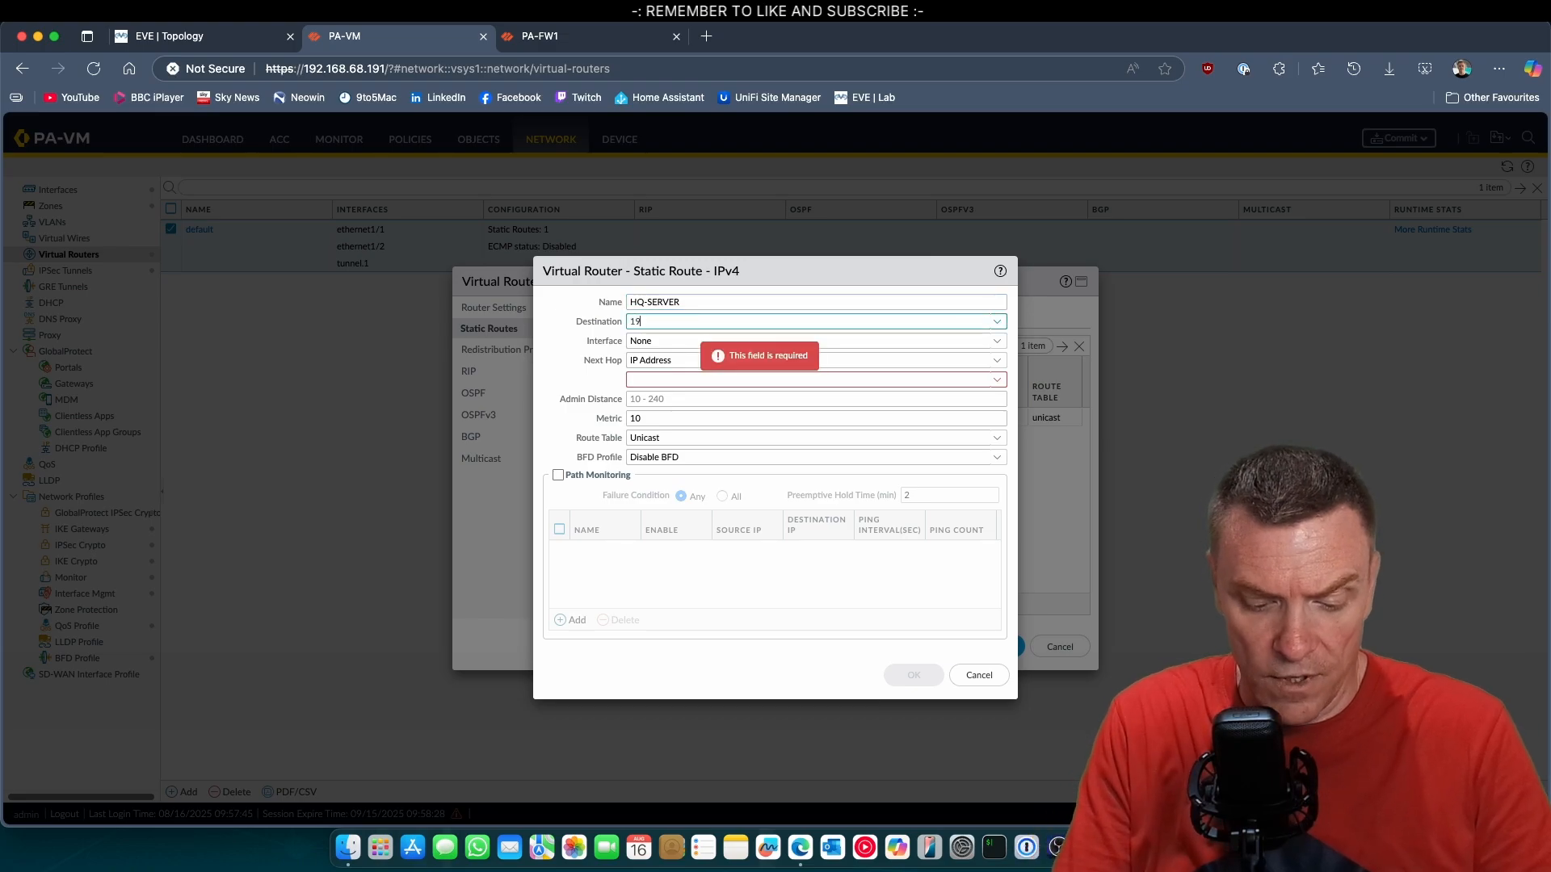
text(2.168.100.0/24)
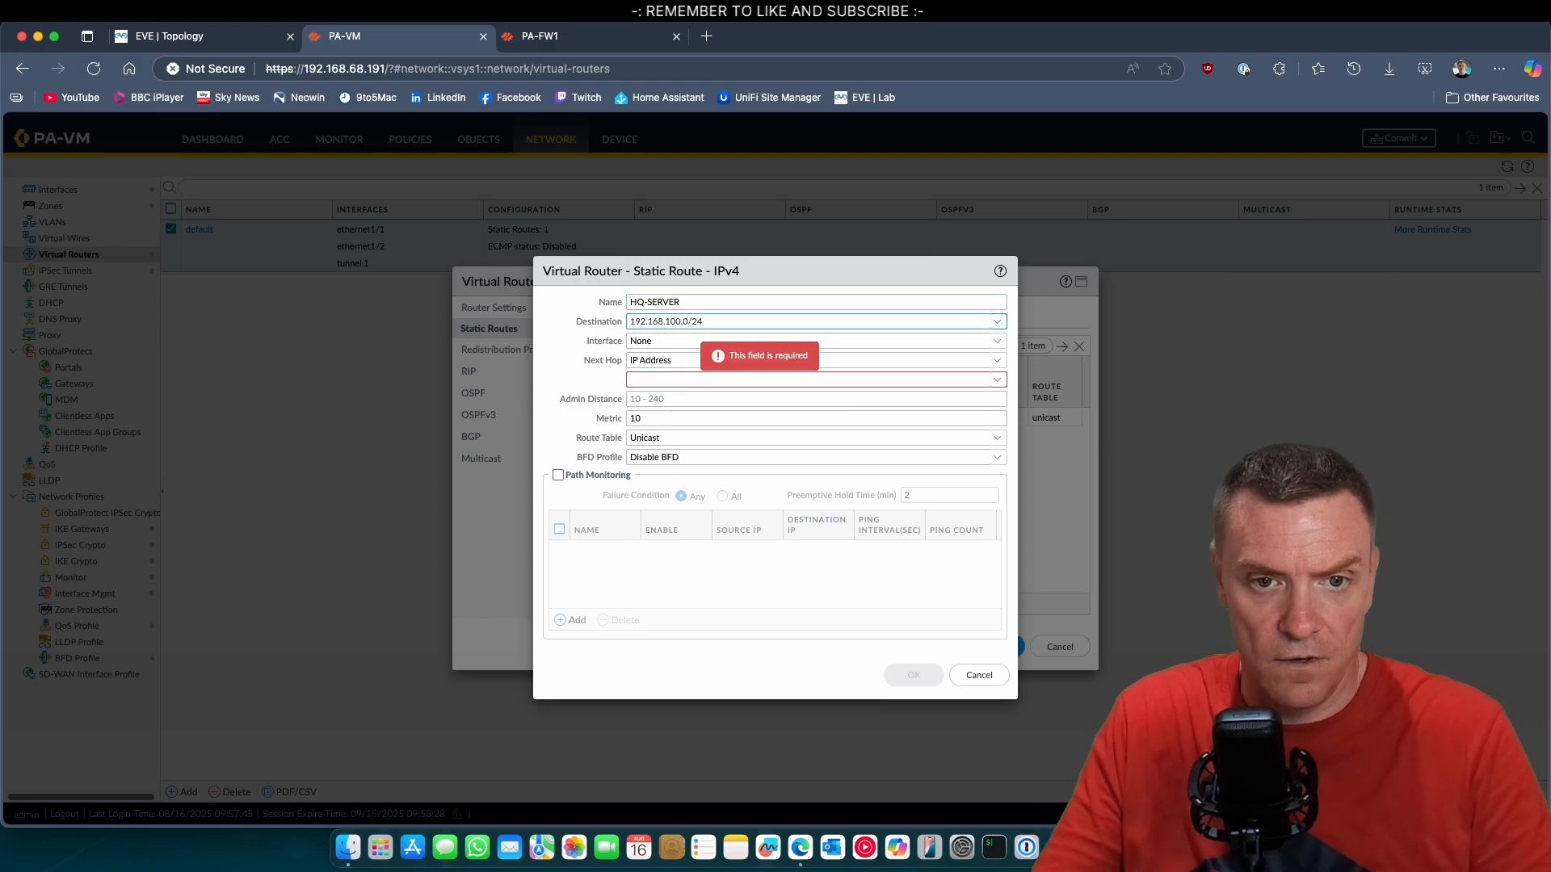
click(604, 363)
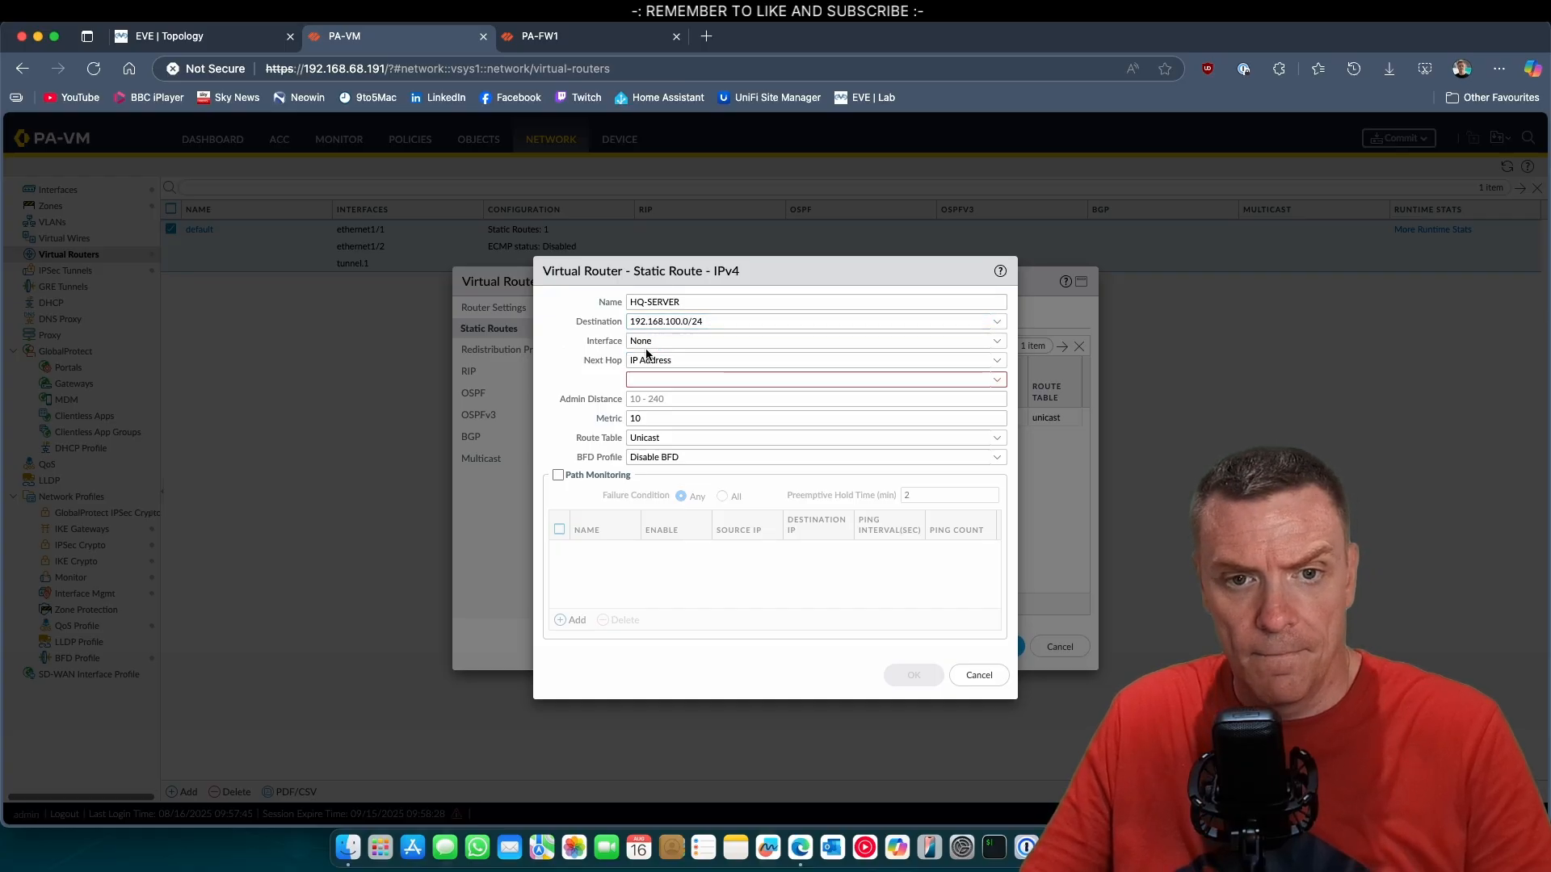
click(1005, 343)
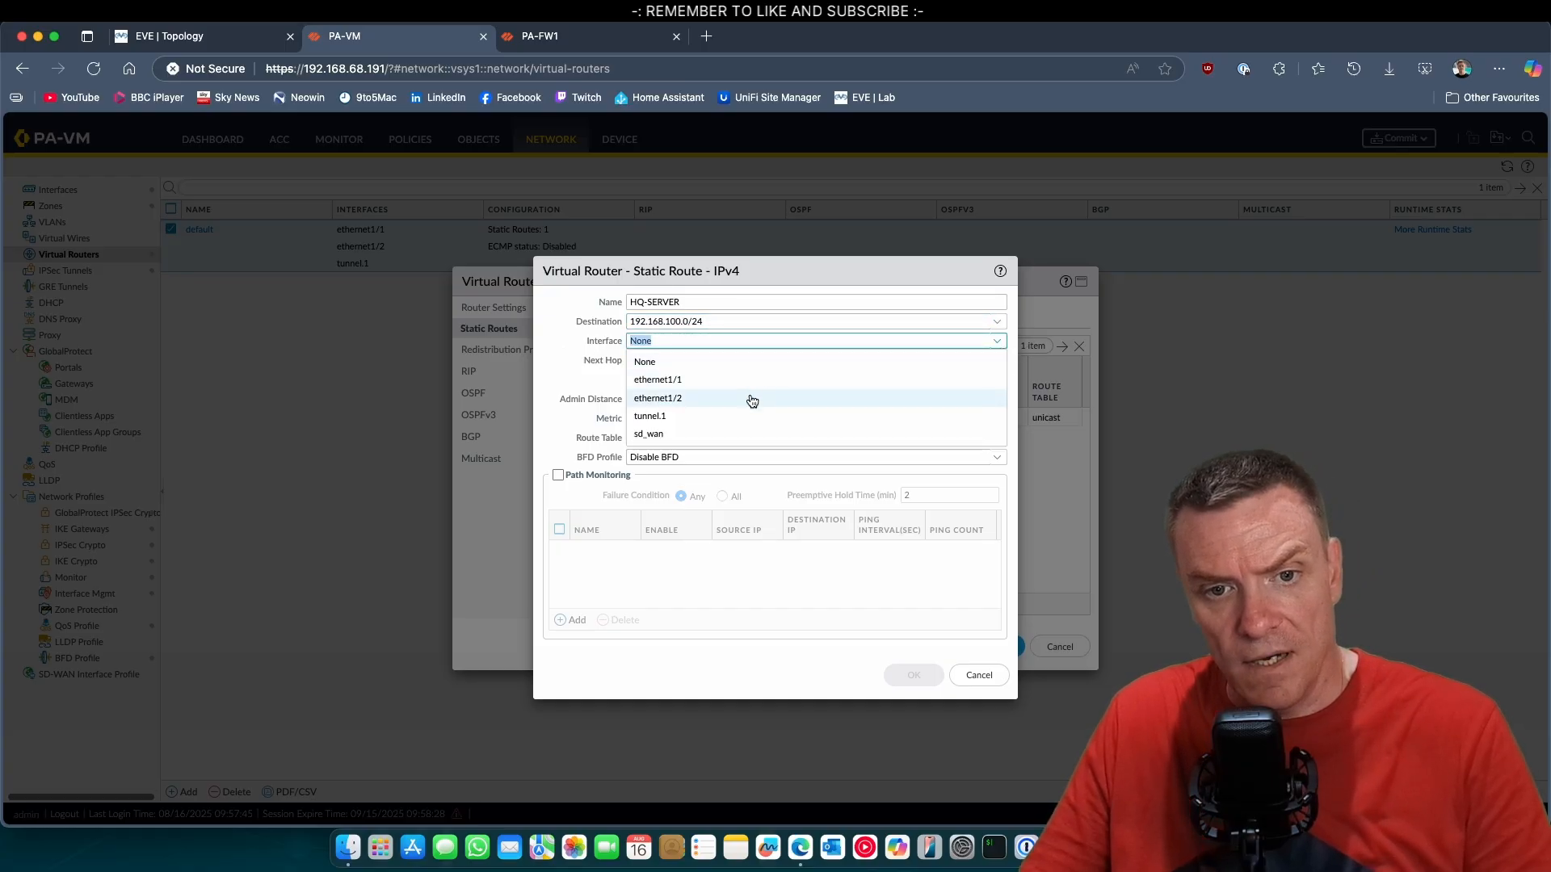
click(692, 417)
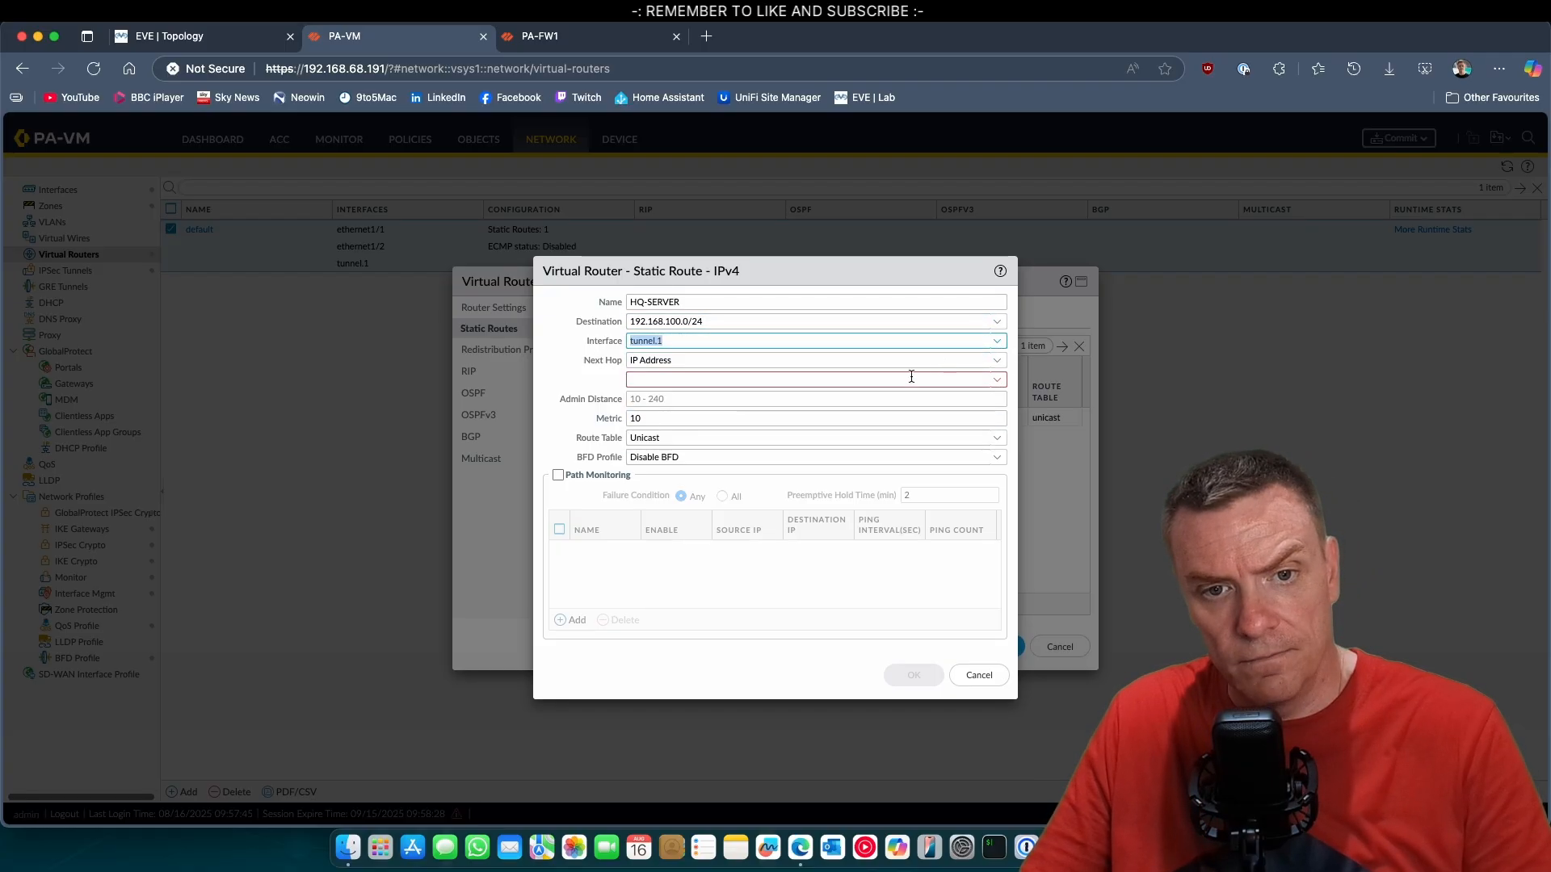
Set the HQ-SERVER route's next hop to None, and save the route and the default virtual router.
click(999, 364)
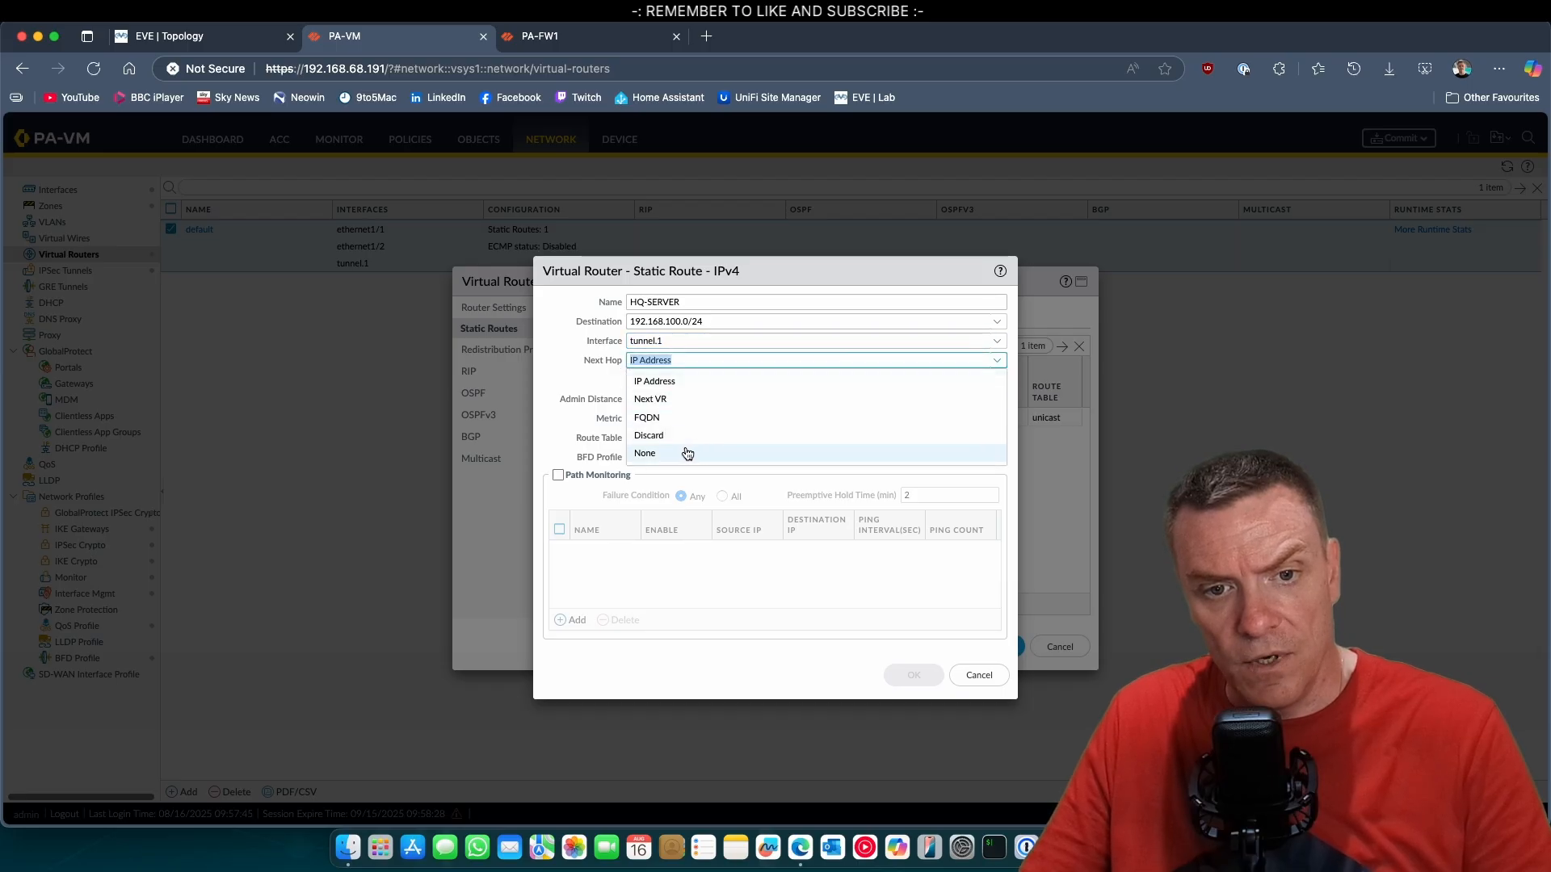
click(688, 454)
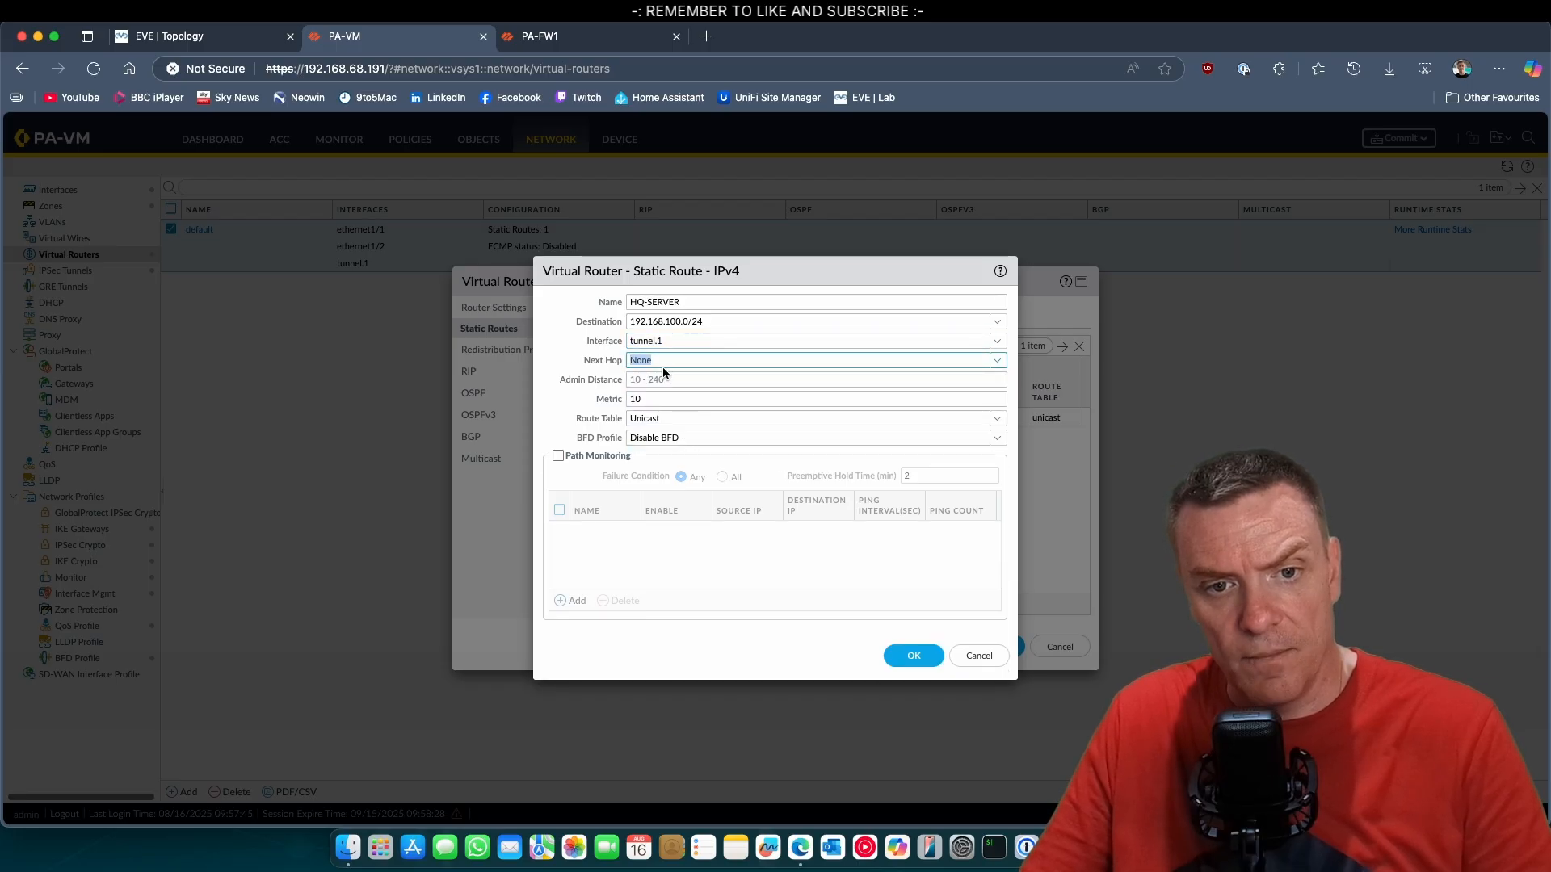
click(916, 656)
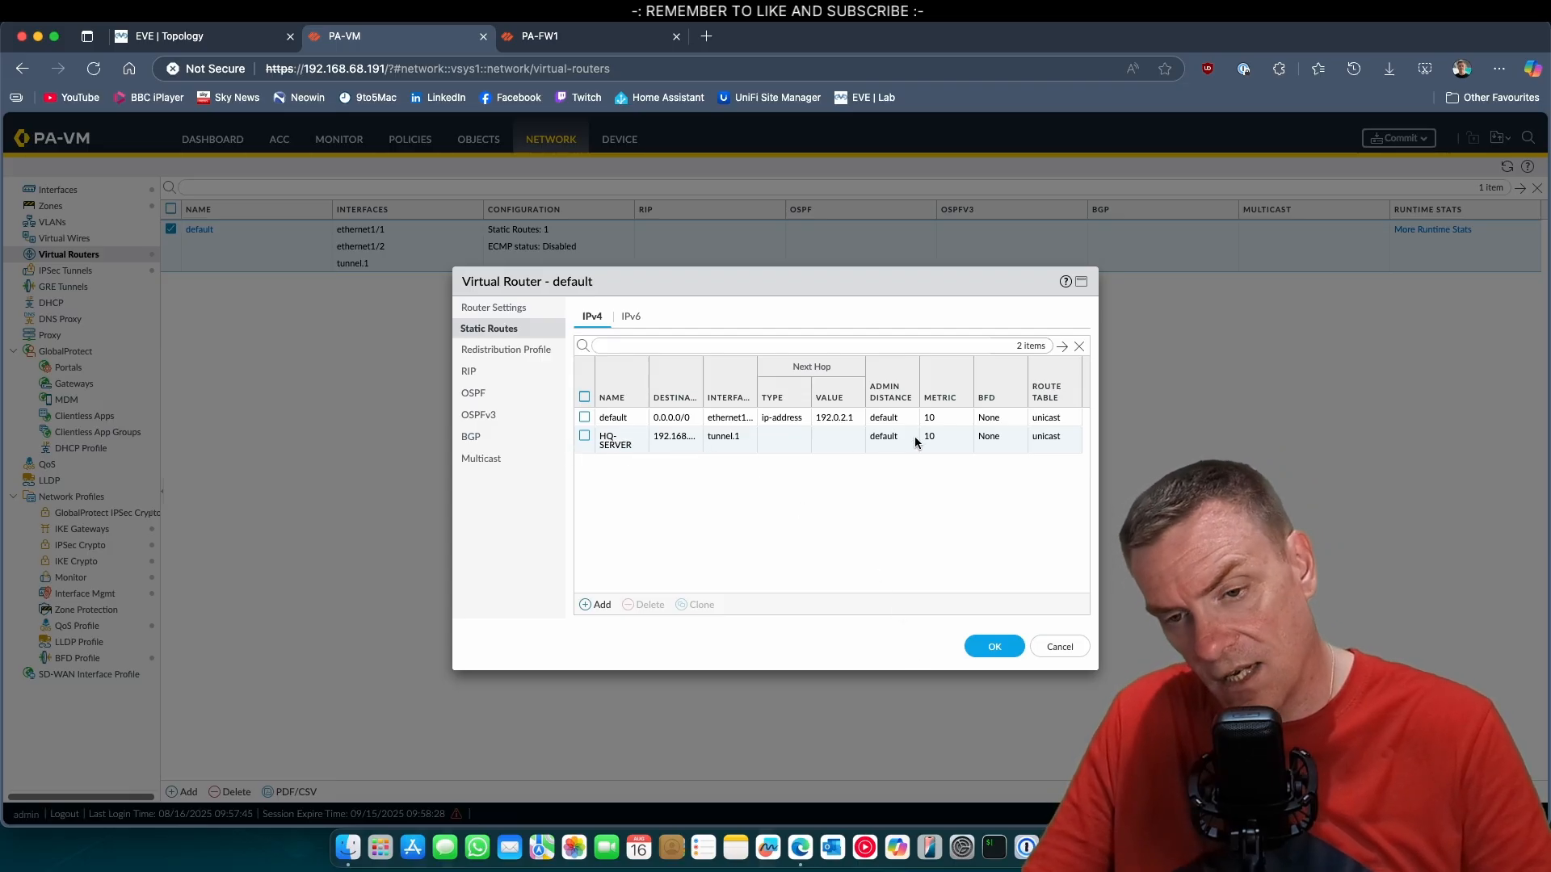
click(994, 647)
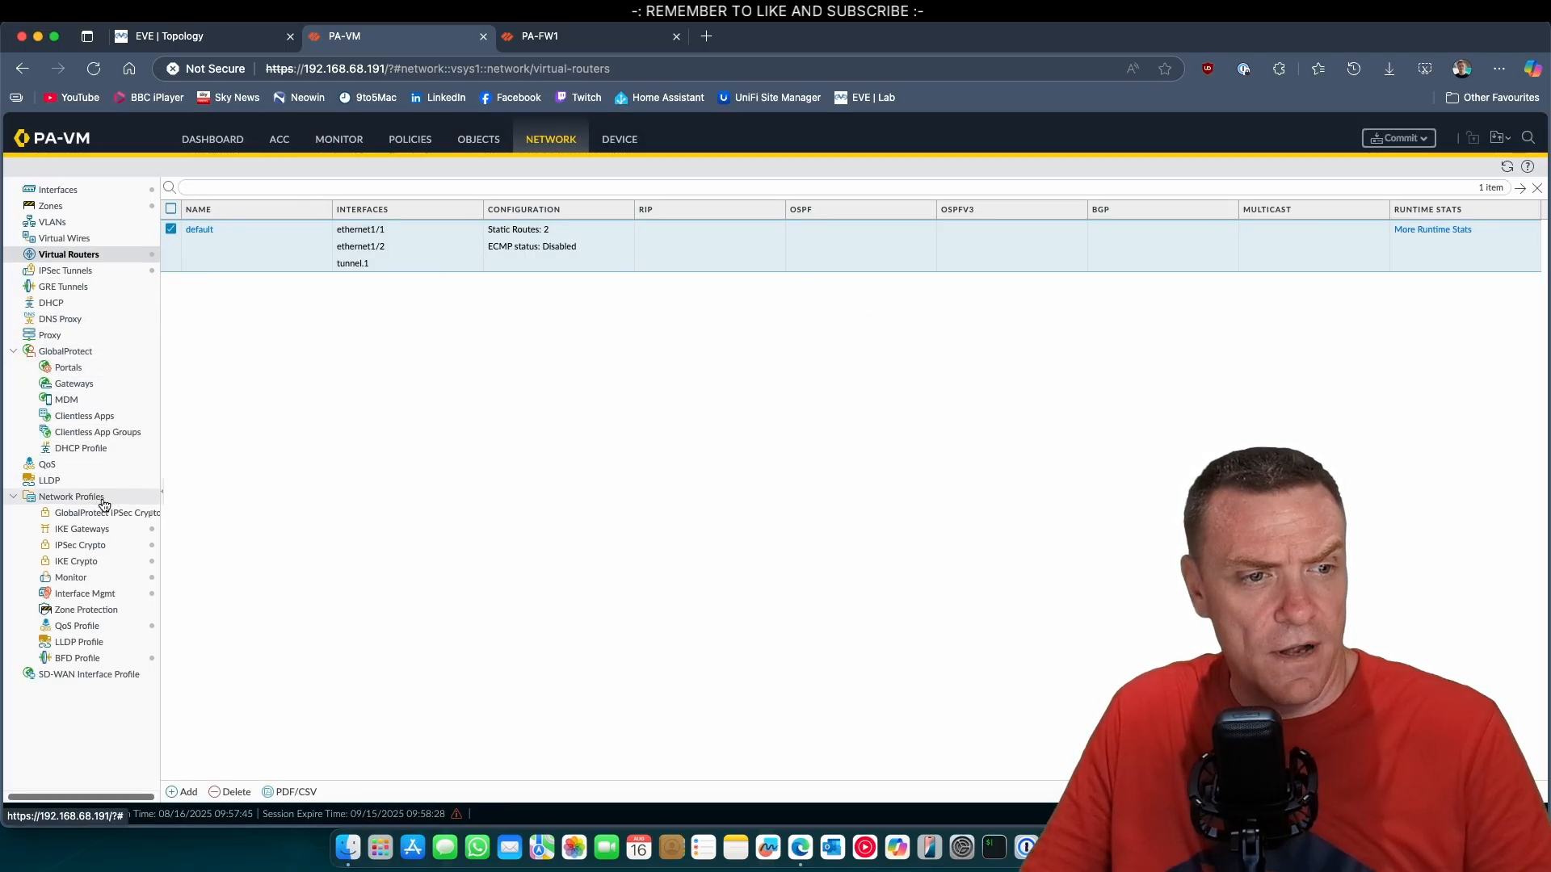
Add a security policy rule named SITEA-TO-HQ on the Site A firewall.
click(415, 142)
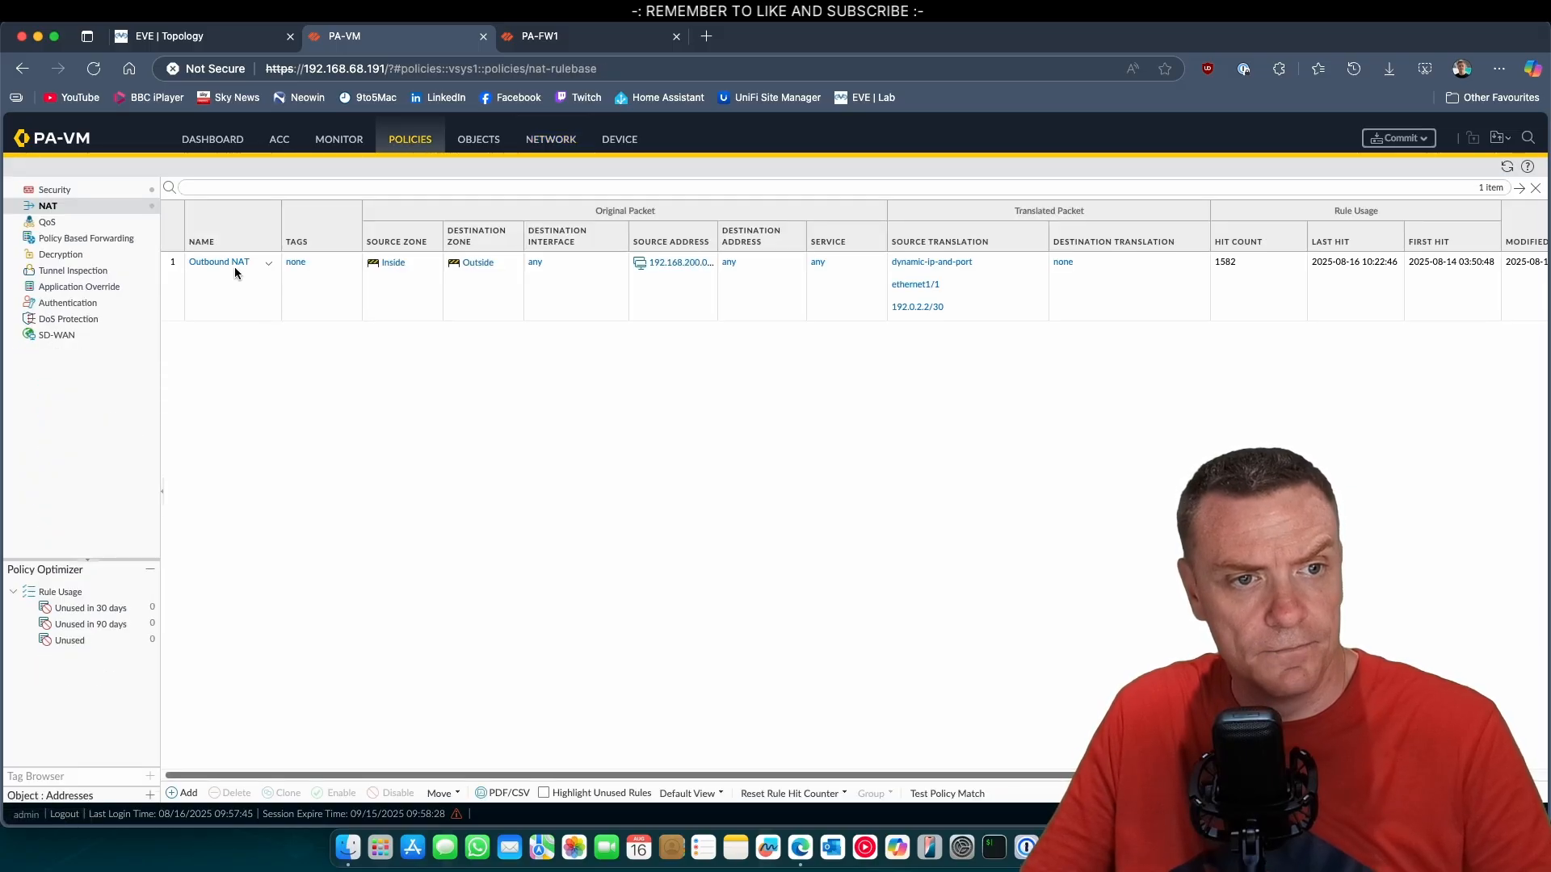
click(65, 191)
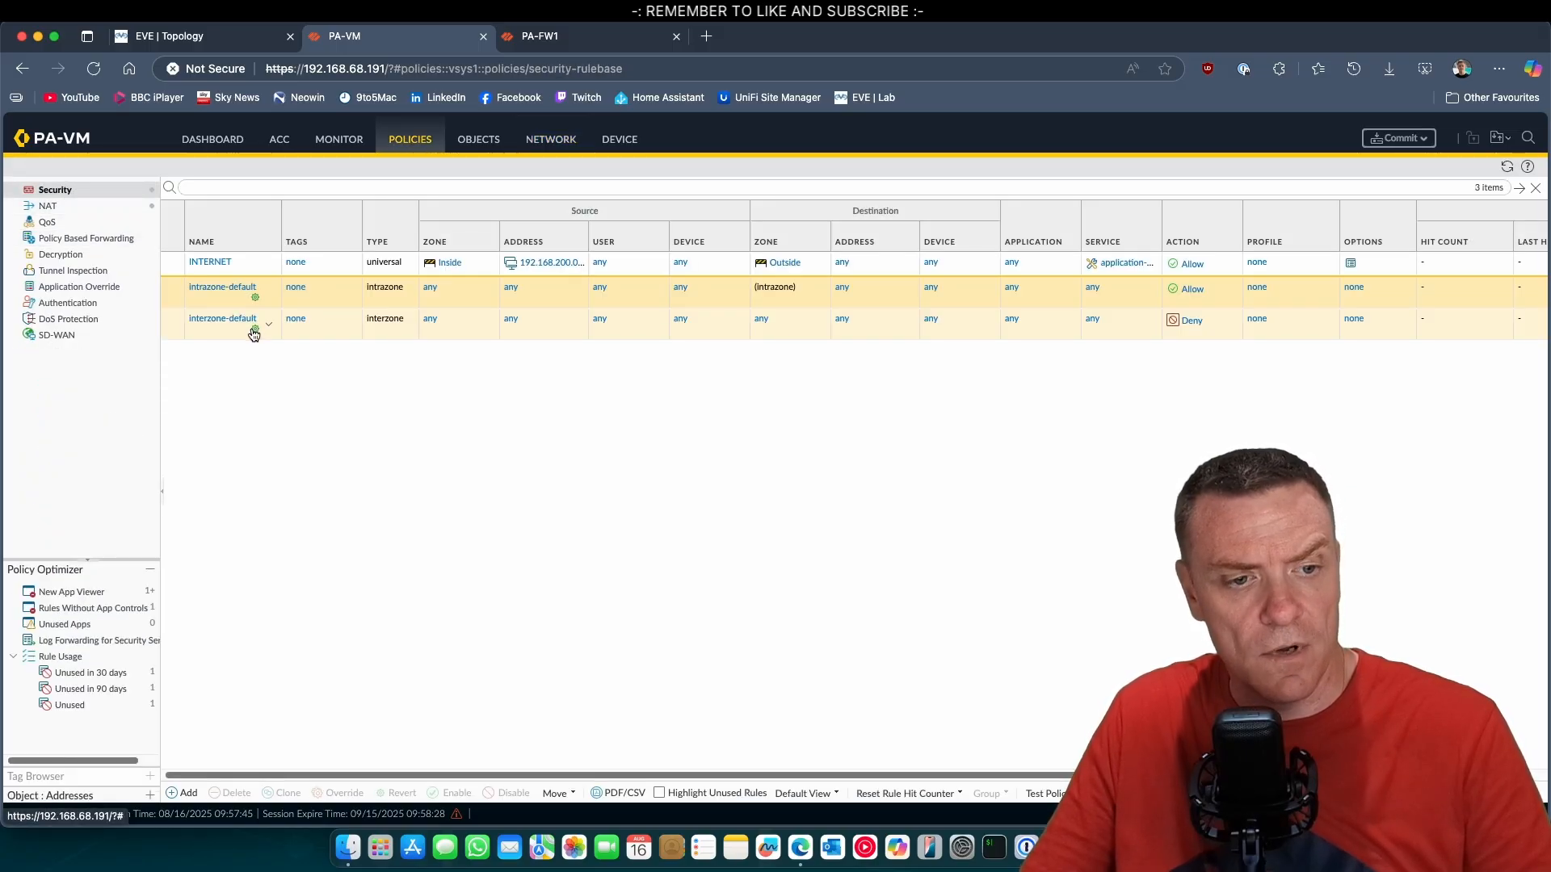
click(253, 267)
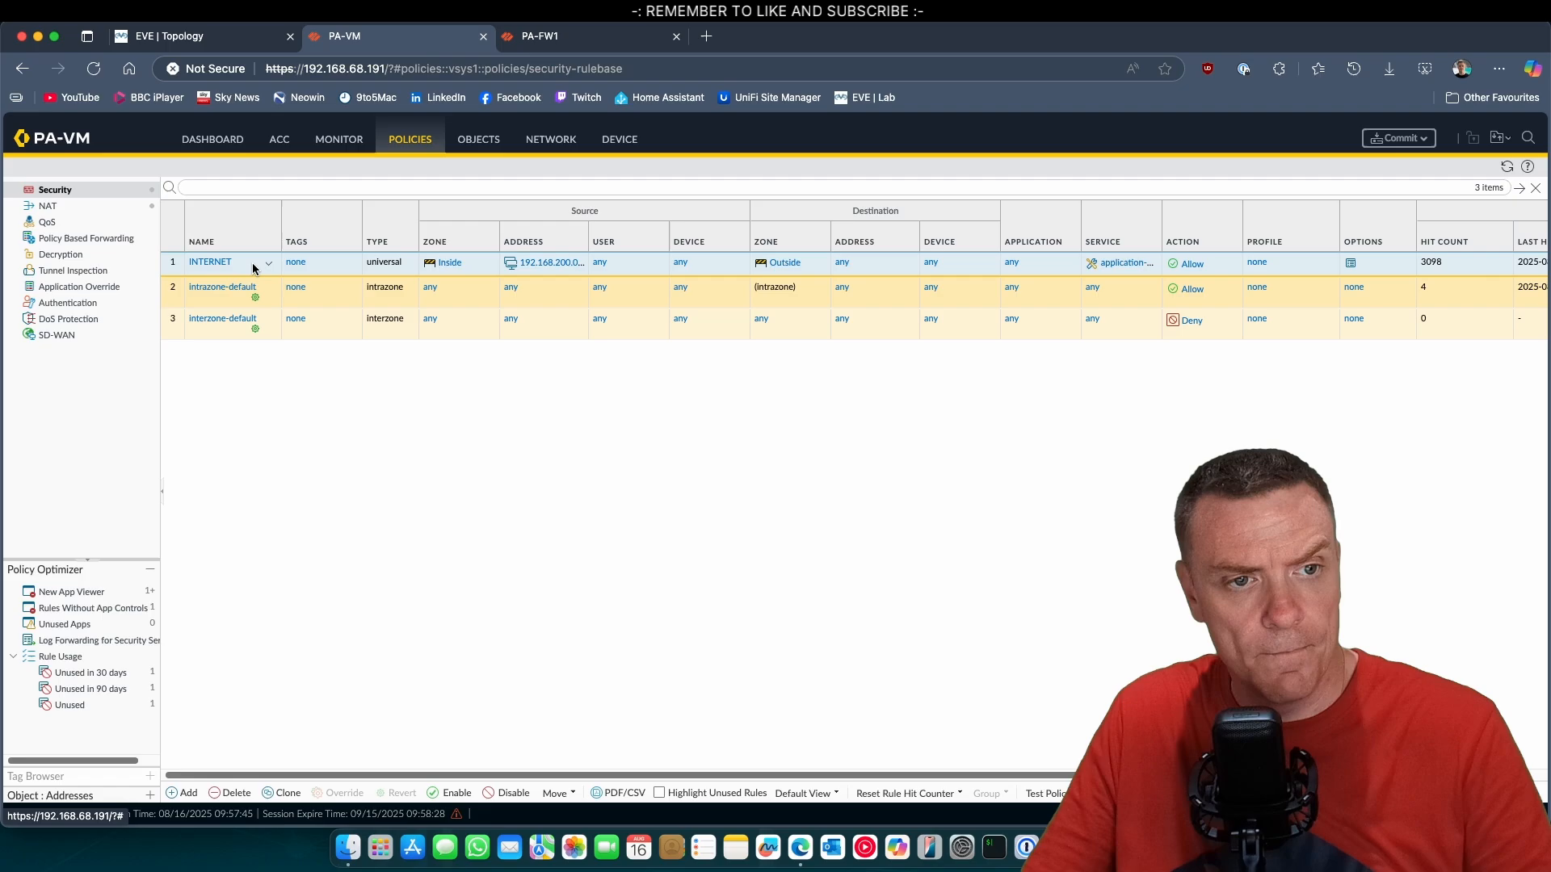
click(183, 793)
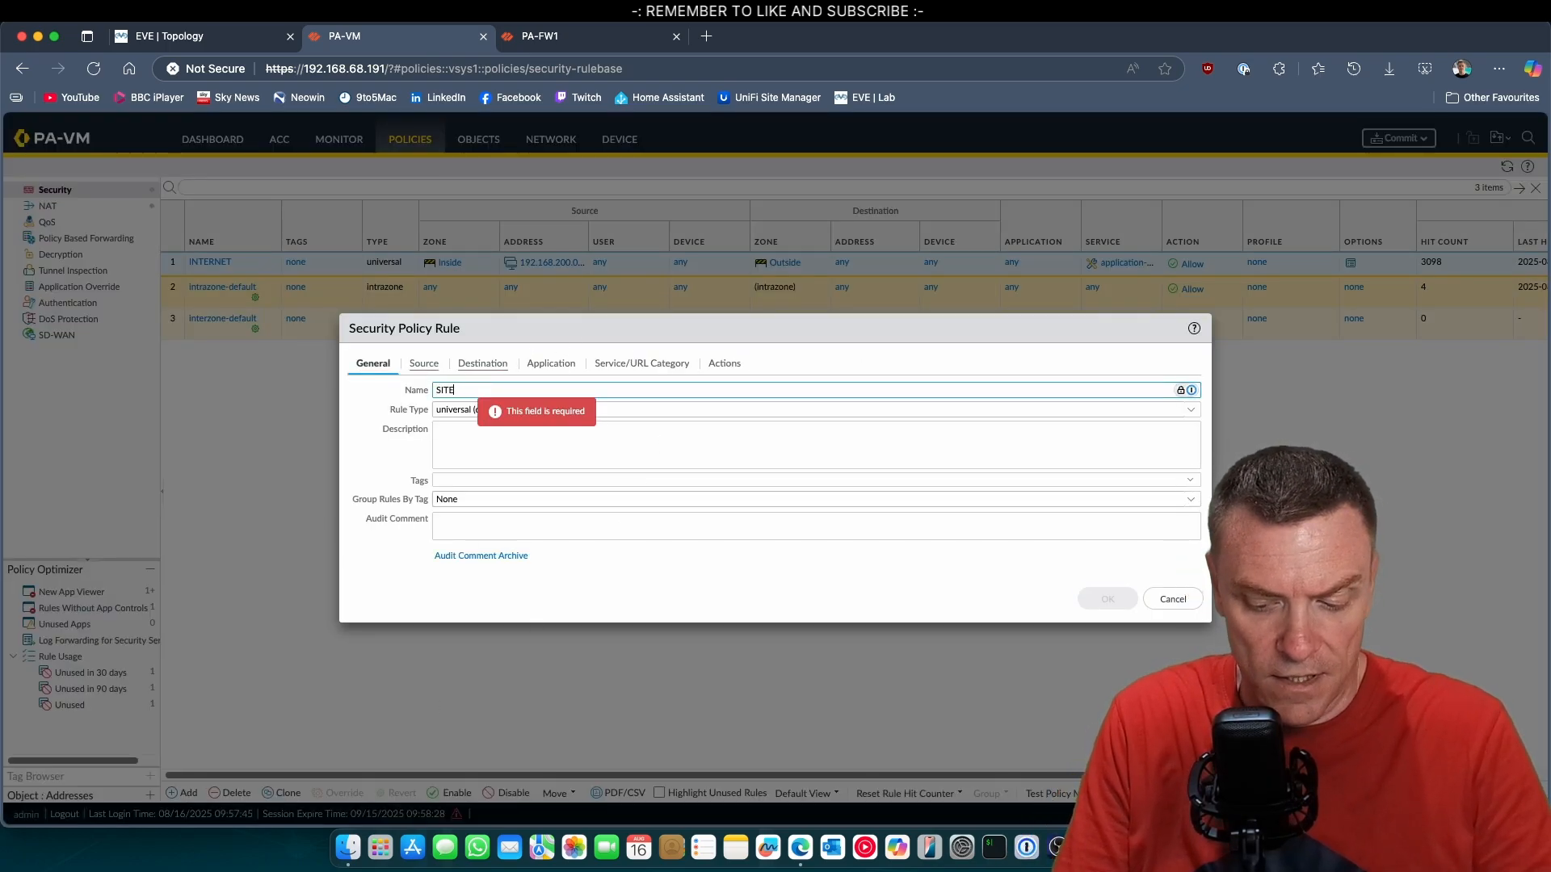
text(SITEA-)
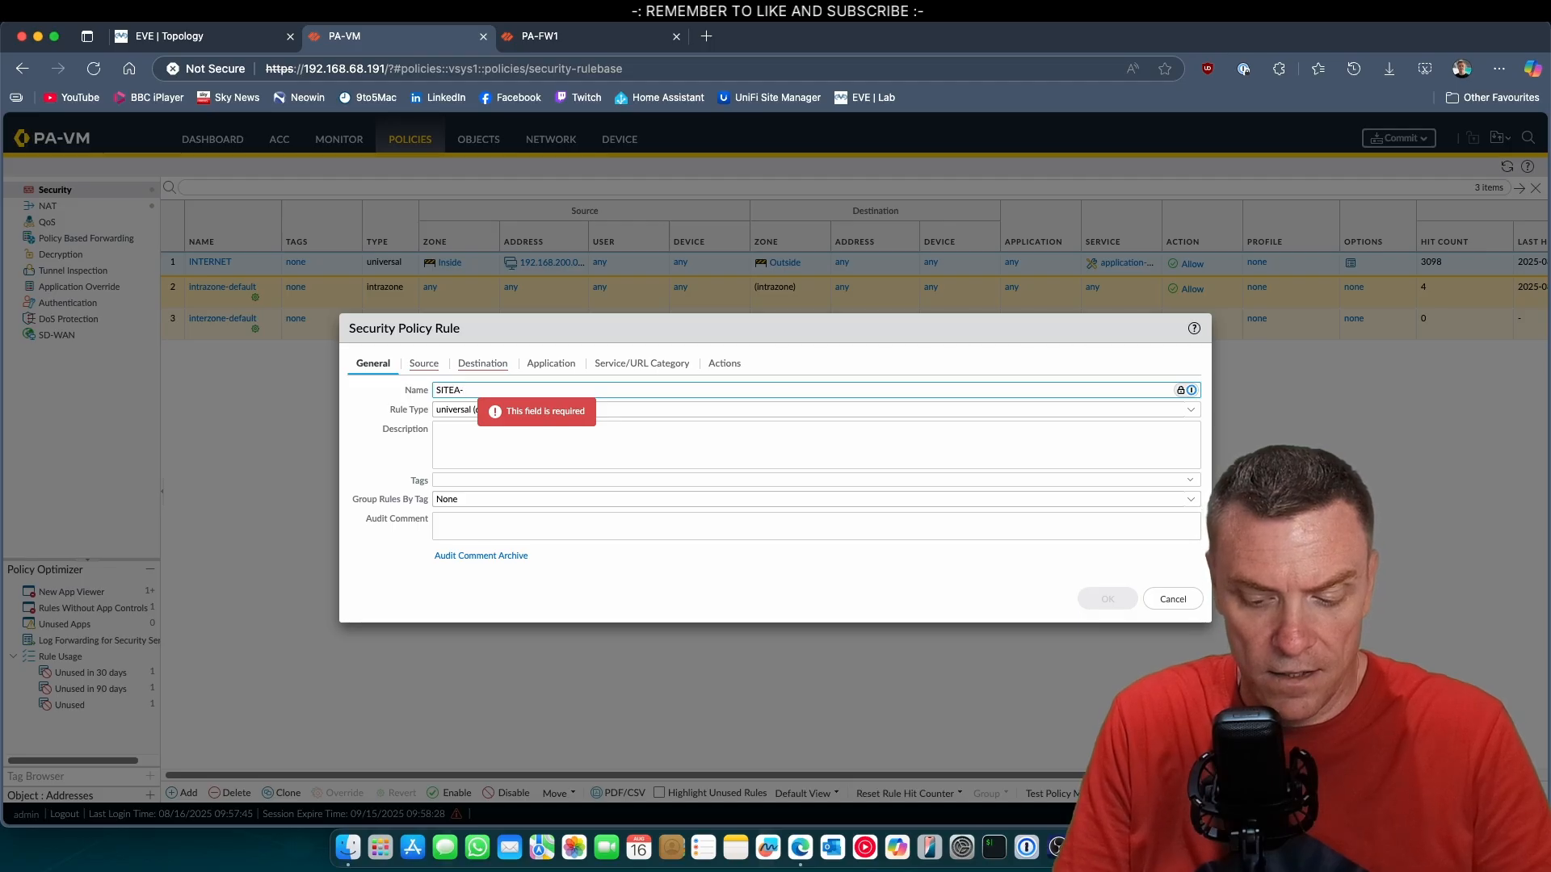
text(T)
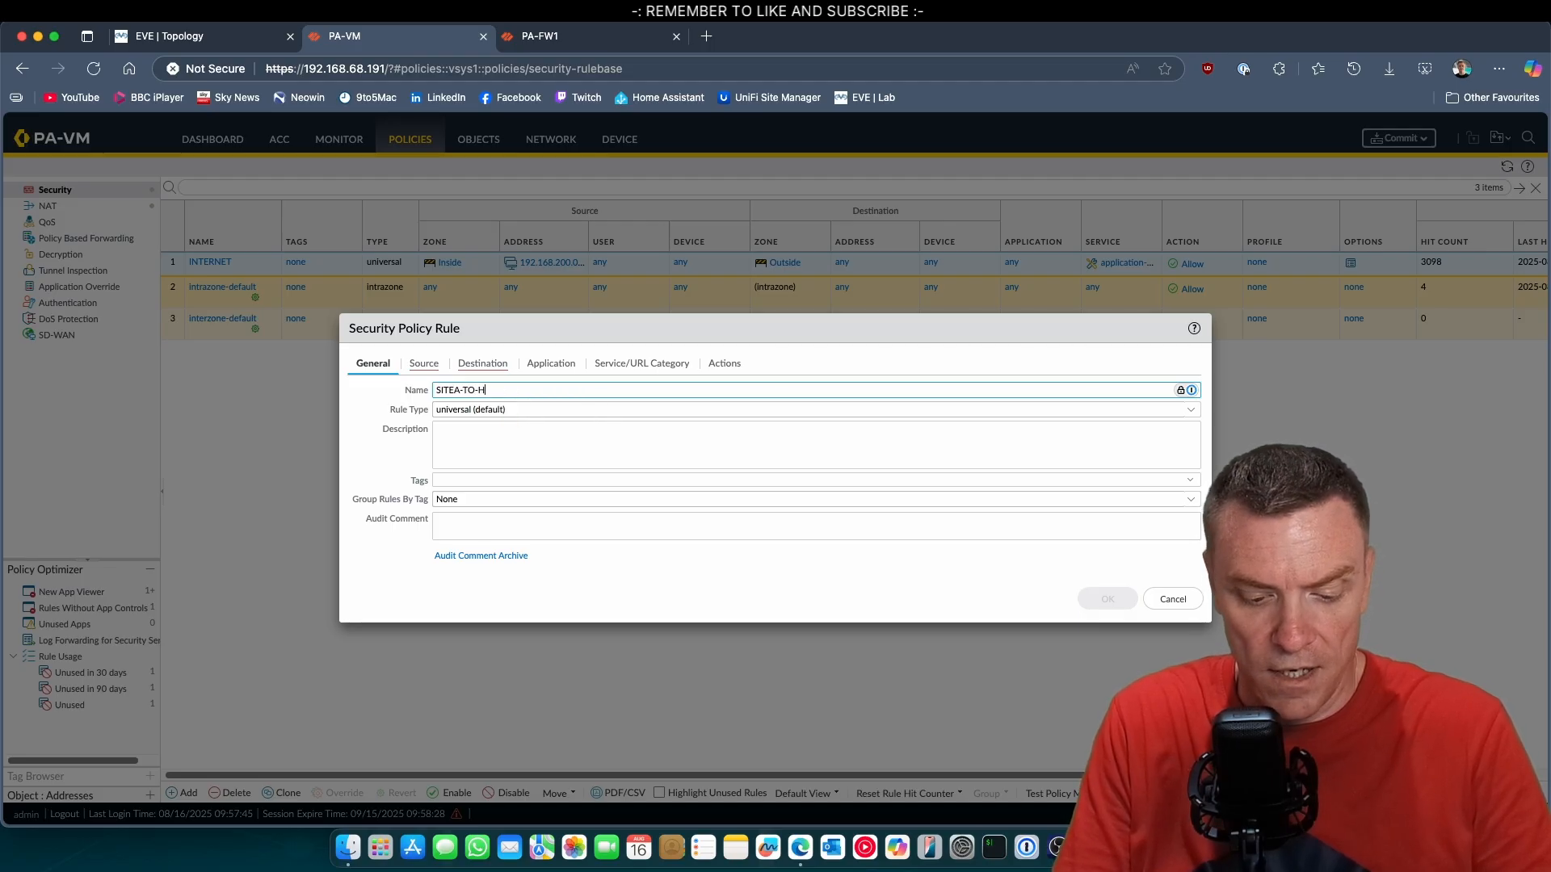
text(O-H)
Set the rule's source zone to Inside and source address to 192.168.200.0/24, checking the subnet against the EVE lab topology.
click(423, 364)
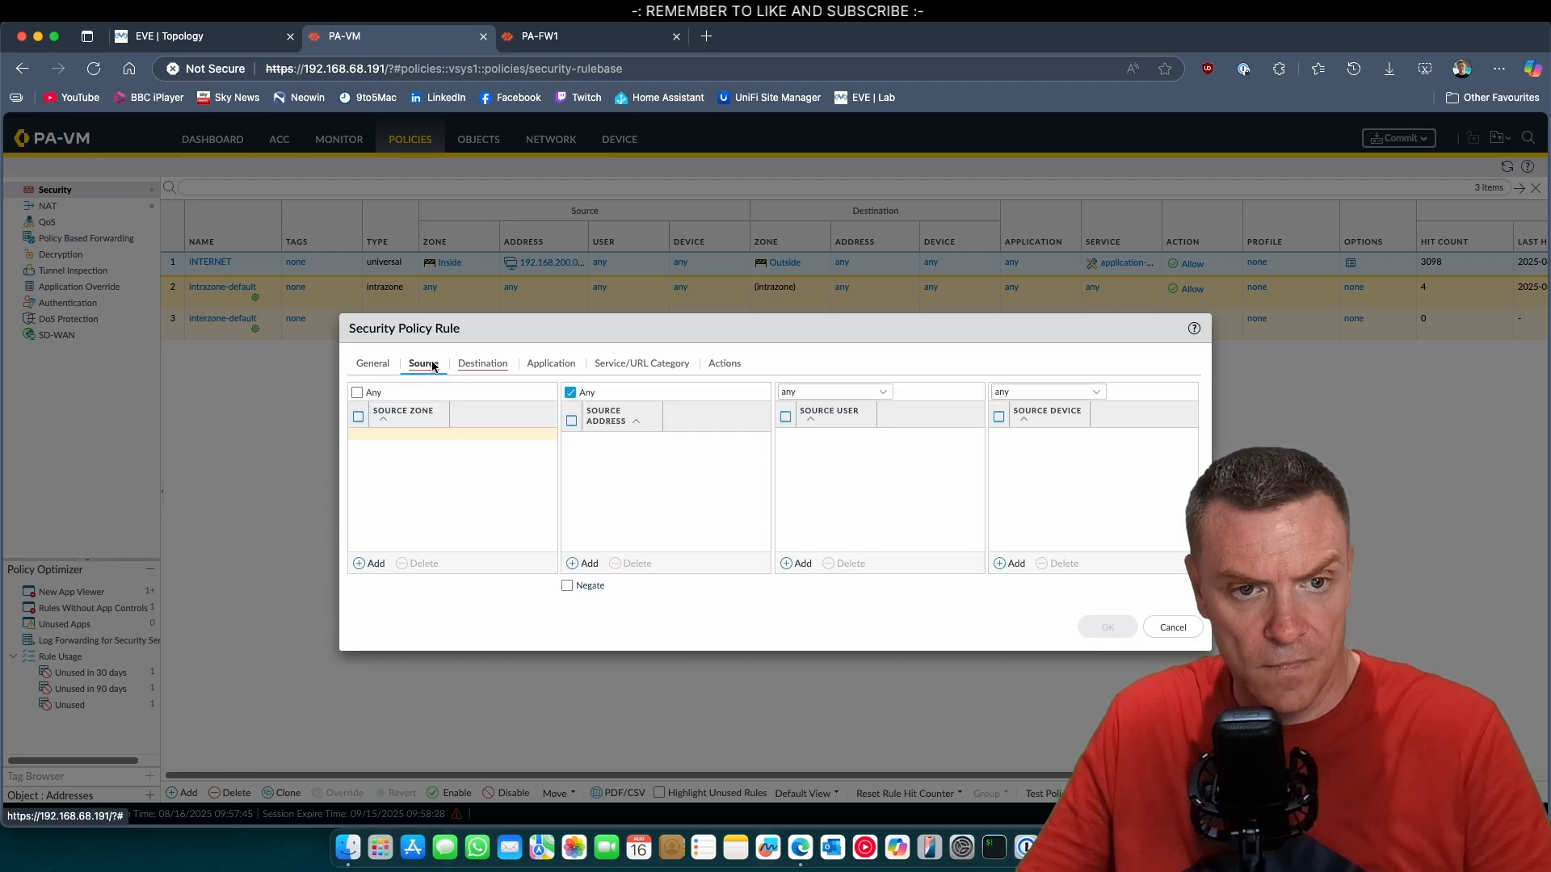
click(371, 563)
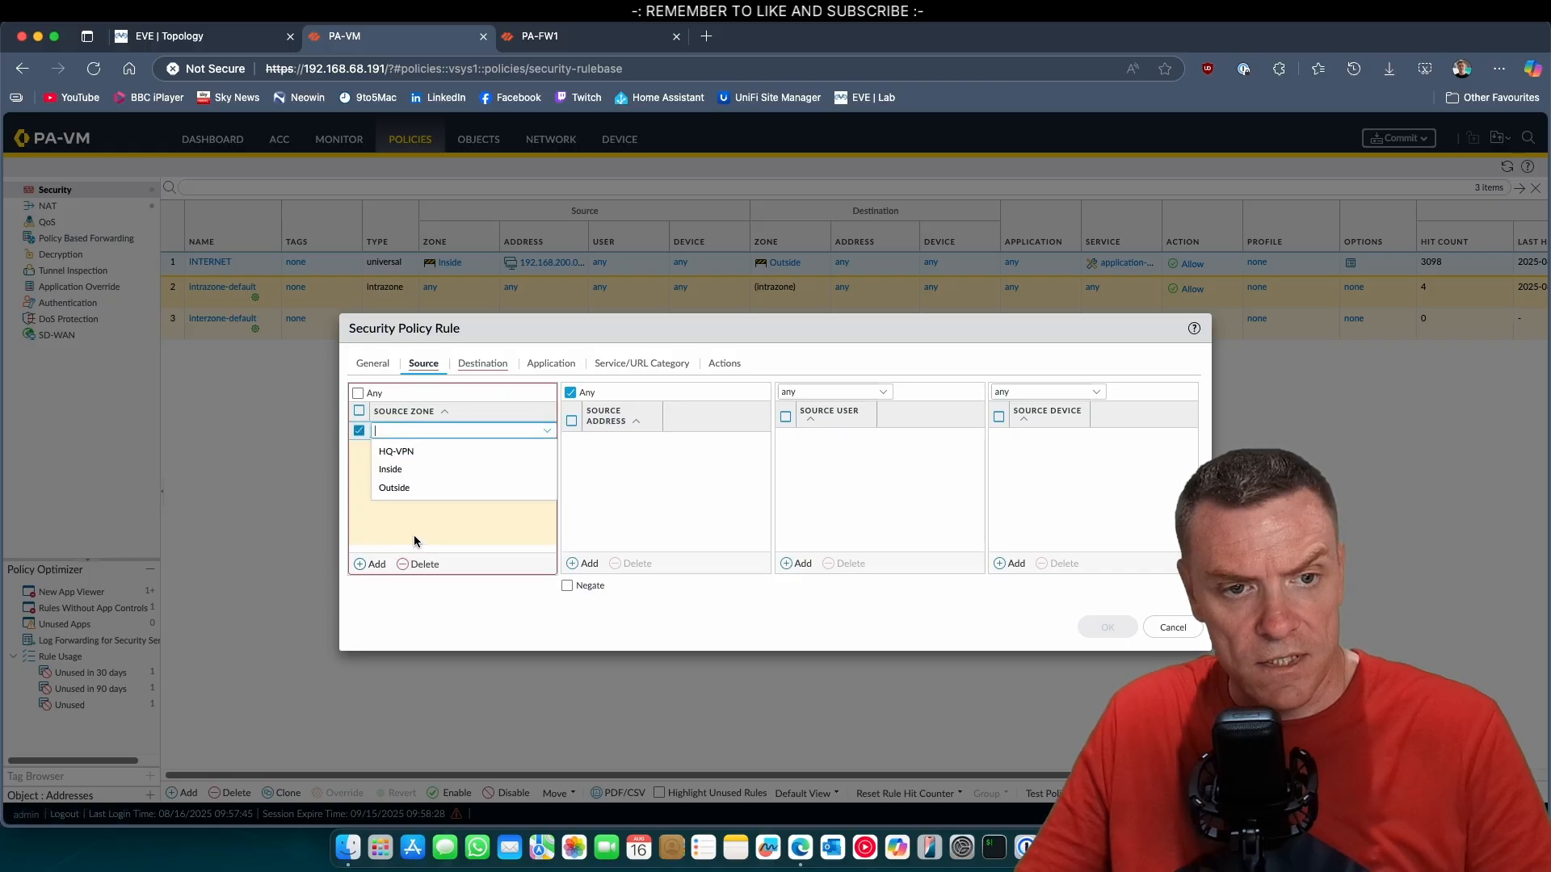
click(420, 477)
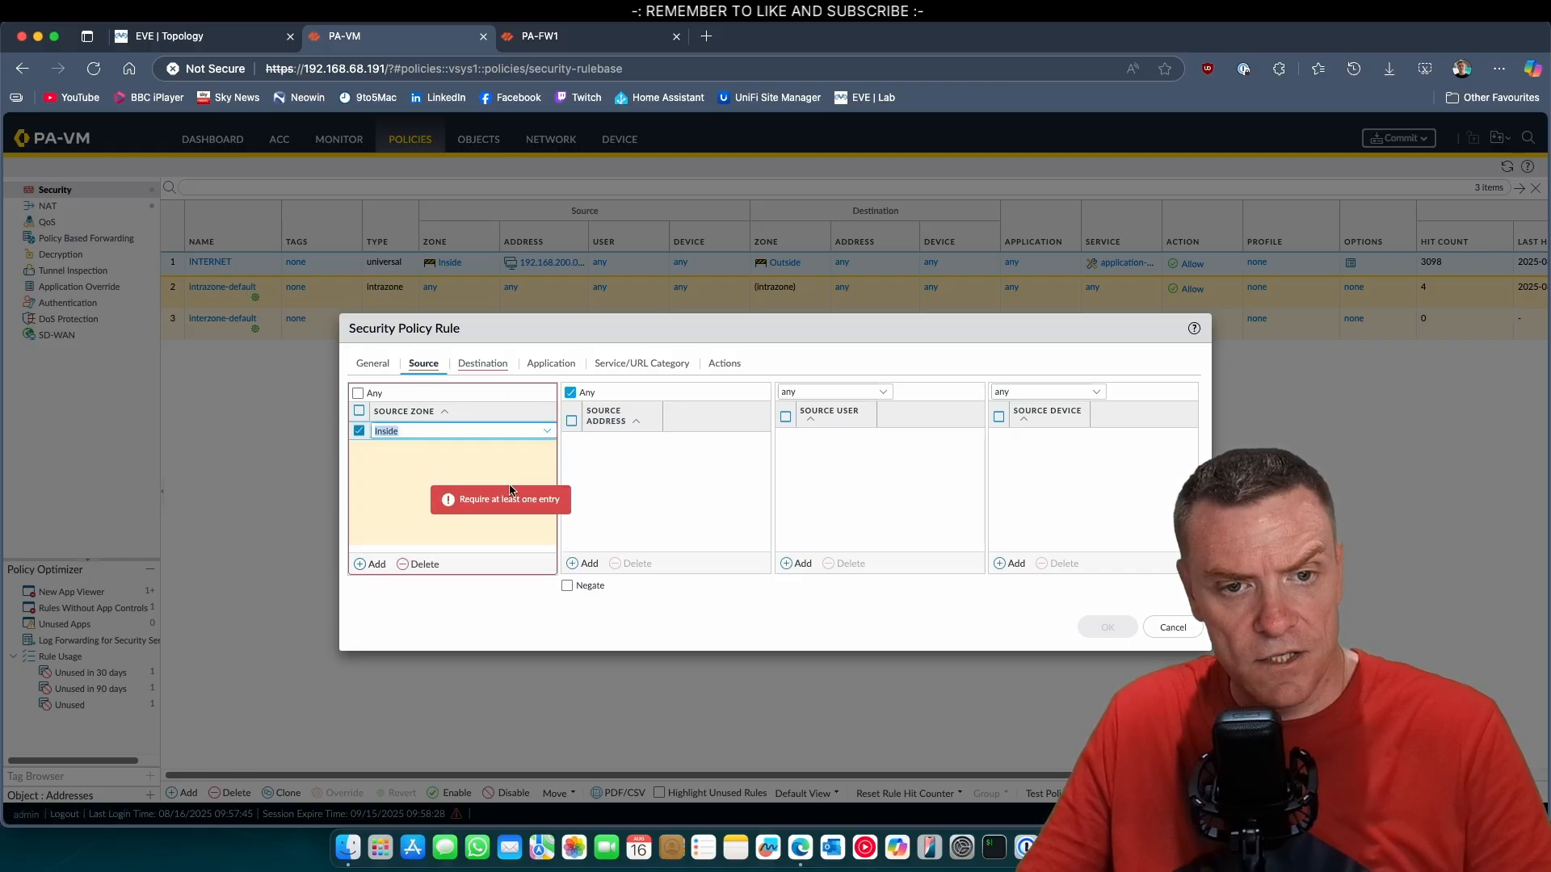
click(583, 563)
text(192)
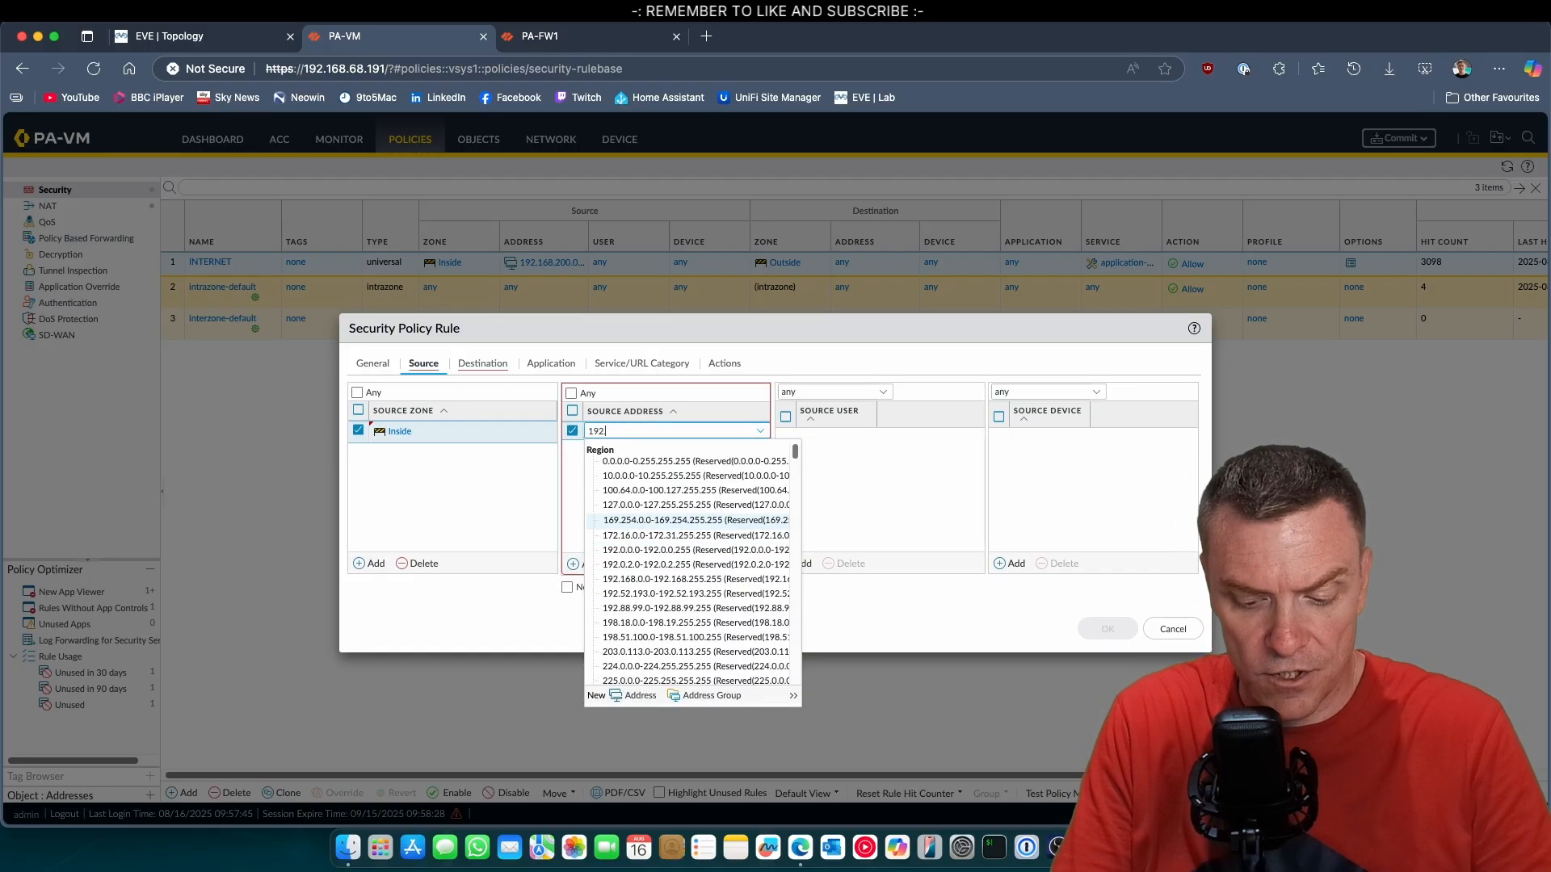
text(.168.2)
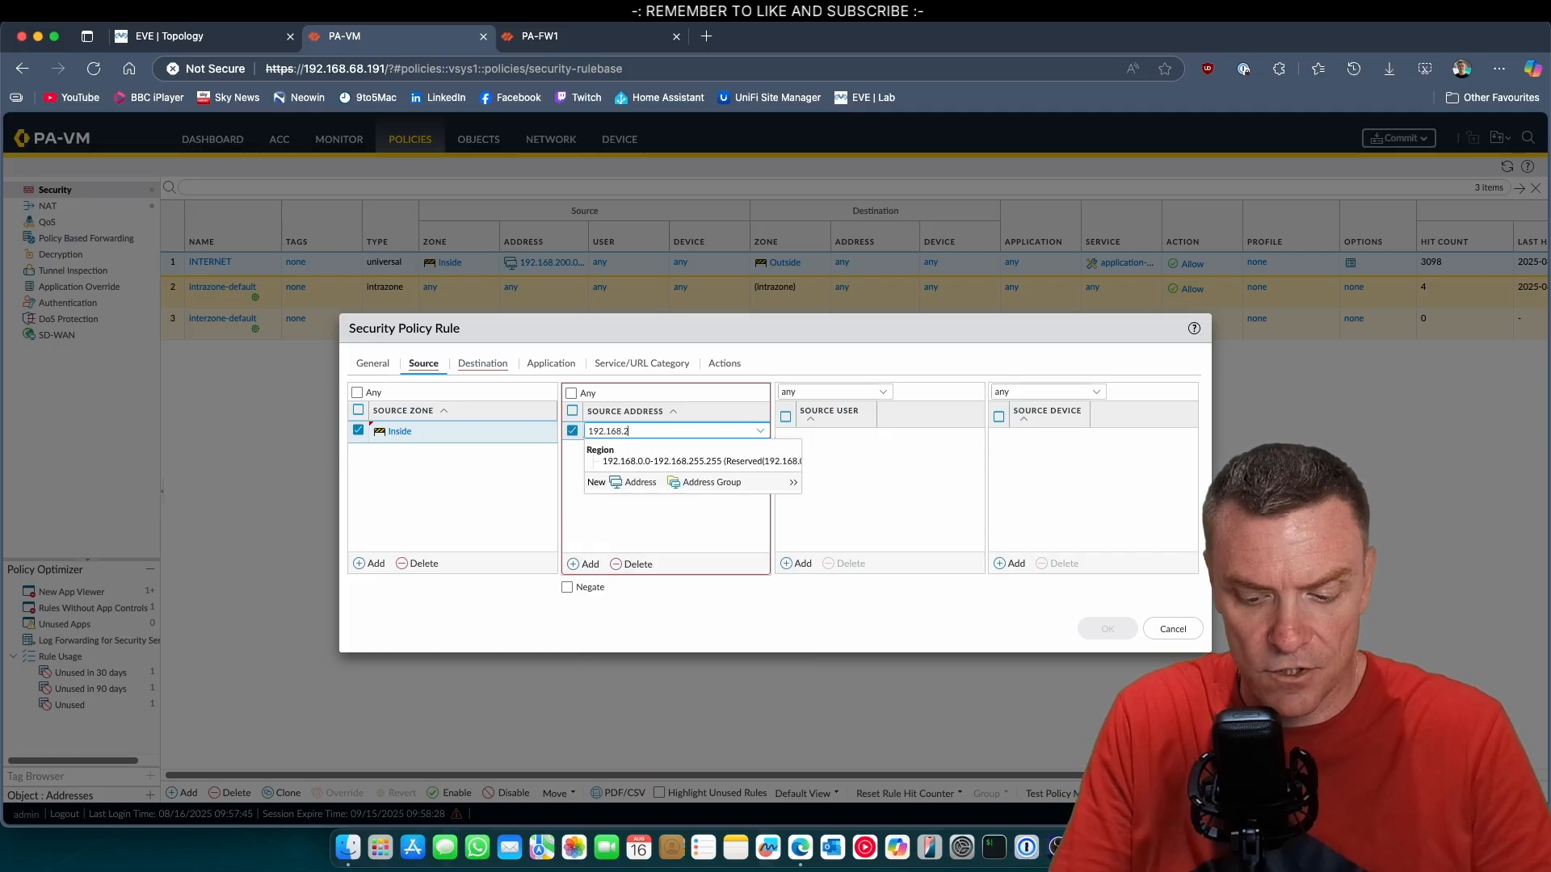
text(00.0/24)
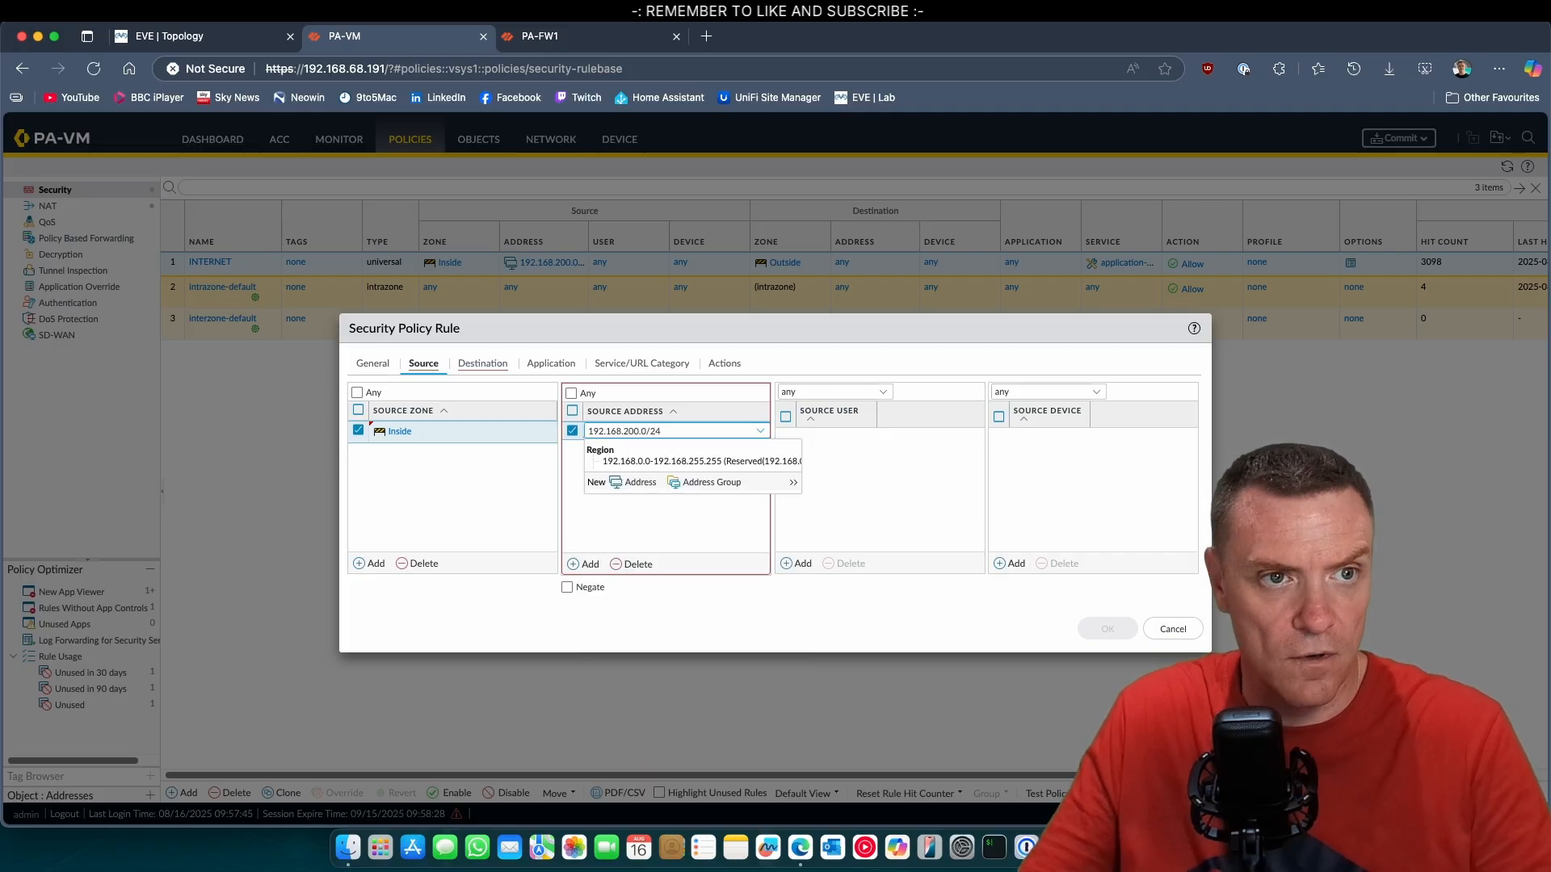
key(Return)
click(166, 35)
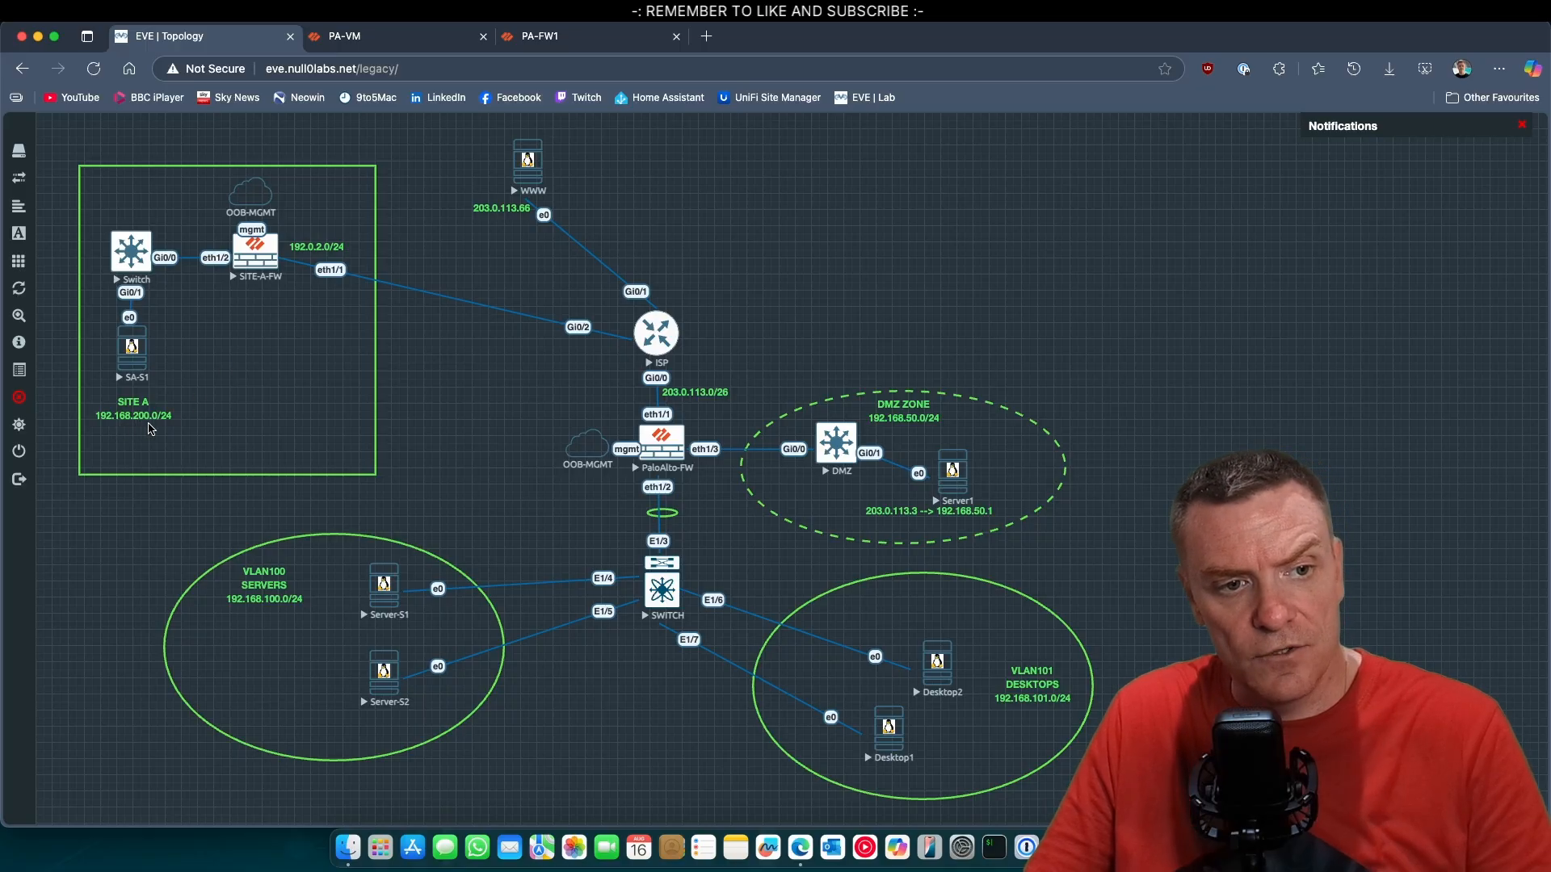
click(420, 40)
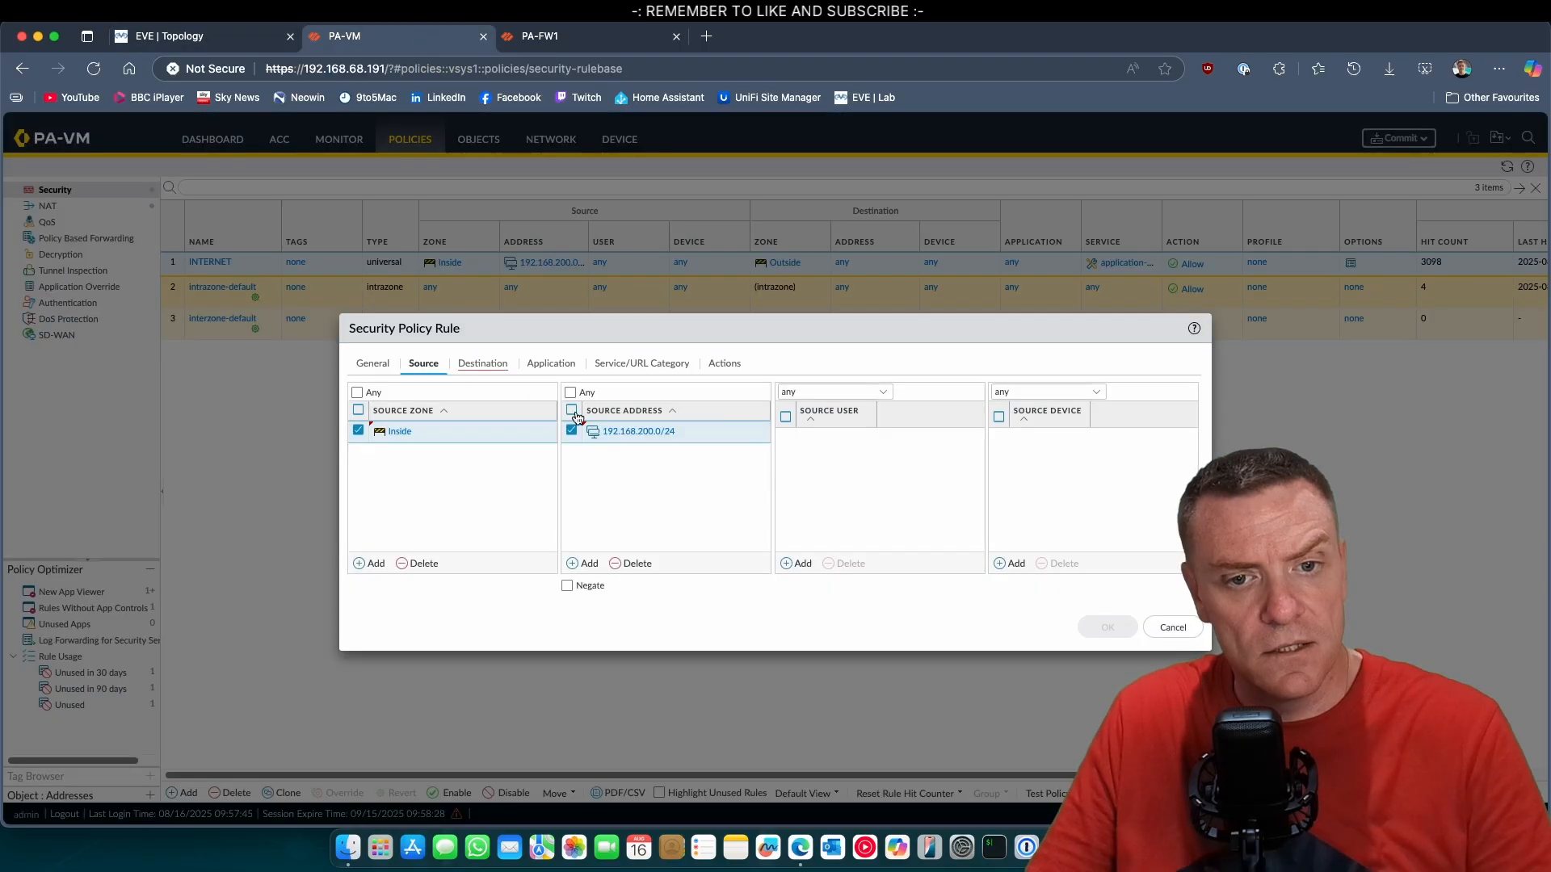
Set the rule's destination zone to HQ-VPN and its destination address to 192.168.100.0/24.
click(475, 364)
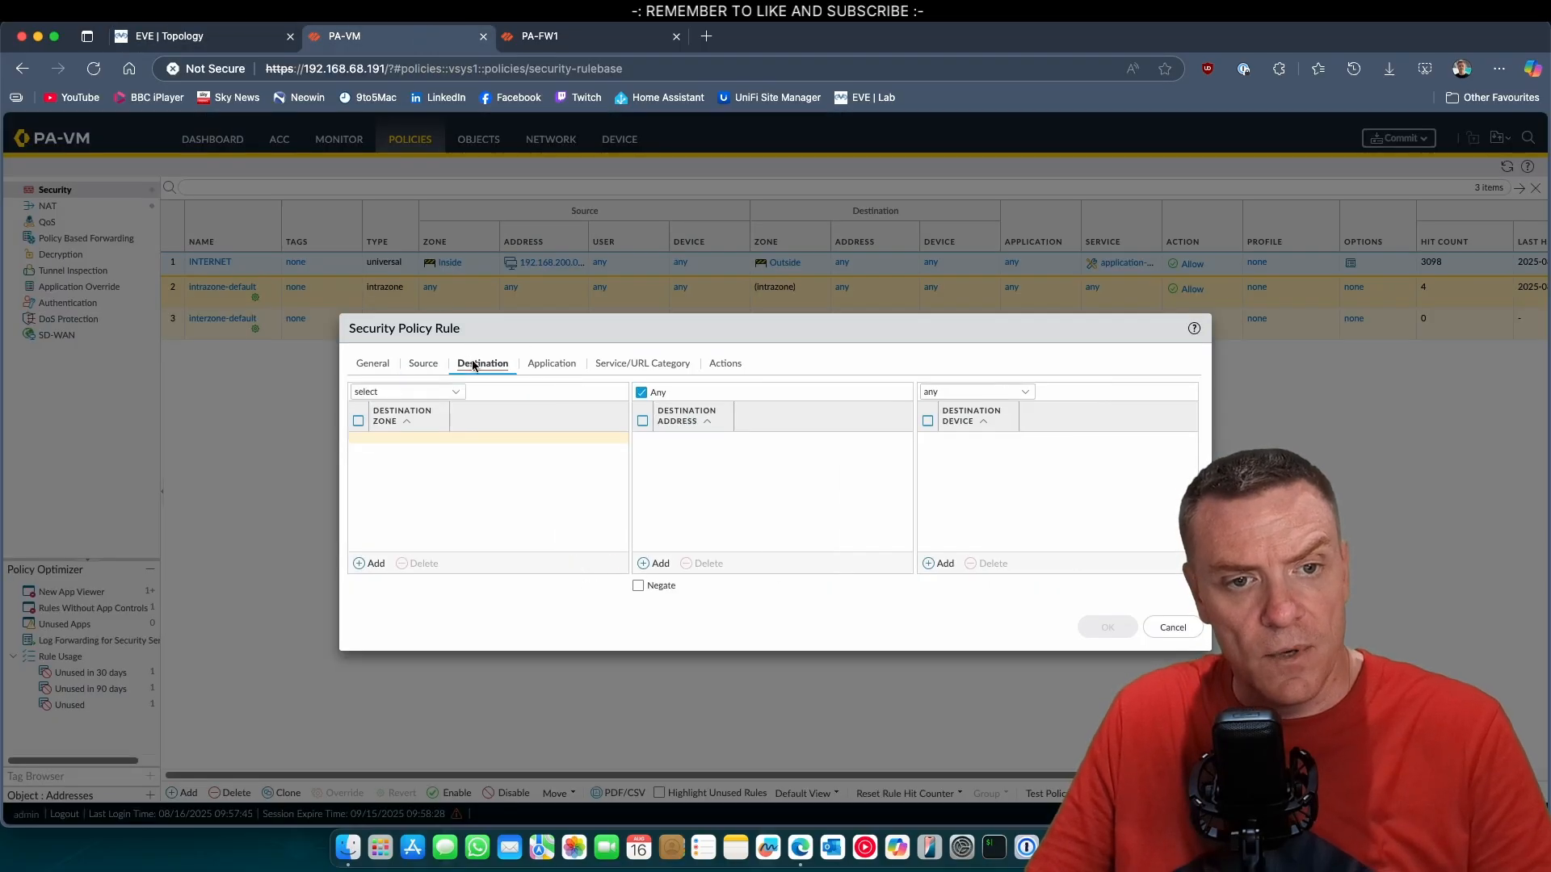
click(362, 563)
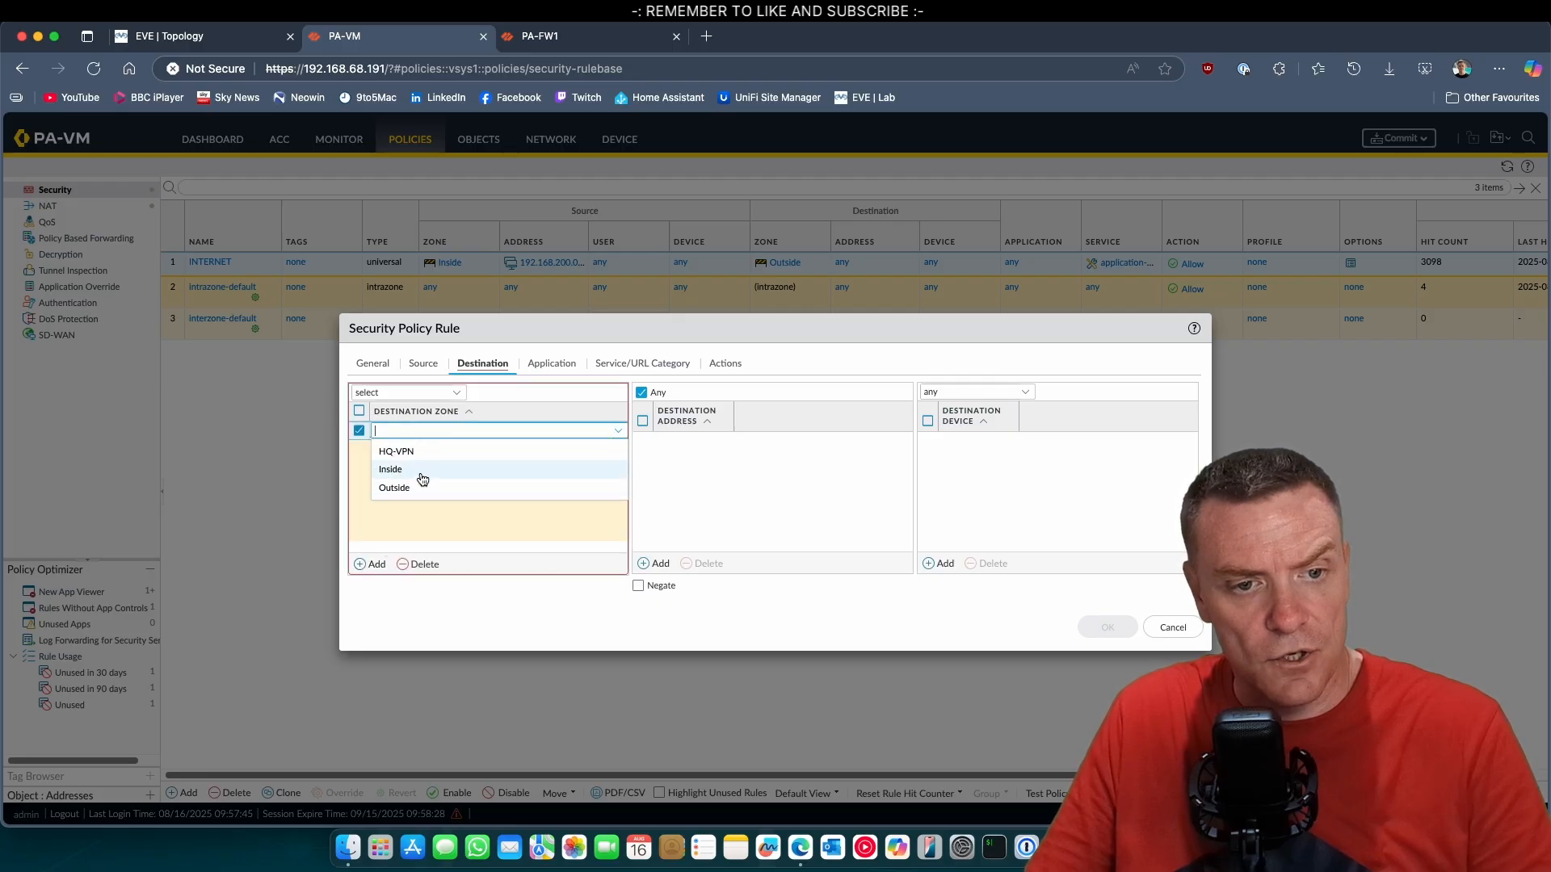
click(421, 456)
click(755, 474)
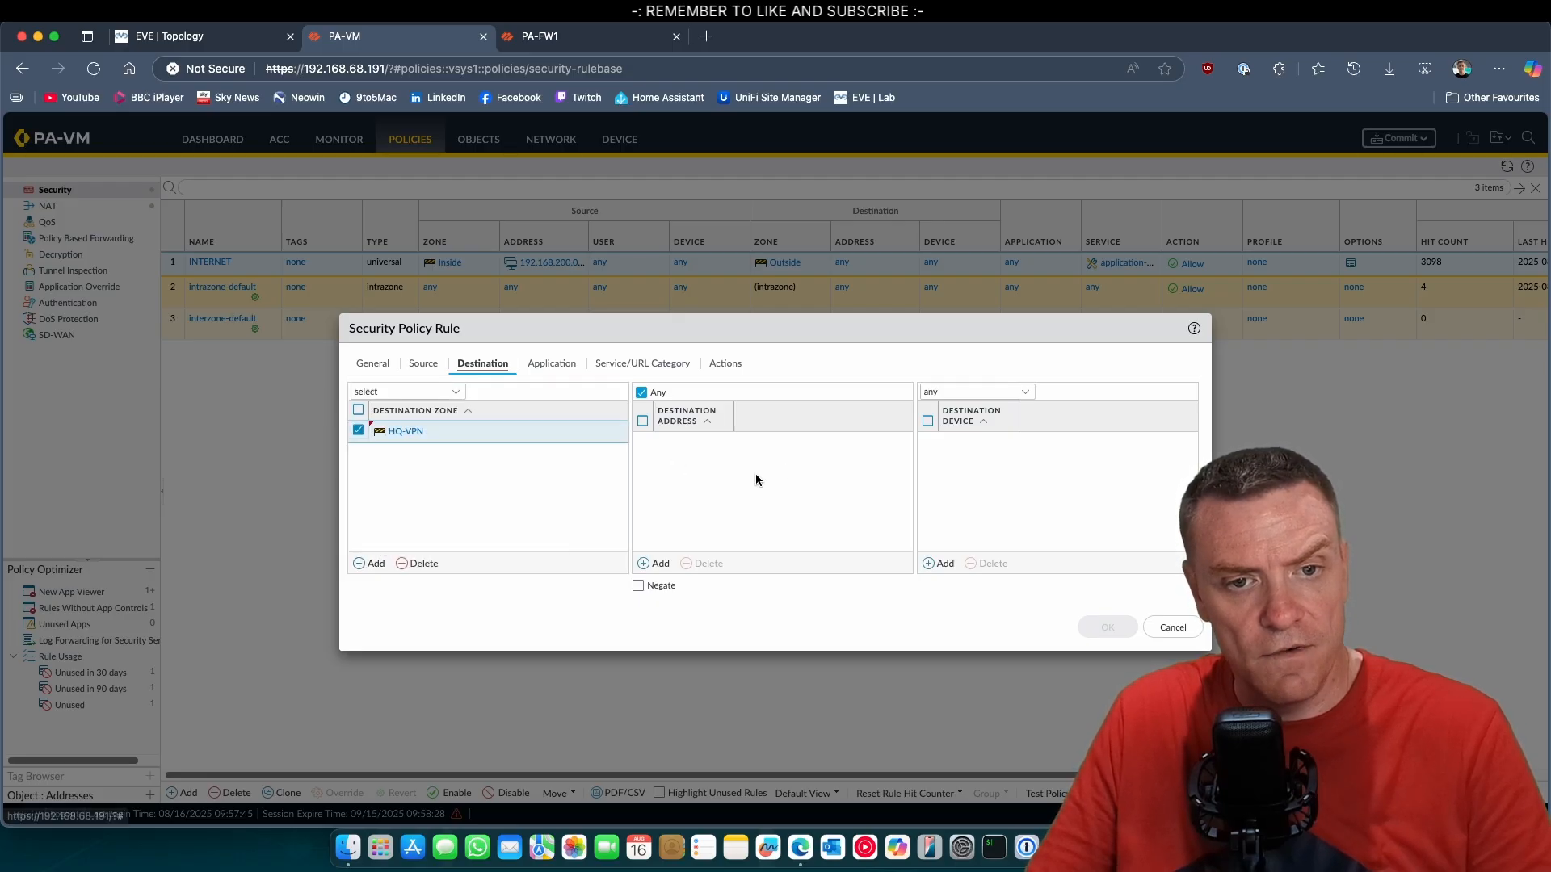
click(660, 563)
text(19)
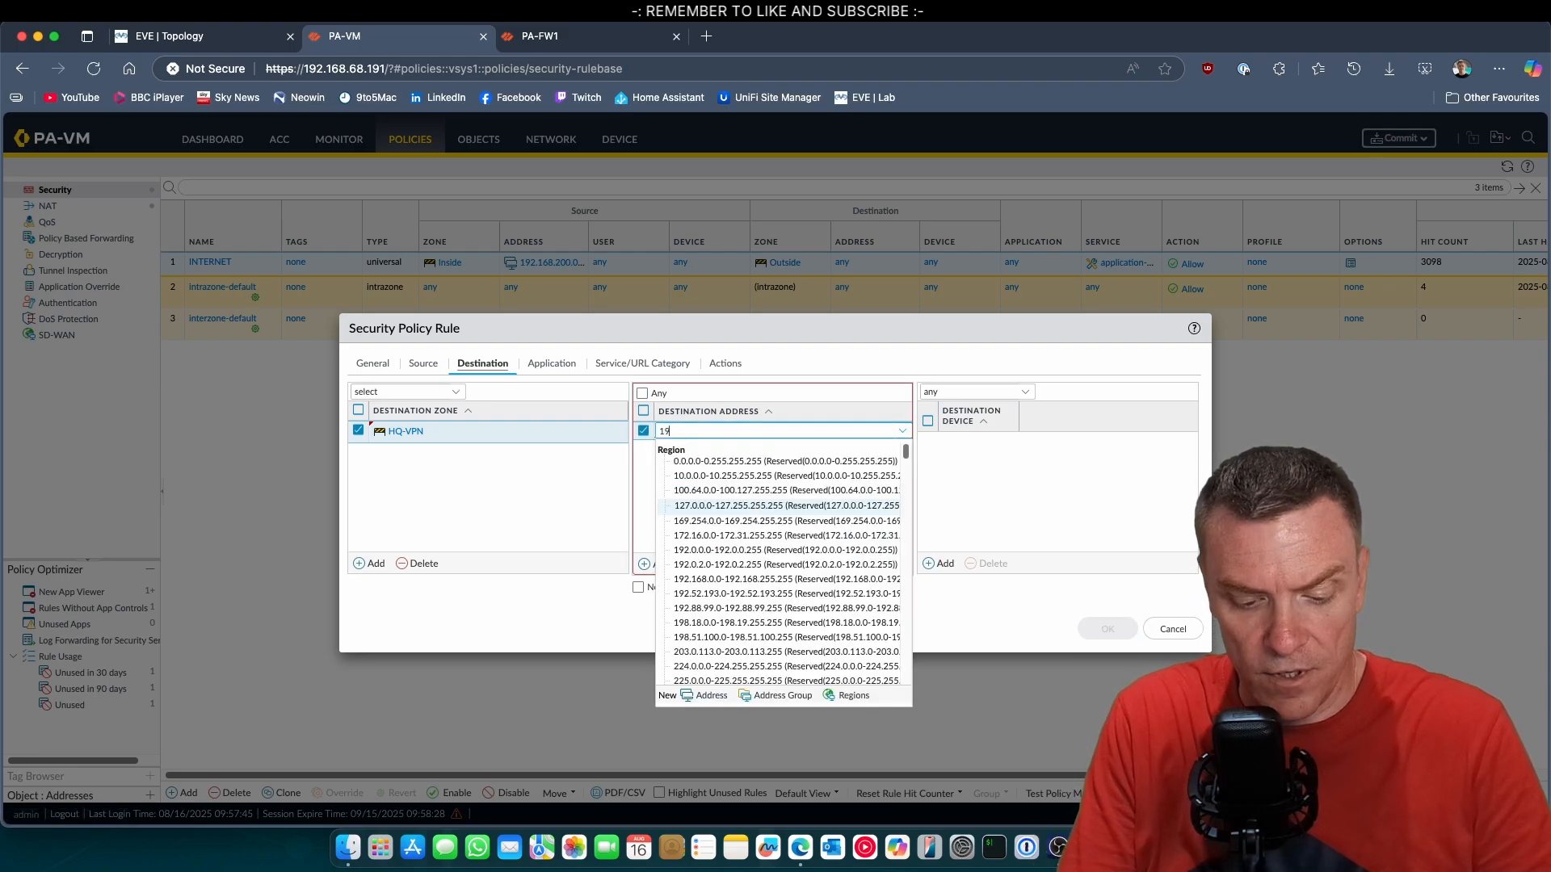
text(2.168.100.0/24)
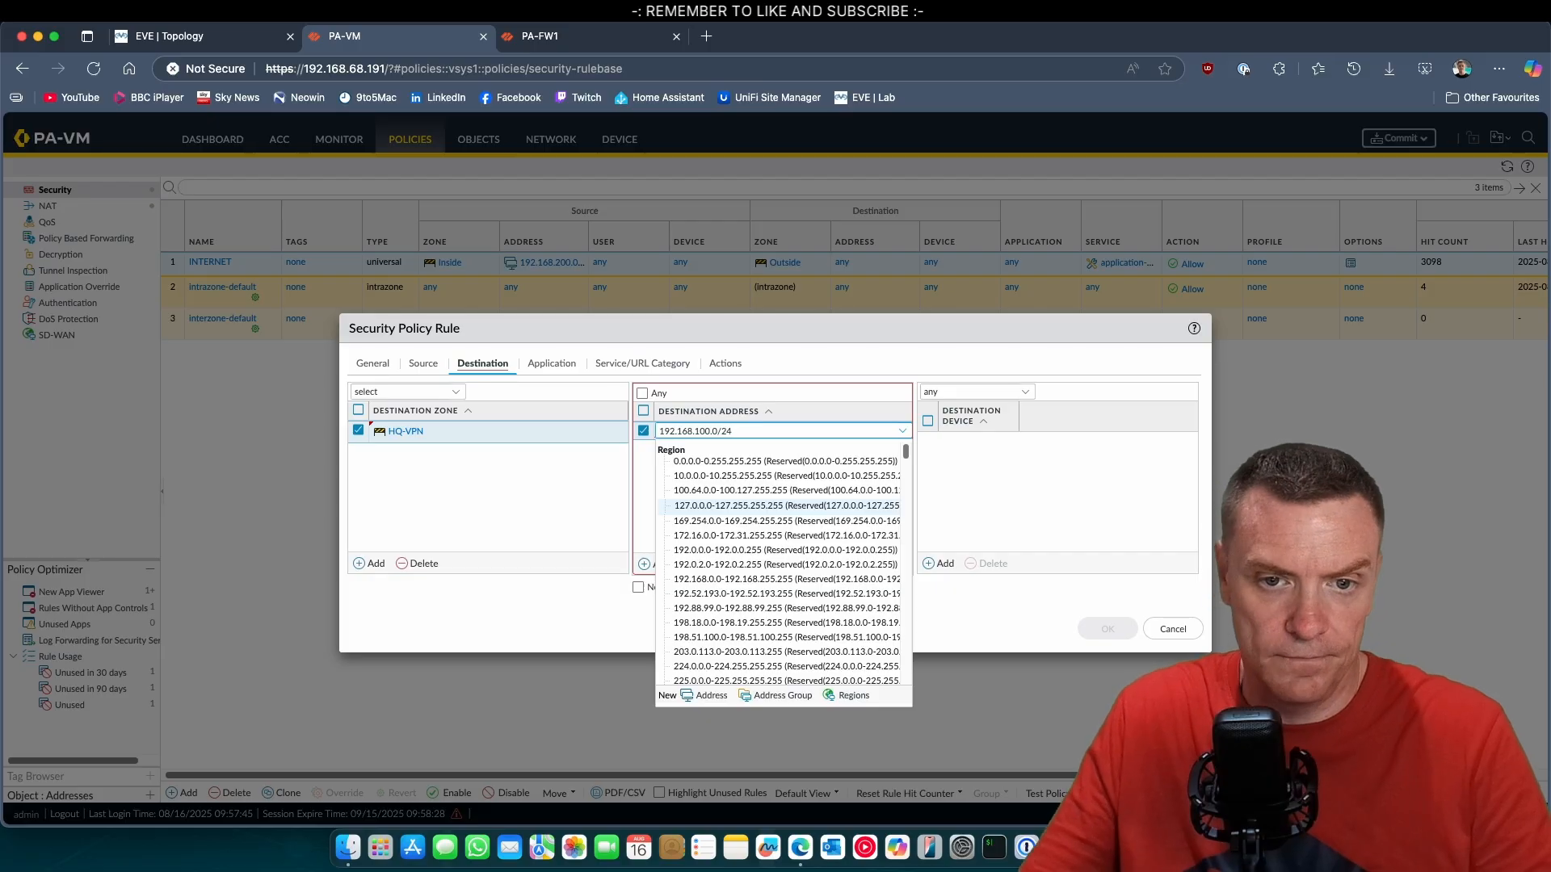
click(1074, 526)
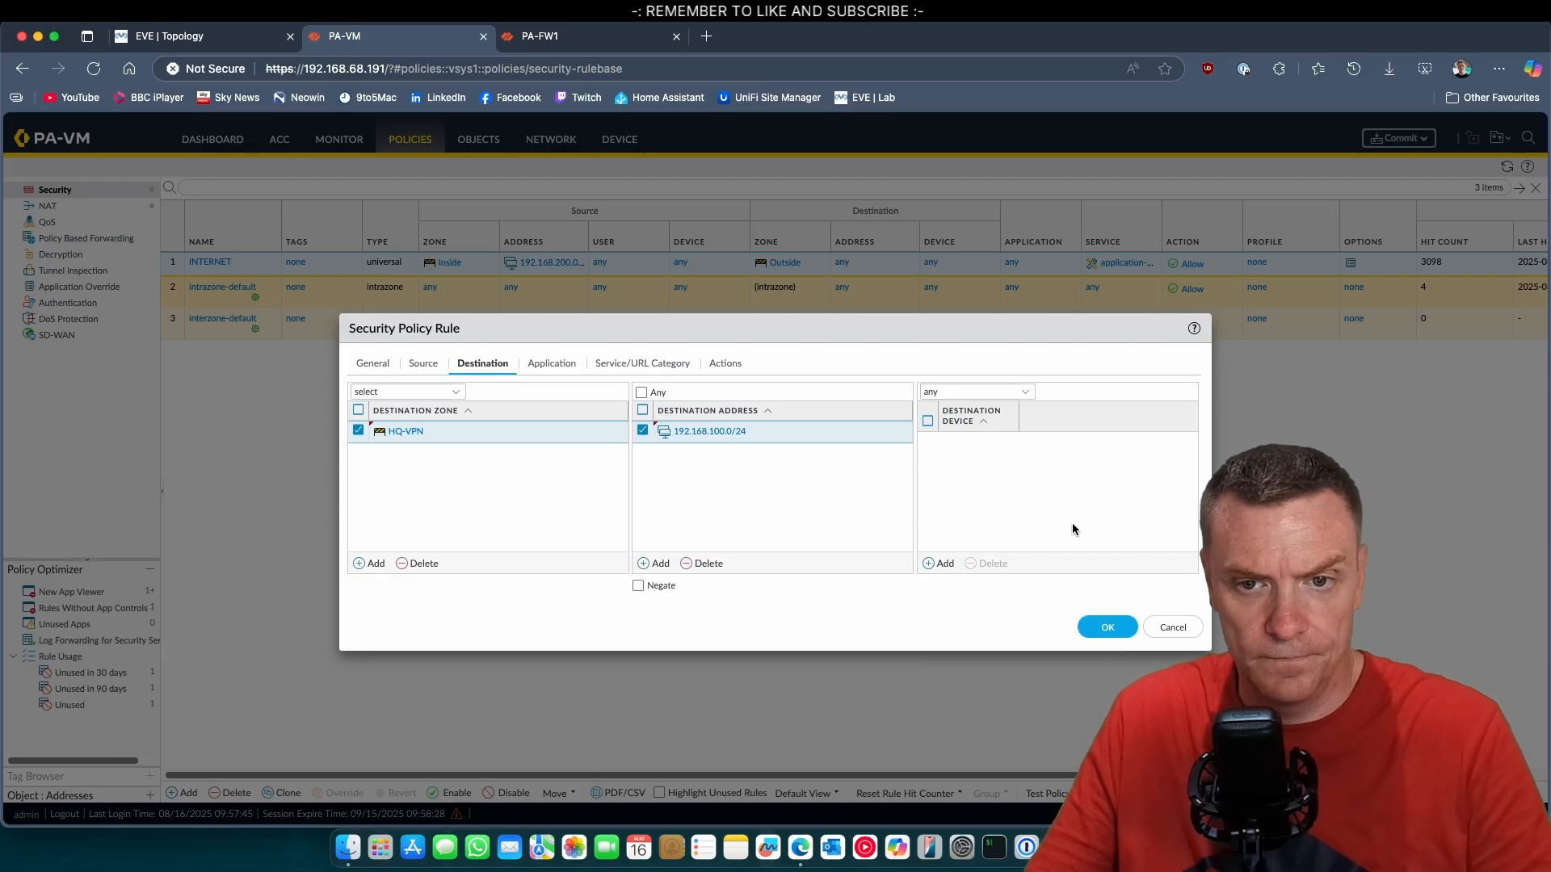
Review the SITEA-TO-HQ rule's application, service, action and general settings, and save the rule.
click(538, 367)
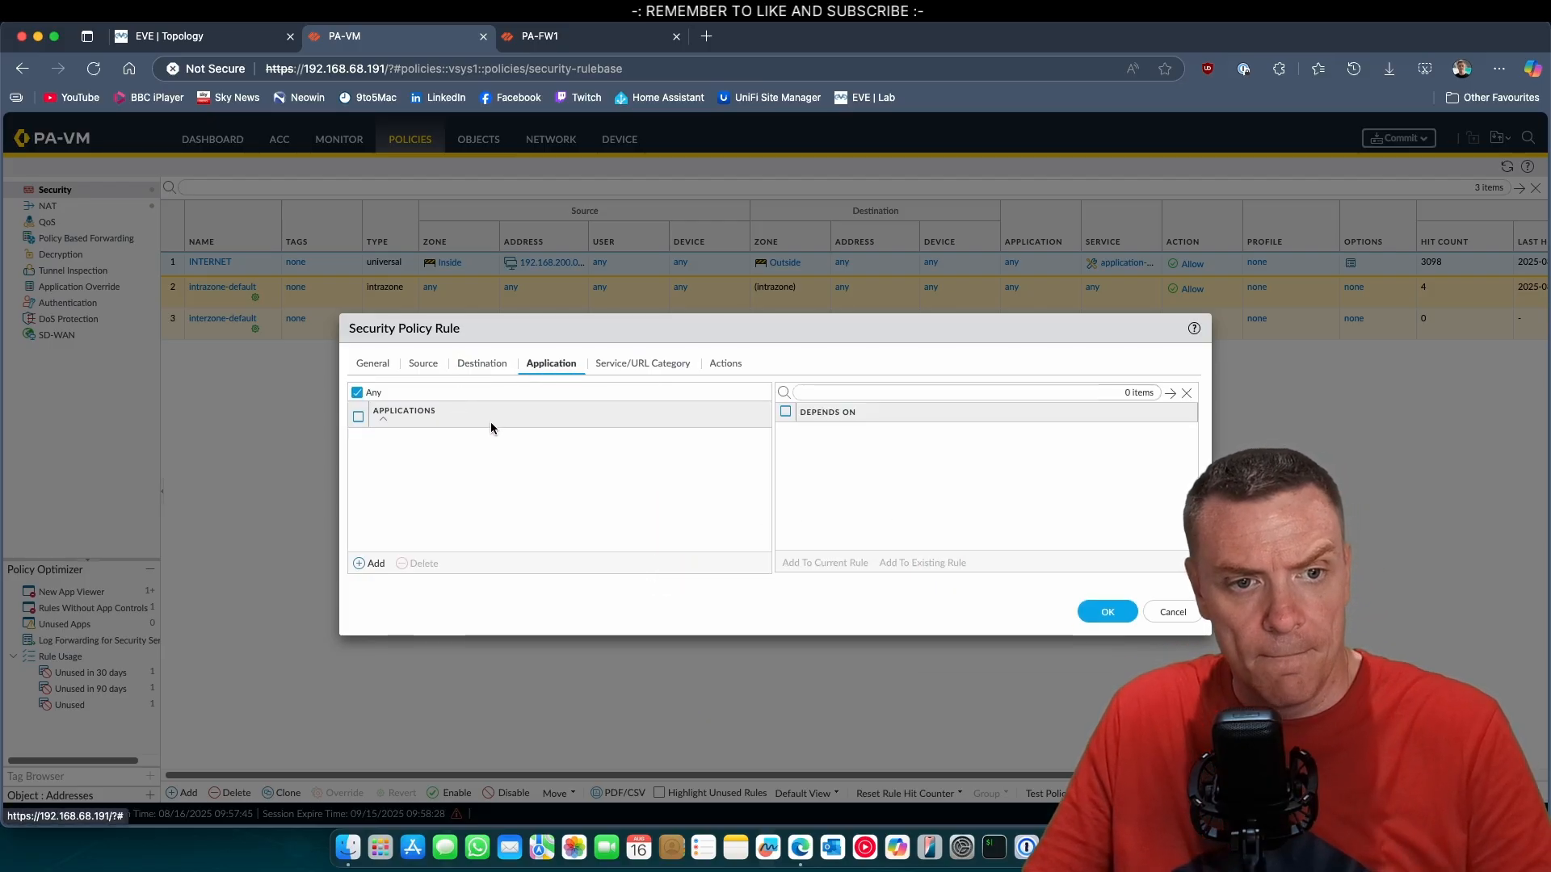
click(606, 373)
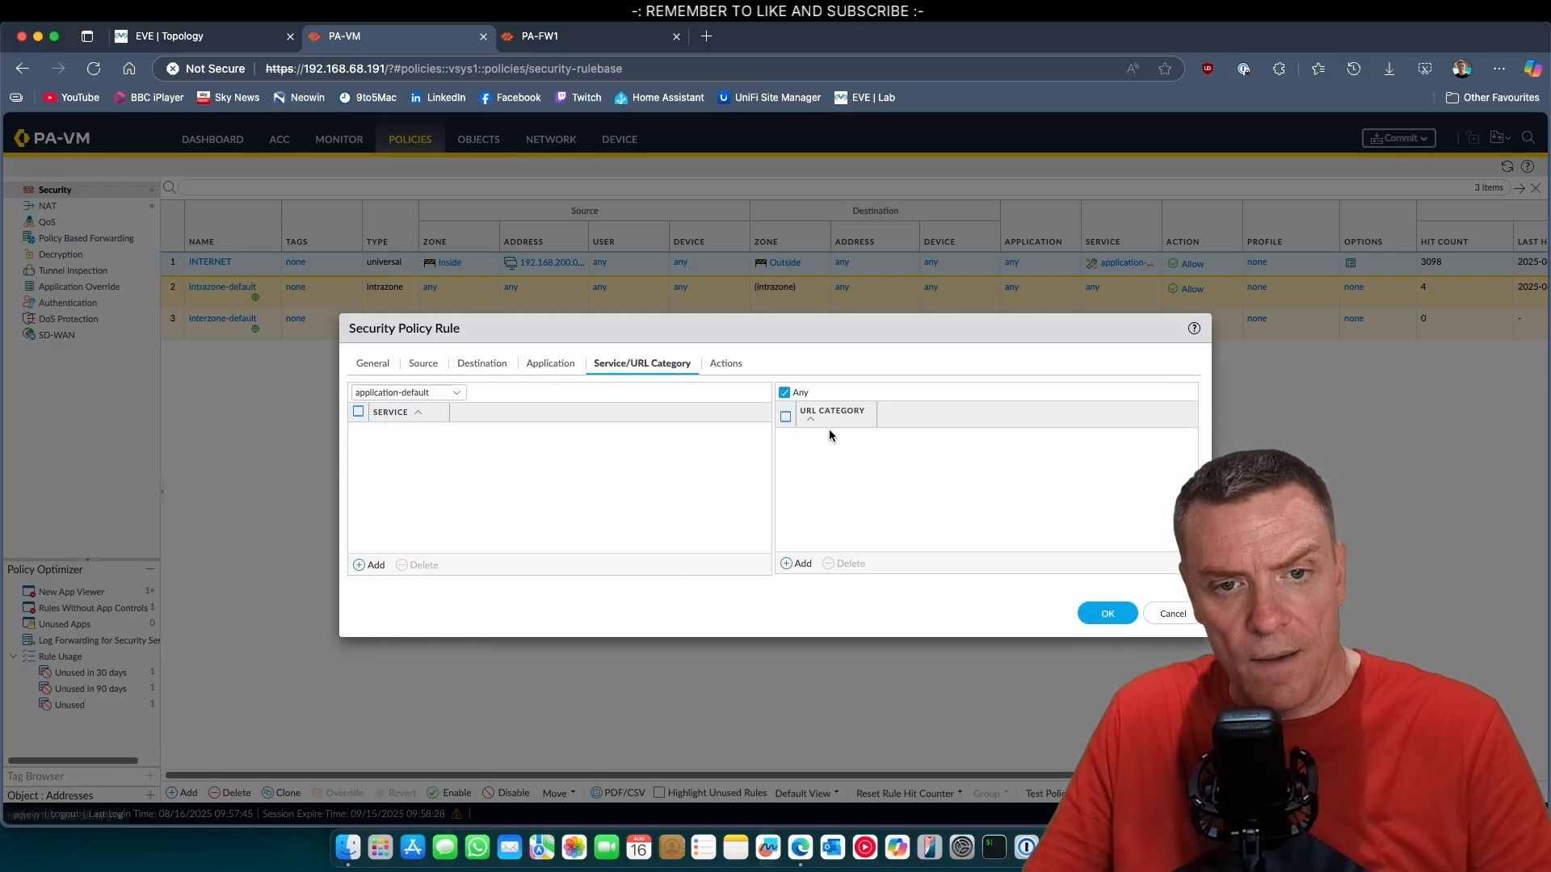
click(726, 365)
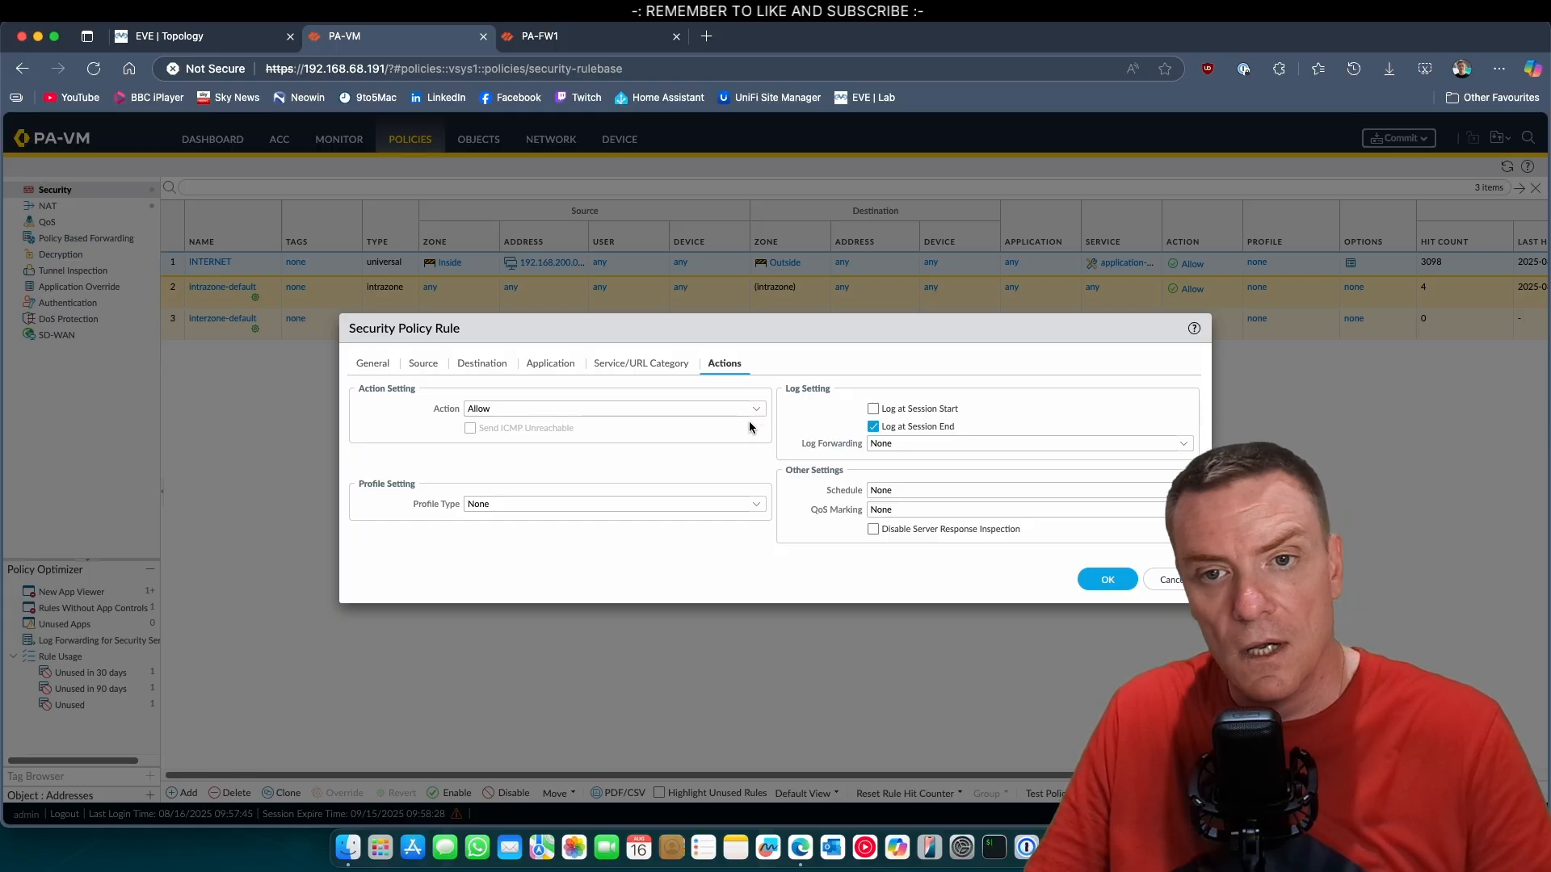
click(373, 366)
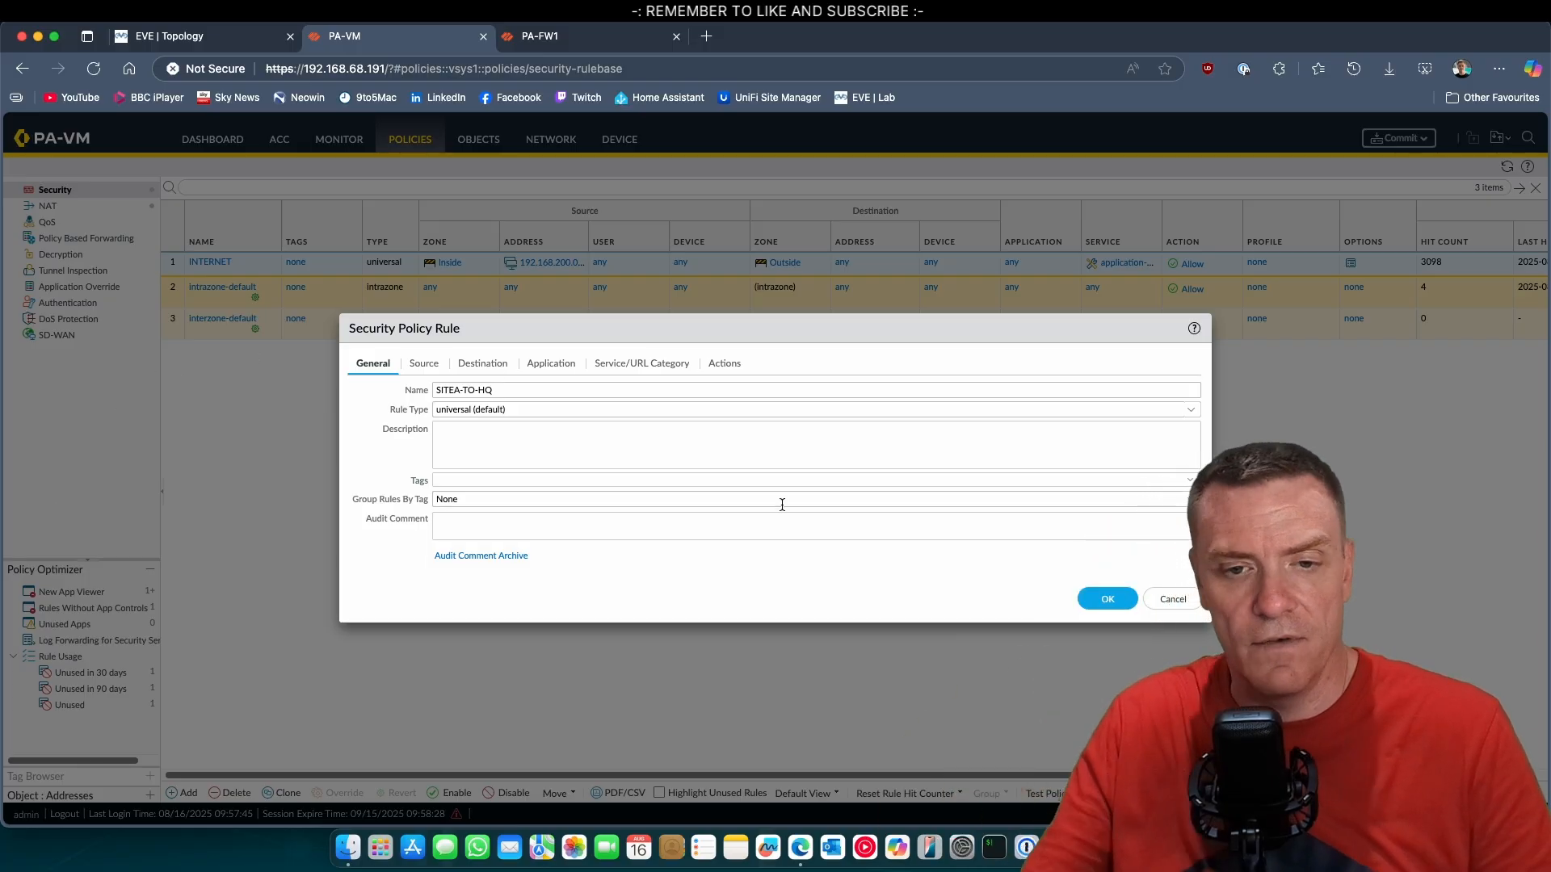
click(1111, 598)
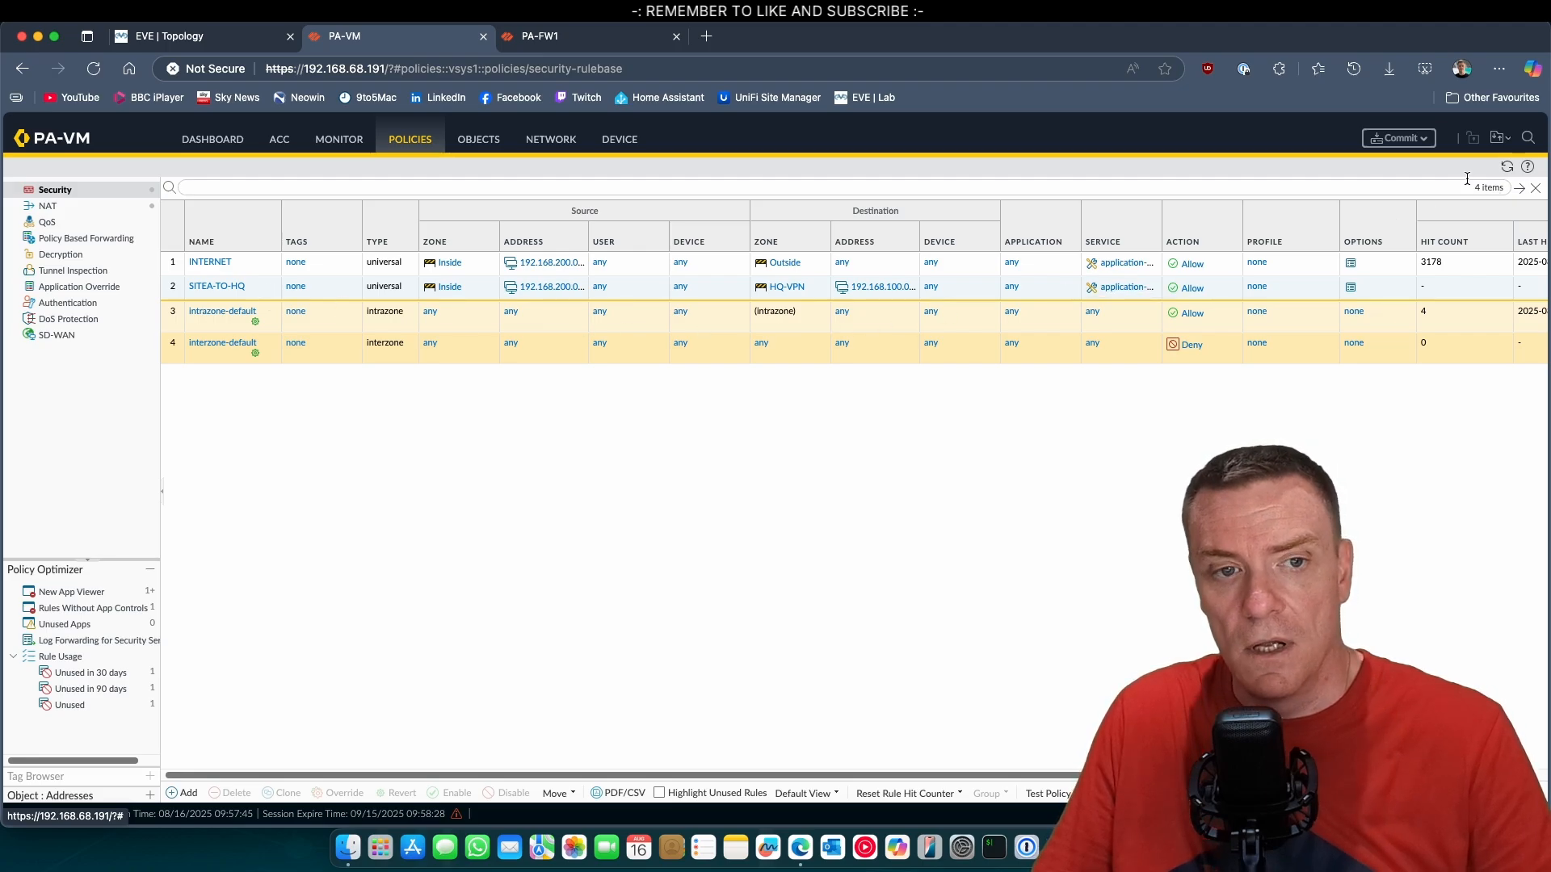
Move the SITEA-TO-HQ rule above the INTERNET rule, and commit all changes on the Site A firewall.
drag(172, 289, 174, 263)
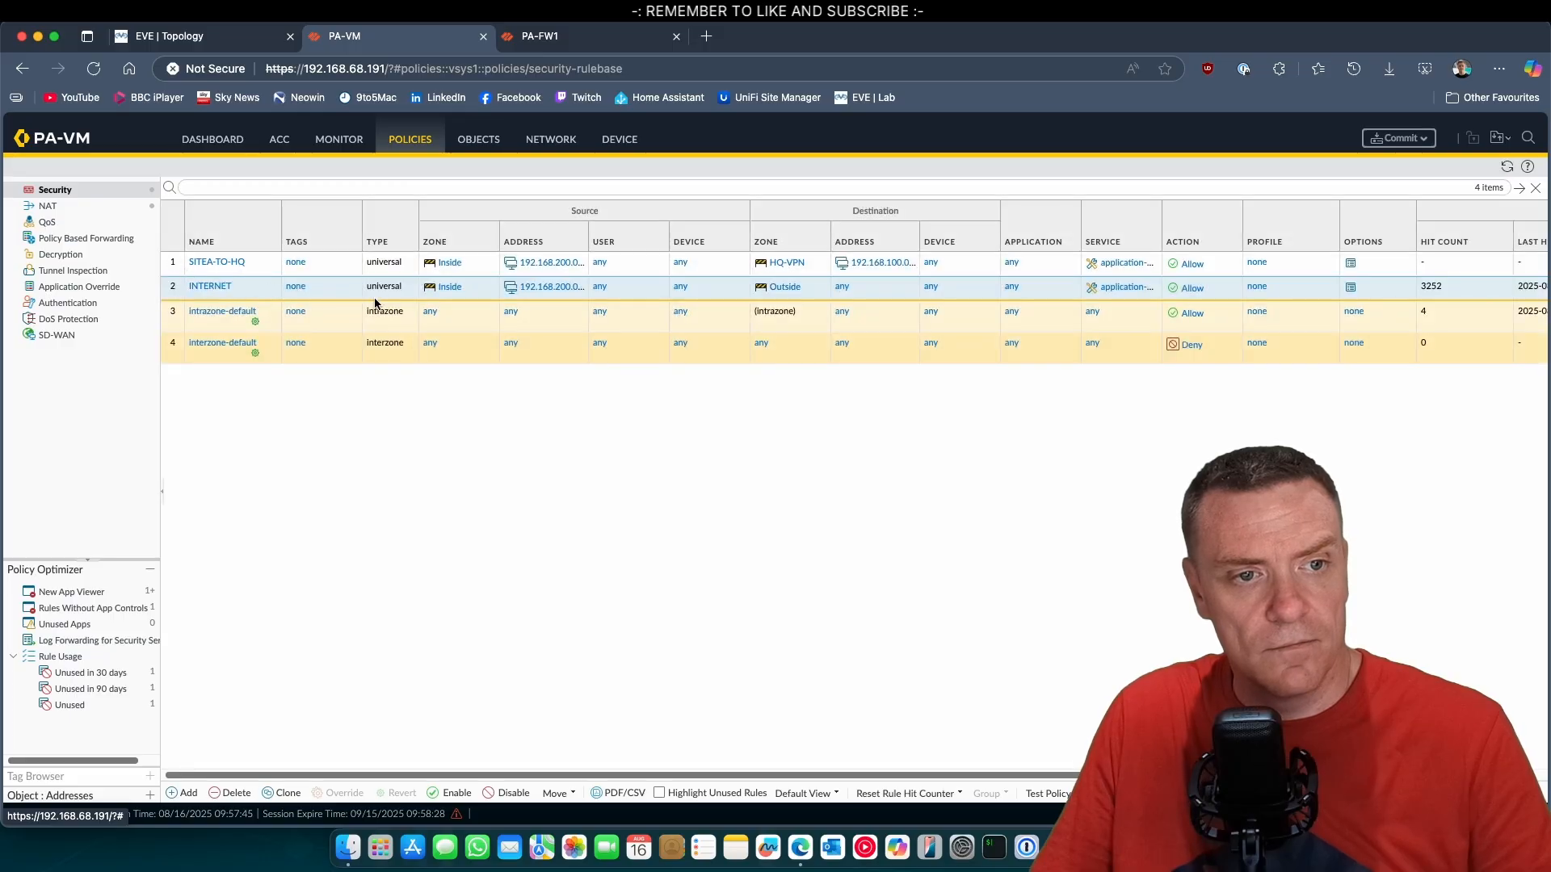
click(1396, 138)
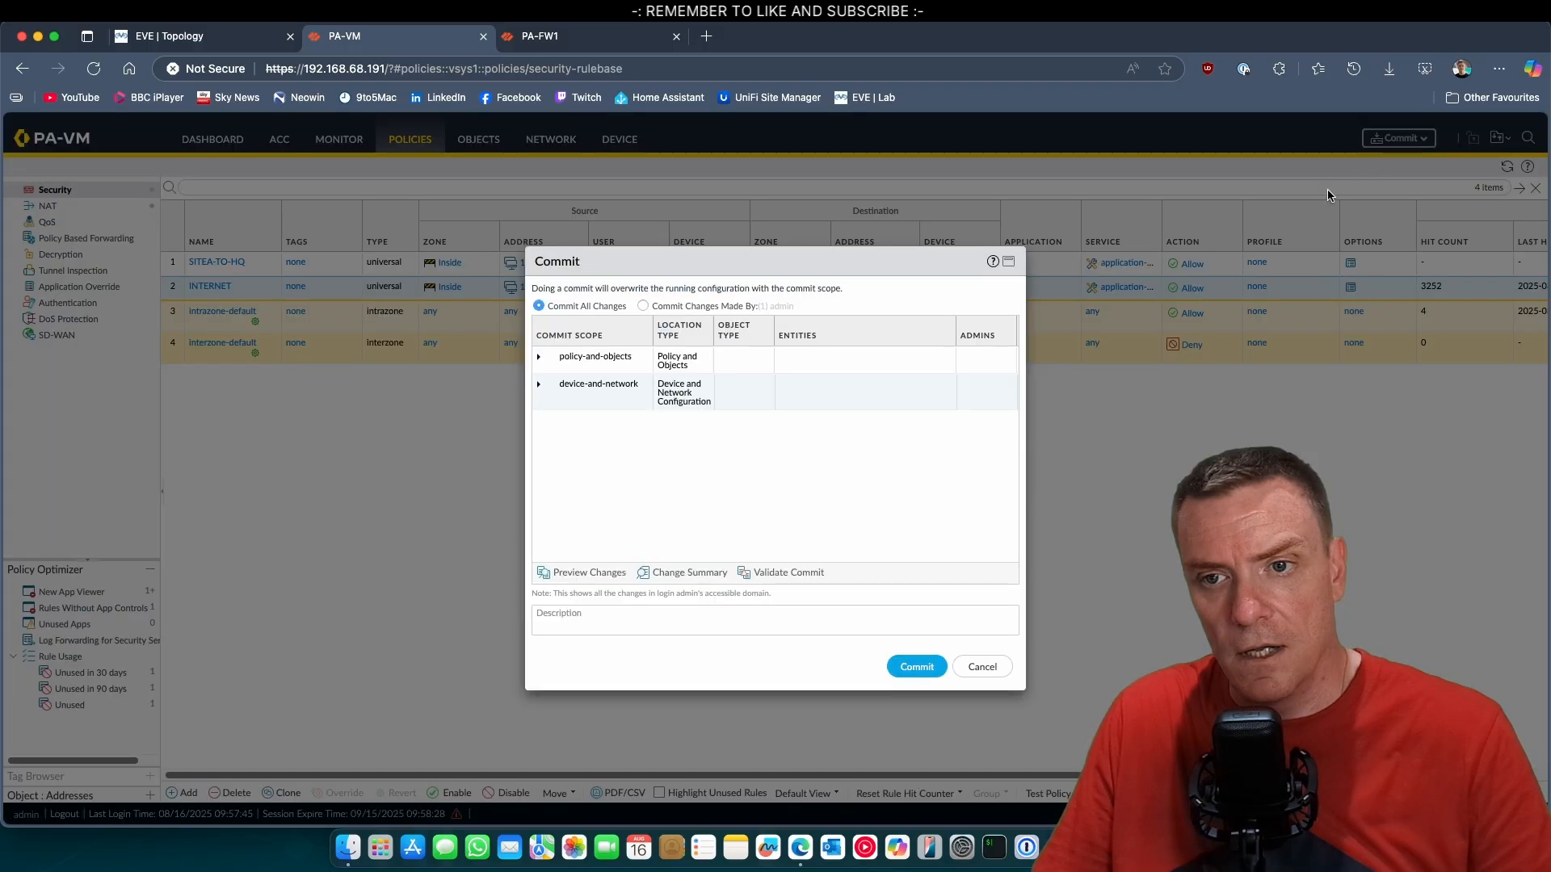
click(904, 669)
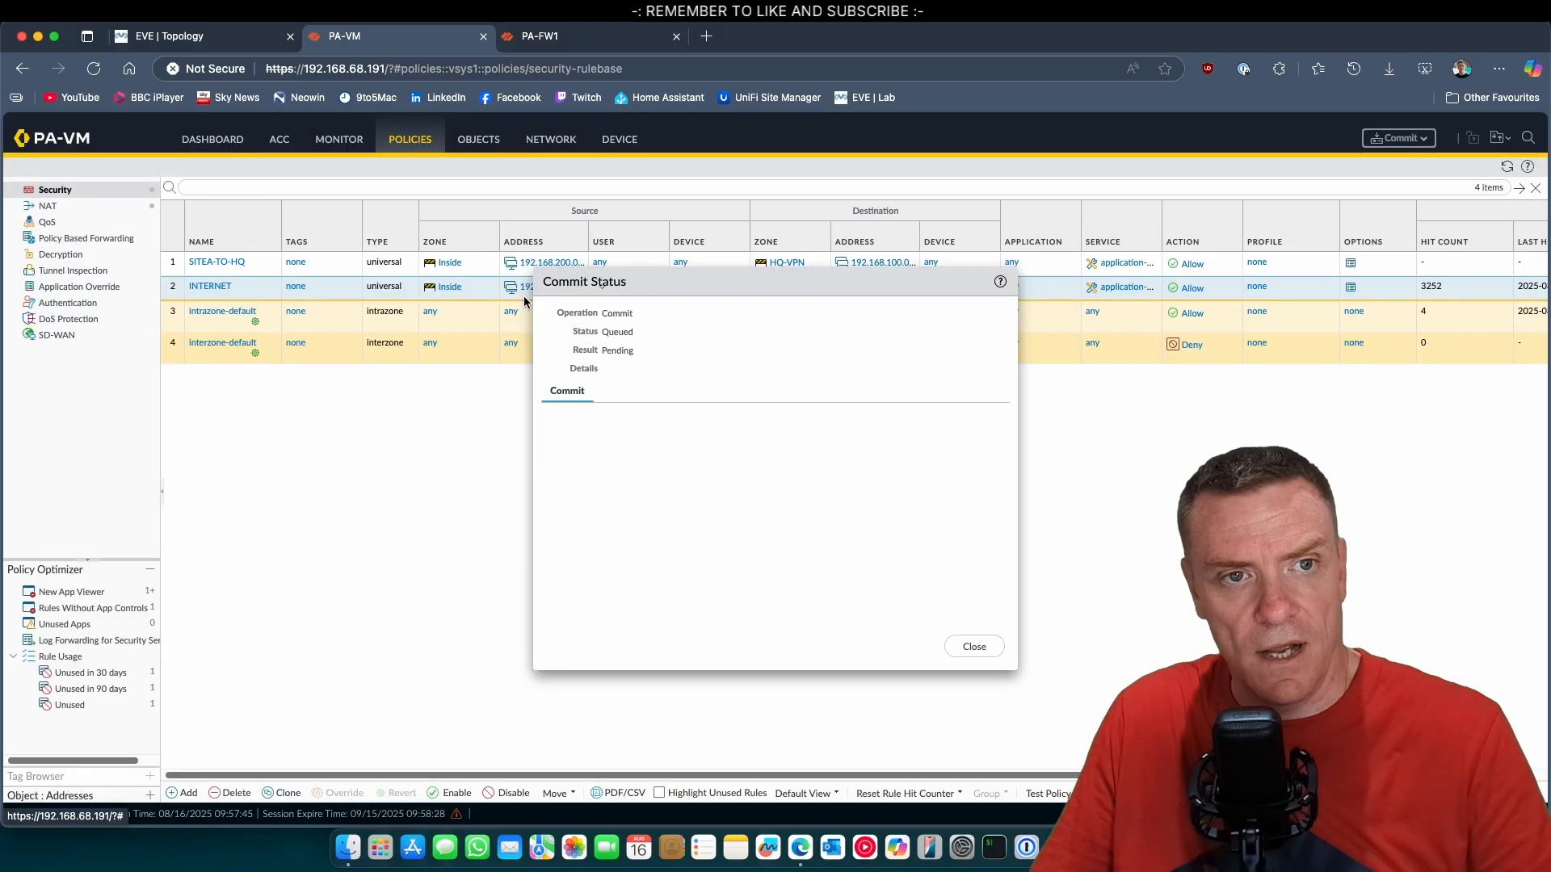
Switch to the HQ firewall (PA-FW1), consulting the EVE lab topology for the Site A and HQ networks.
click(548, 39)
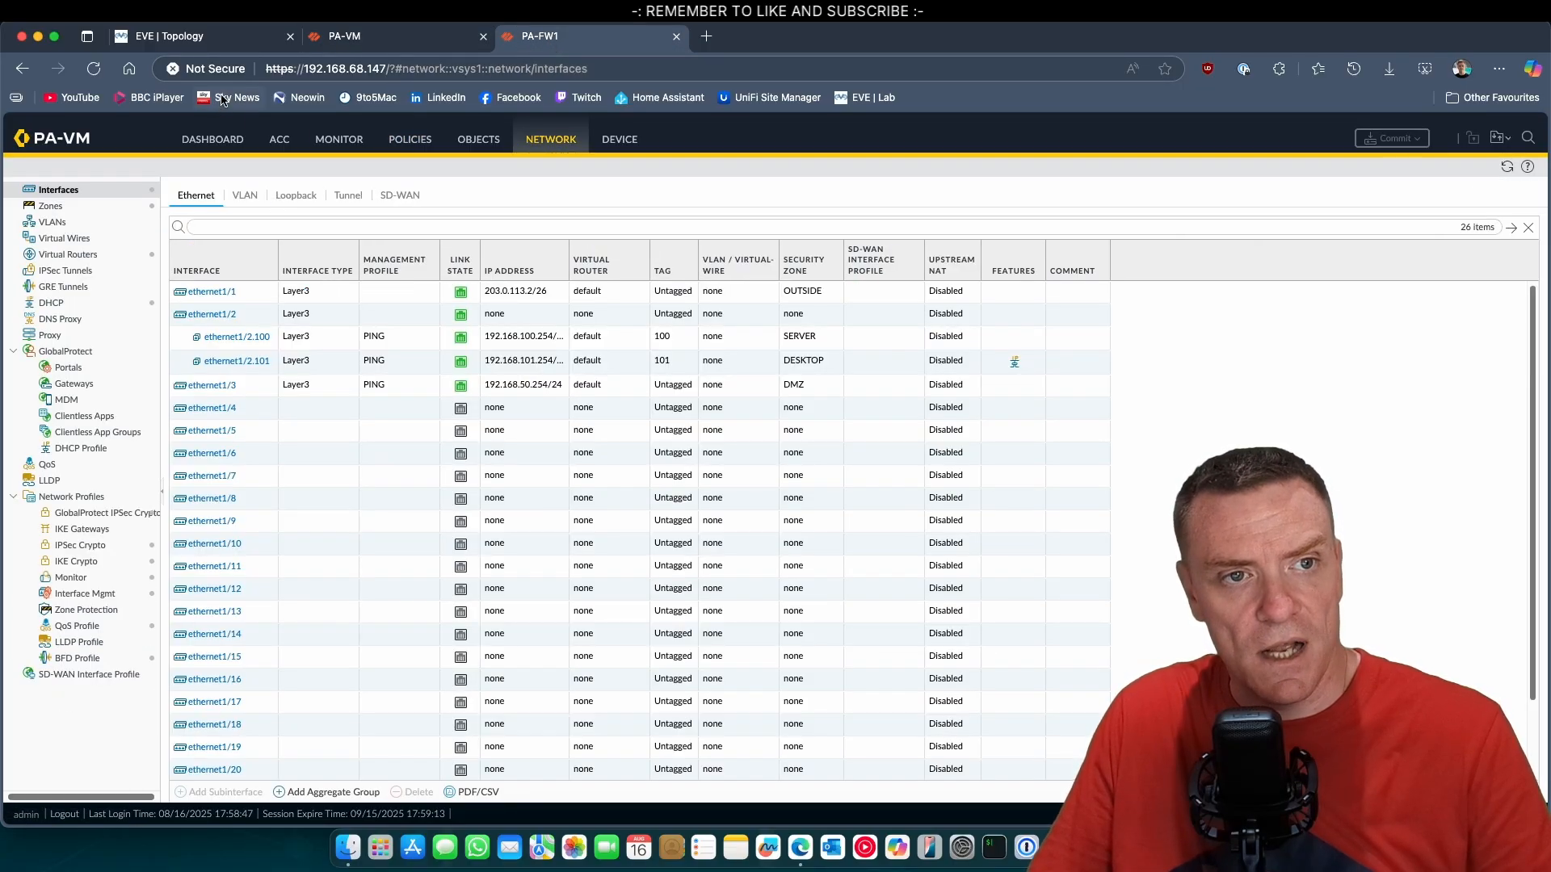
click(239, 41)
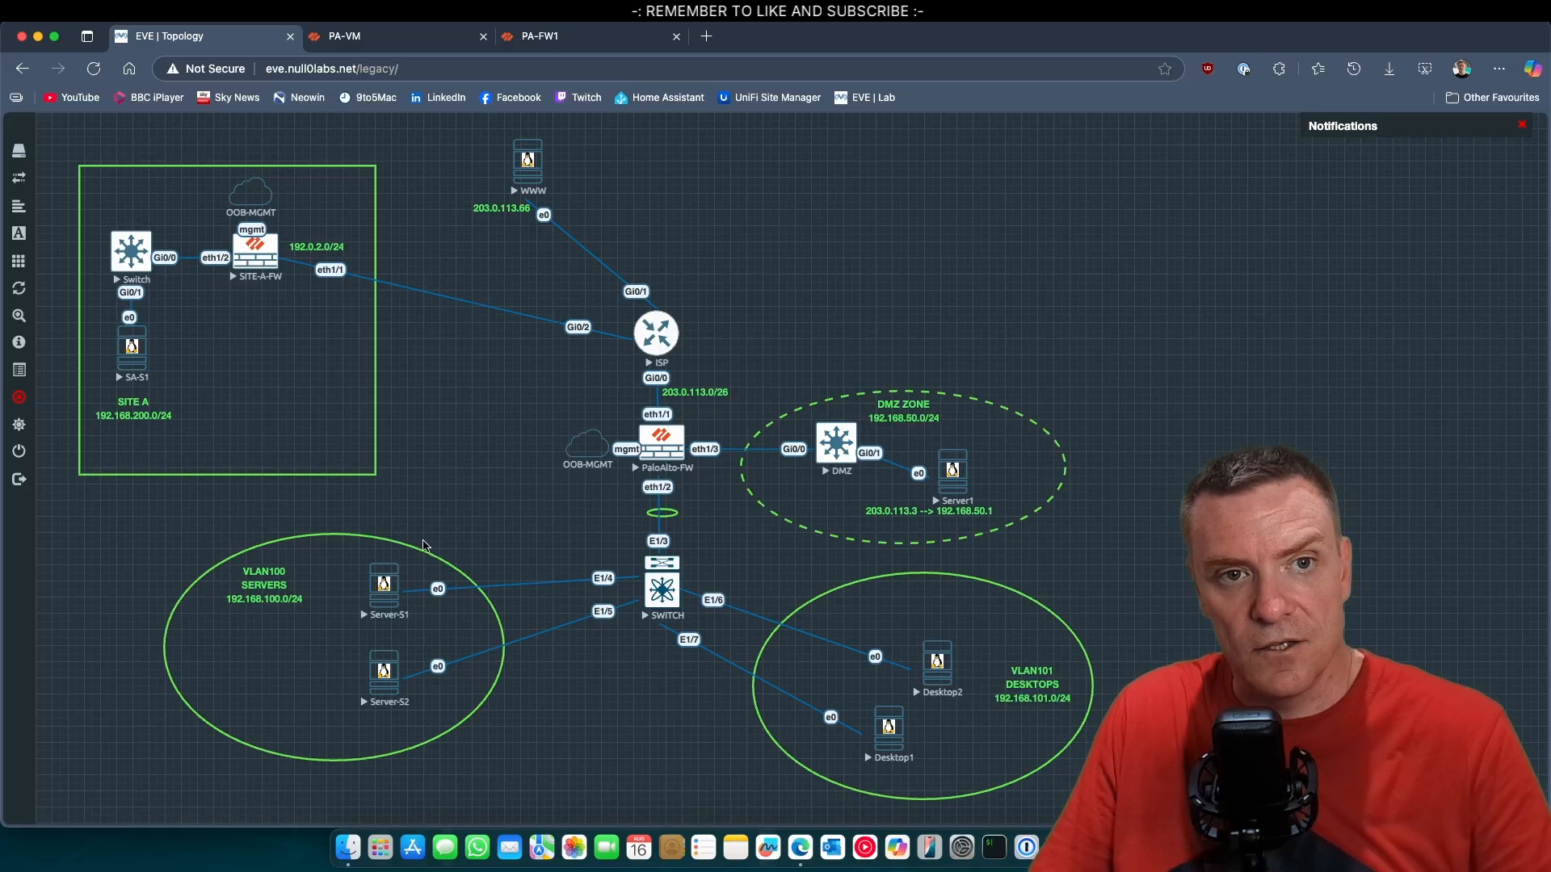
click(494, 40)
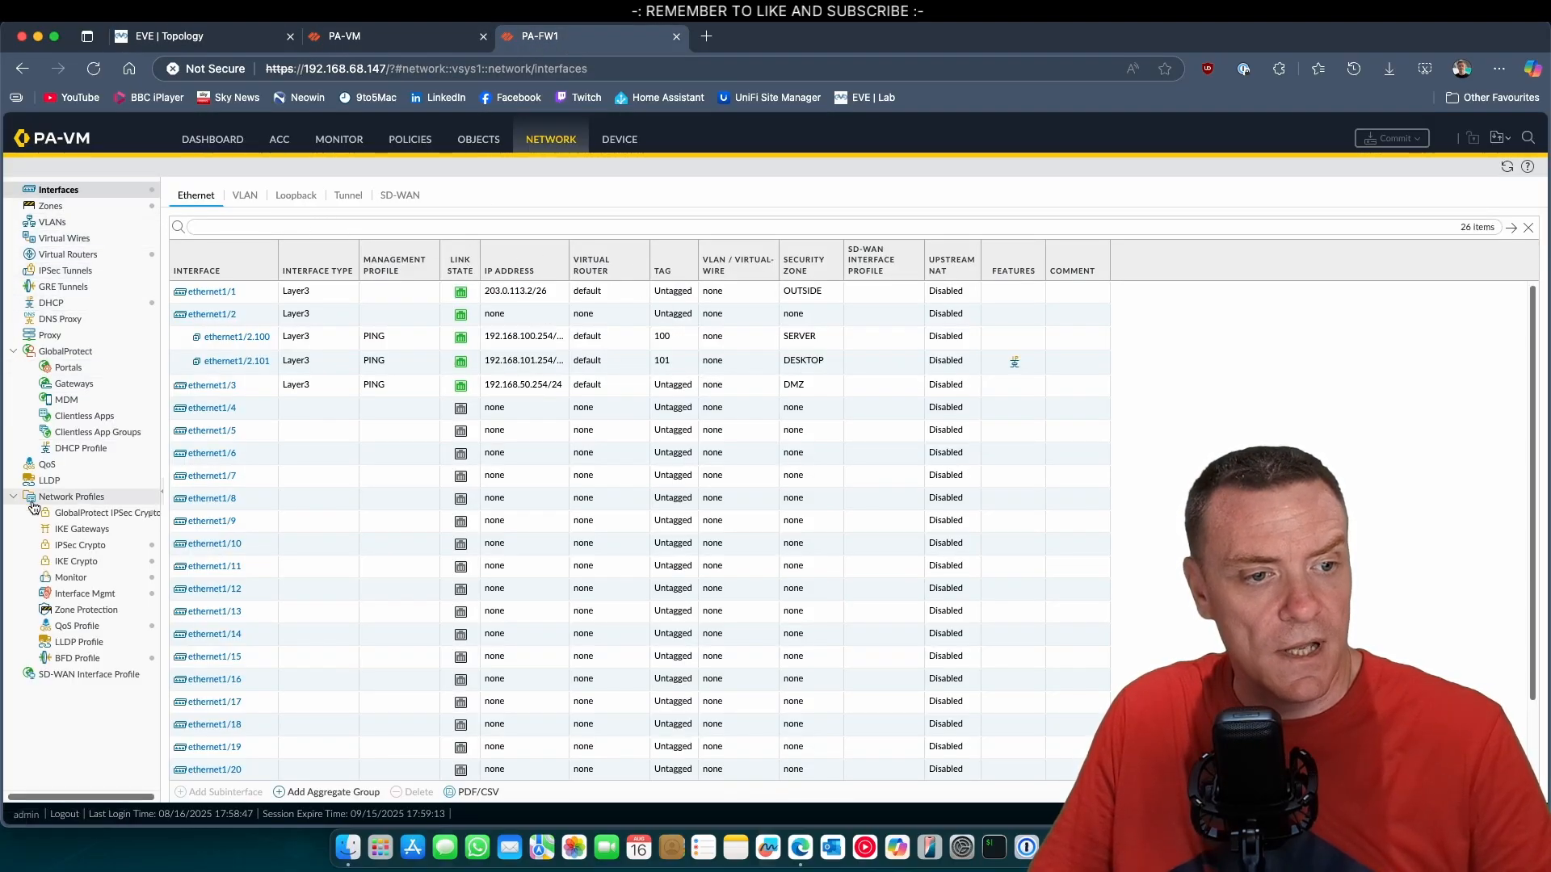
Add an IKE gateway named SITEA-GW on interface ethernet1/1 with local IP address 203.0.113.2/26.
click(91, 531)
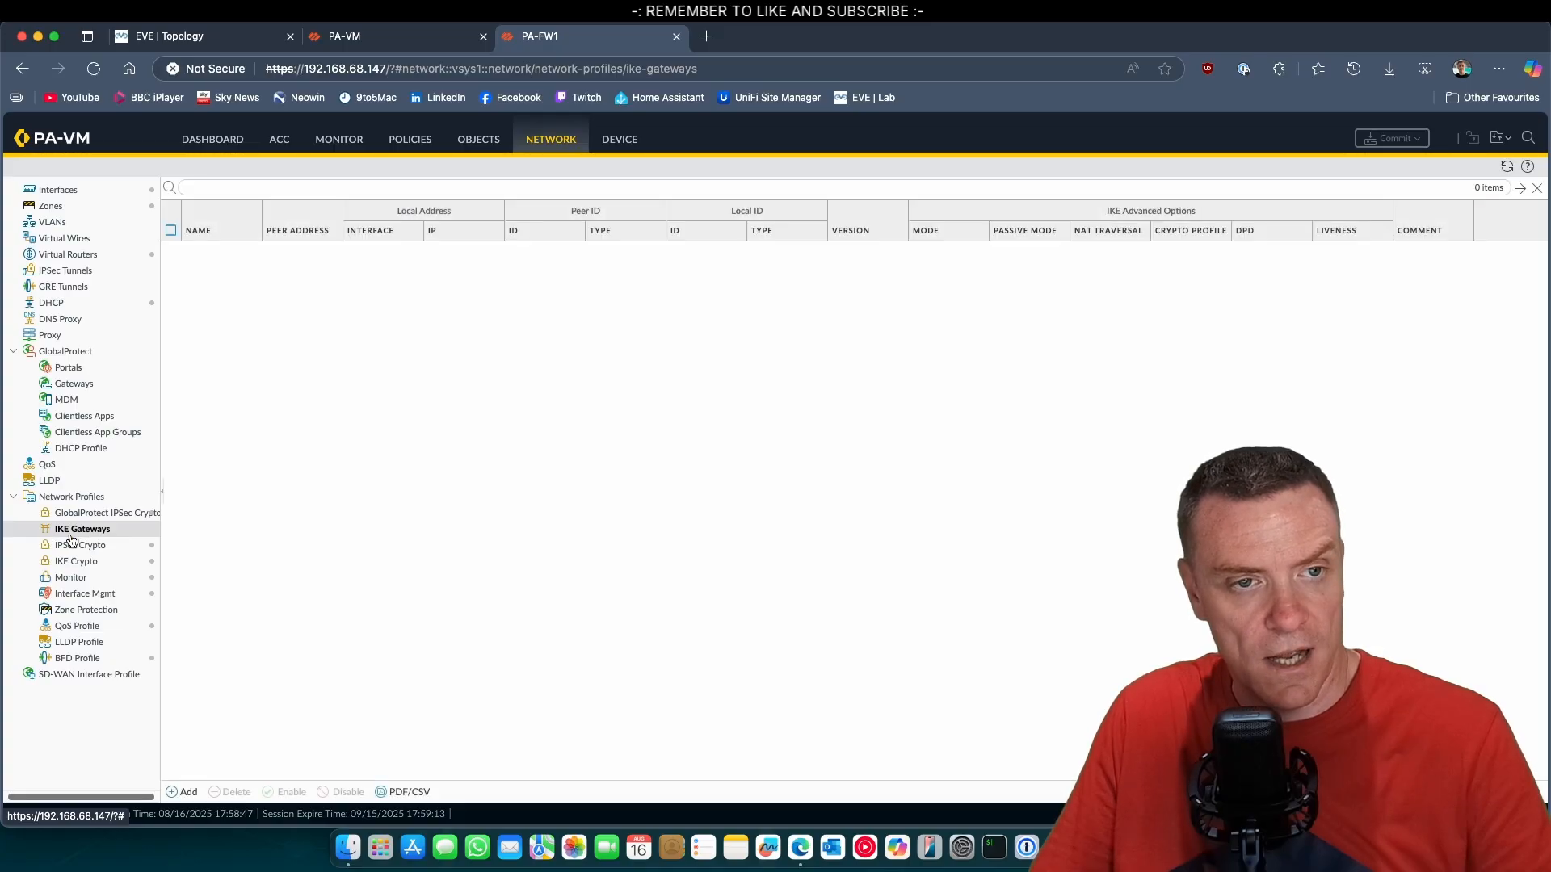
click(182, 793)
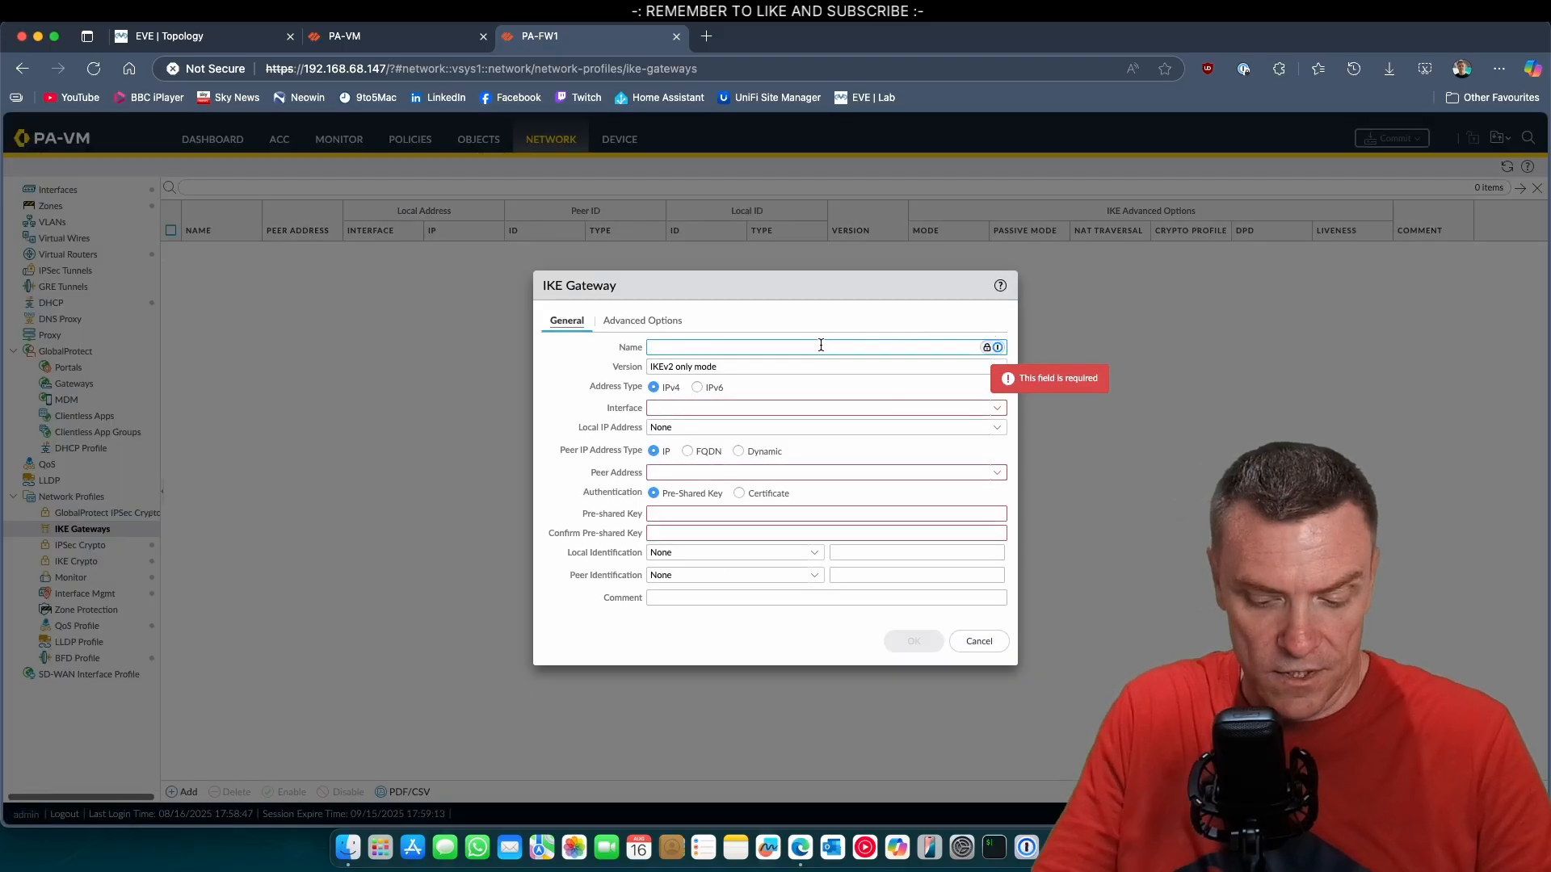
text(SI)
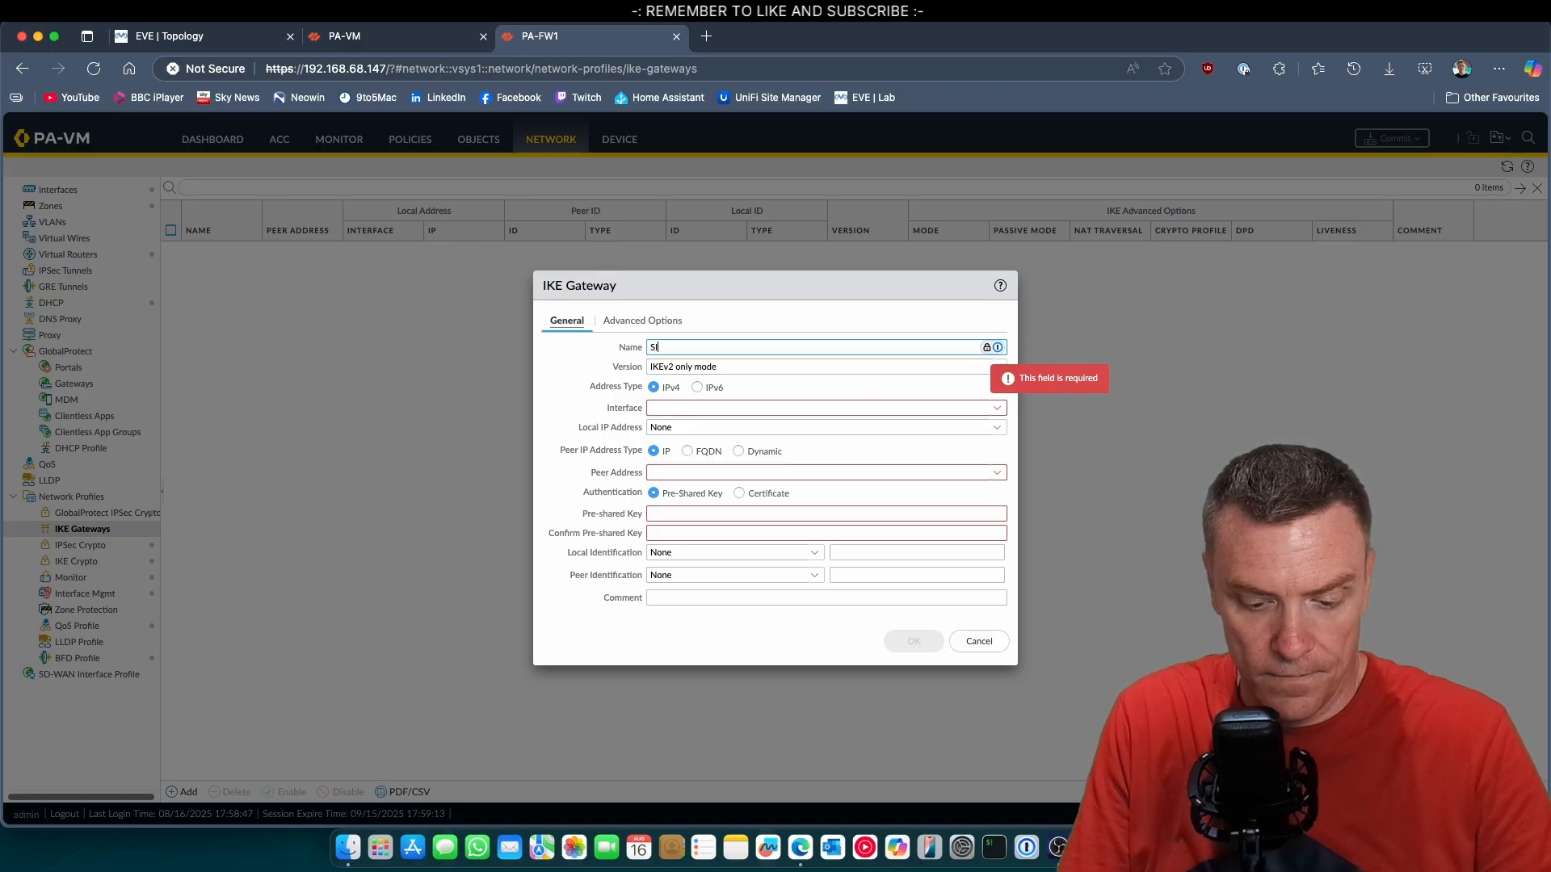
text(TEA-GW)
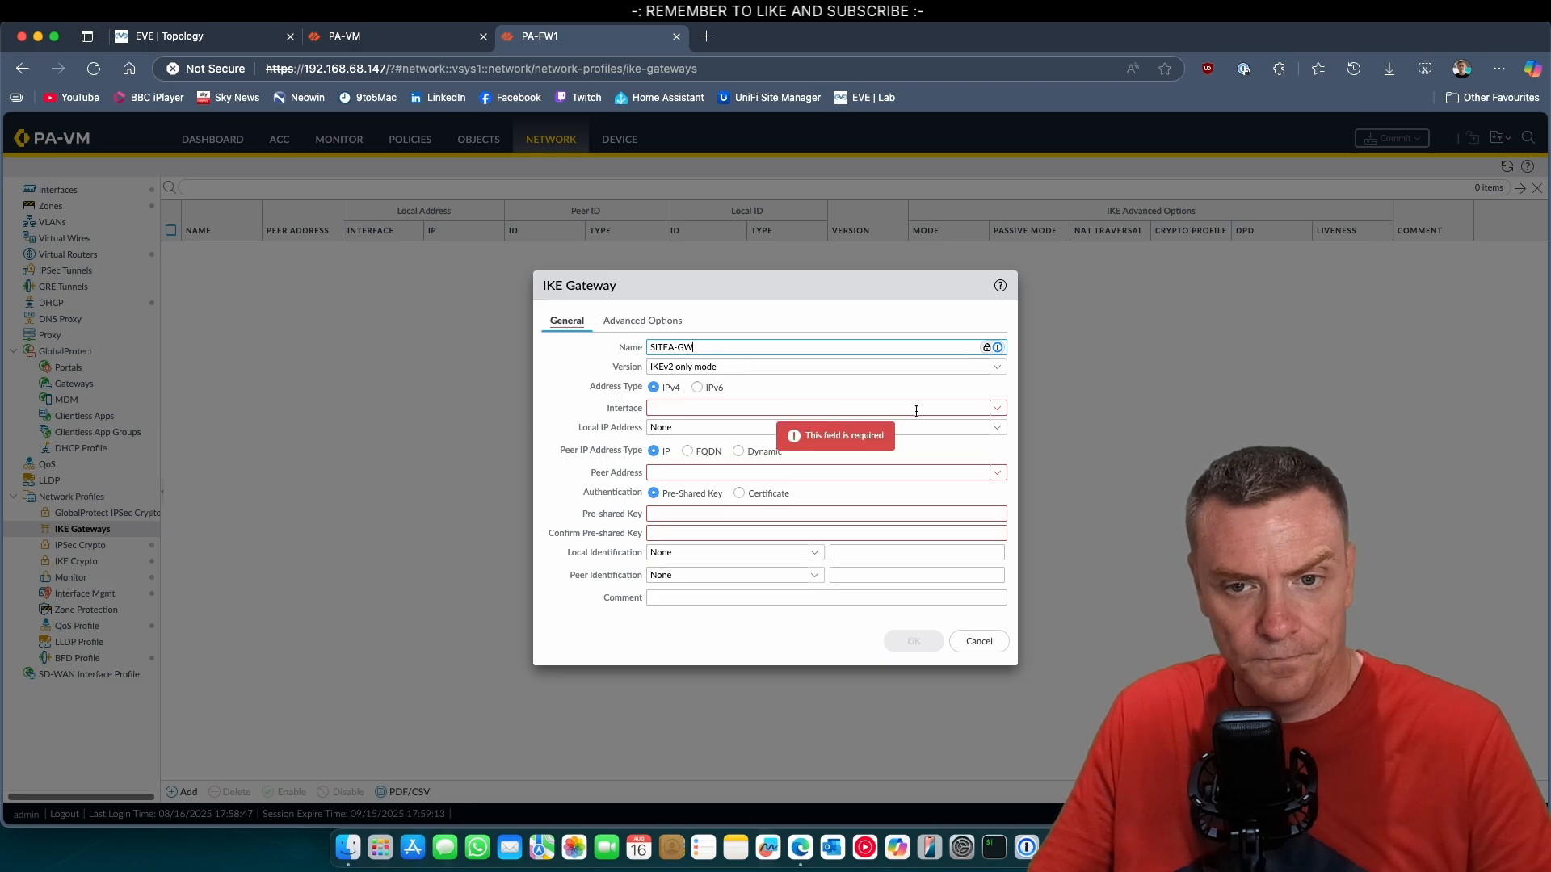
click(997, 410)
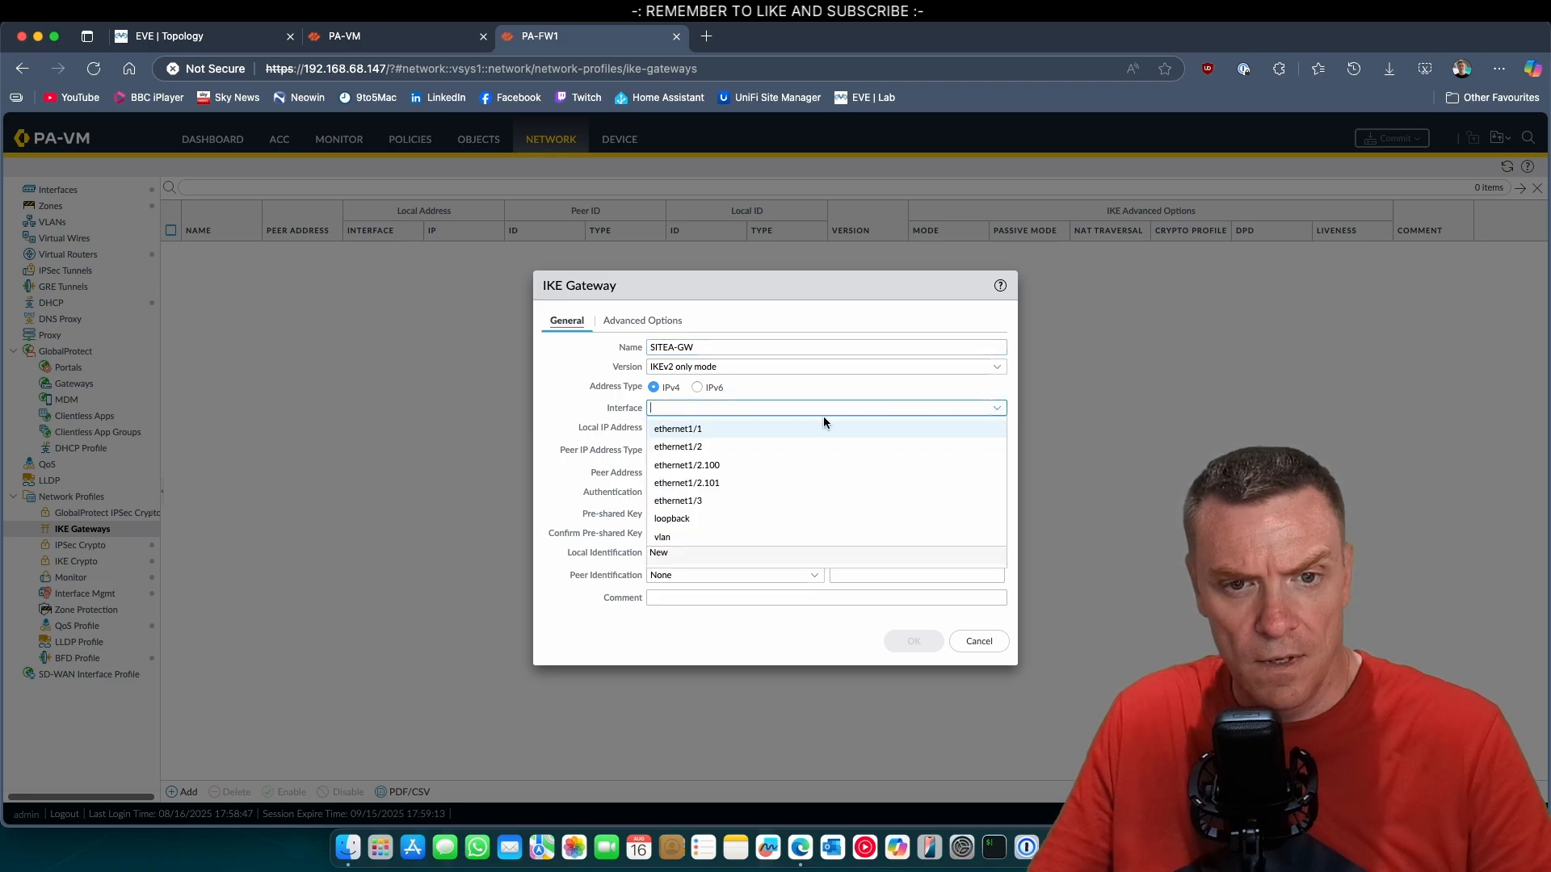
click(711, 432)
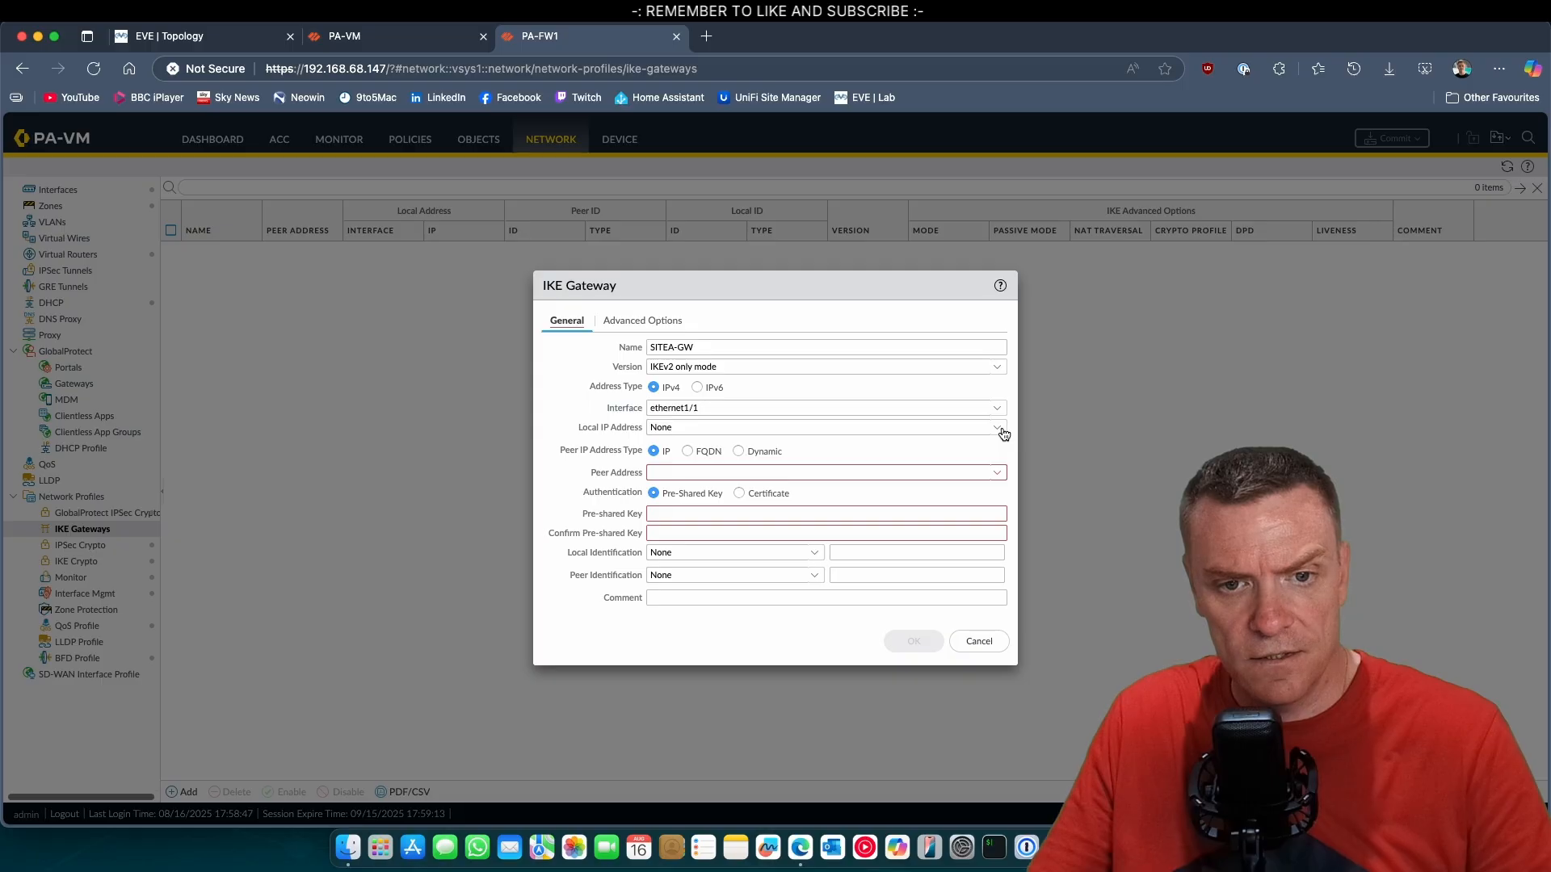
click(998, 428)
click(704, 467)
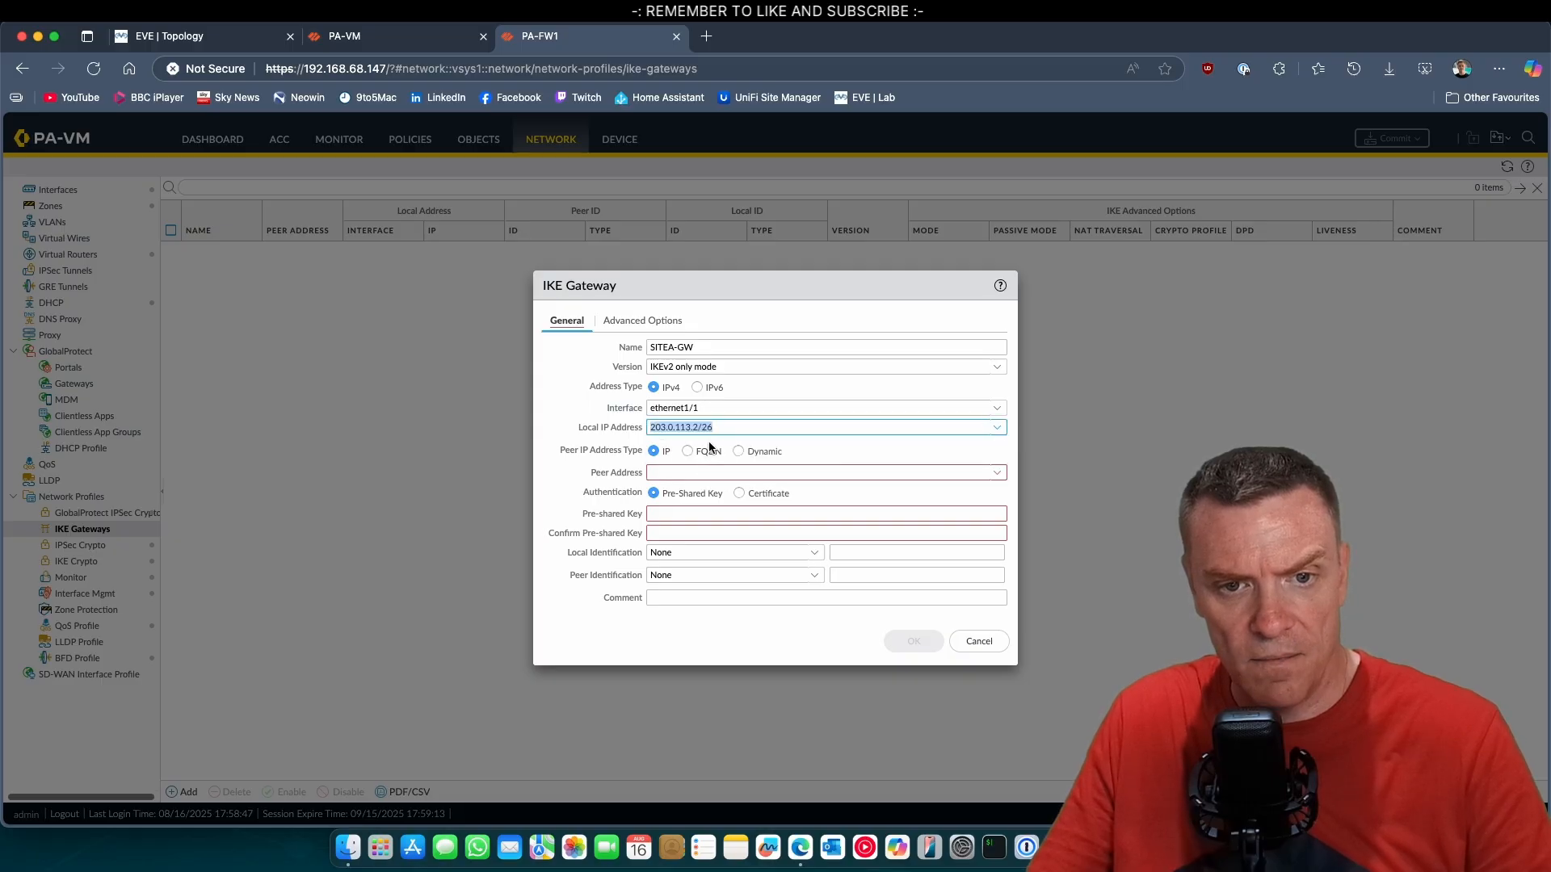
Set the gateway's peer address to 192.0.2.2, consulting the EVE lab topology for Site A's outside network.
click(680, 475)
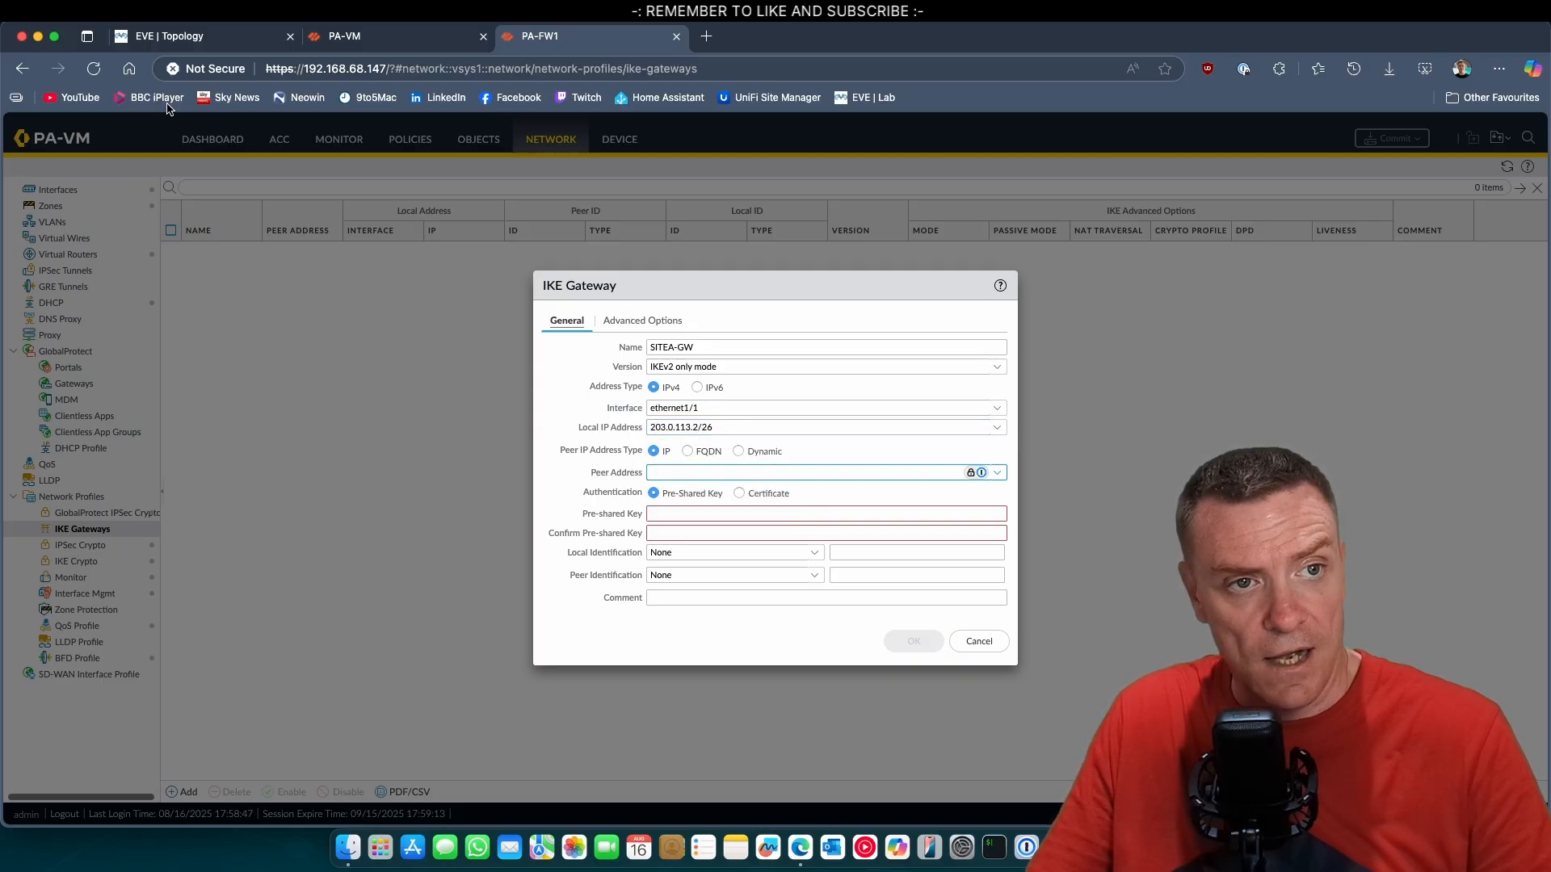
click(196, 44)
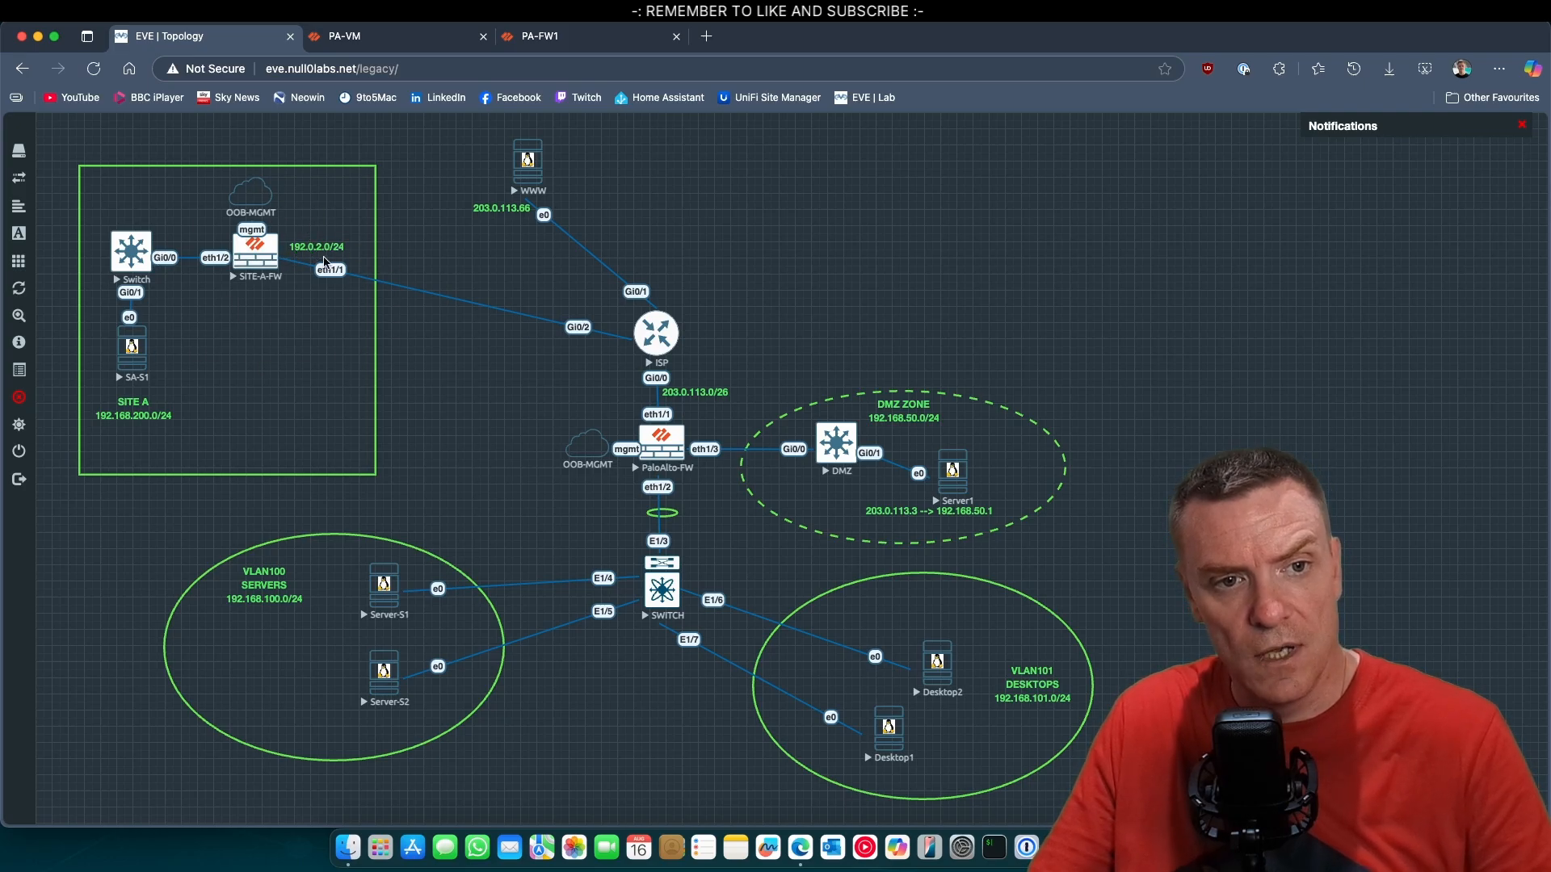
click(549, 35)
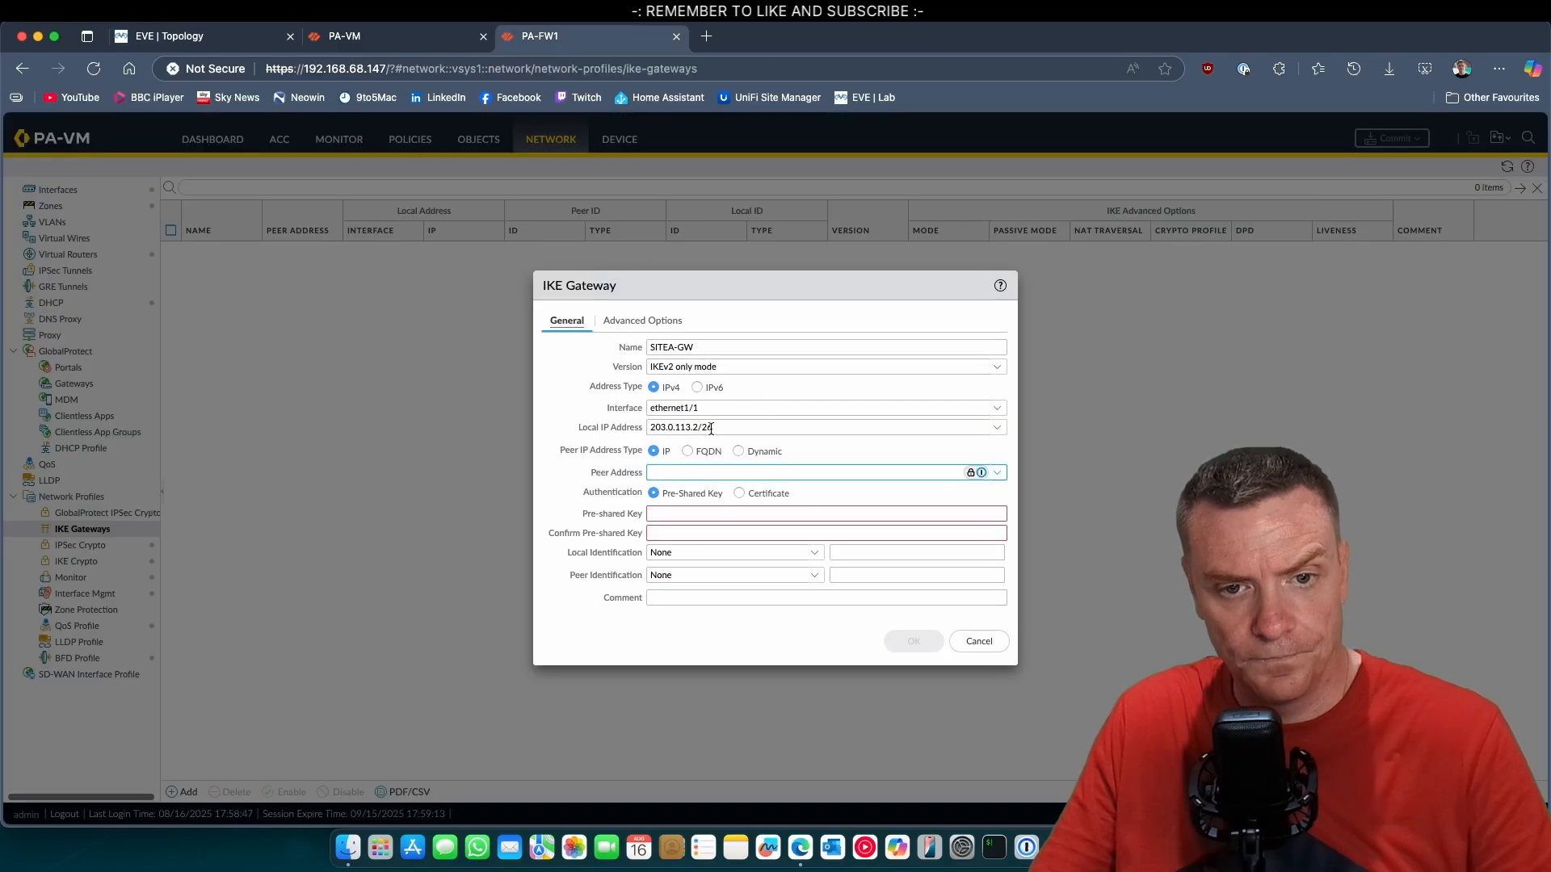
text(192)
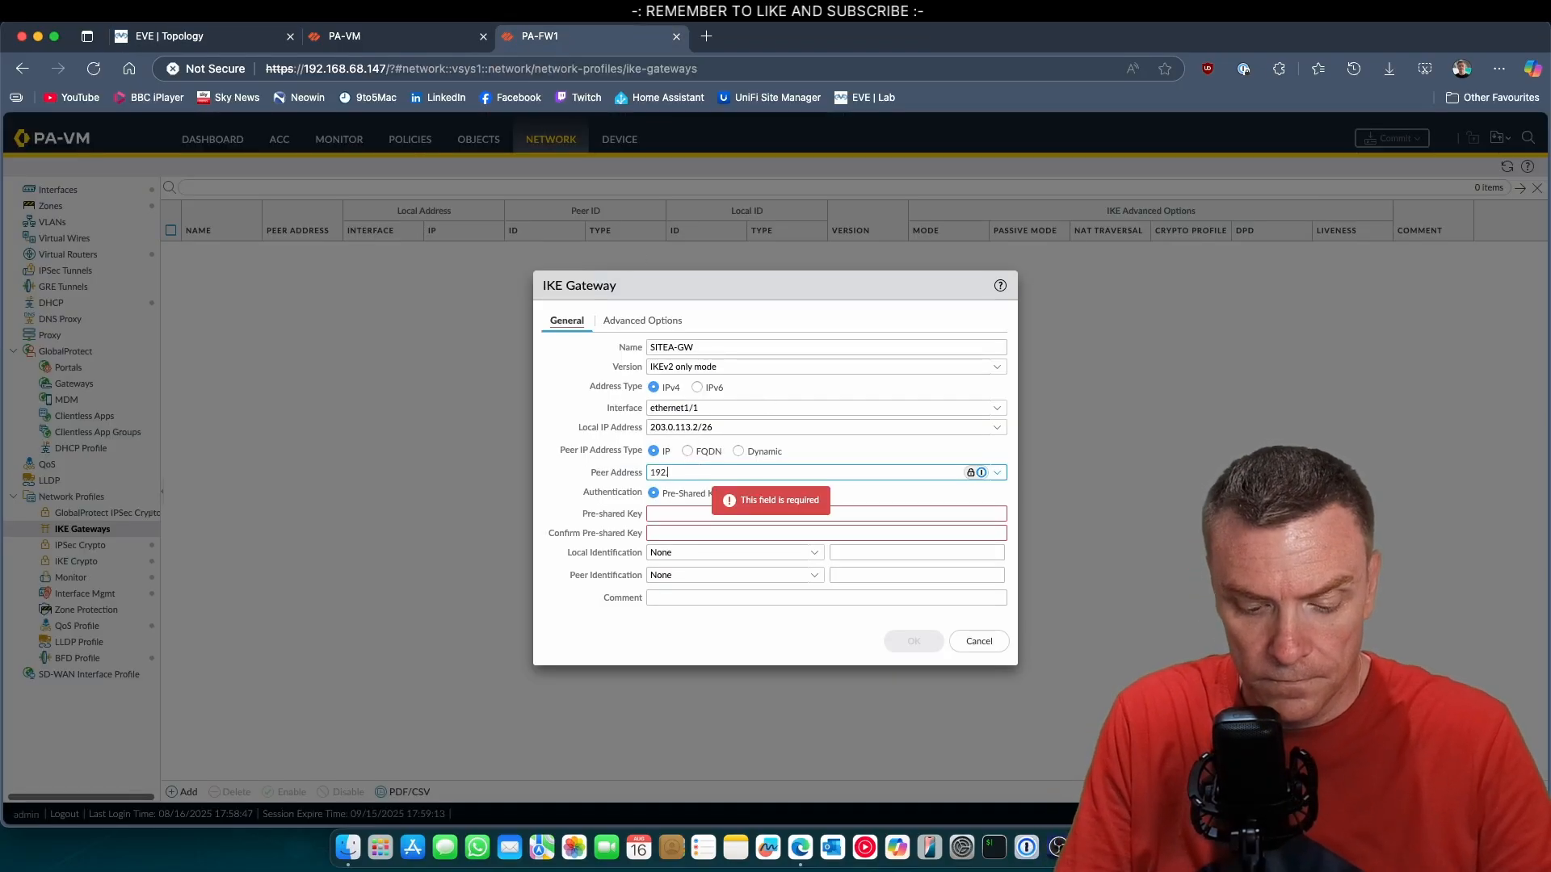
text(.0.2.2)
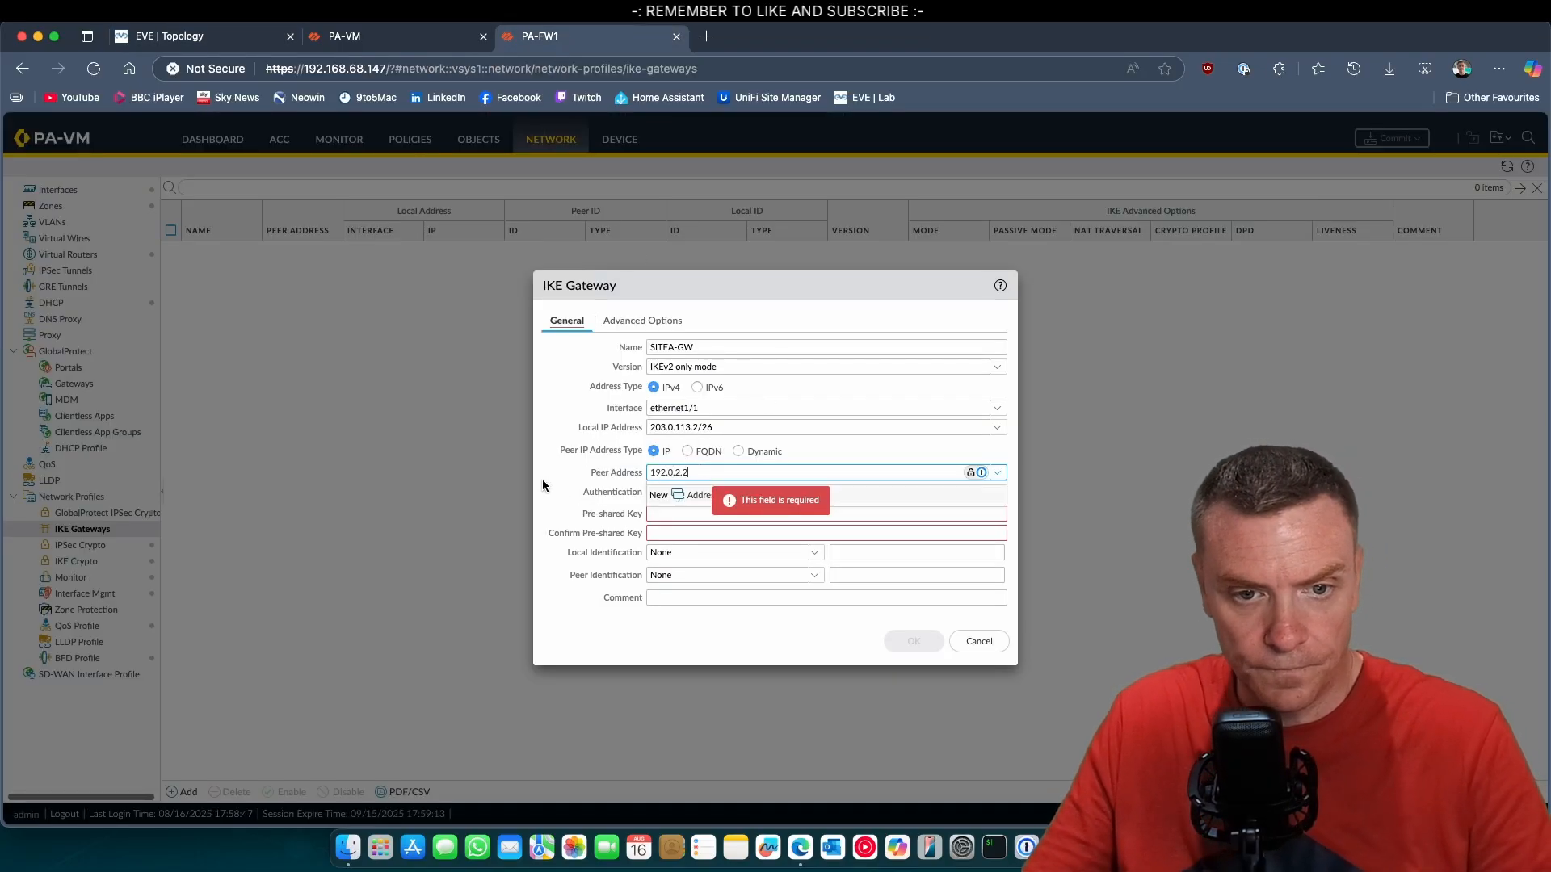
key(super+a)
Enter and confirm the pre-shared key for the SITEA-GW gateway.
click(687, 517)
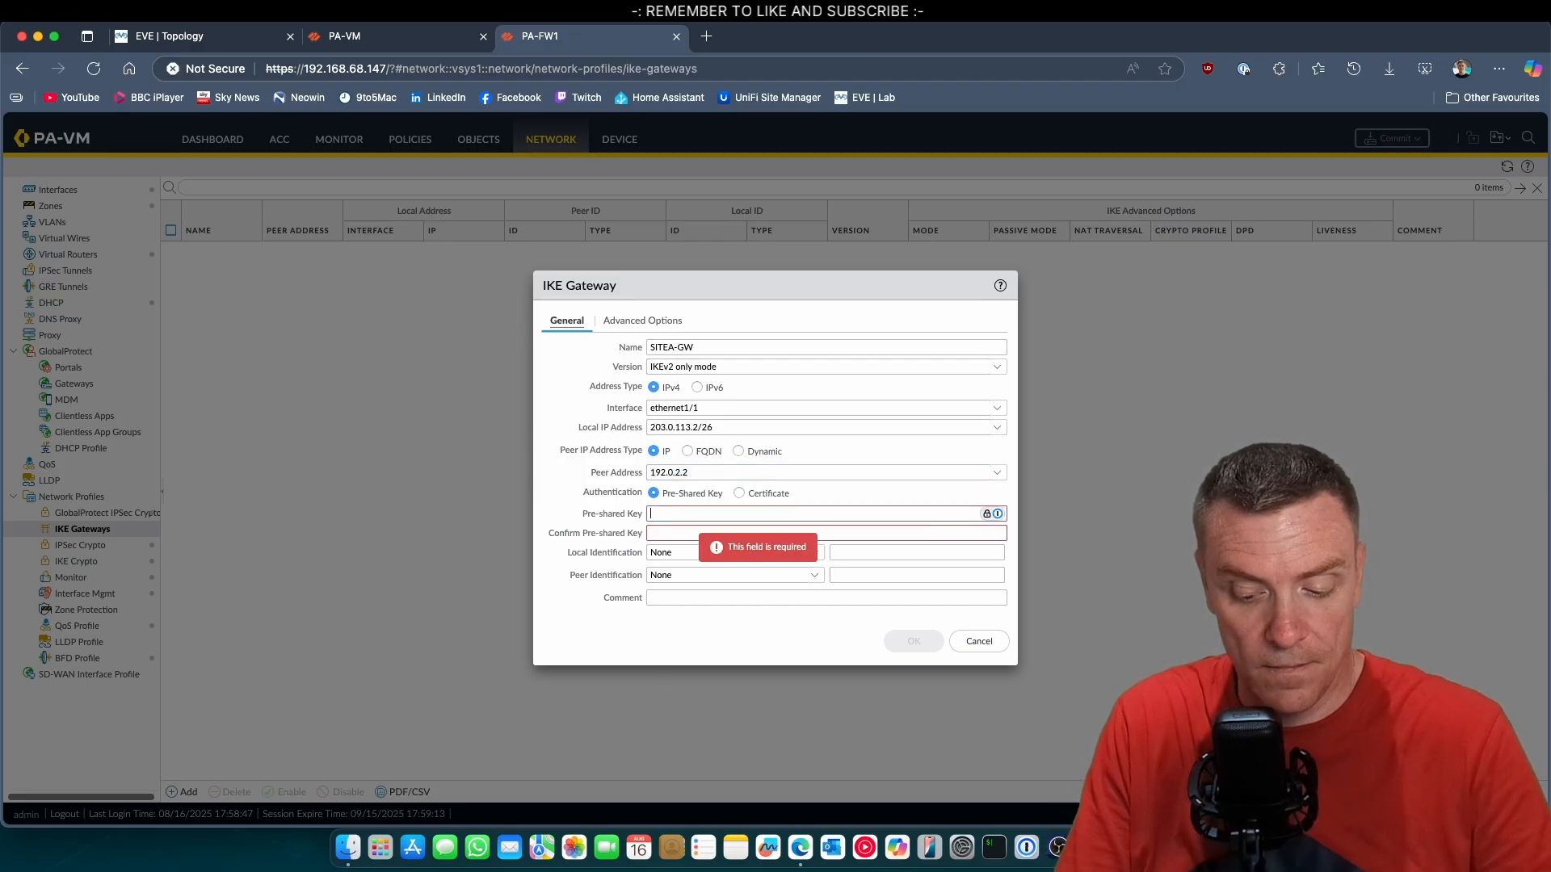
text(••)
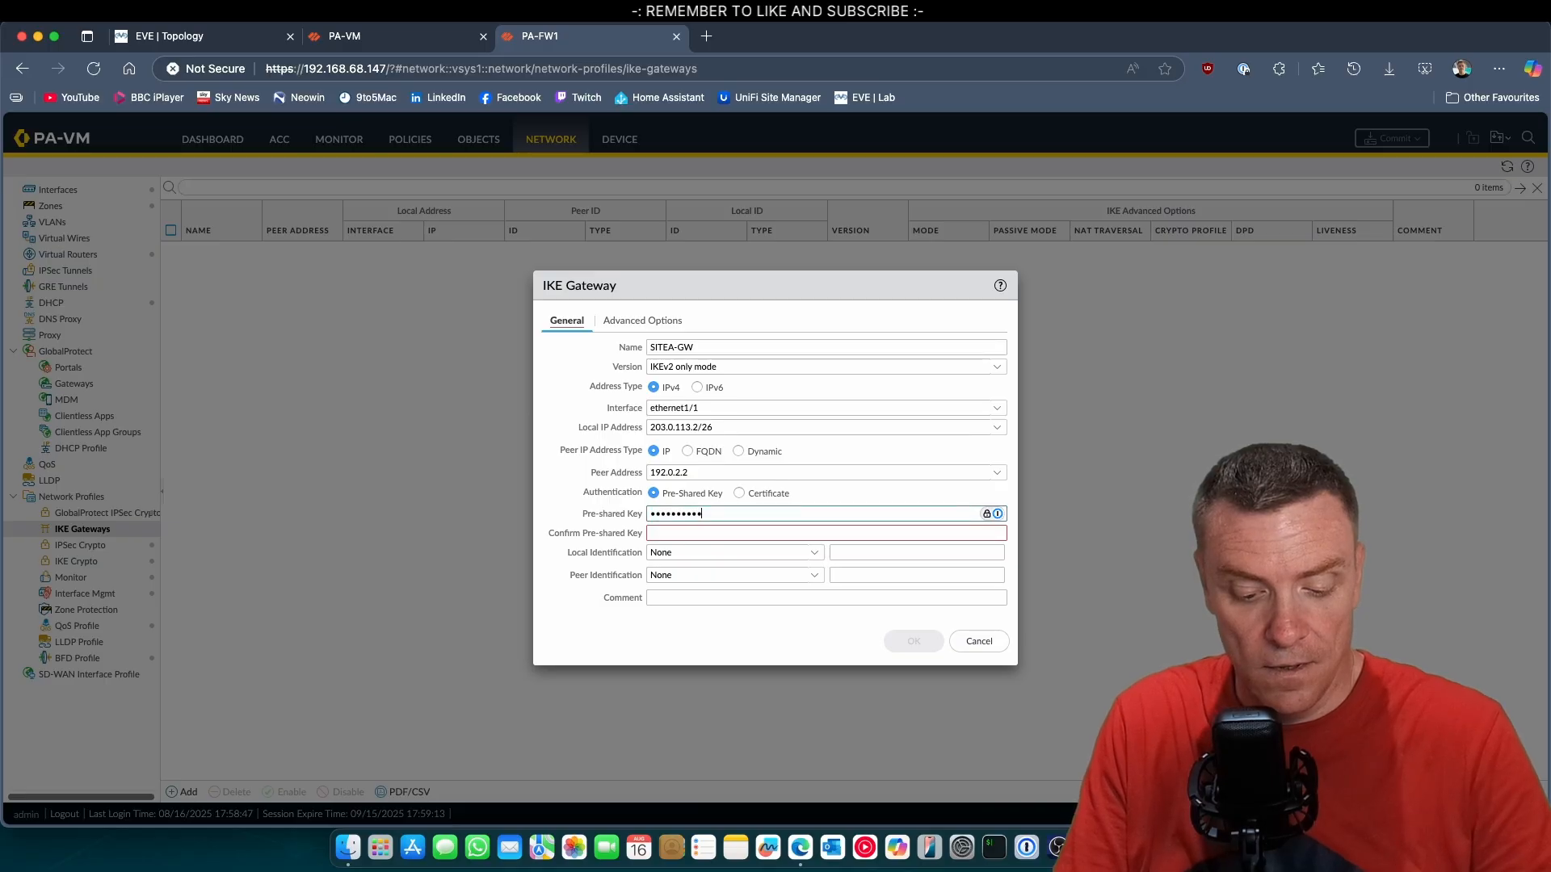
key(Tab)
text(•)
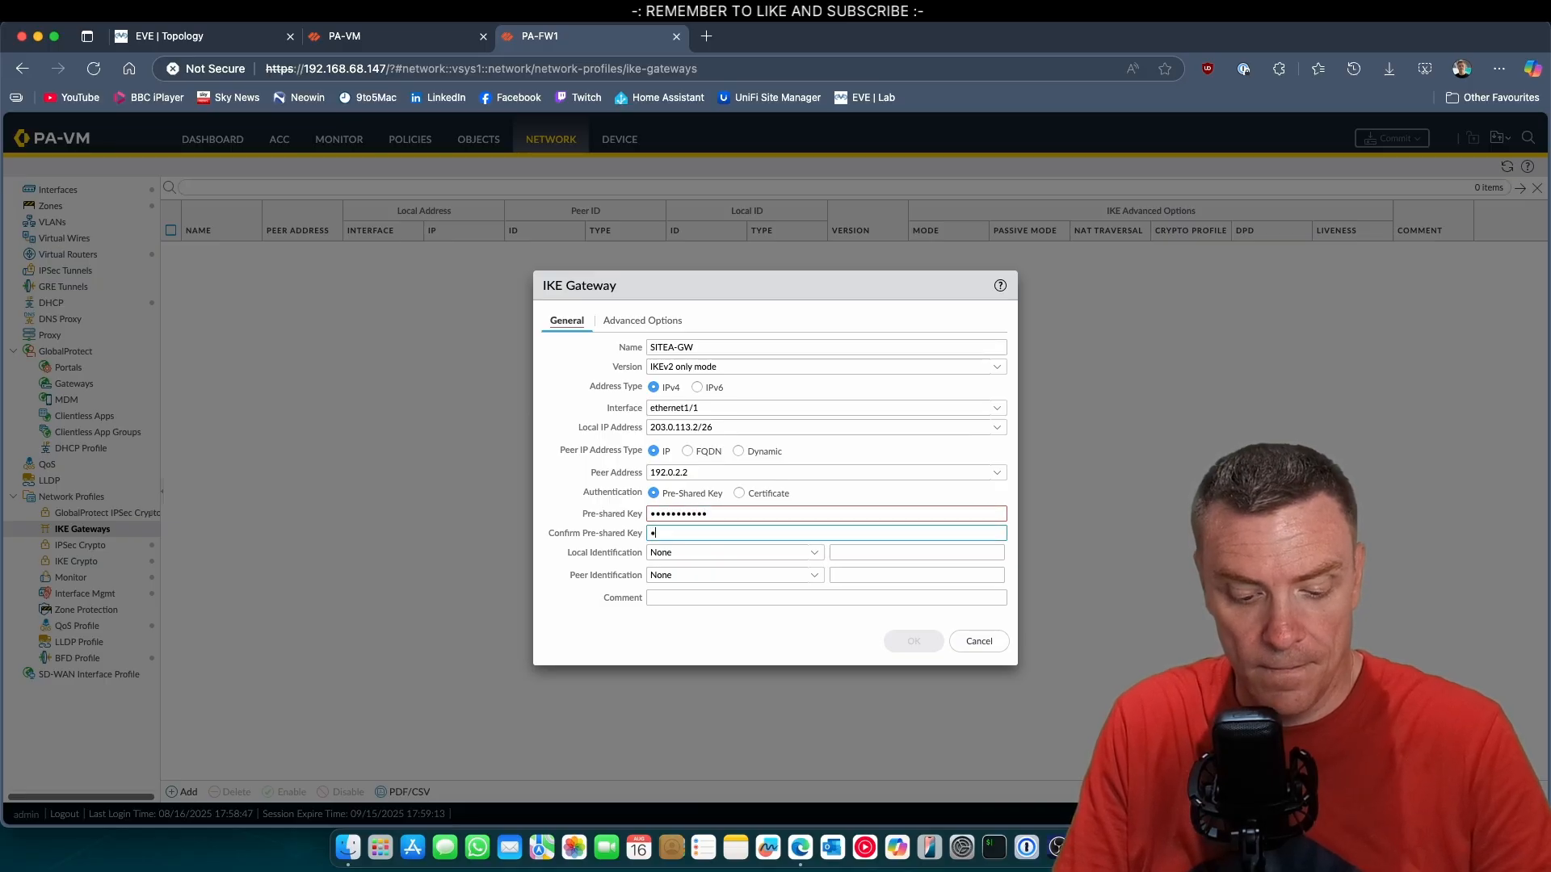
text(•••••)
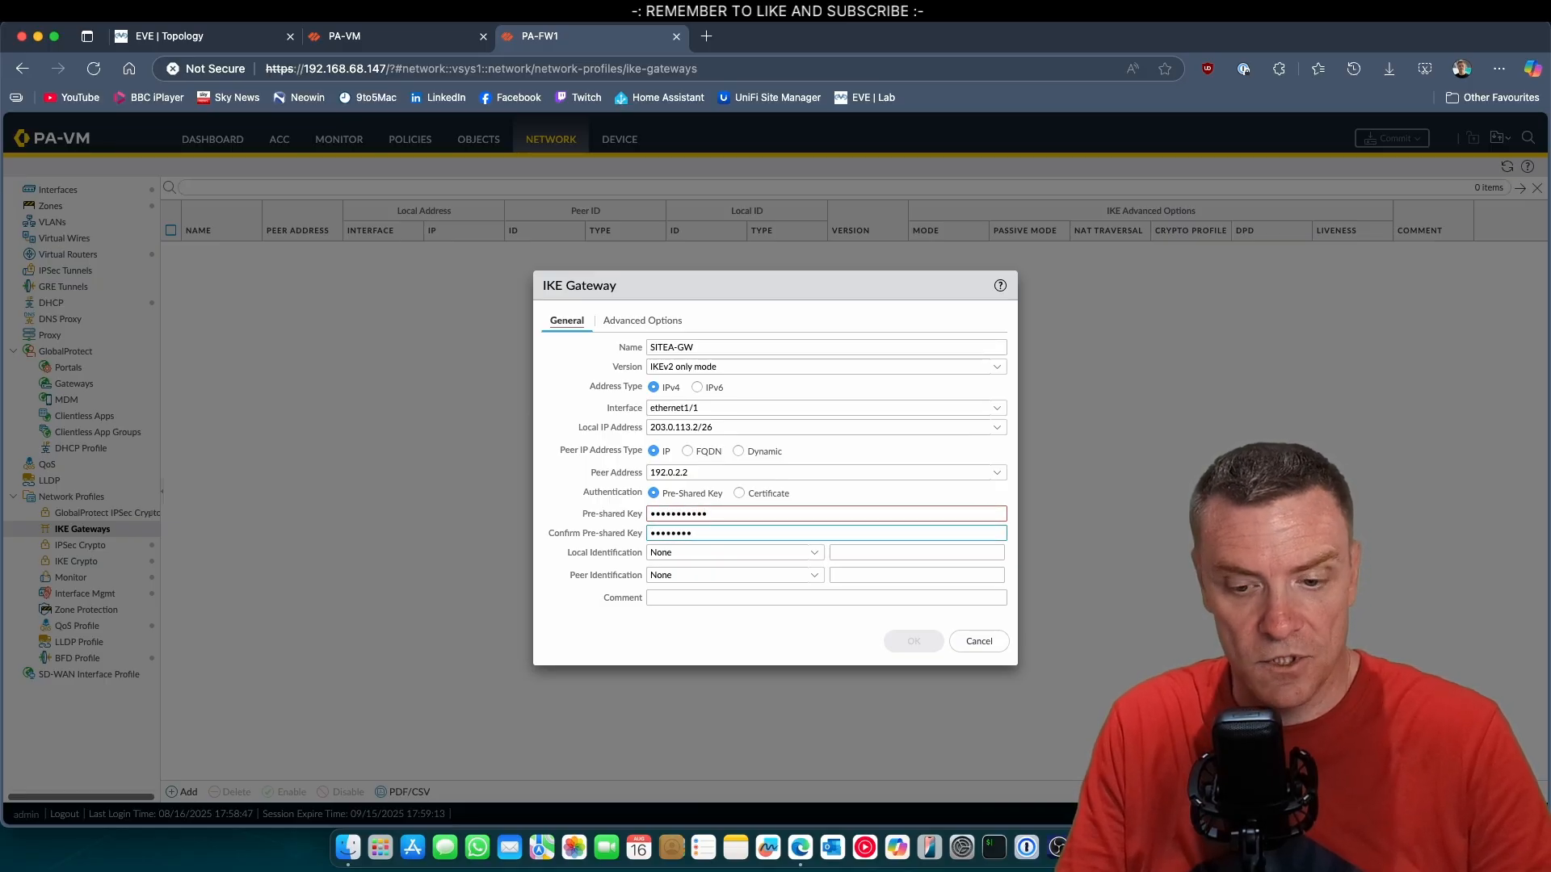
text(•••••)
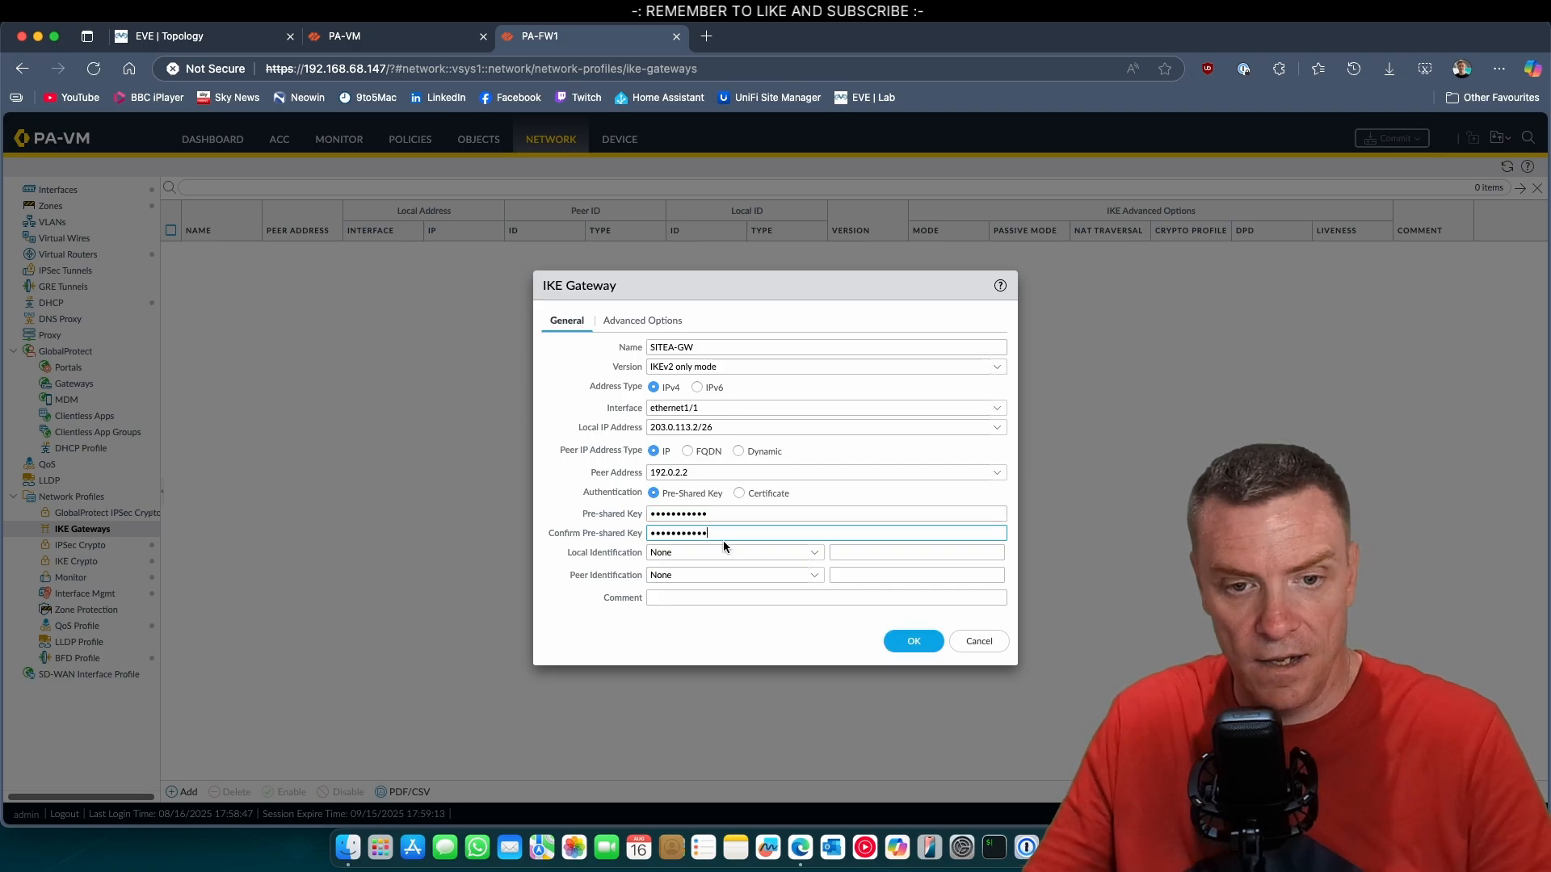
Set the gateway's local identification to the IP address 203.0.113.2.
click(816, 556)
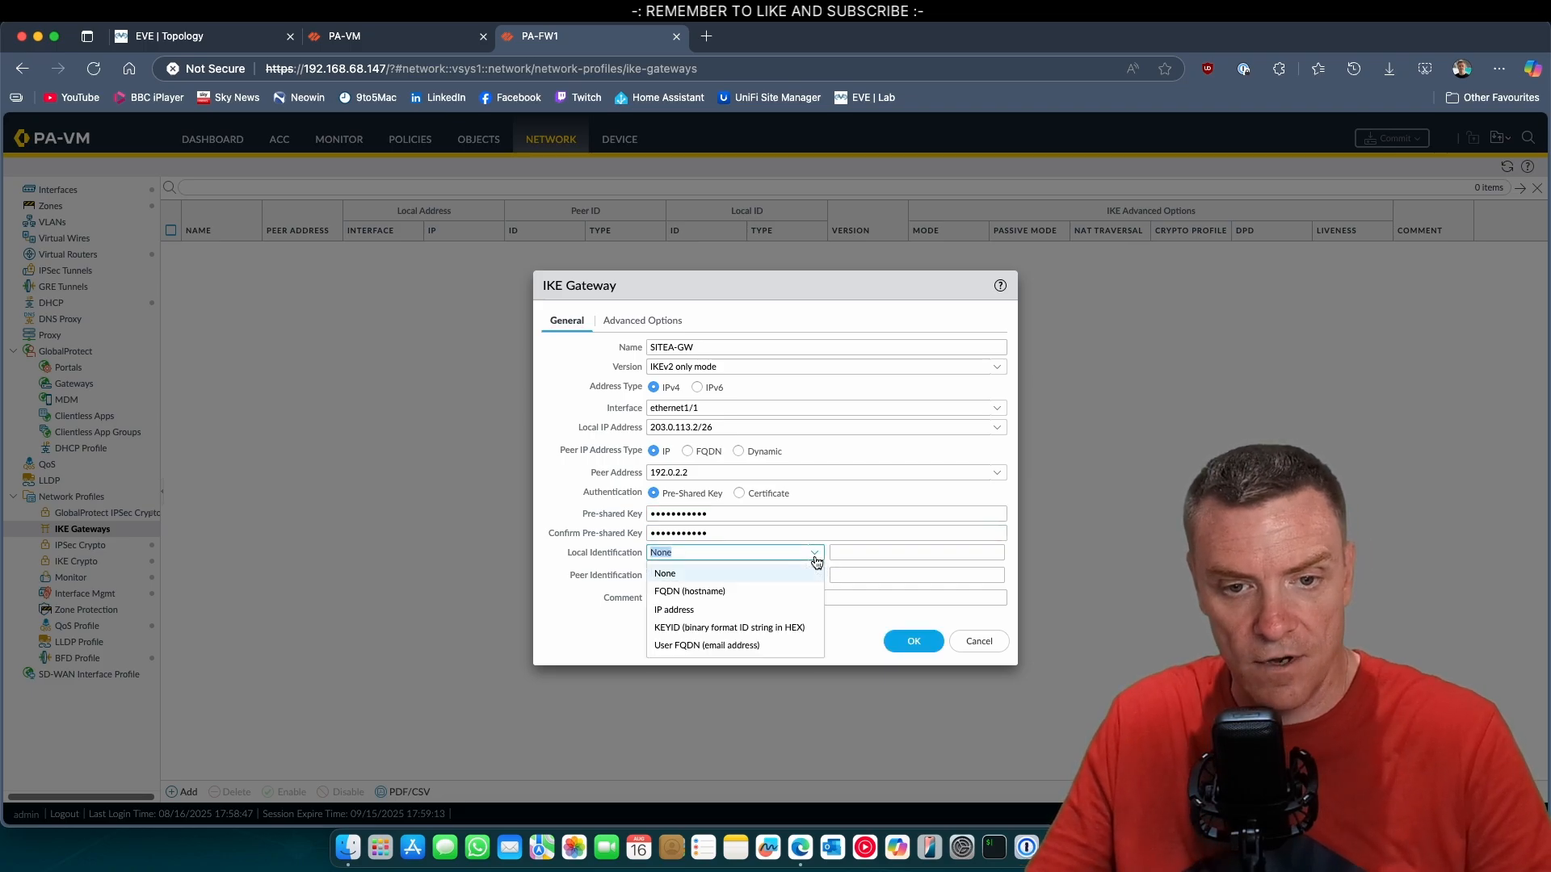
click(695, 610)
click(883, 554)
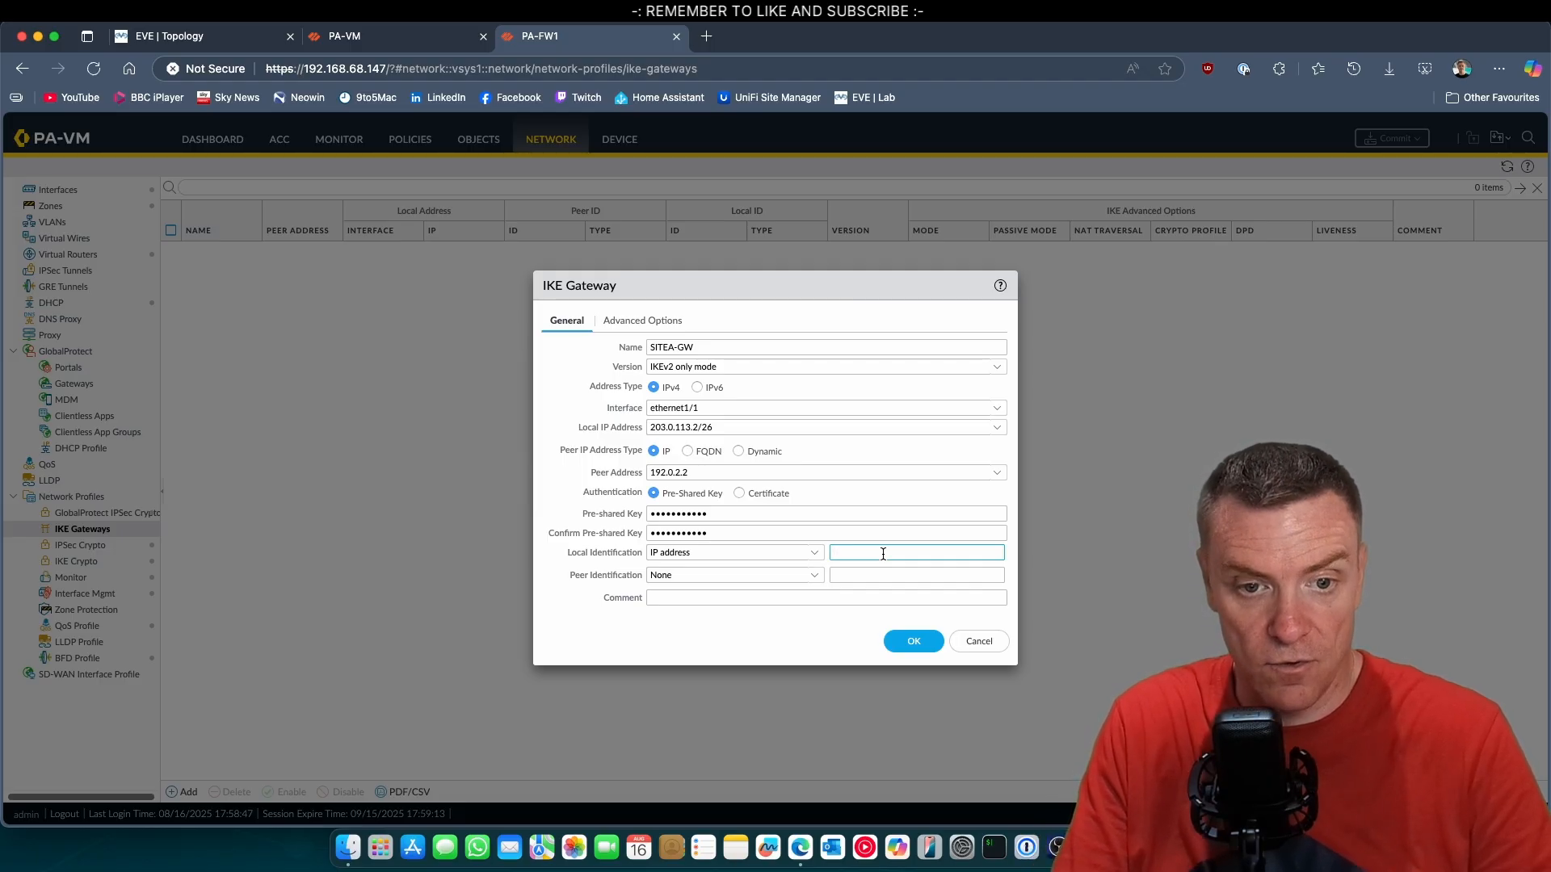
text(203)
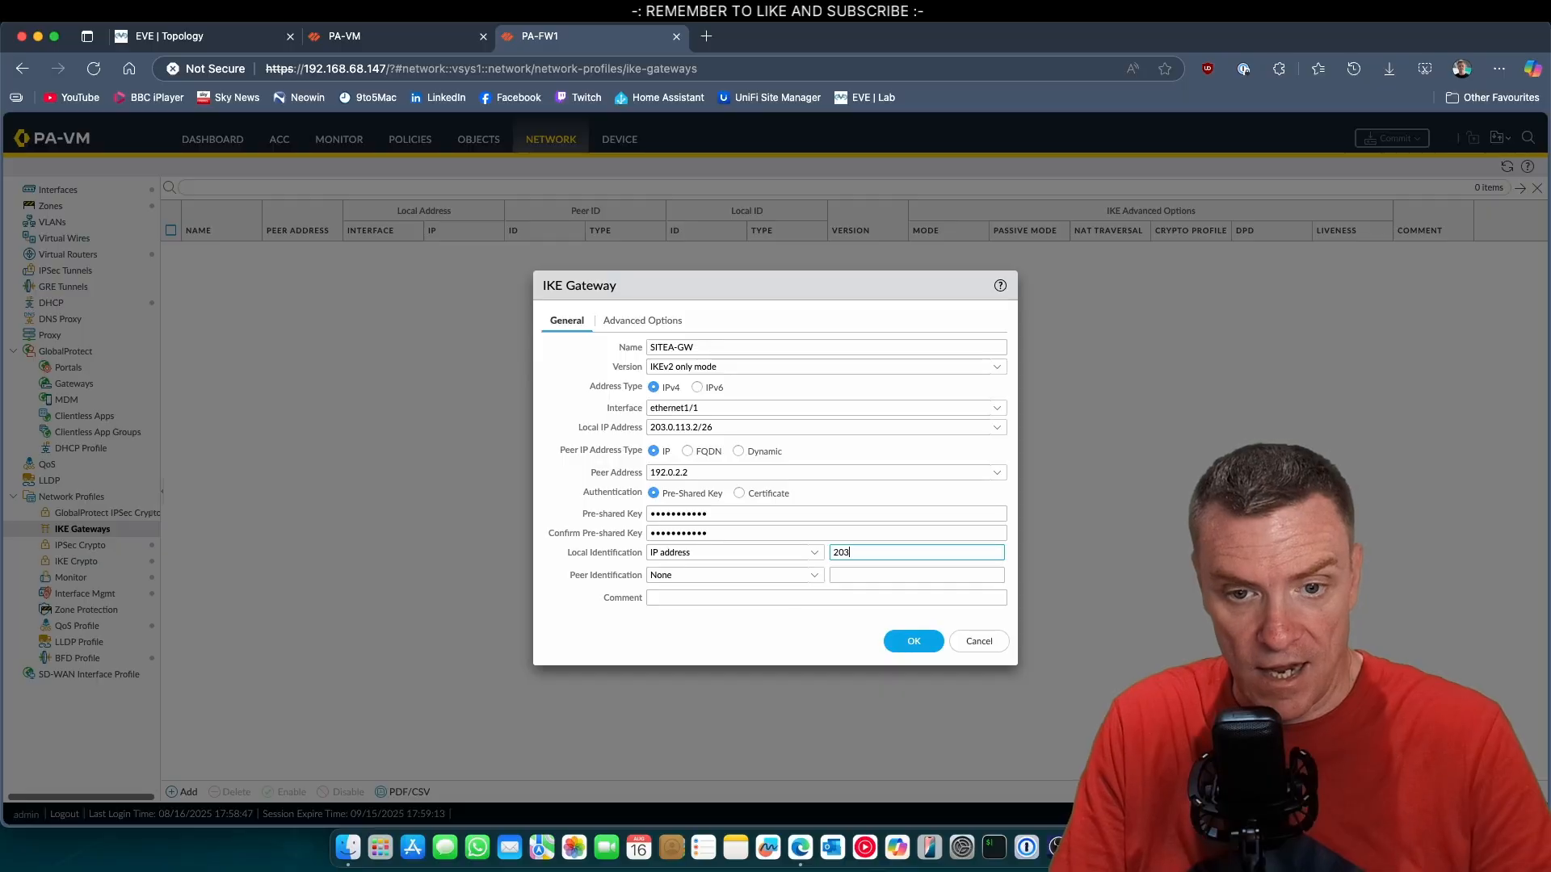
text(.0.11)
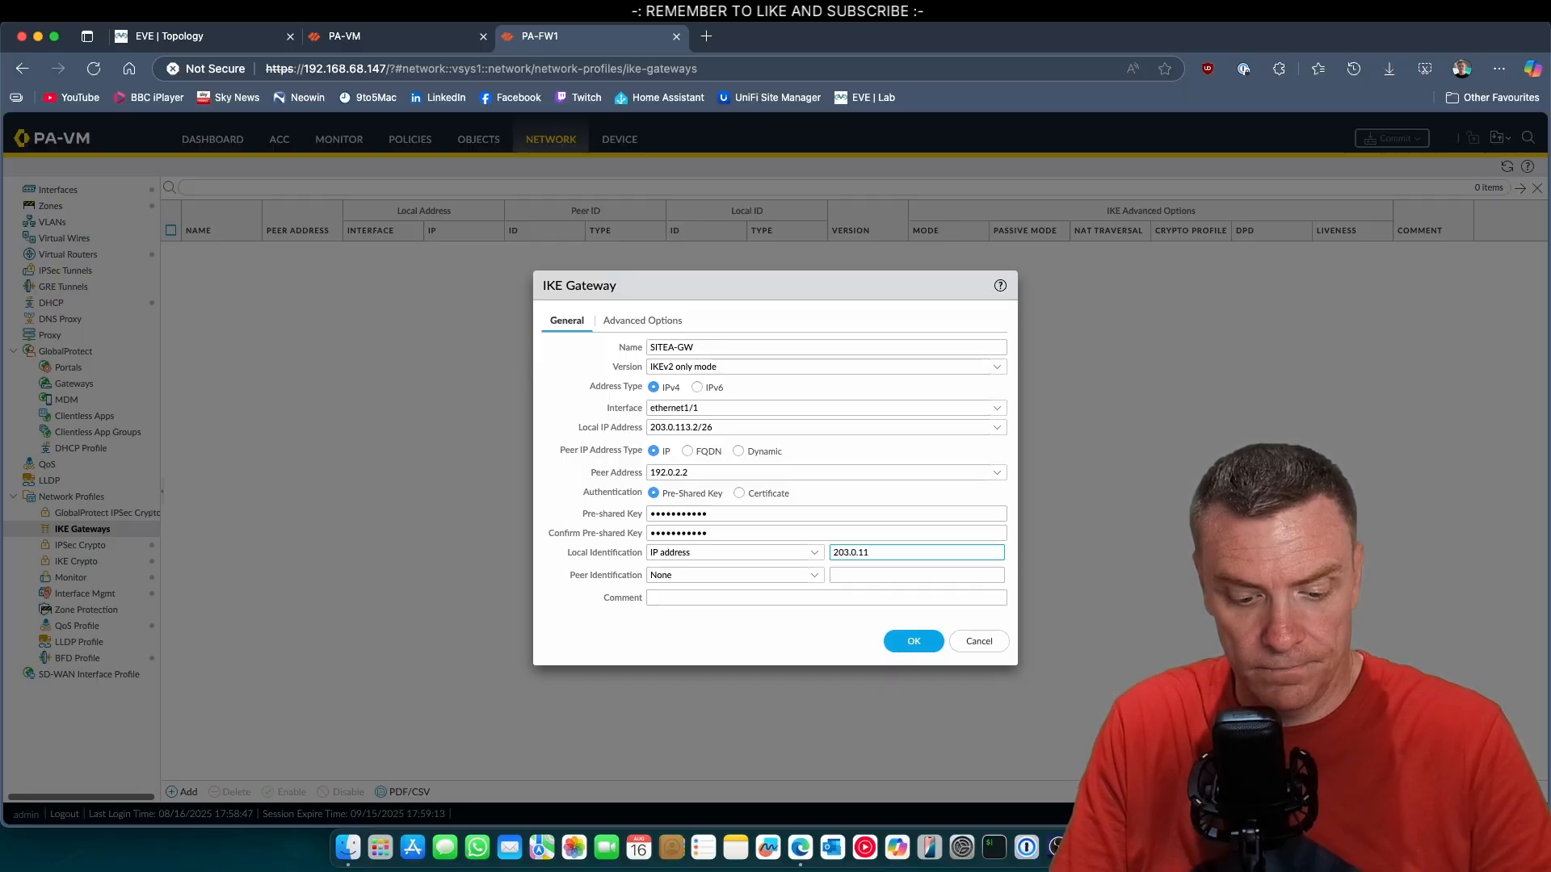
text(3.2)
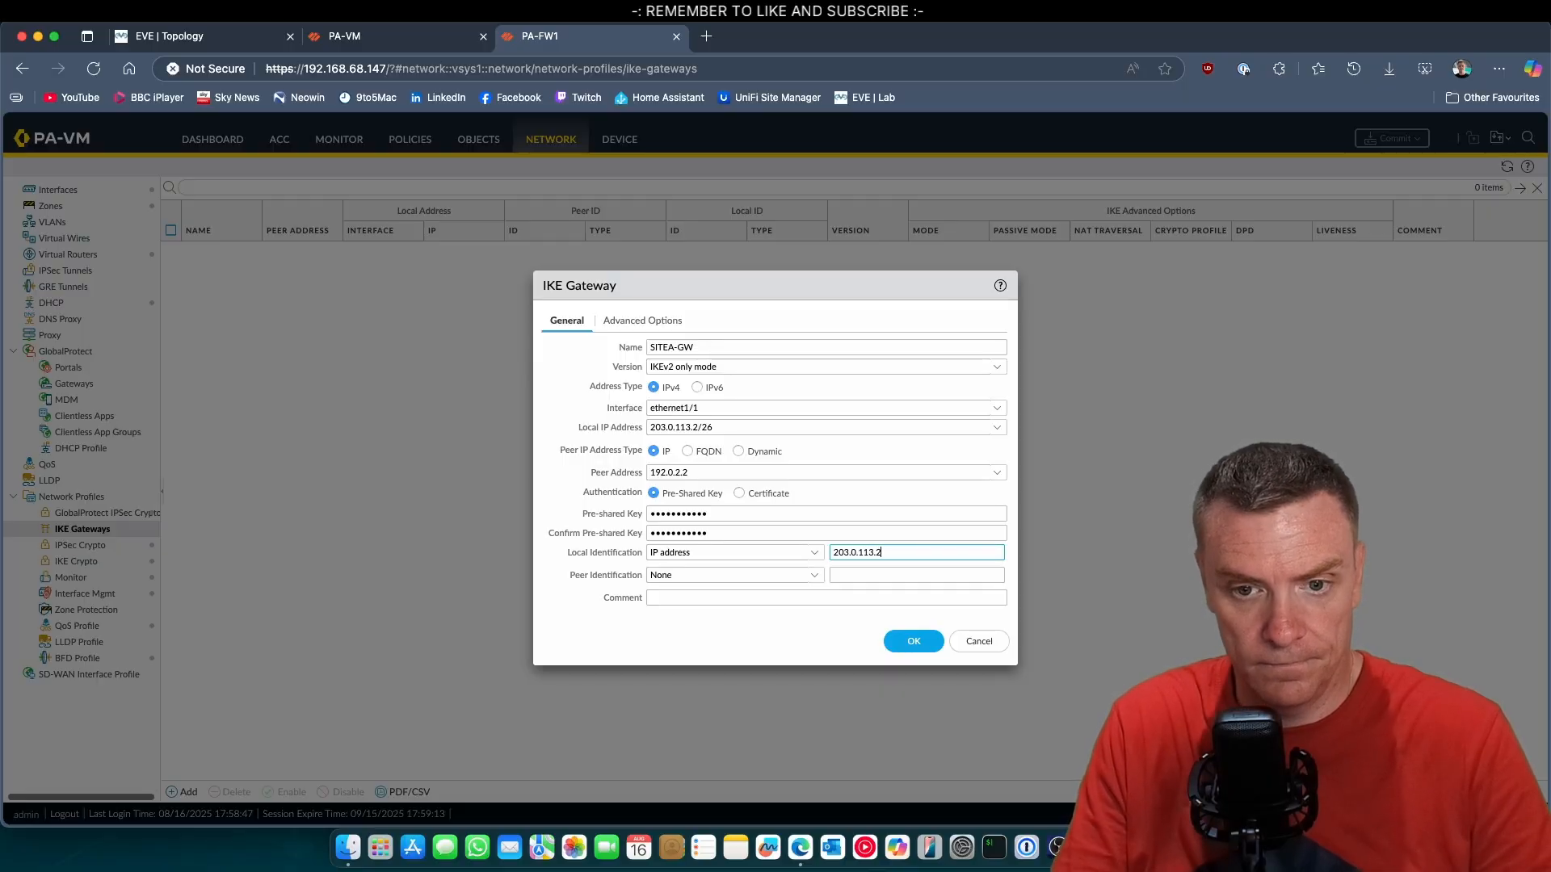
Set the gateway's peer identification to the IP address 192.0.2.2.
click(808, 581)
click(707, 629)
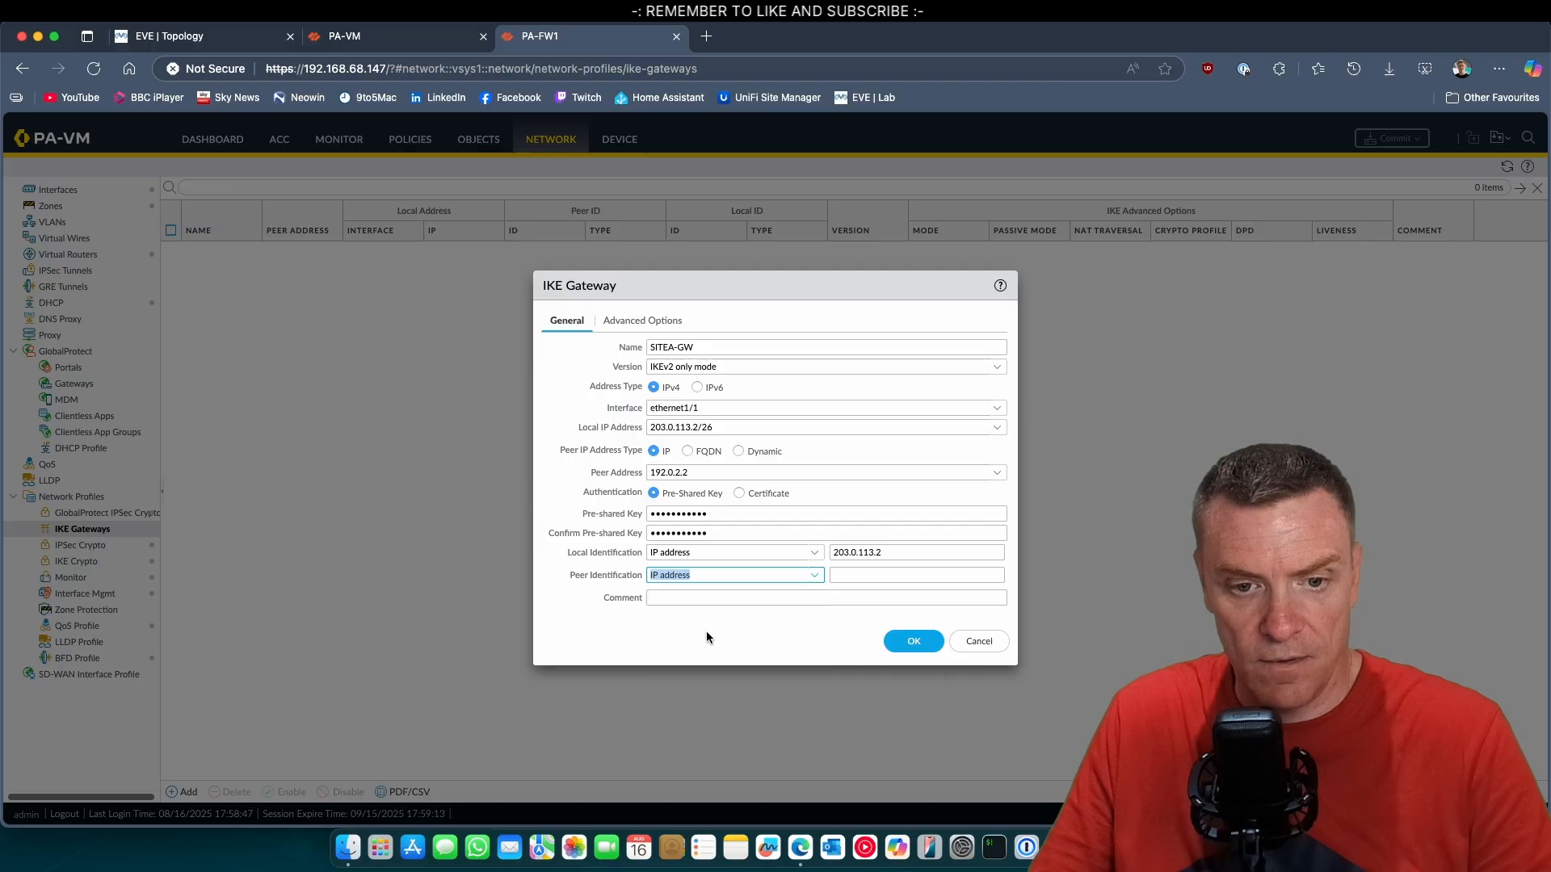
click(852, 575)
text(192.0.2.2)
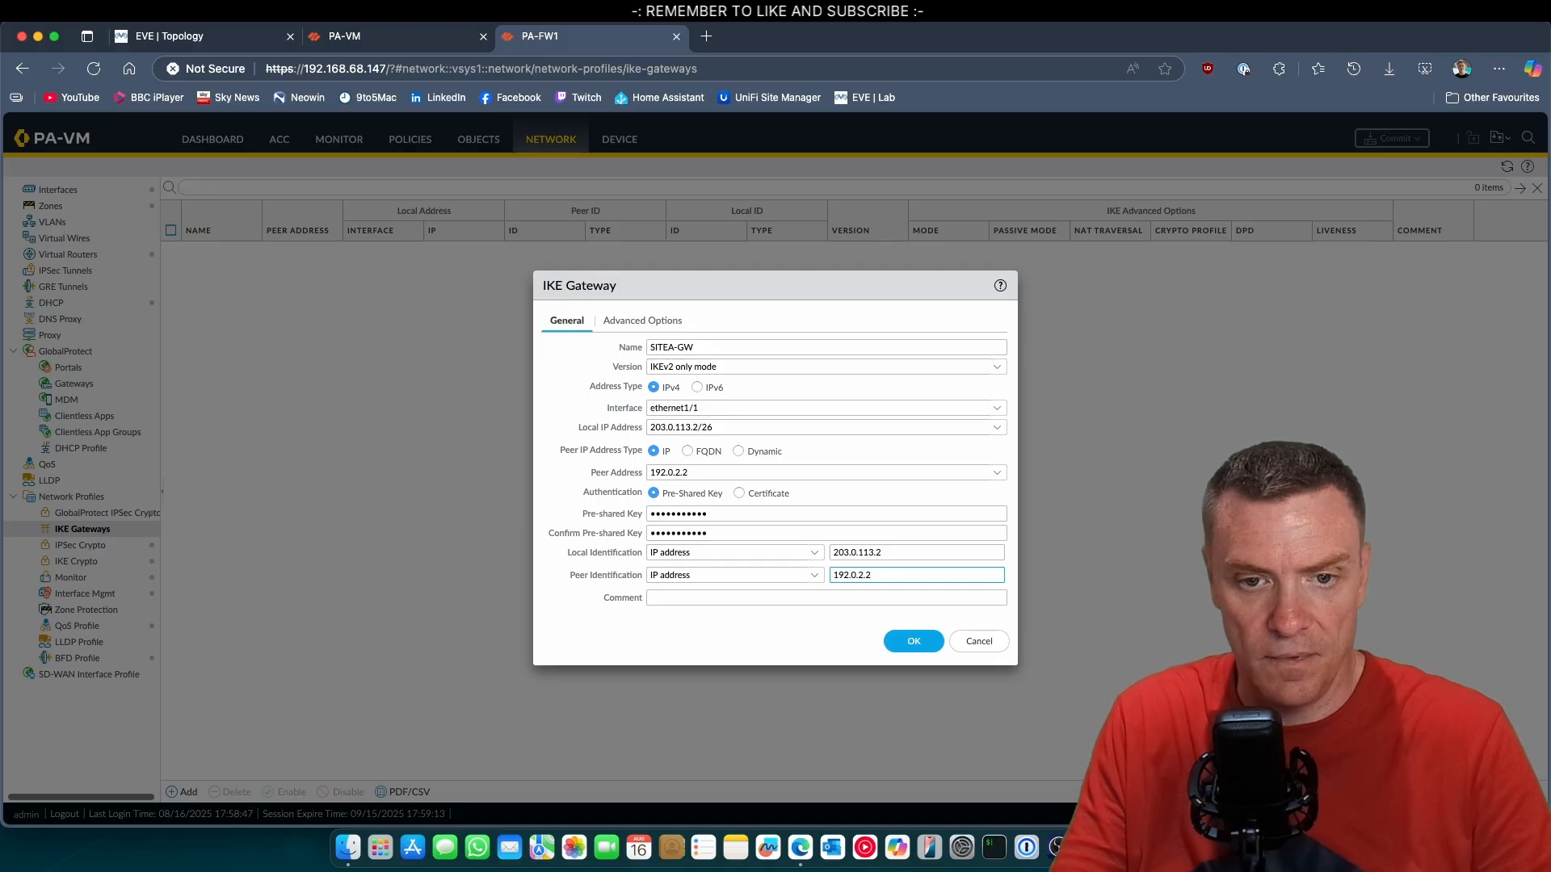
Assign the Suite-B-GCM-256 IKE crypto profile to the gateway in its advanced options, and save the gateway.
click(658, 323)
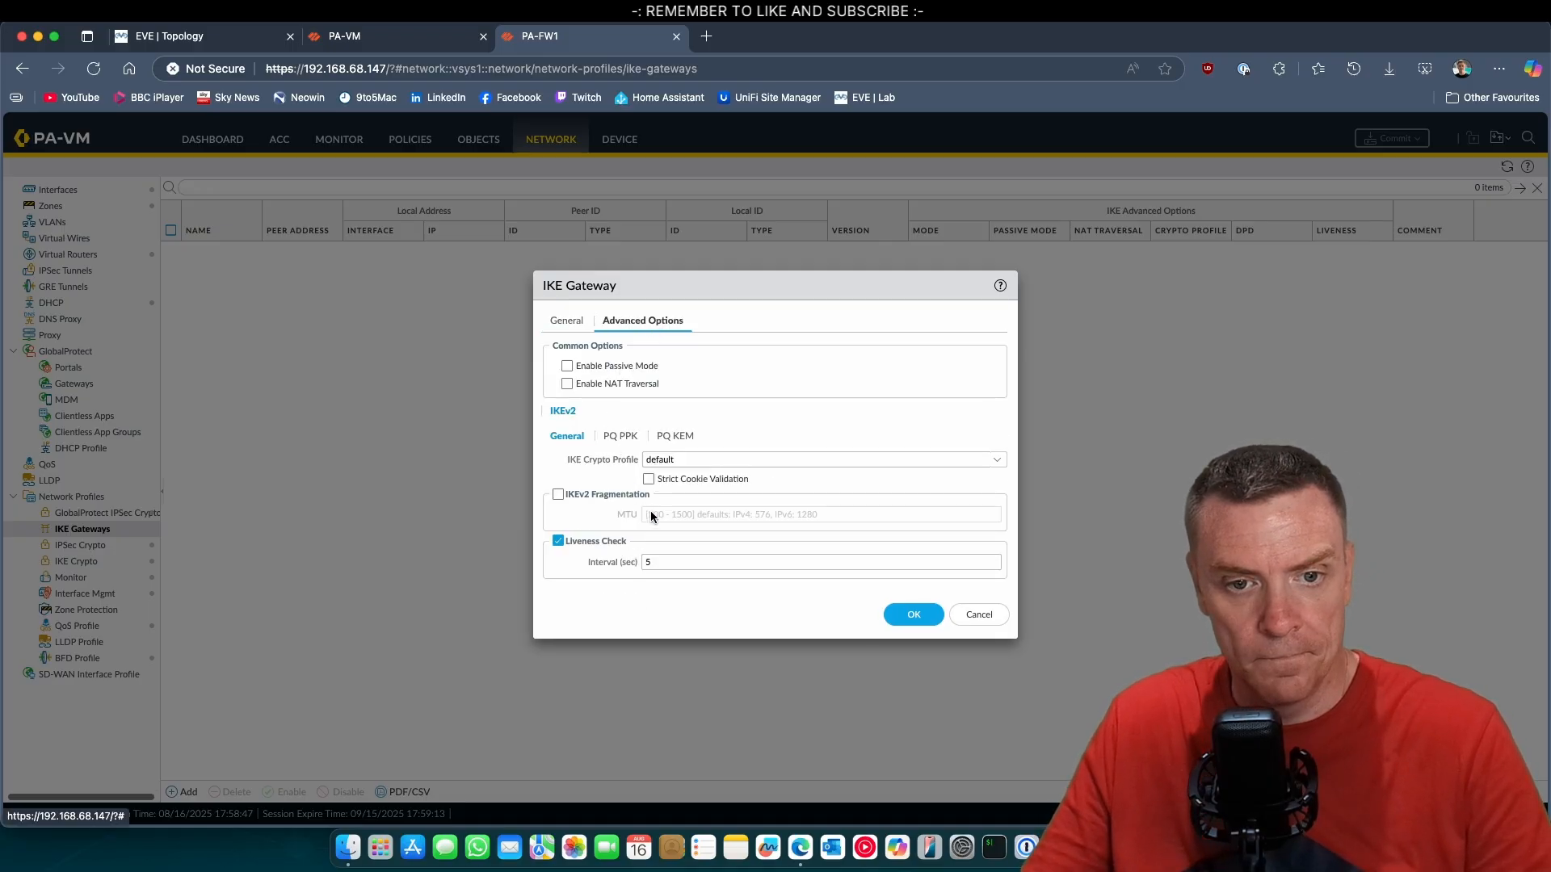
click(999, 466)
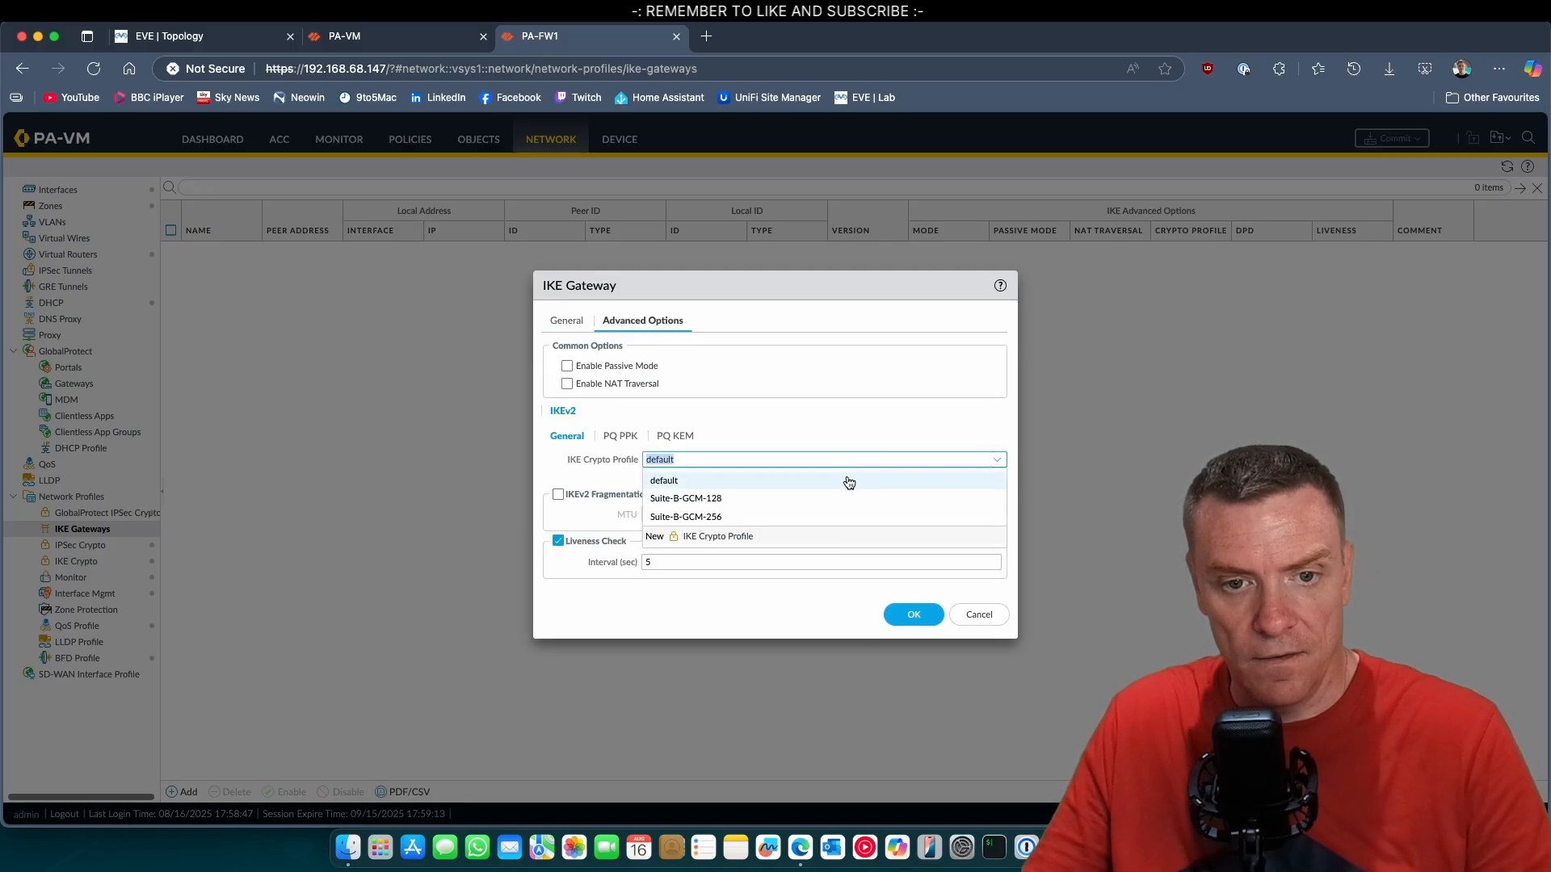
click(723, 518)
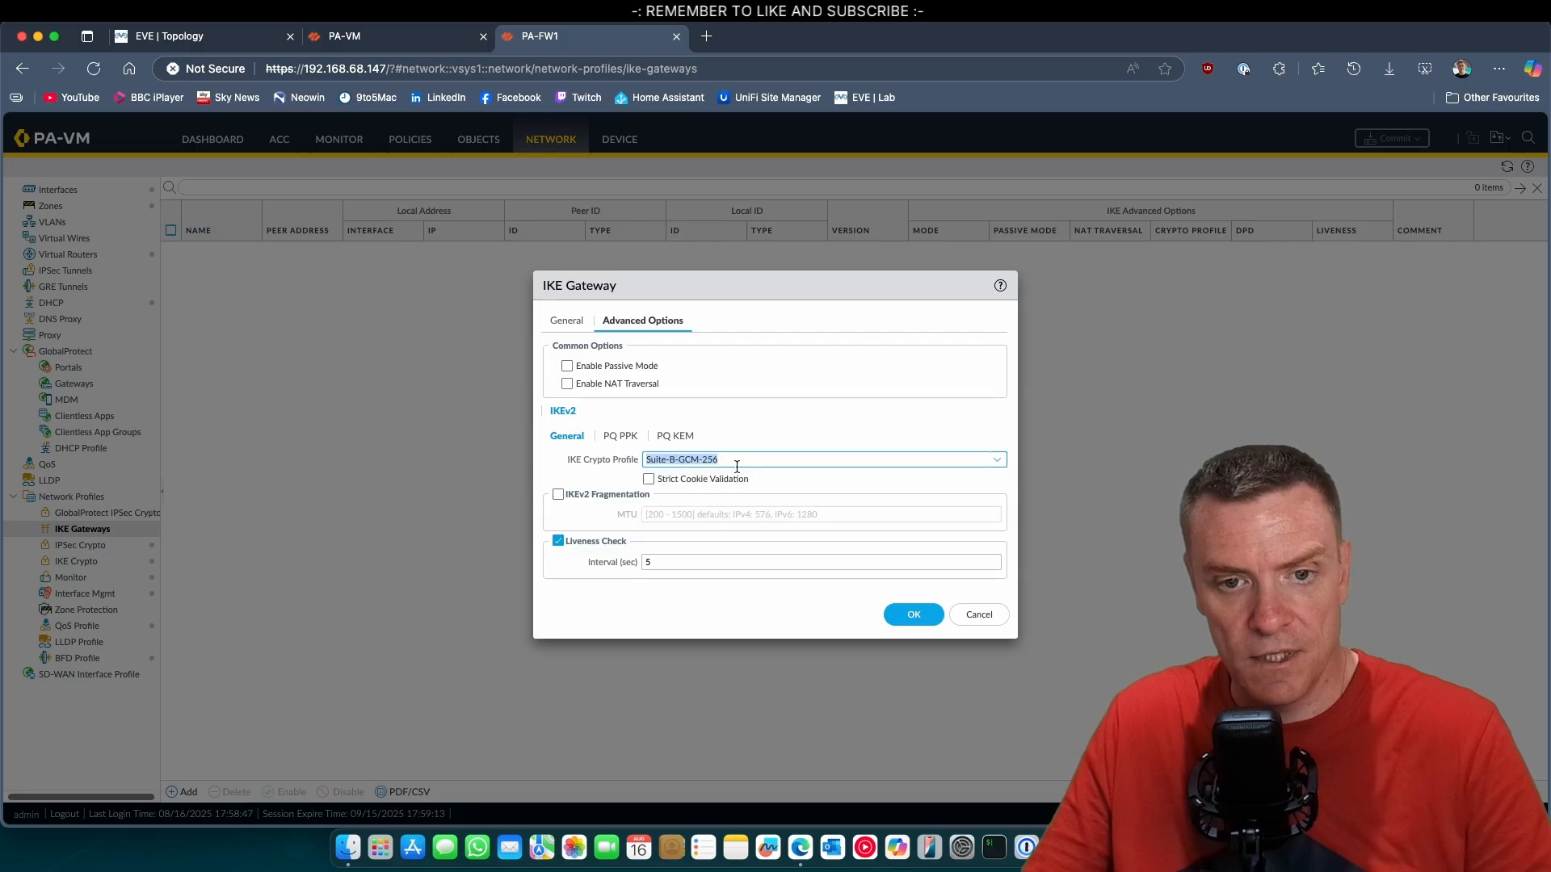
click(903, 617)
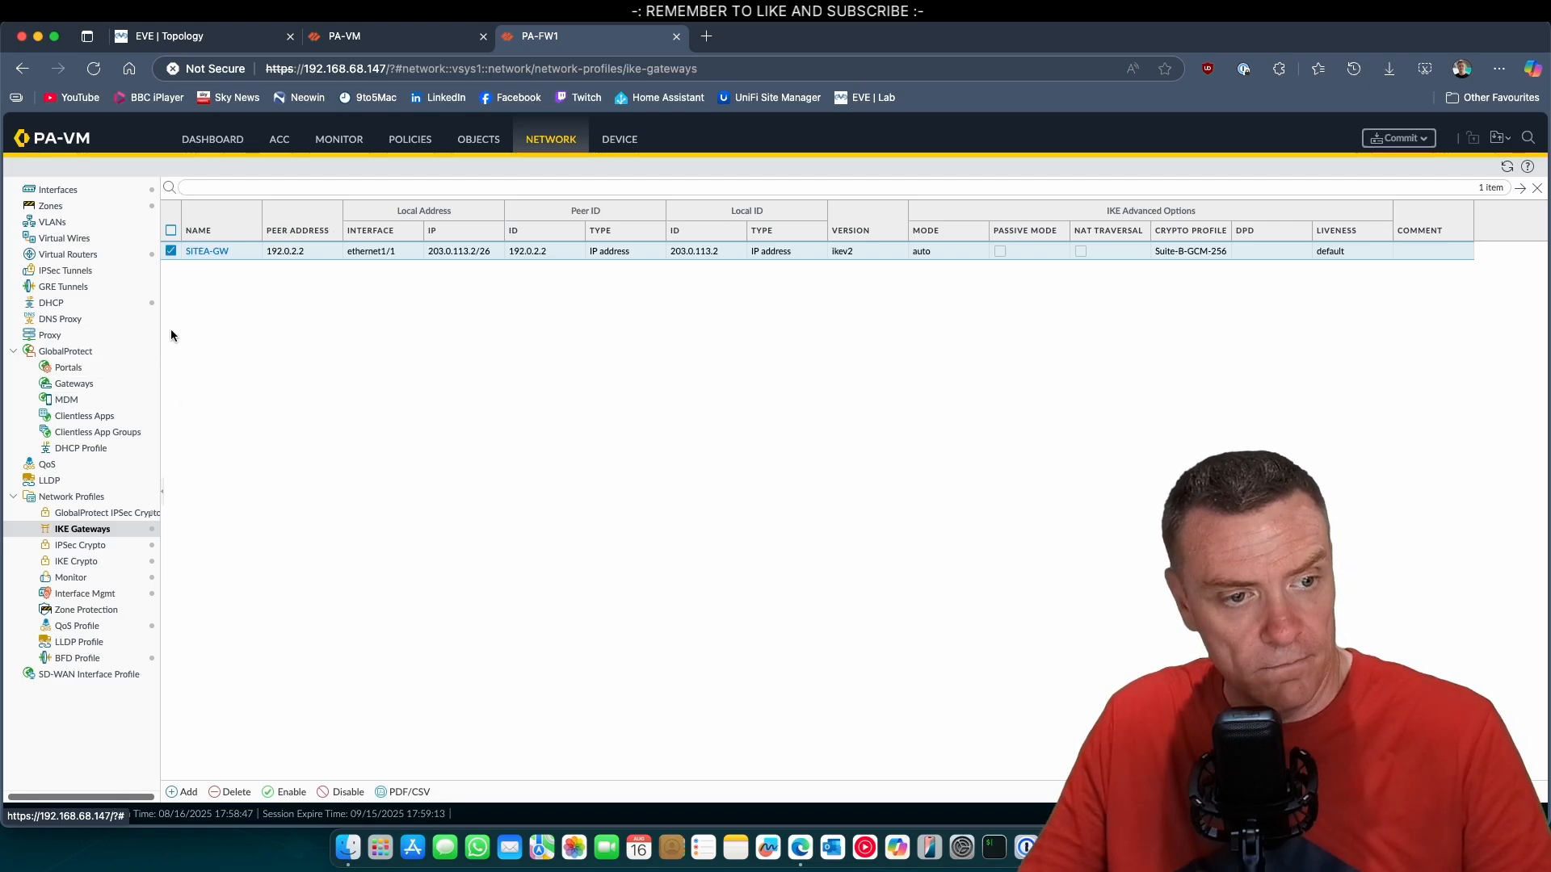
Add a new IPSec tunnel on the HQ firewall and name it SITE-A-TUN.
click(73, 271)
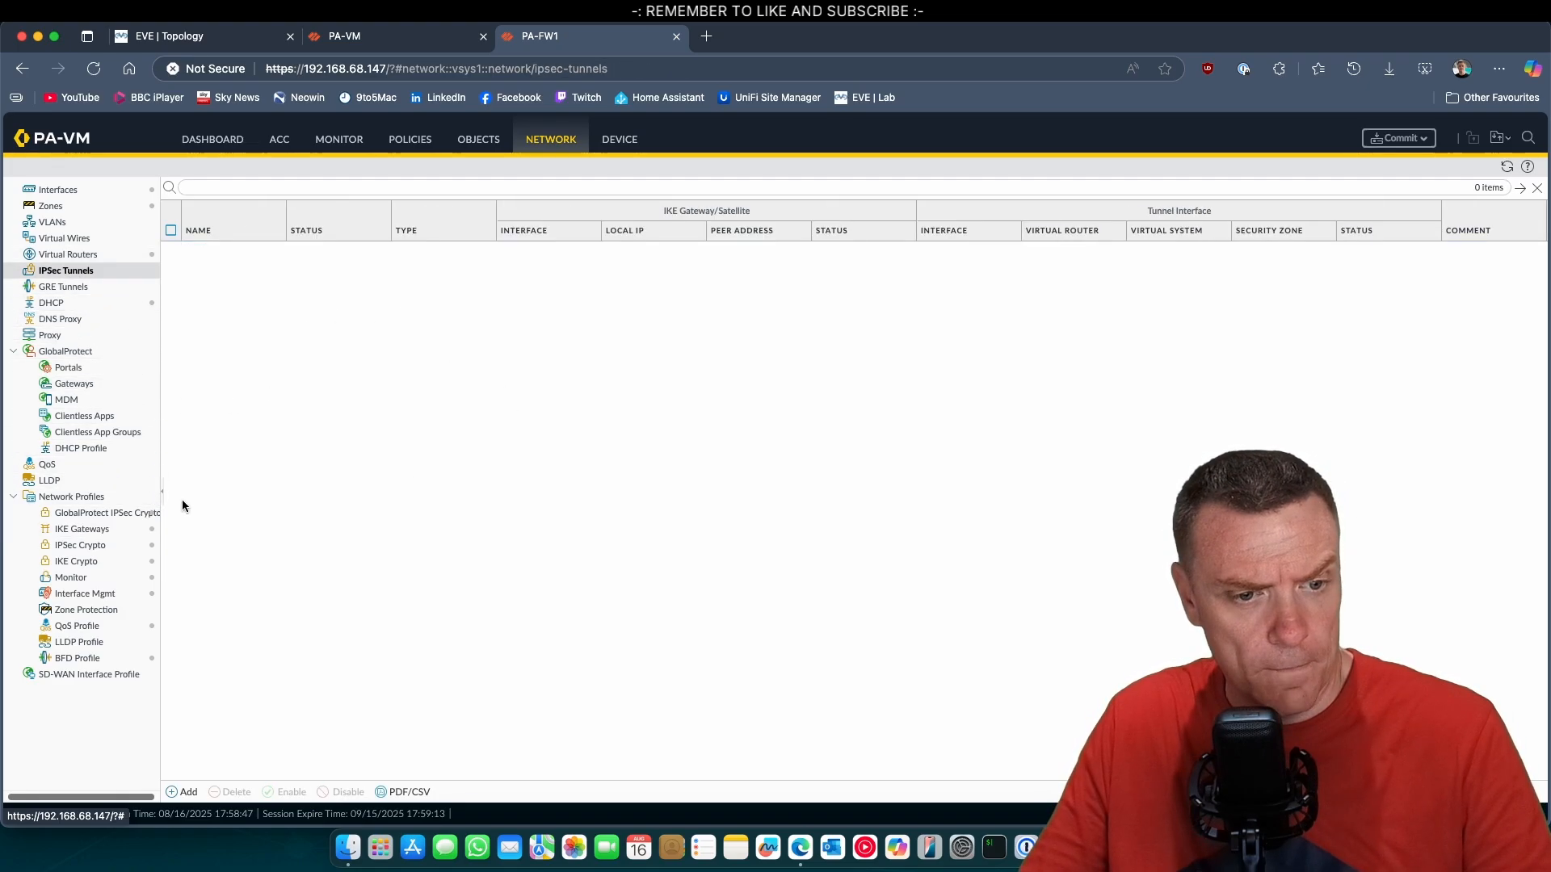
click(192, 796)
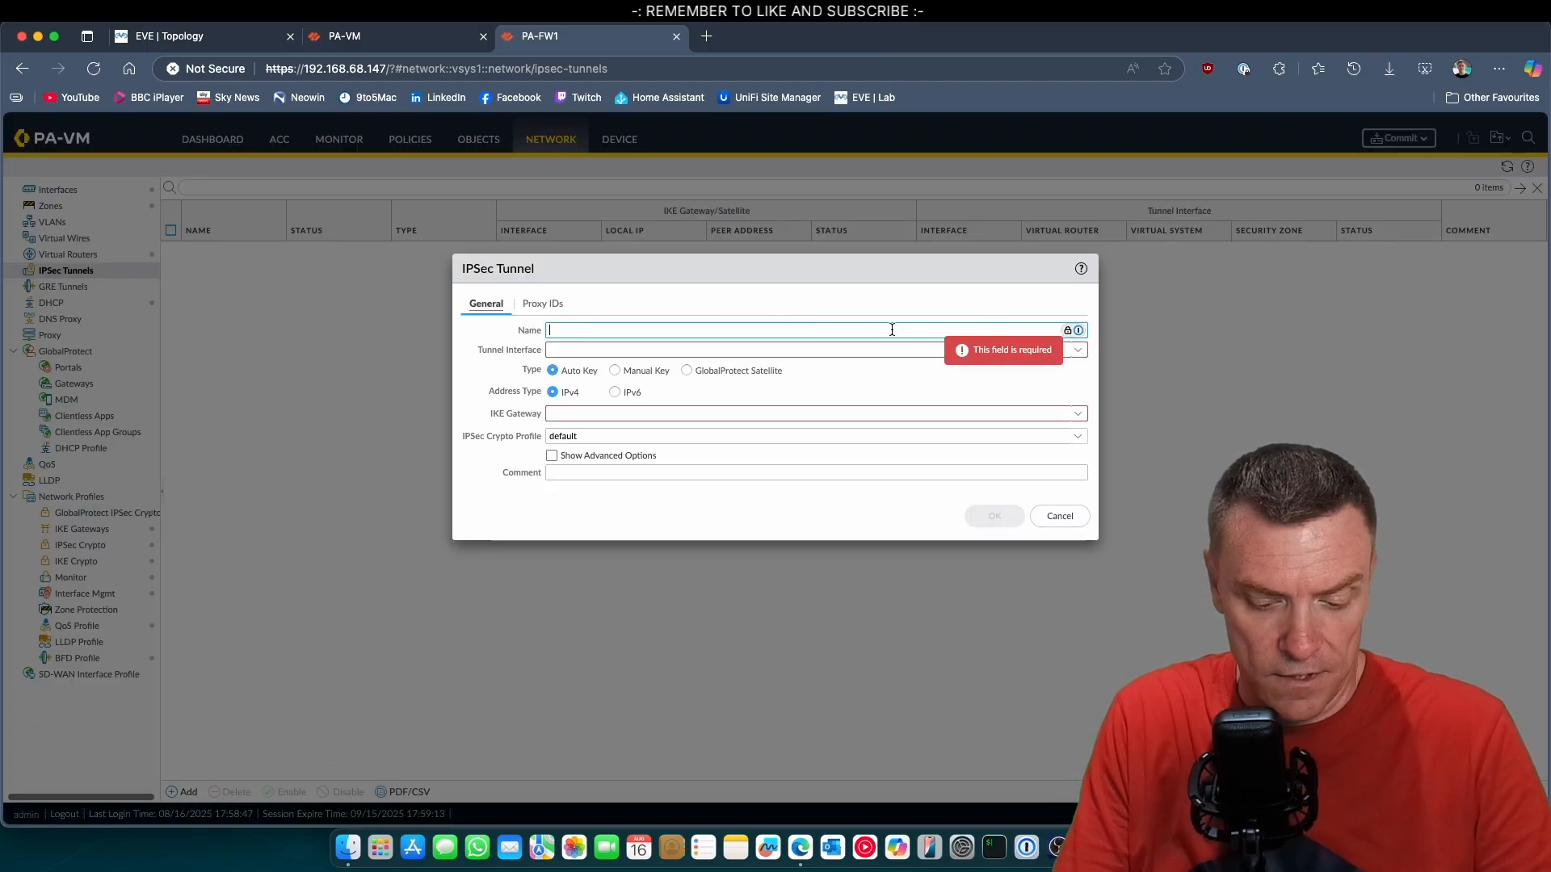
text(SITE)
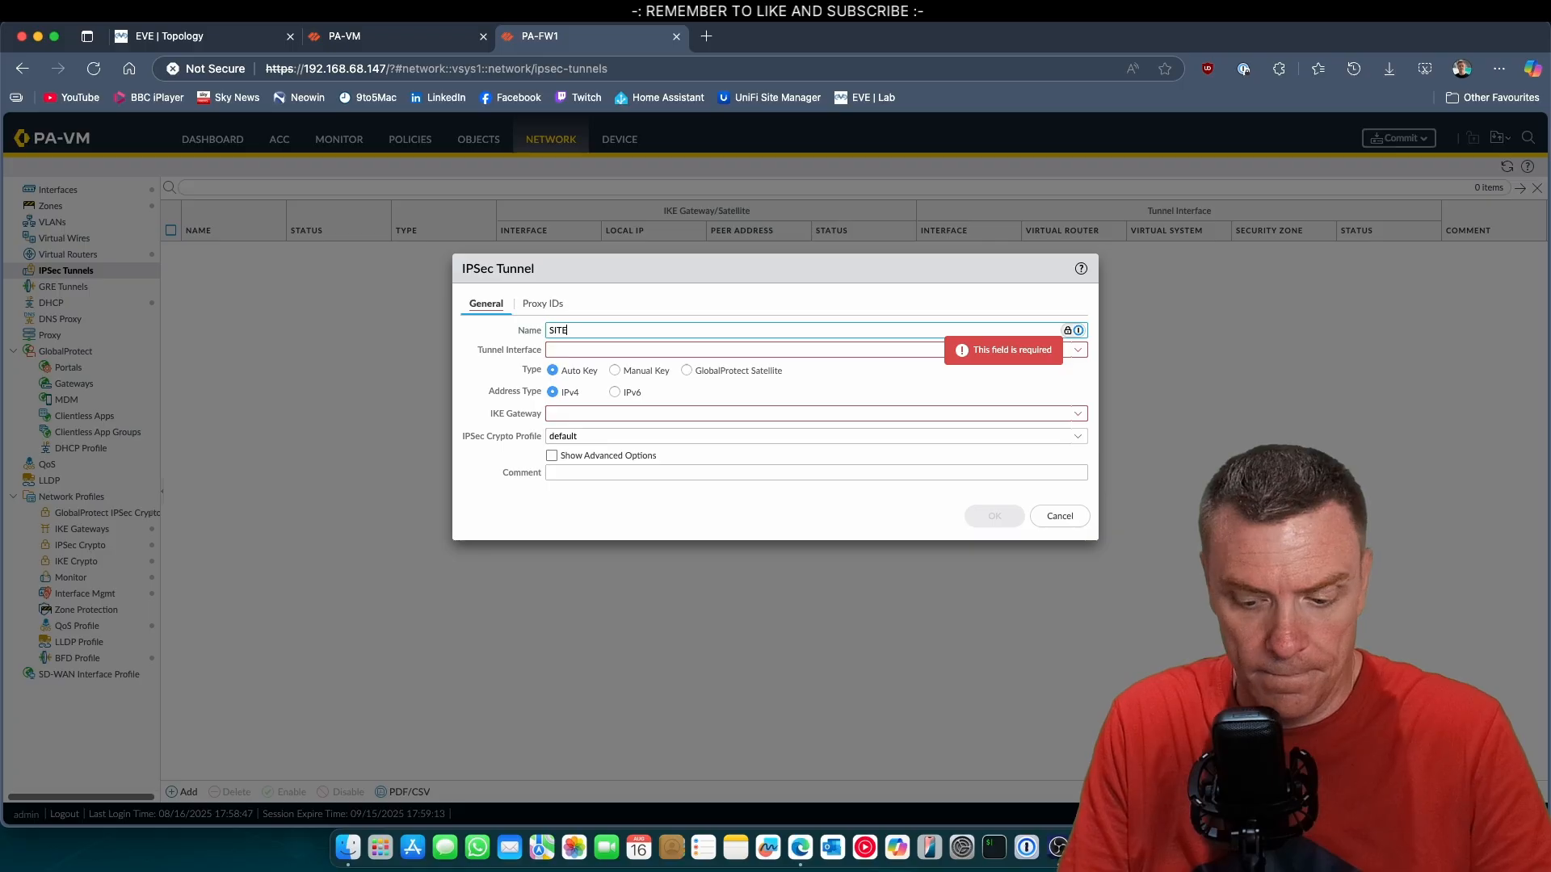
text(-A-TU)
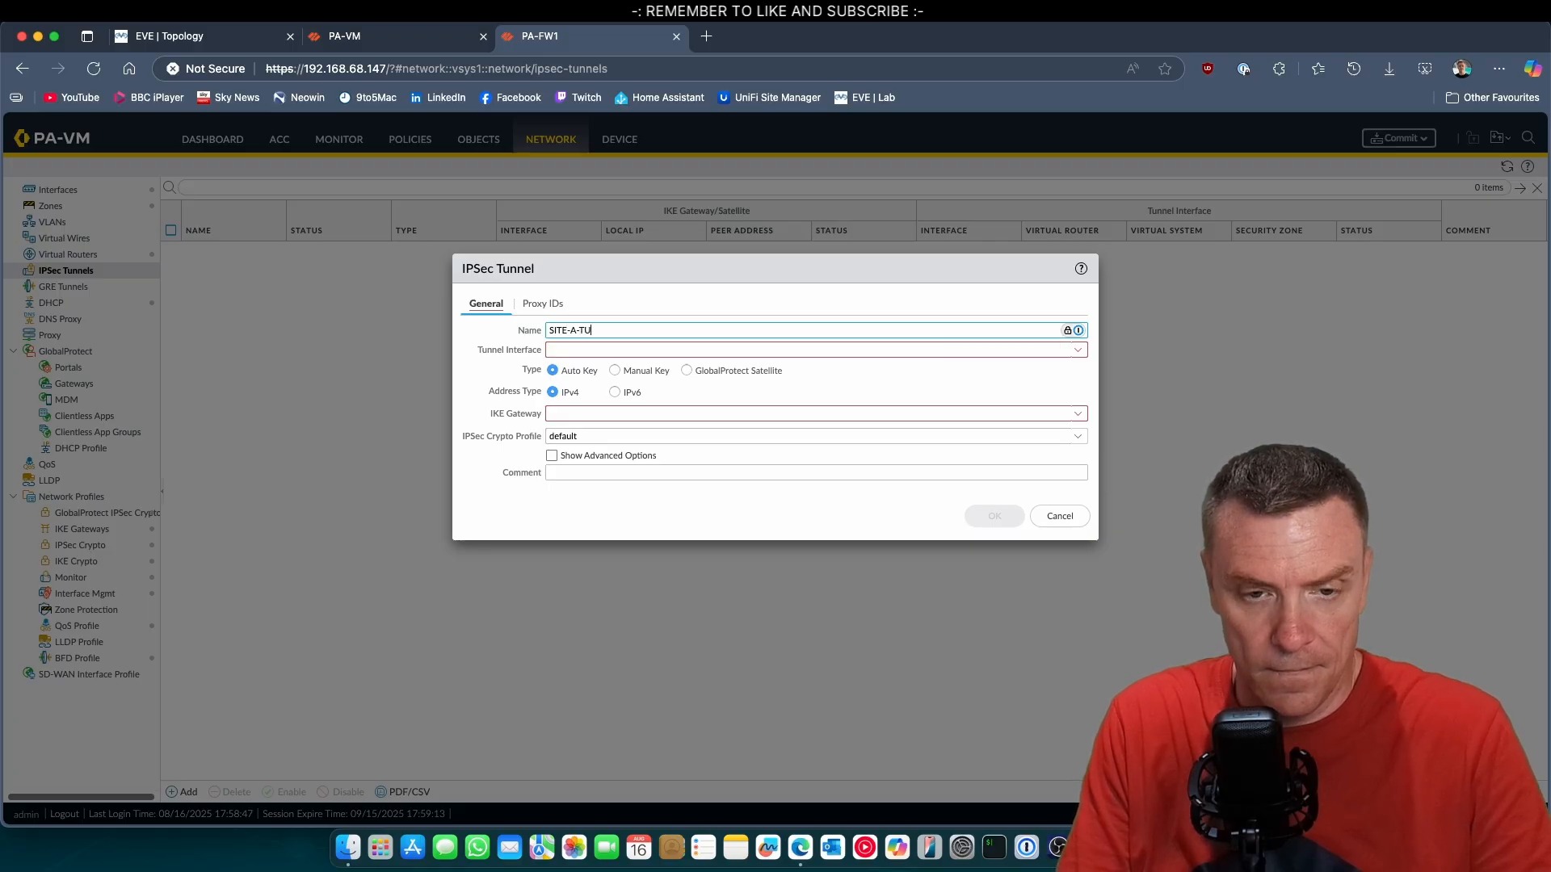
text(N)
right_click(893, 331)
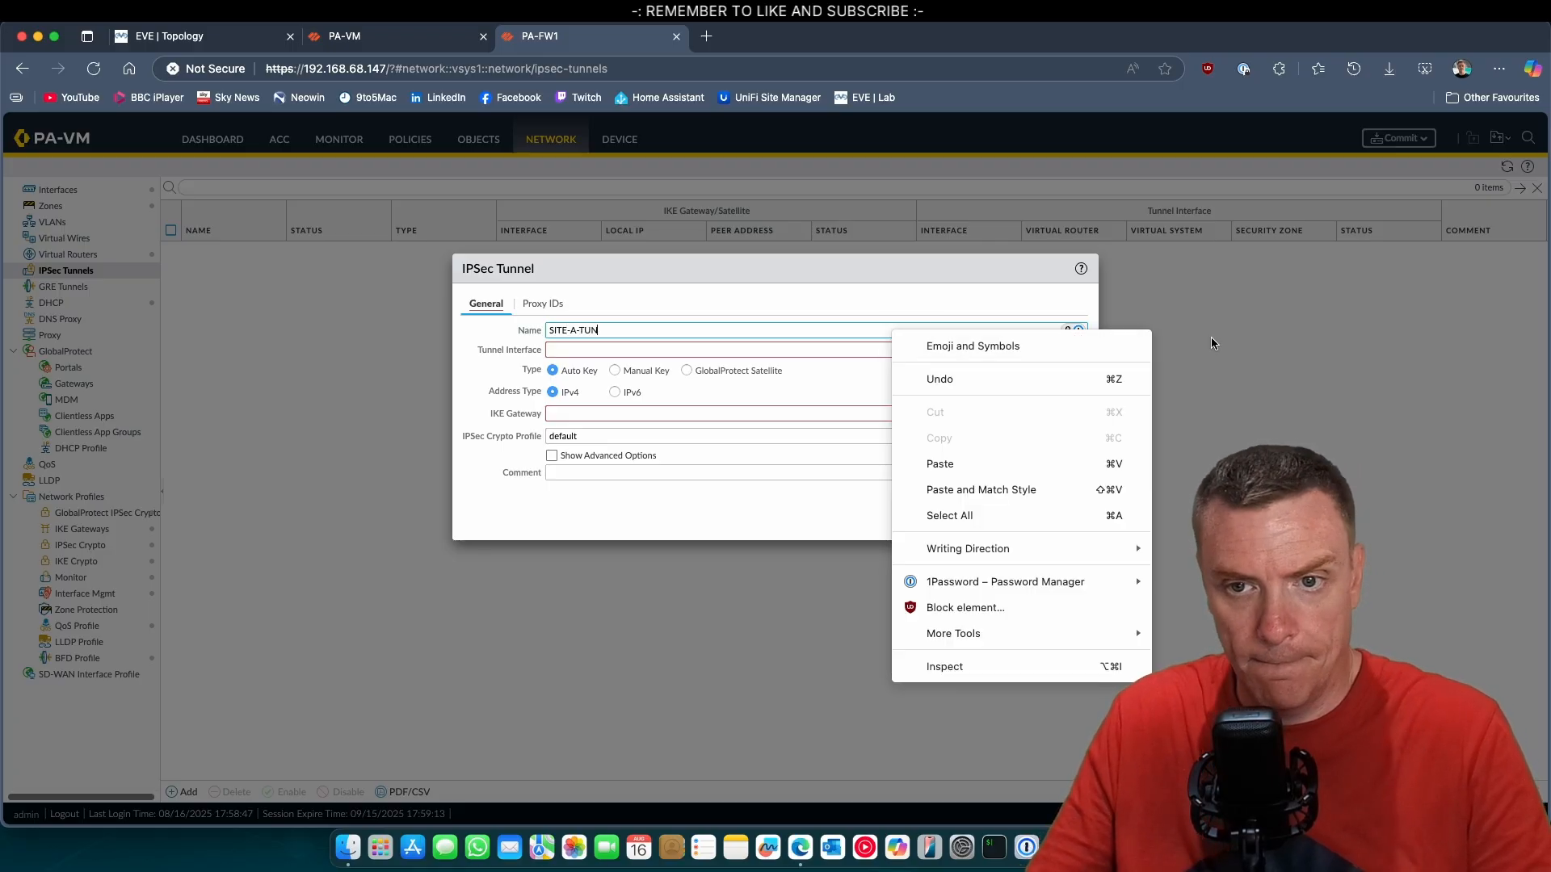
click(853, 350)
Create a new tunnel interface numbered 1 for the IPSec tunnel and assign it to the default virtual router.
click(1079, 349)
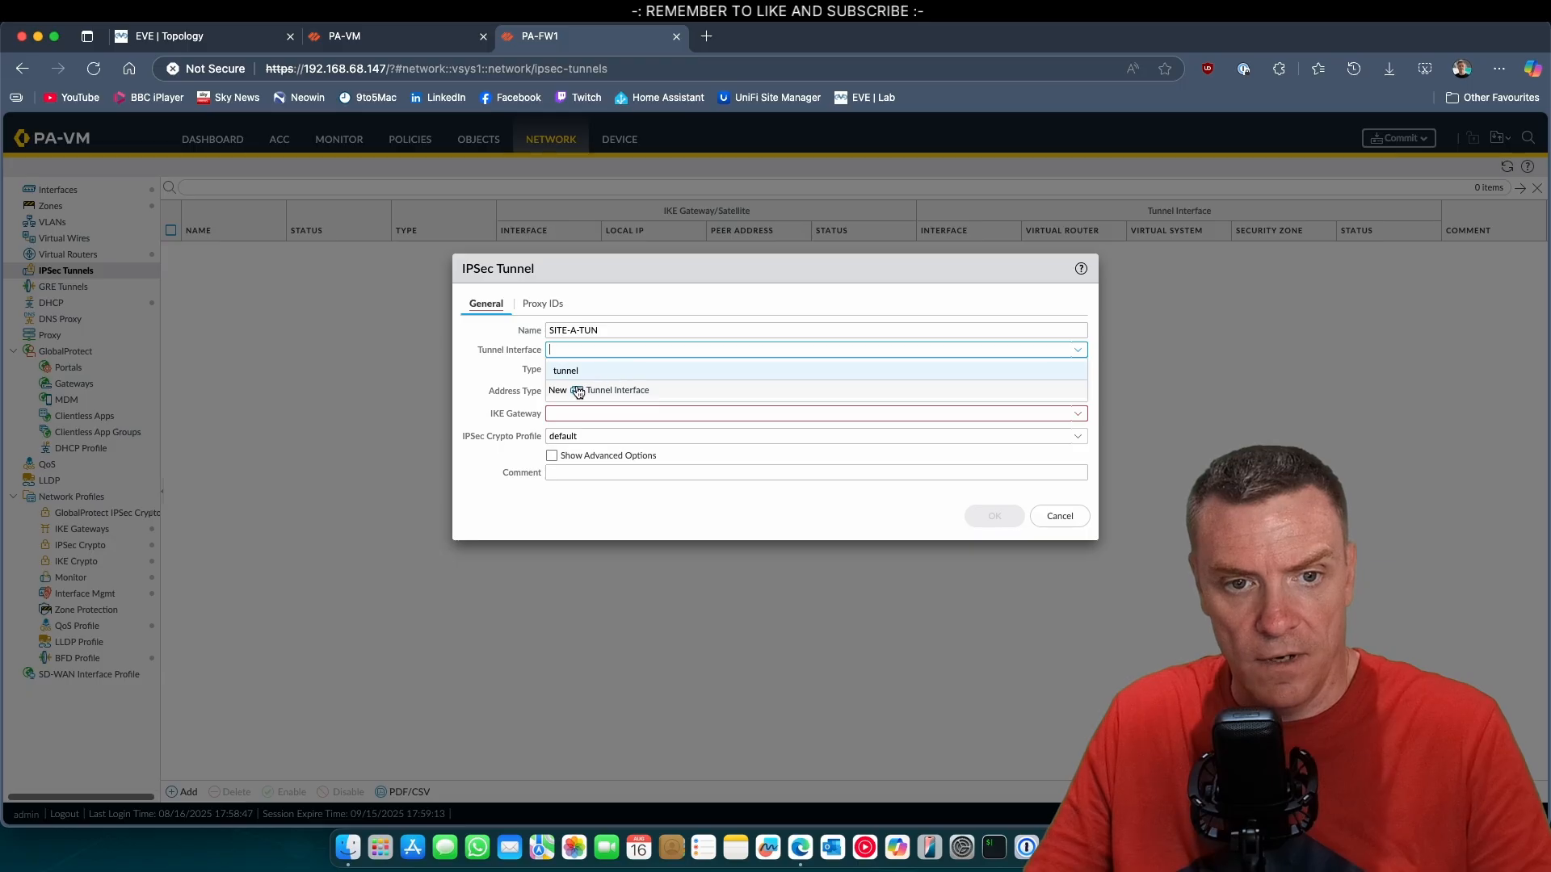
click(579, 391)
click(922, 380)
text(1)
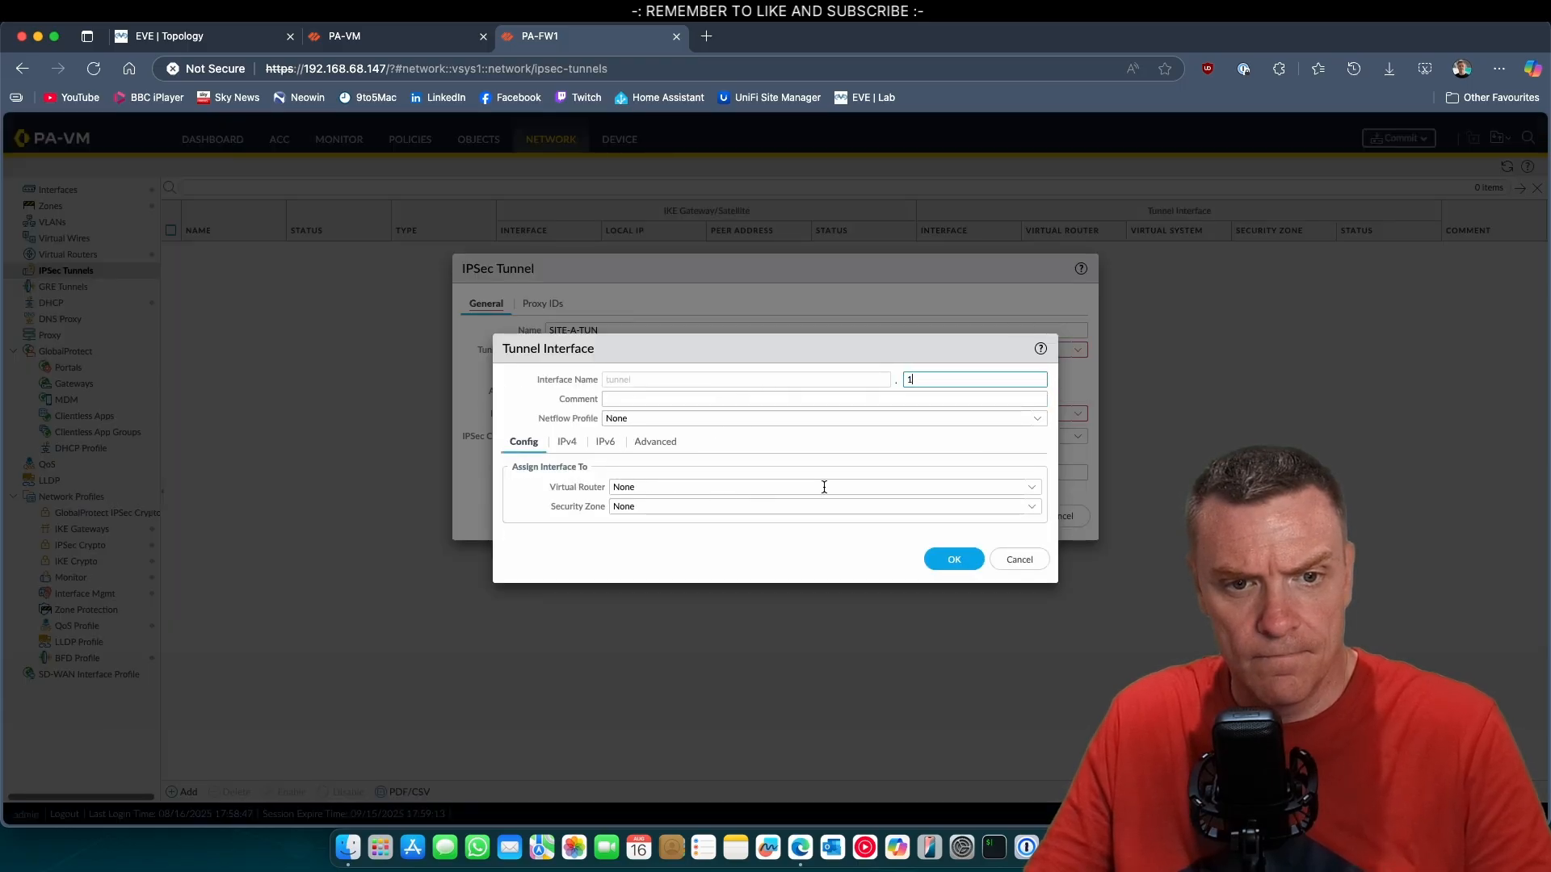
click(1029, 488)
click(655, 521)
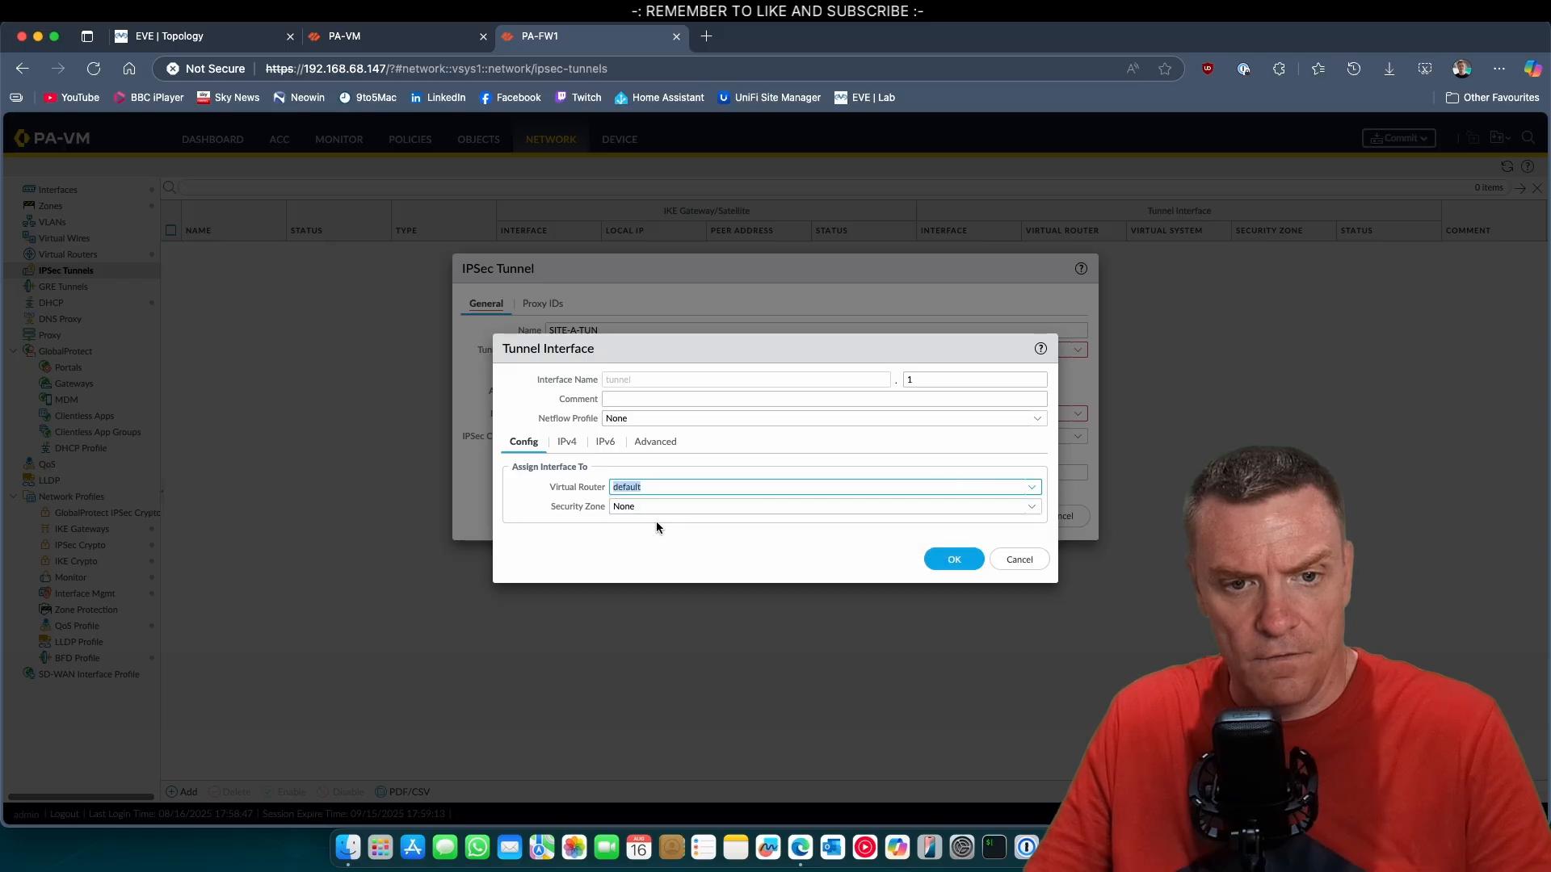
click(565, 444)
click(606, 442)
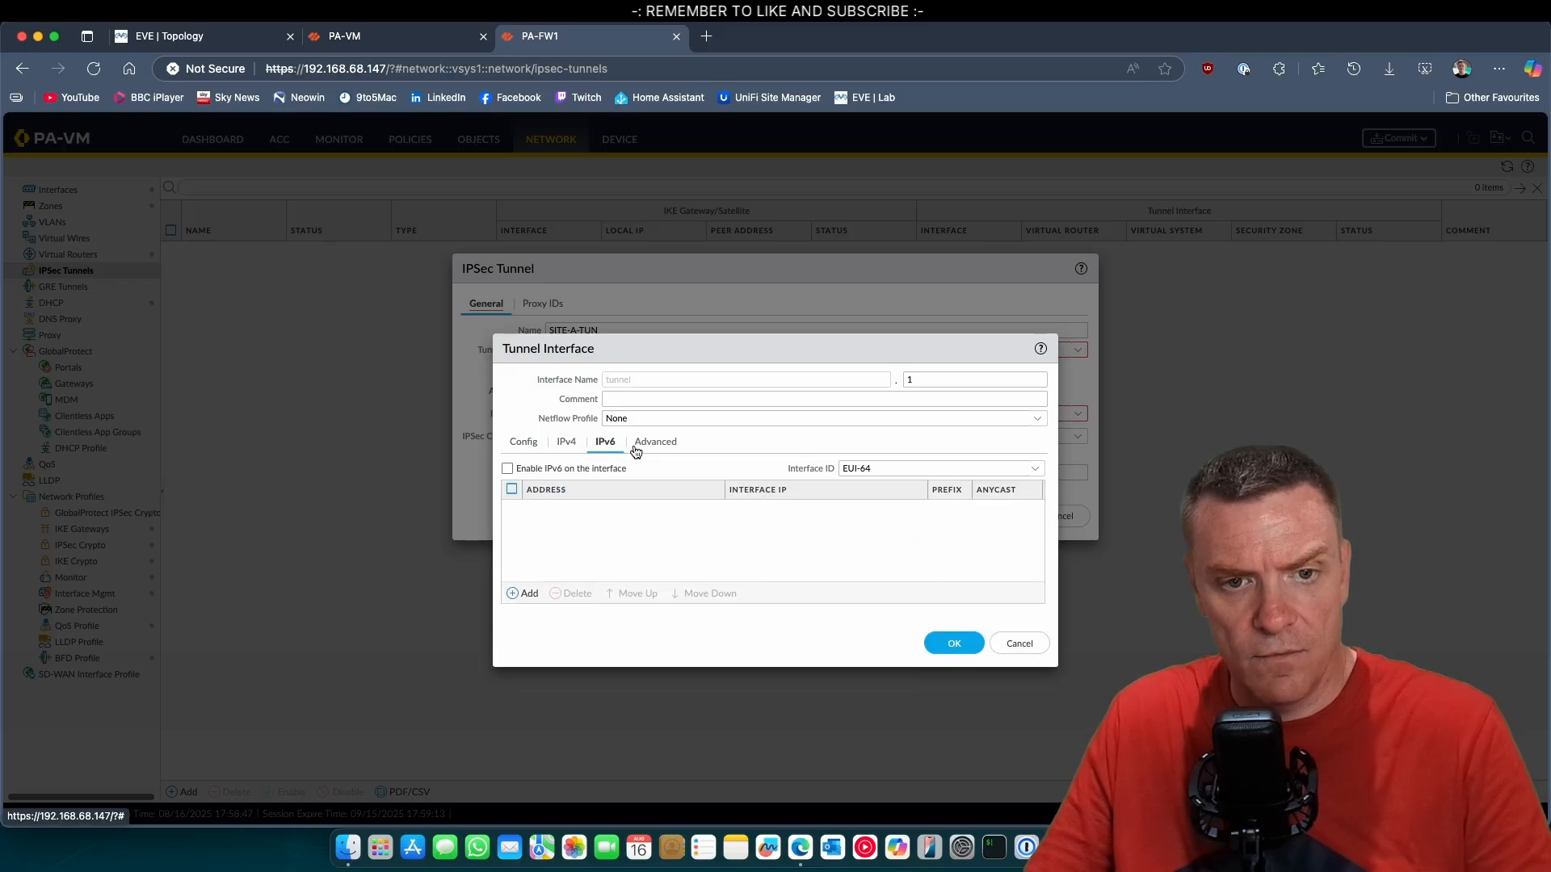
click(657, 443)
click(526, 447)
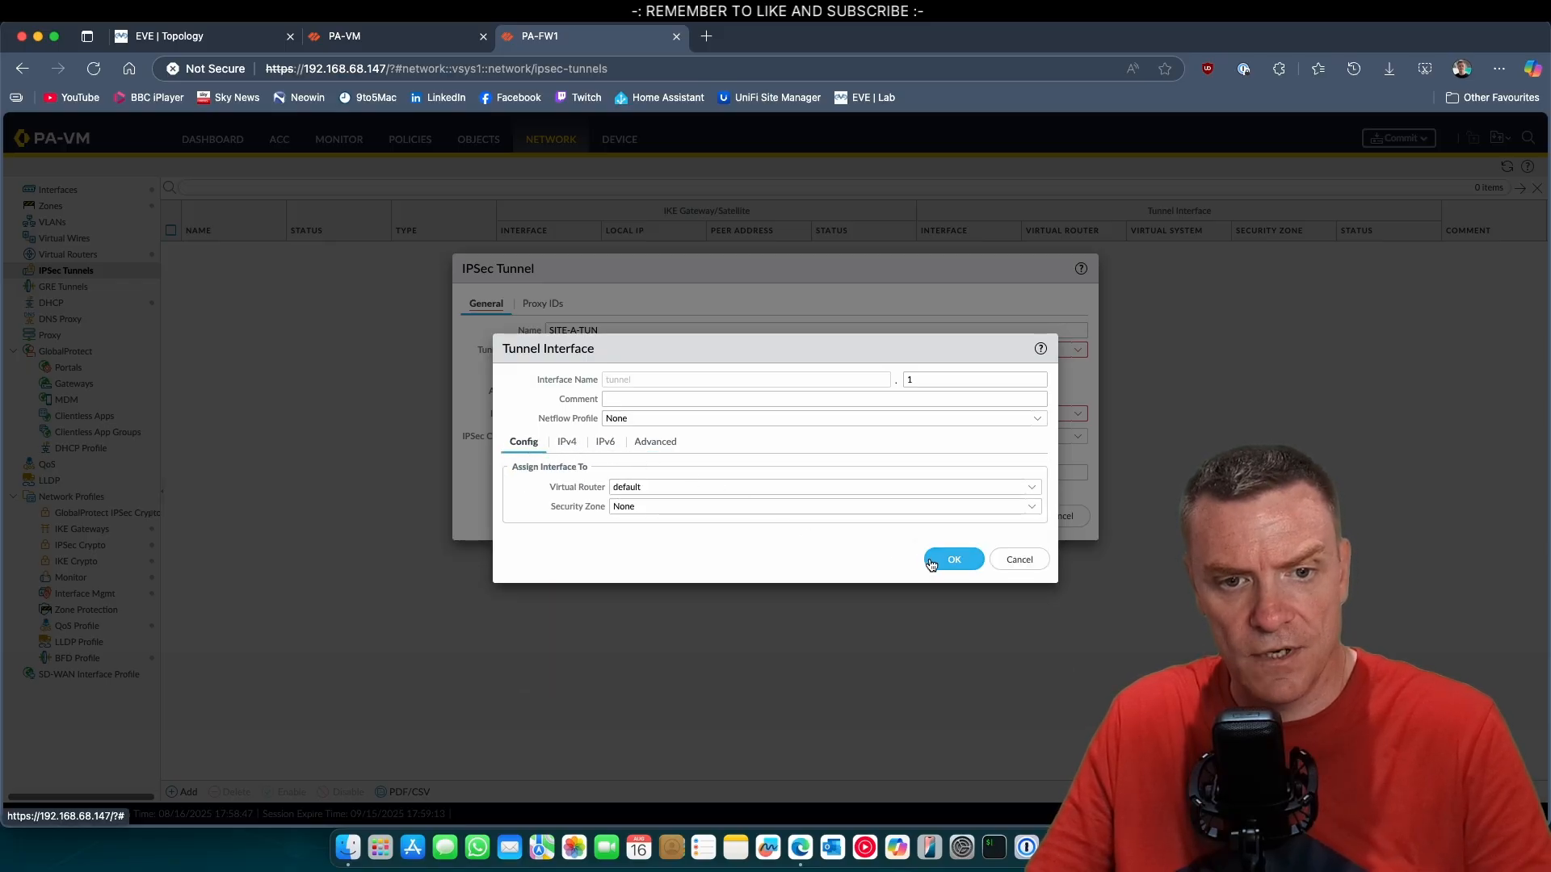
Create a new security zone named SITEA-VPN for the tunnel interface and save the interface.
click(994, 507)
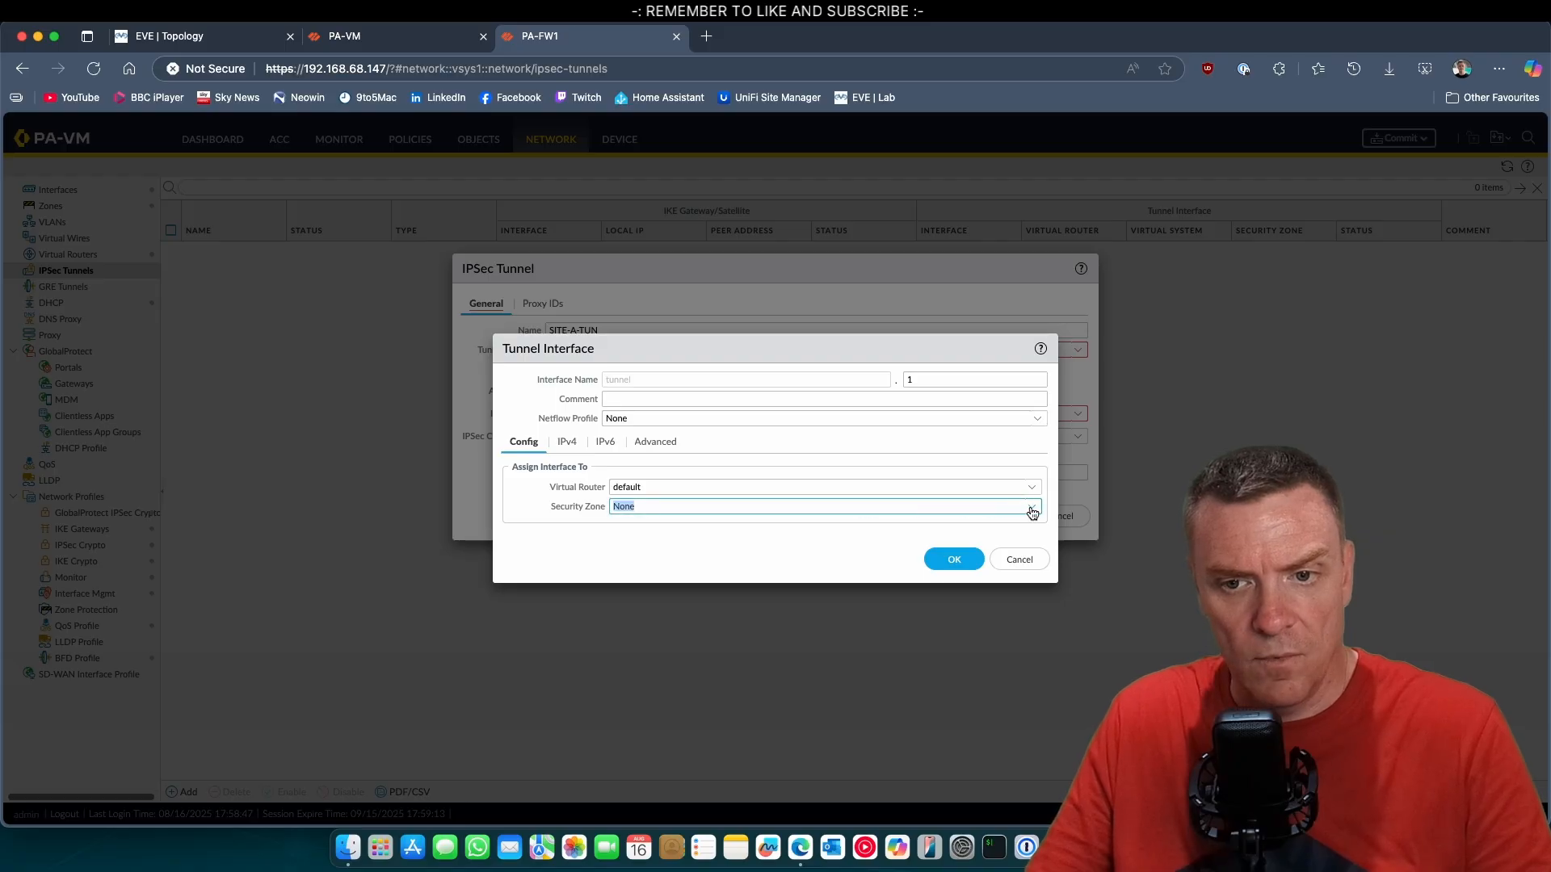
click(1032, 512)
click(646, 624)
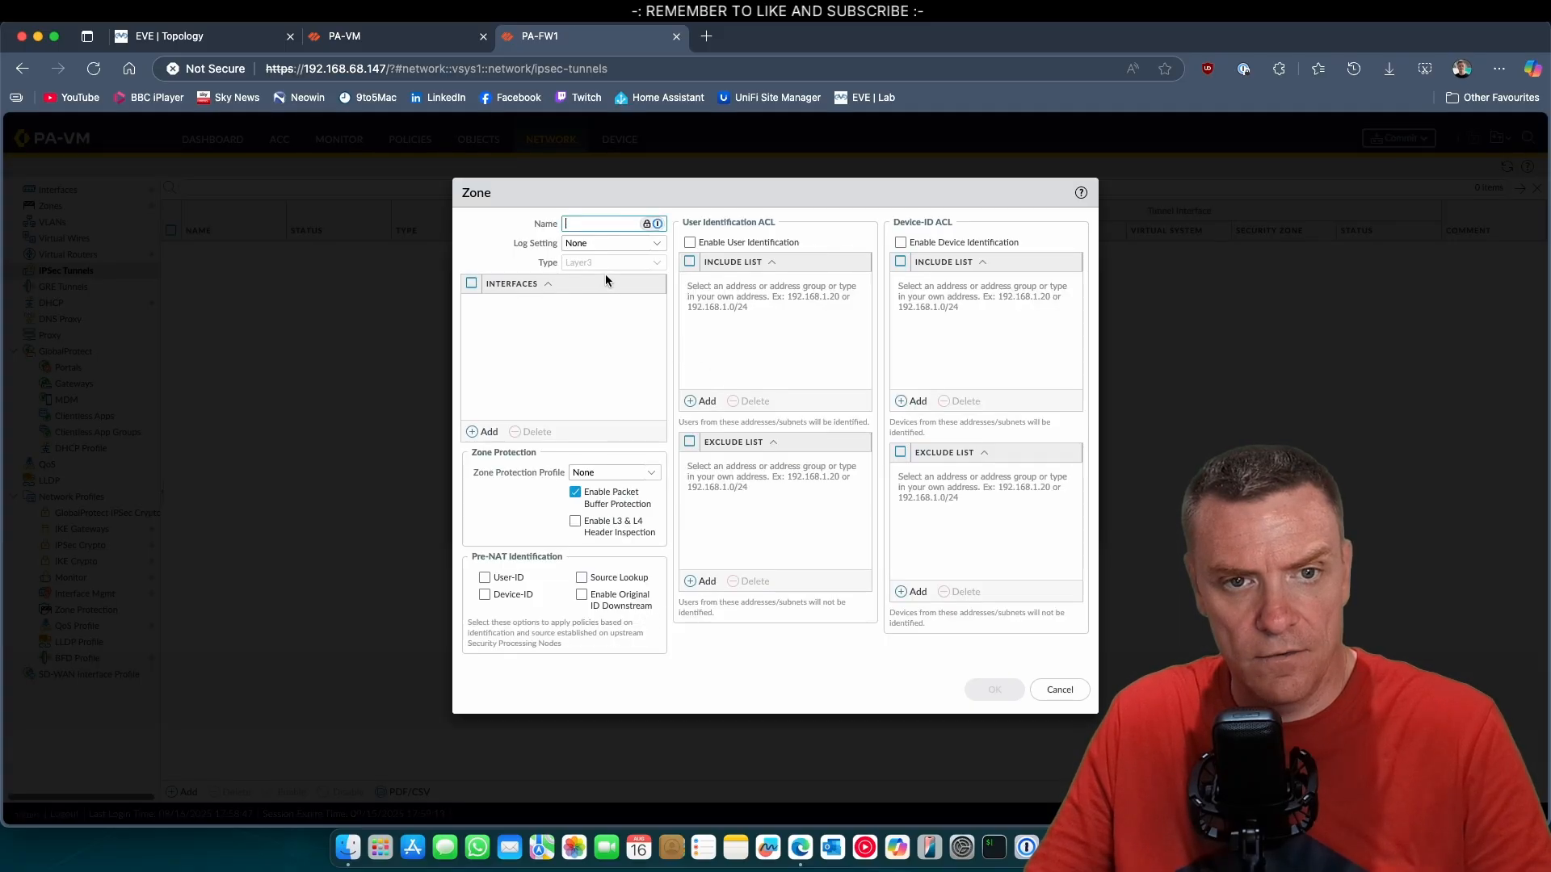
text(Sl)
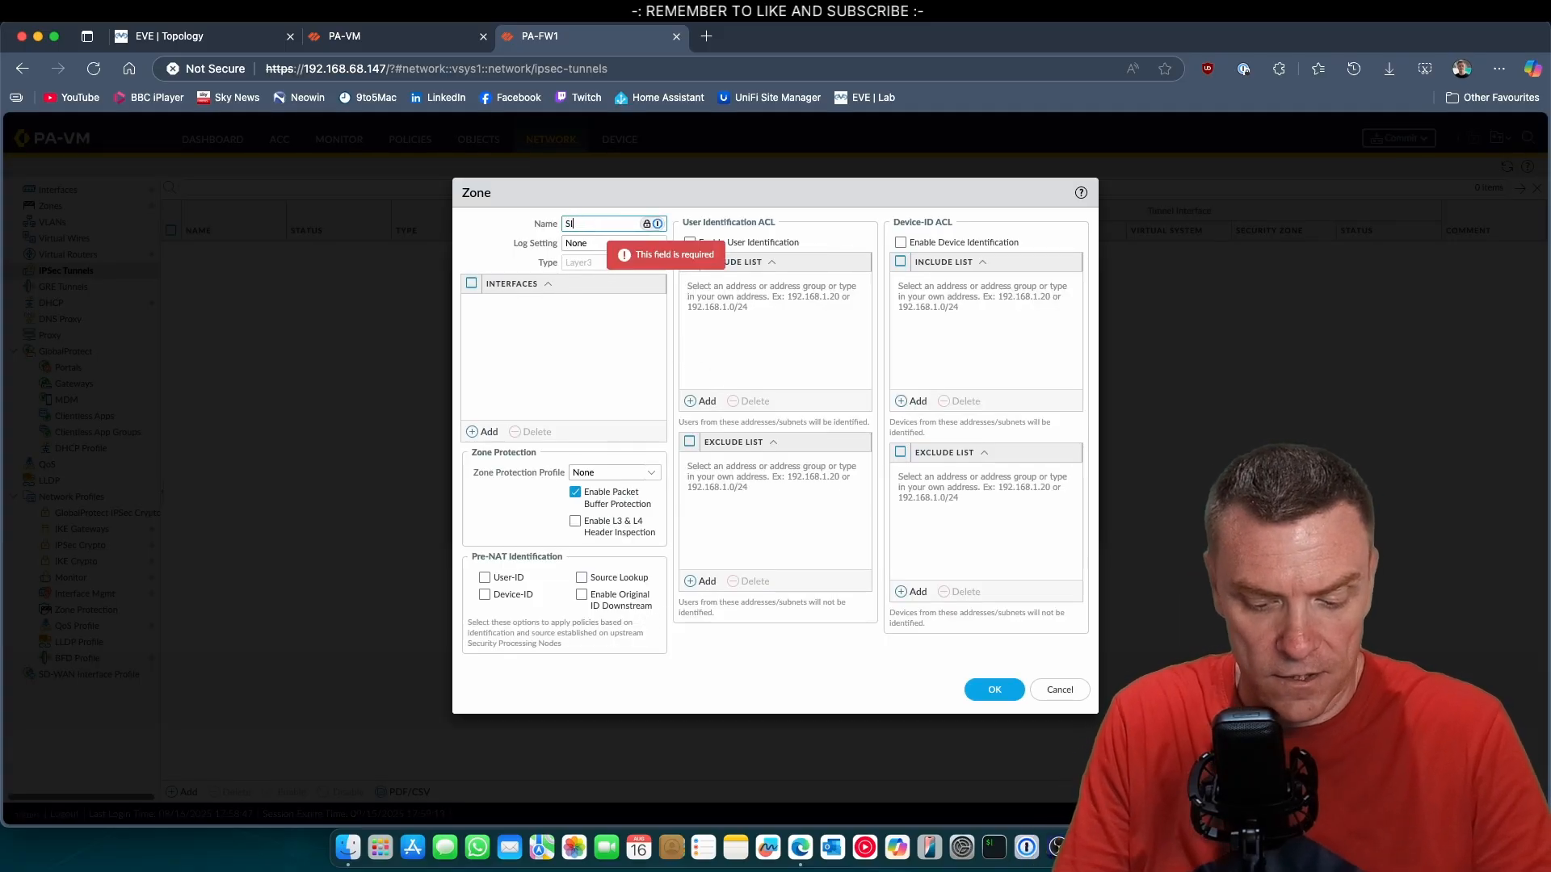
text(TEA-VPN)
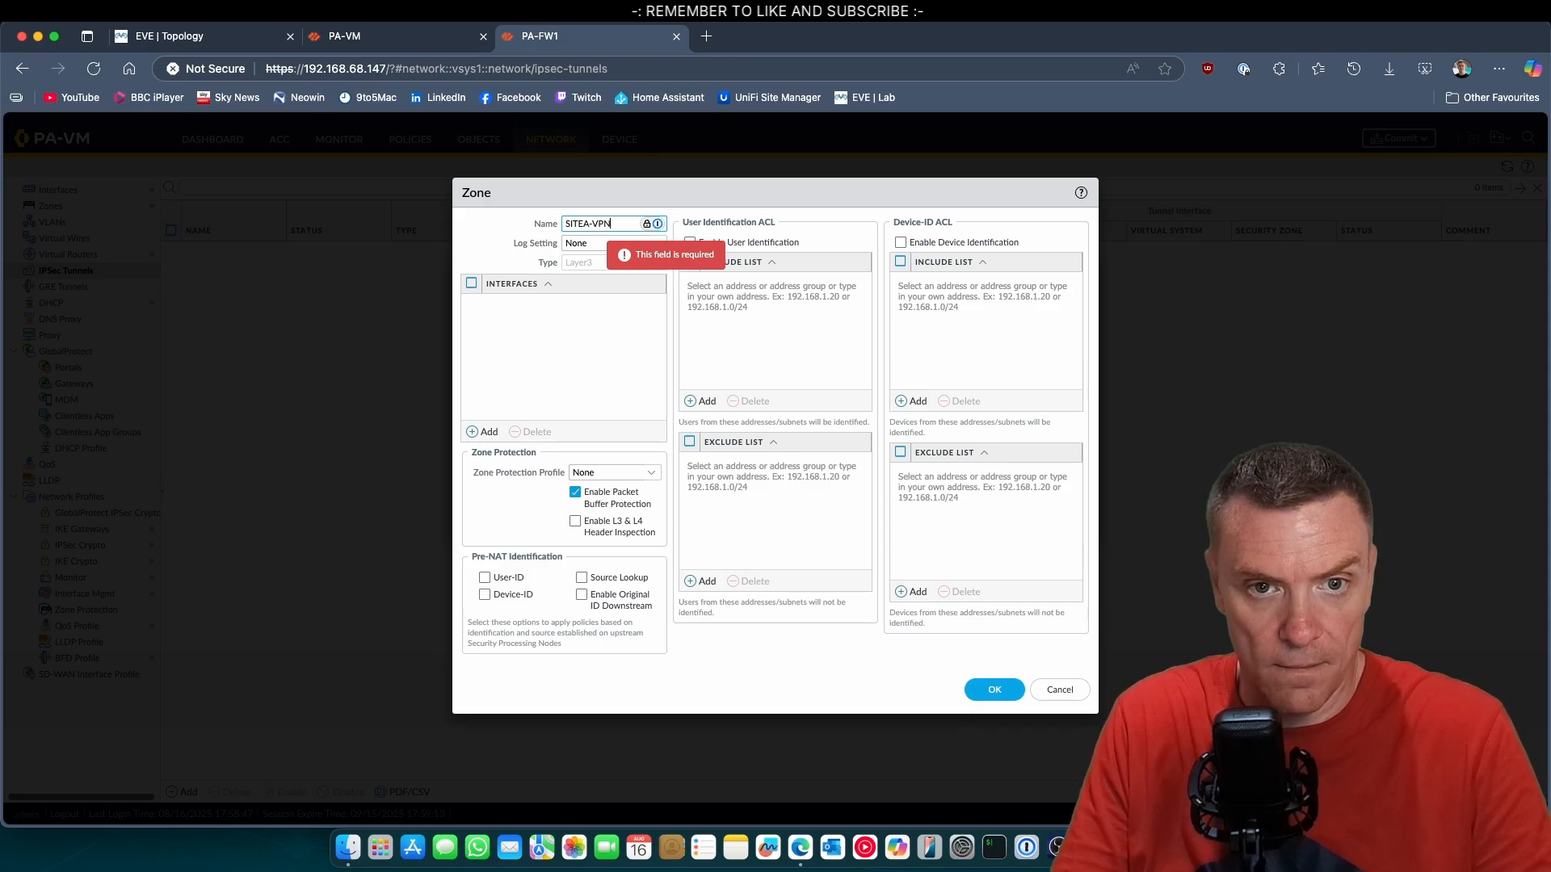
click(973, 689)
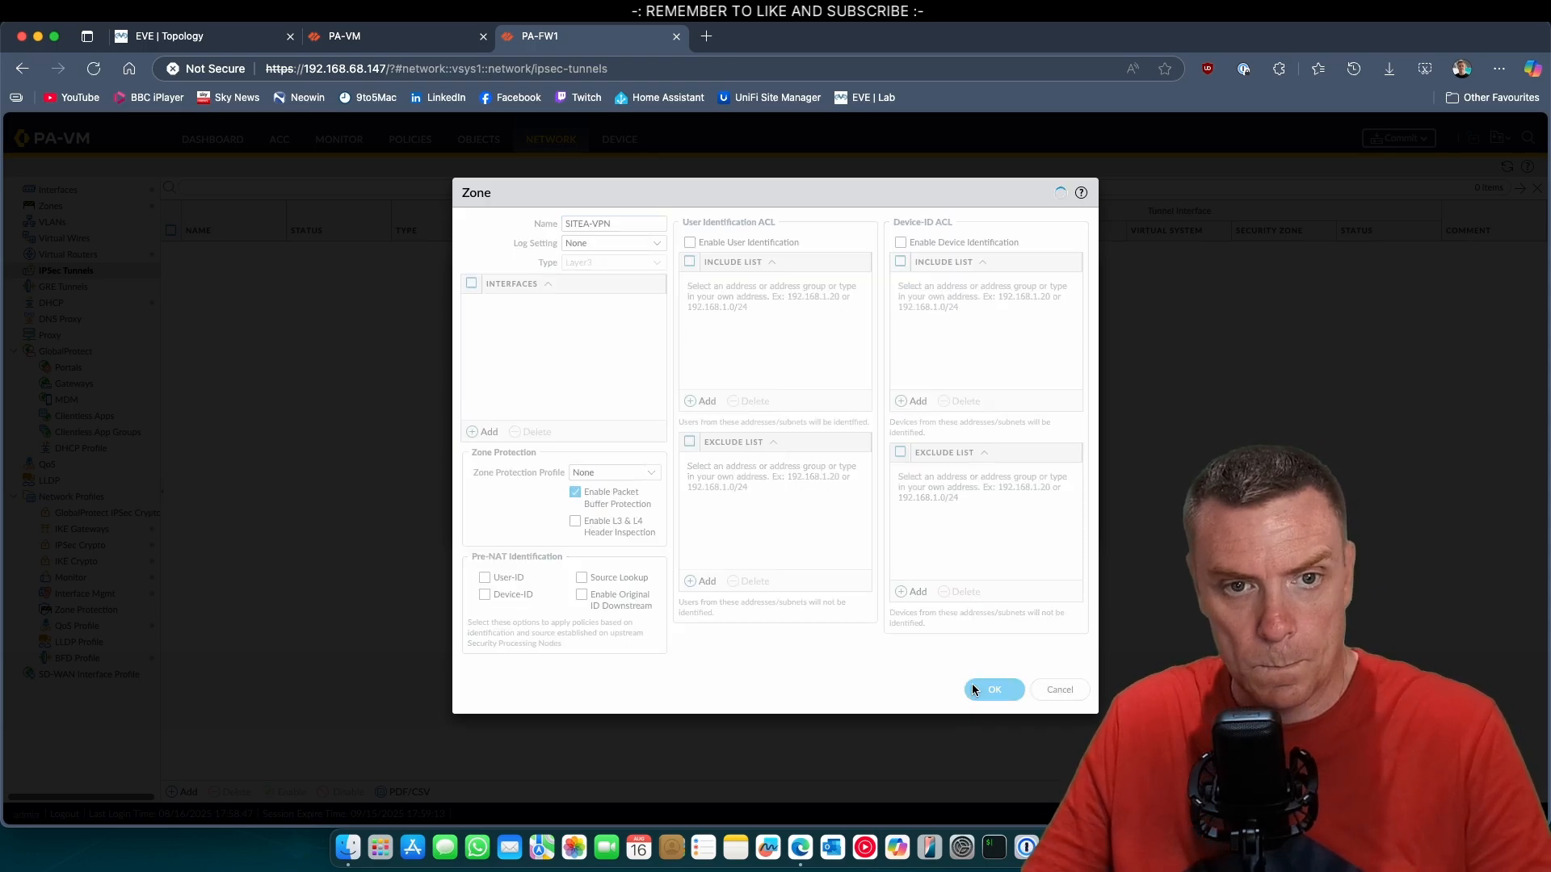
click(955, 561)
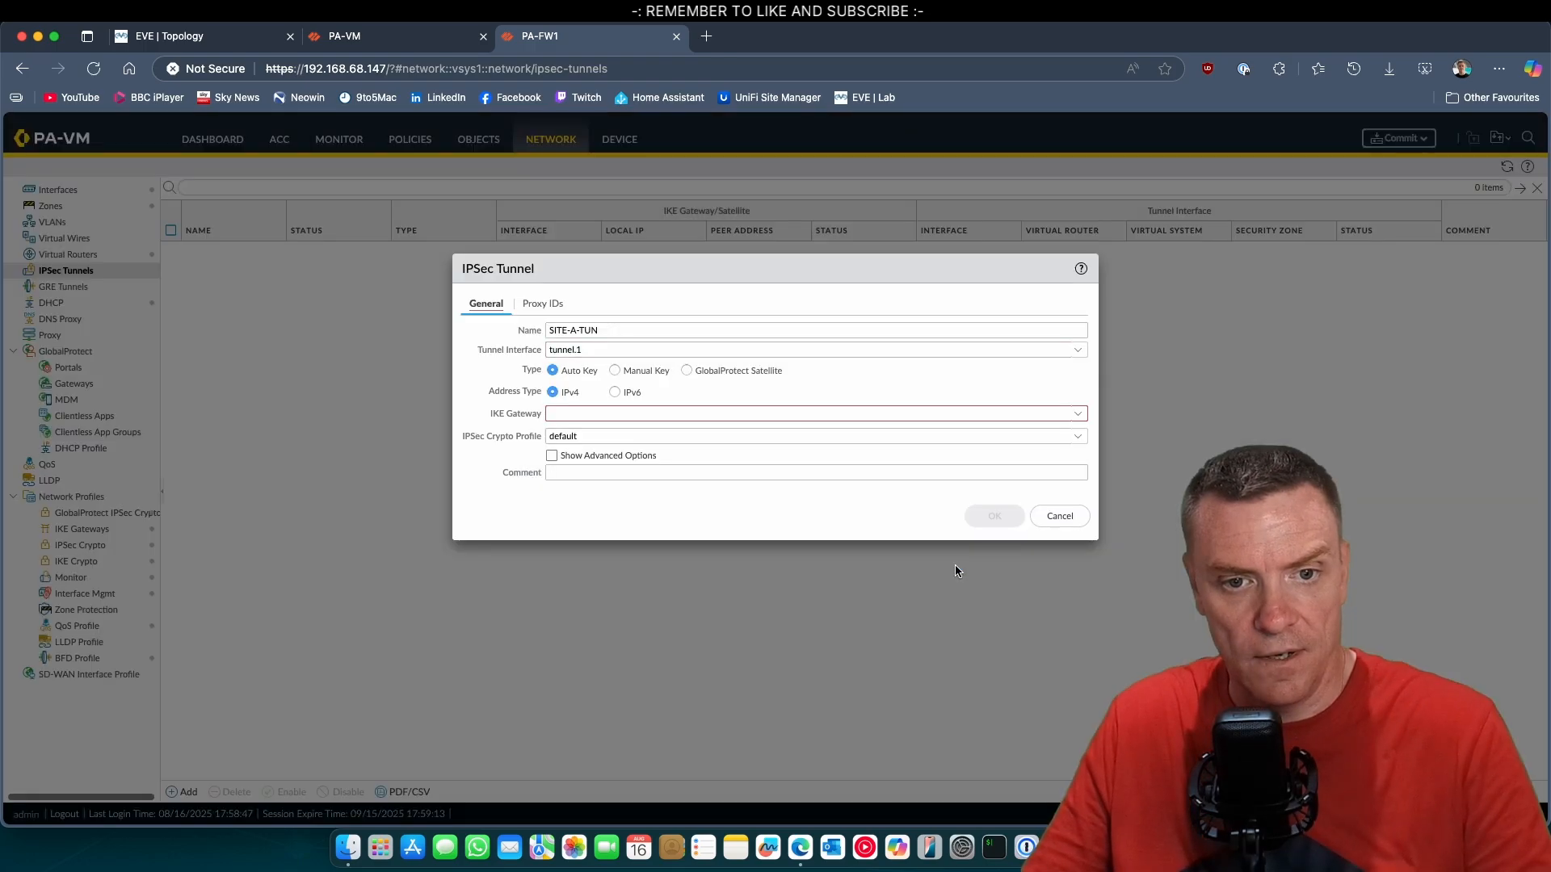
Assign the SITEA-GW IKE gateway and the Suite-B-GCM-256 IPSec crypto profile to the tunnel, and save it.
click(778, 412)
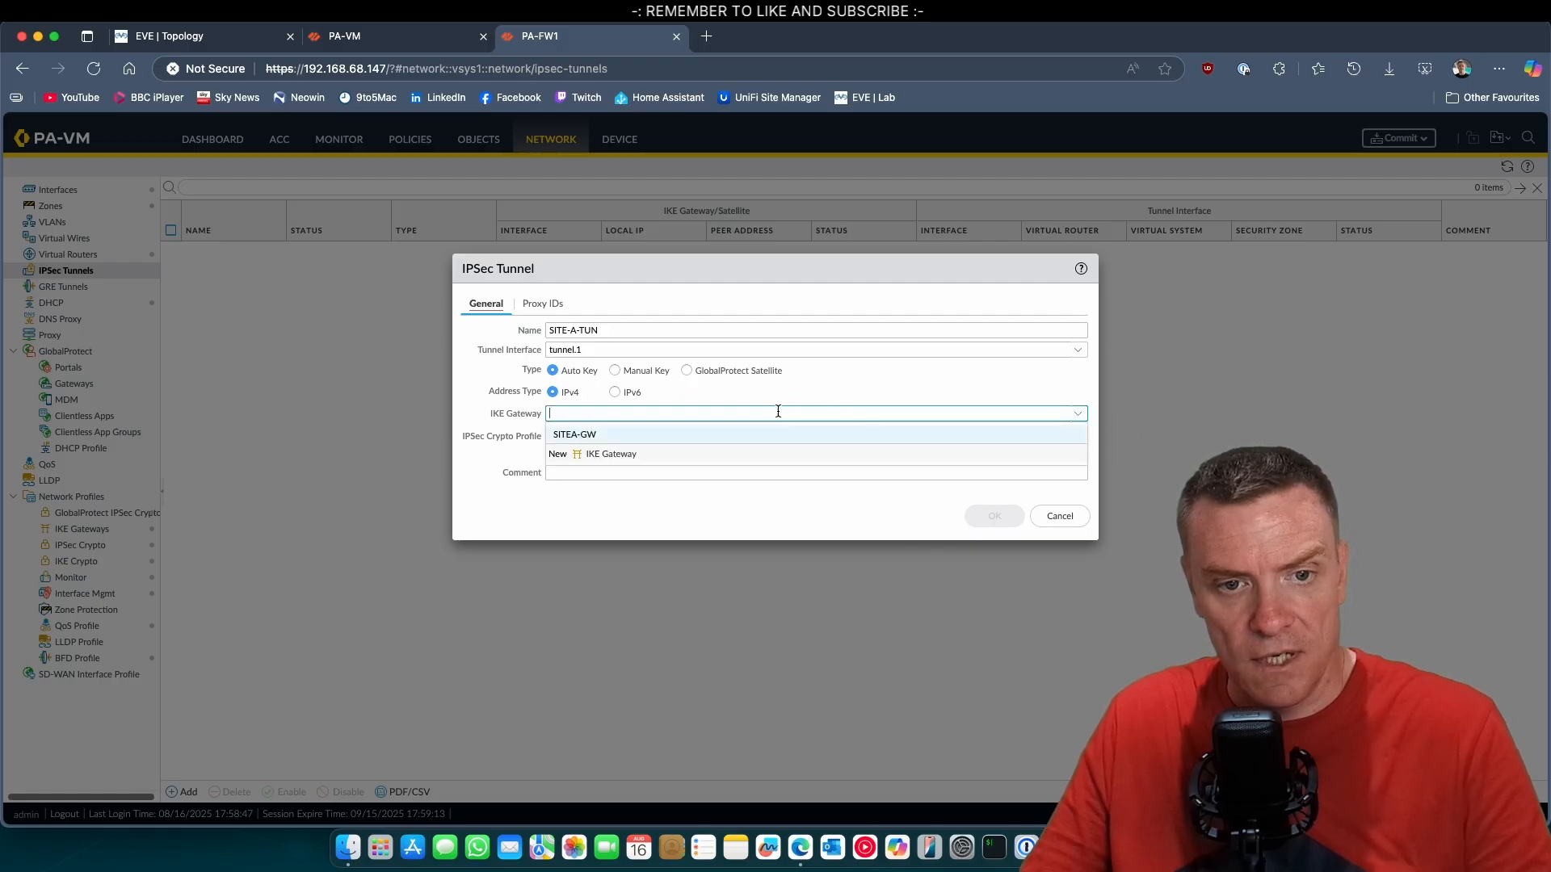
click(616, 436)
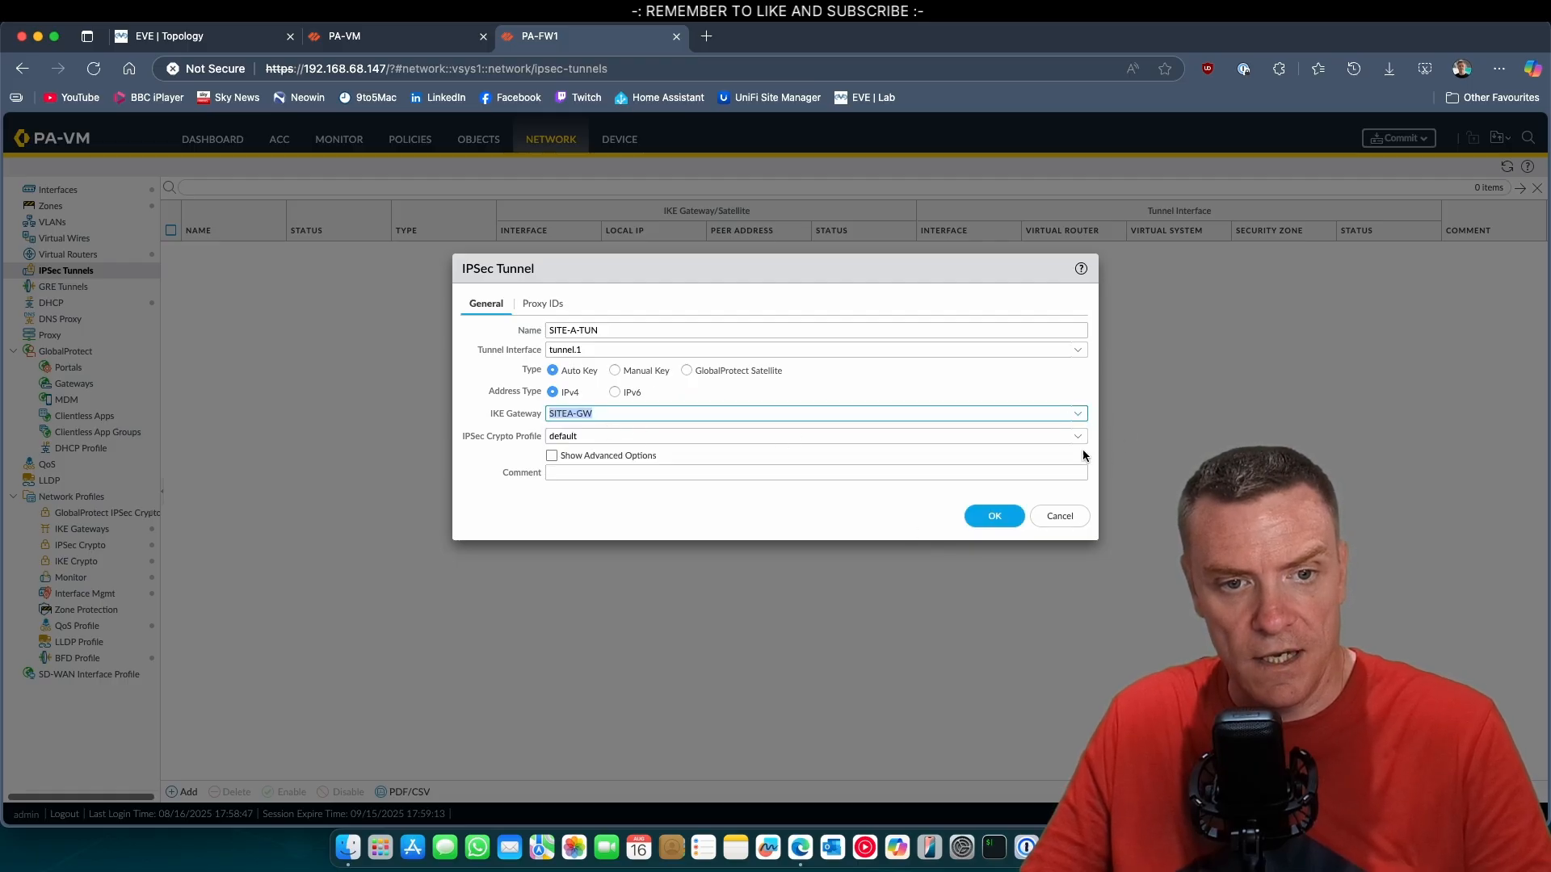
click(1060, 441)
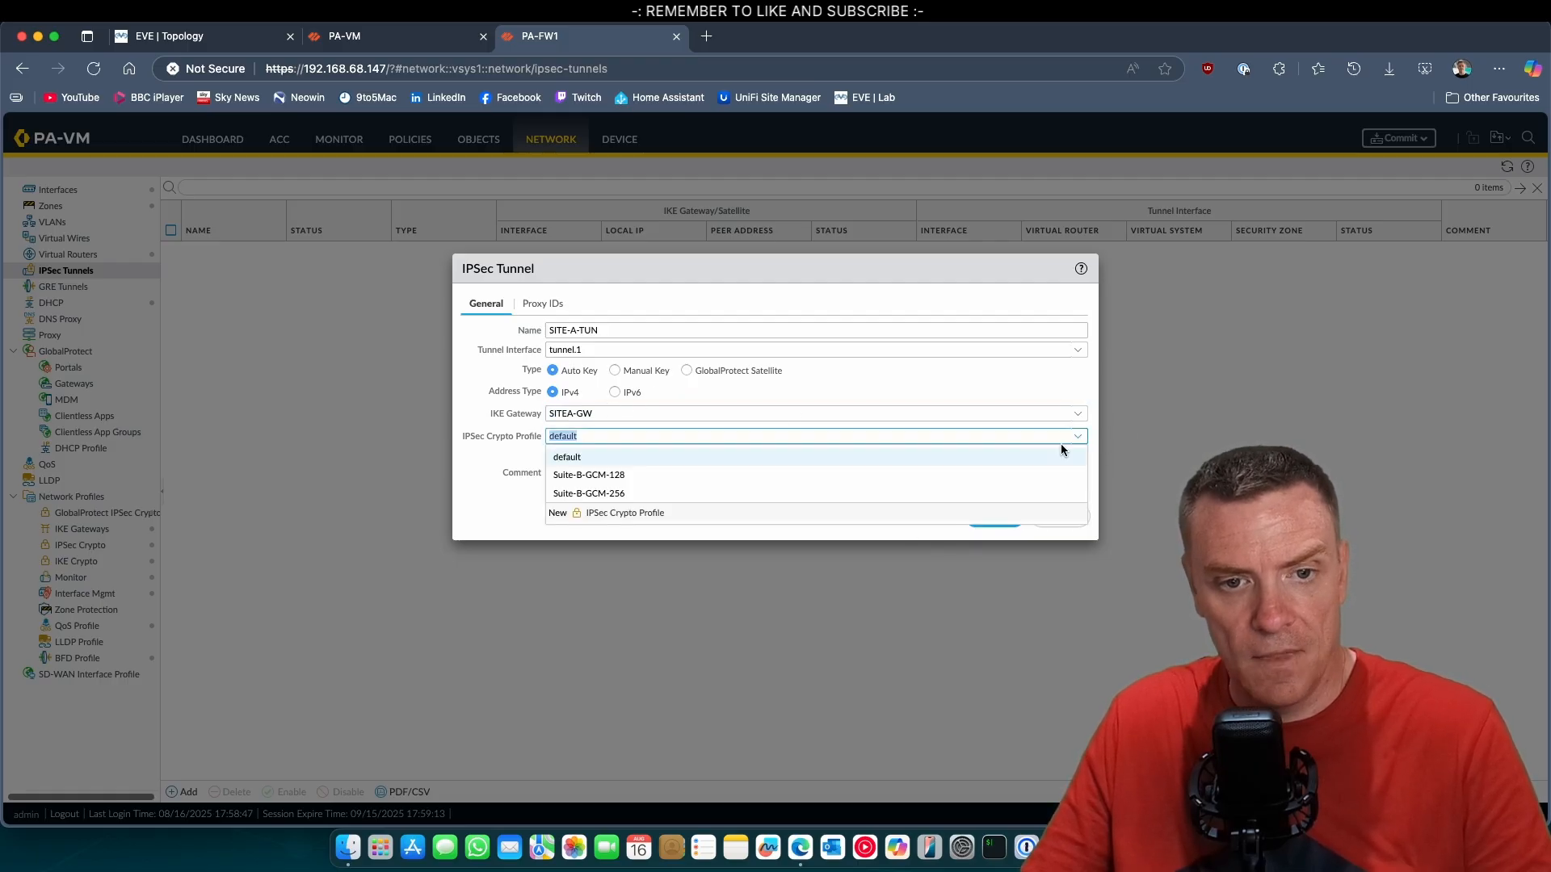
click(635, 495)
click(543, 304)
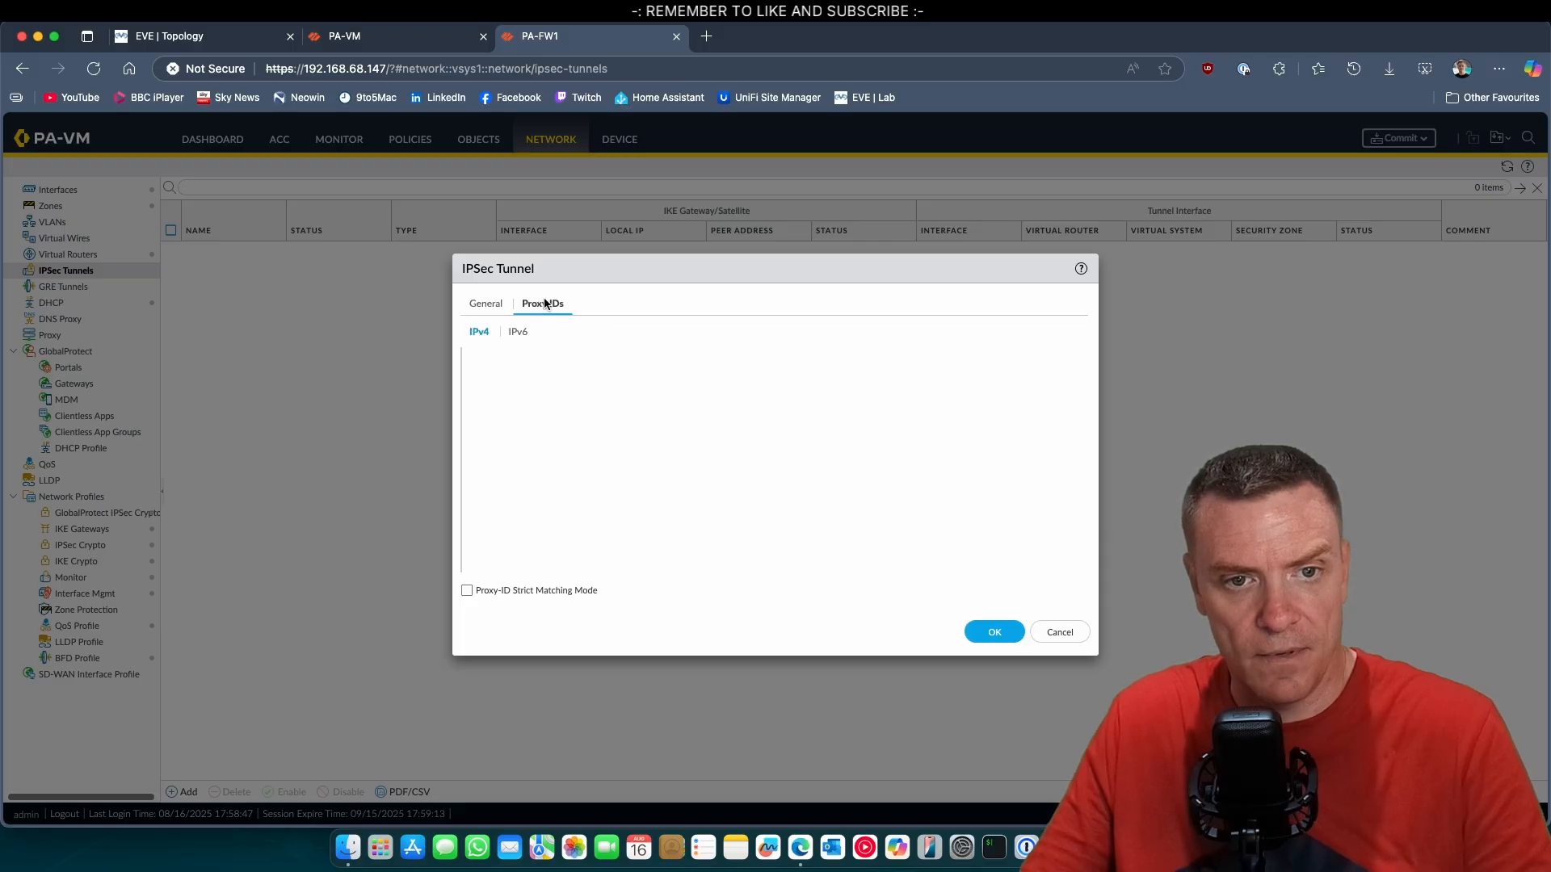
click(494, 305)
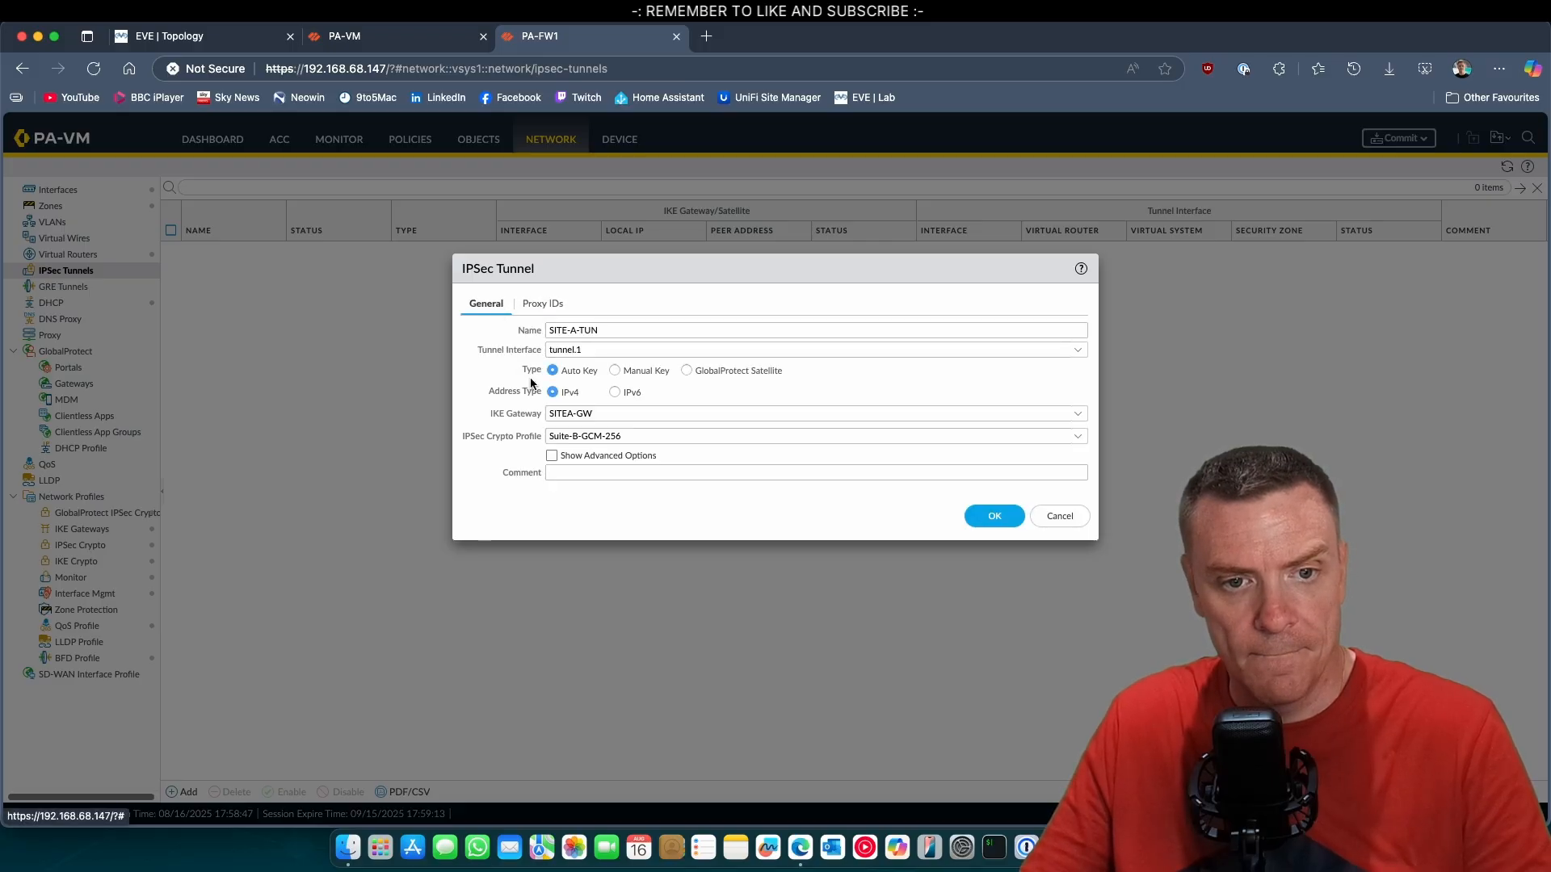
click(994, 516)
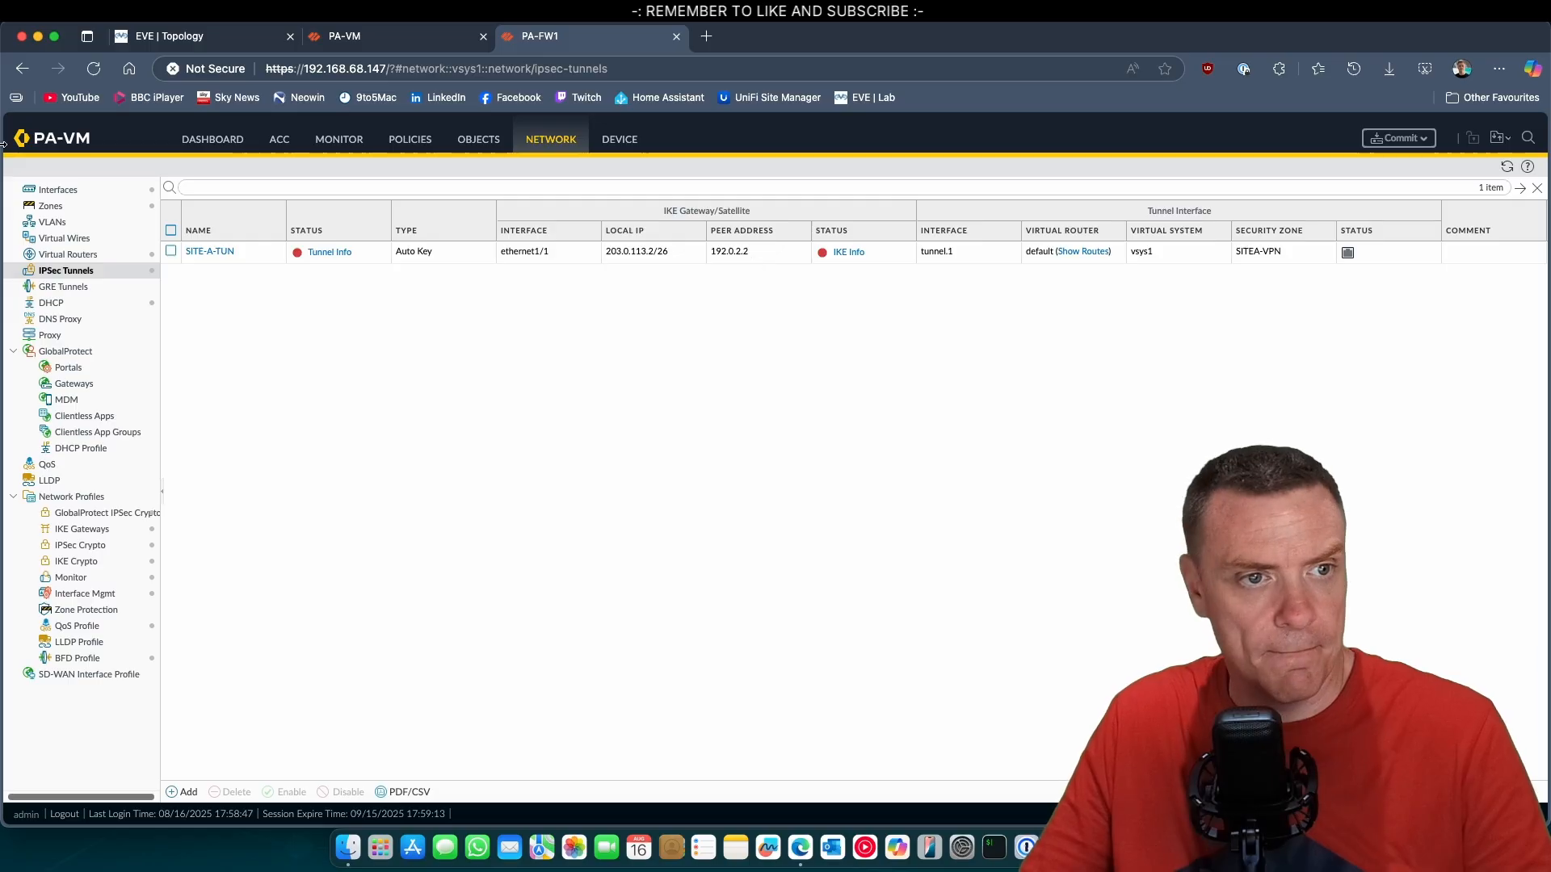
Open the firewall's list of virtual routers.
click(60, 255)
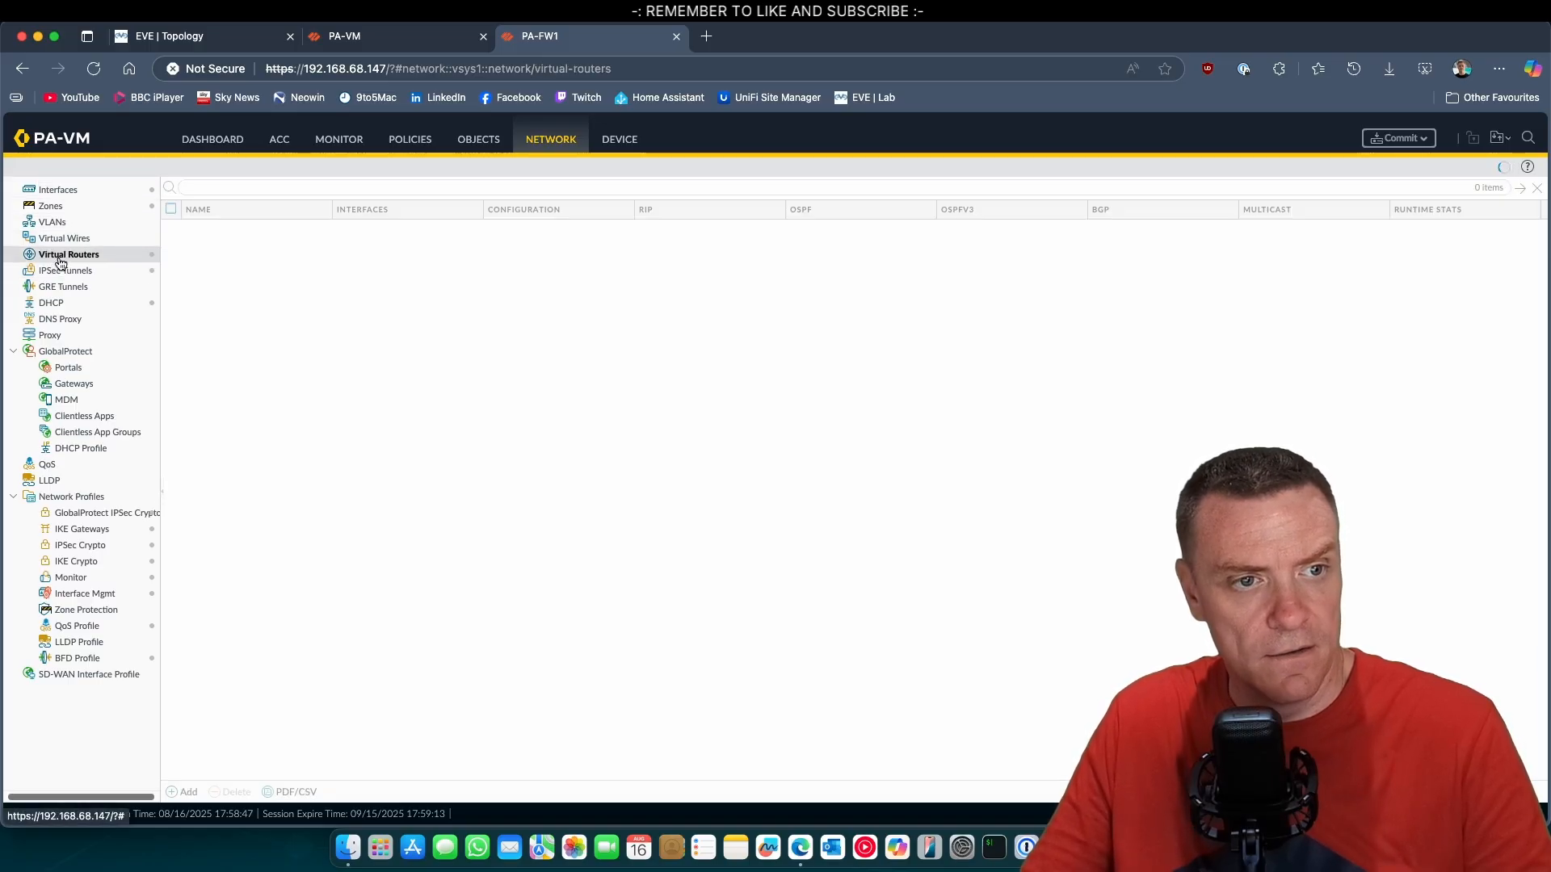
click(187, 790)
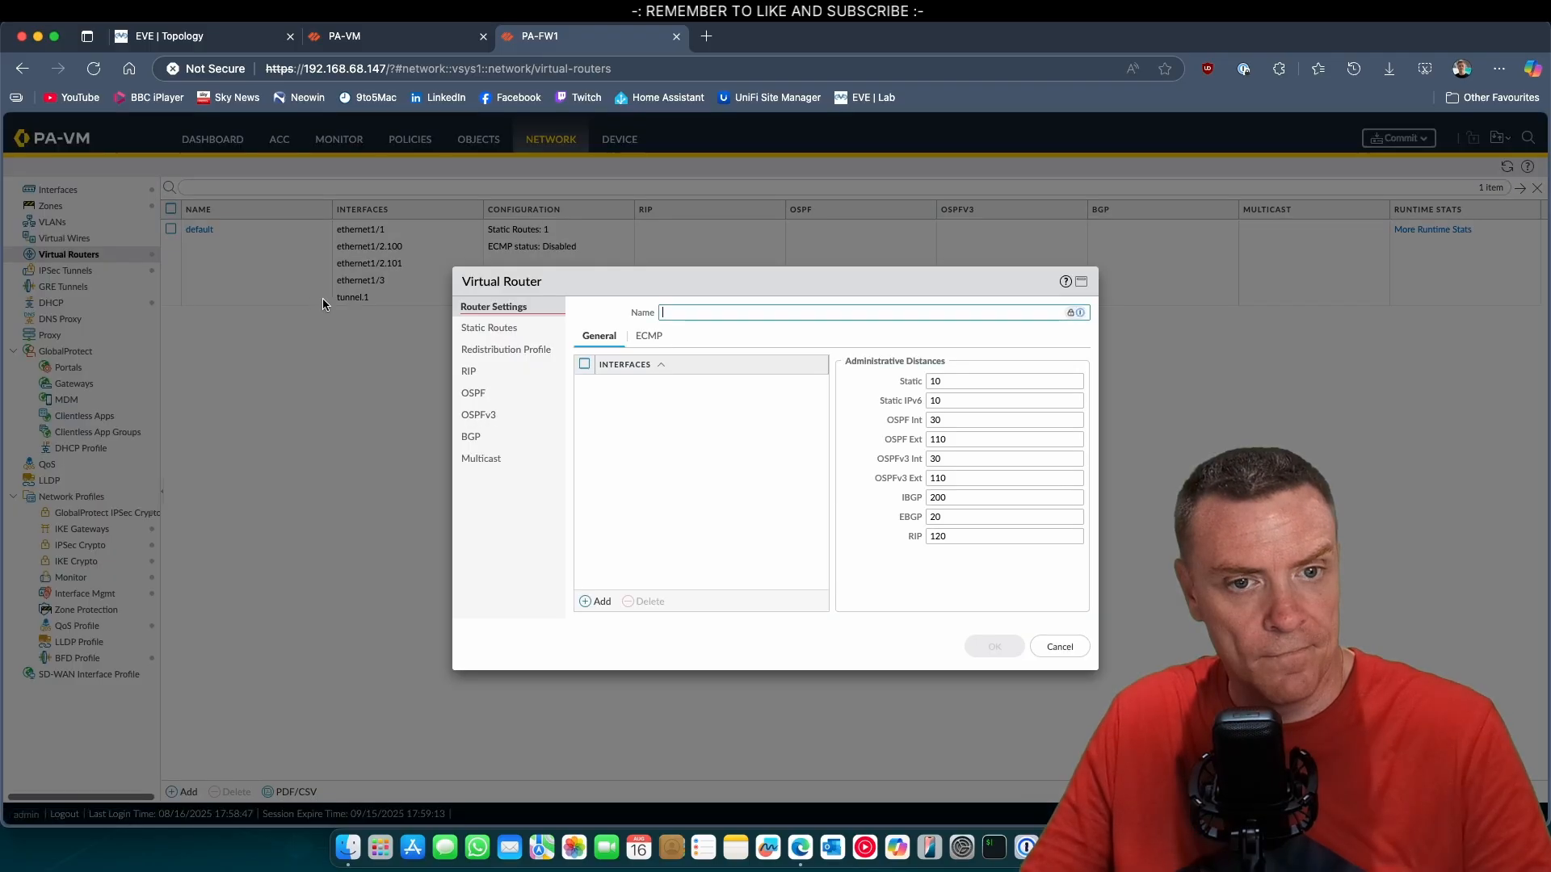
click(490, 331)
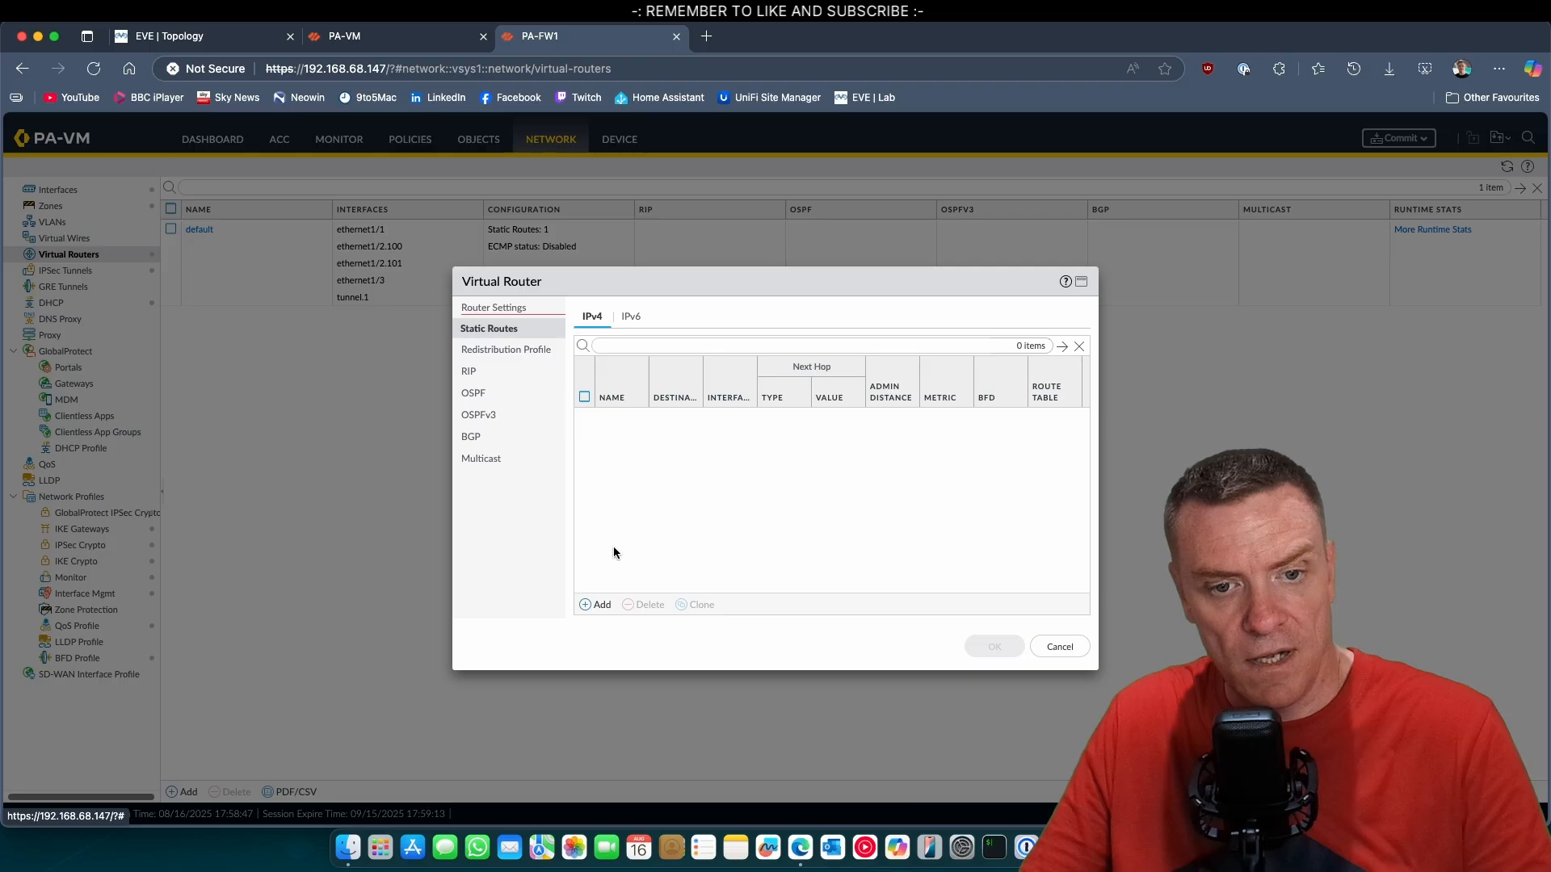
click(598, 602)
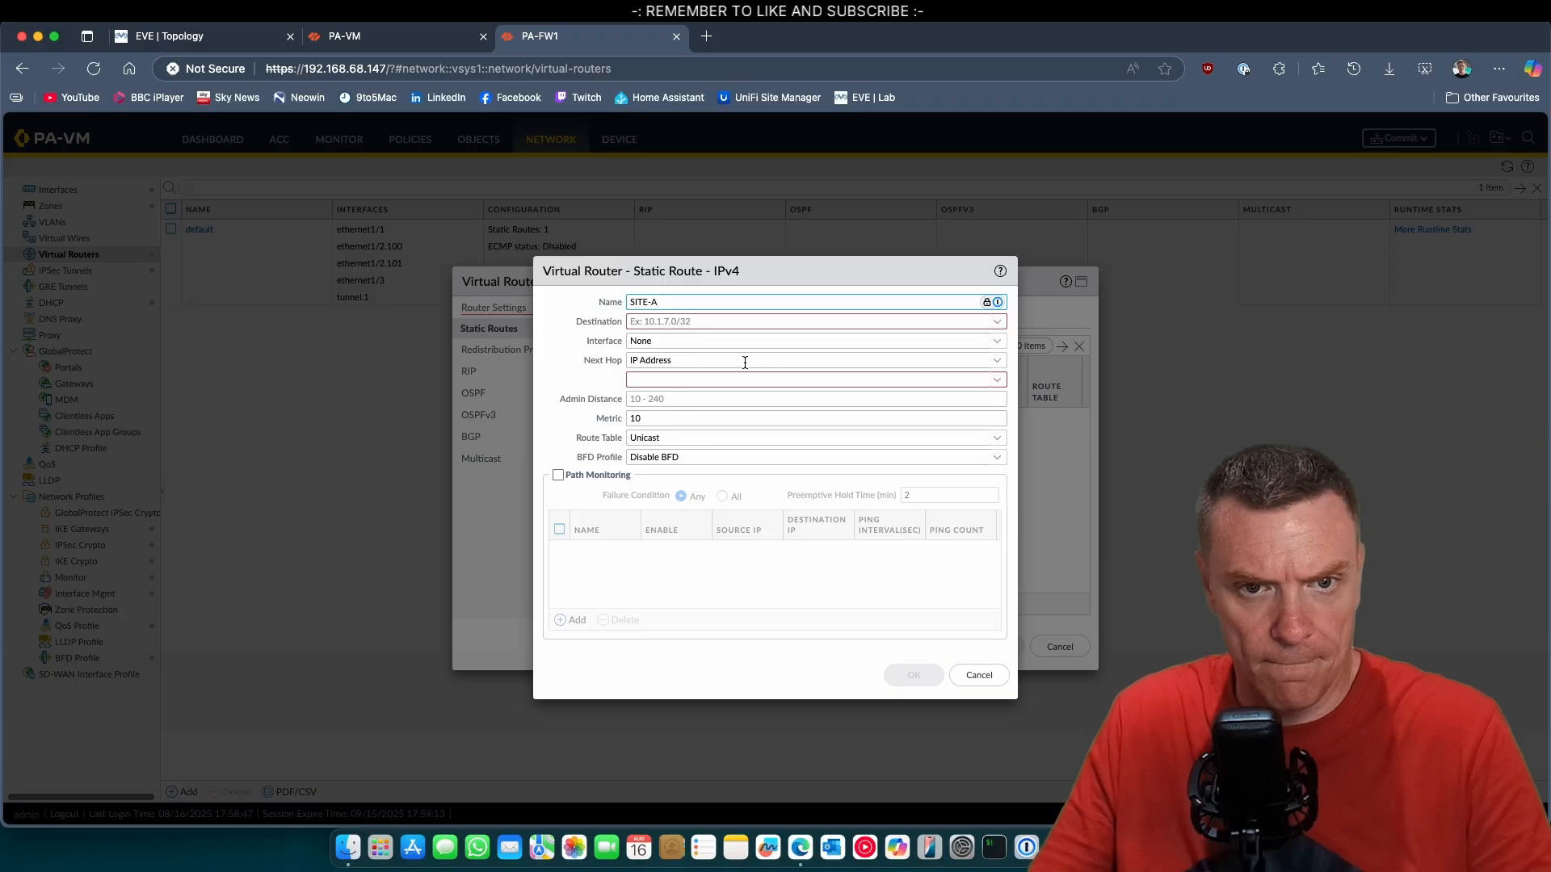
click(699, 321)
text(192.1)
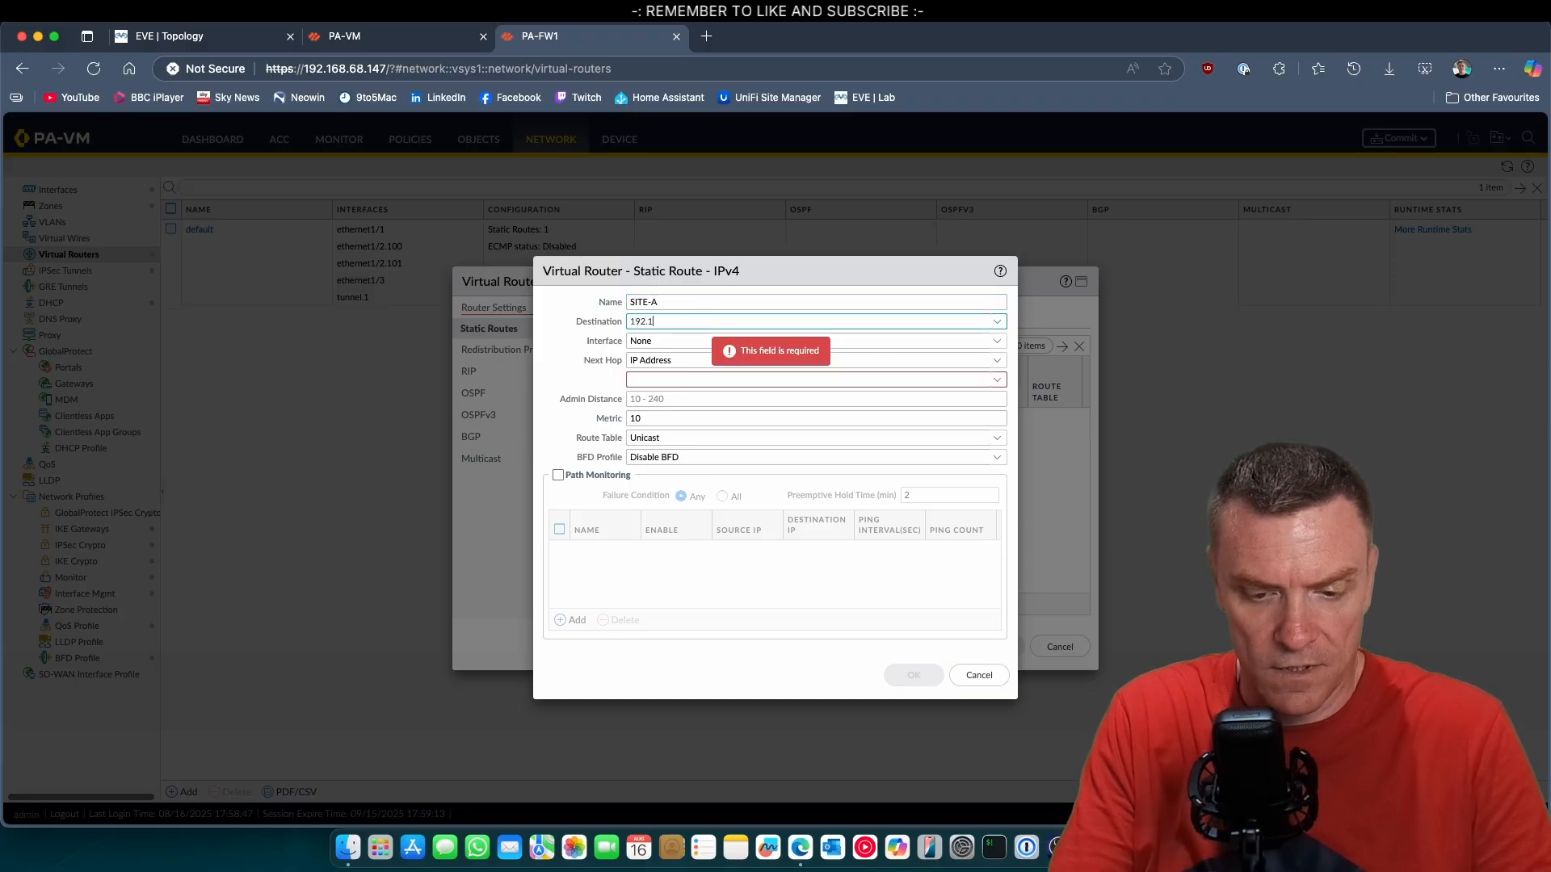
text(68.200.)
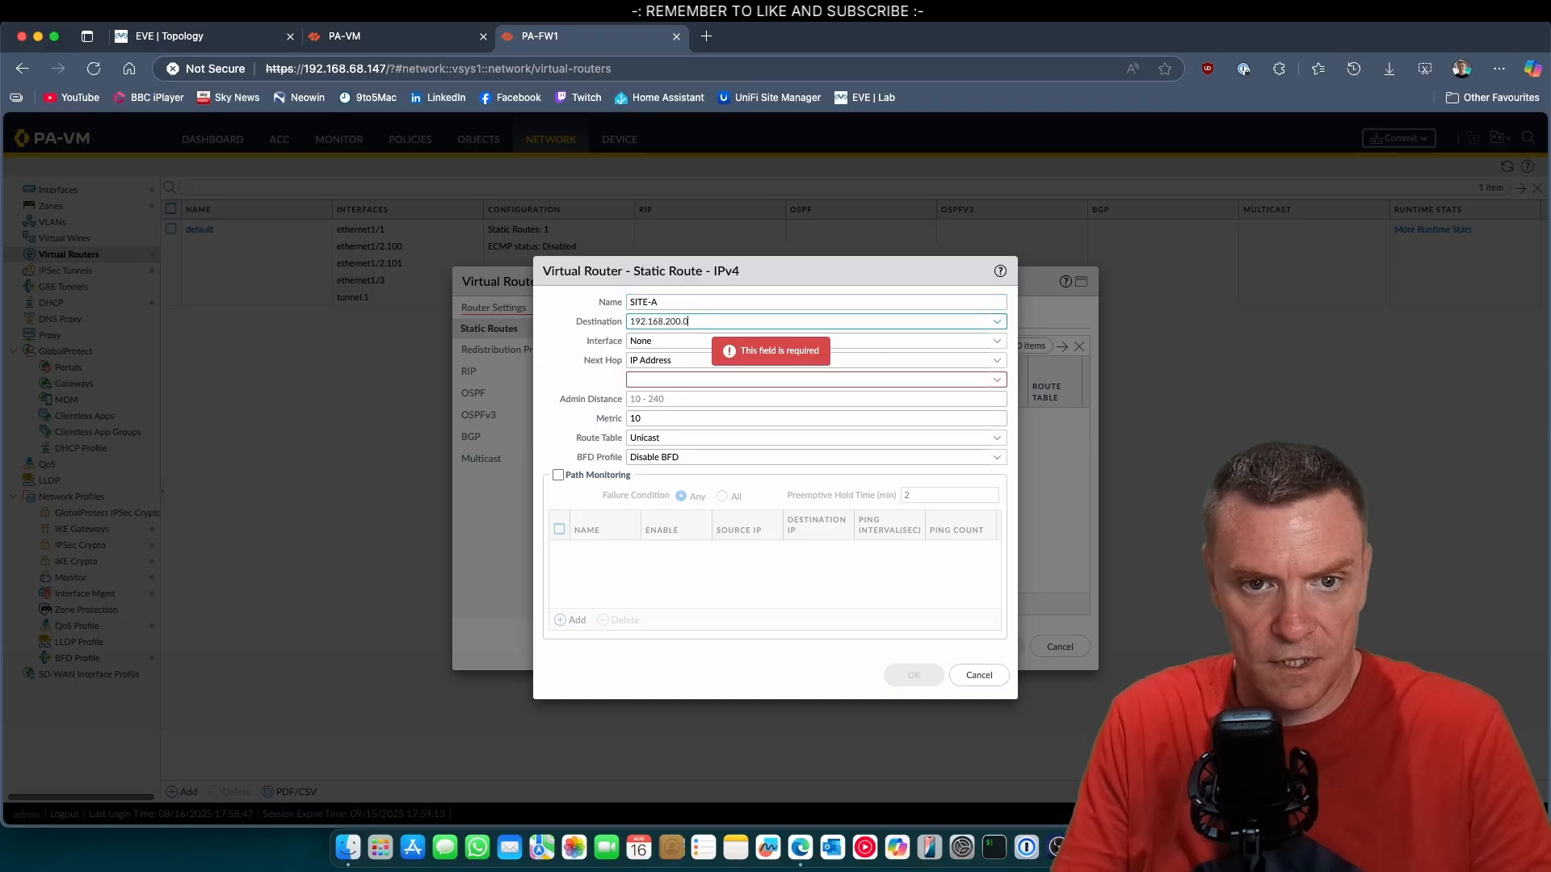
text(0/24)
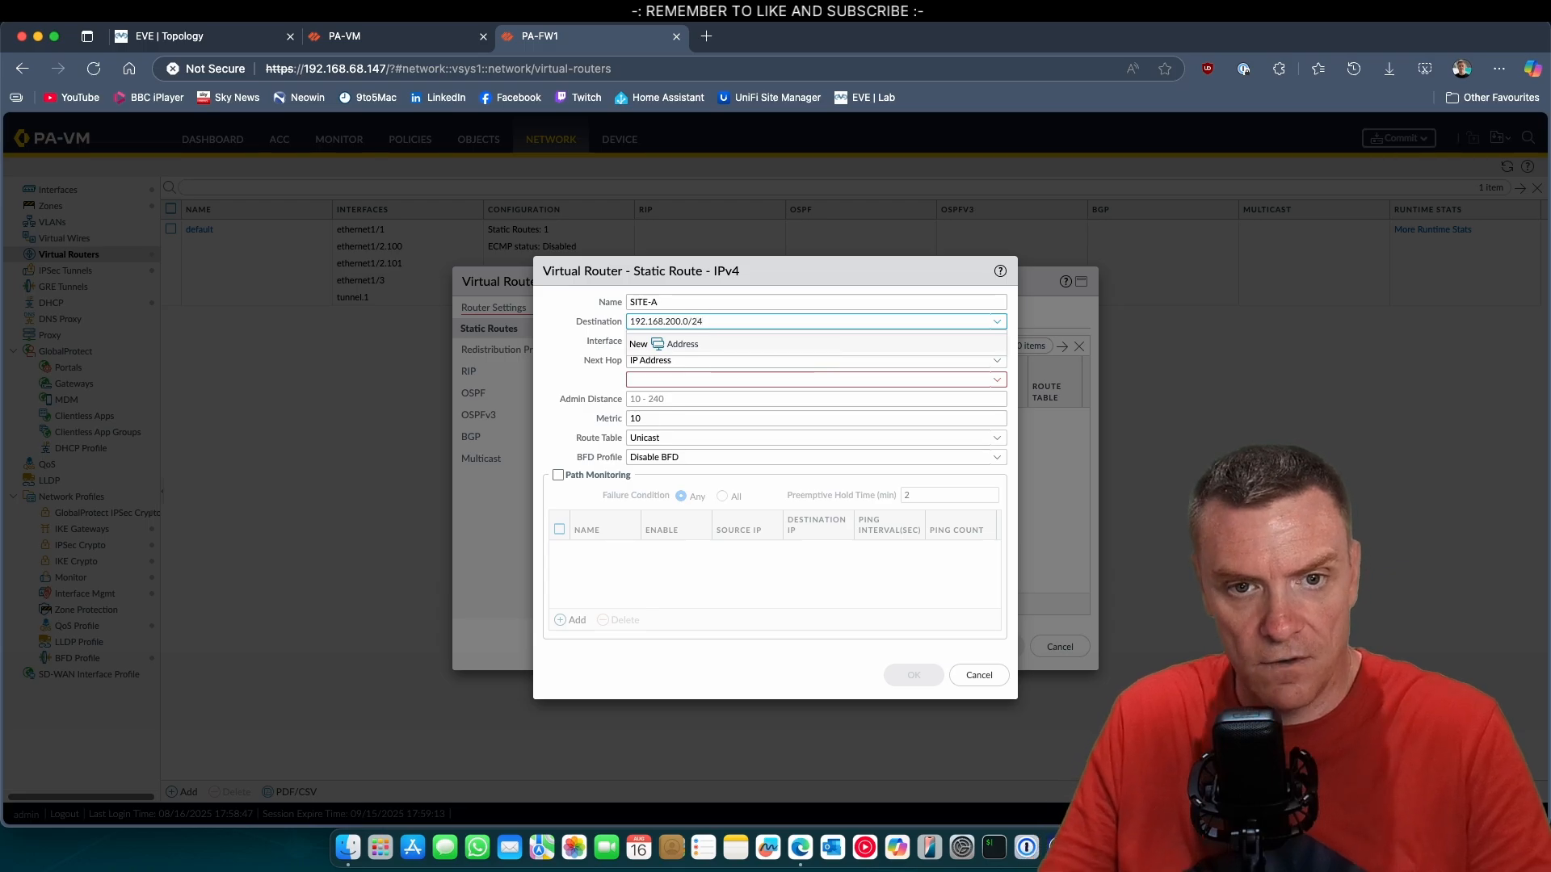
click(813, 341)
click(1000, 350)
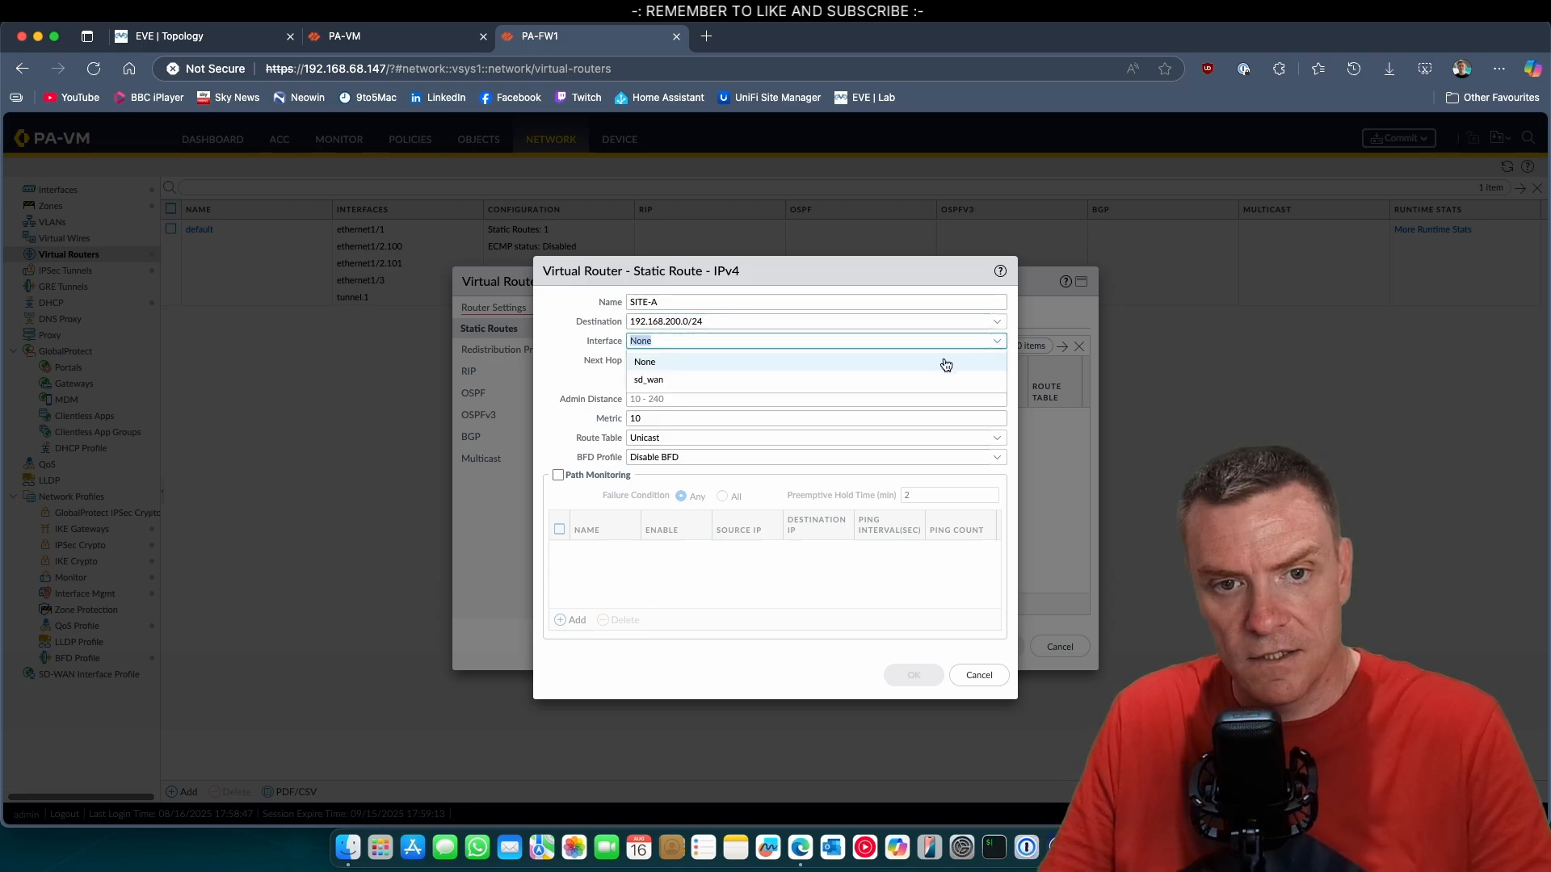
click(599, 477)
click(720, 380)
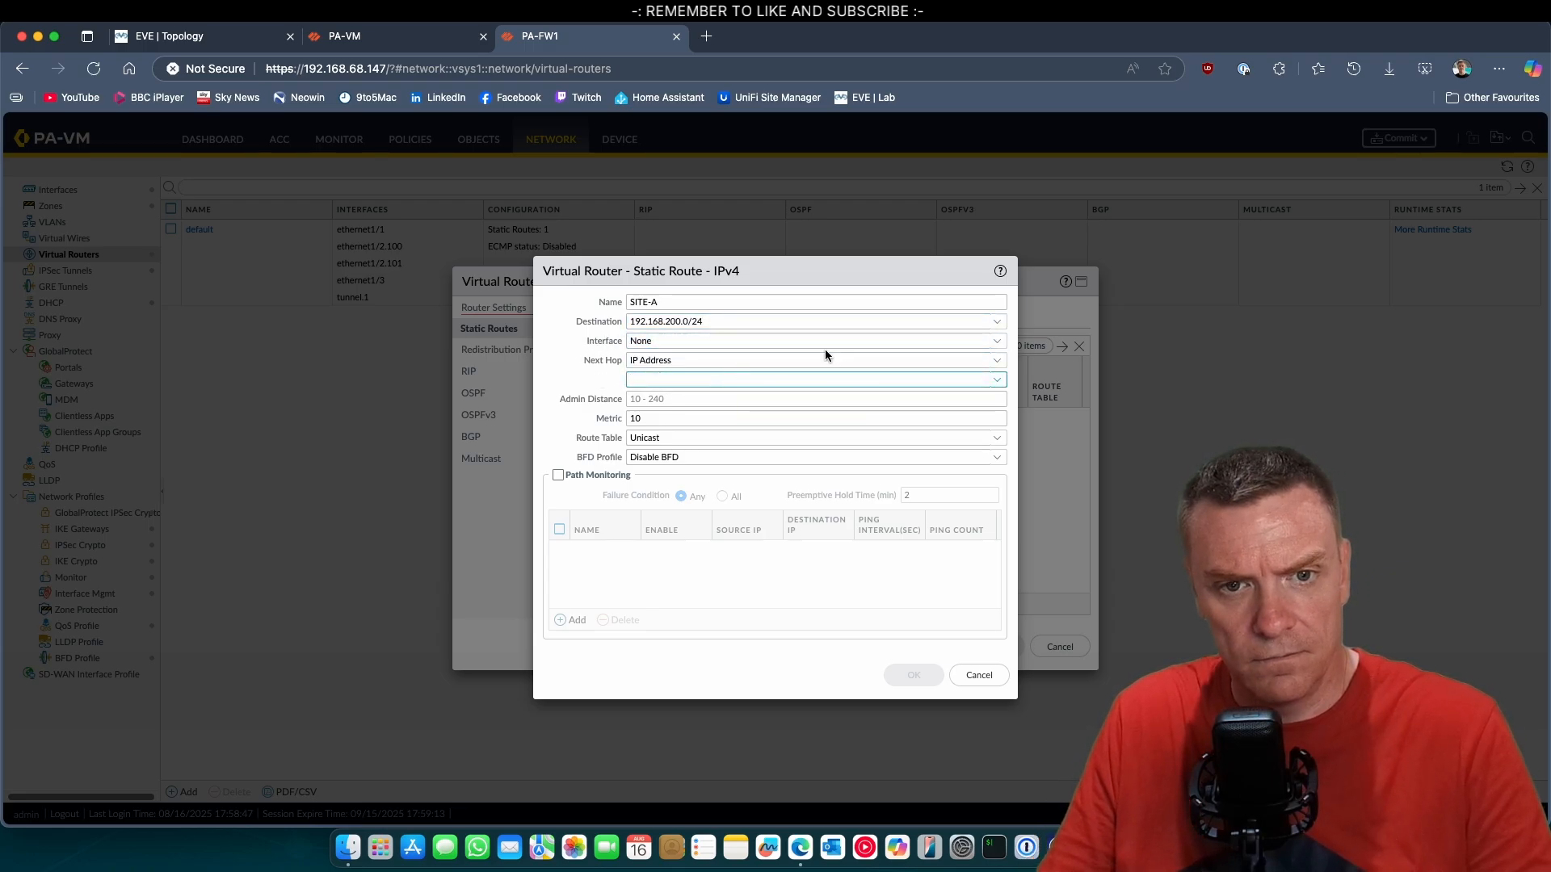
click(994, 343)
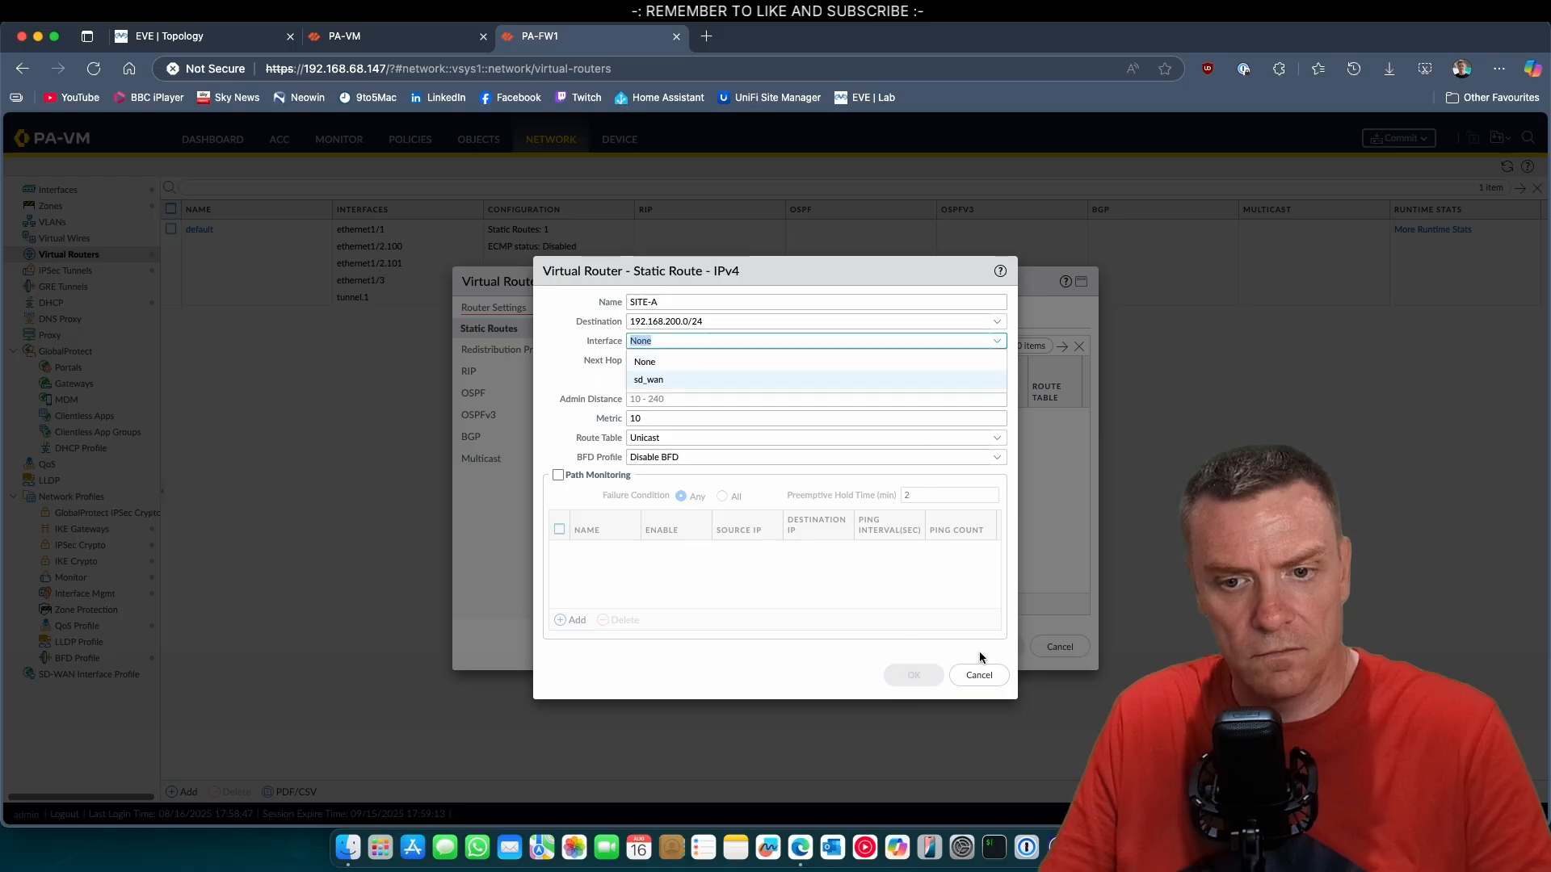
click(980, 676)
click(1061, 654)
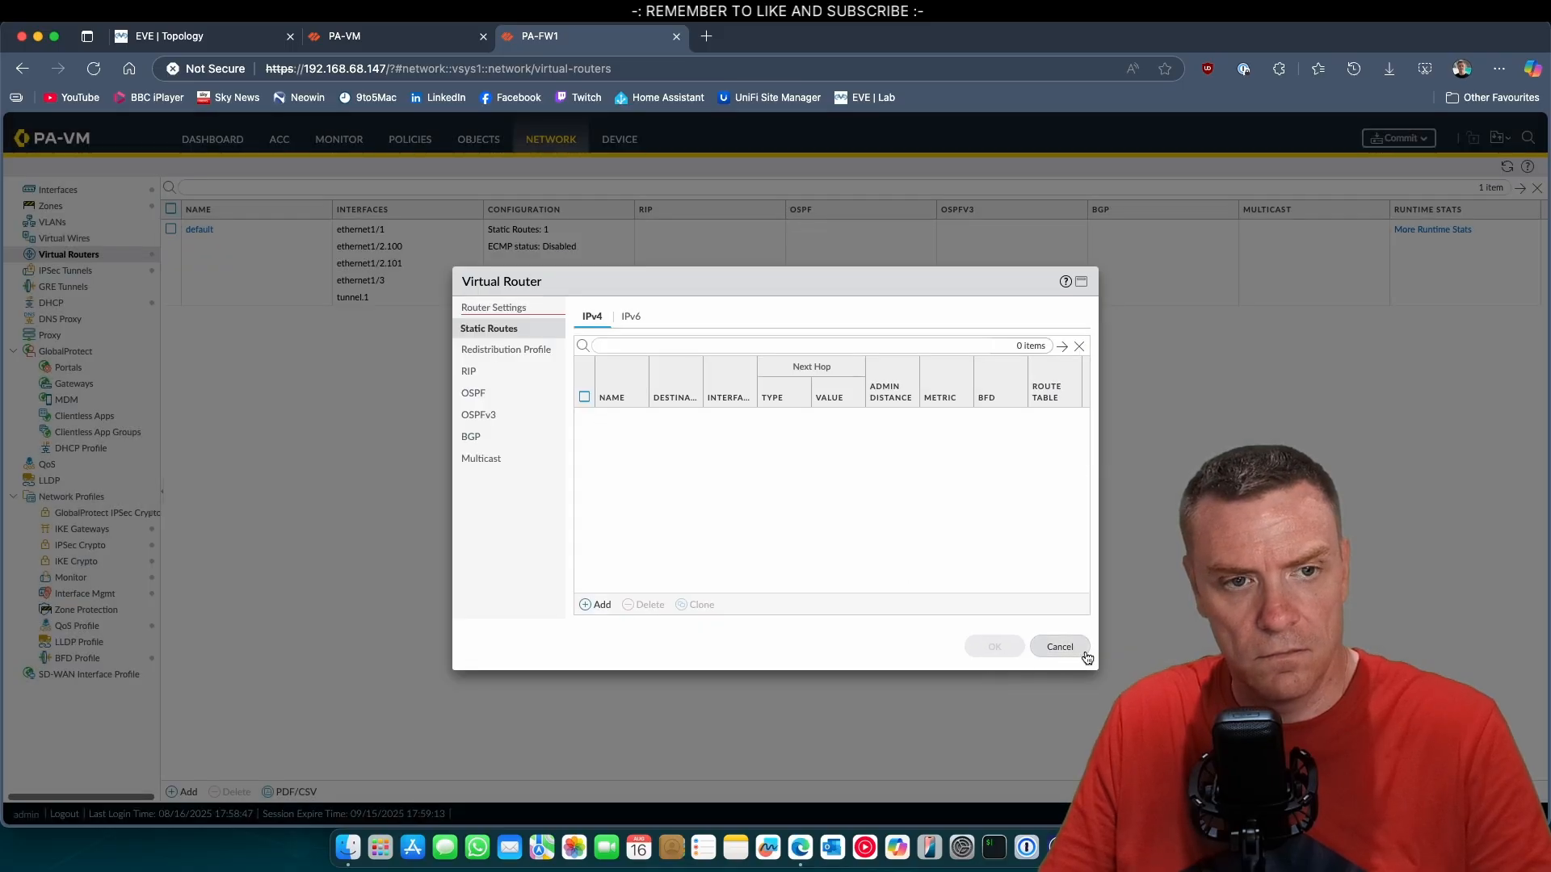
Add an IPv4 static route named SITEA with destination 192.168.200.0/24 to the default virtual router.
click(201, 230)
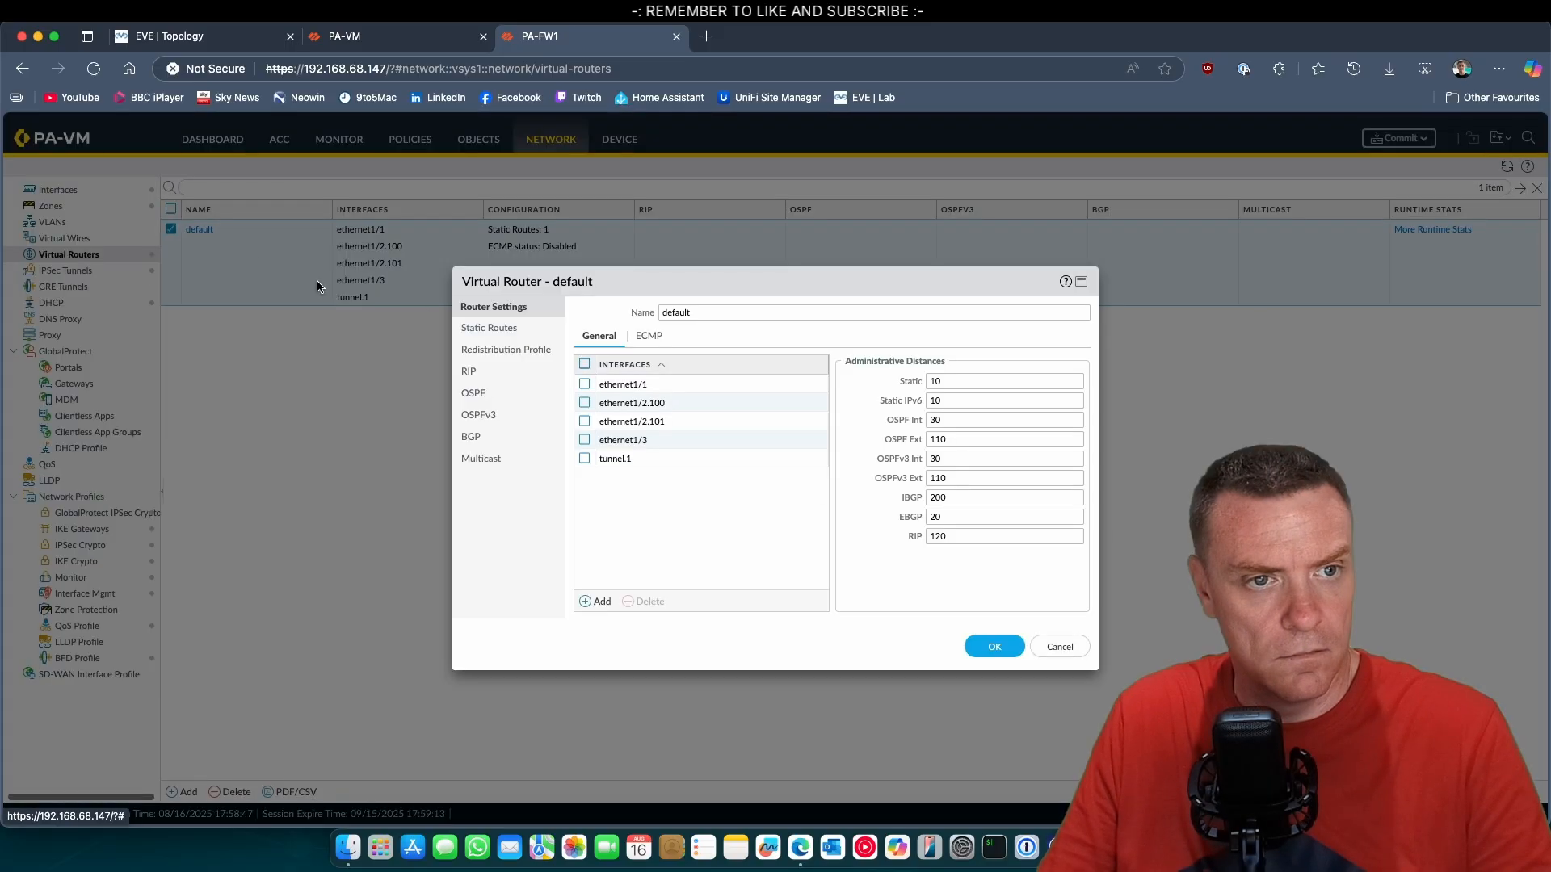
click(506, 330)
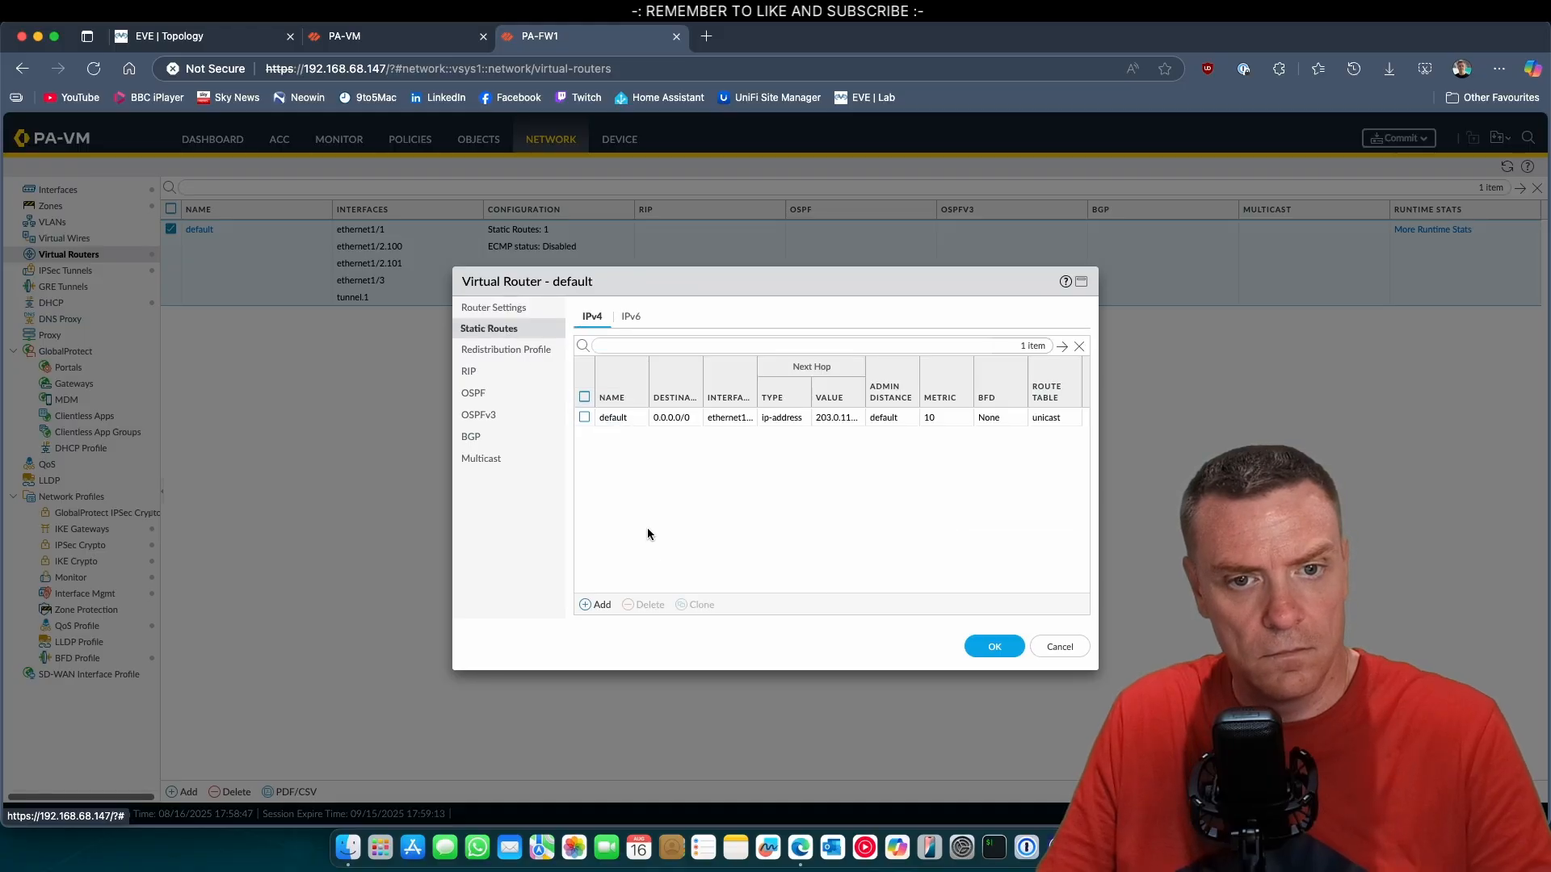
click(596, 605)
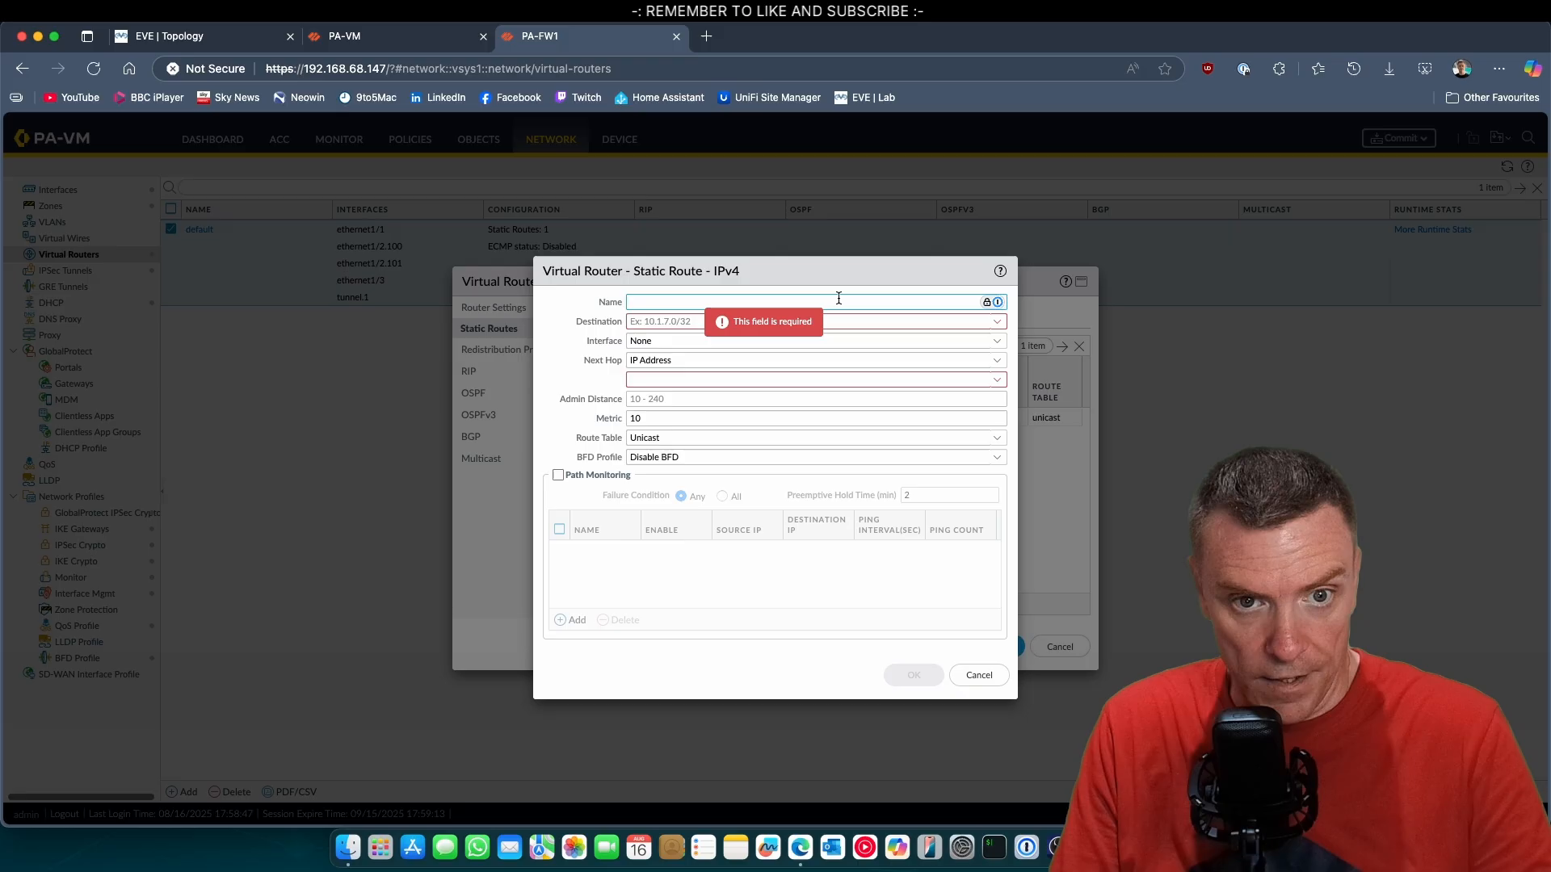
text(SITEA)
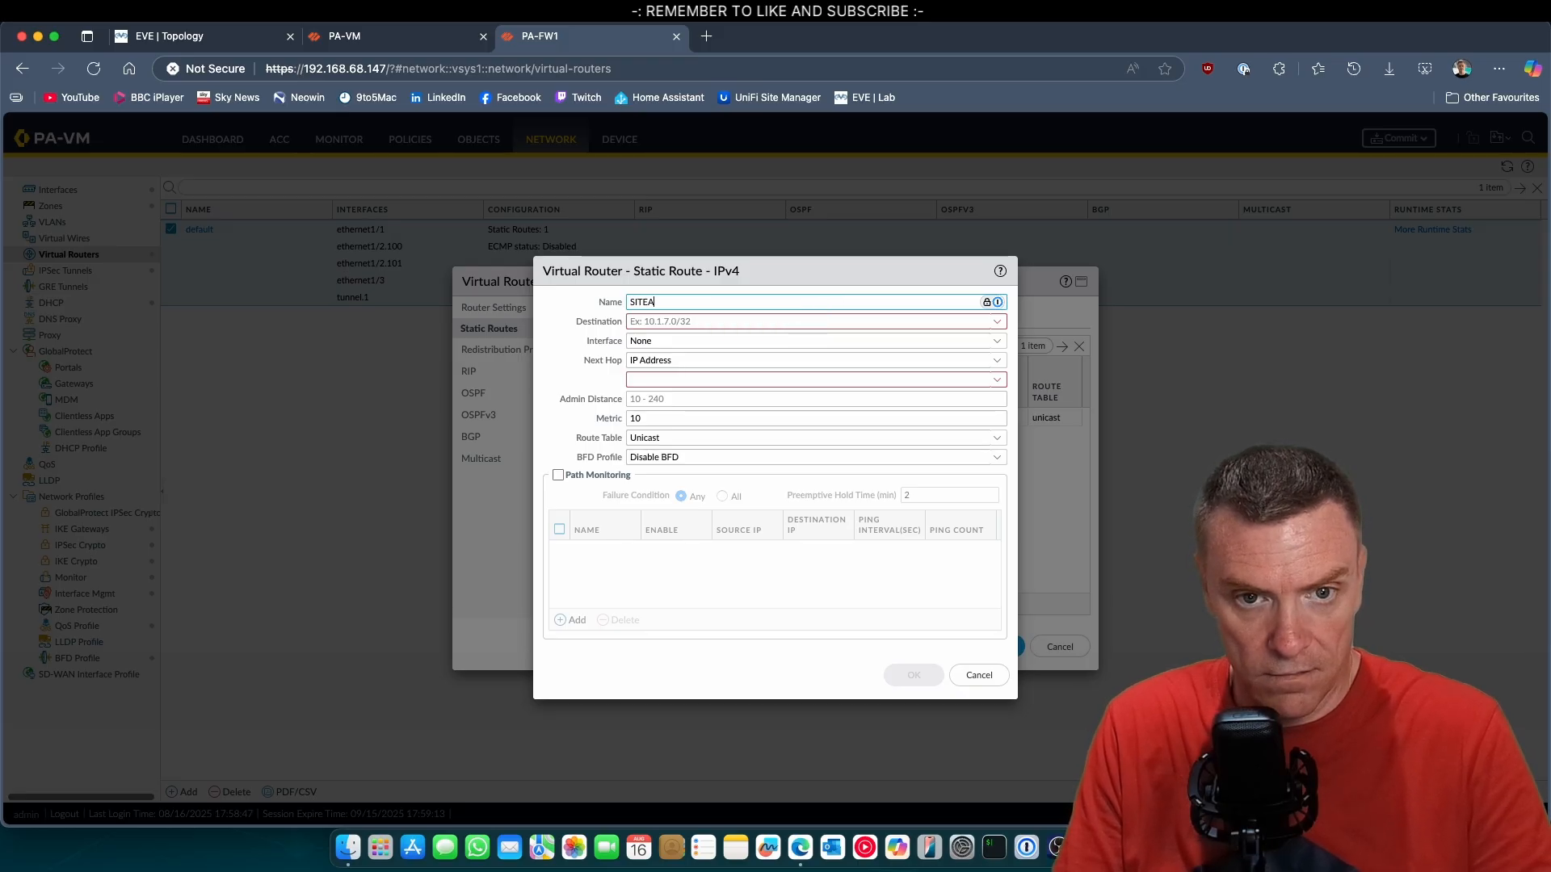
key(Tab)
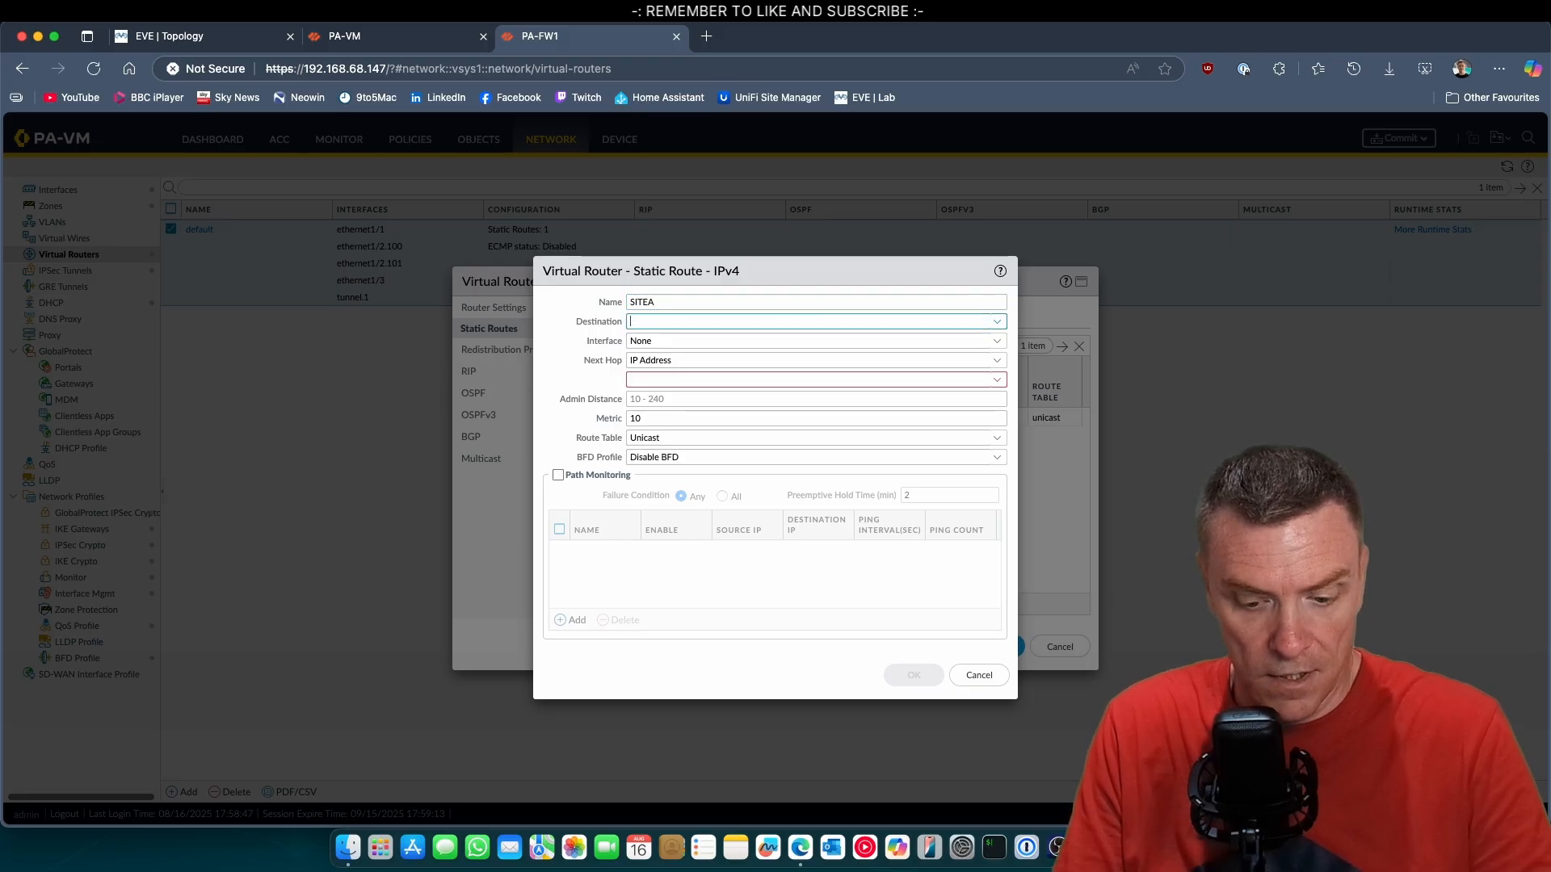
text(192.168)
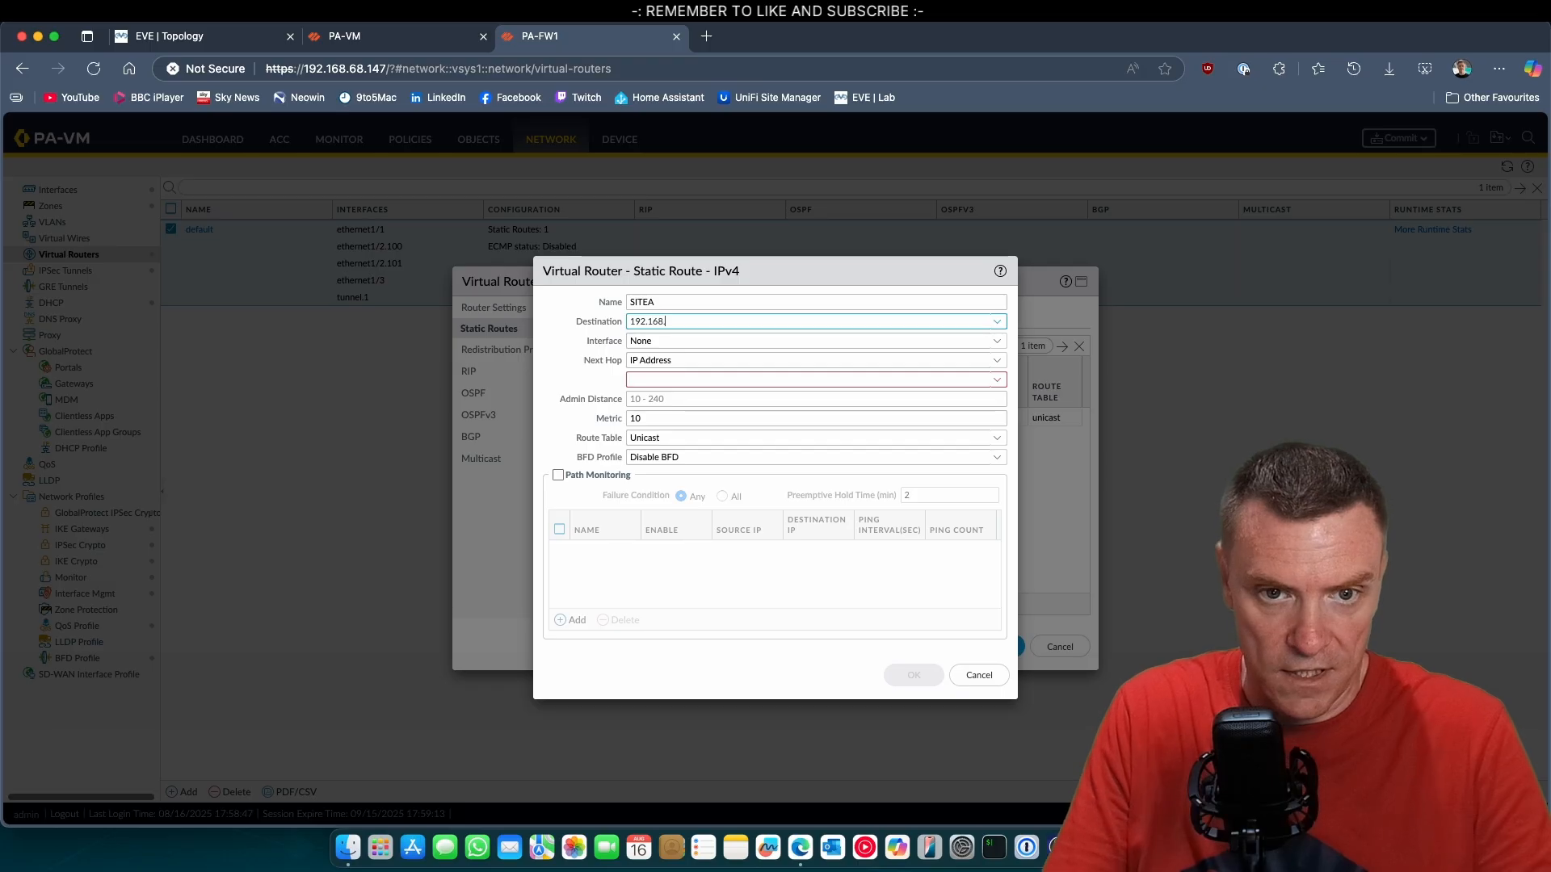
text(.200.0/24)
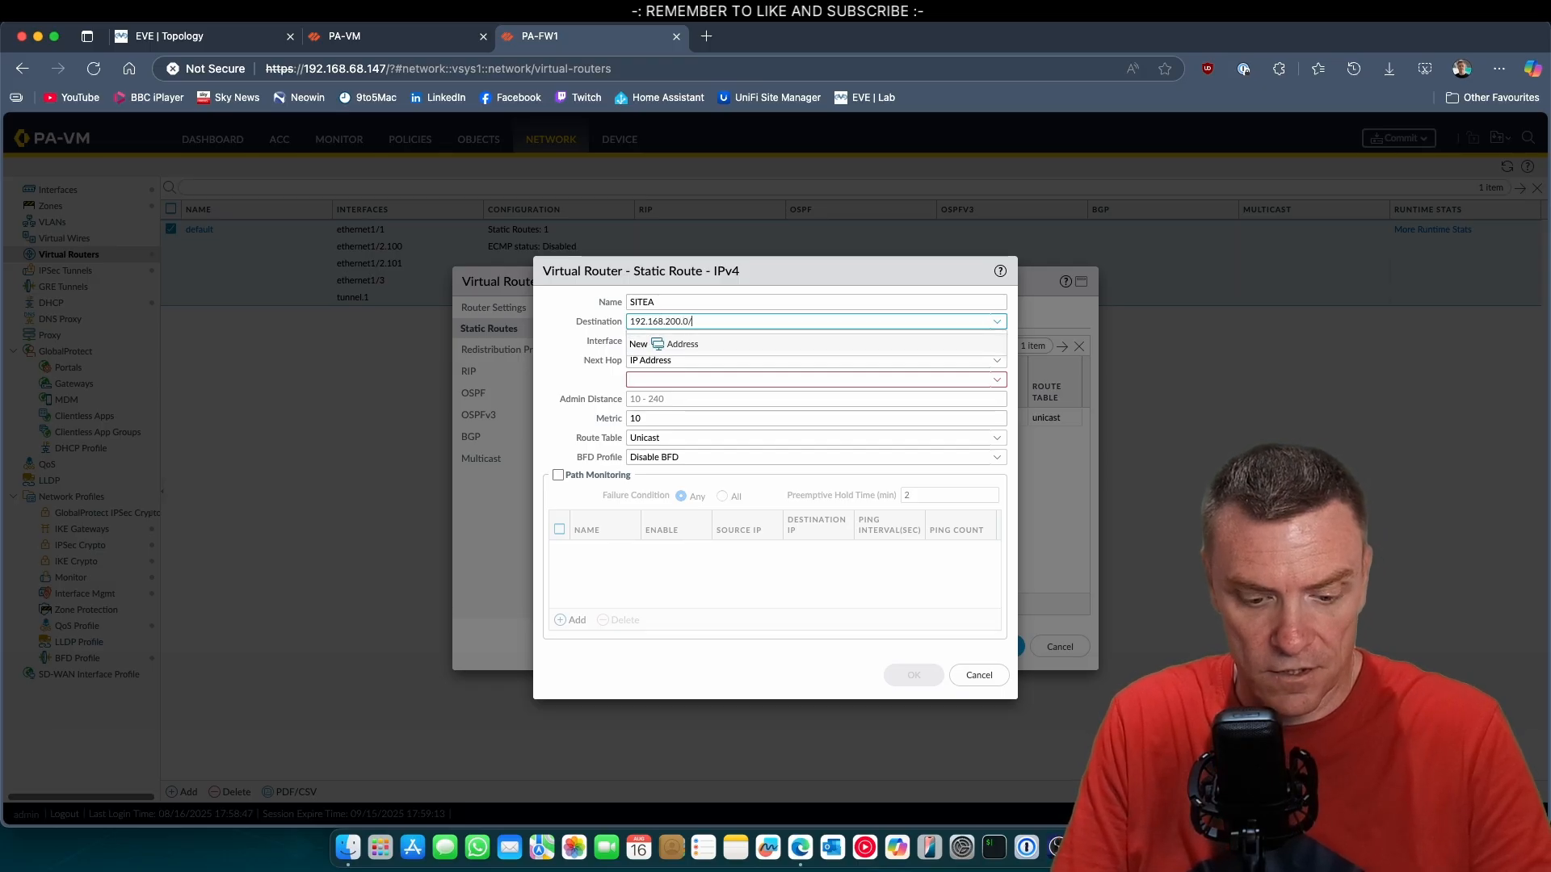
Set the SITEA route's interface to tunnel.1 with next hop None, and save the route and the virtual router.
click(578, 337)
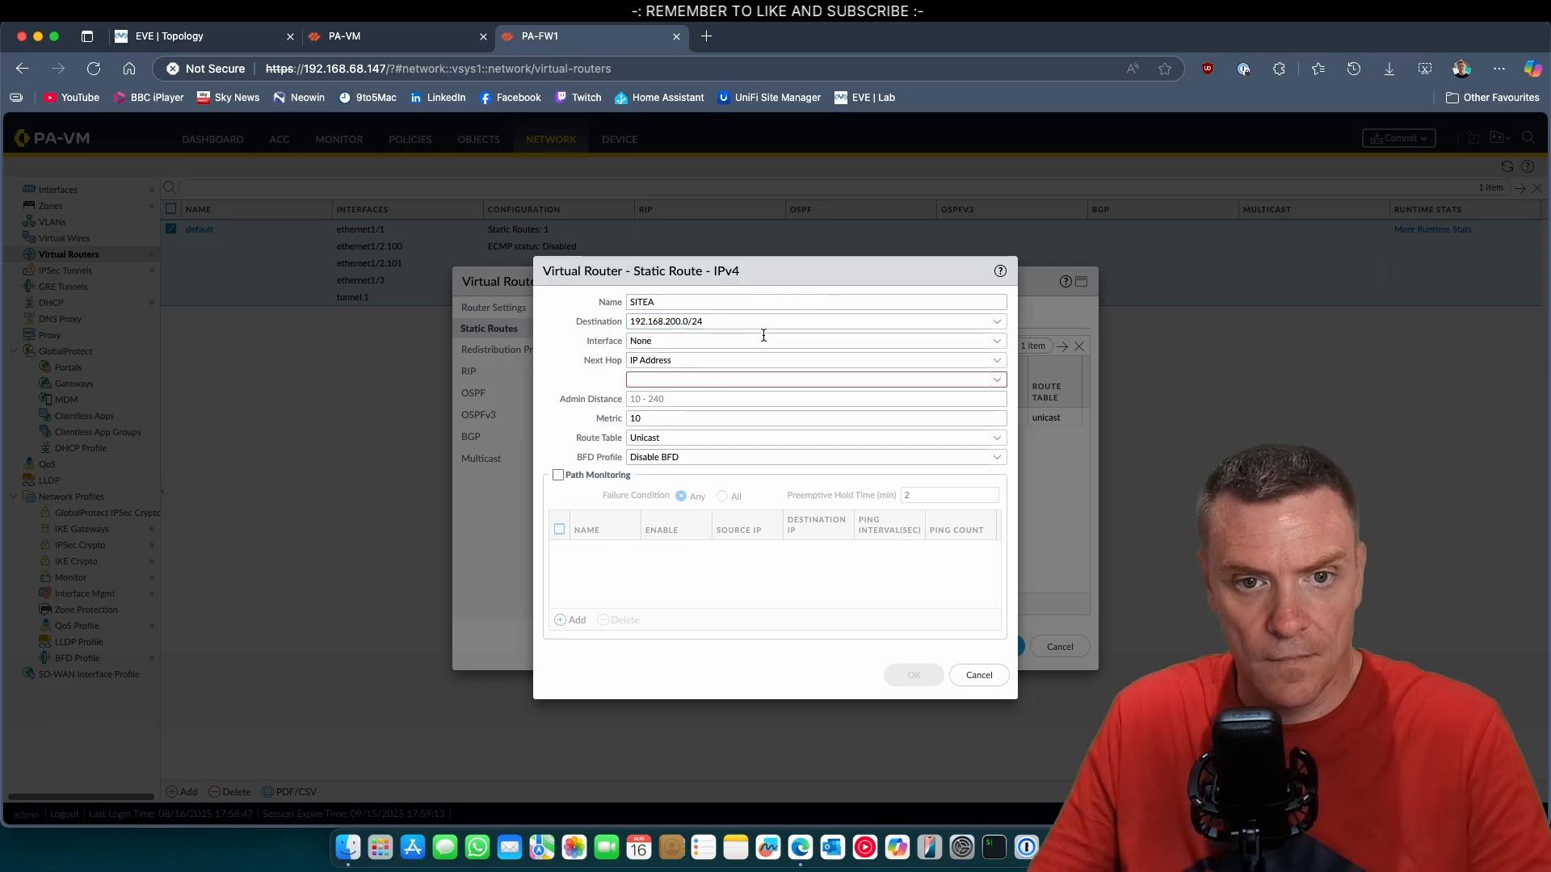
click(996, 341)
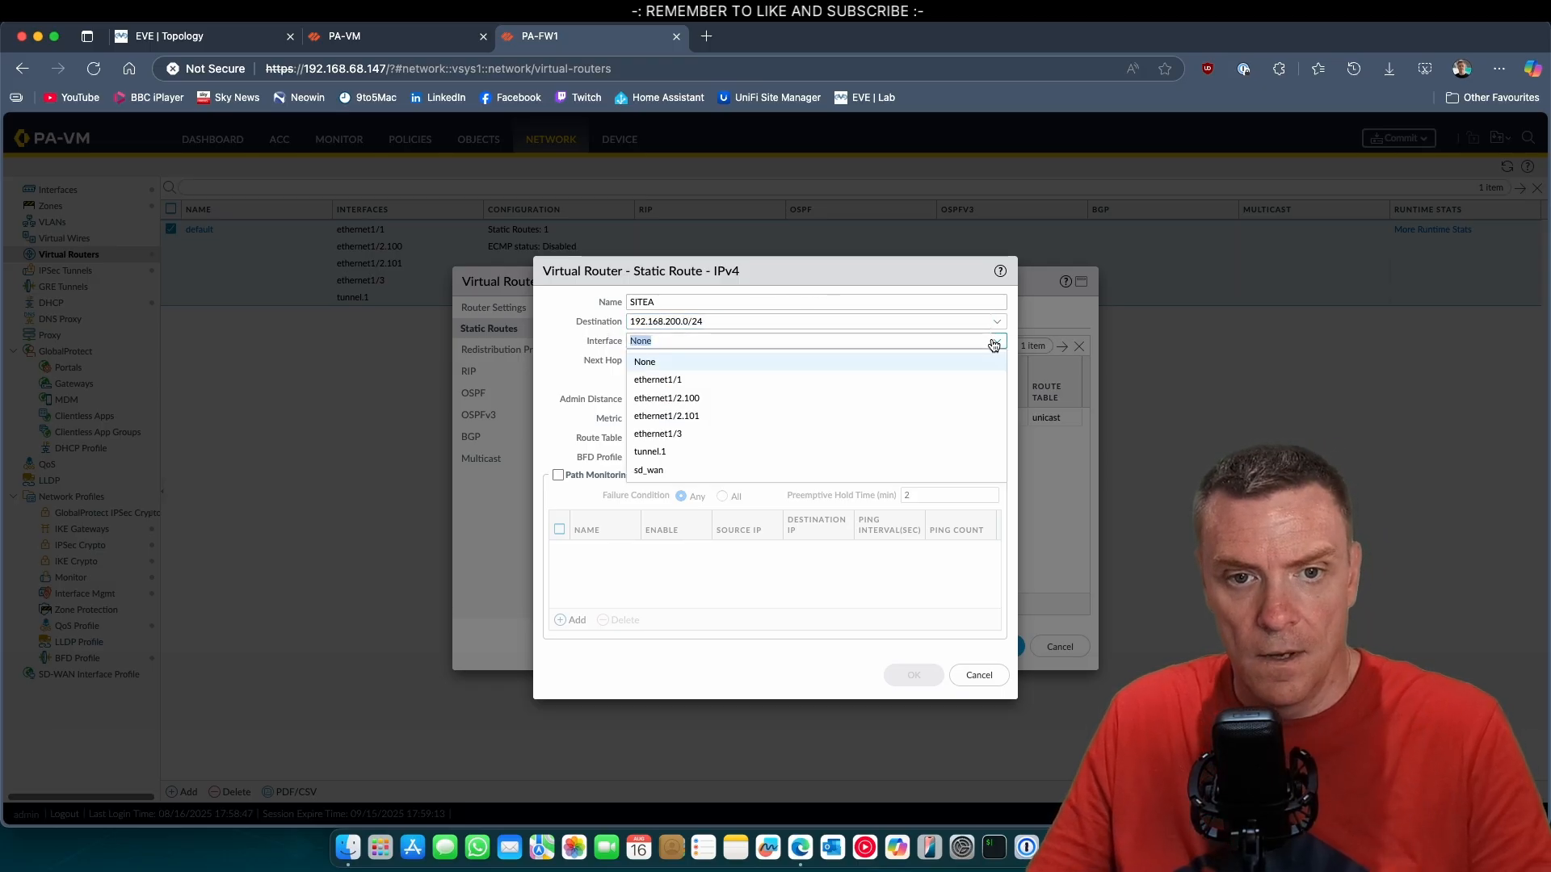
click(696, 450)
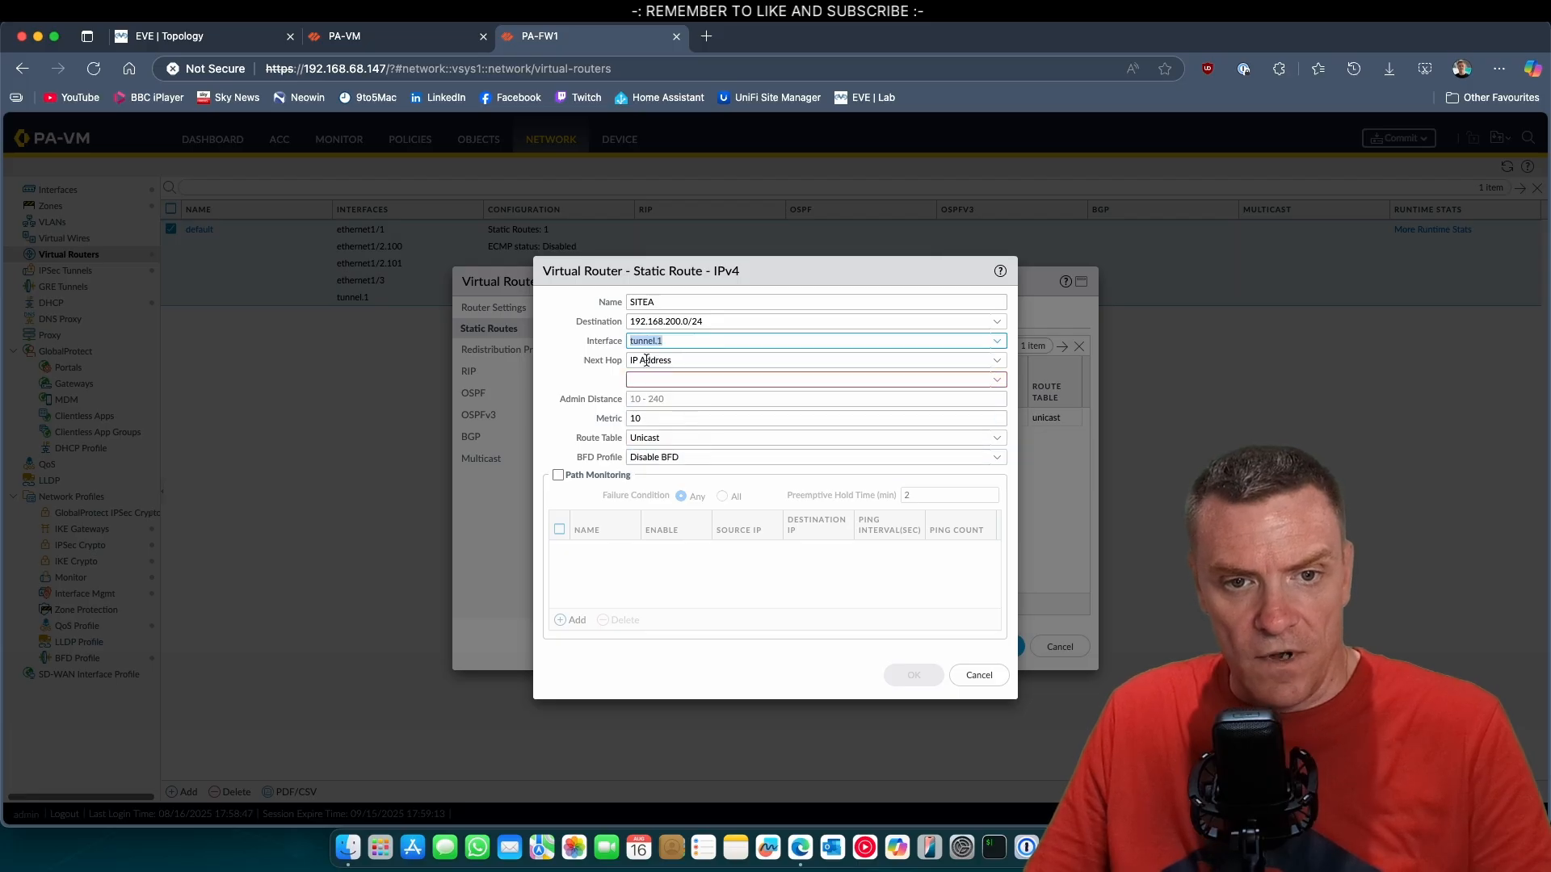
click(997, 363)
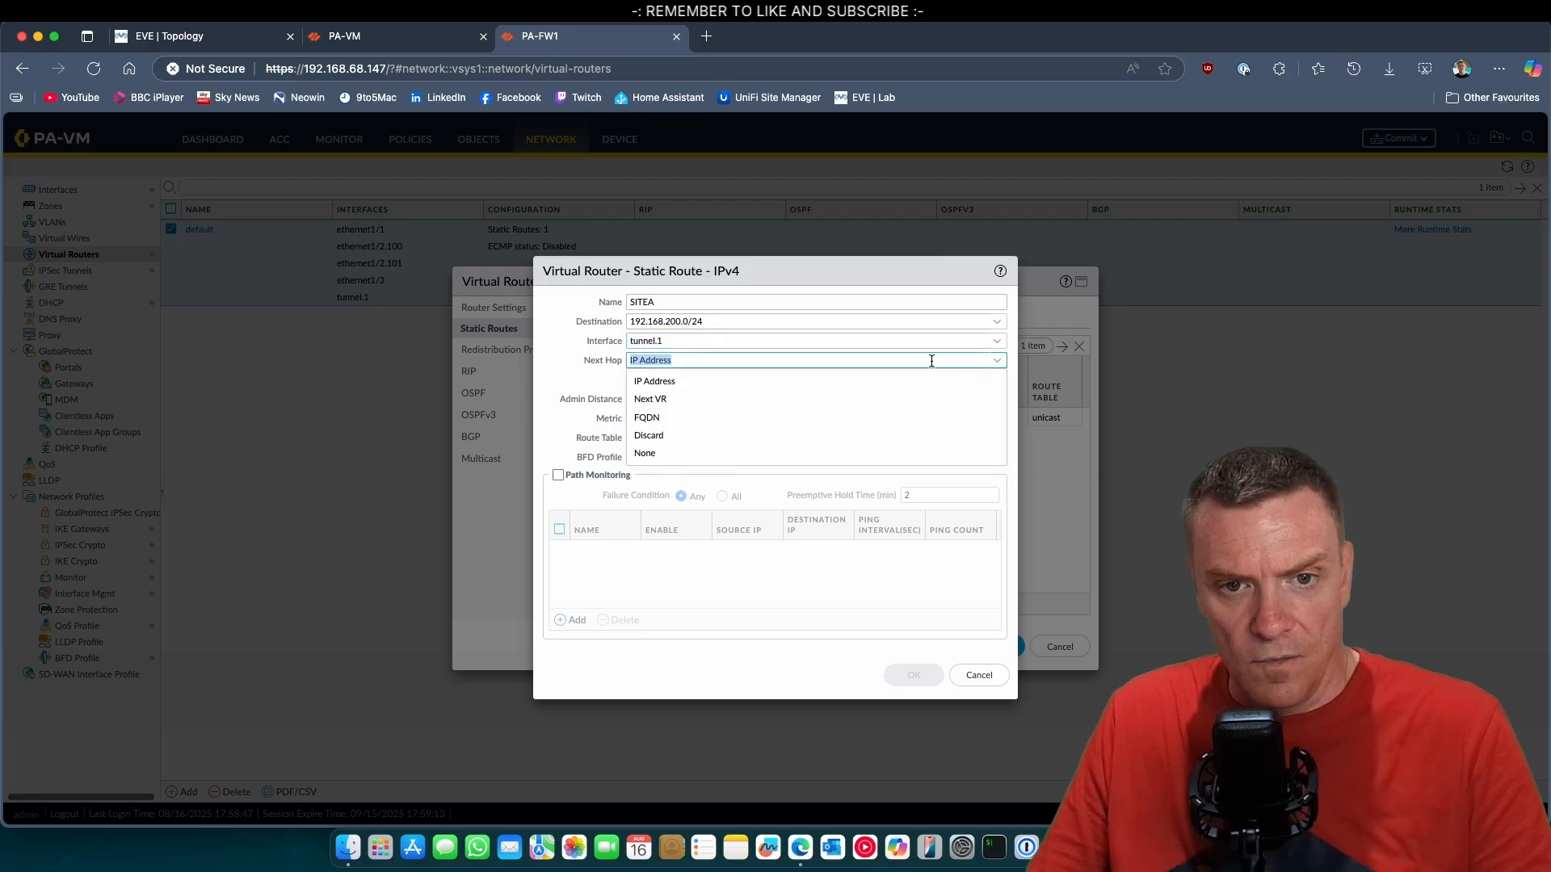
click(669, 452)
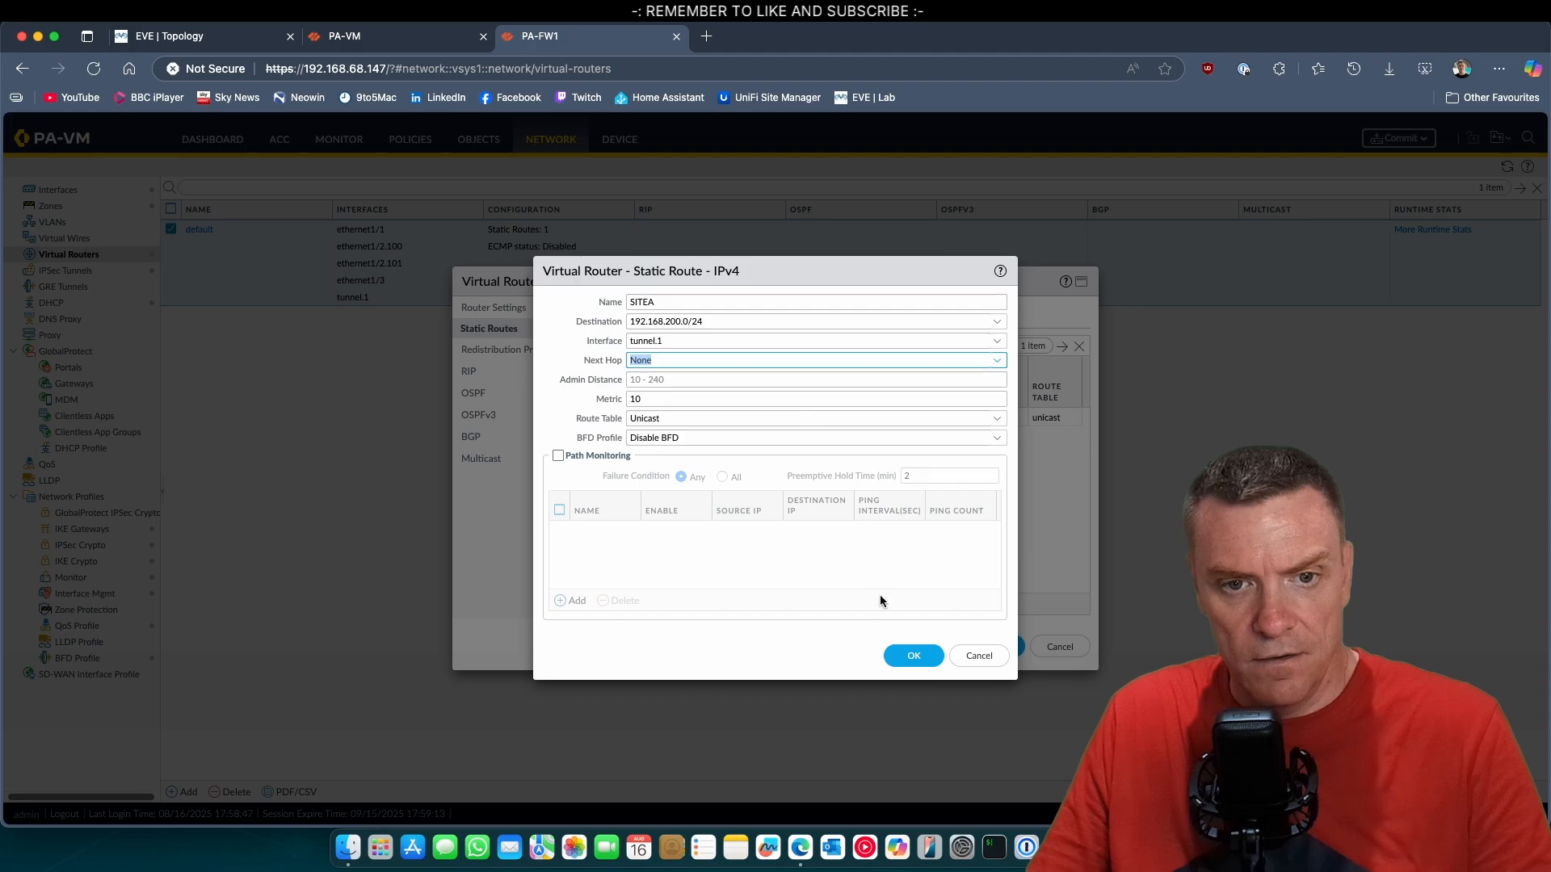
click(895, 648)
click(993, 647)
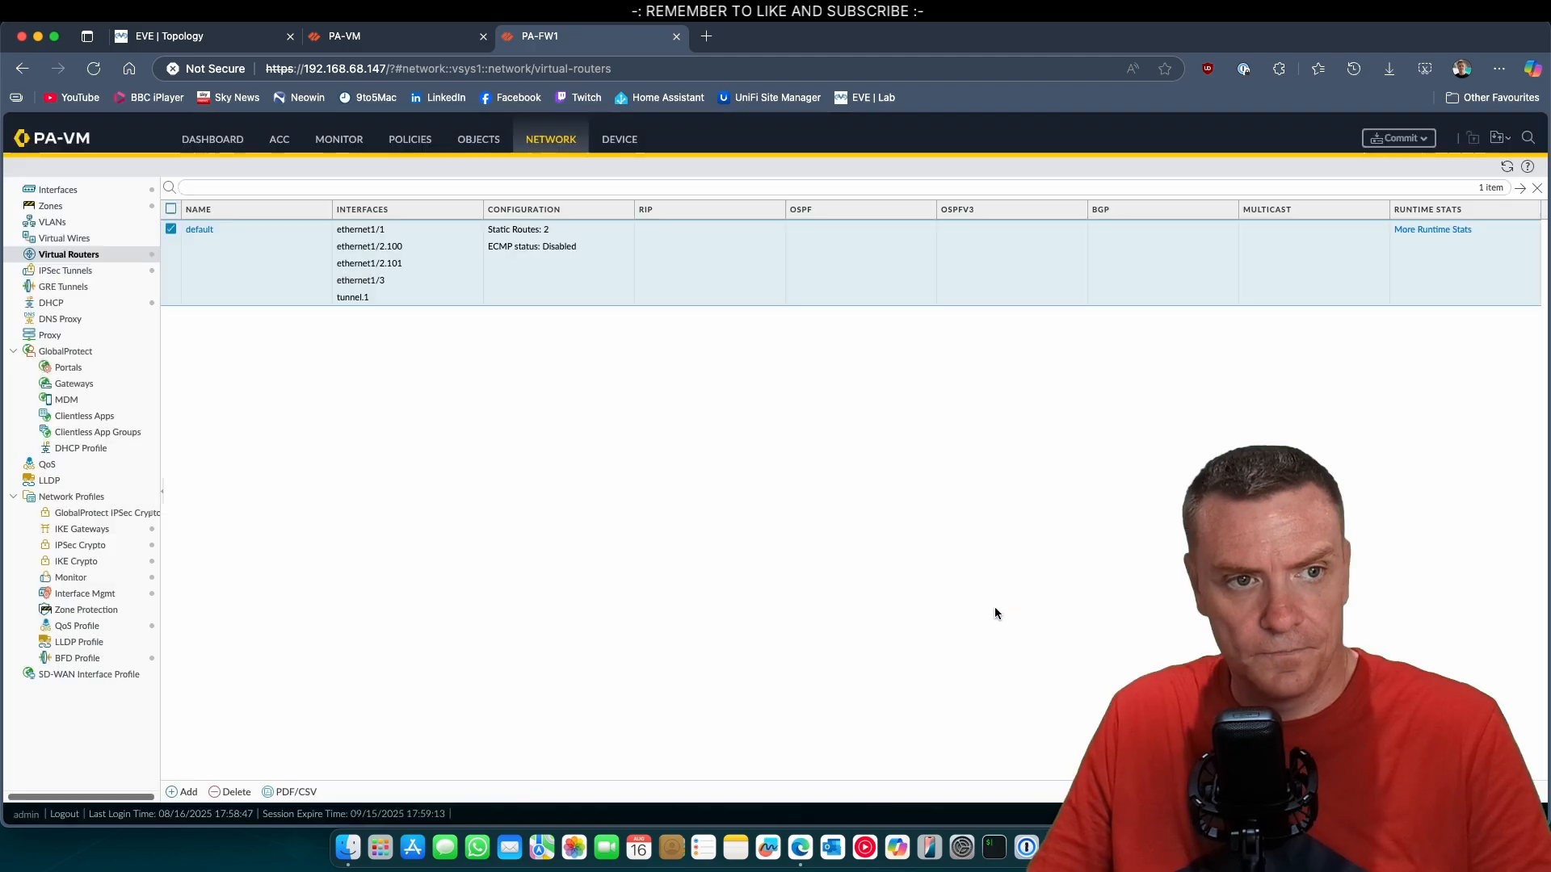
Create a new security policy rule named SITEA-SERVERS below the SERVER-DMZ-FTP rule.
click(407, 144)
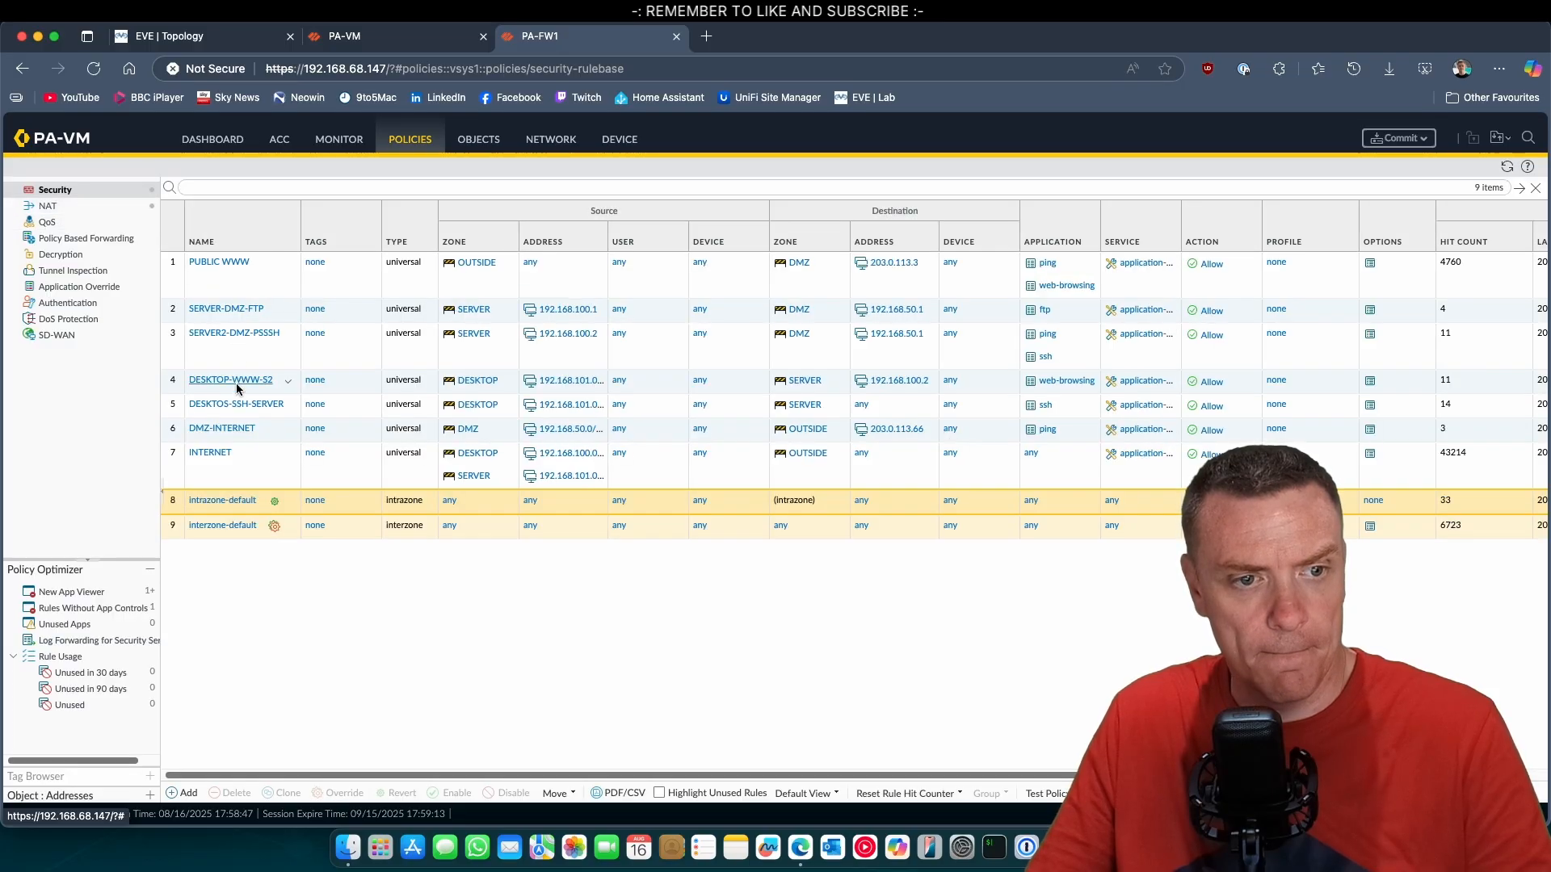
click(179, 313)
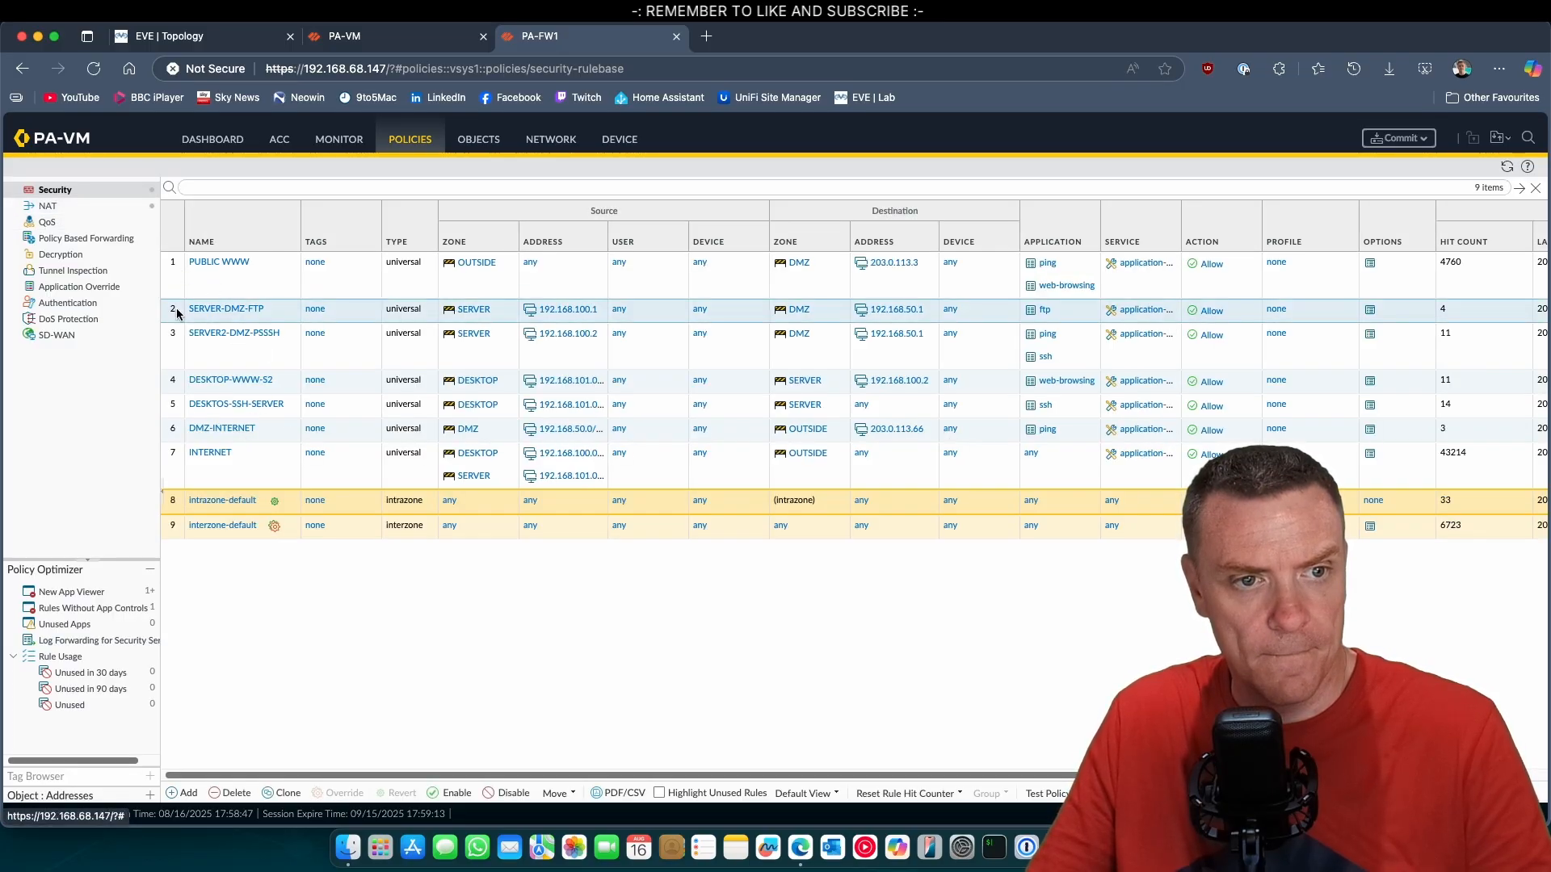
click(183, 794)
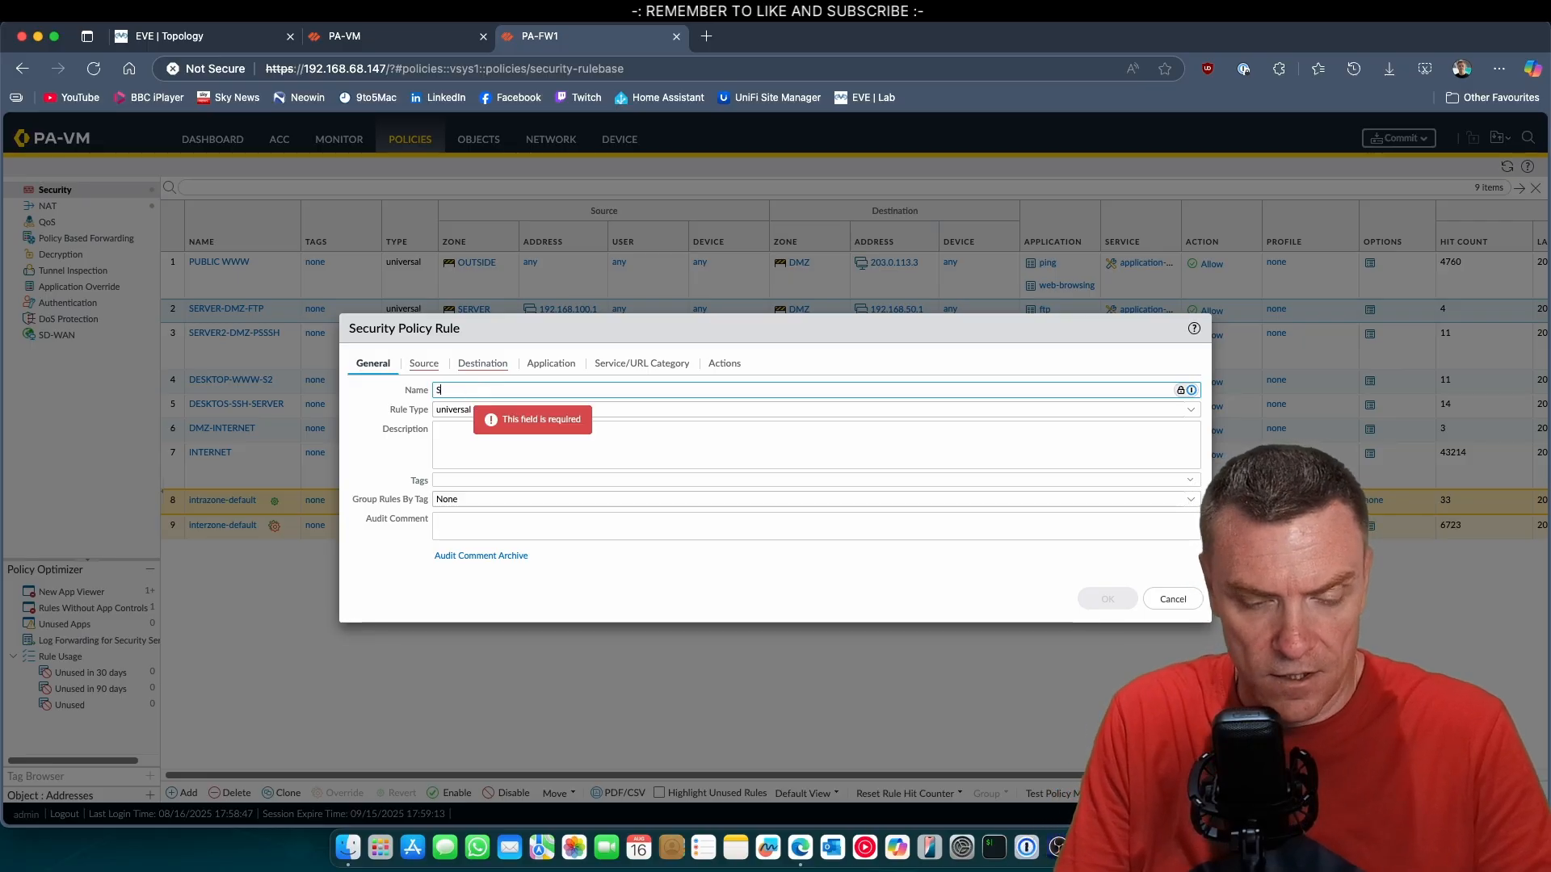
text(SITEA-)
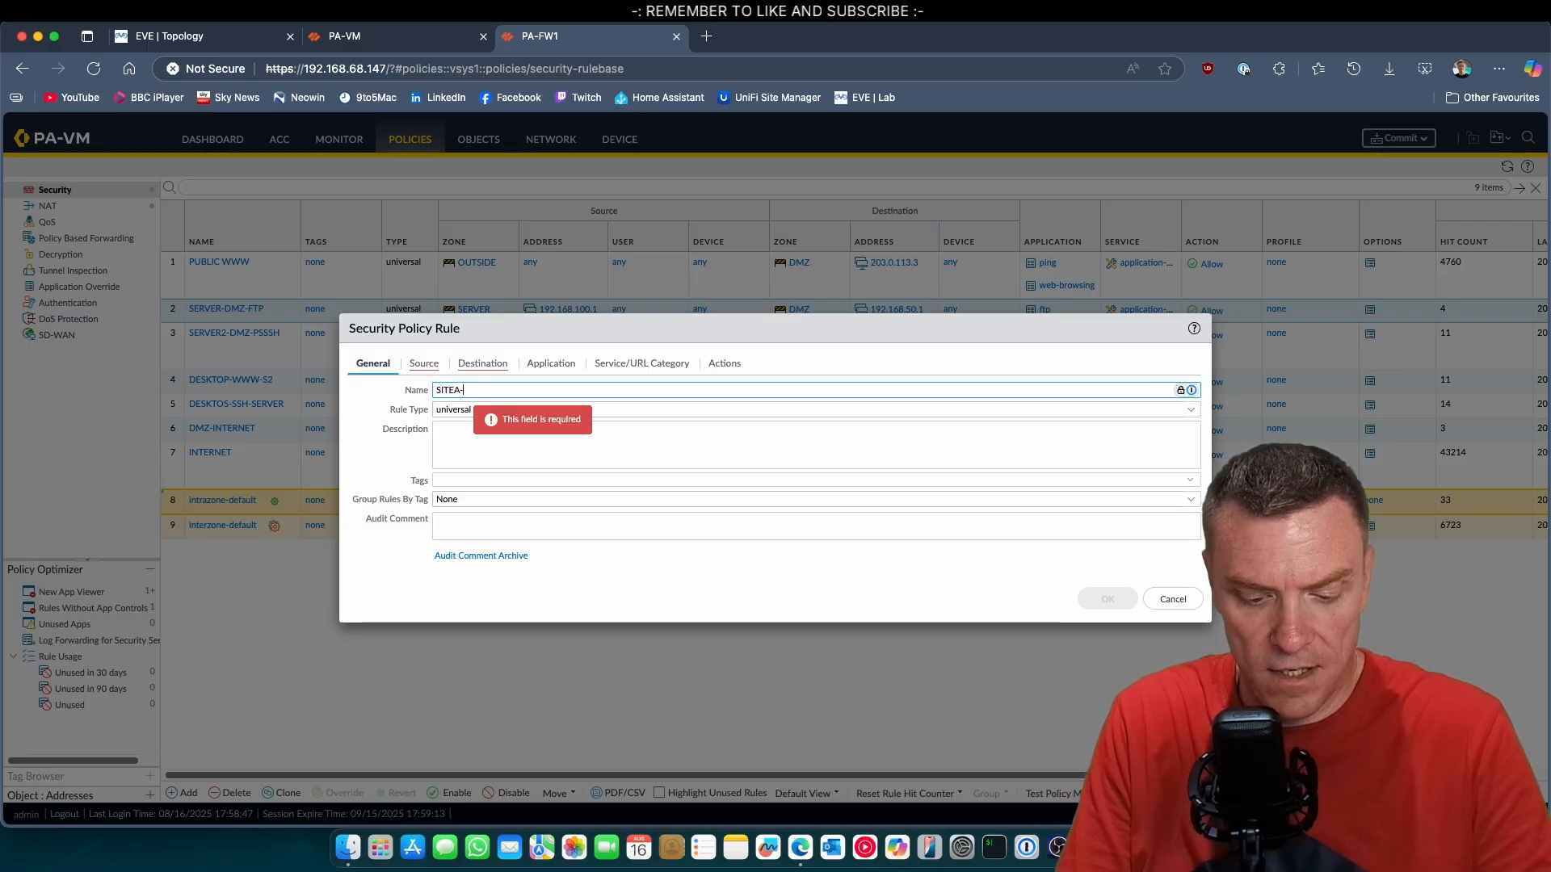
text(SERVERS)
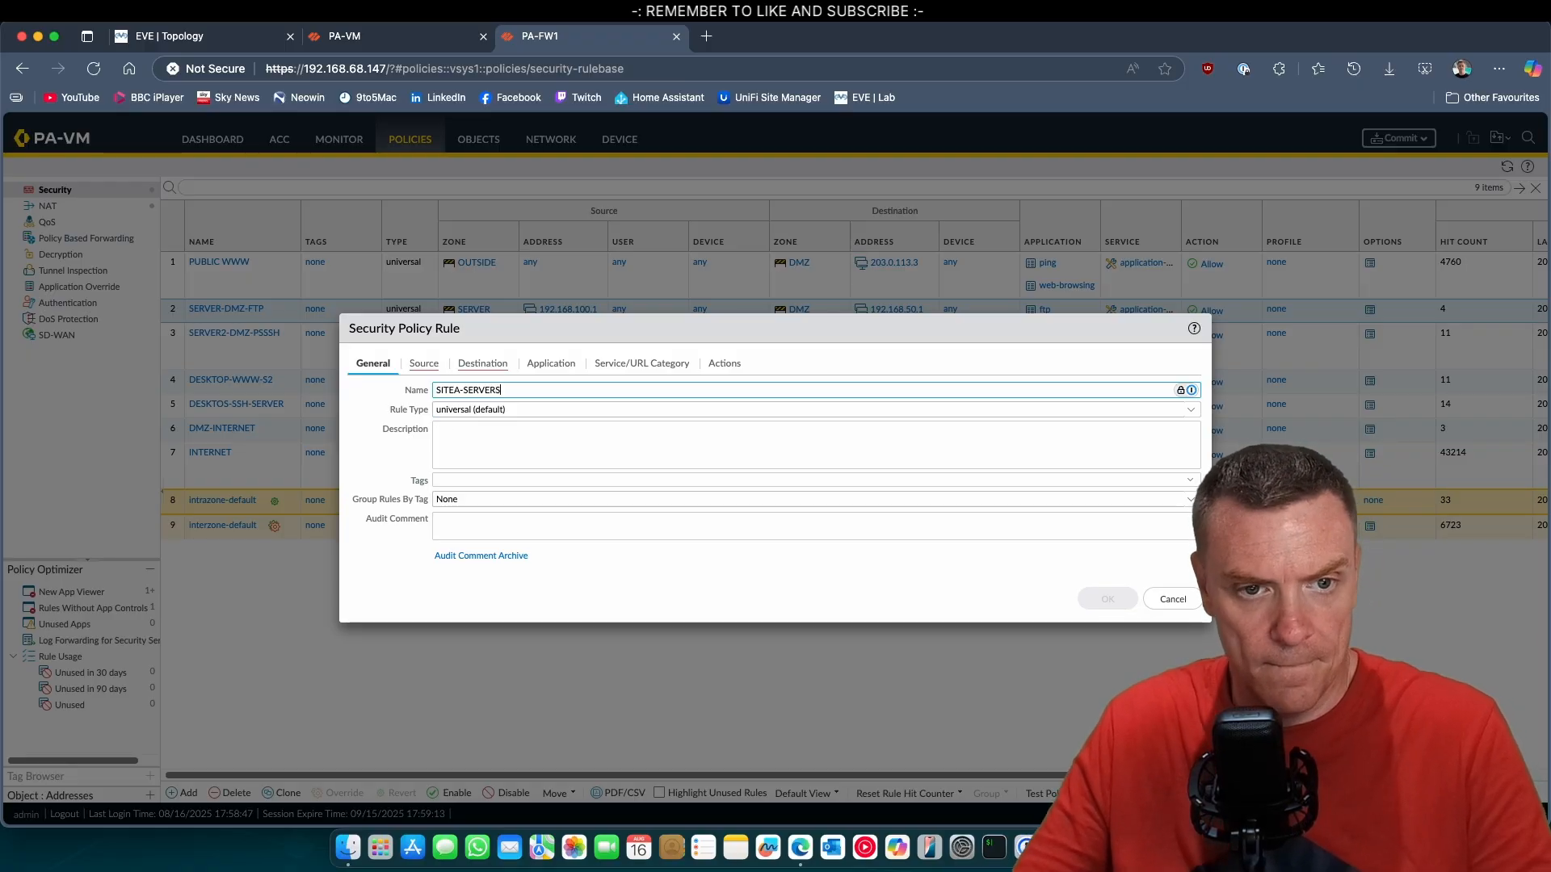
Set the rule's source zone to SITEA-VPN and its source address to 192.168.200.0/24.
click(416, 370)
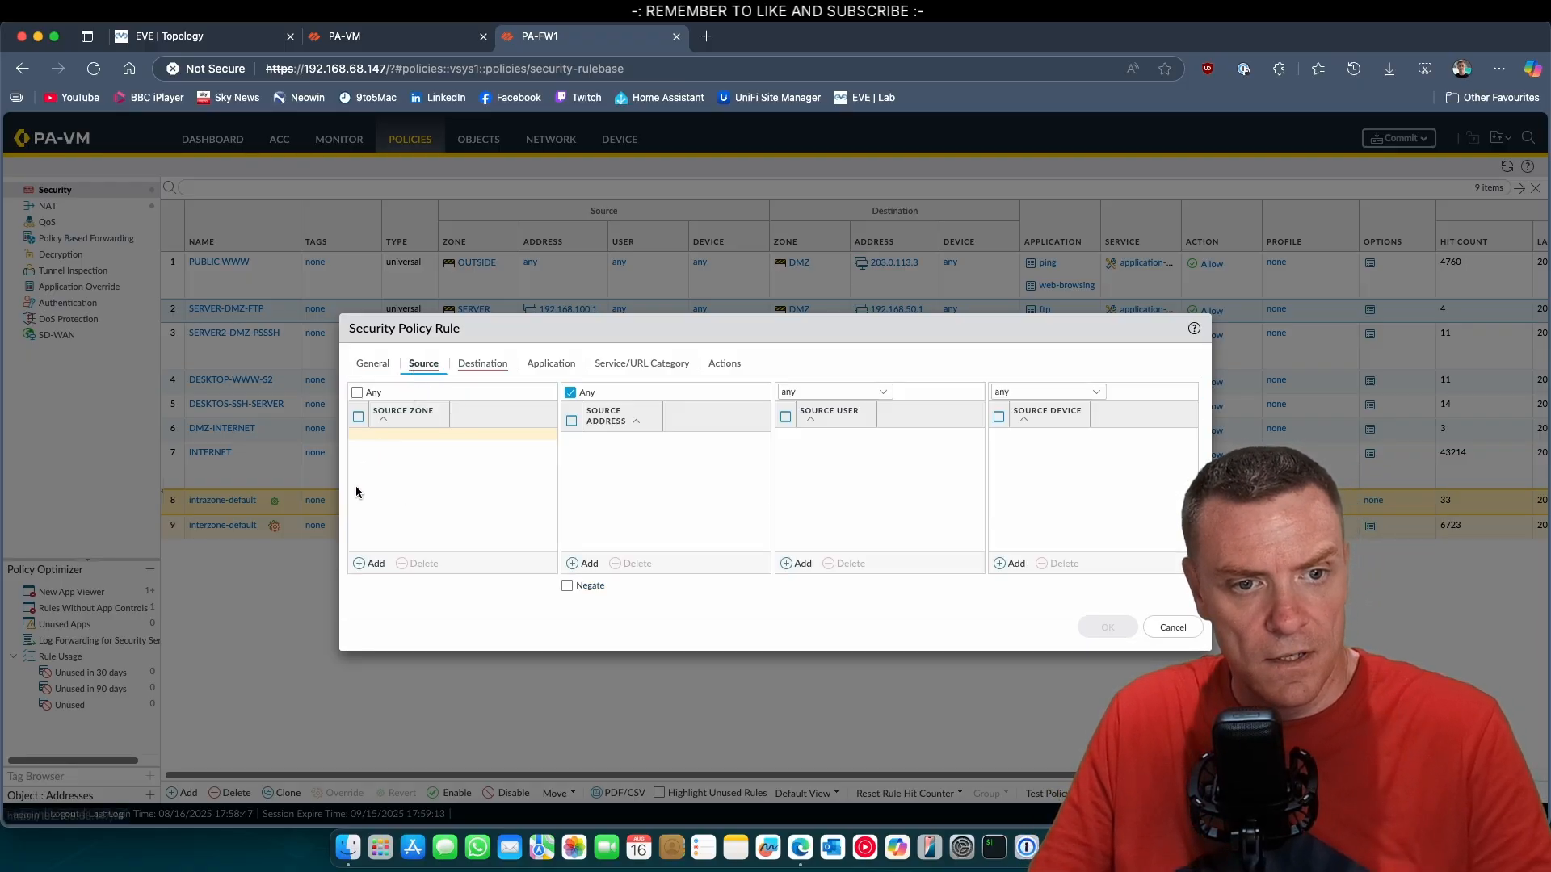
click(370, 563)
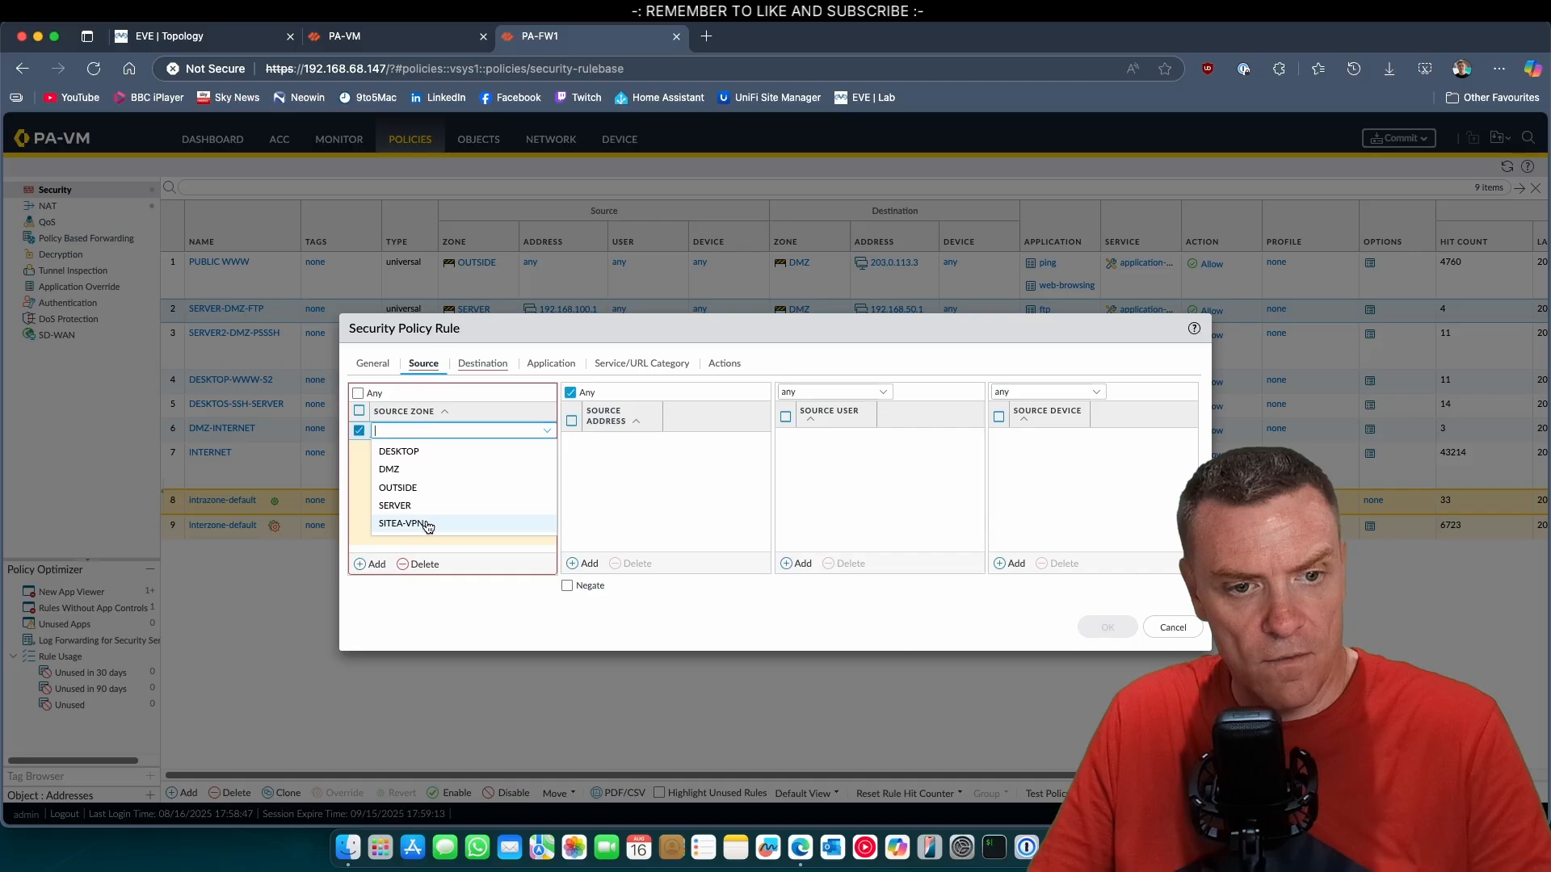
click(402, 523)
click(473, 491)
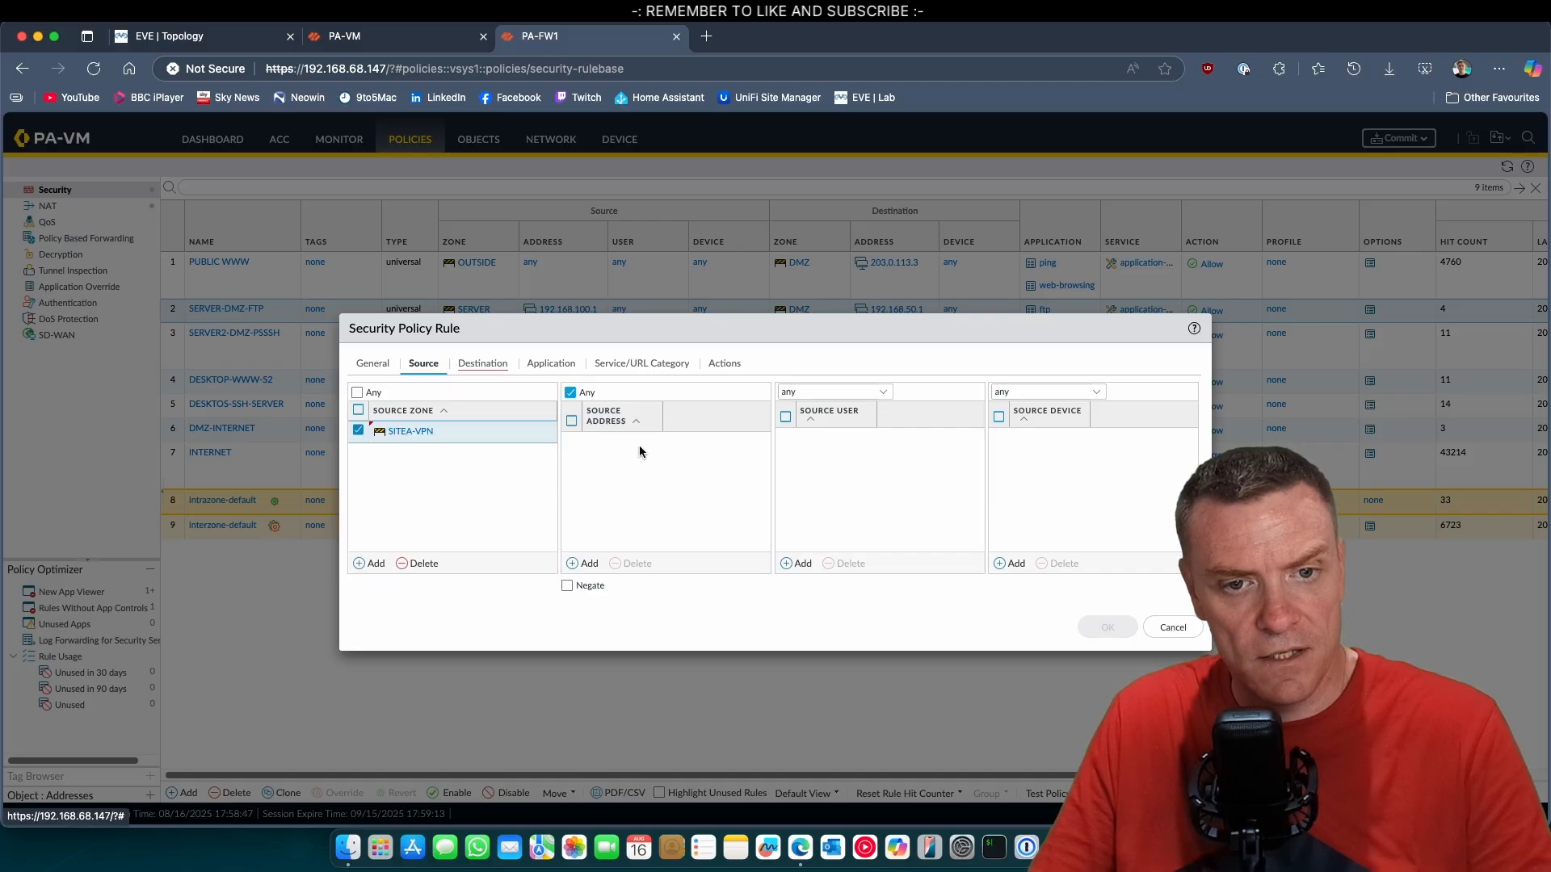
click(604, 564)
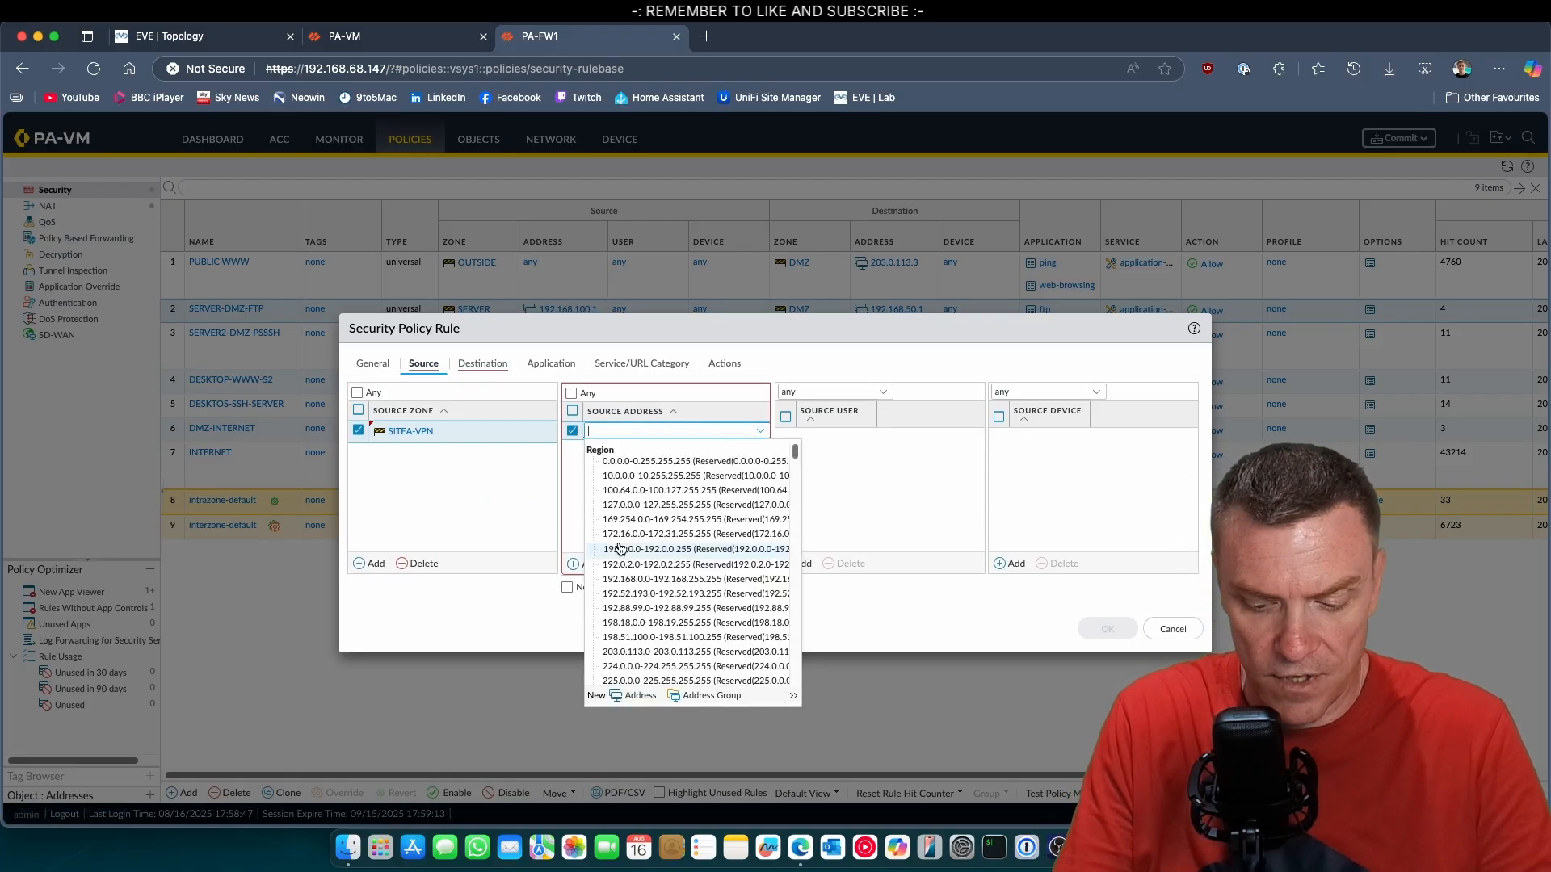
text(192.168.2)
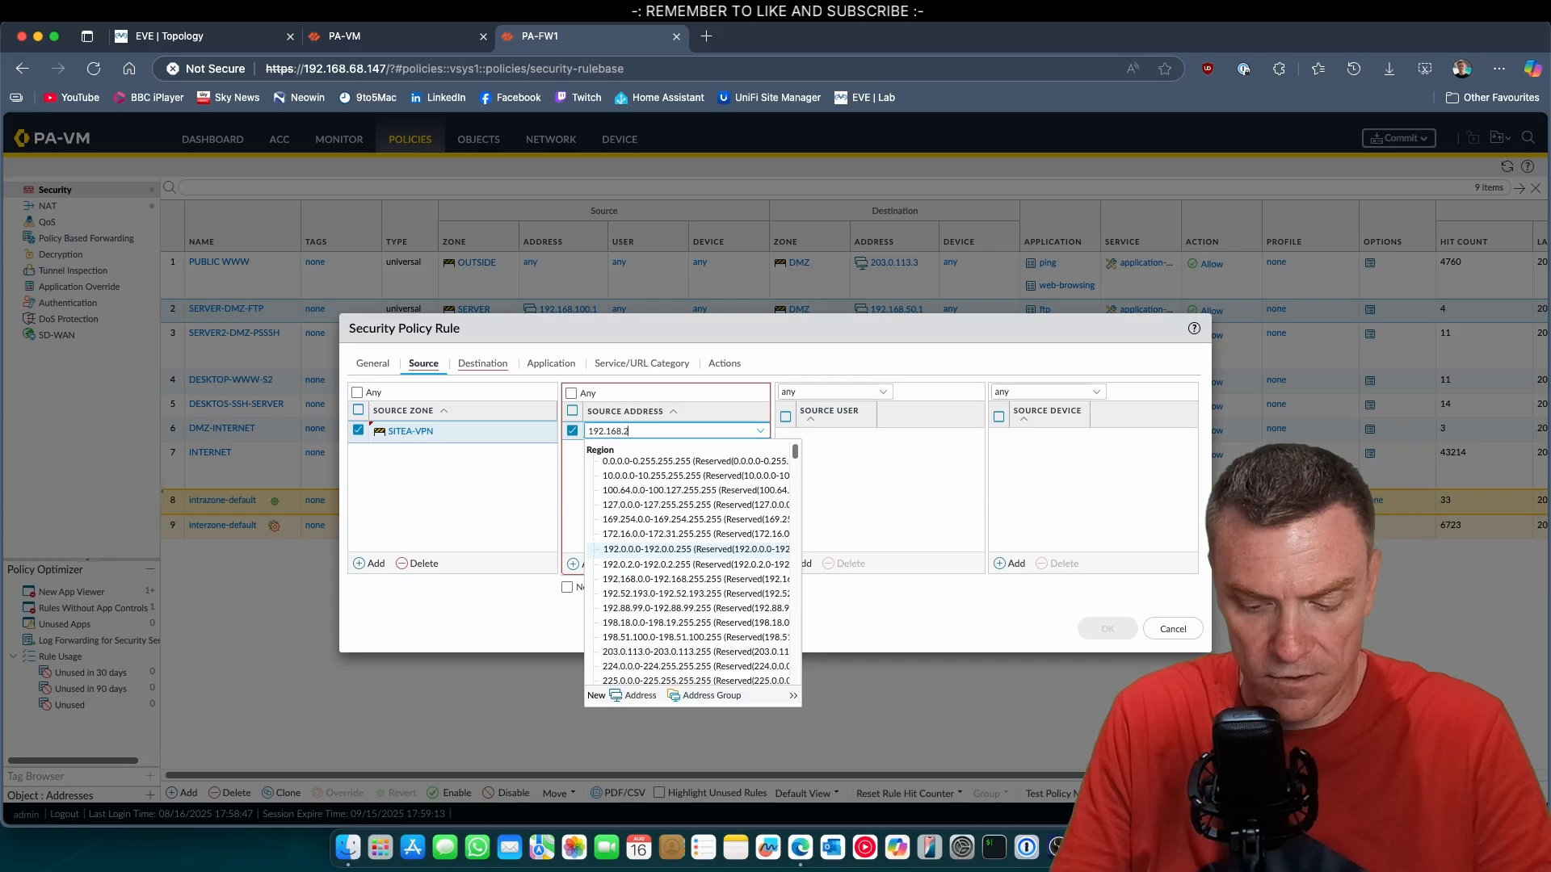
text(00.0/24)
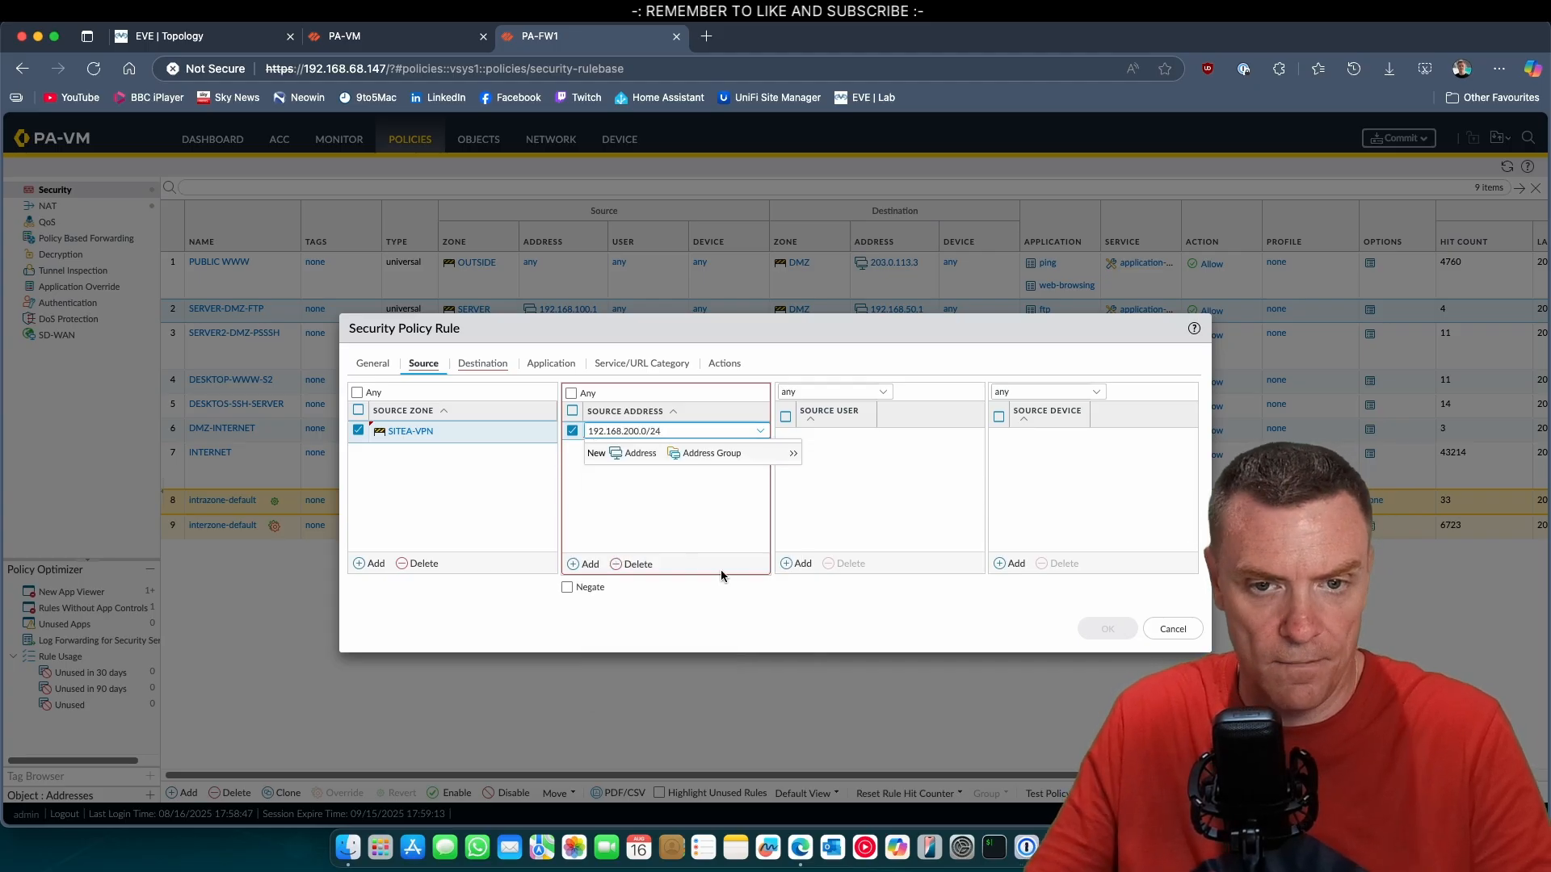
click(869, 478)
Set the rule's destination zone to SERVER and its destination address to 192.168.100.0/24.
click(482, 364)
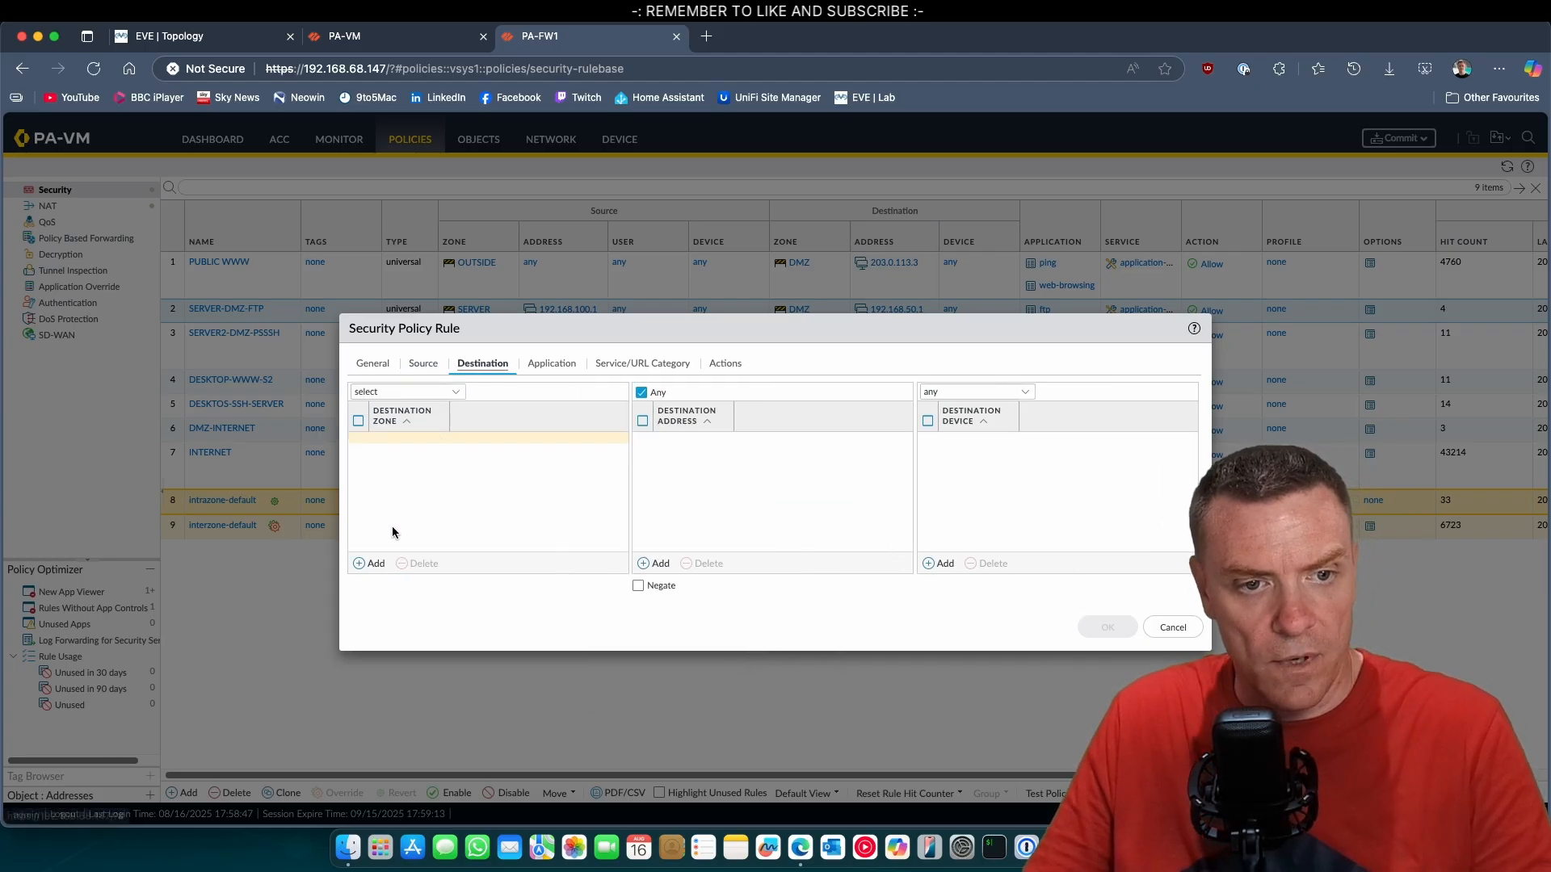
click(383, 563)
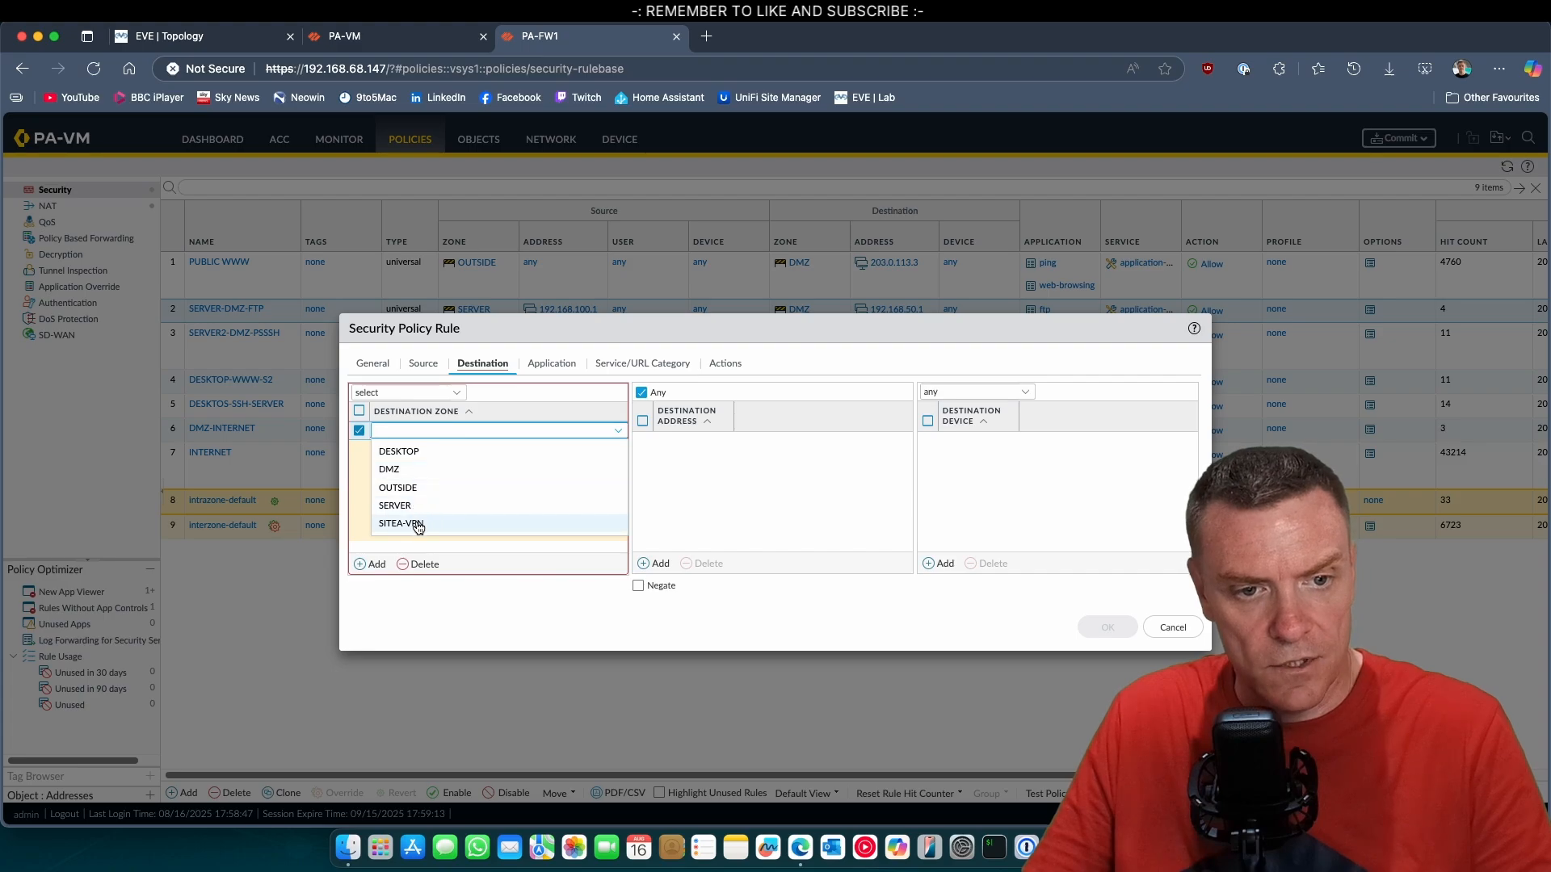
click(409, 508)
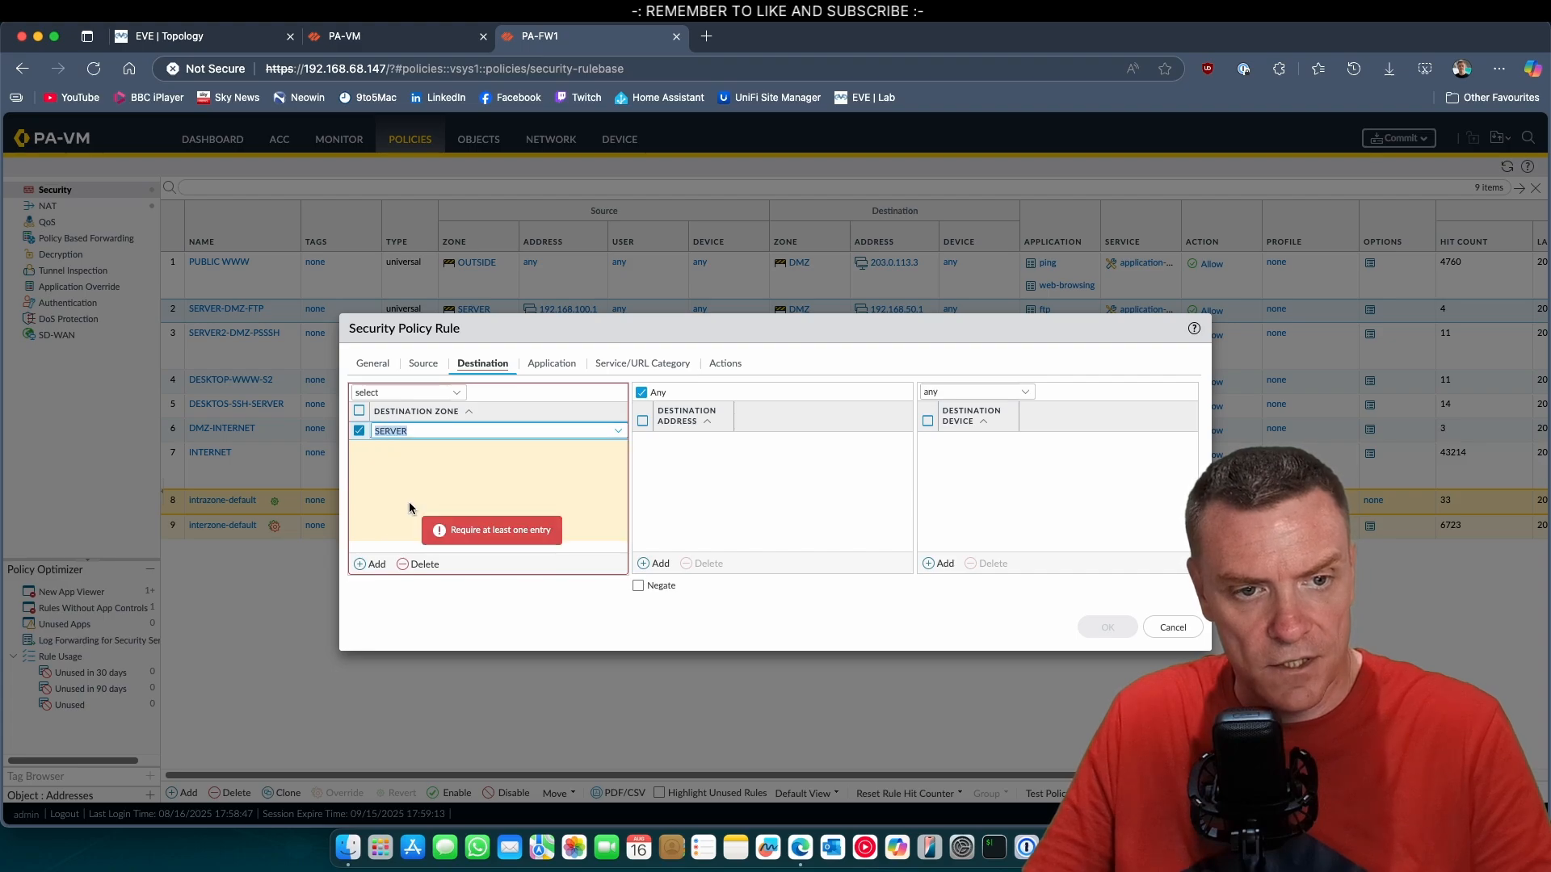
click(655, 563)
text(192.1)
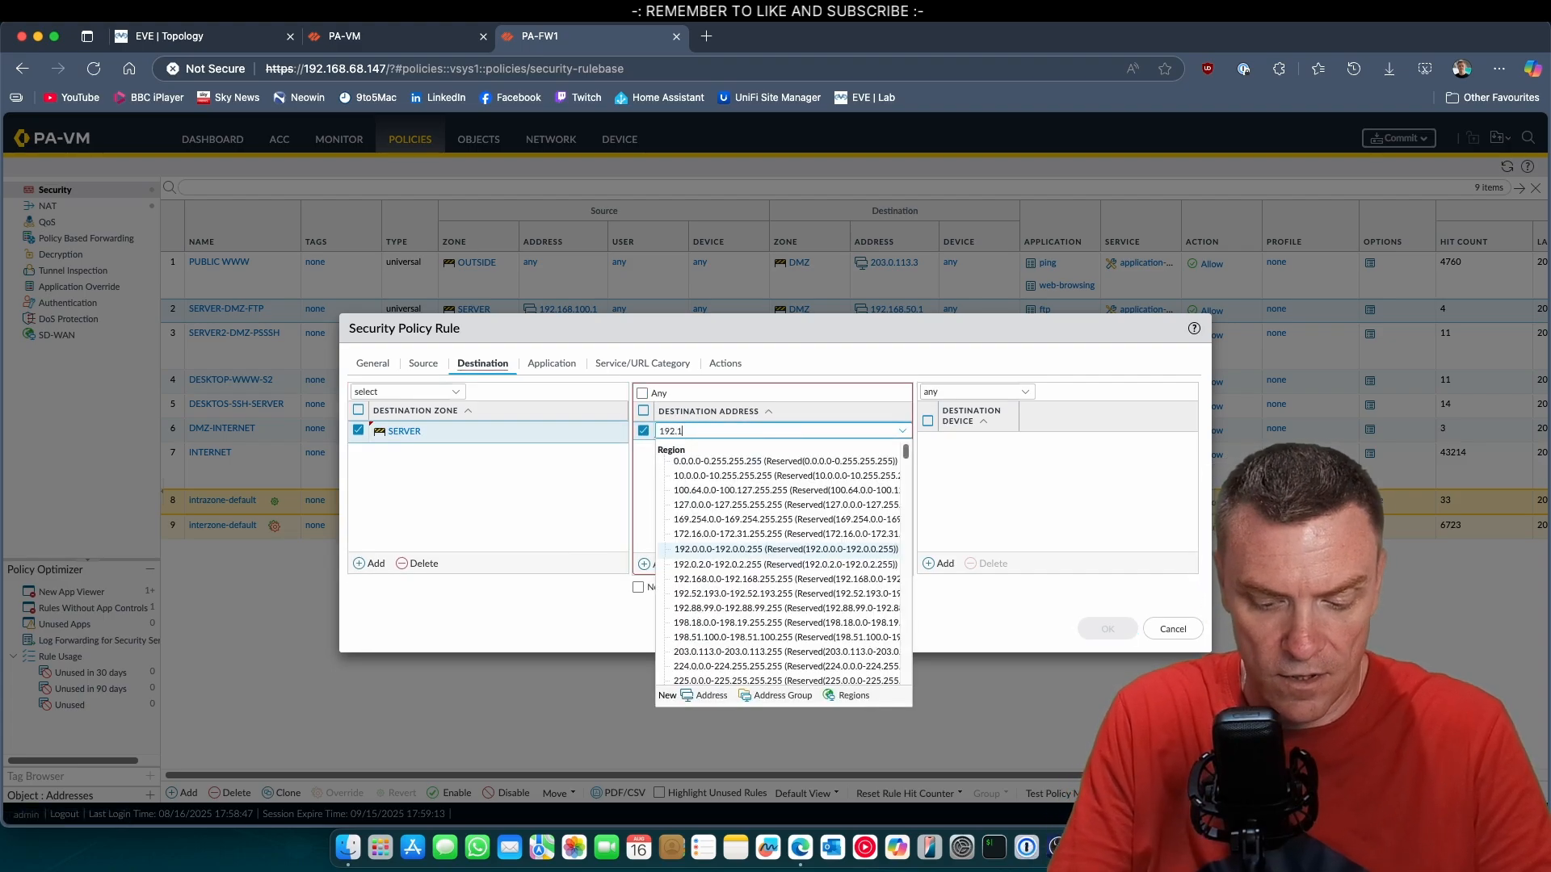
text(68.100.0/)
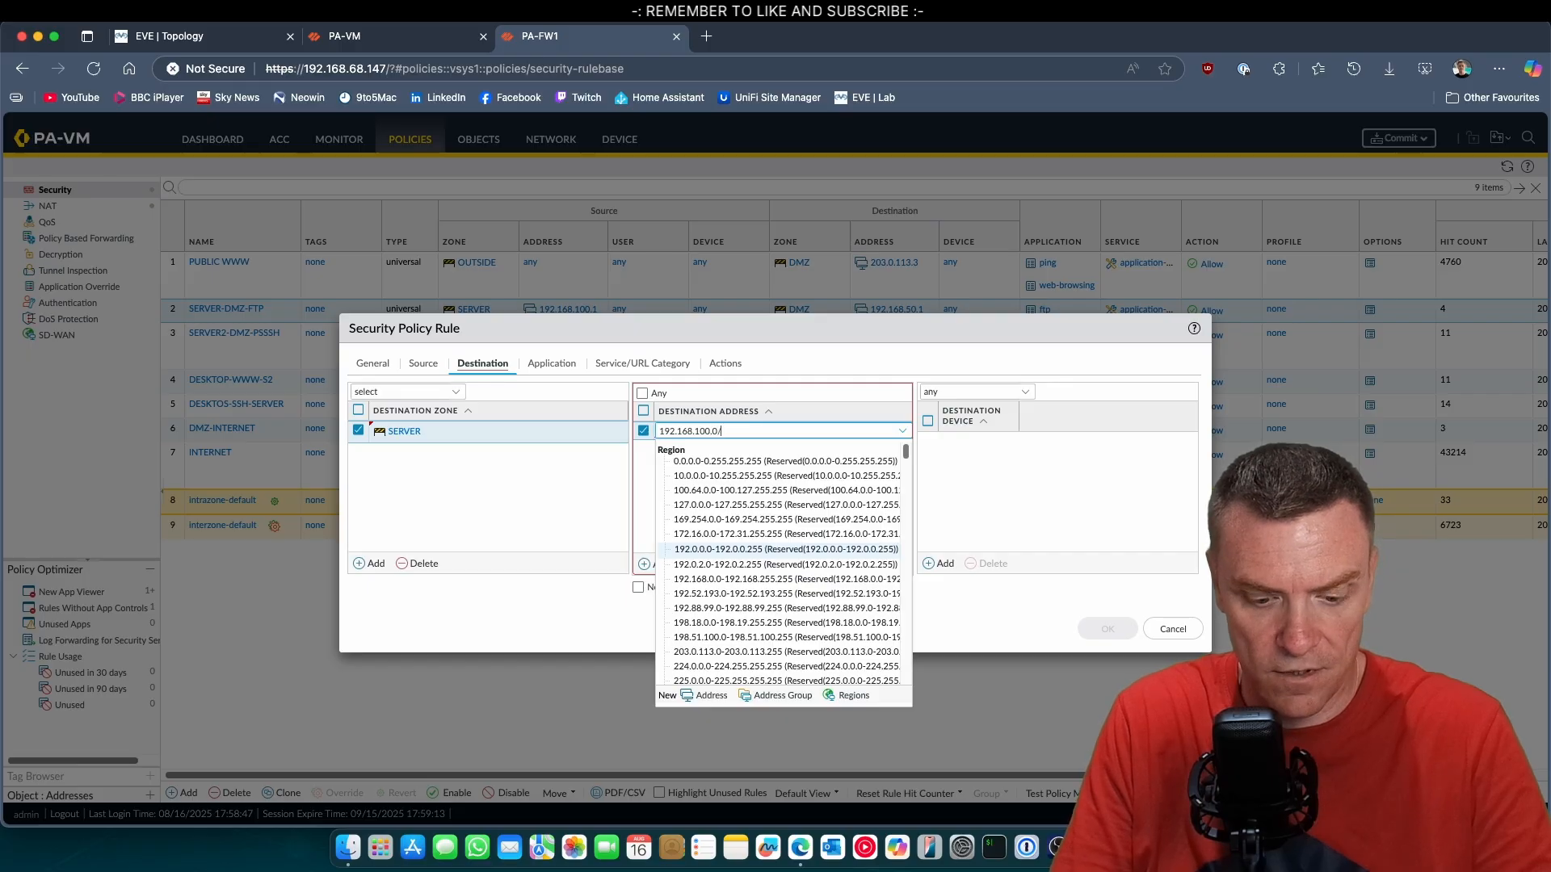
text(24)
click(948, 493)
Save the rule with any application and the Allow action, and commit all changes to the firewall.
click(544, 362)
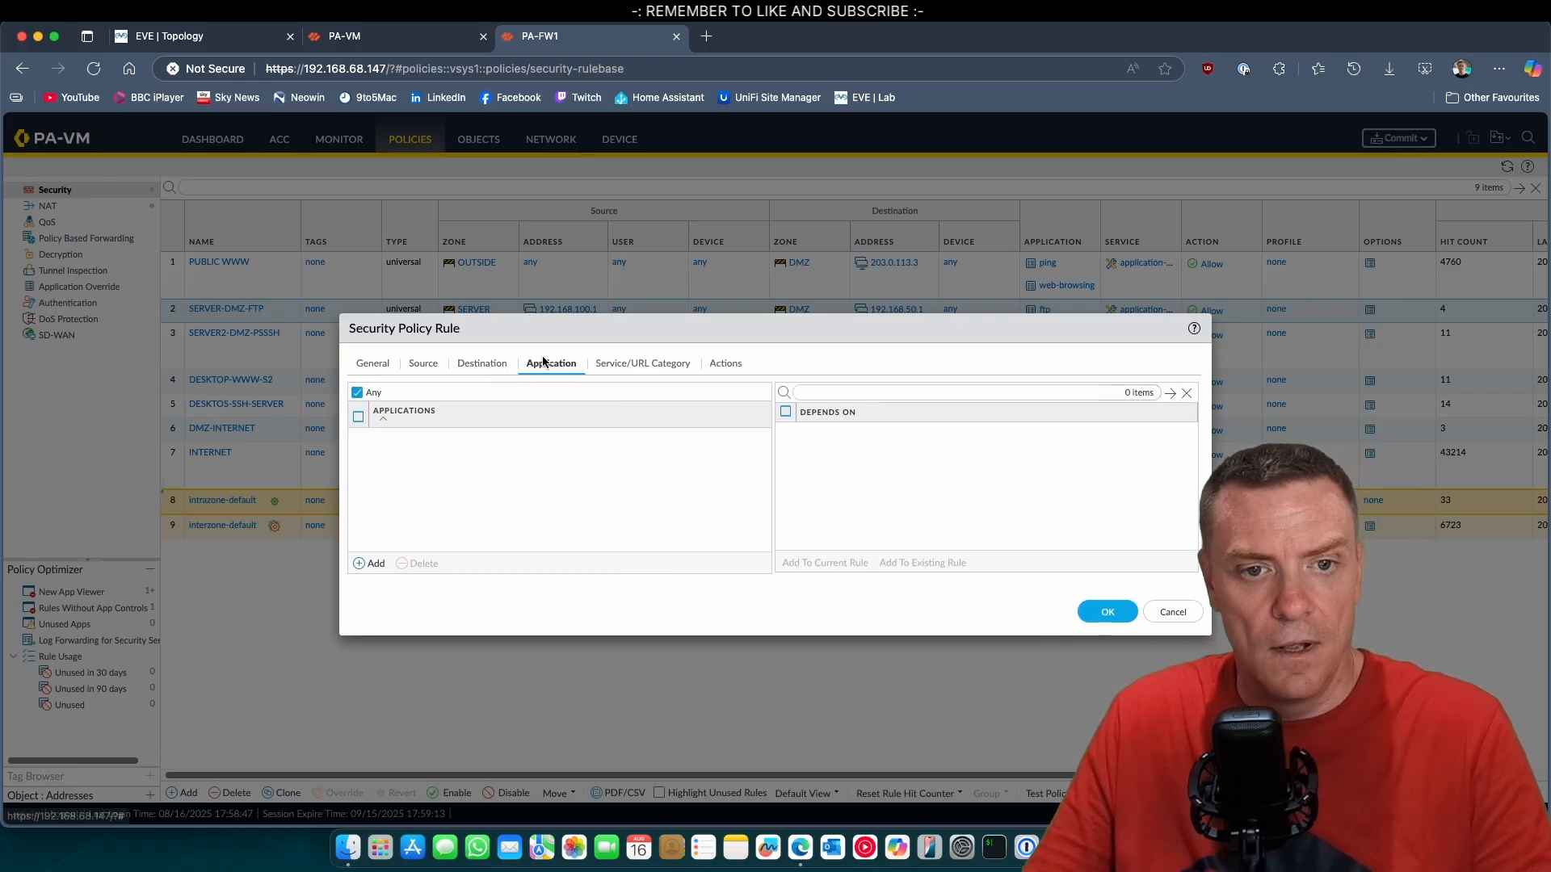
click(646, 362)
click(727, 363)
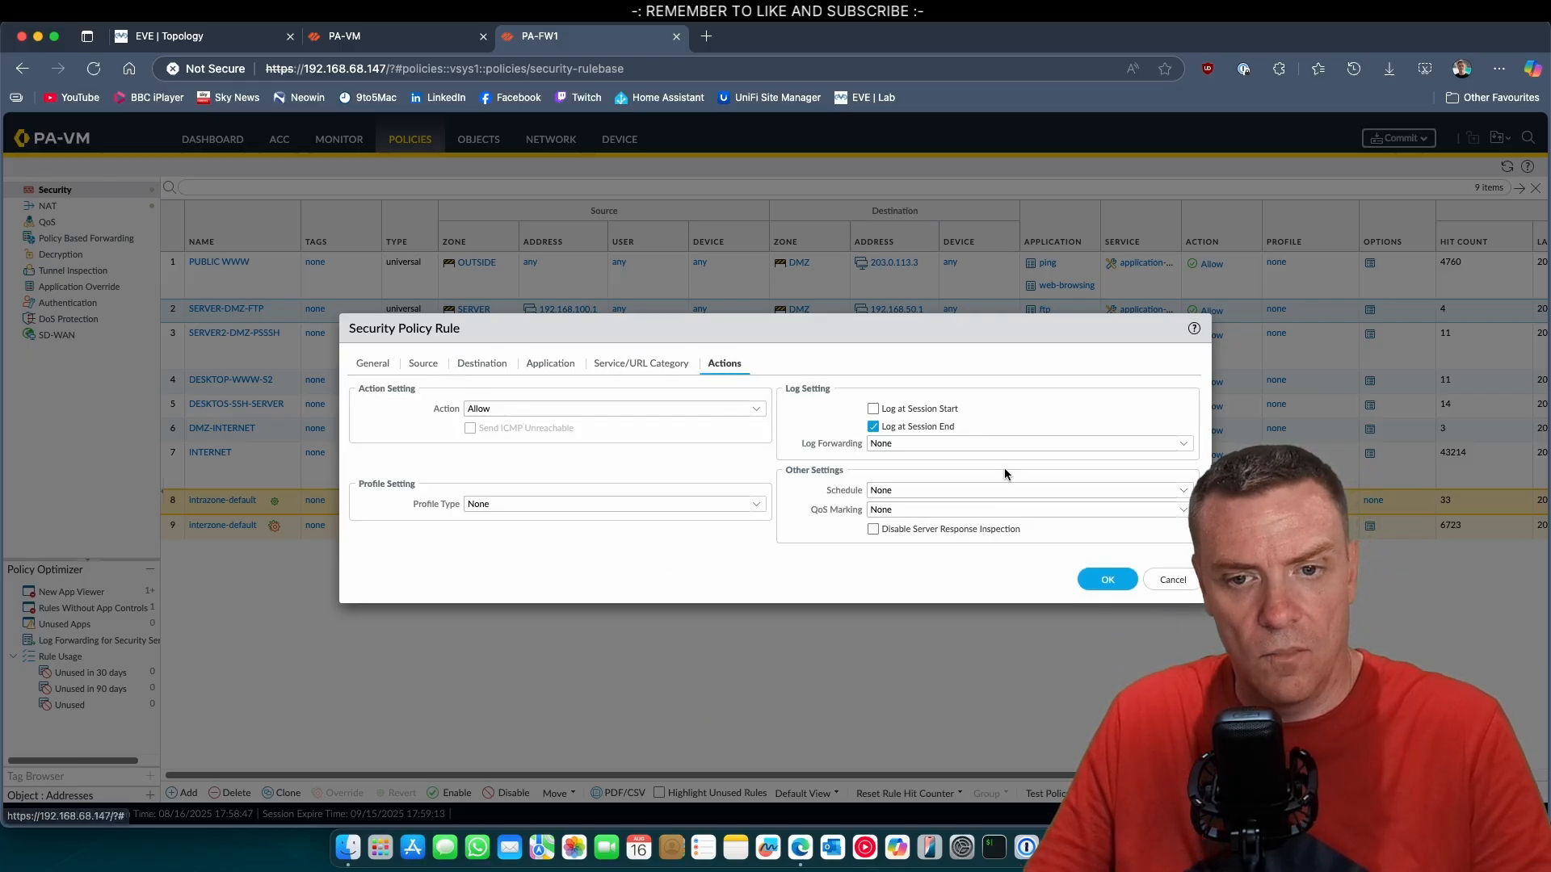
click(1108, 579)
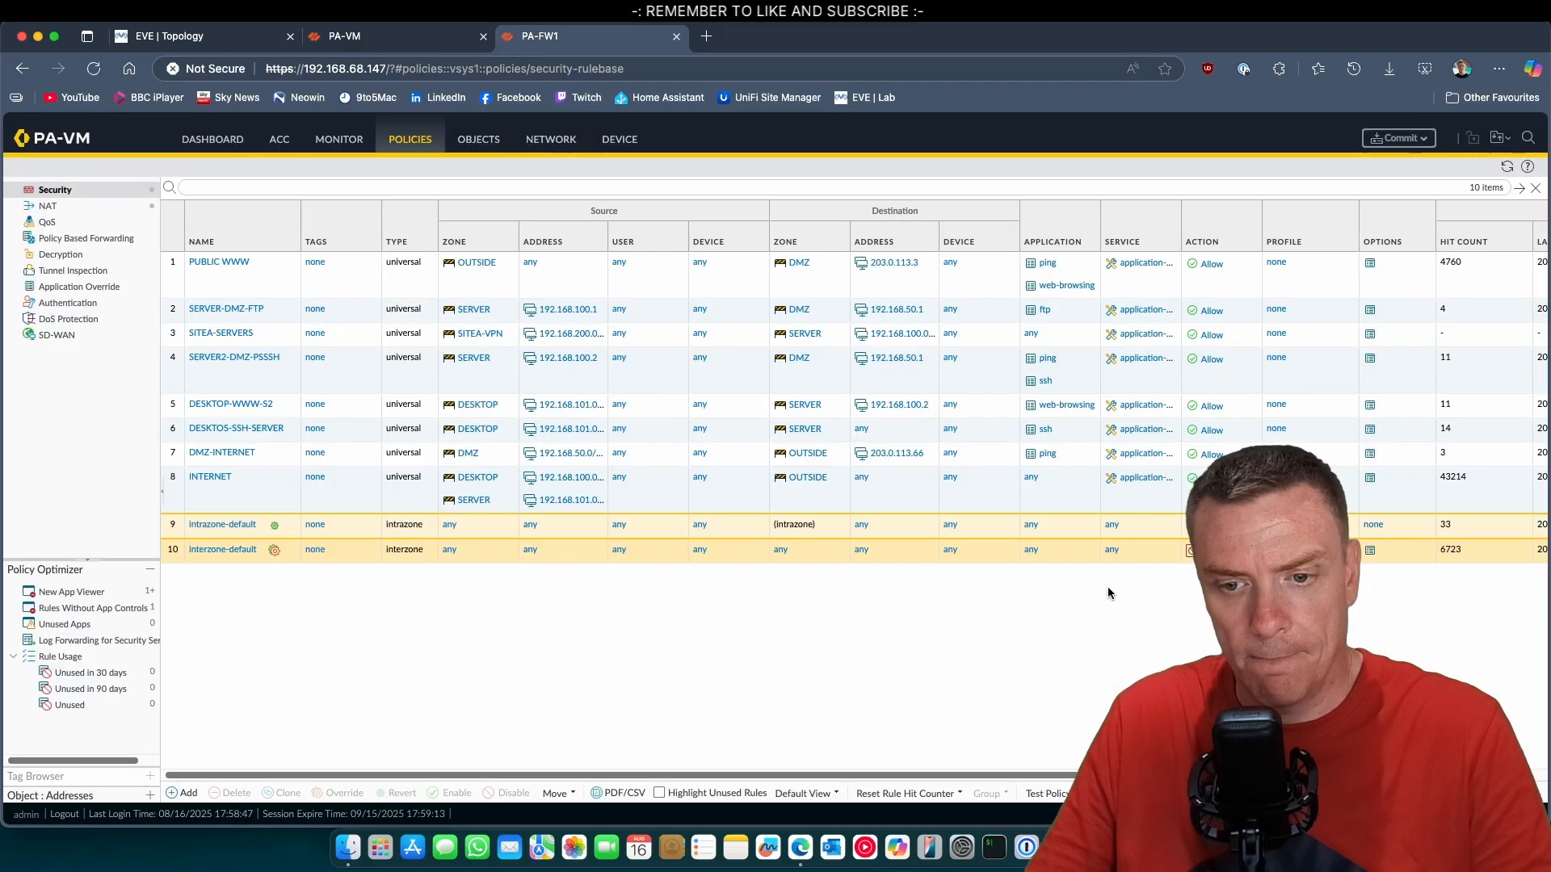
click(1391, 138)
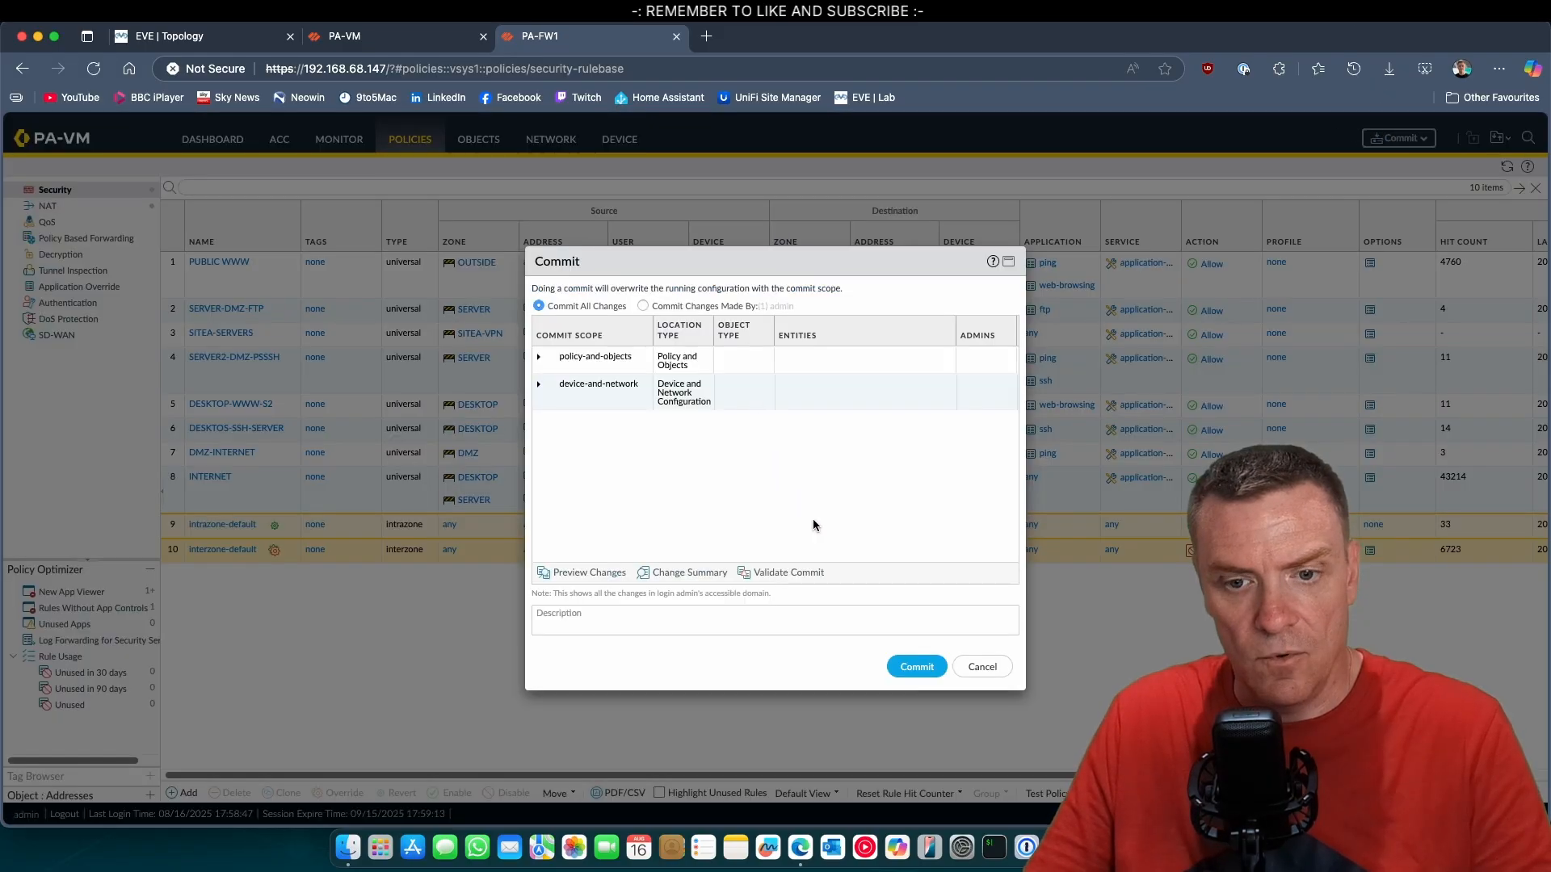
click(916, 667)
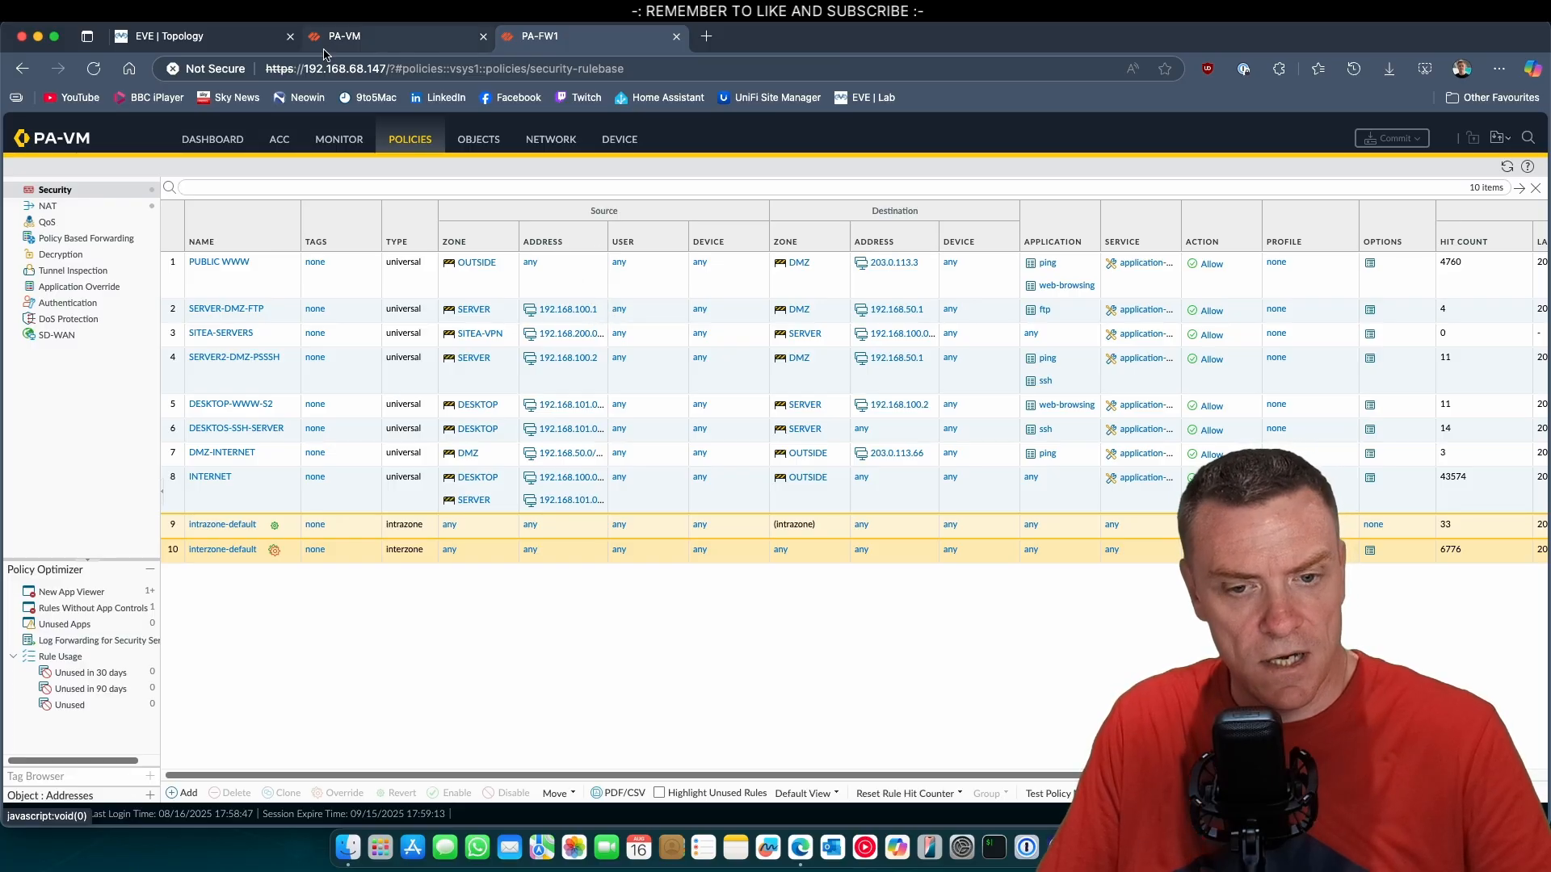
Switch to the EVE topology and open the console of the SA-S1 server at Site A.
click(216, 40)
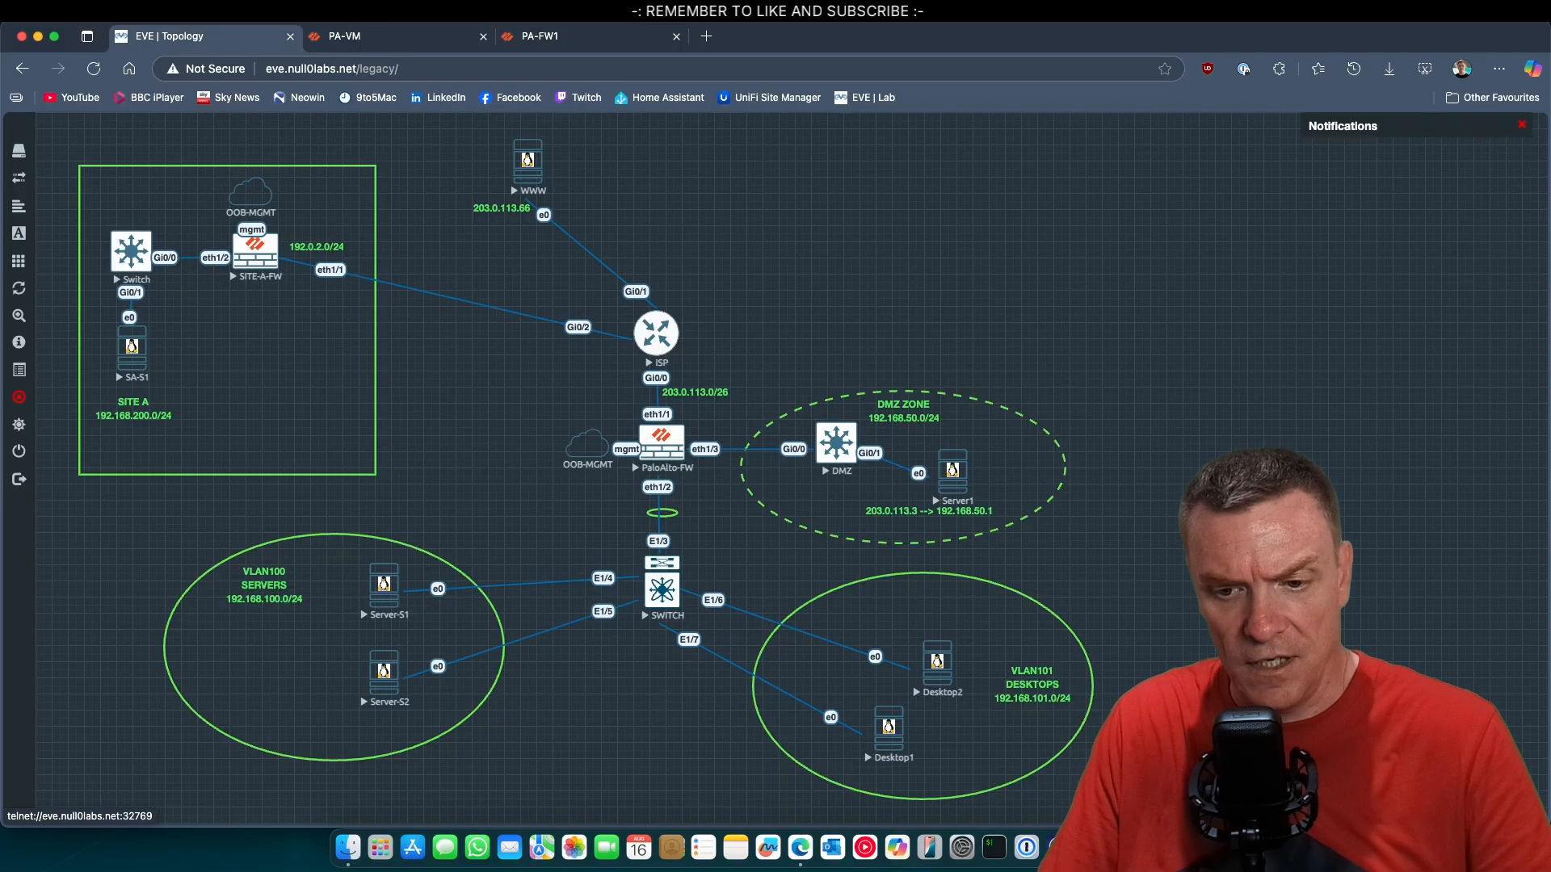
click(131, 346)
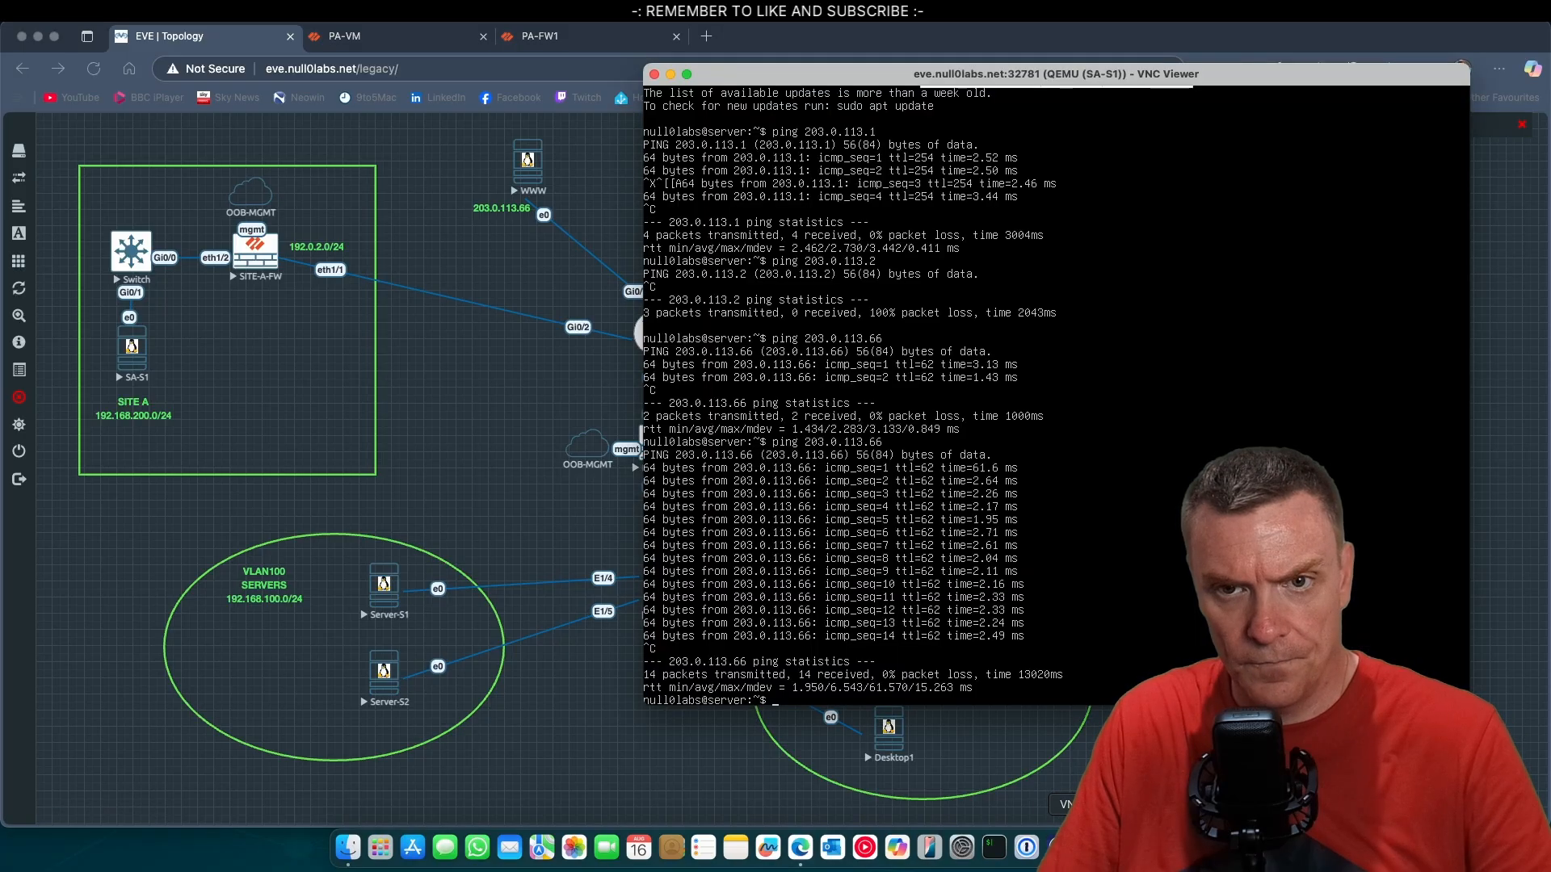
mouse_move(1095, 83)
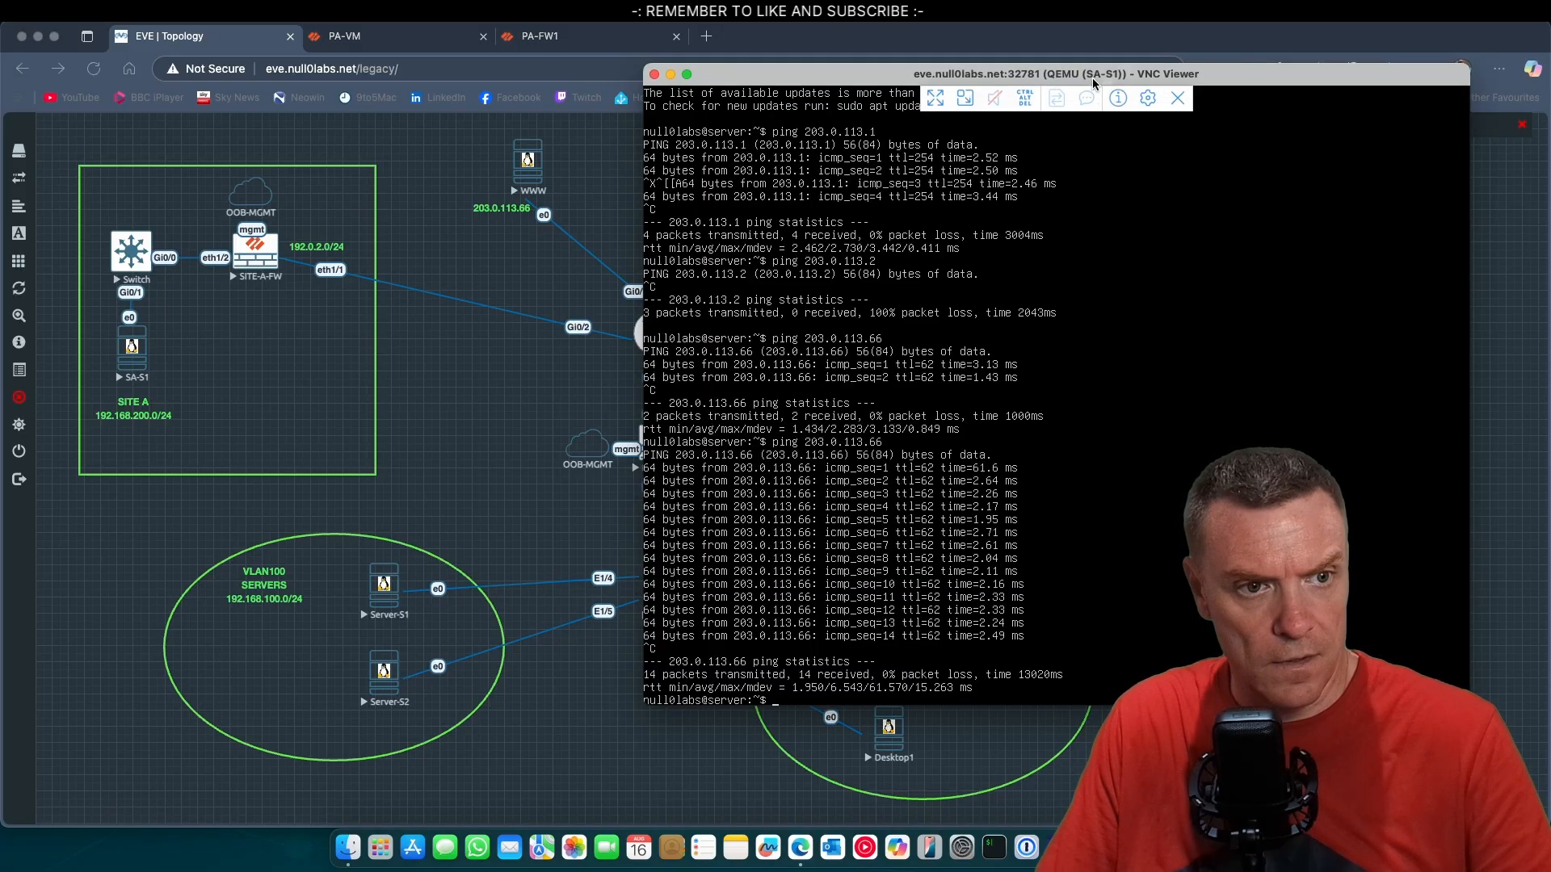
click(1168, 847)
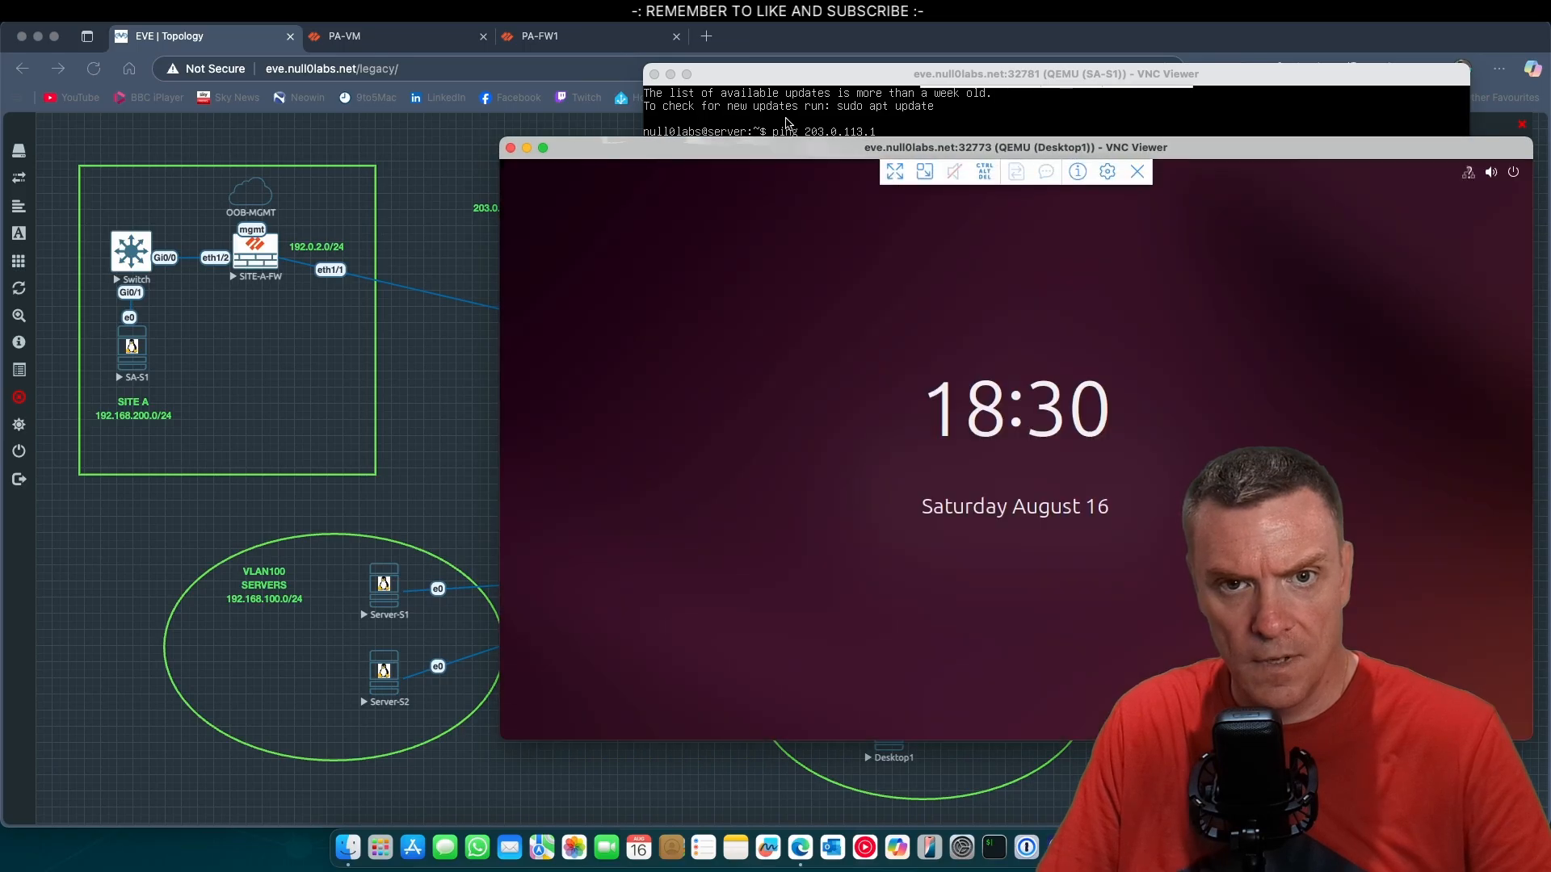
click(786, 119)
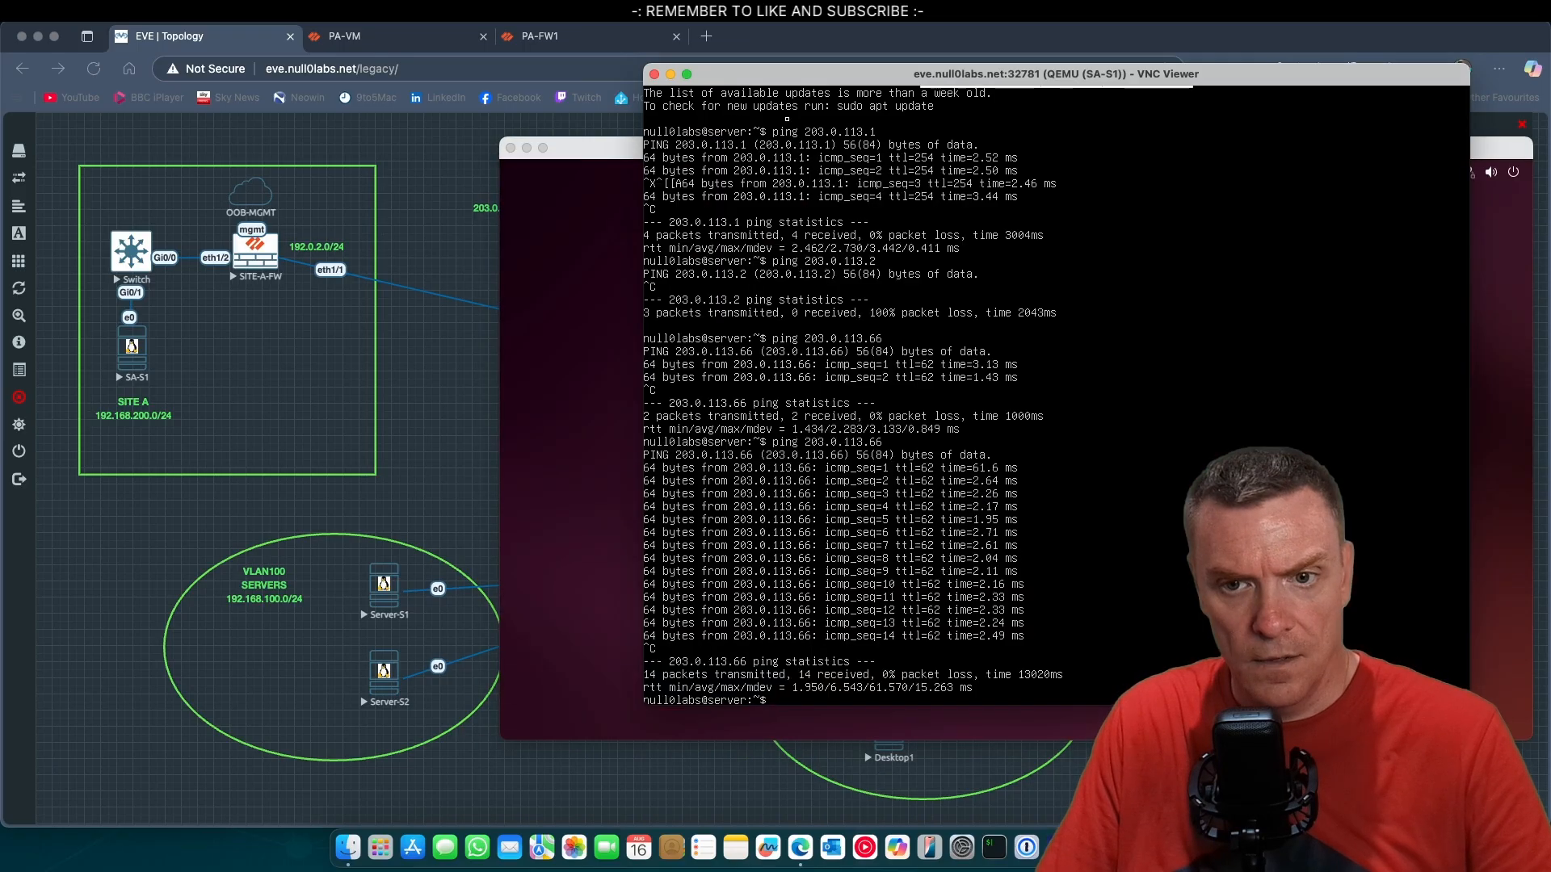
click(527, 148)
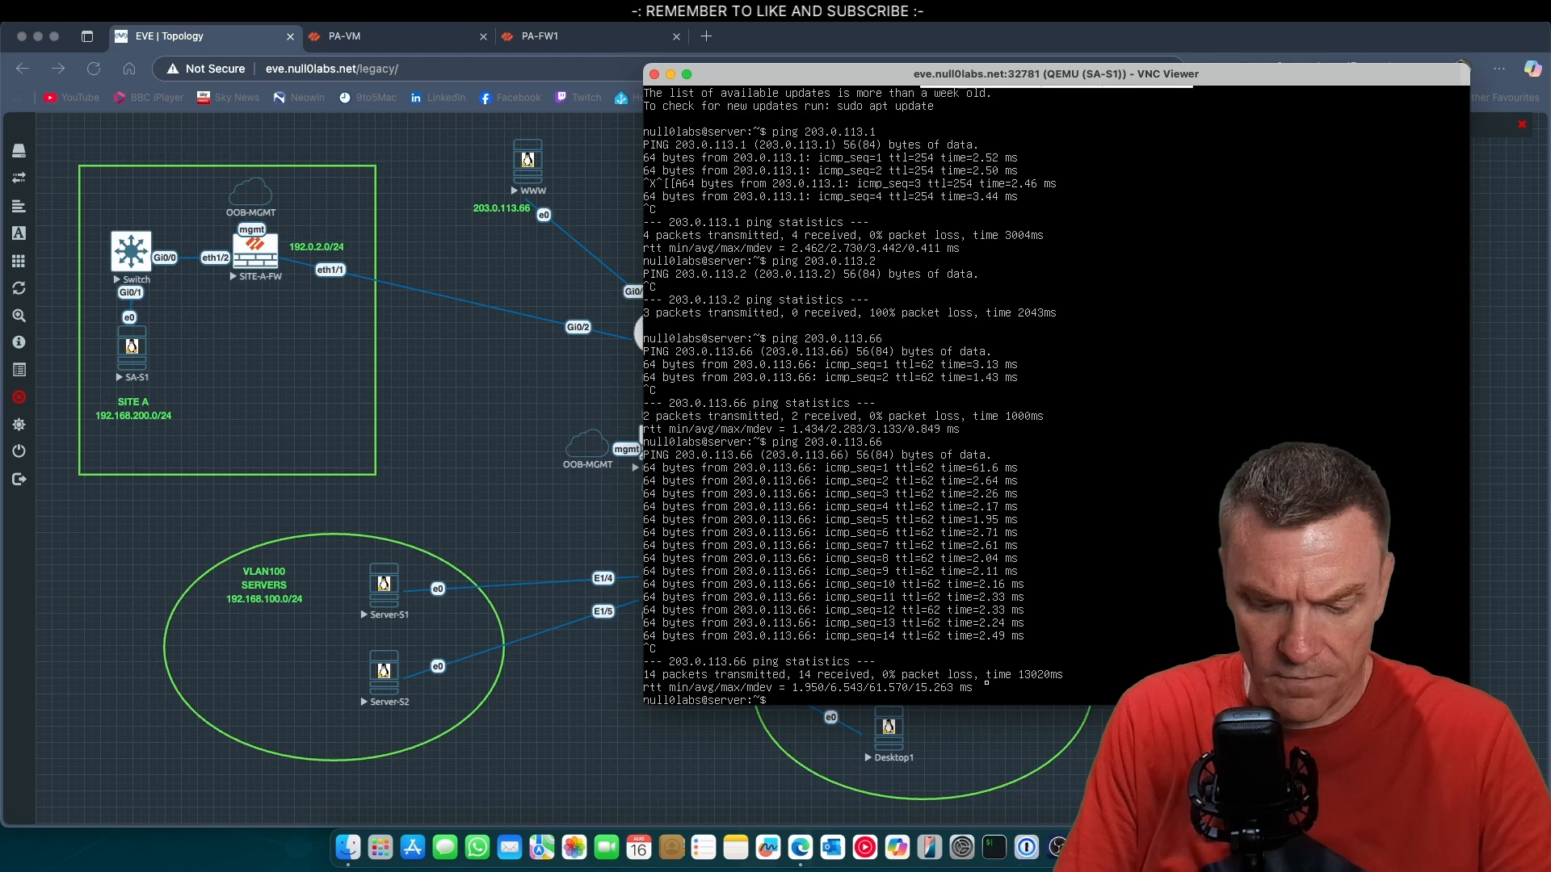
Ping the HQ server 192.168.100.2 from the SA-S1 console.
text(ping 192.168)
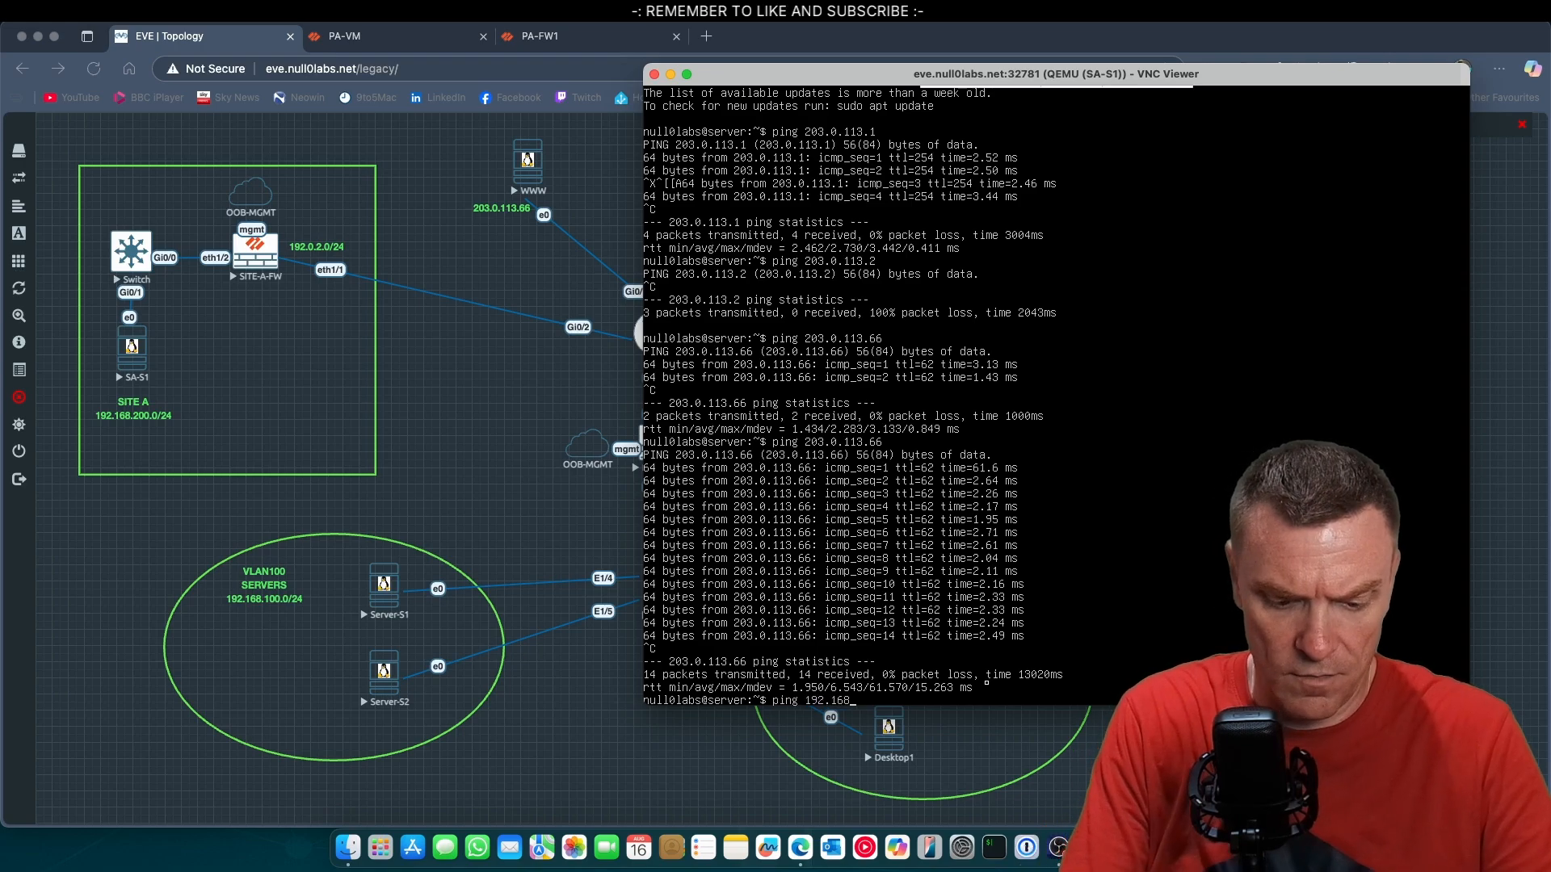
text(.)
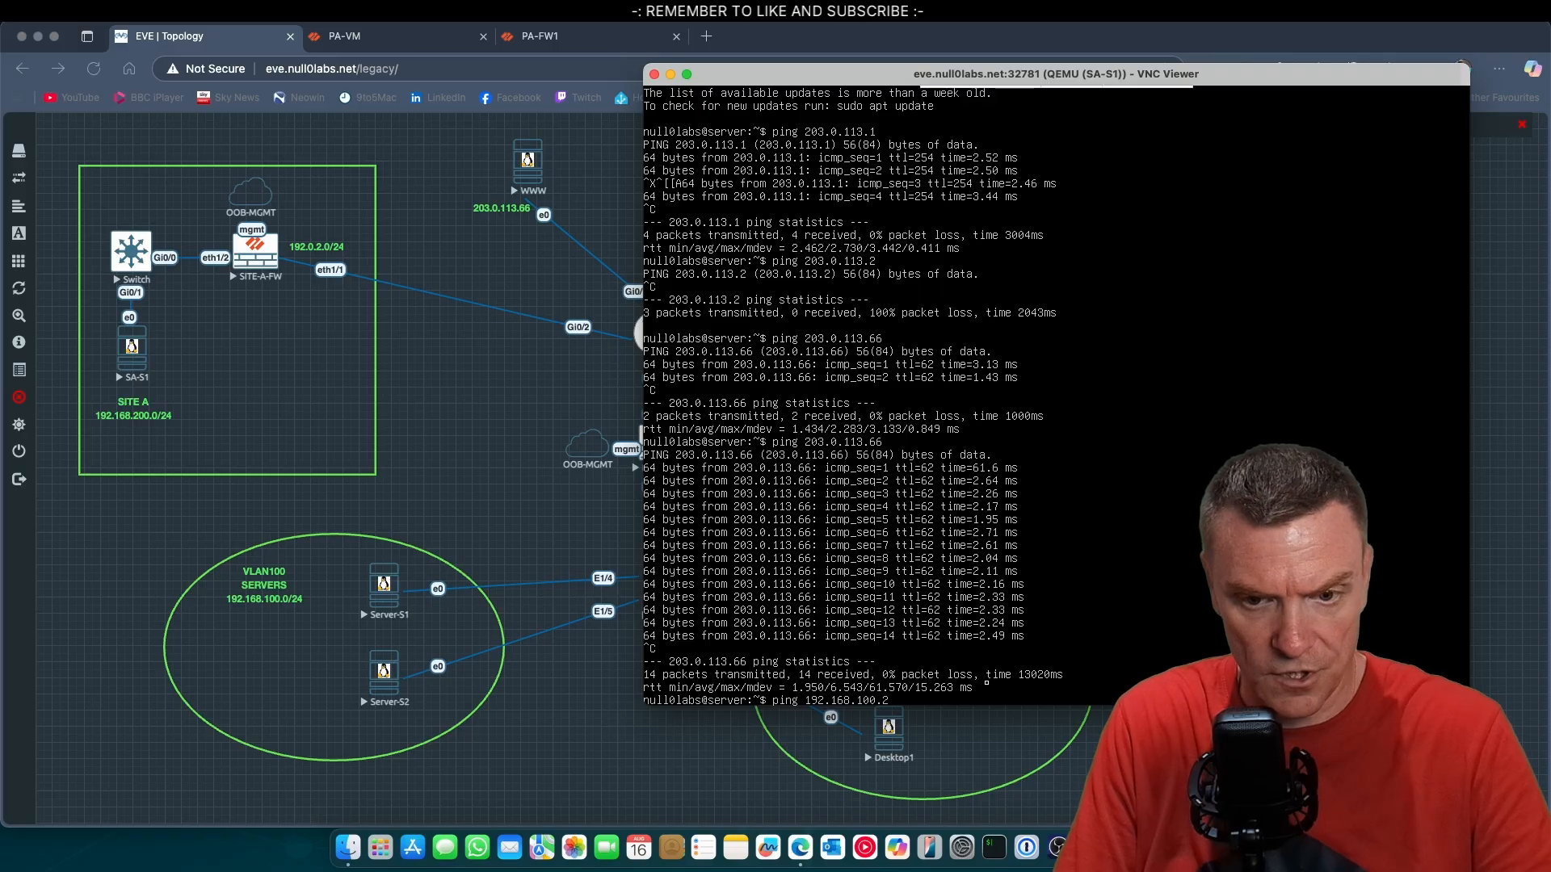
text(100.2)
key(Return)
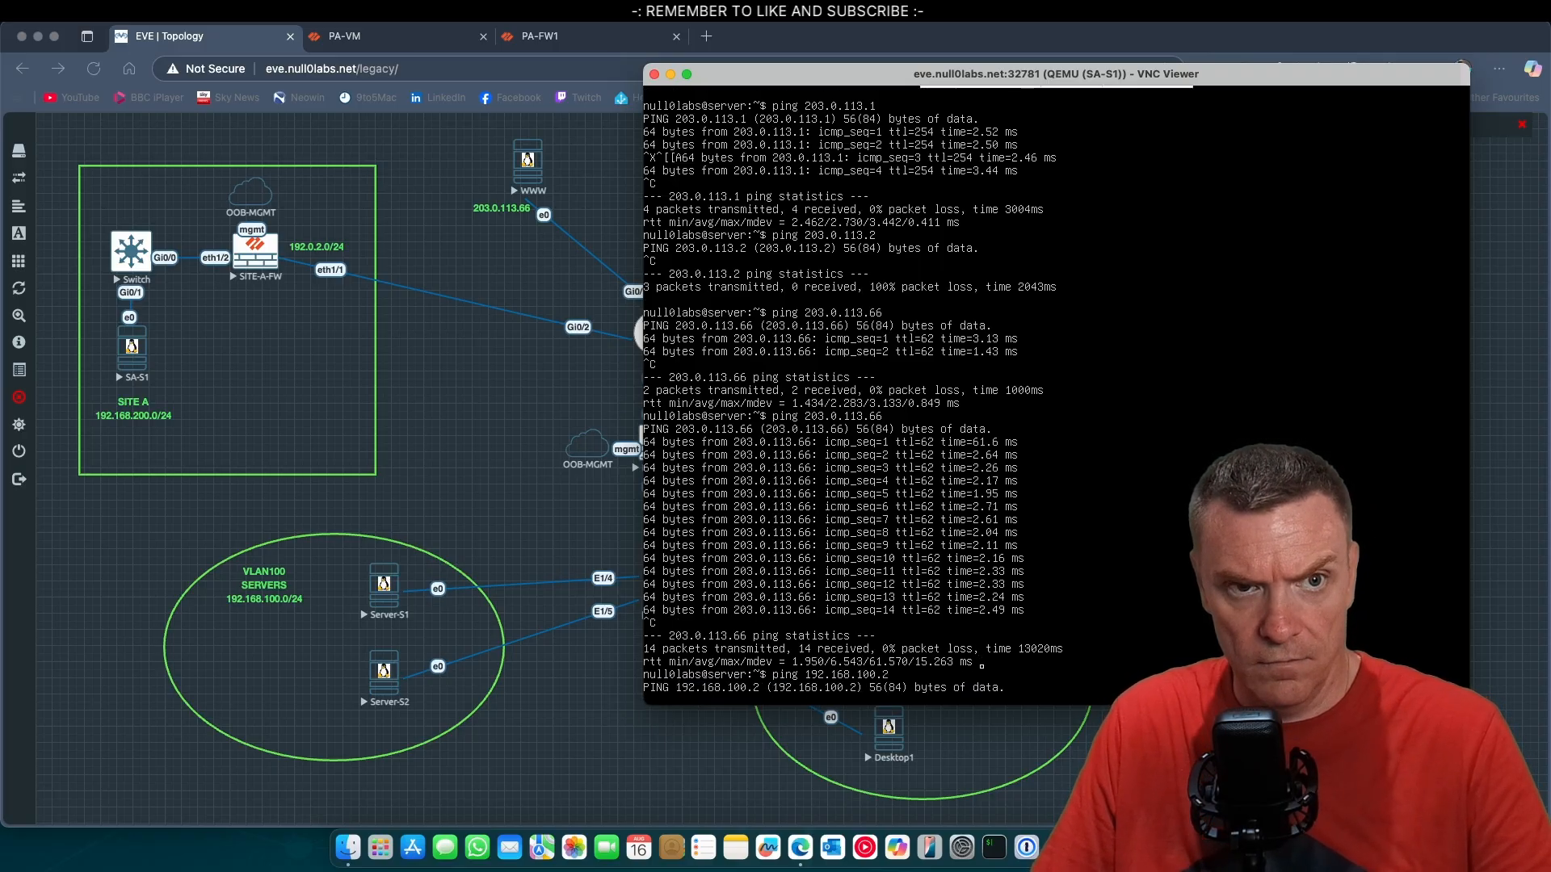
Switch to the Site A firewall, dismiss the Palo Alto notice and check refreshed IKE info for the HQ-TUN tunnel.
click(420, 37)
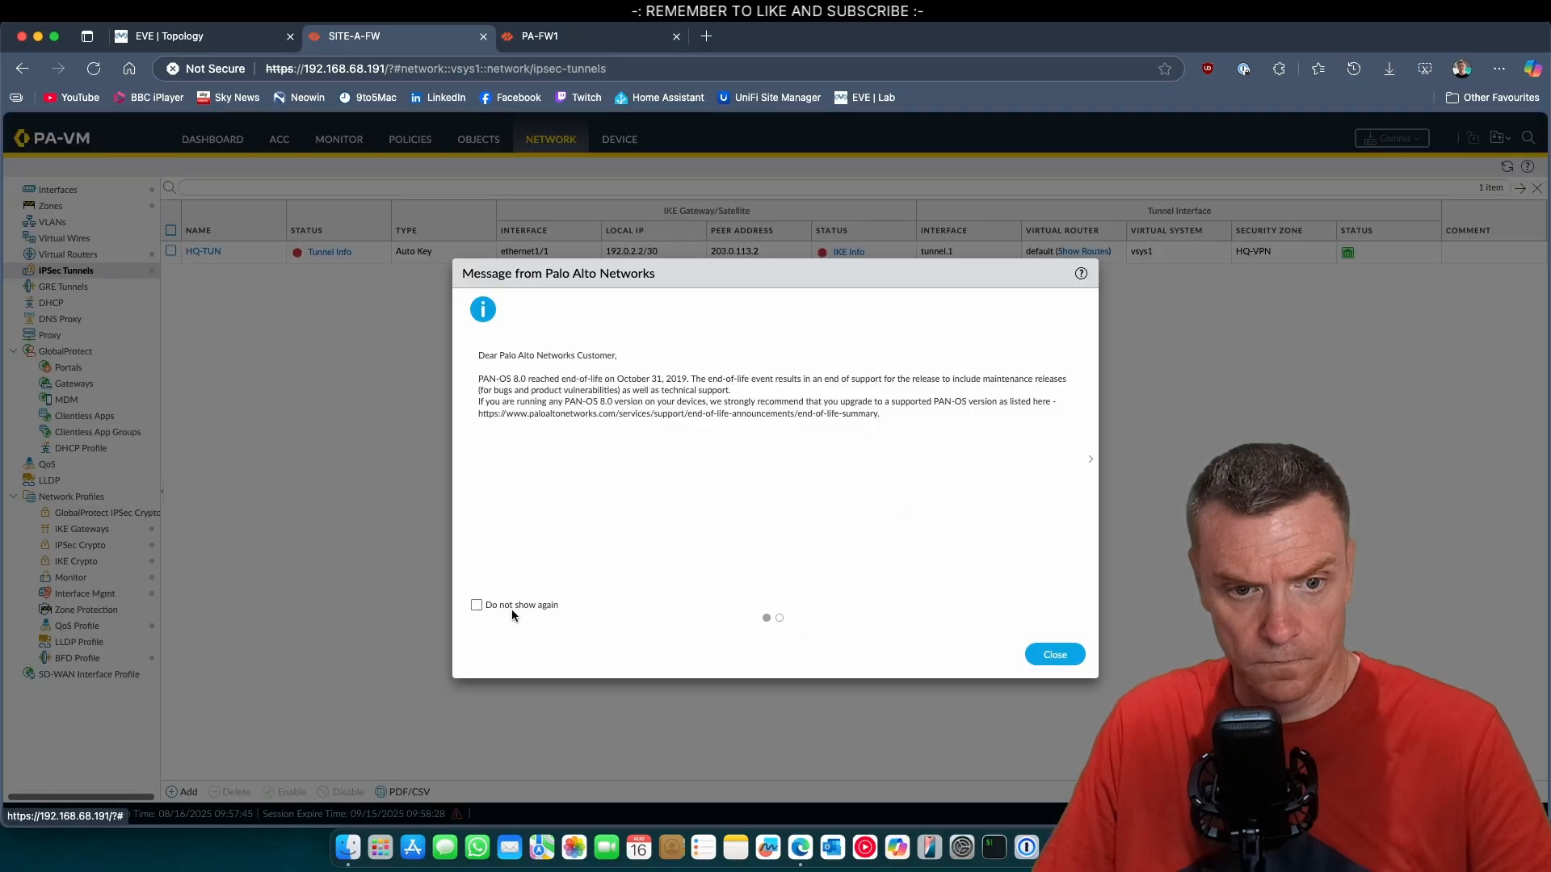
click(511, 609)
click(1034, 658)
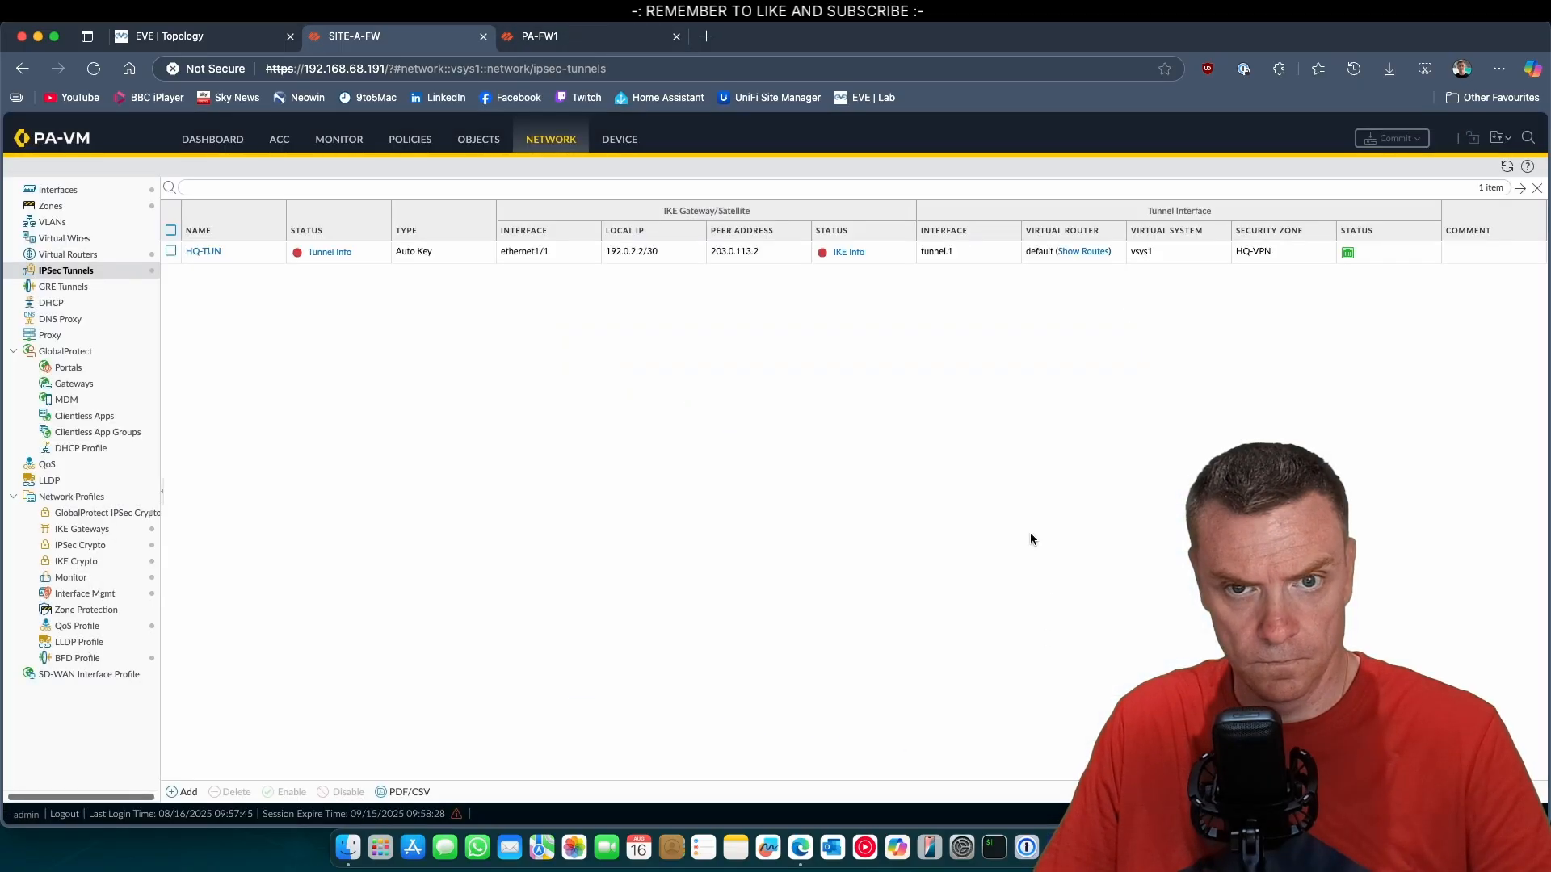
click(842, 254)
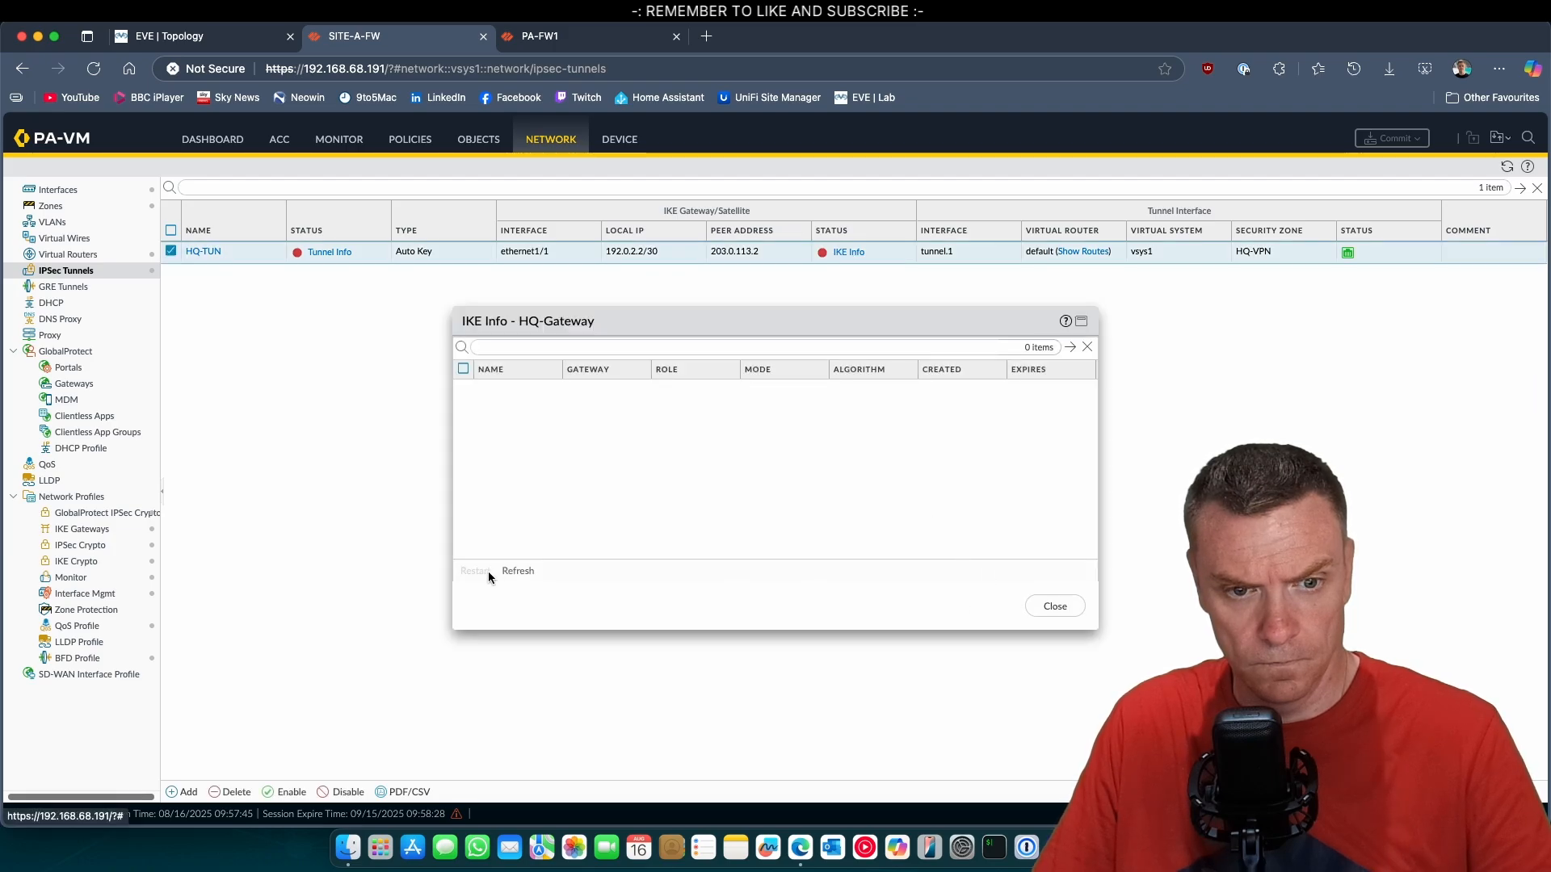
click(521, 572)
click(1057, 608)
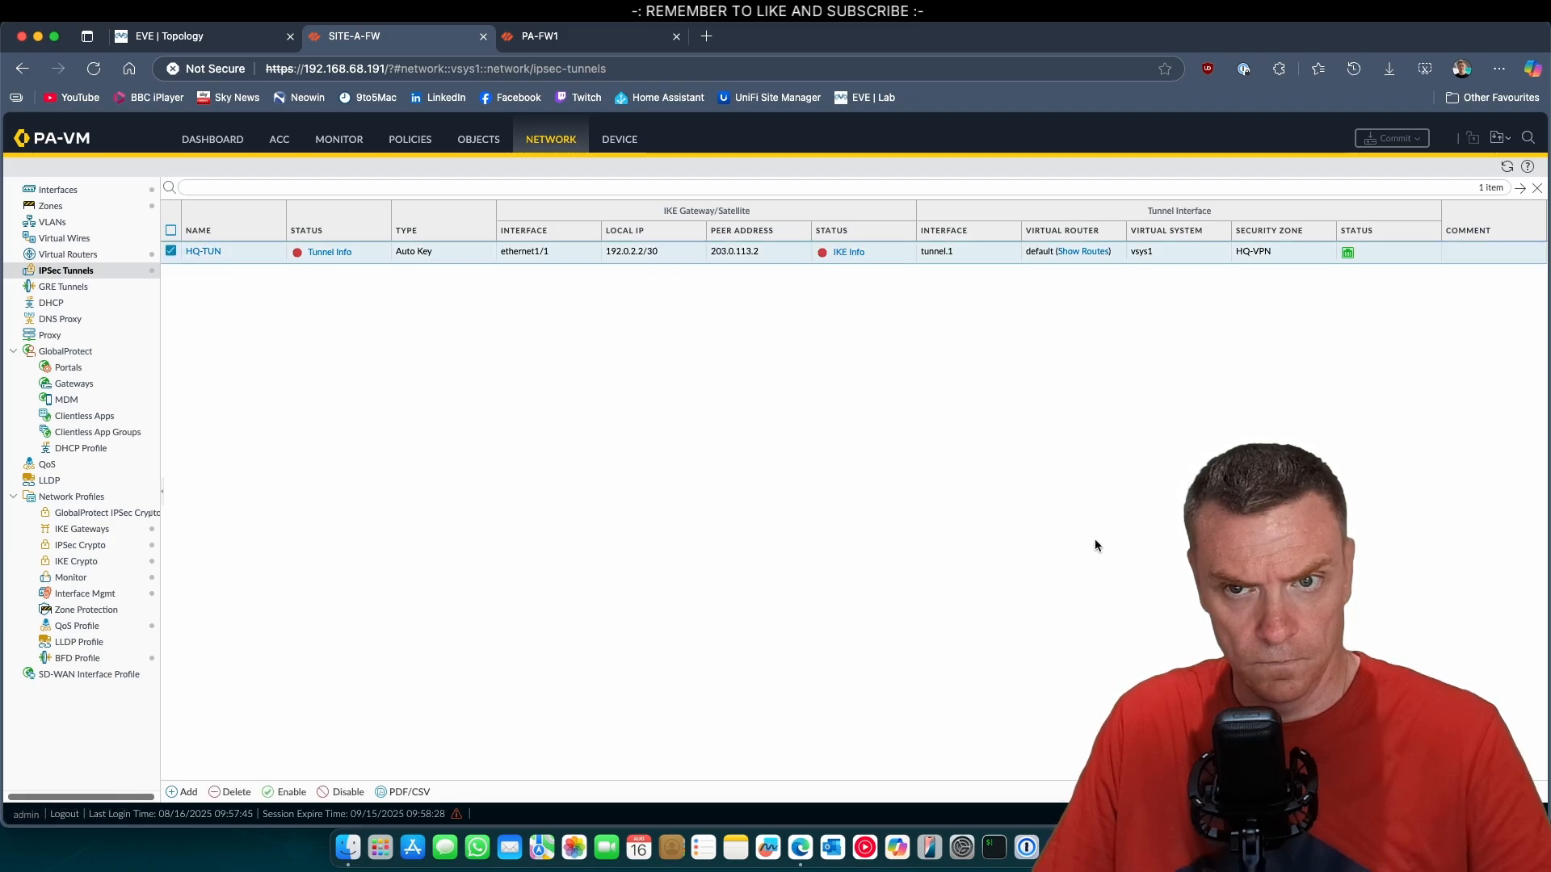
Check the refreshed tunnel info of the HQ-TUN IPSec tunnel and close it.
click(323, 254)
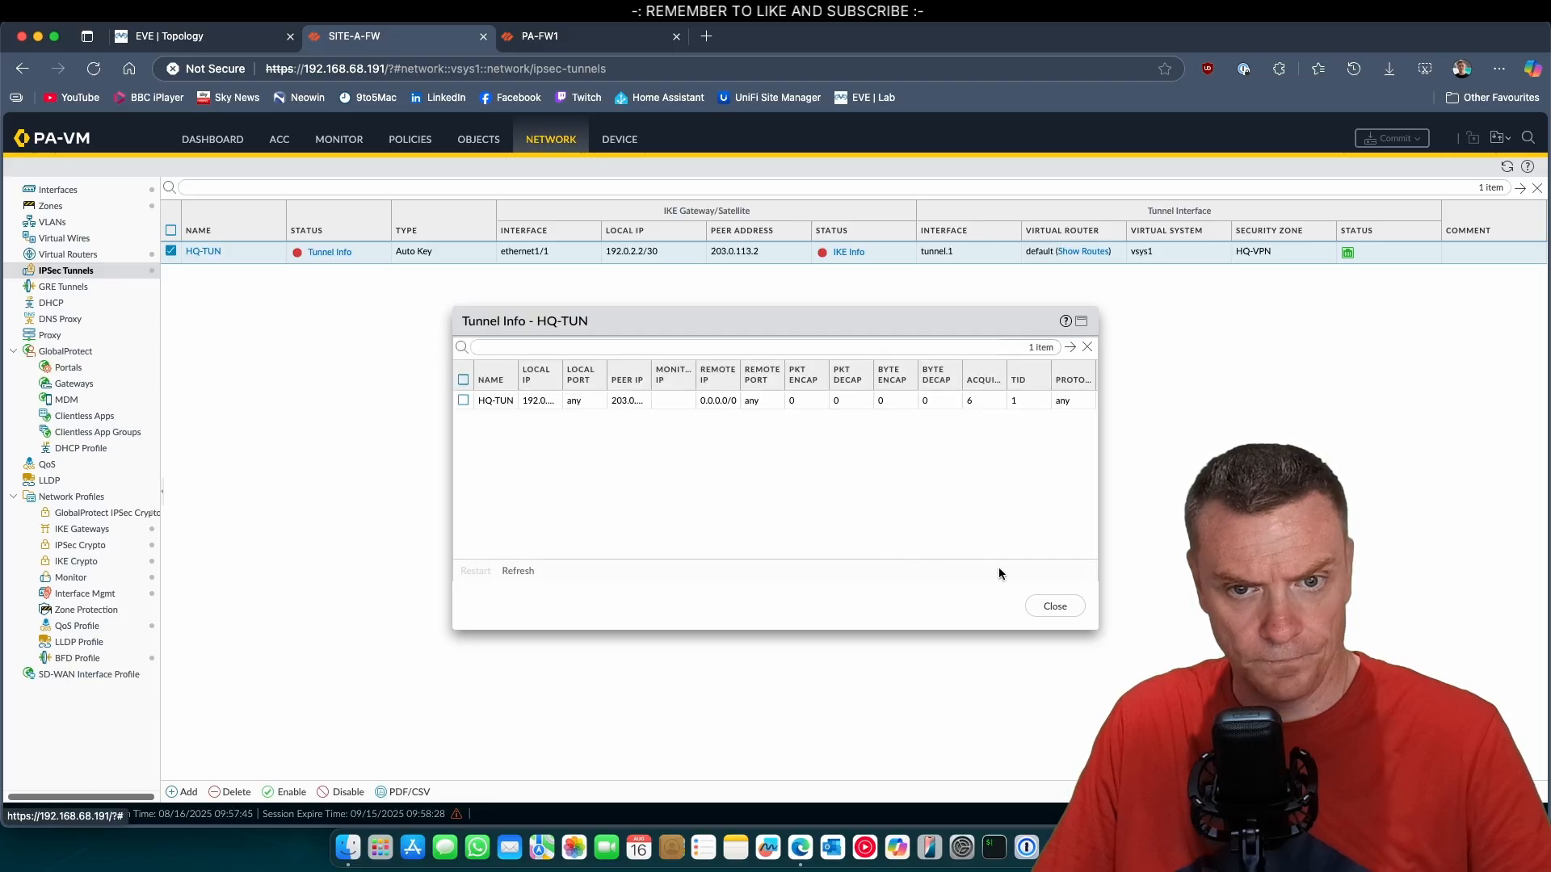
click(523, 573)
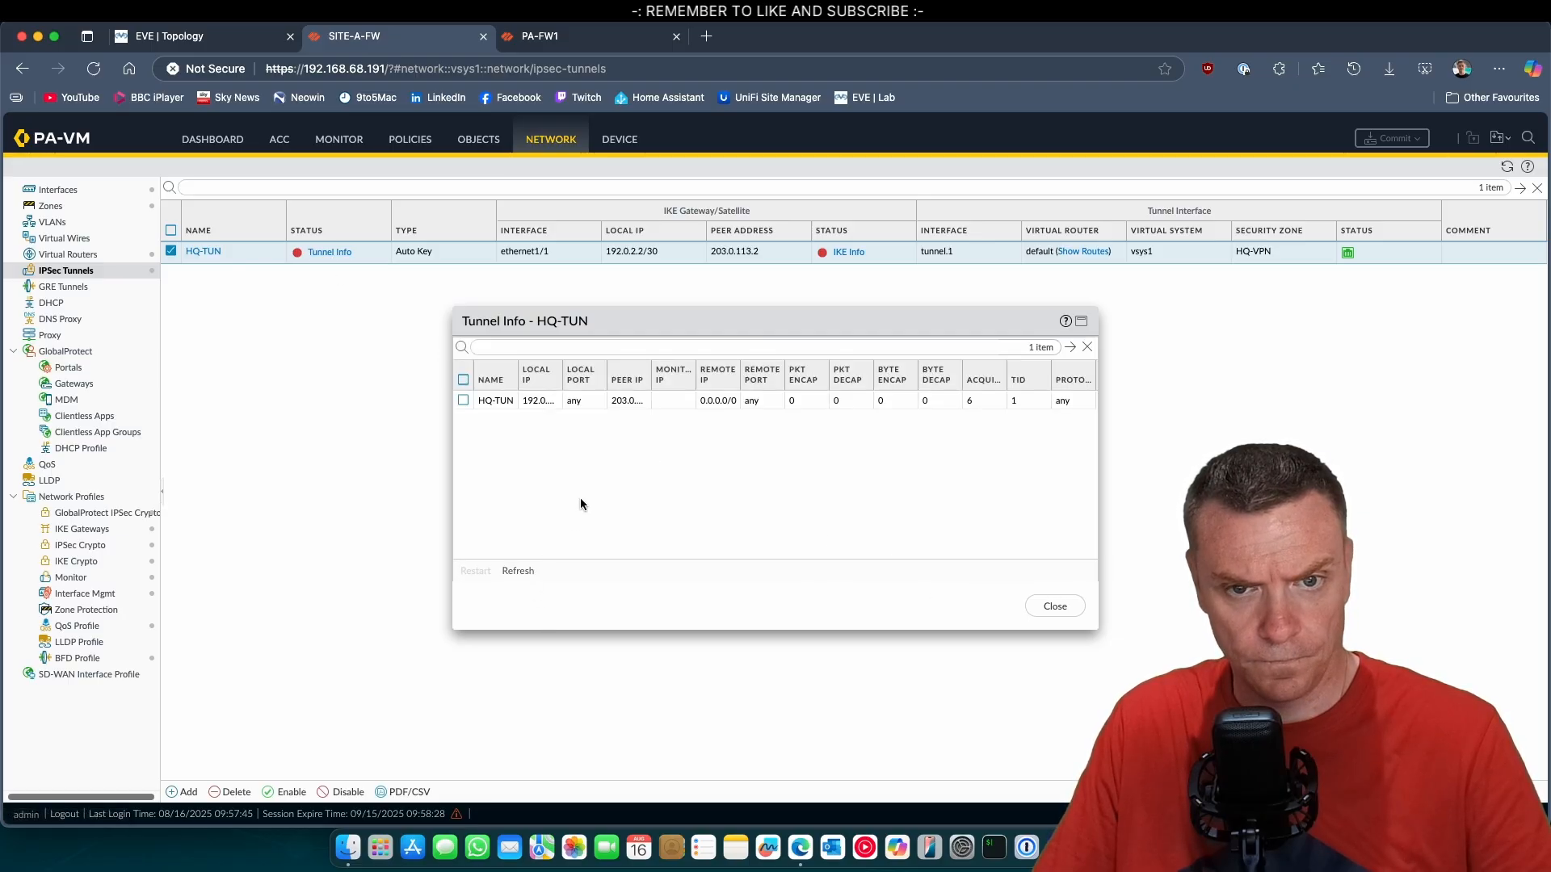
click(1034, 605)
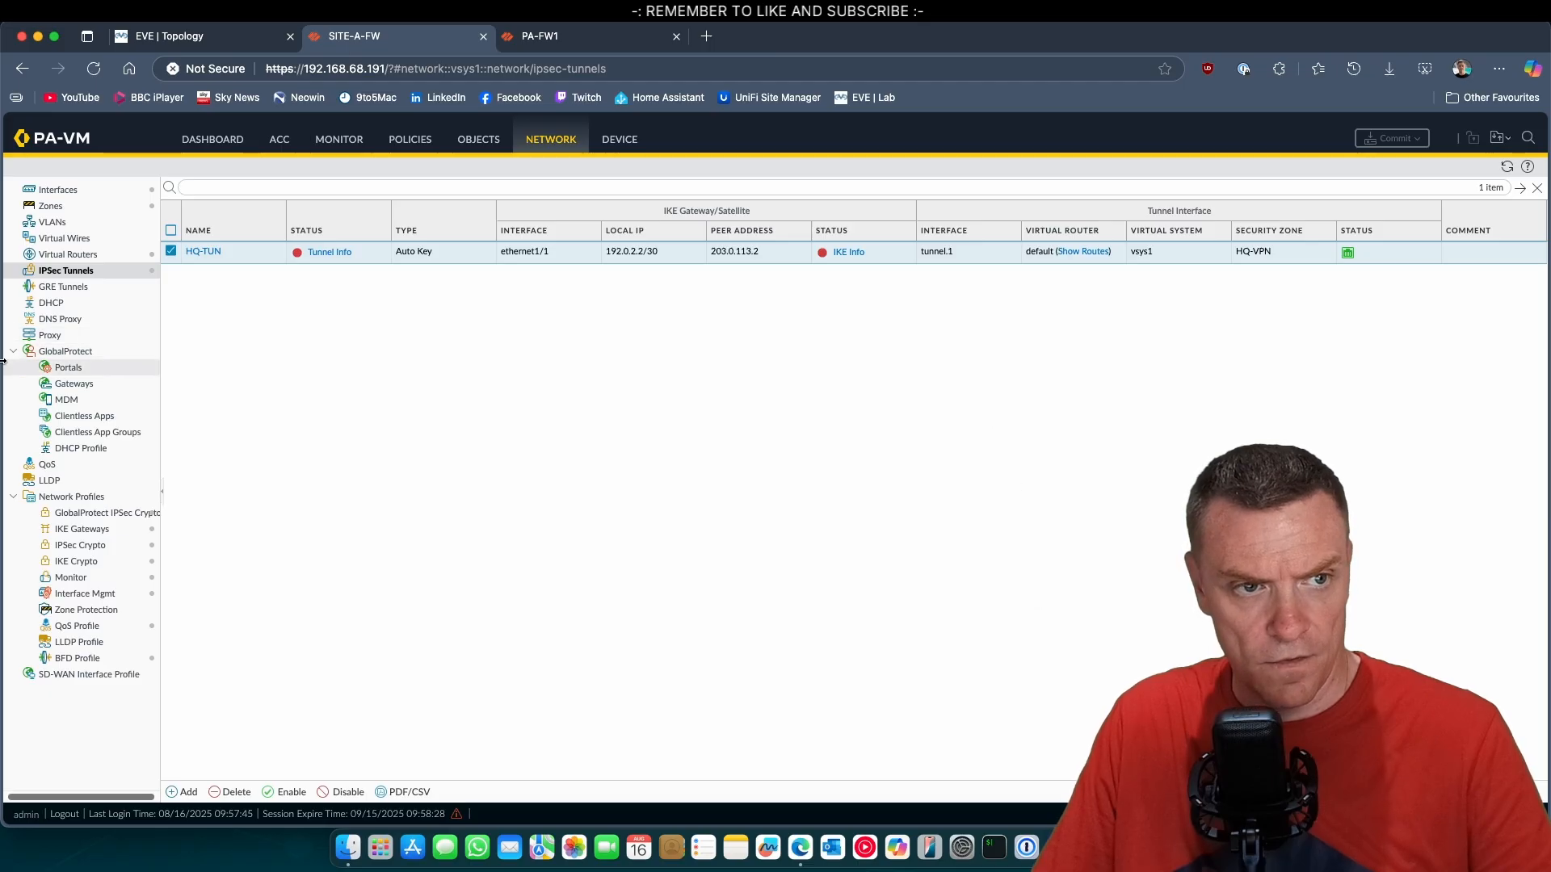
Review the general settings of the HQ-TUN IPSec tunnel without changing them, reloading the tunnel list in between.
click(214, 253)
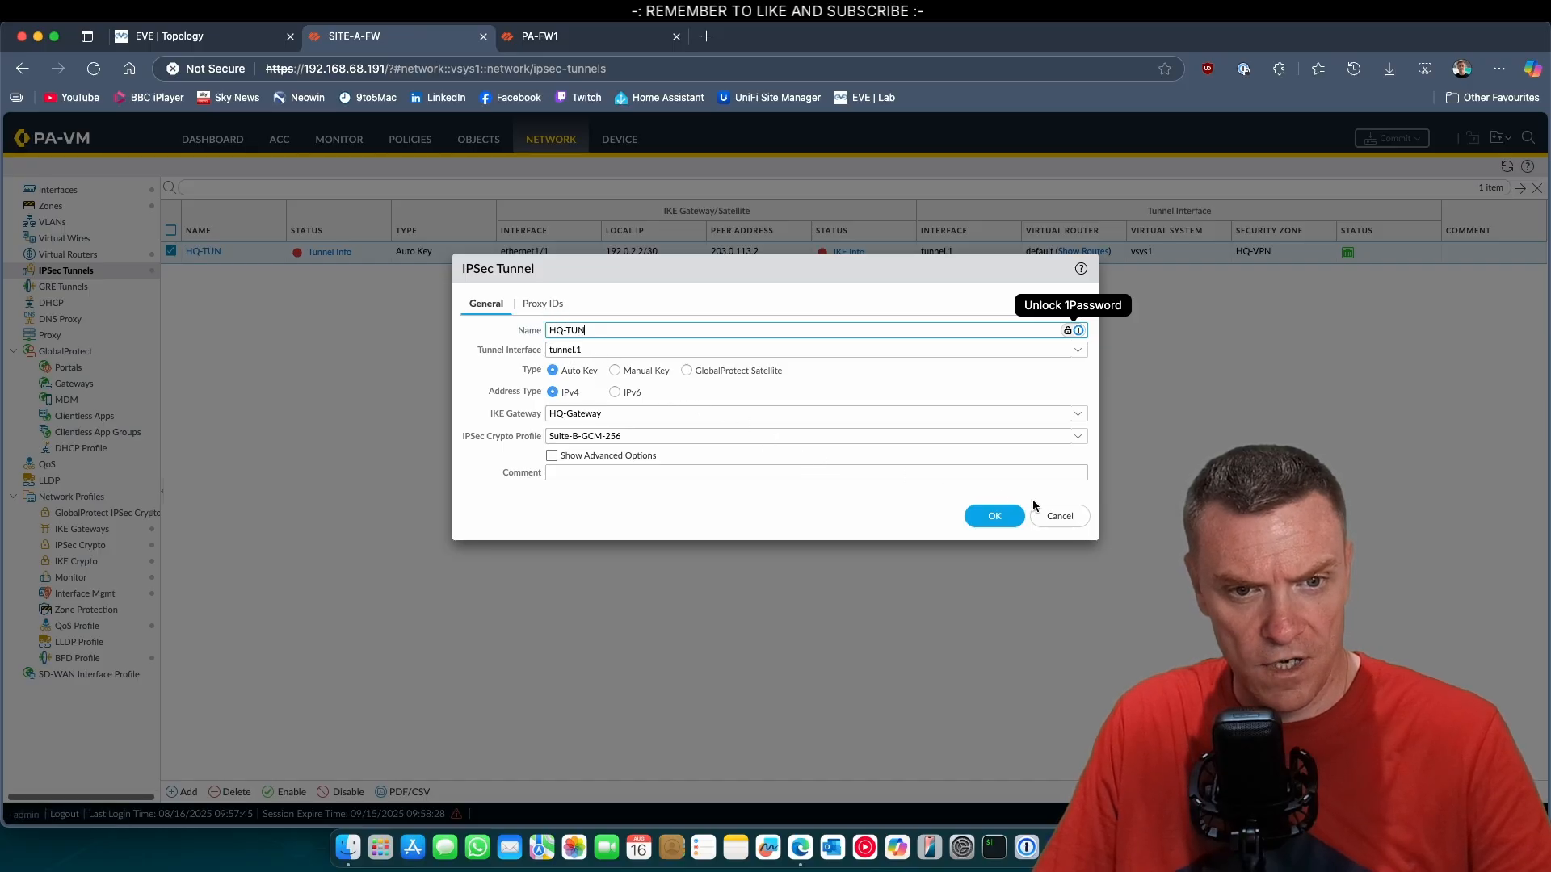
click(1057, 515)
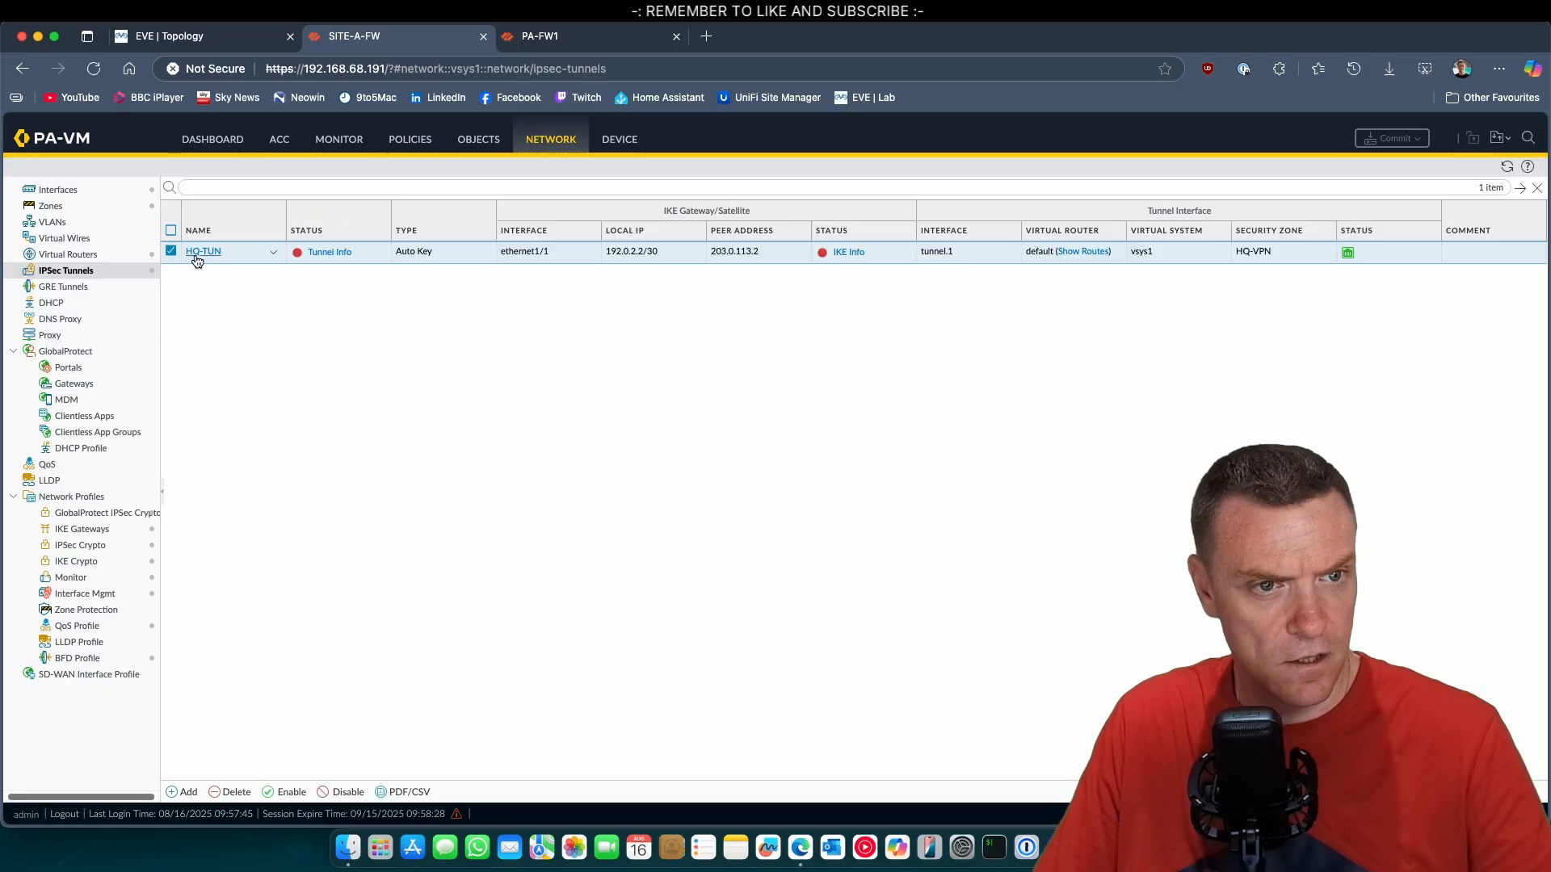
click(539, 151)
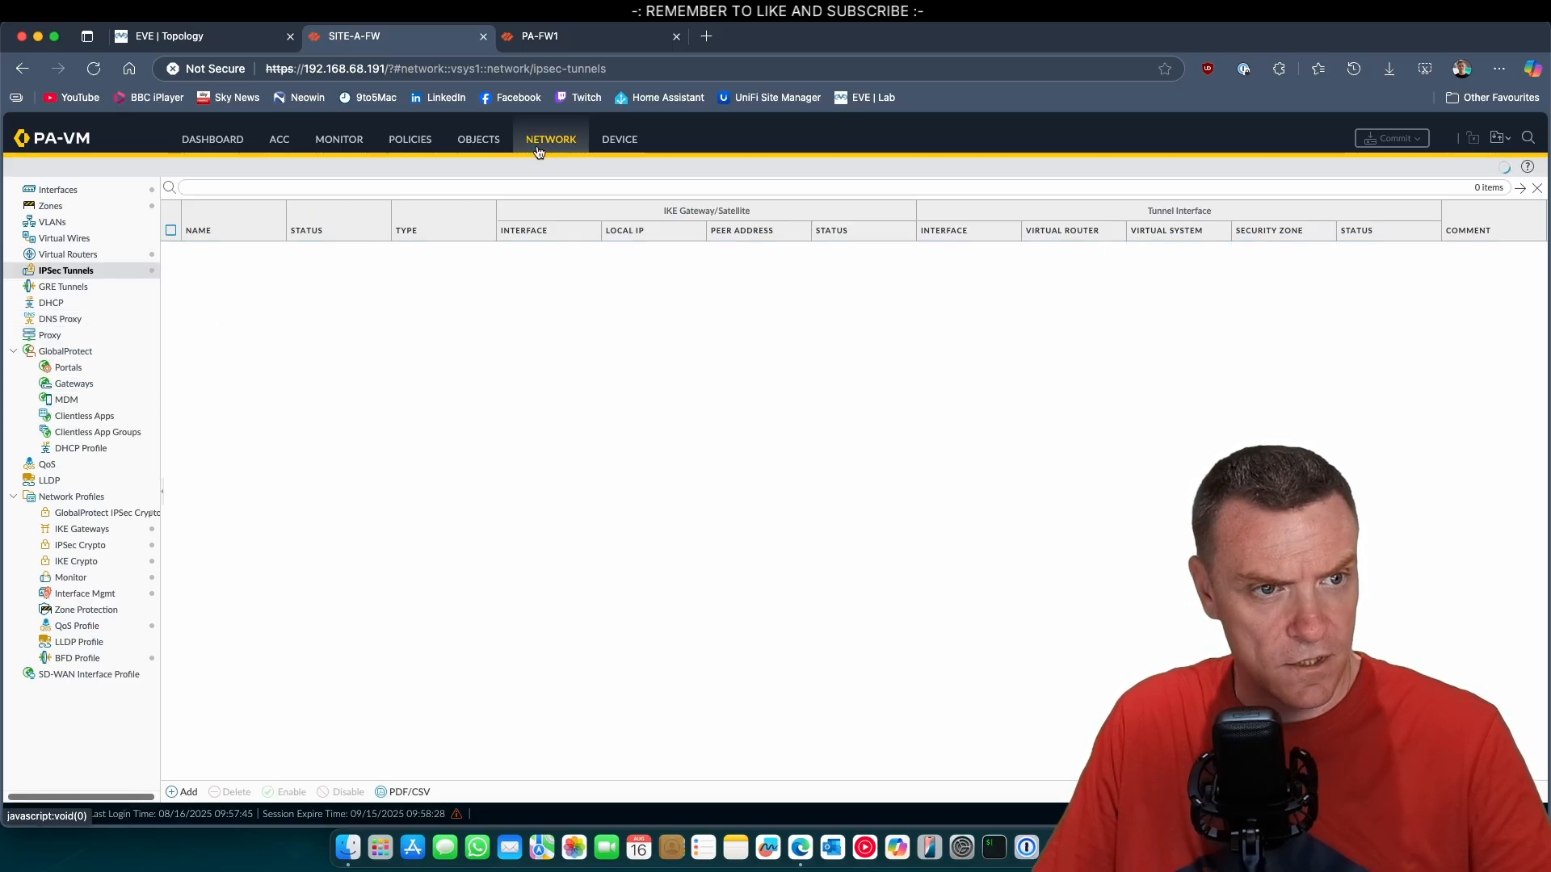
click(197, 253)
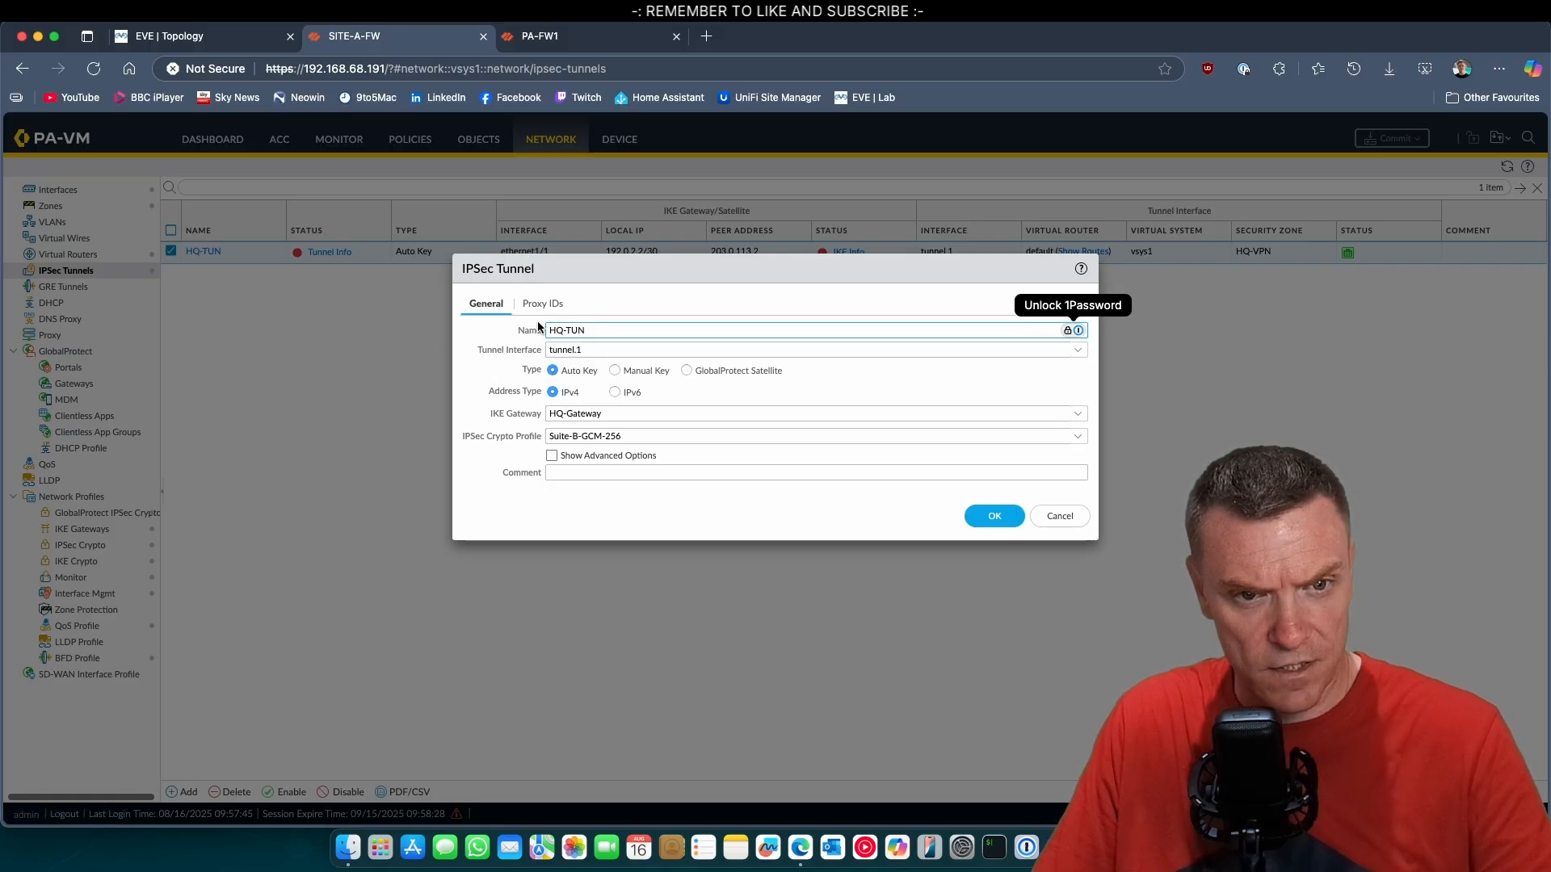
click(1058, 513)
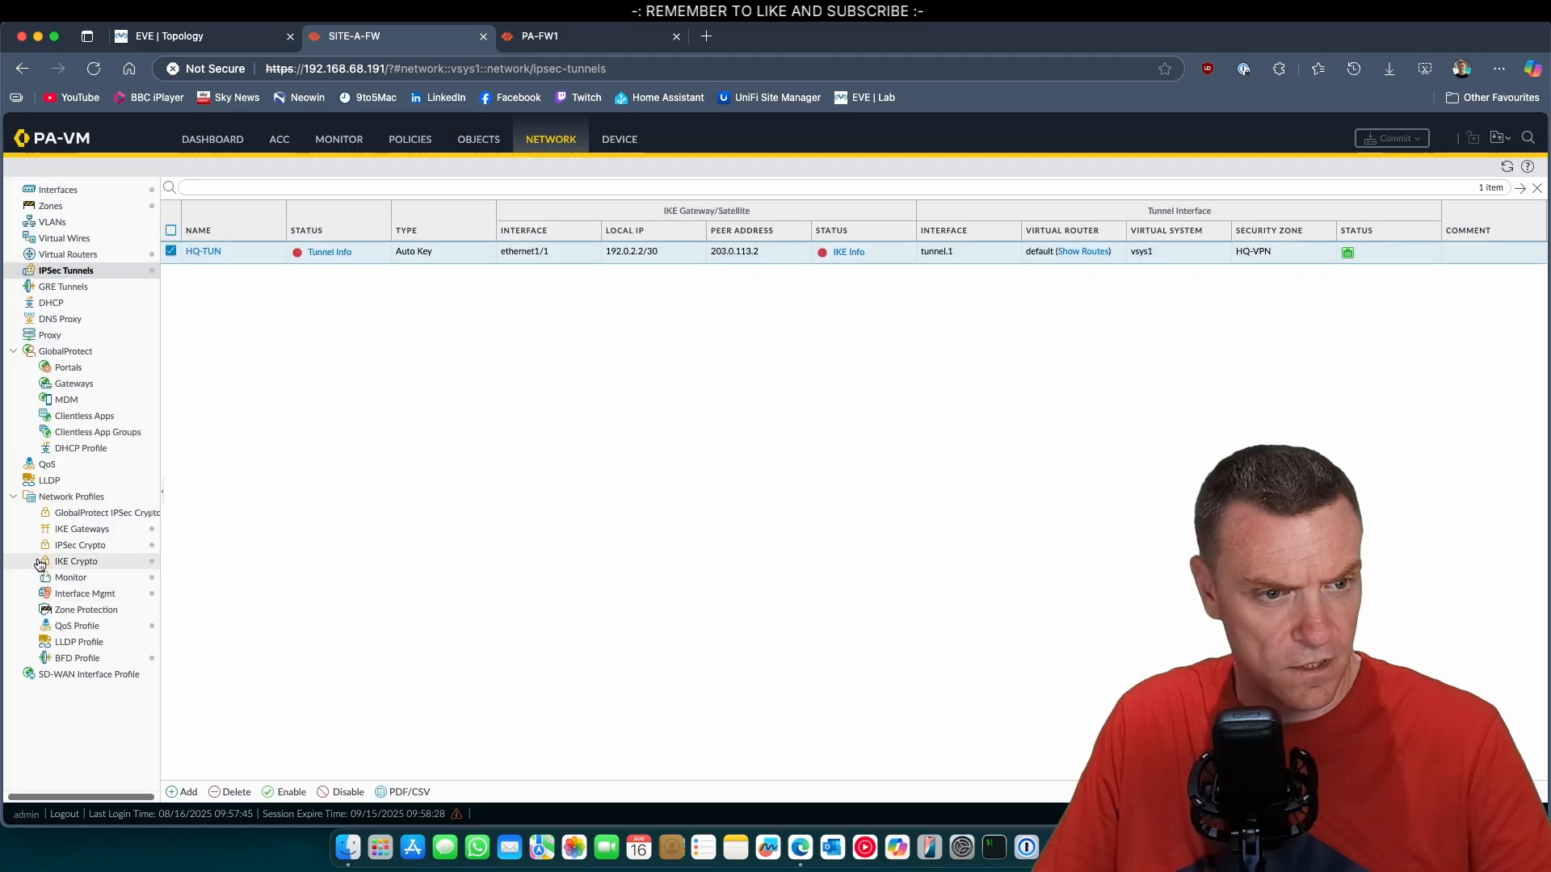
Re-enter and confirm the pre-shared key of the HQ-Gateway IKE gateway, save it, and commit all changes on the Site A firewall.
click(79, 532)
click(212, 251)
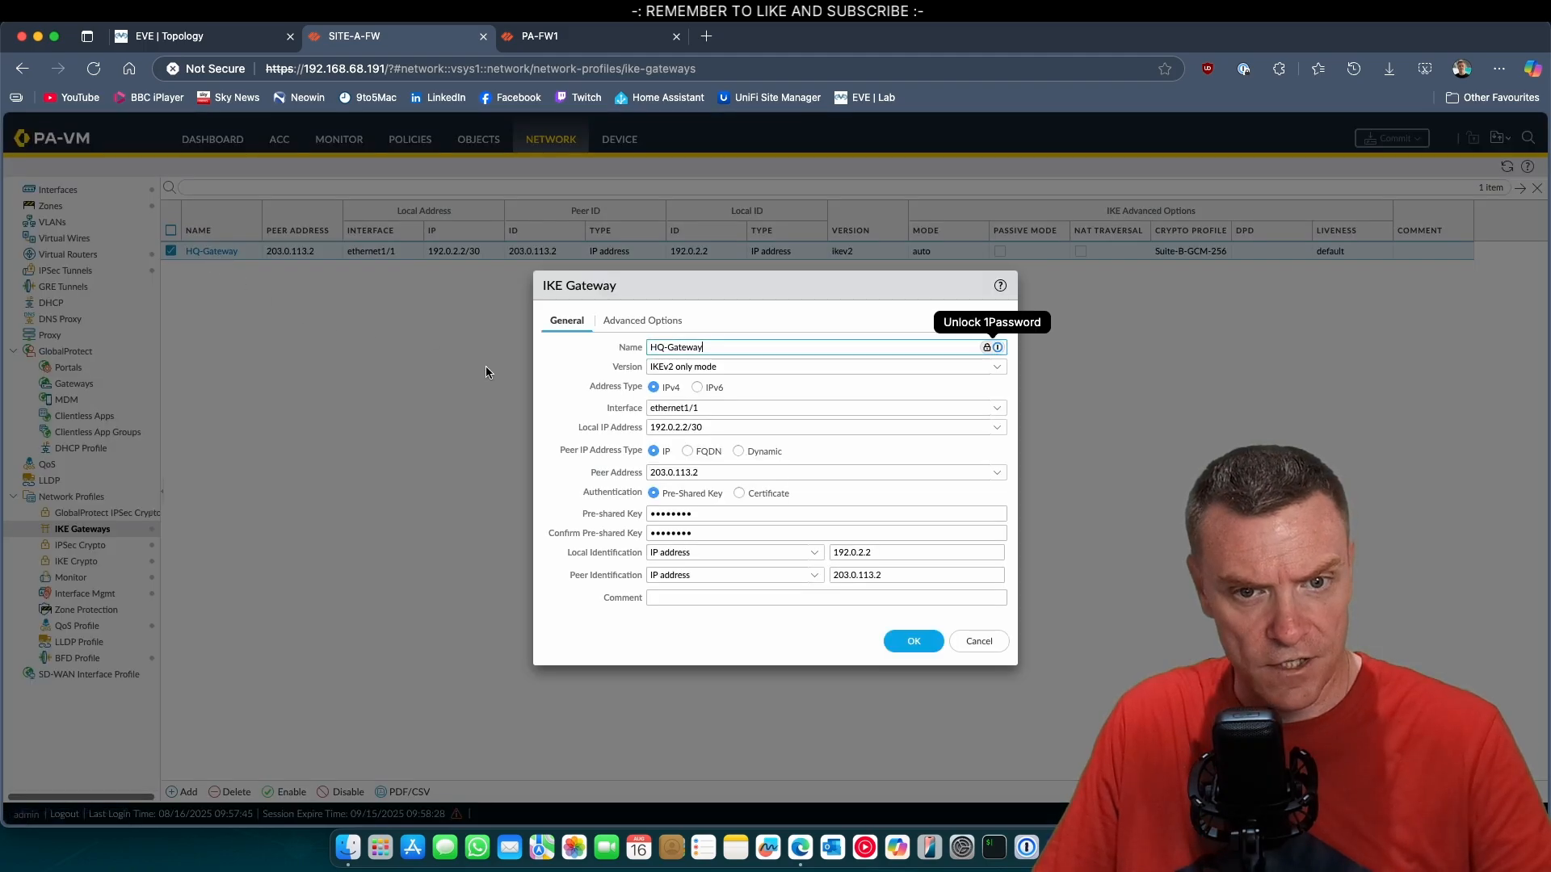
double_click(712, 514)
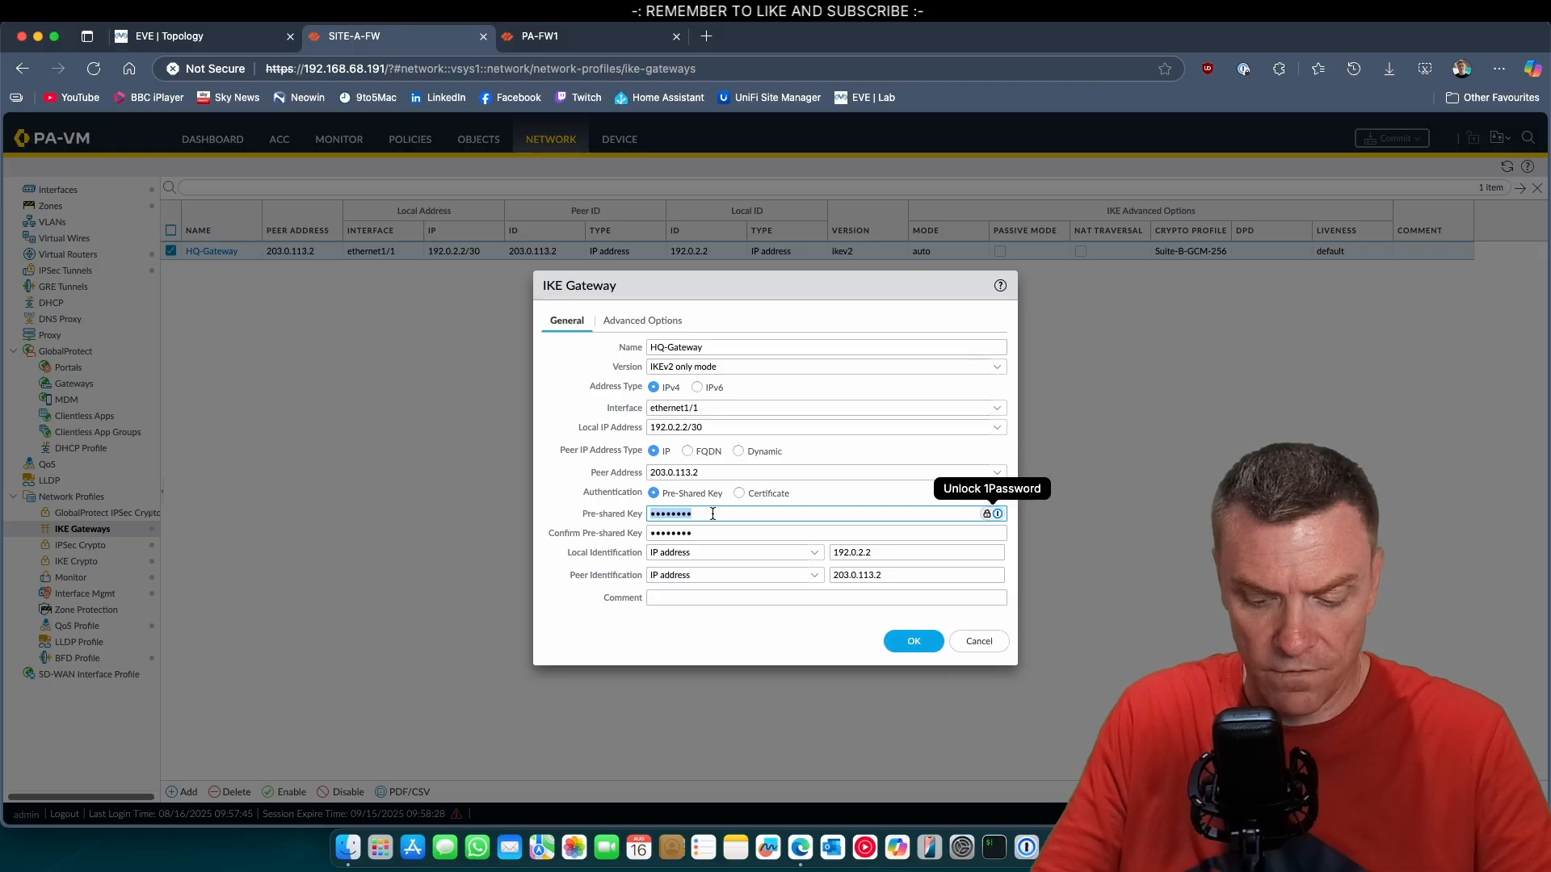
text(•)
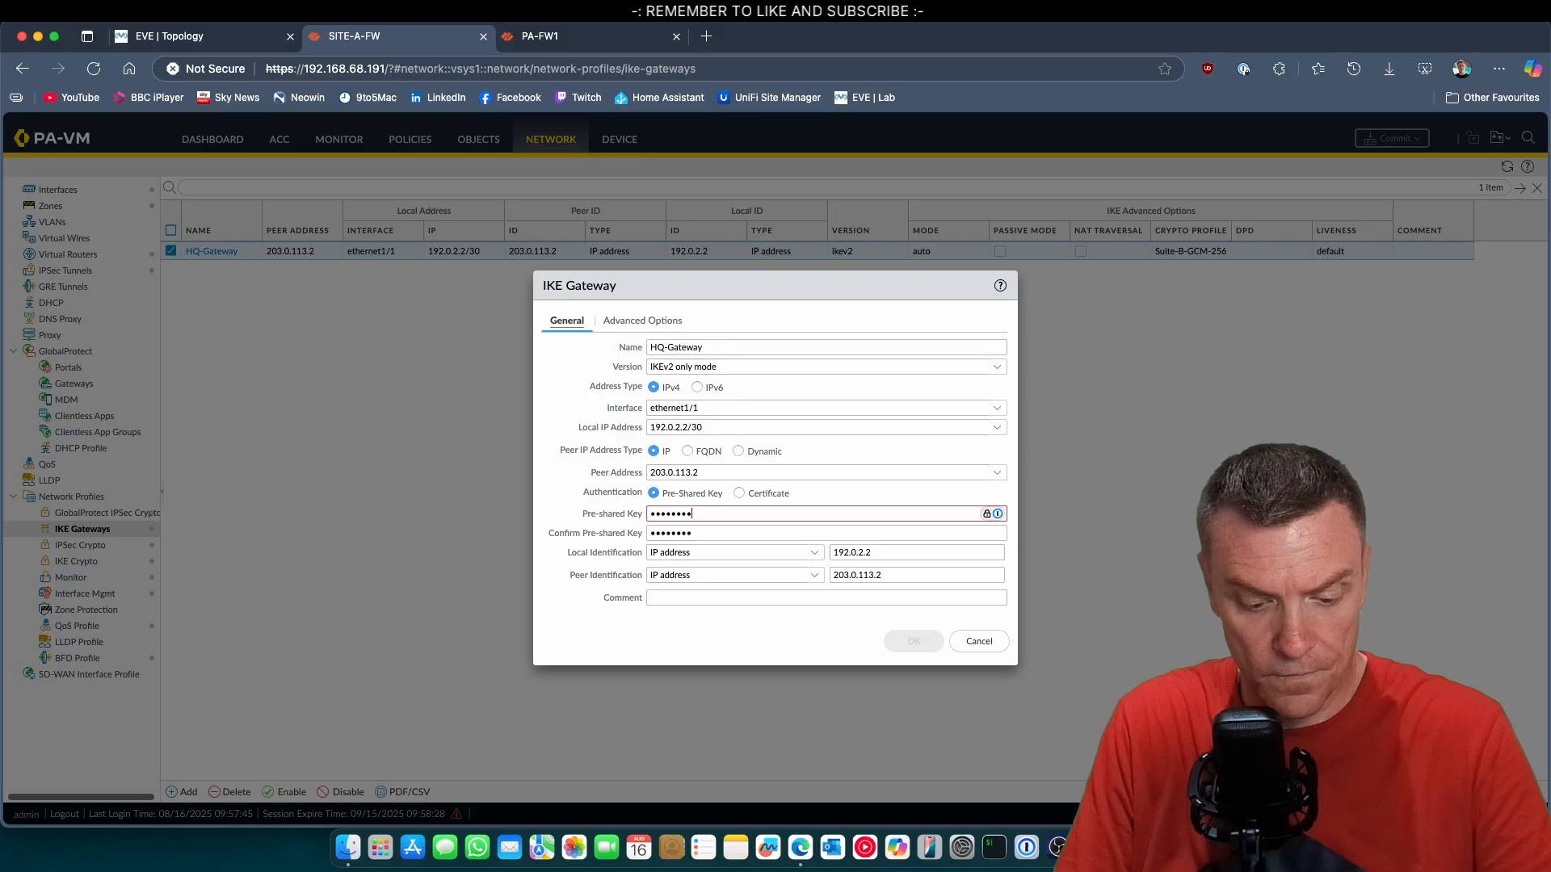
key(Tab)
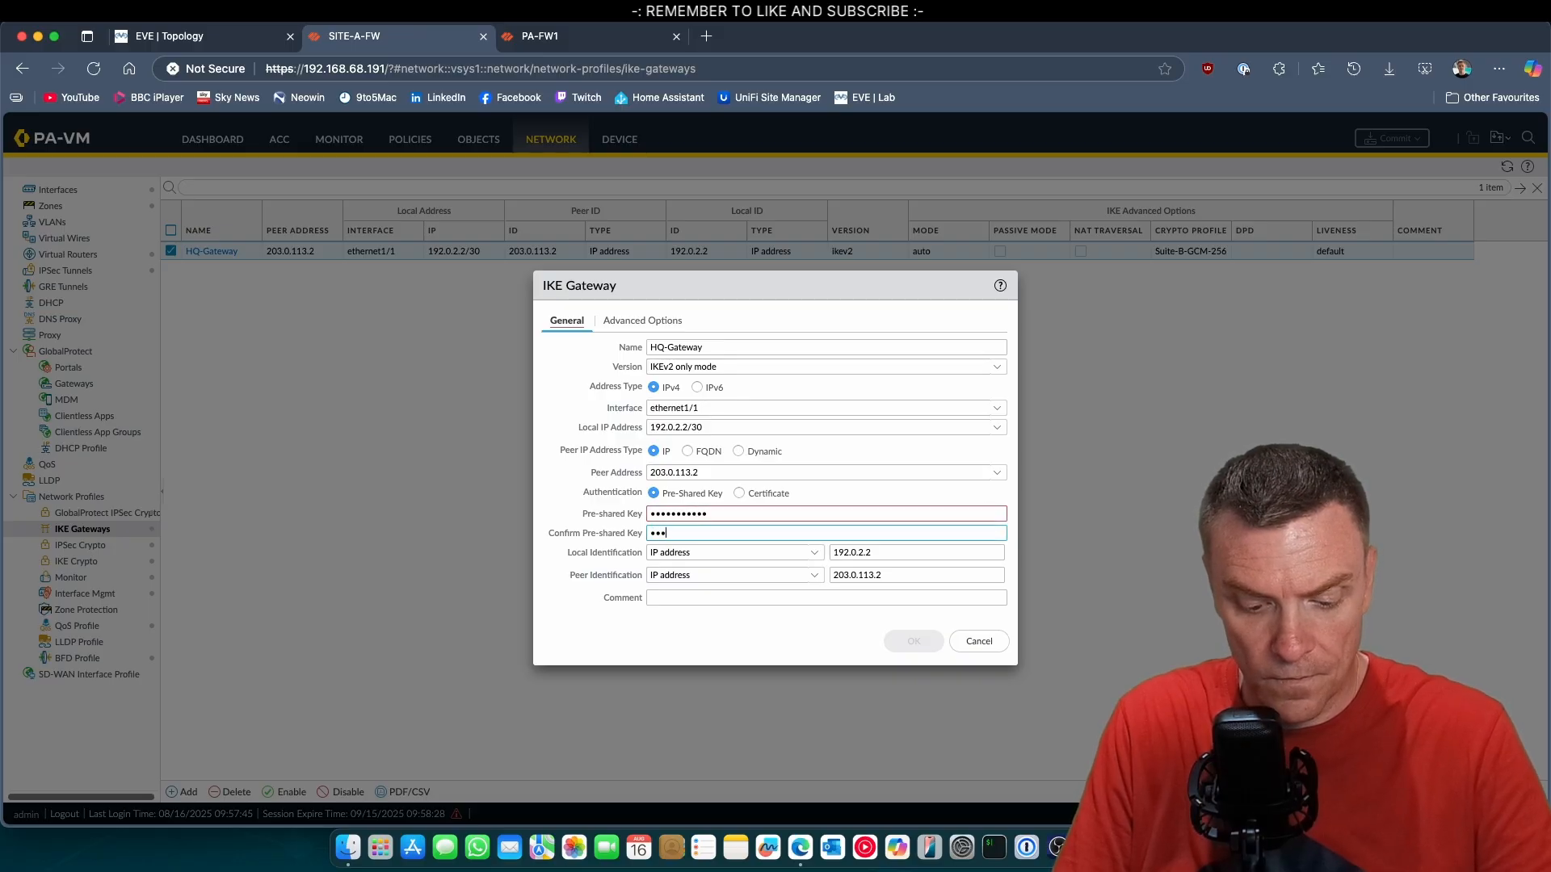
text(***)
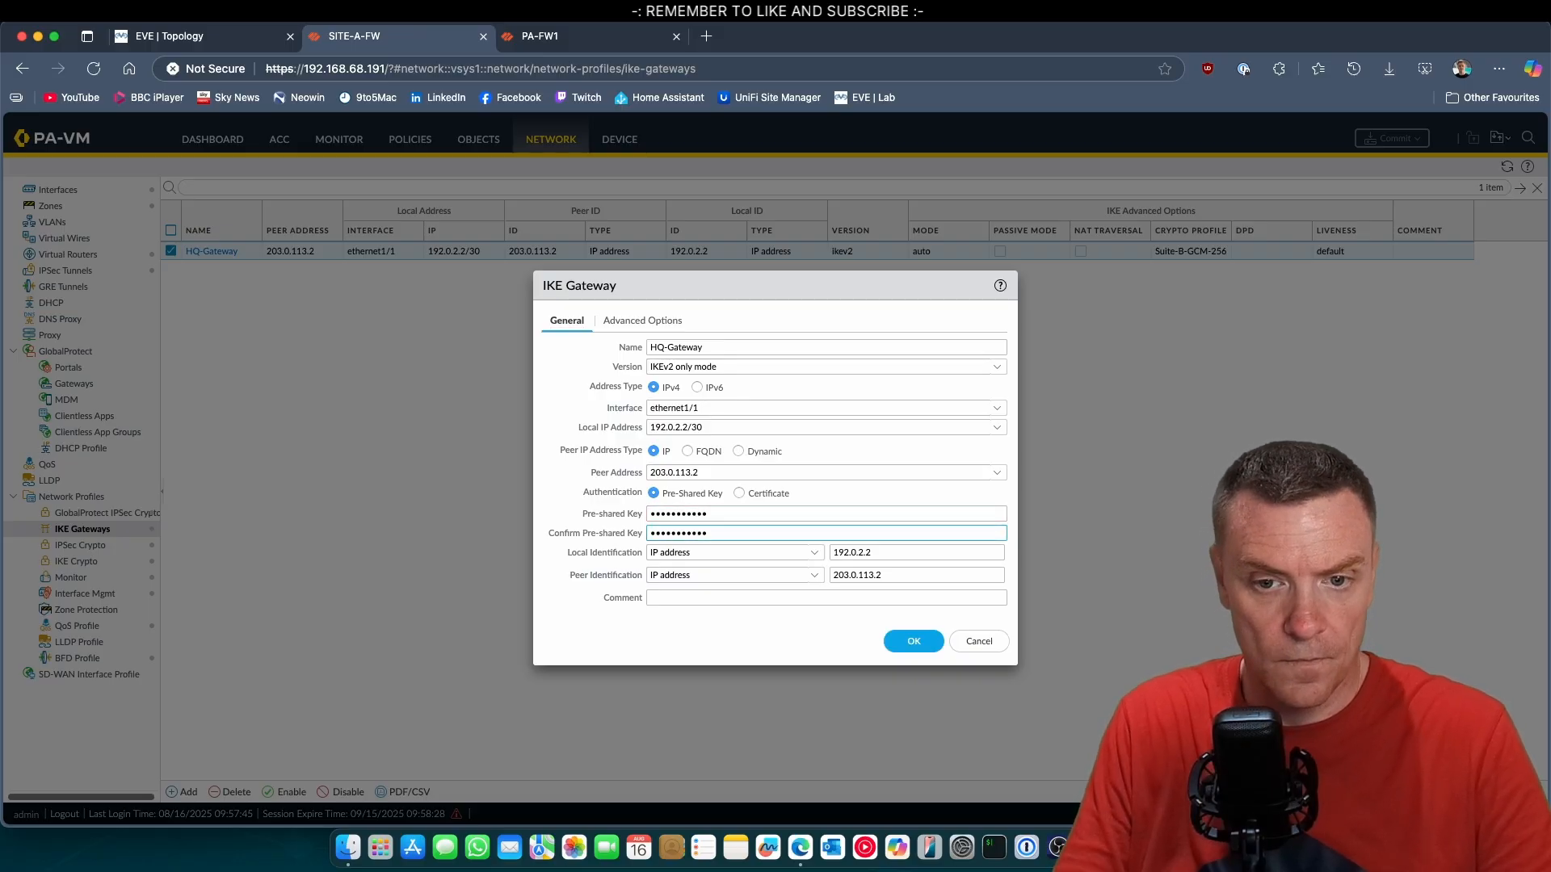
click(905, 638)
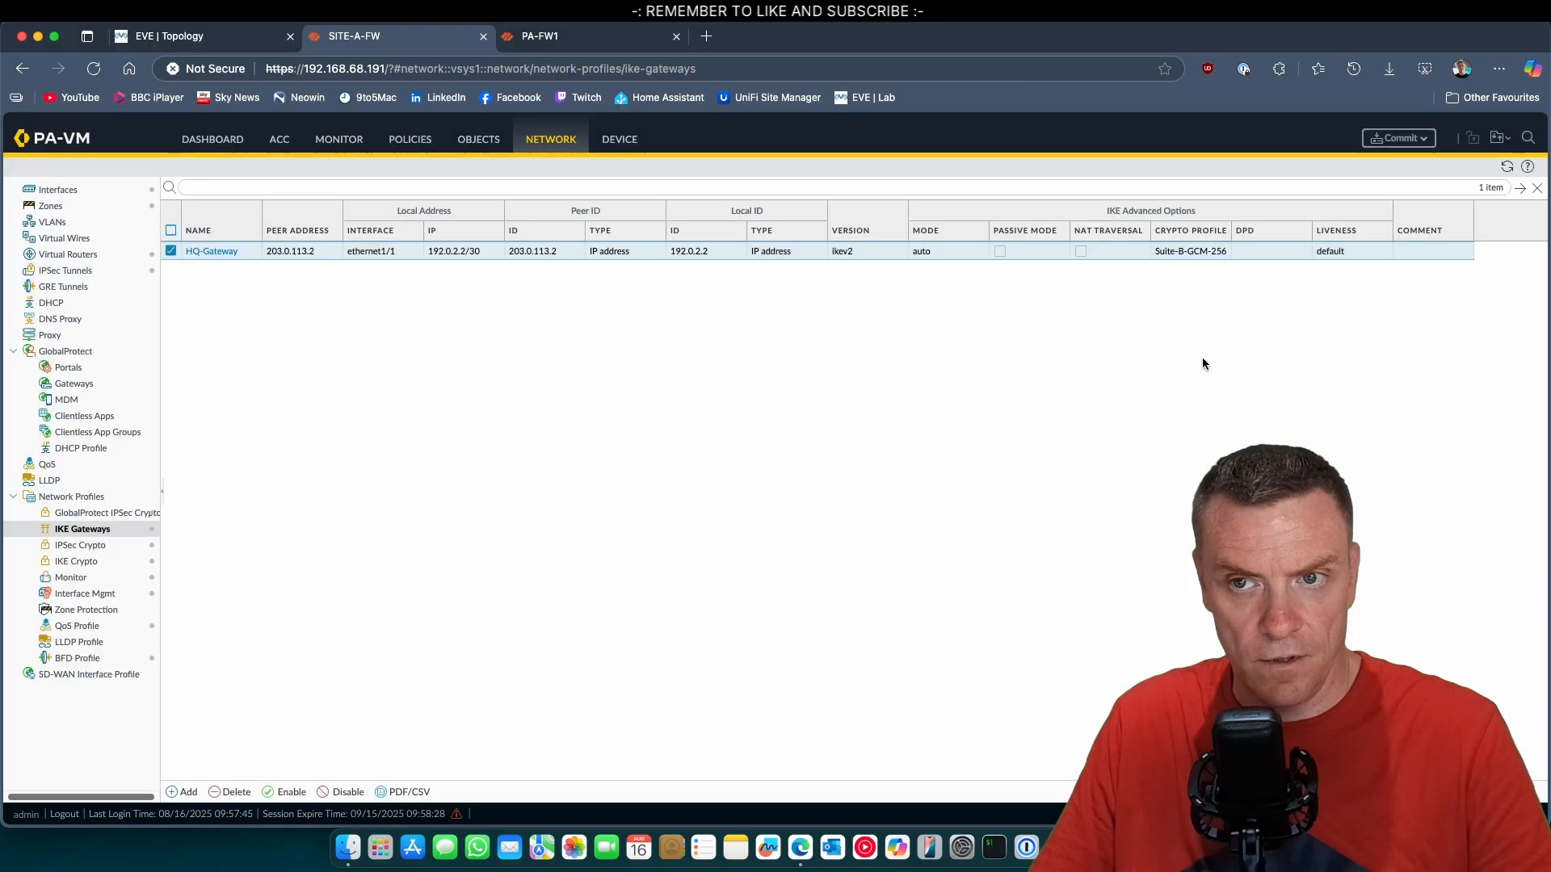
click(1394, 139)
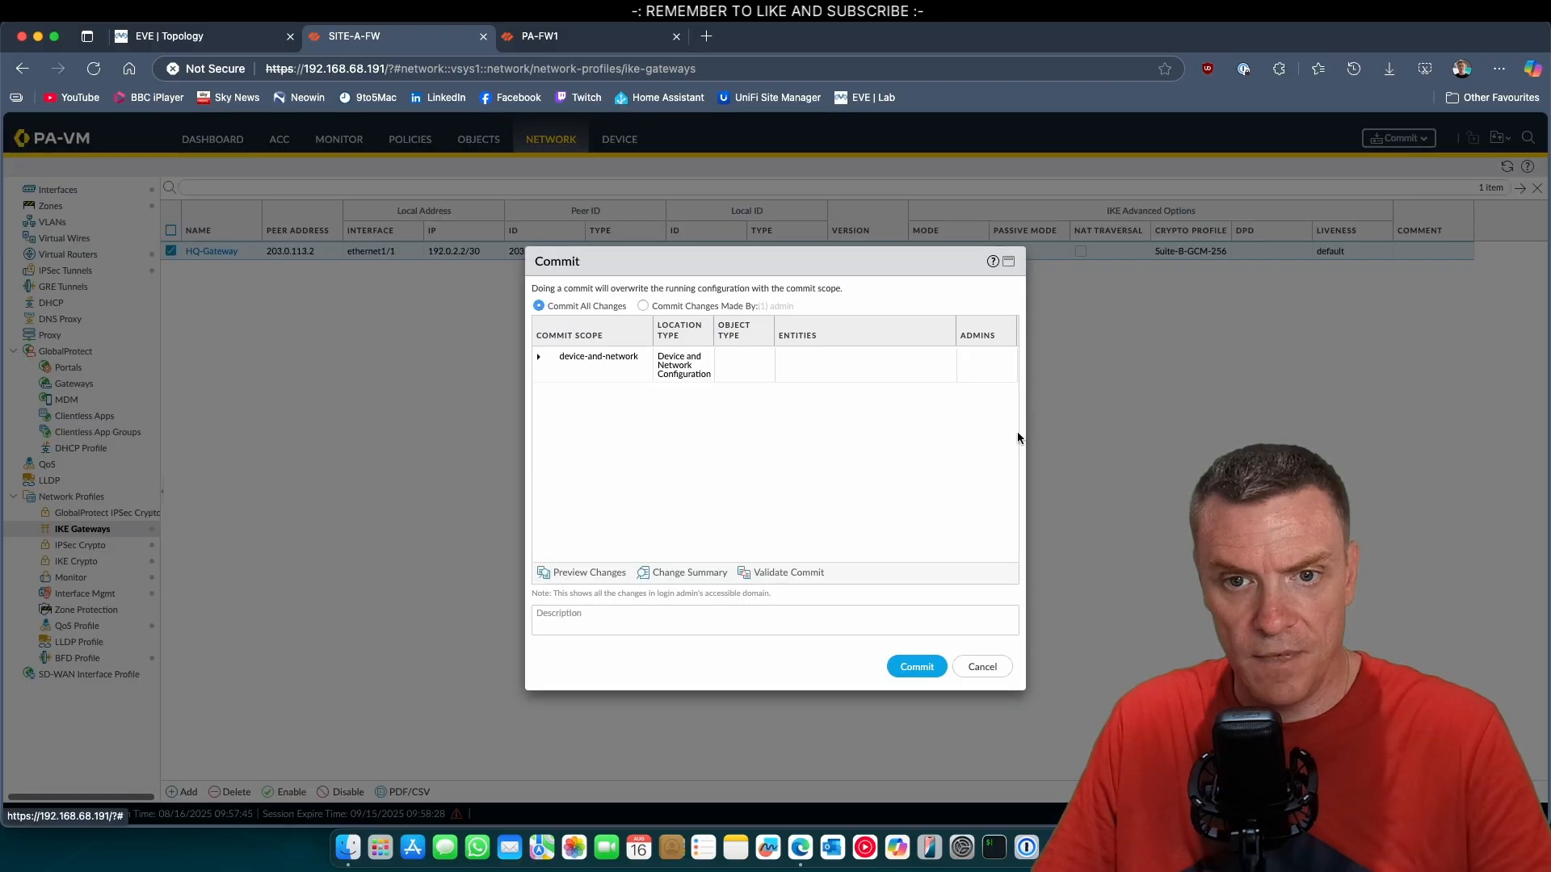
click(935, 672)
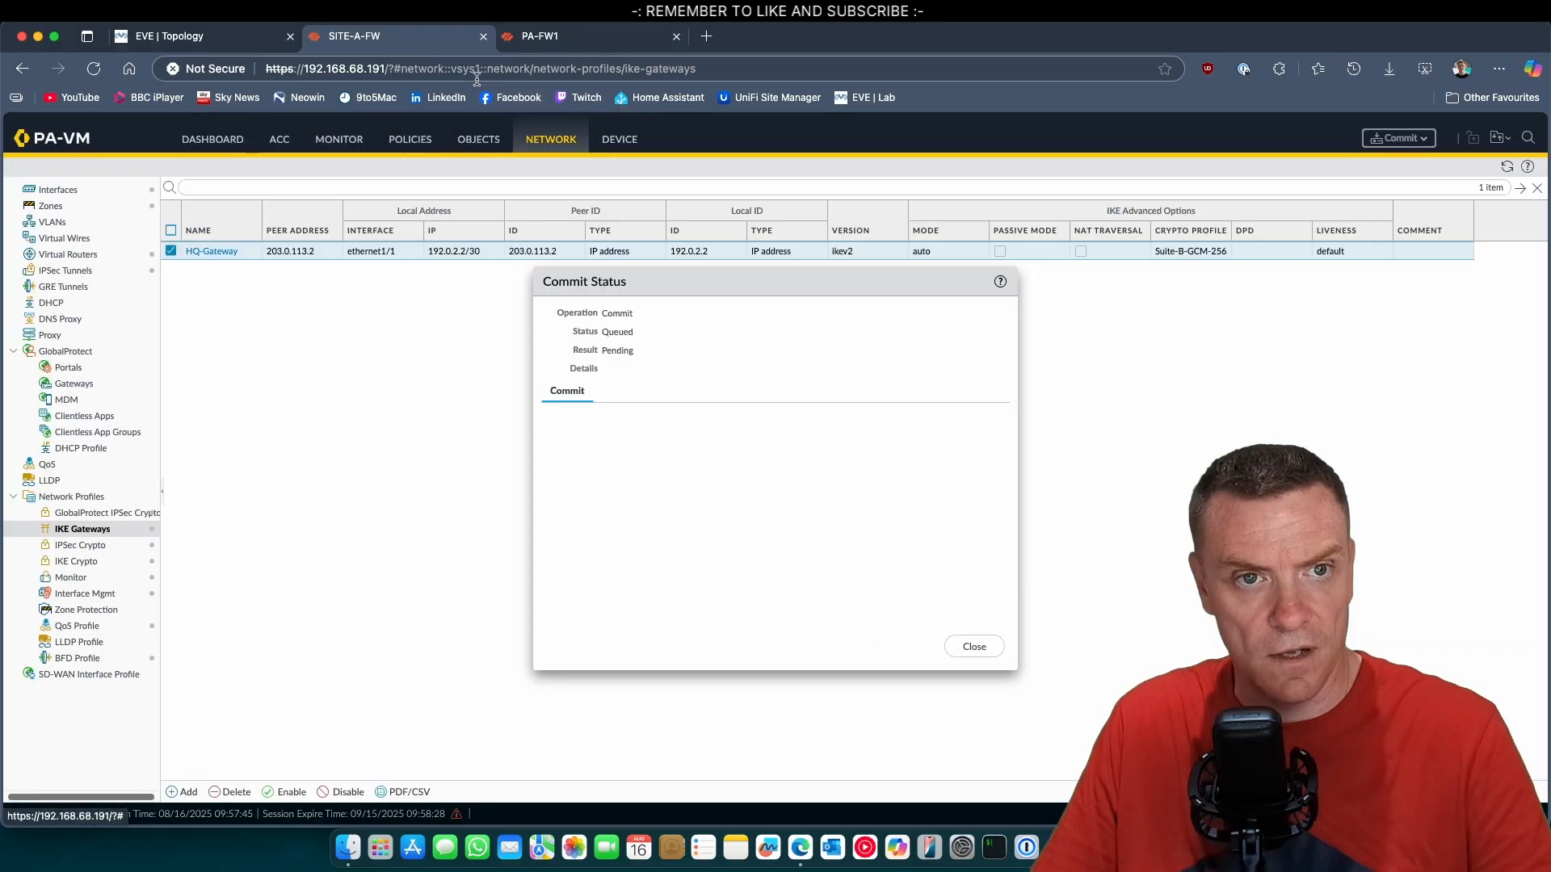
Switch to the HQ firewall PA-FW1 and open its system log.
click(561, 39)
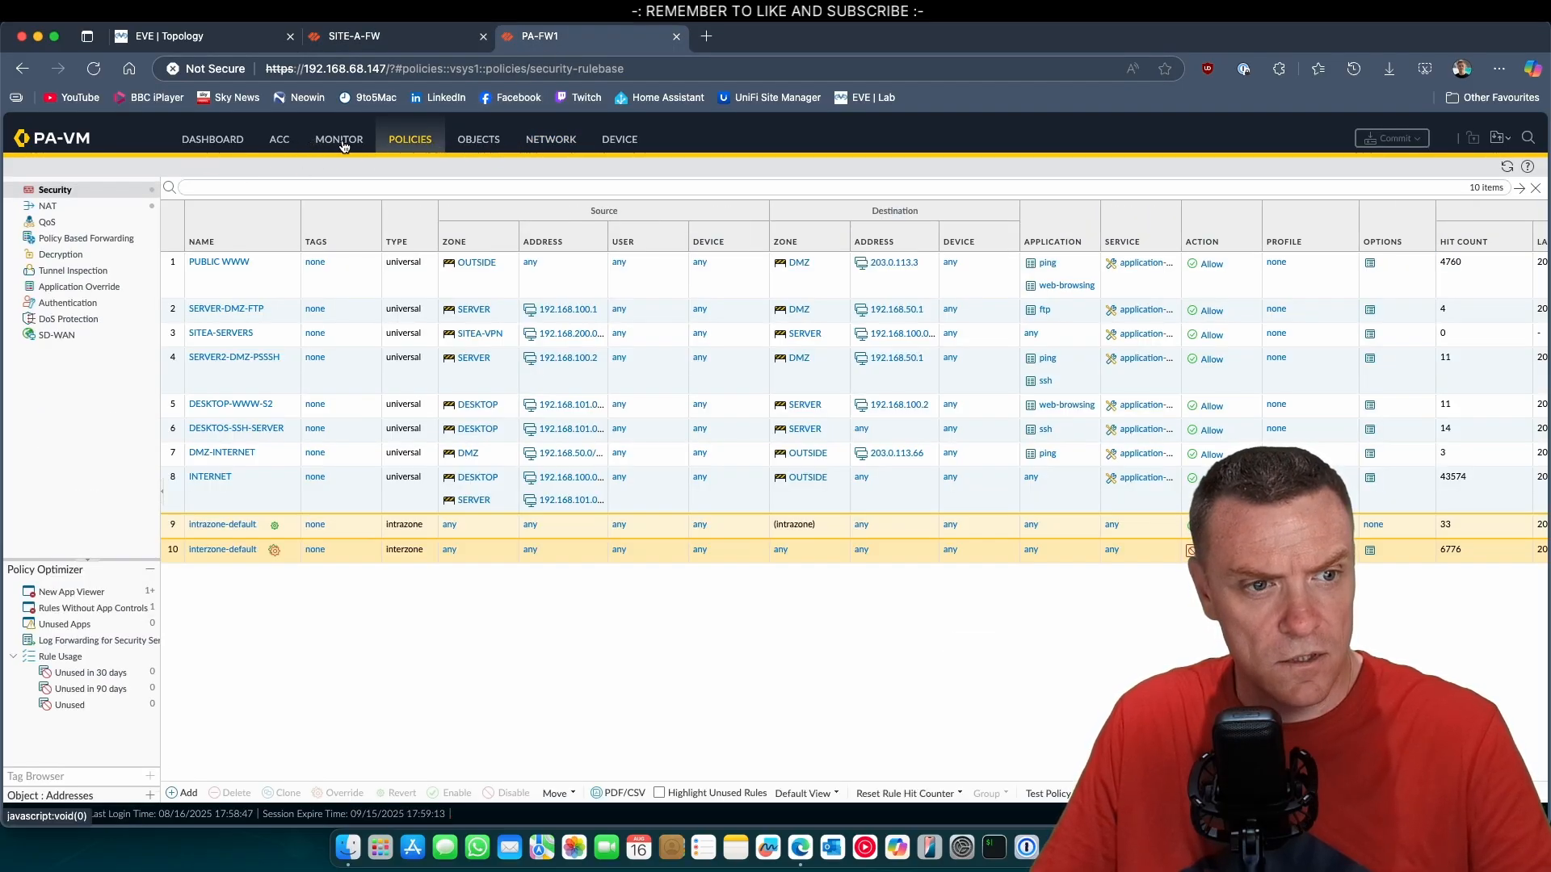
click(366, 149)
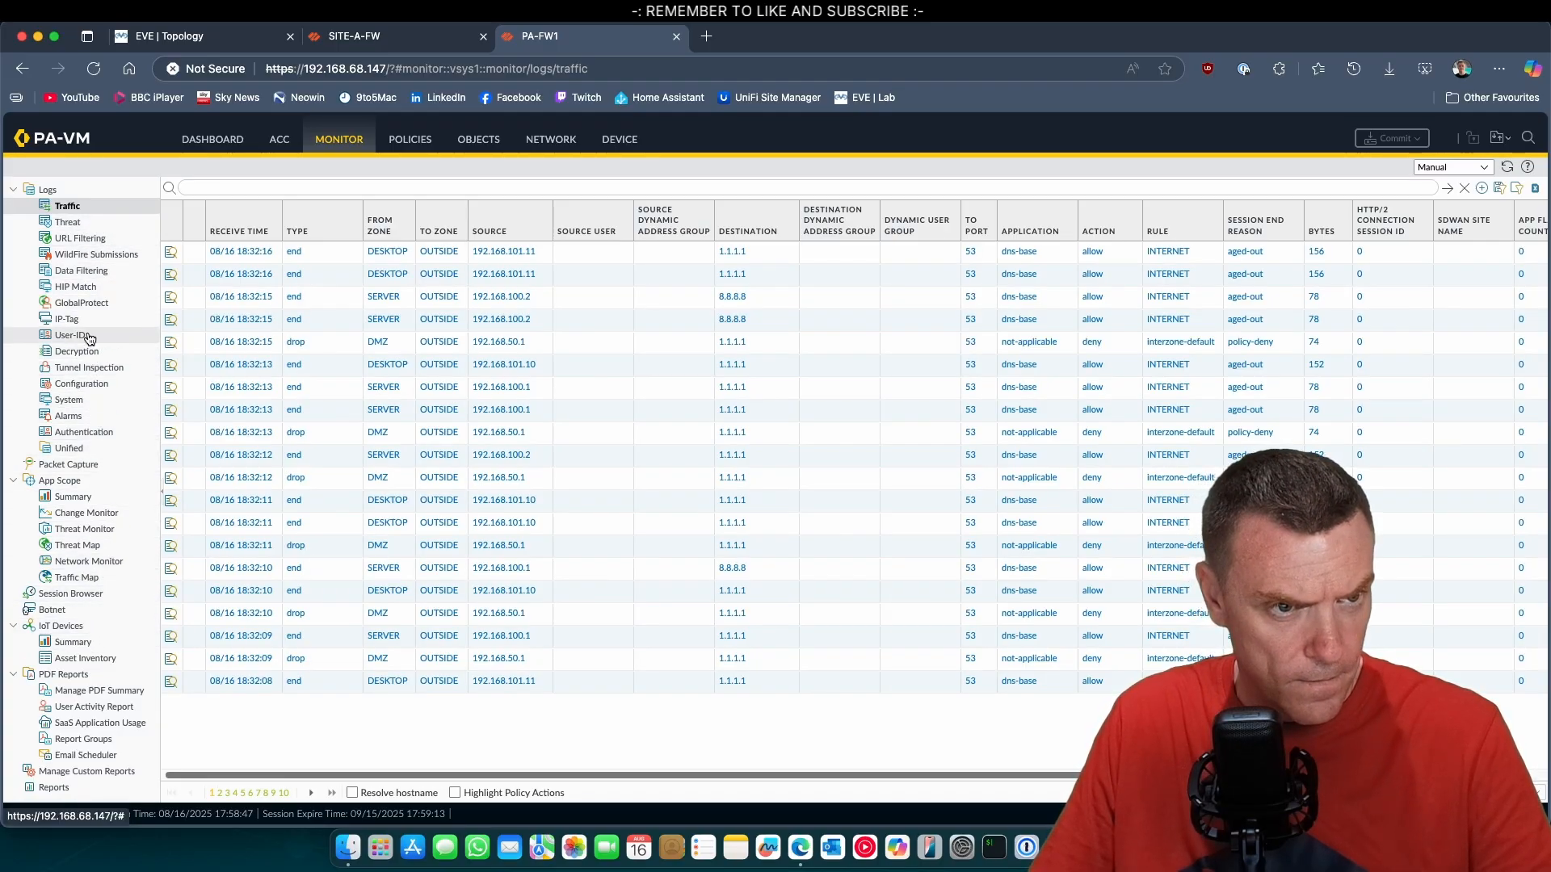
click(99, 400)
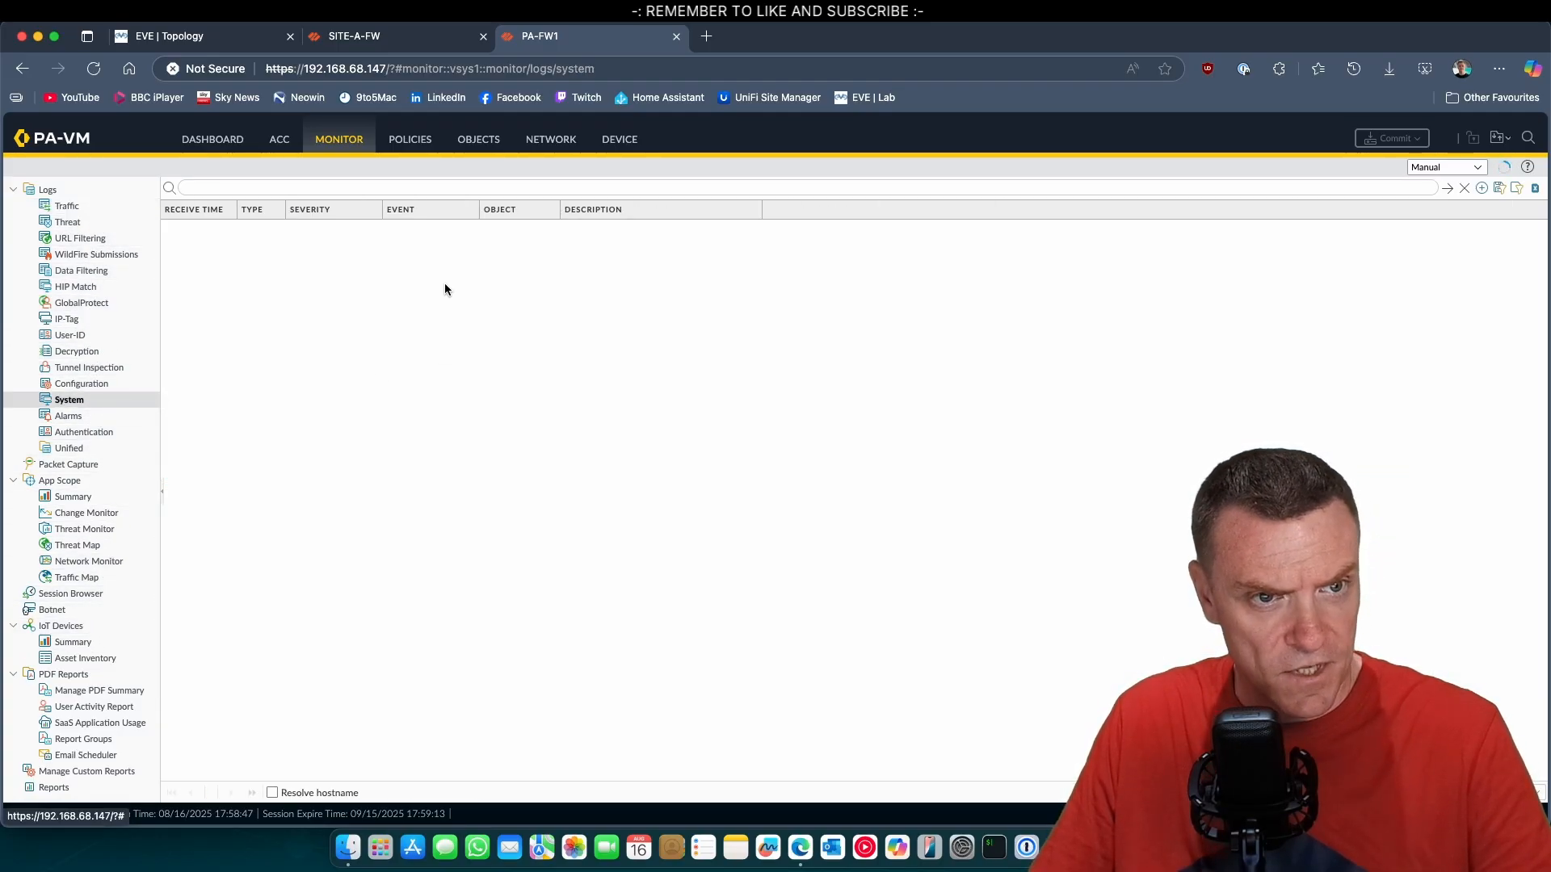
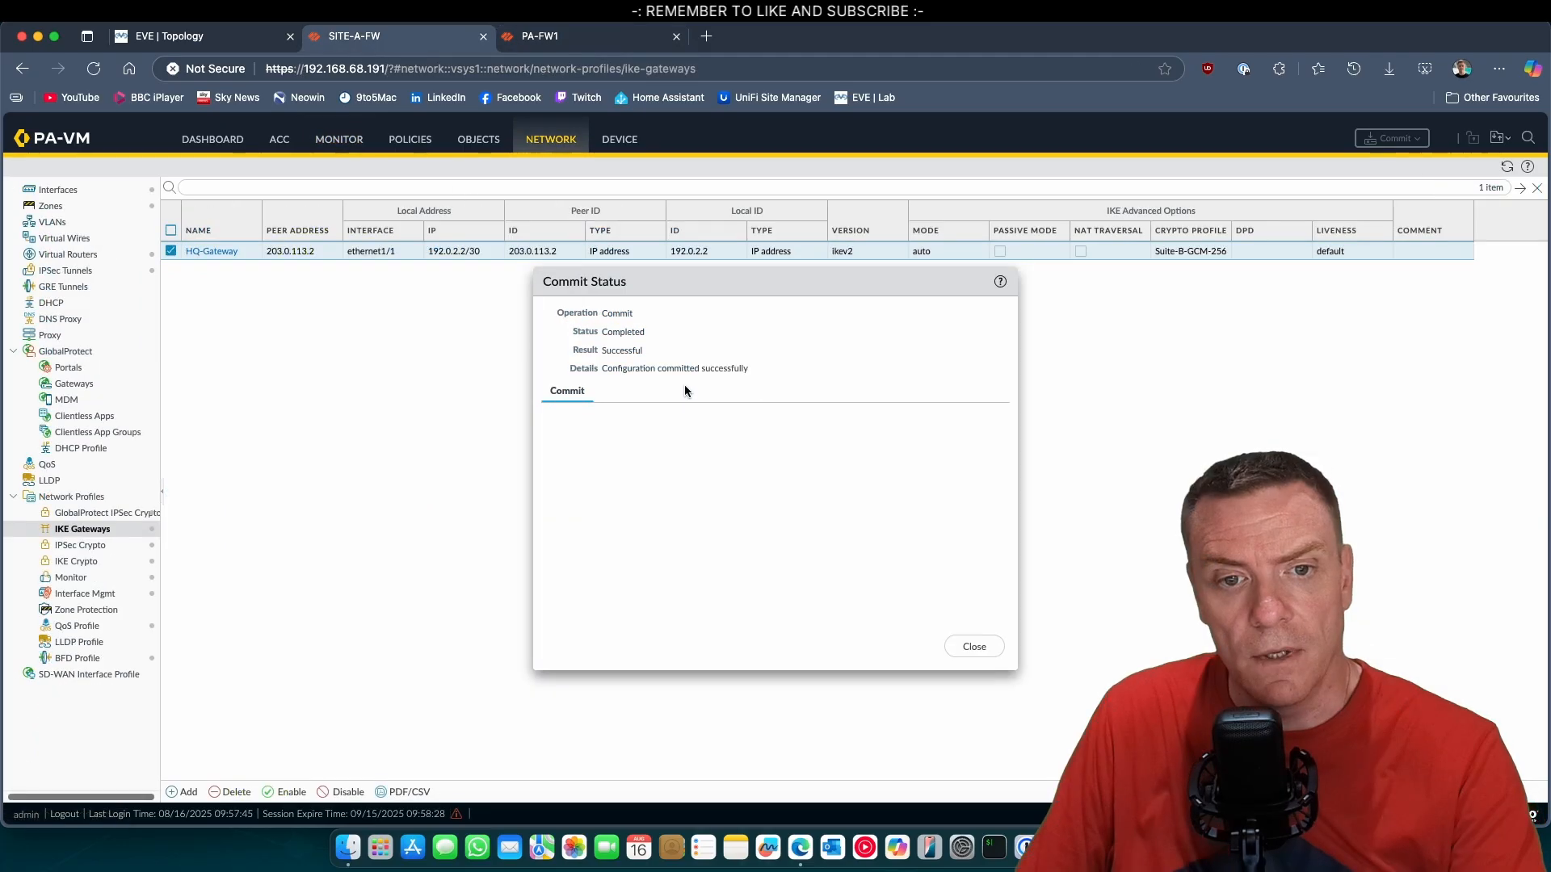
Close the commit status, switch to the HQ firewall PA-FW1, and refresh its system log to check for new IKE negotiation events.
click(975, 649)
click(546, 38)
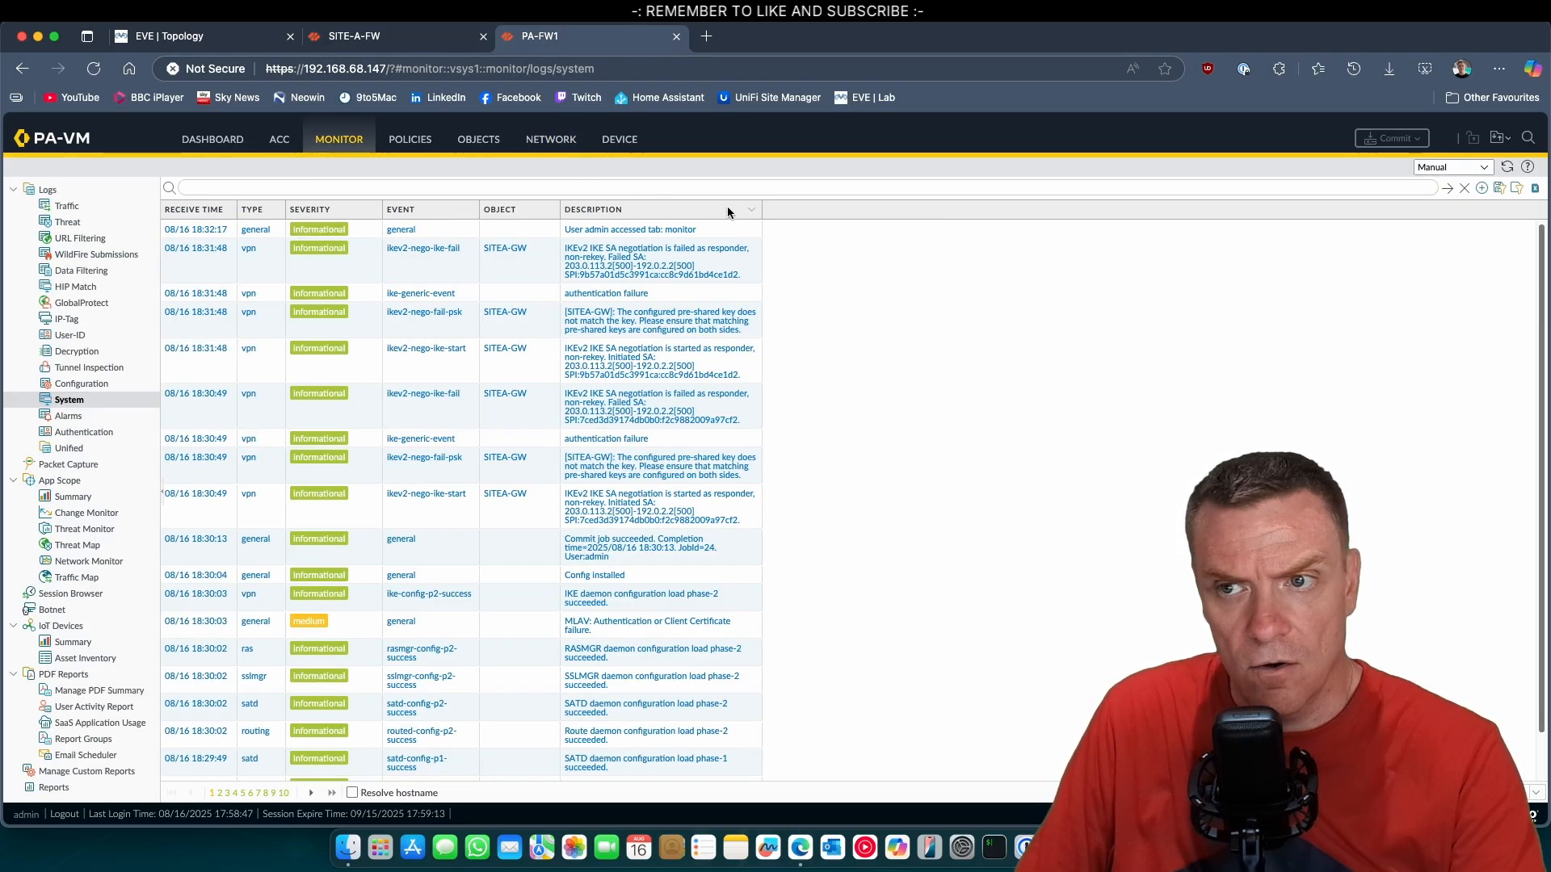
click(1505, 168)
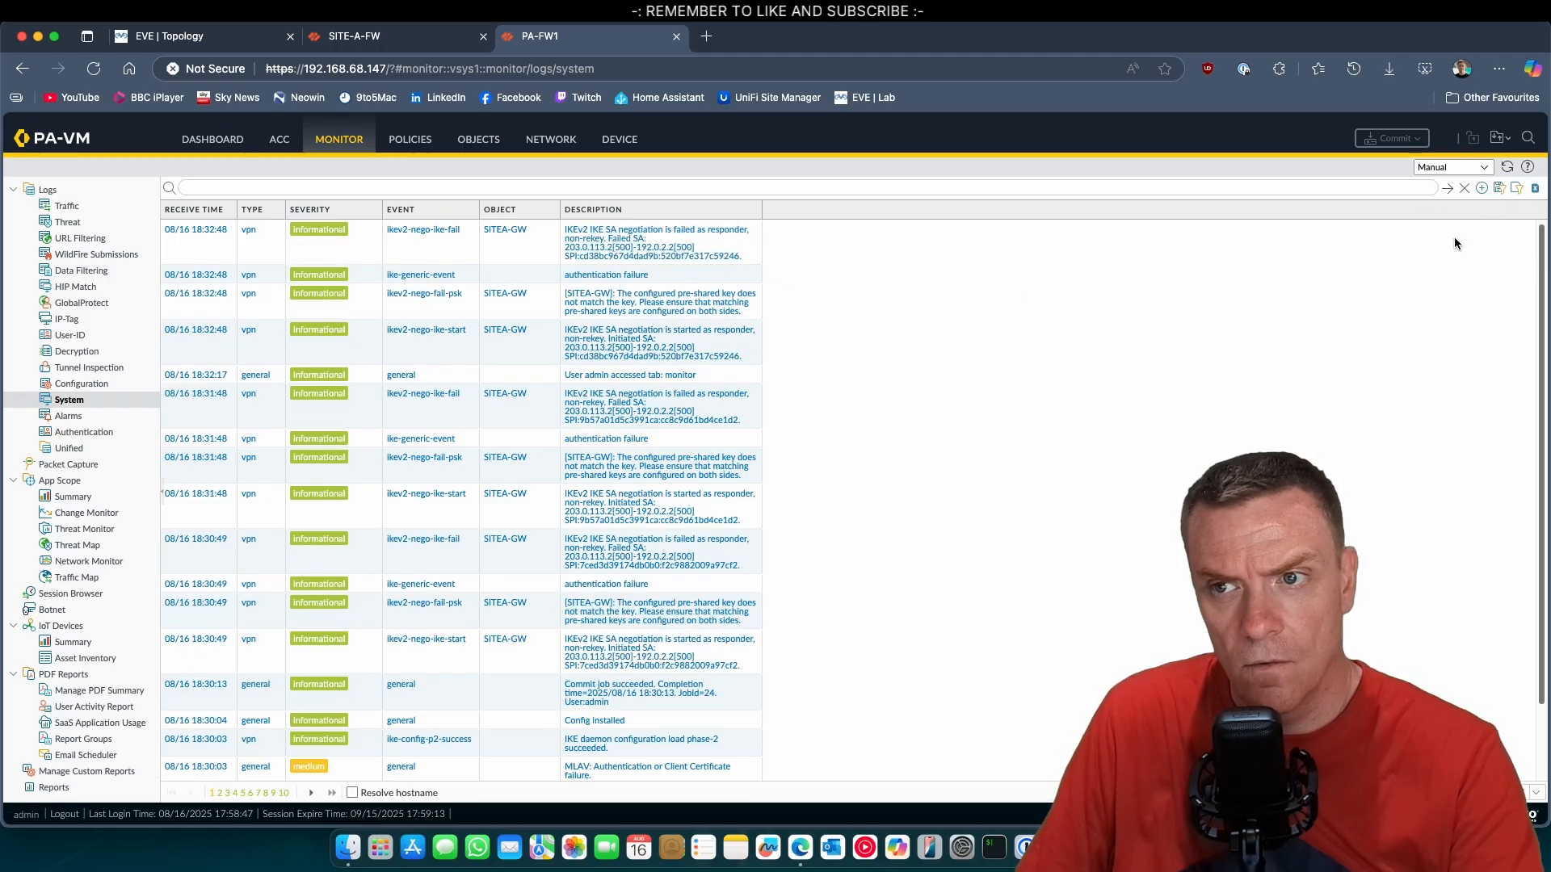
click(1508, 169)
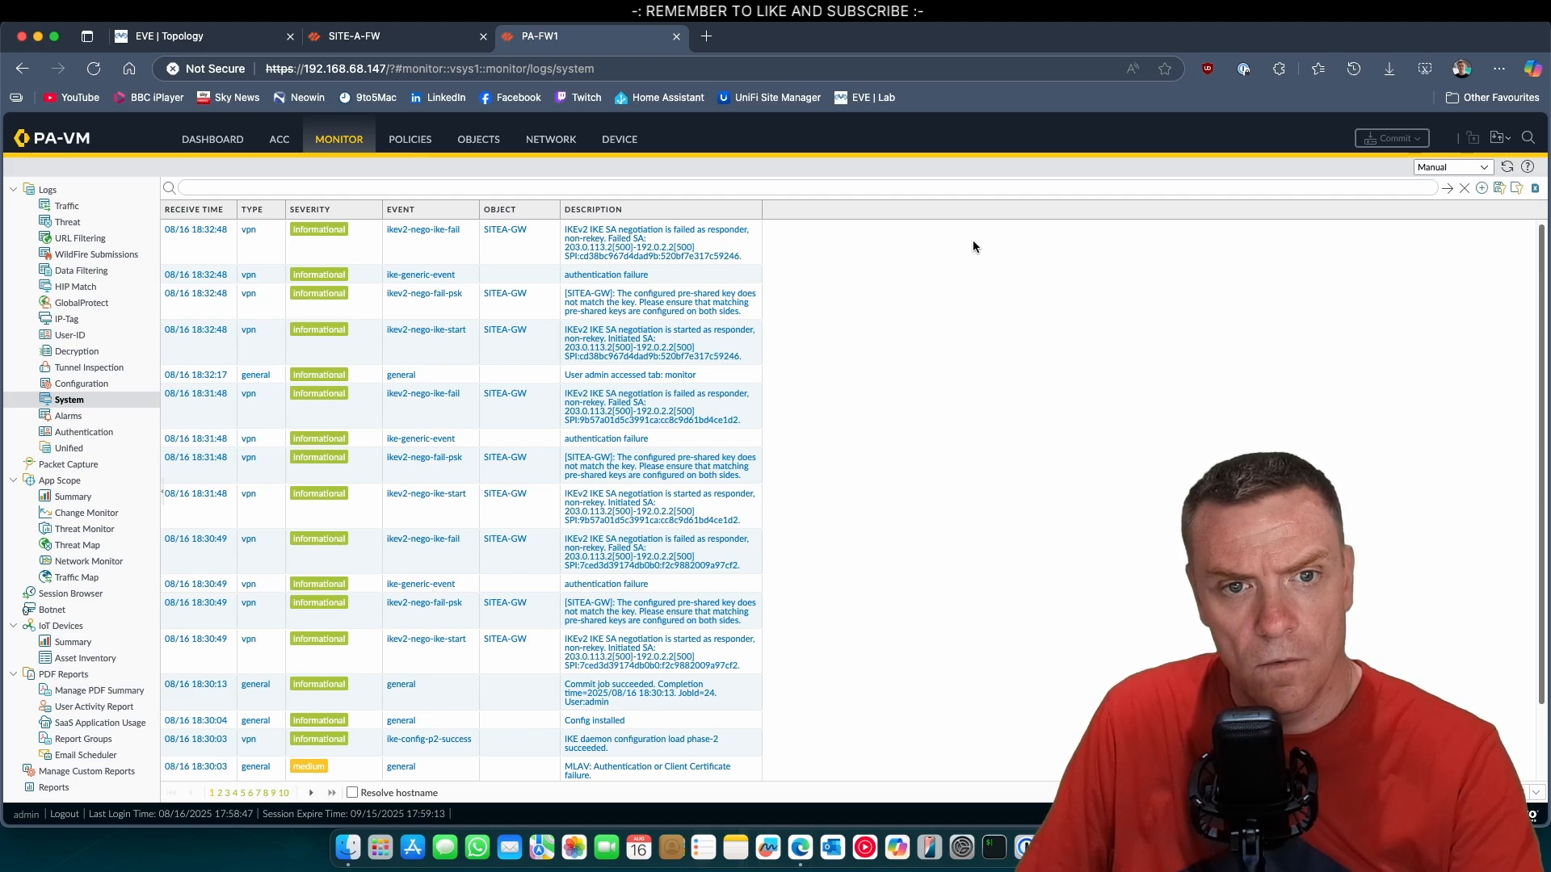
Check the refreshed IKE info of the HQ-TUN IPSec tunnel on the Site A firewall and close it.
click(441, 39)
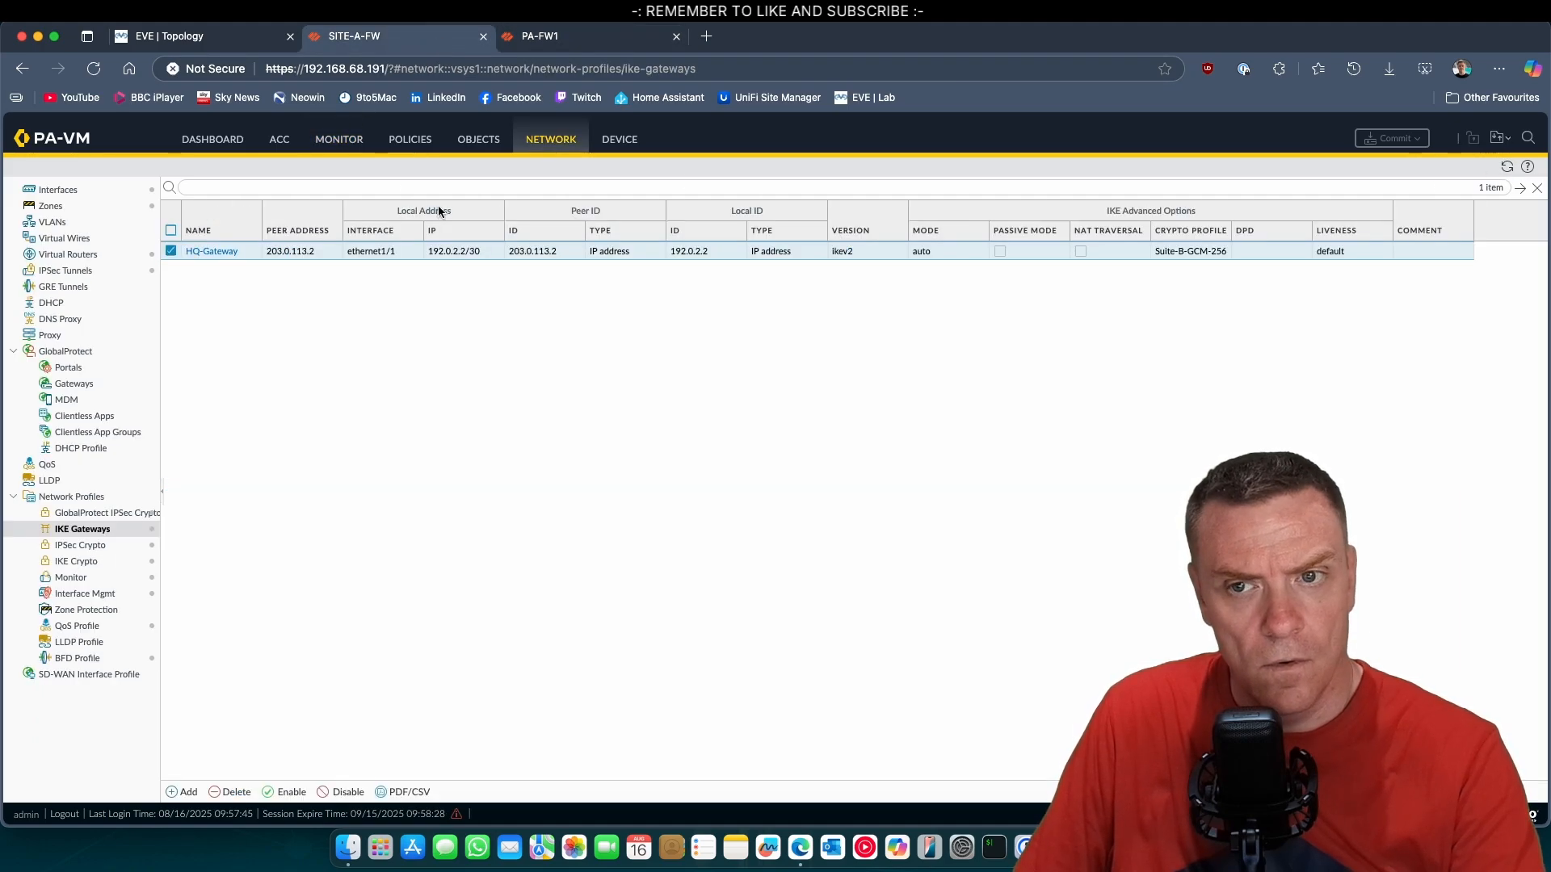
click(66, 270)
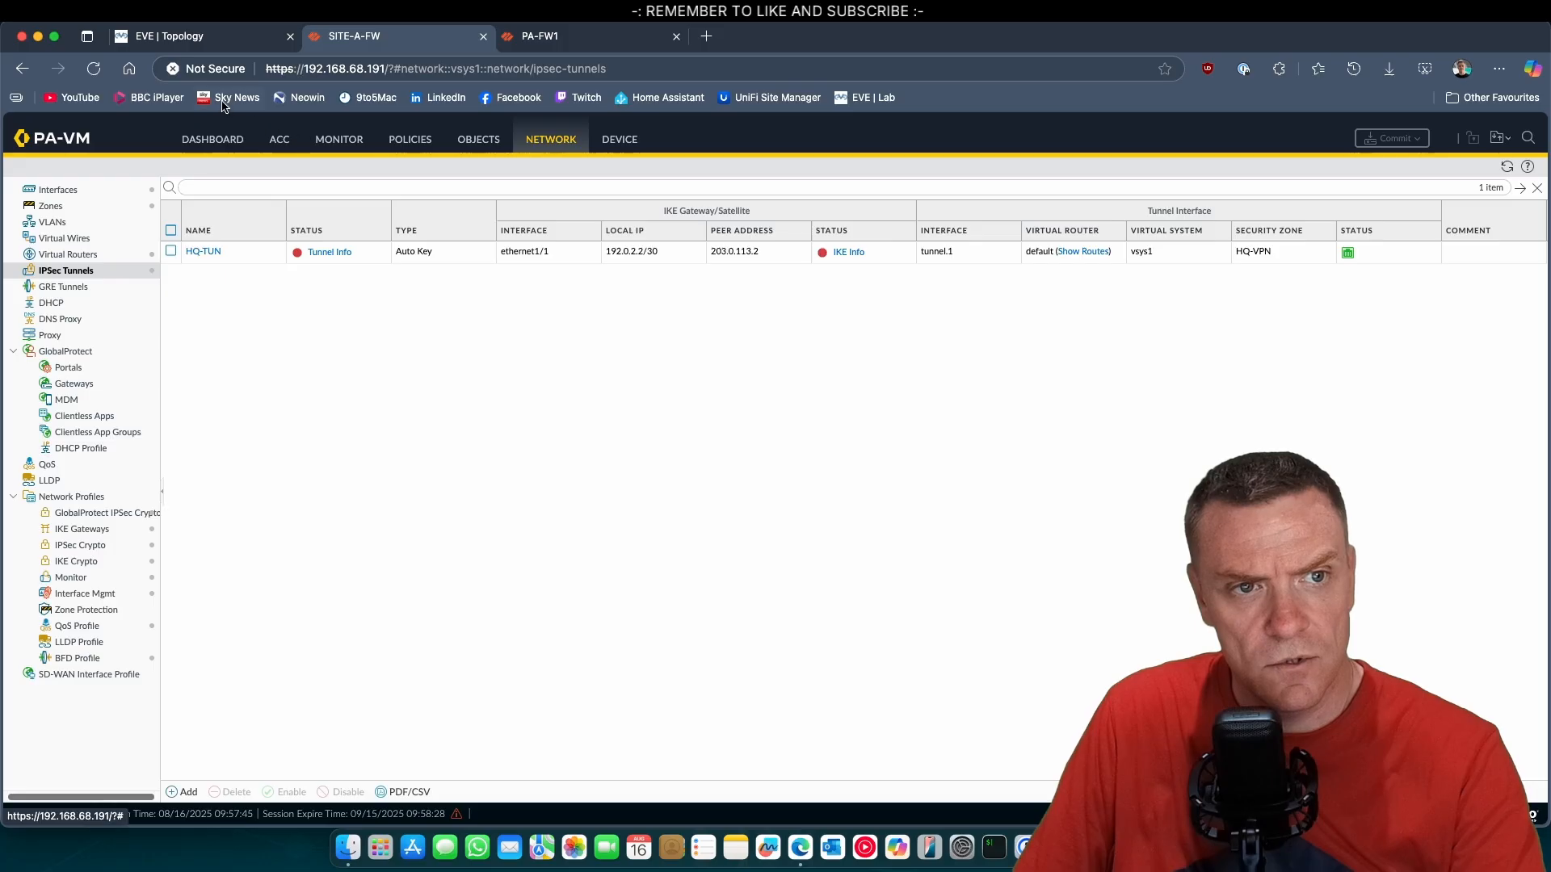
click(1527, 166)
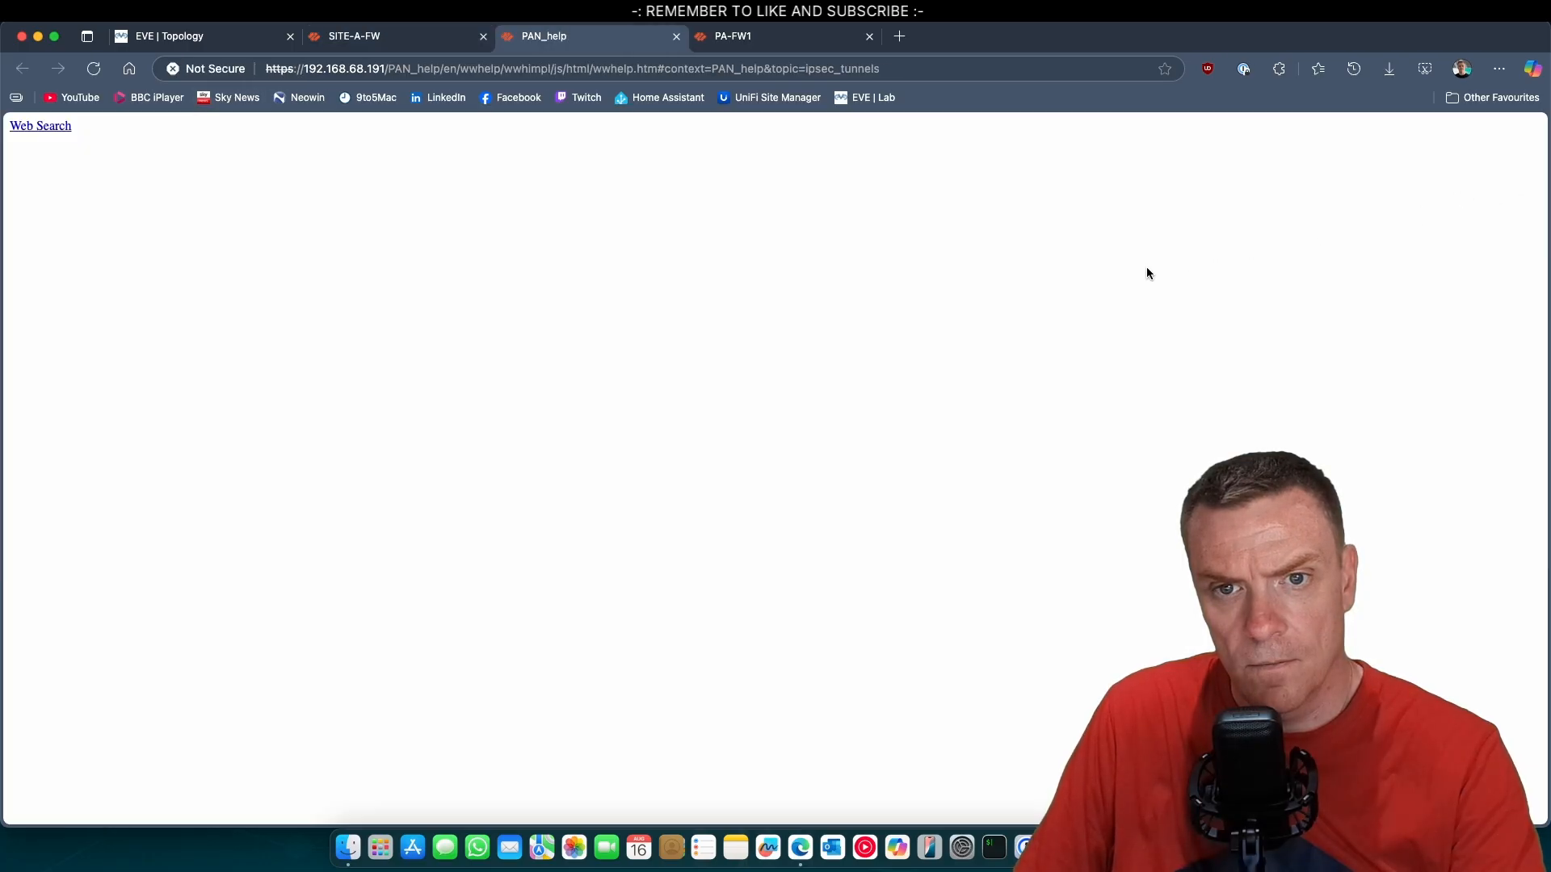
click(676, 36)
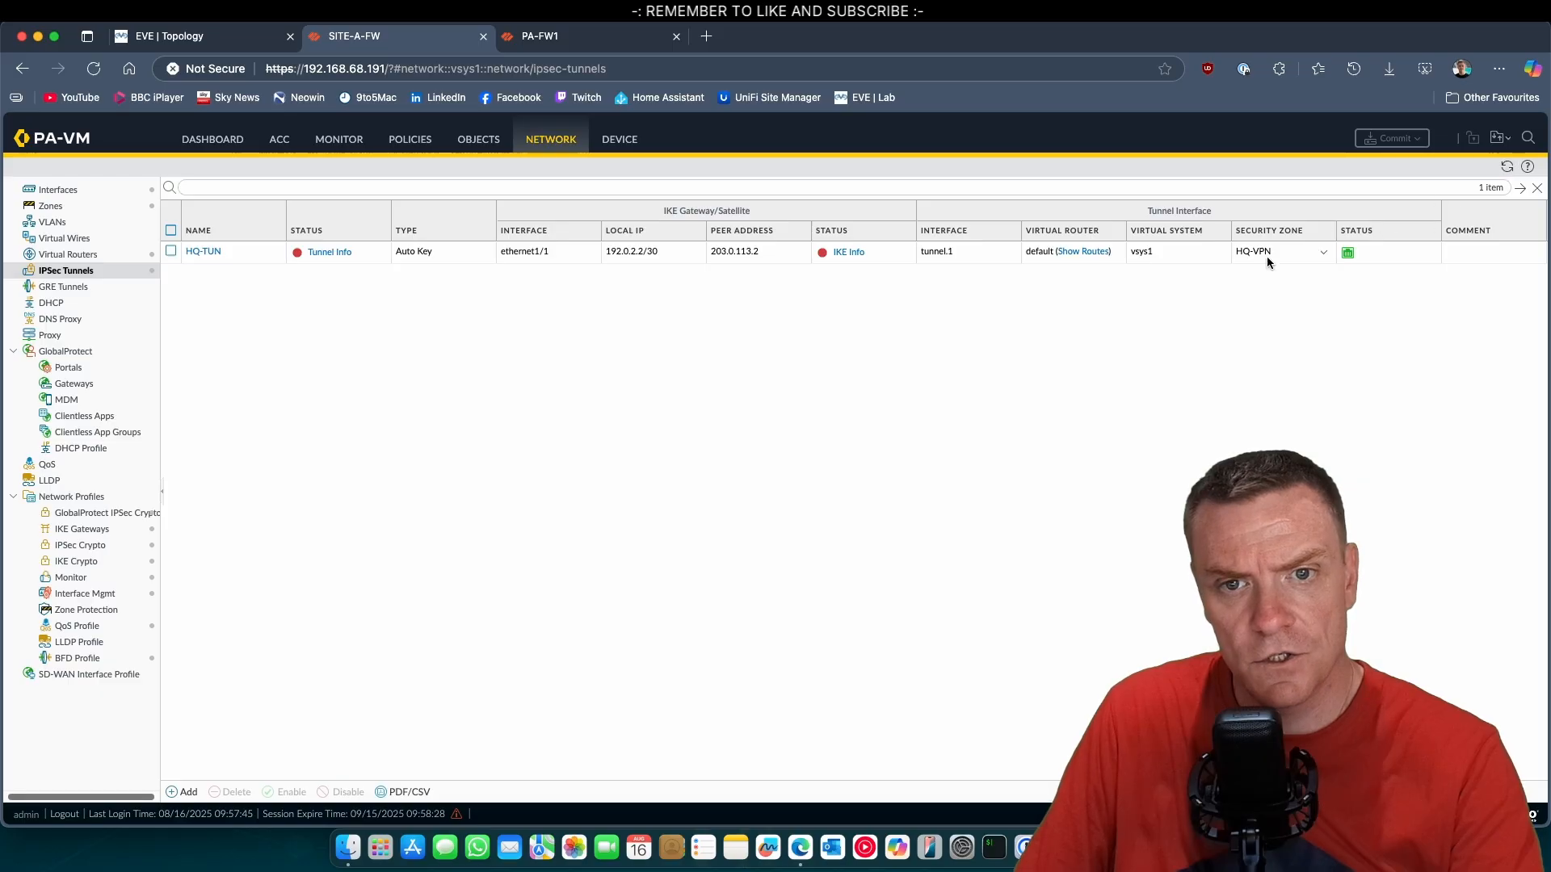
click(858, 260)
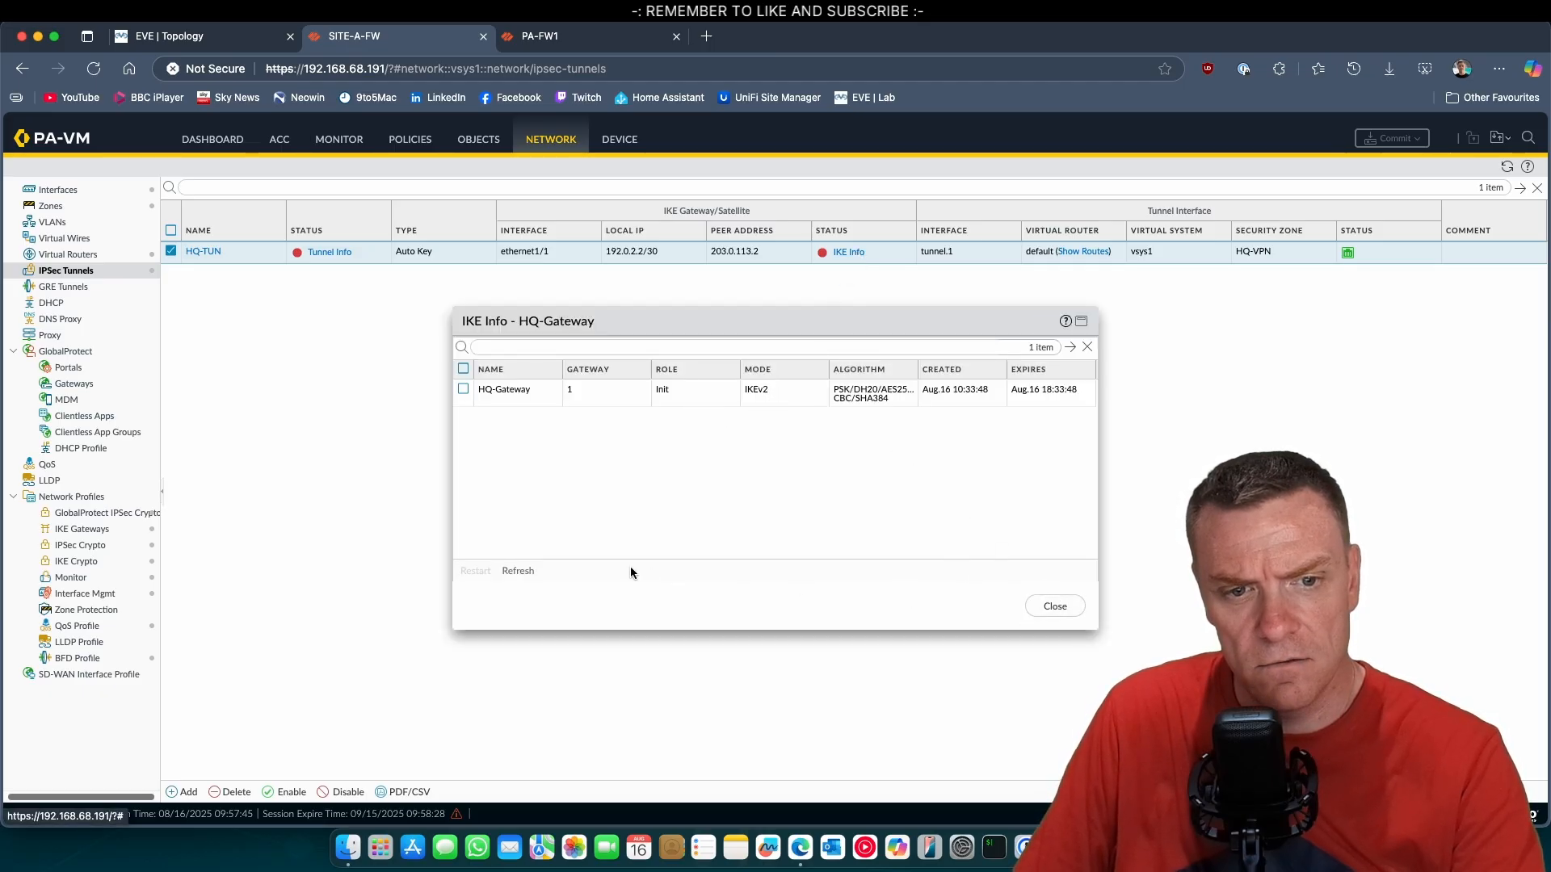
click(531, 572)
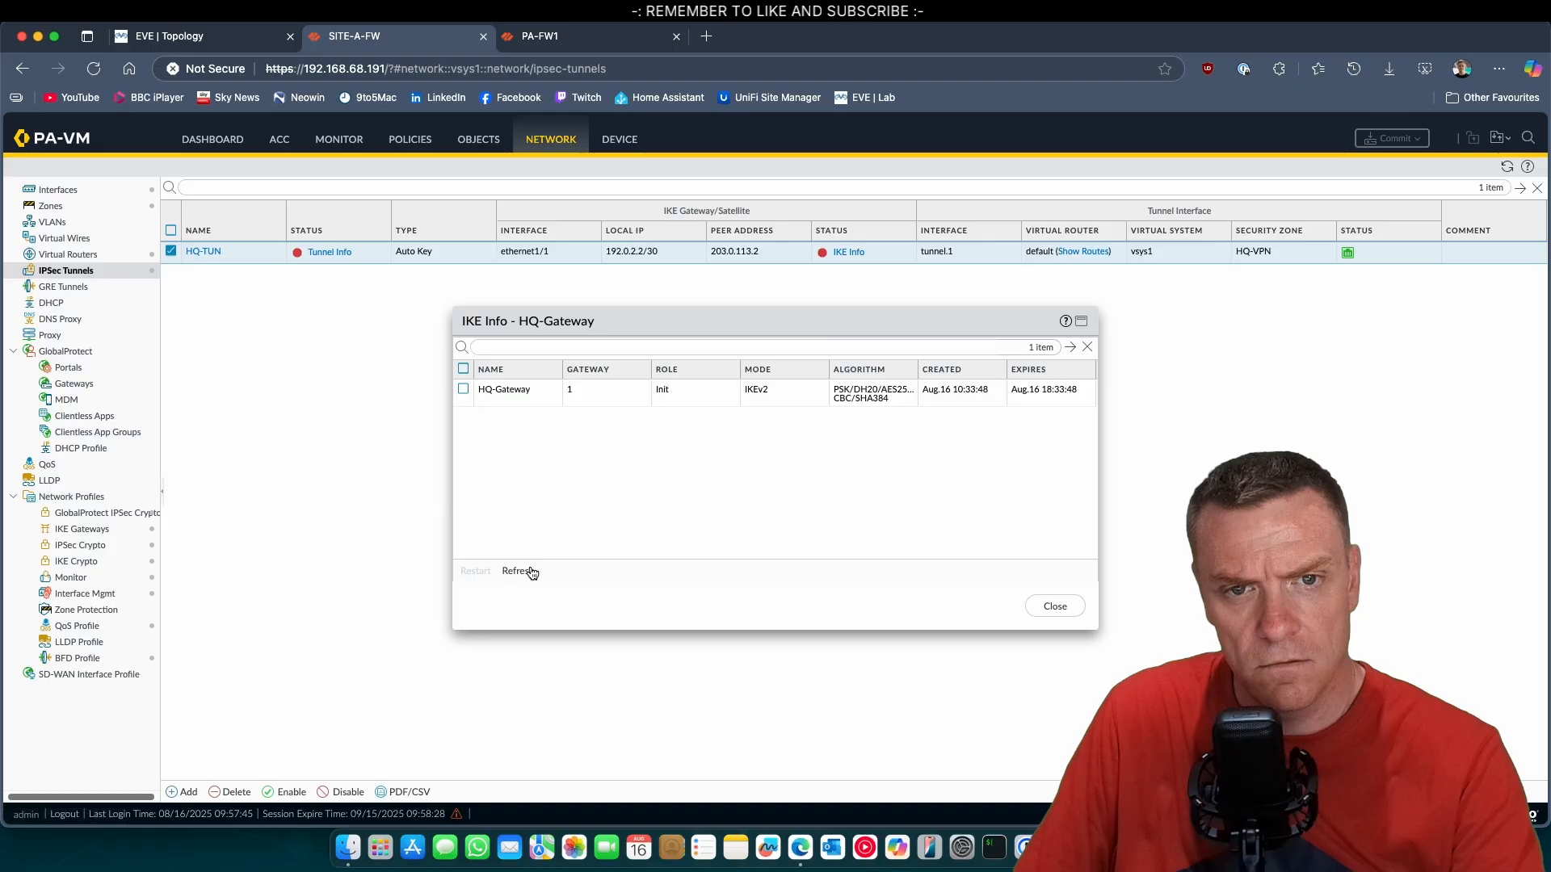
click(1055, 606)
Check the running ping to 192.168.100.2 in the SA-S1 console and reload the Site A firewall's IPSec tunnels page.
key(super+Tab)
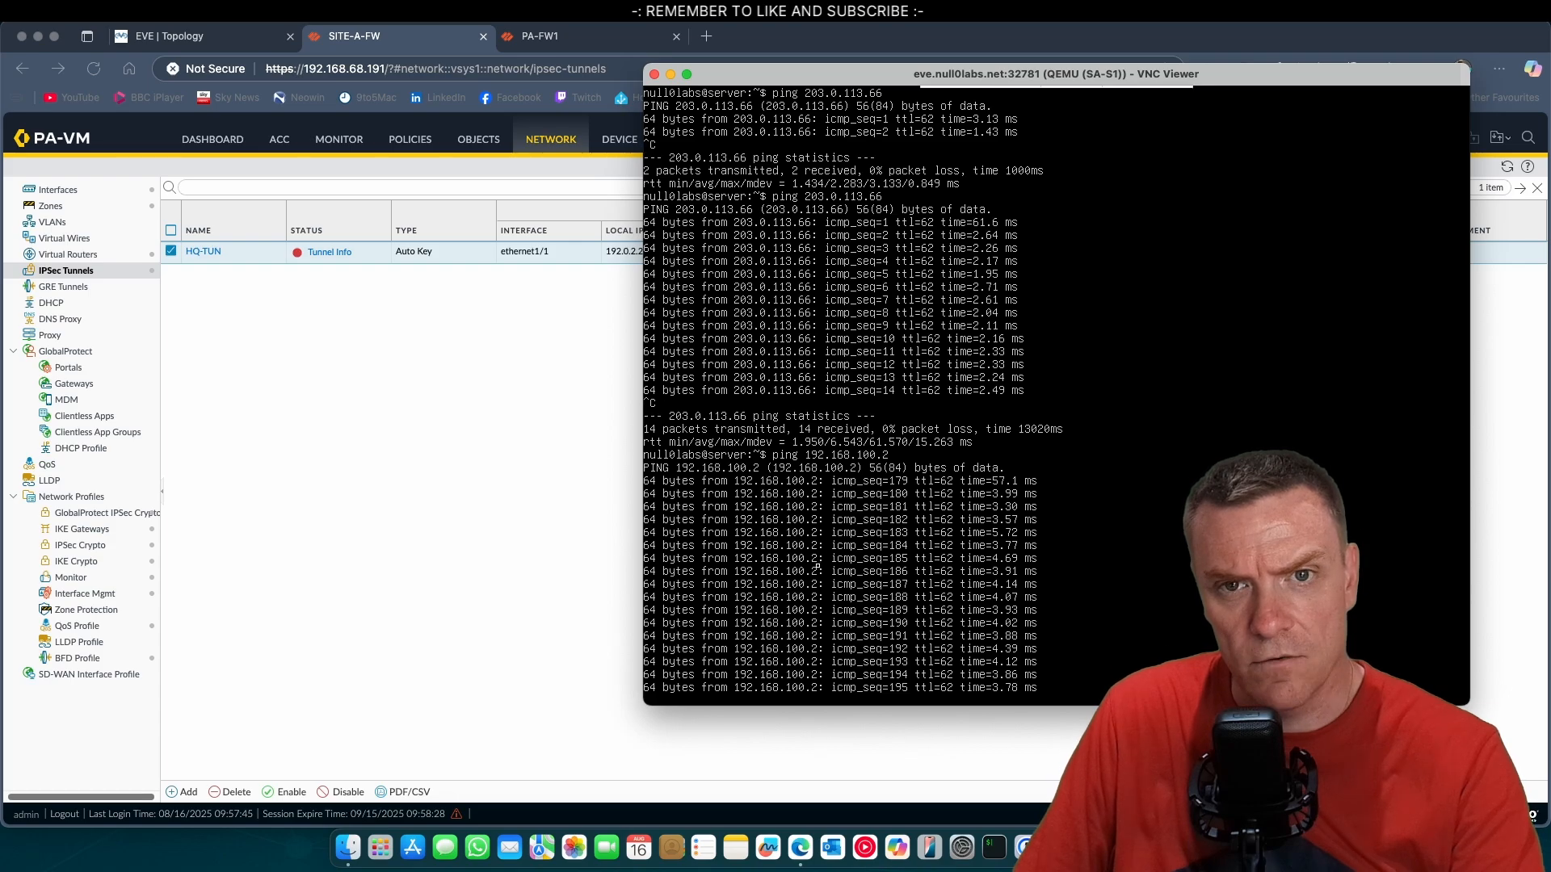
click(477, 421)
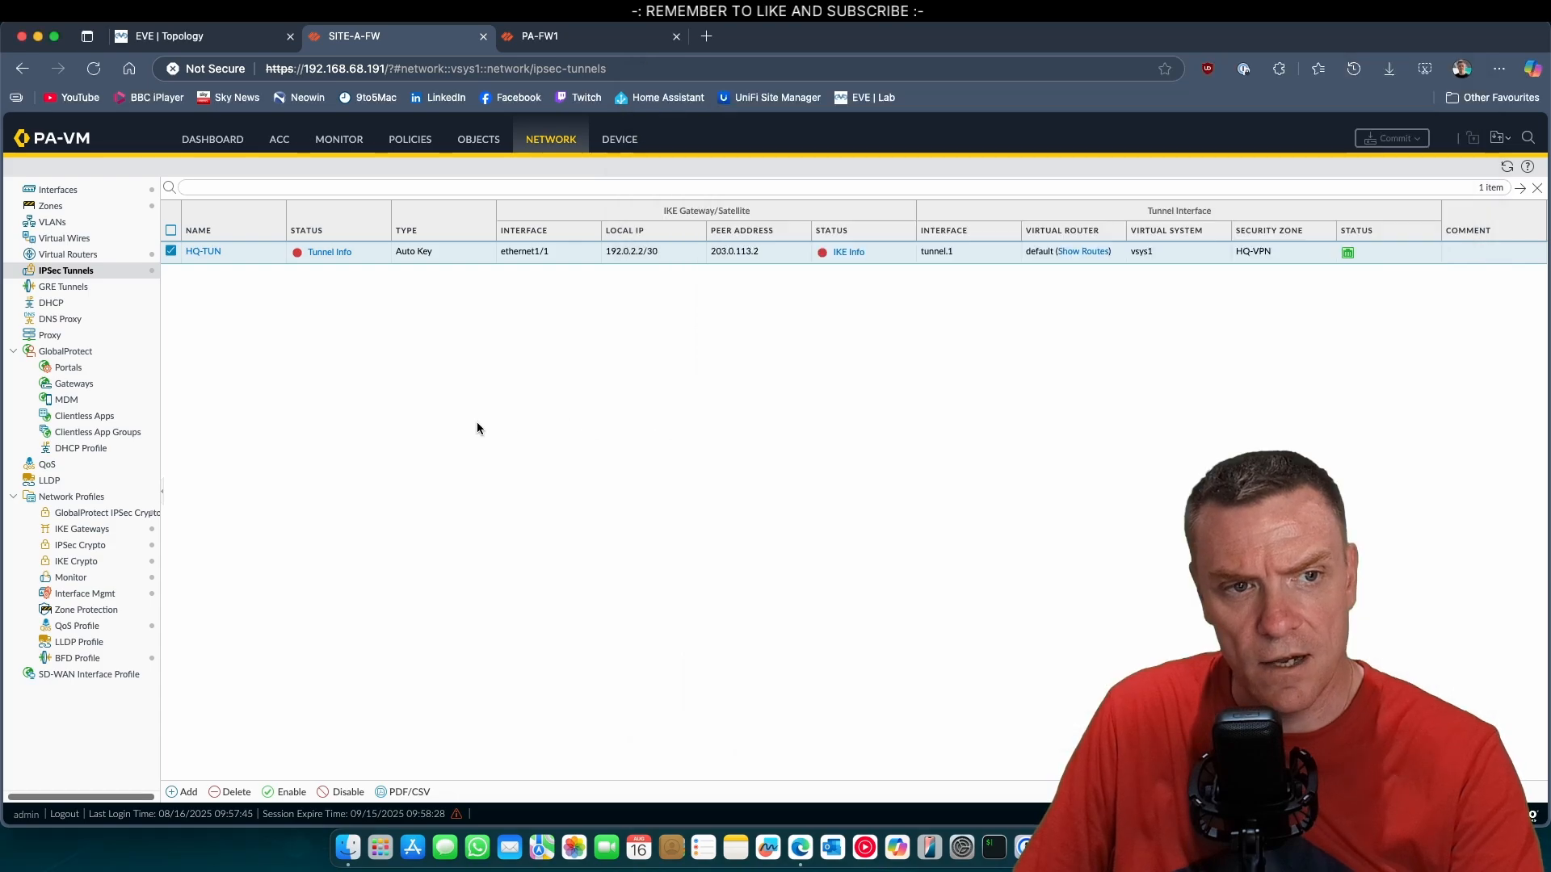
click(95, 69)
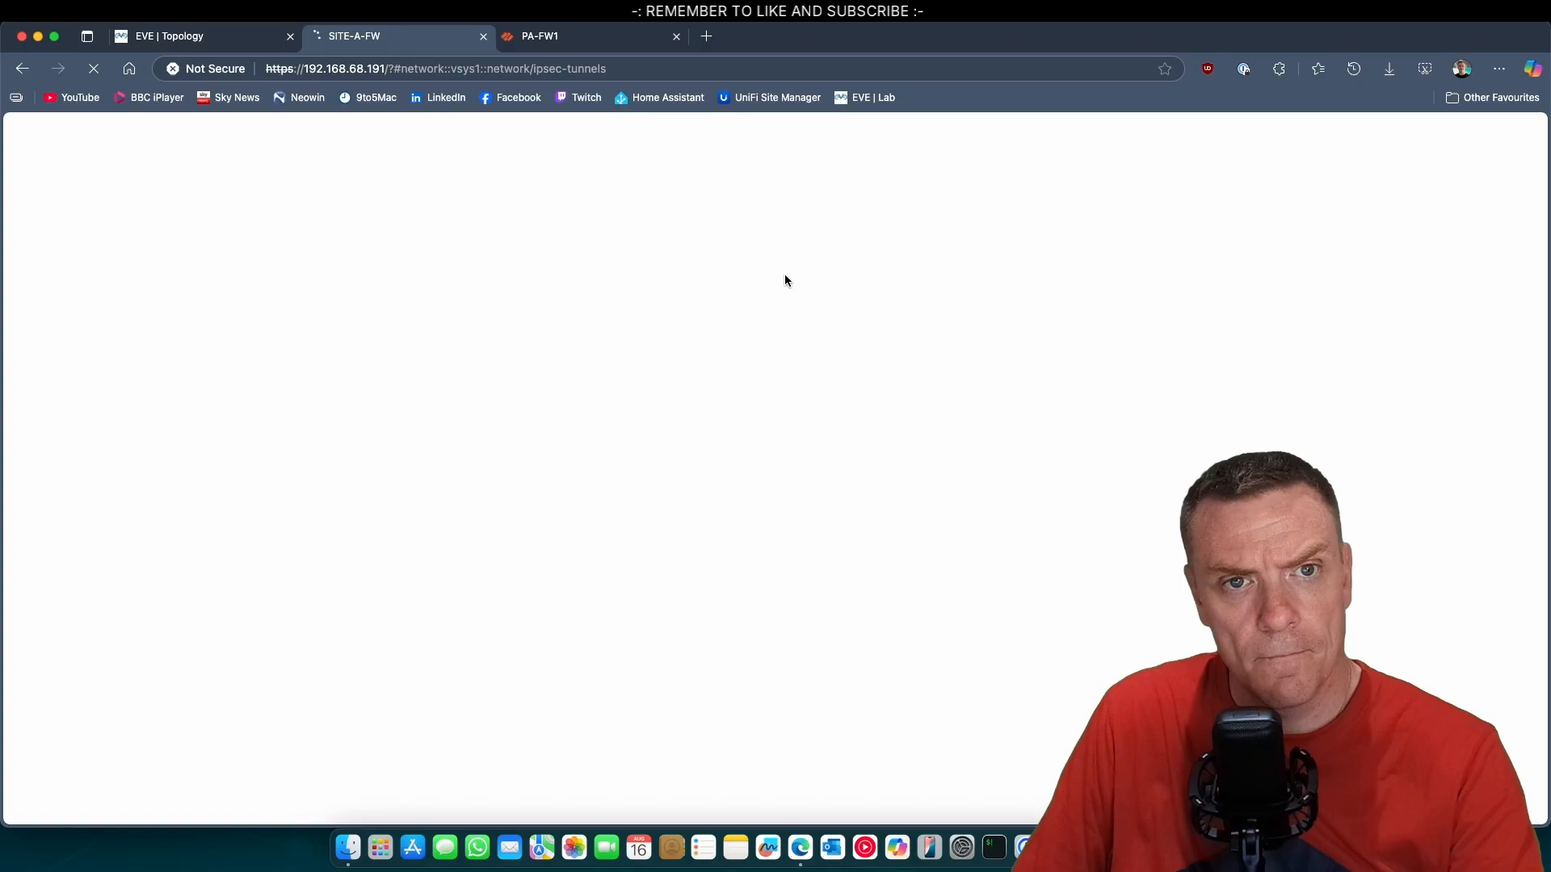
Review the tunnel info and IKE info of the SITE-A-TUN IPSec tunnel on the HQ firewall PA-FW1.
click(644, 44)
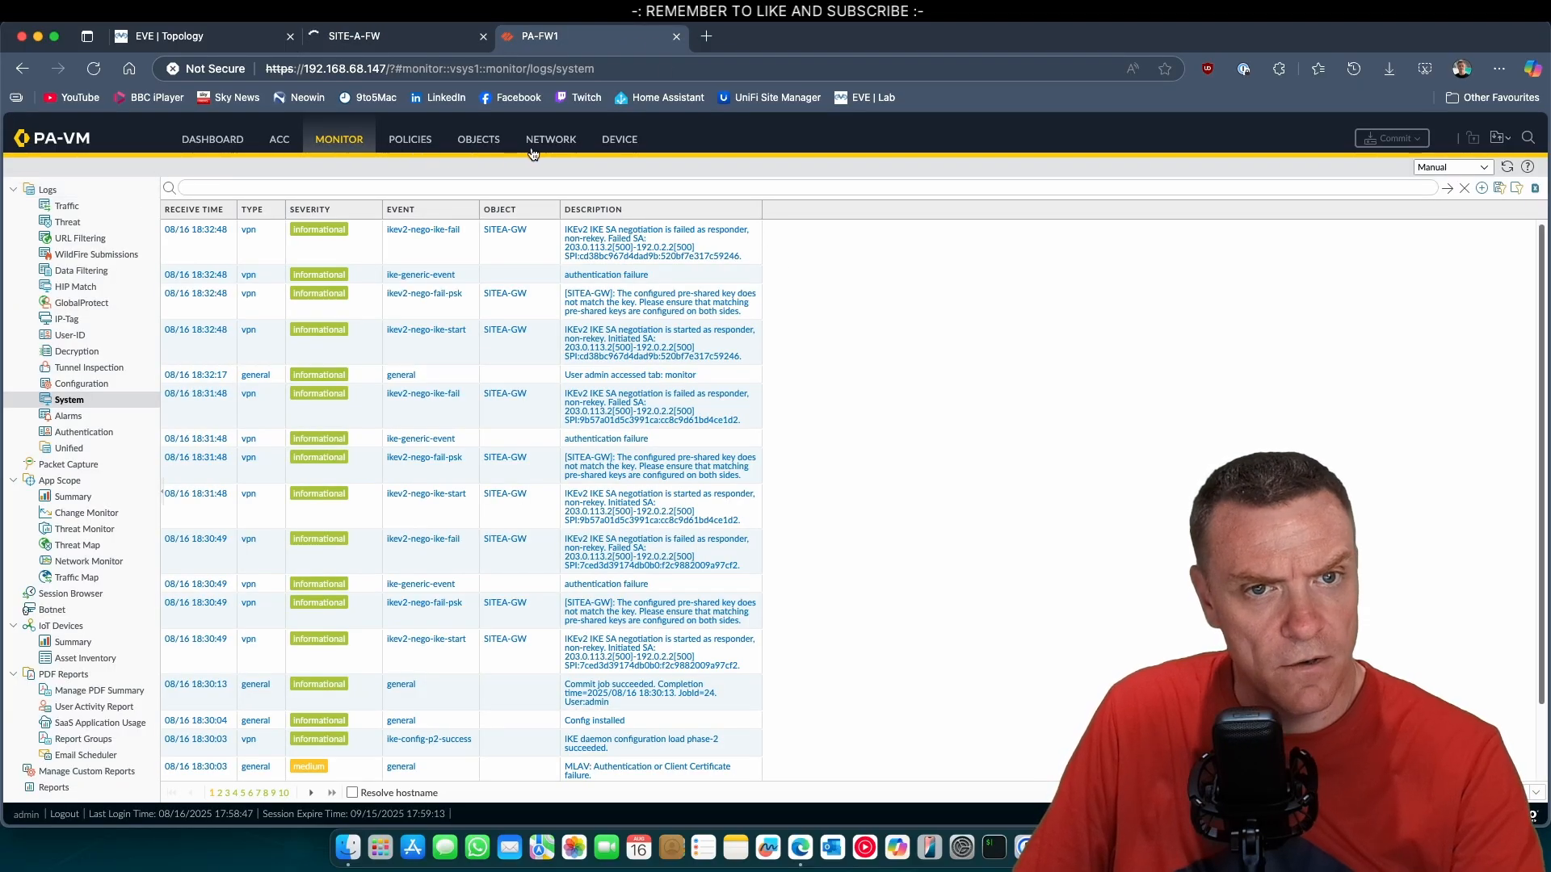
click(532, 151)
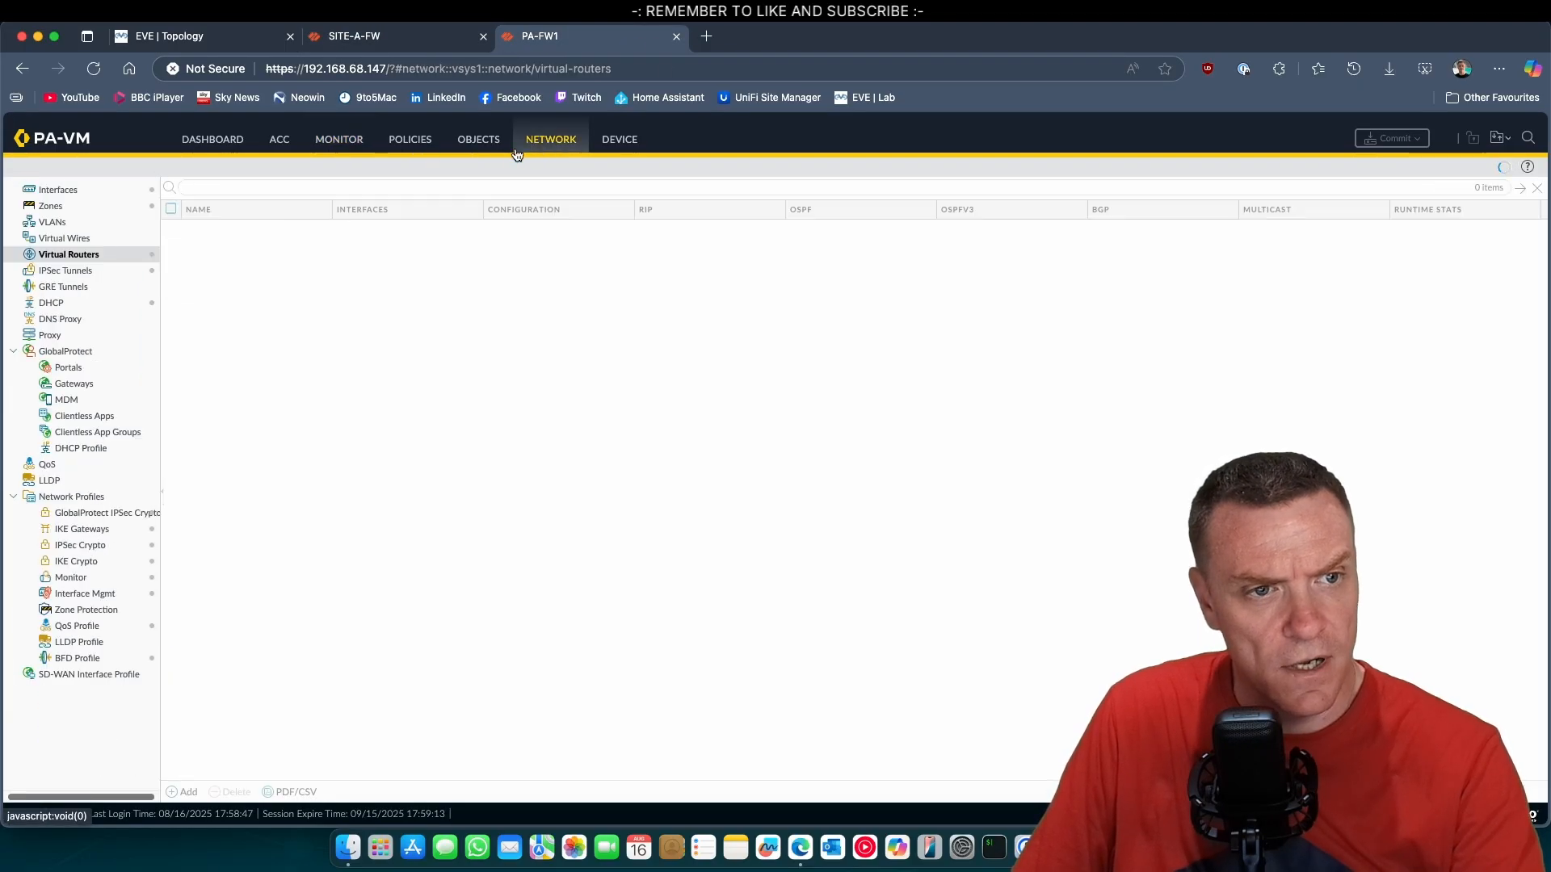
click(78, 274)
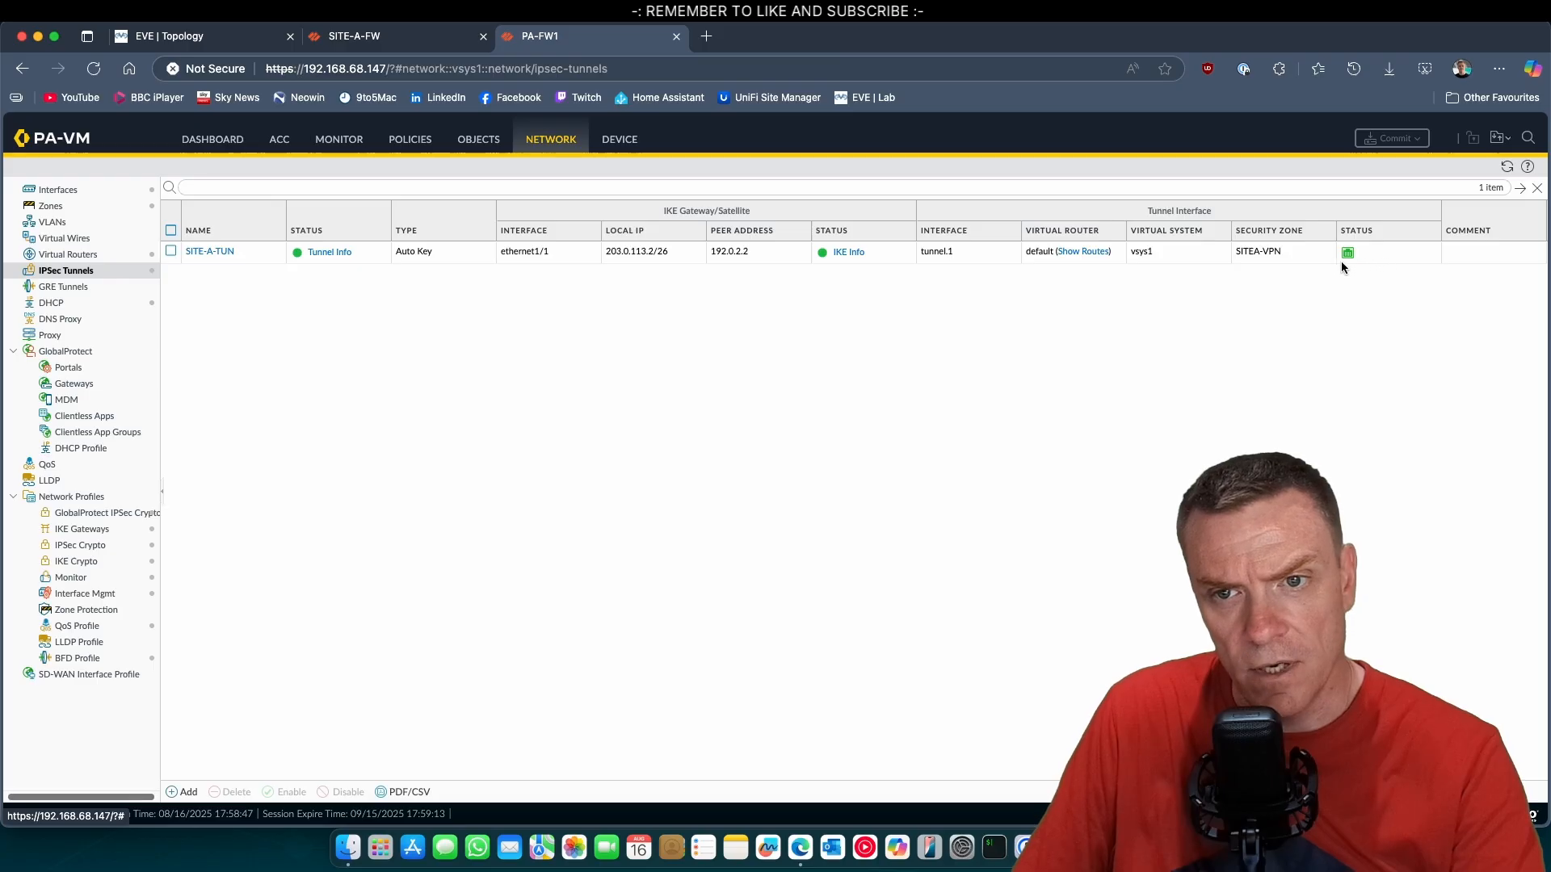
click(317, 256)
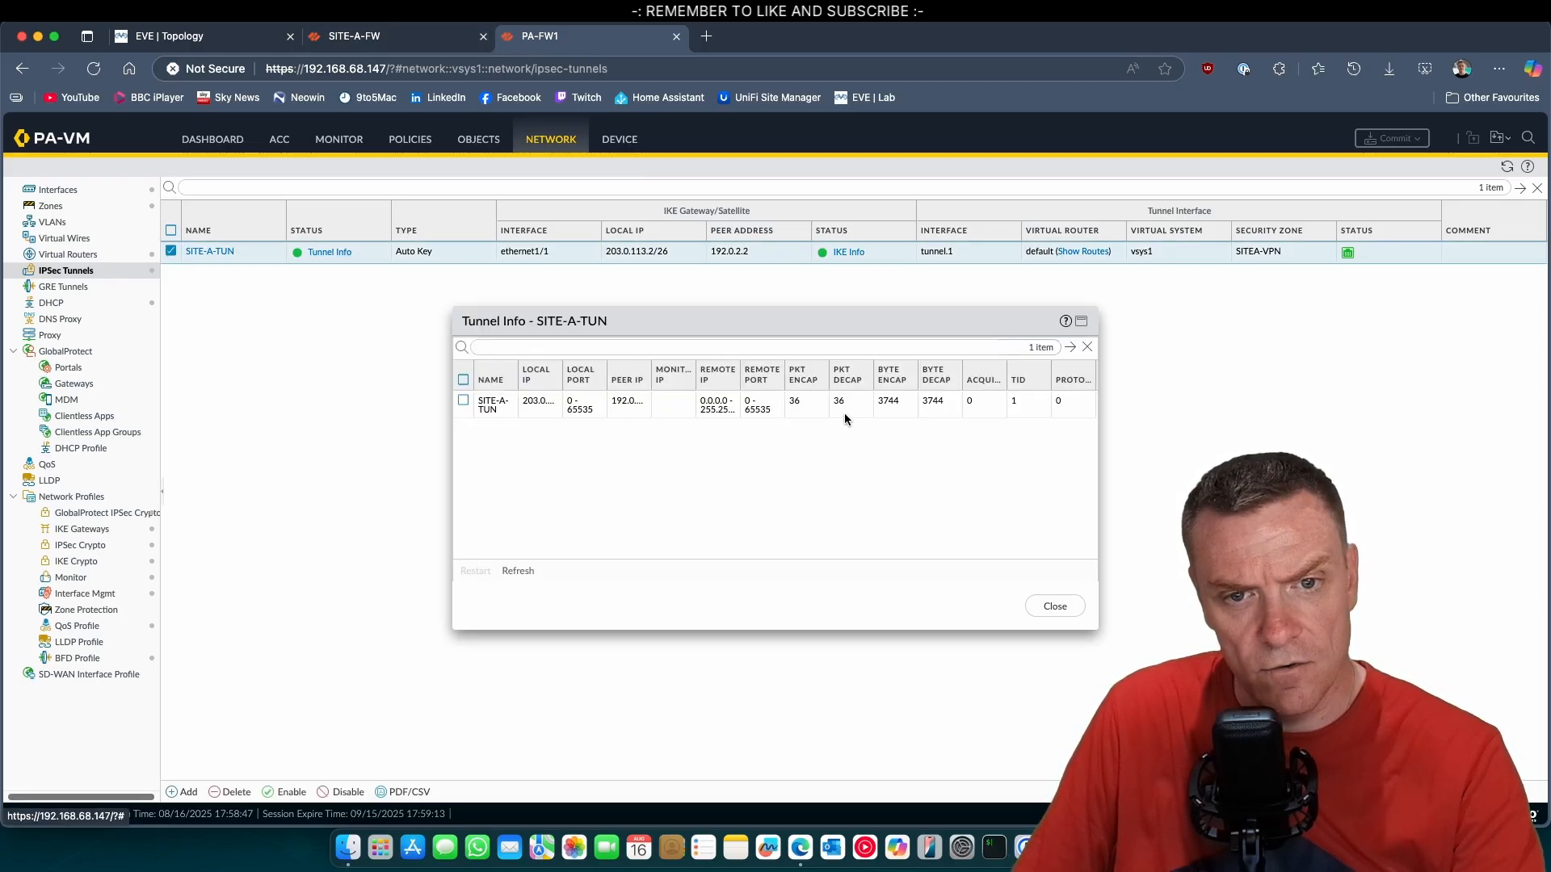
click(1055, 606)
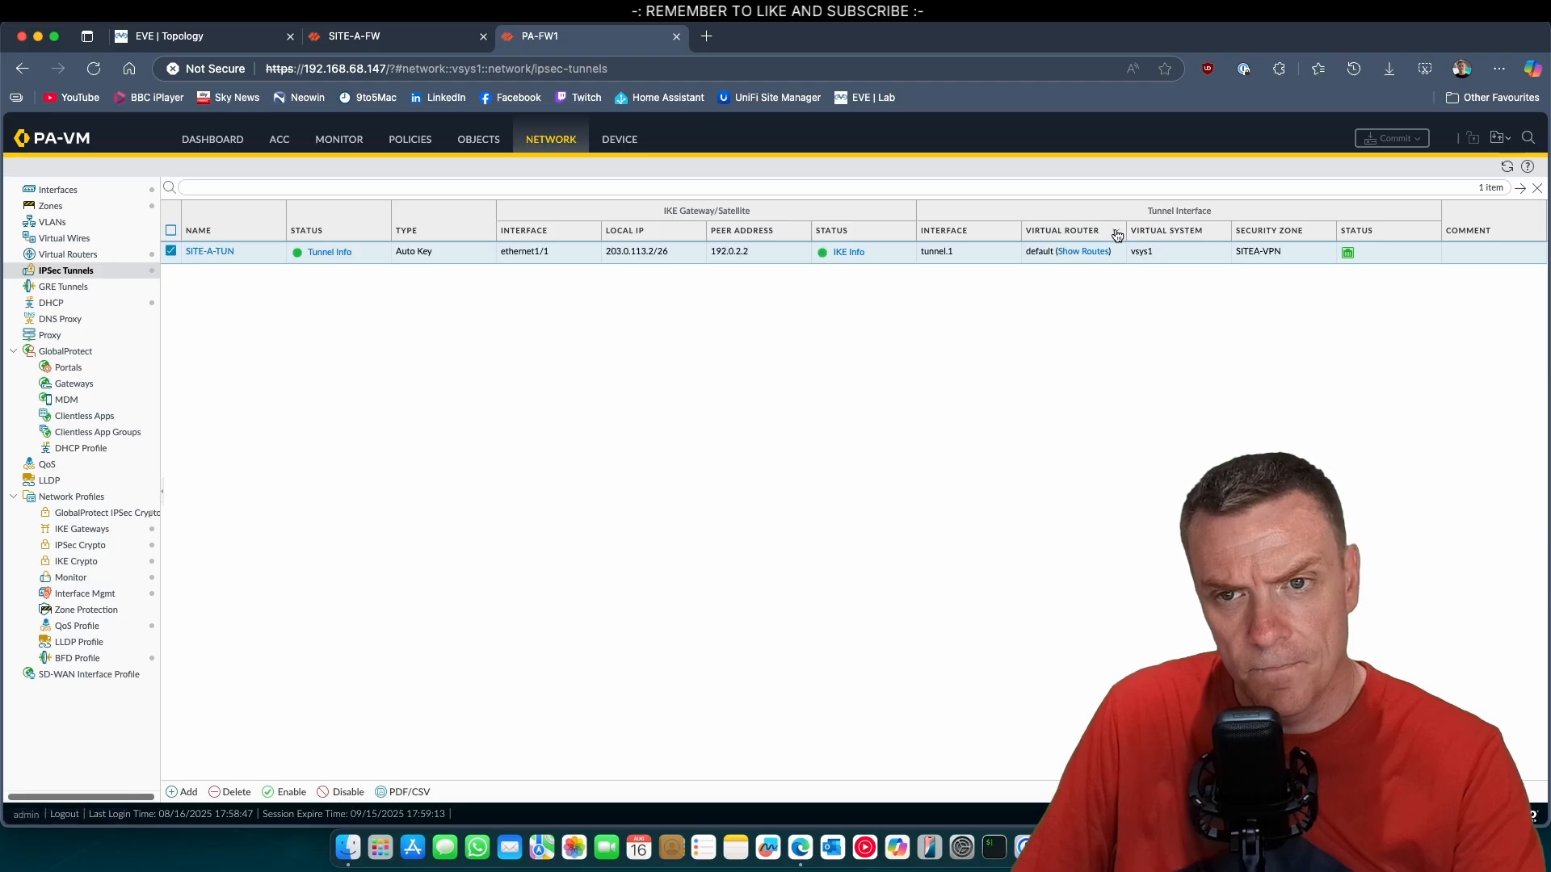
click(848, 252)
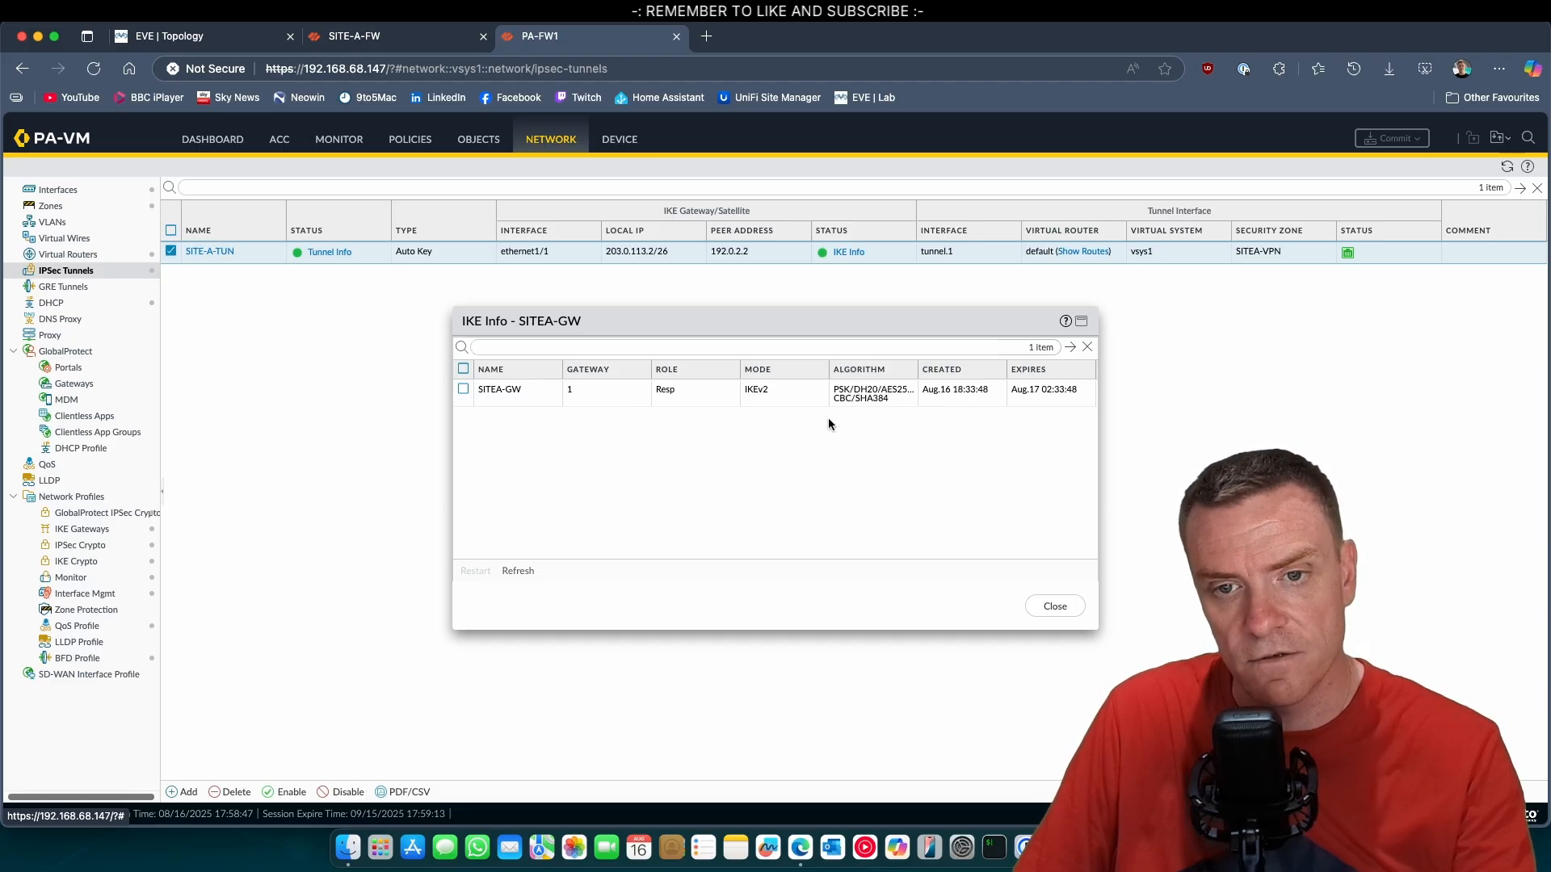
click(1049, 606)
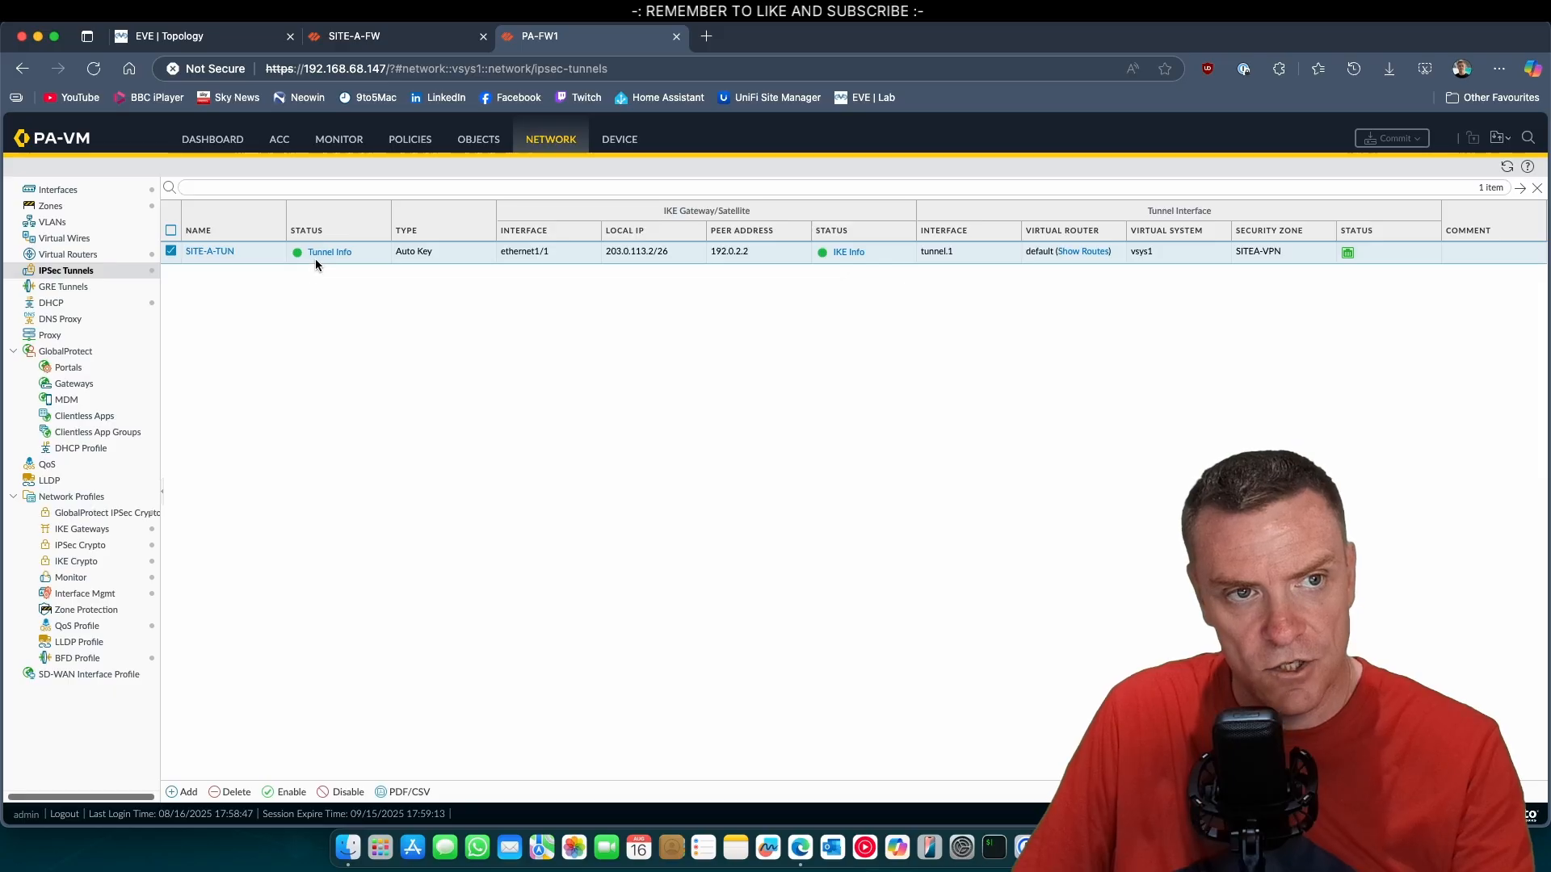
On the Site A firewall, permanently dismiss the vendor message and review the tunnel info and IKE info of HQ-TUN.
click(354, 35)
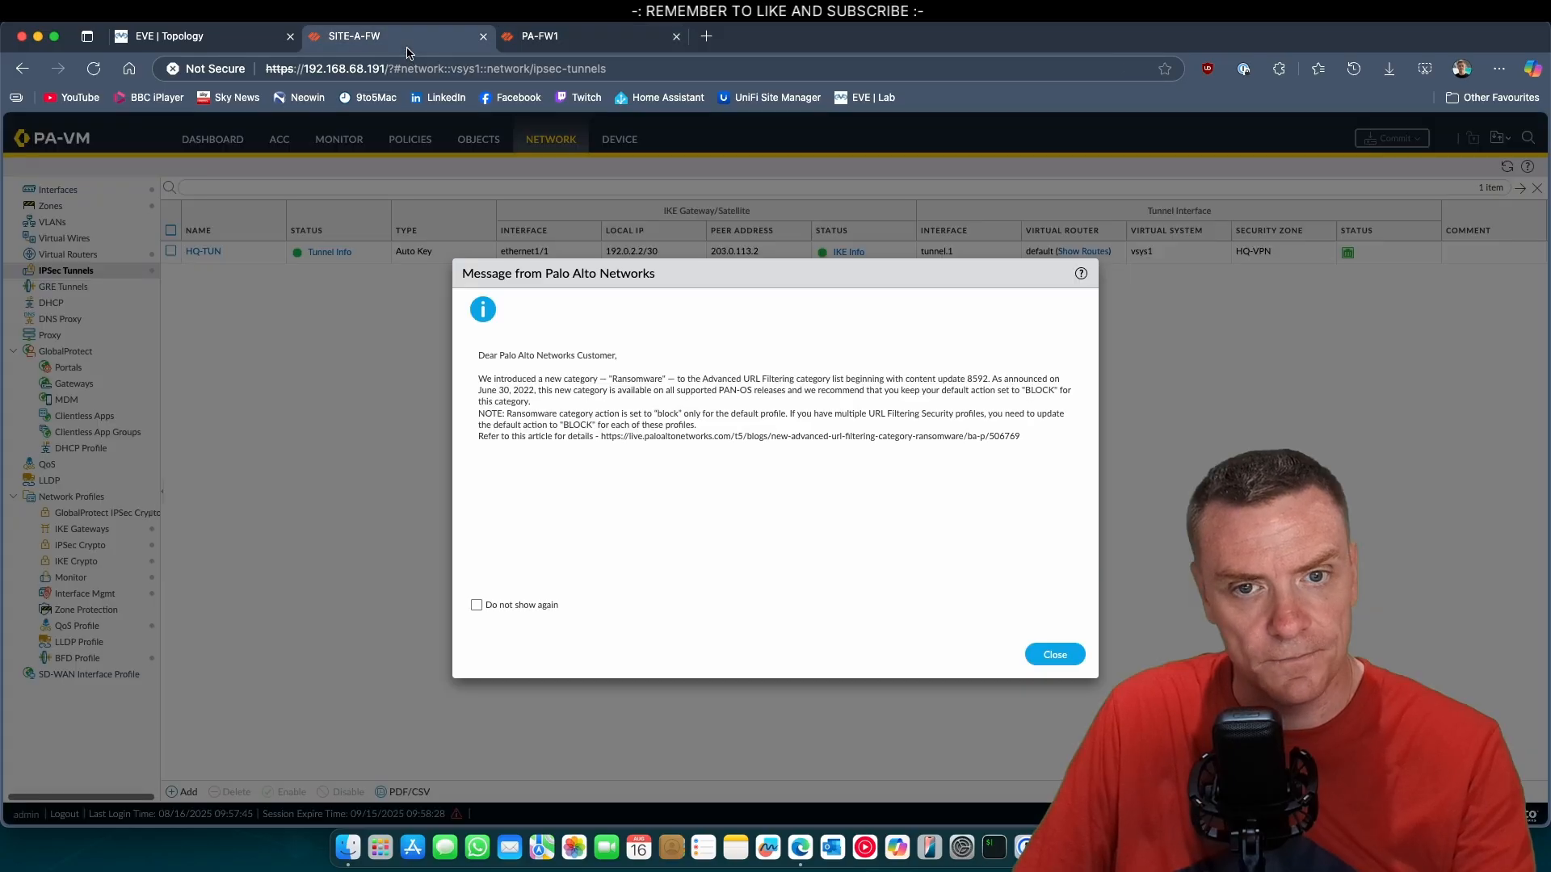
click(529, 604)
click(1049, 654)
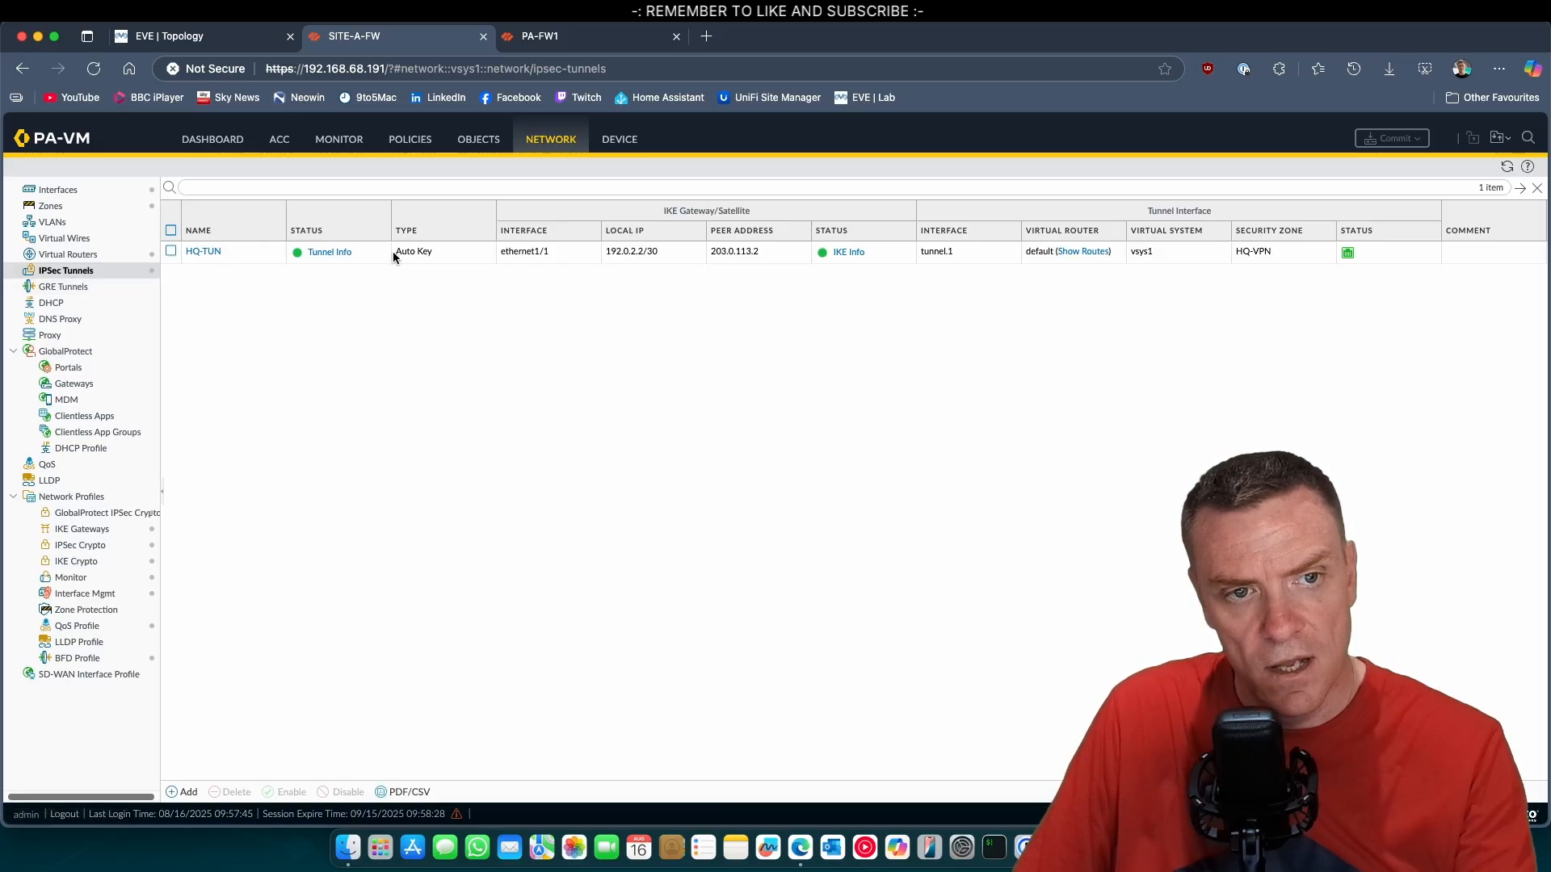
click(319, 253)
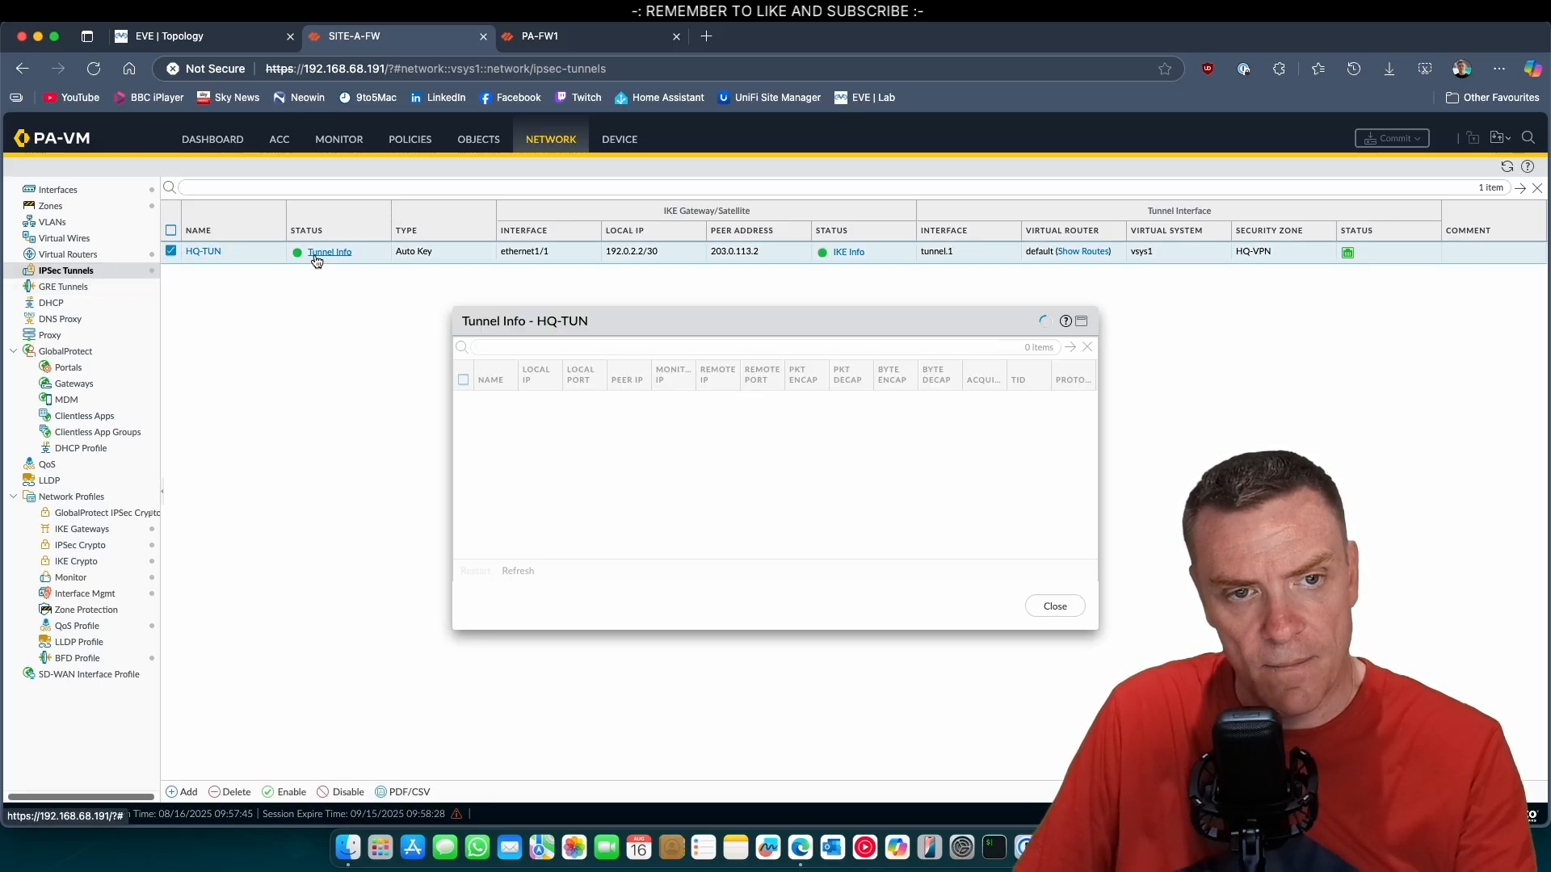
click(1055, 606)
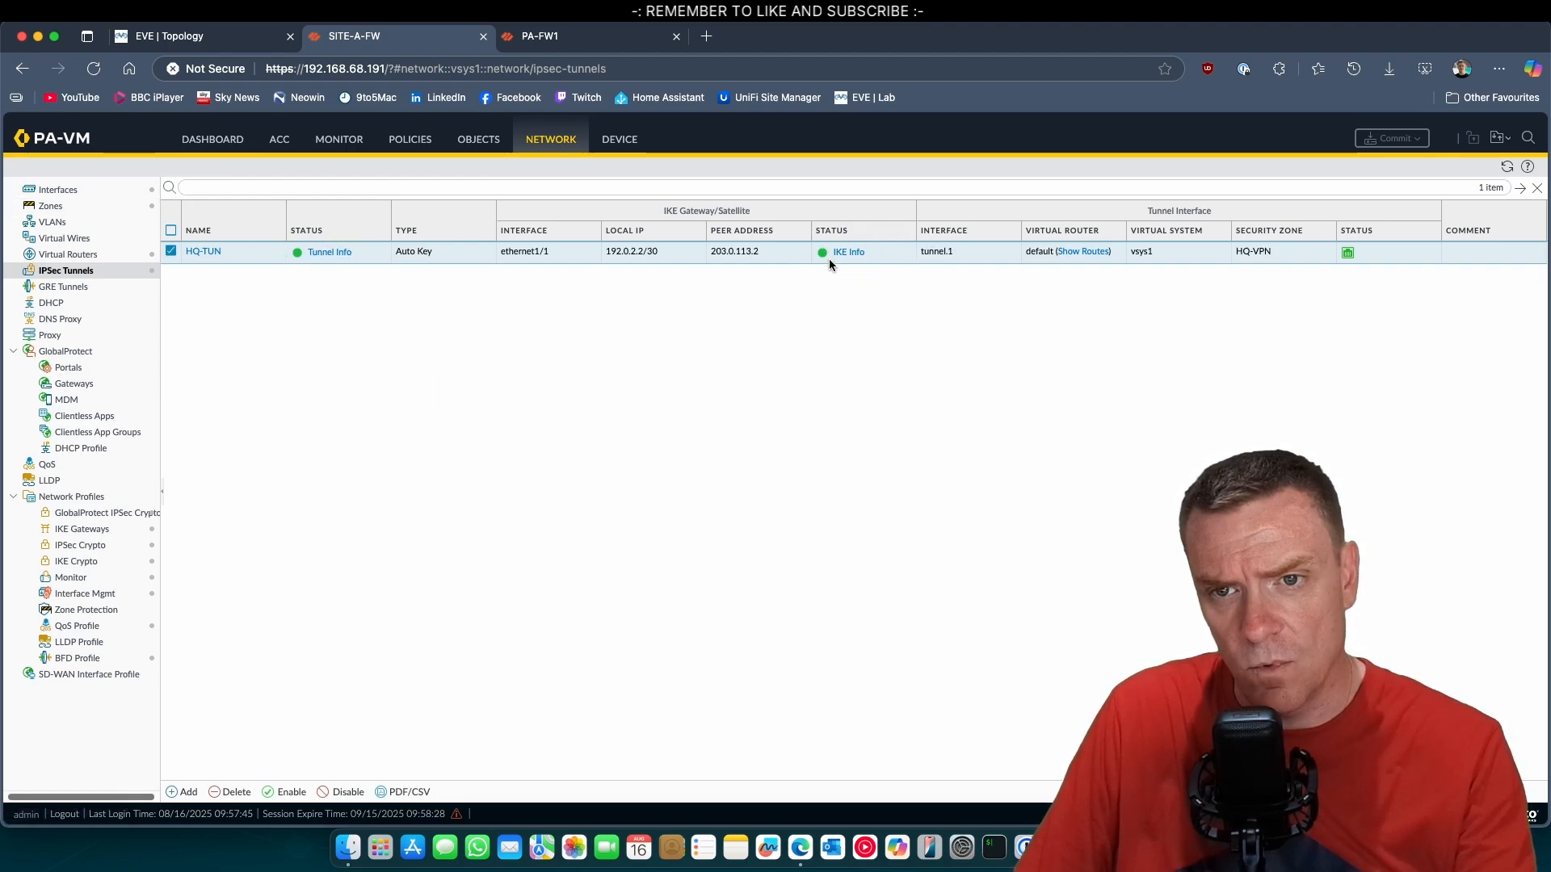
click(848, 252)
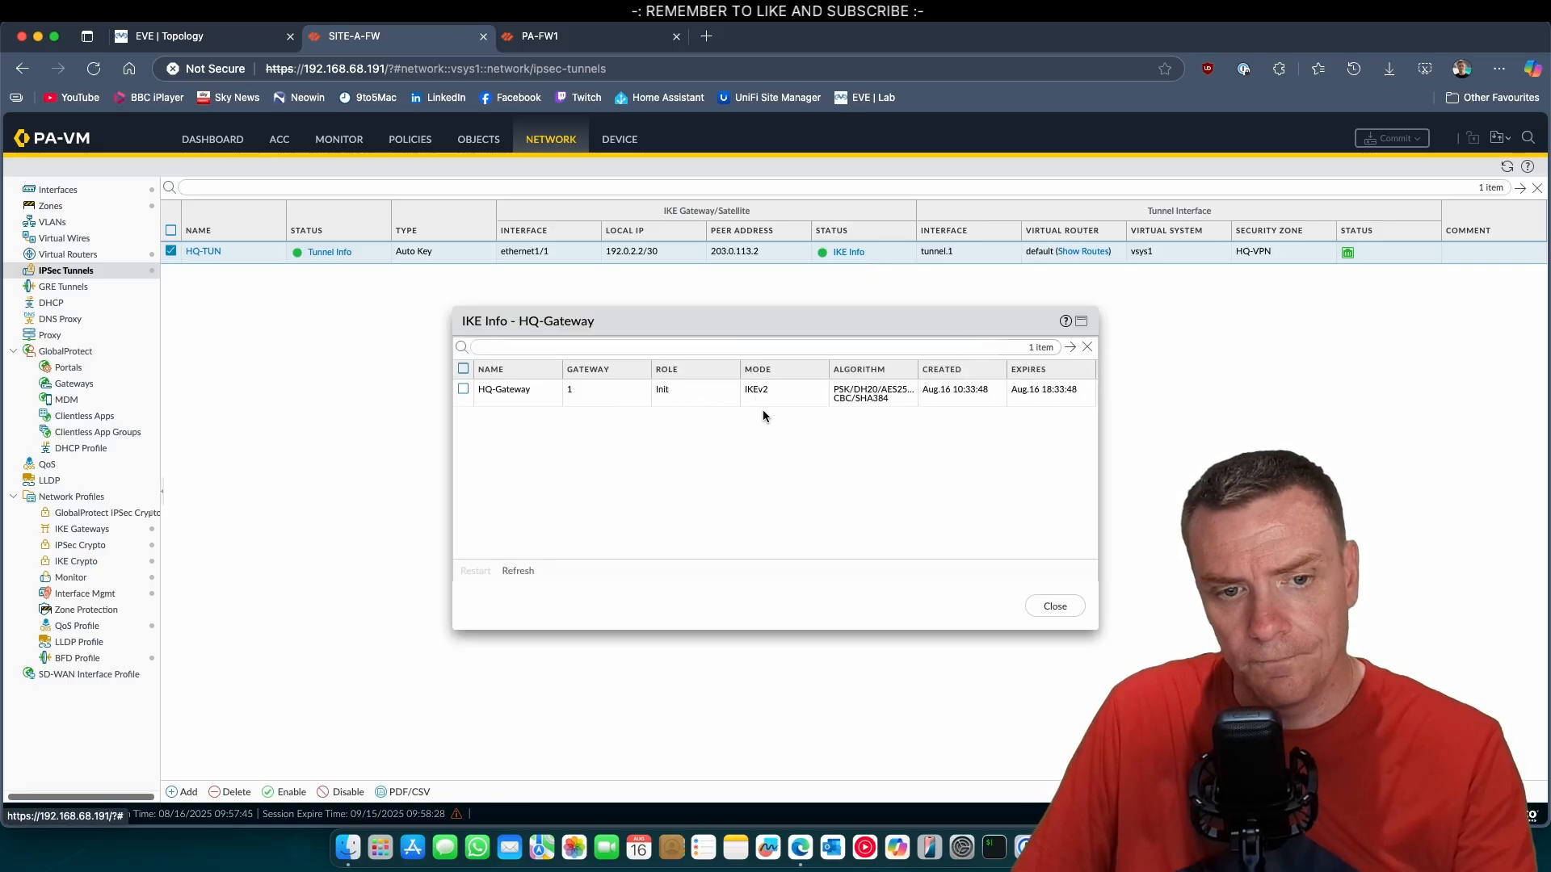
click(1056, 605)
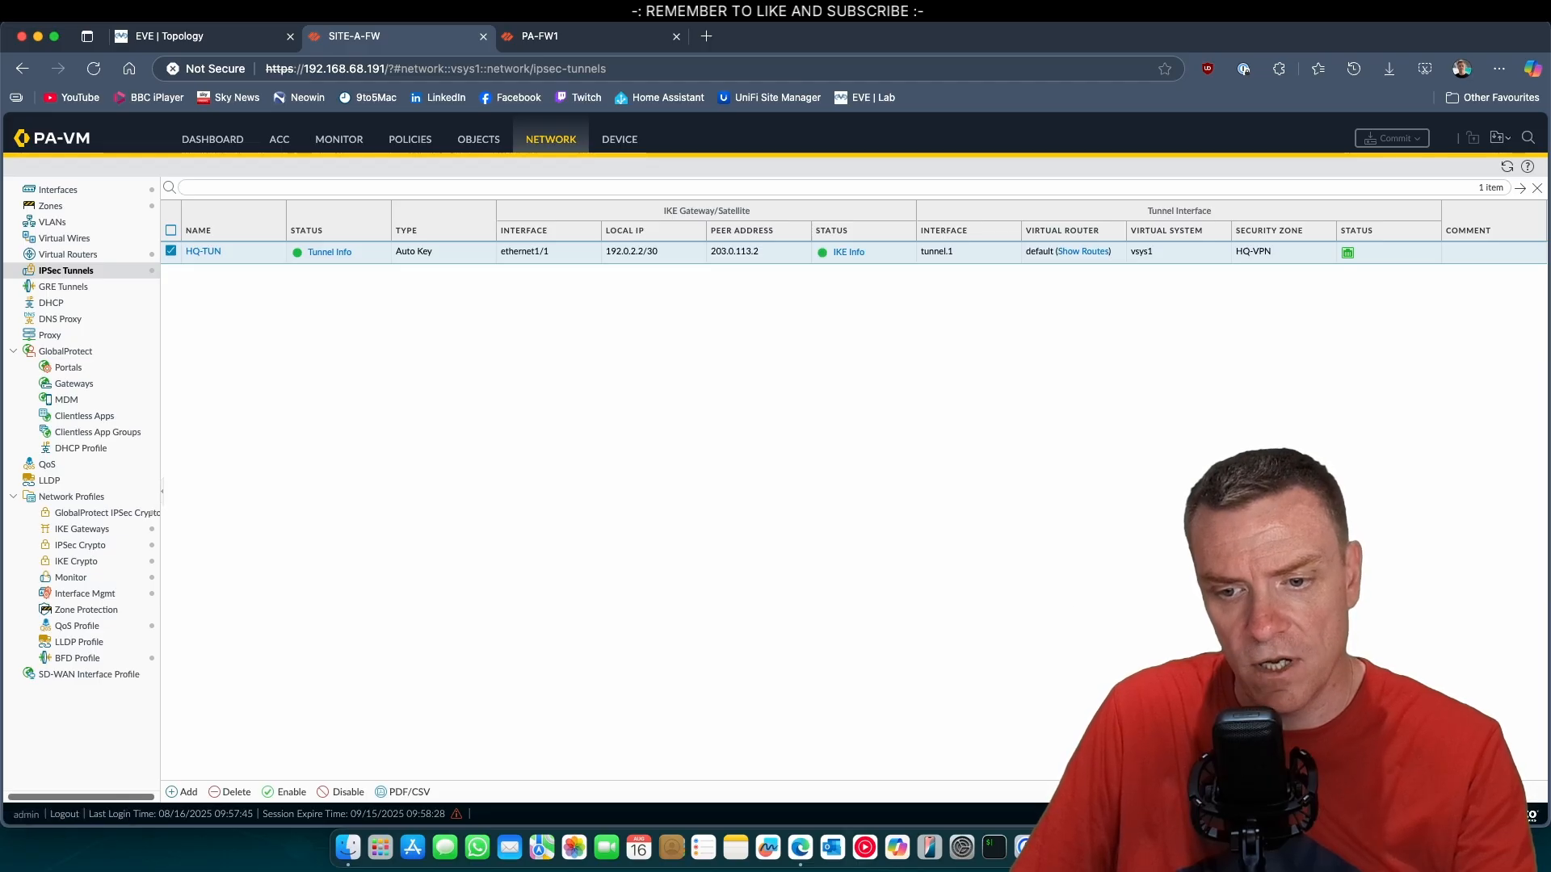
Compare the running ping in the SA-S1 console with the EVE topology, and minimize the Desktop1 console.
click(1090, 847)
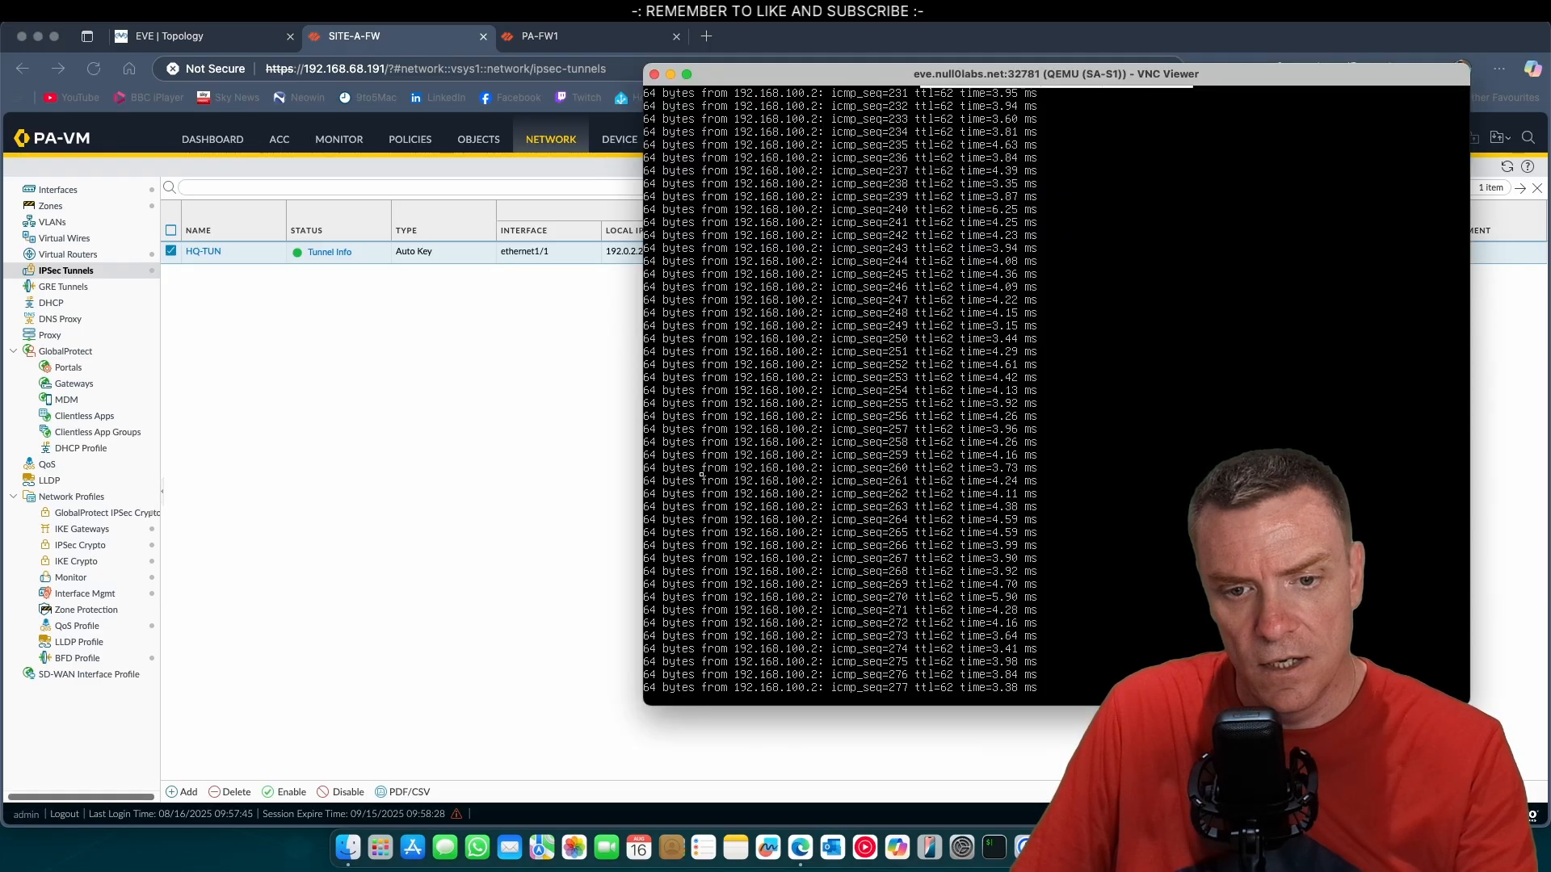
click(171, 36)
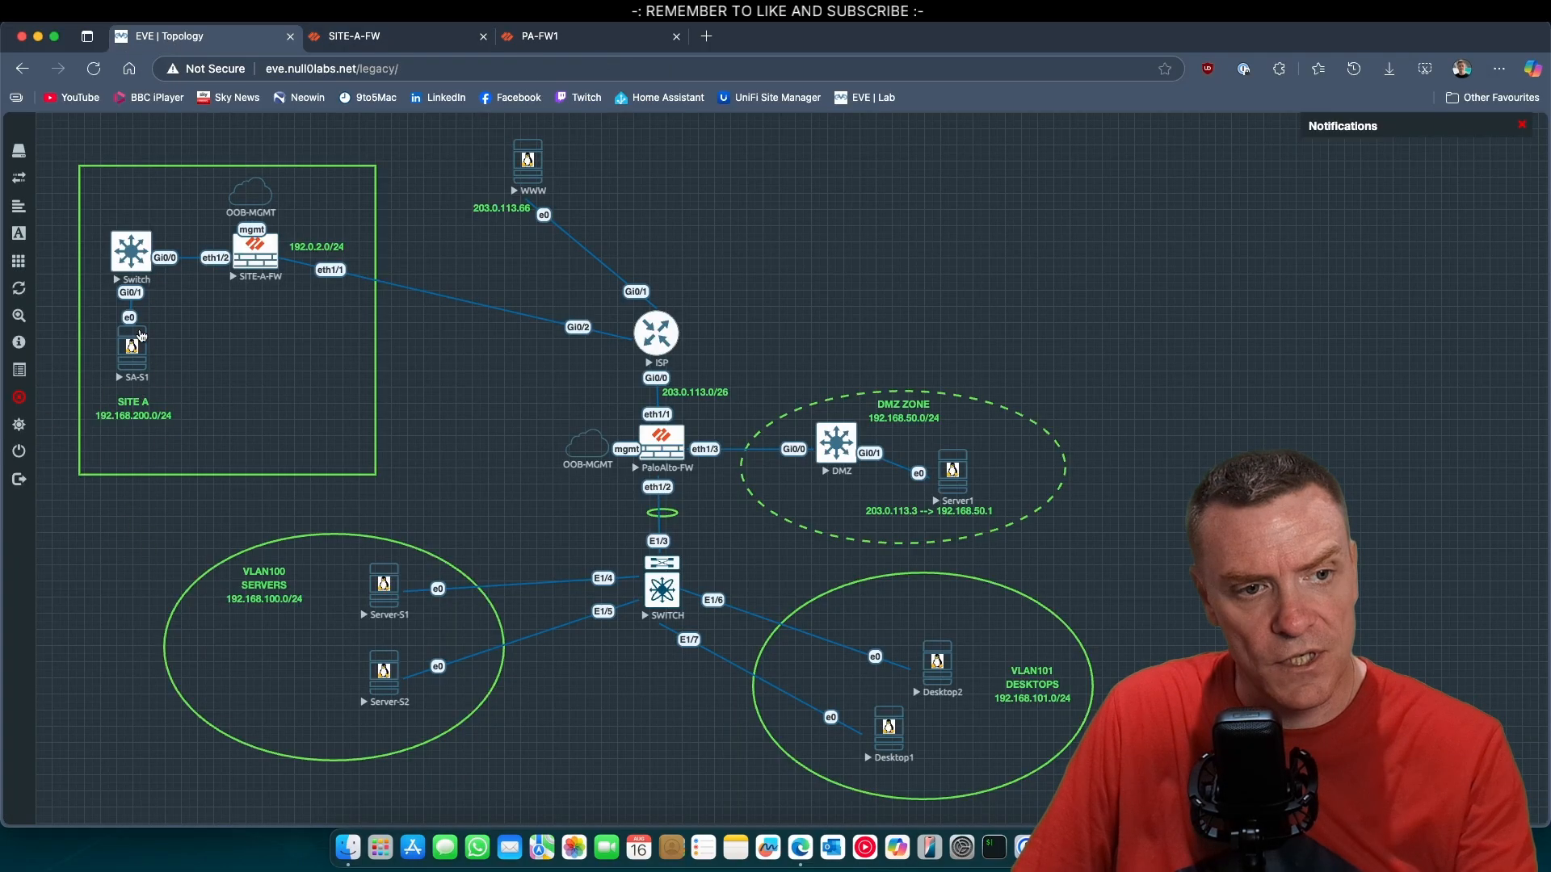
click(1123, 848)
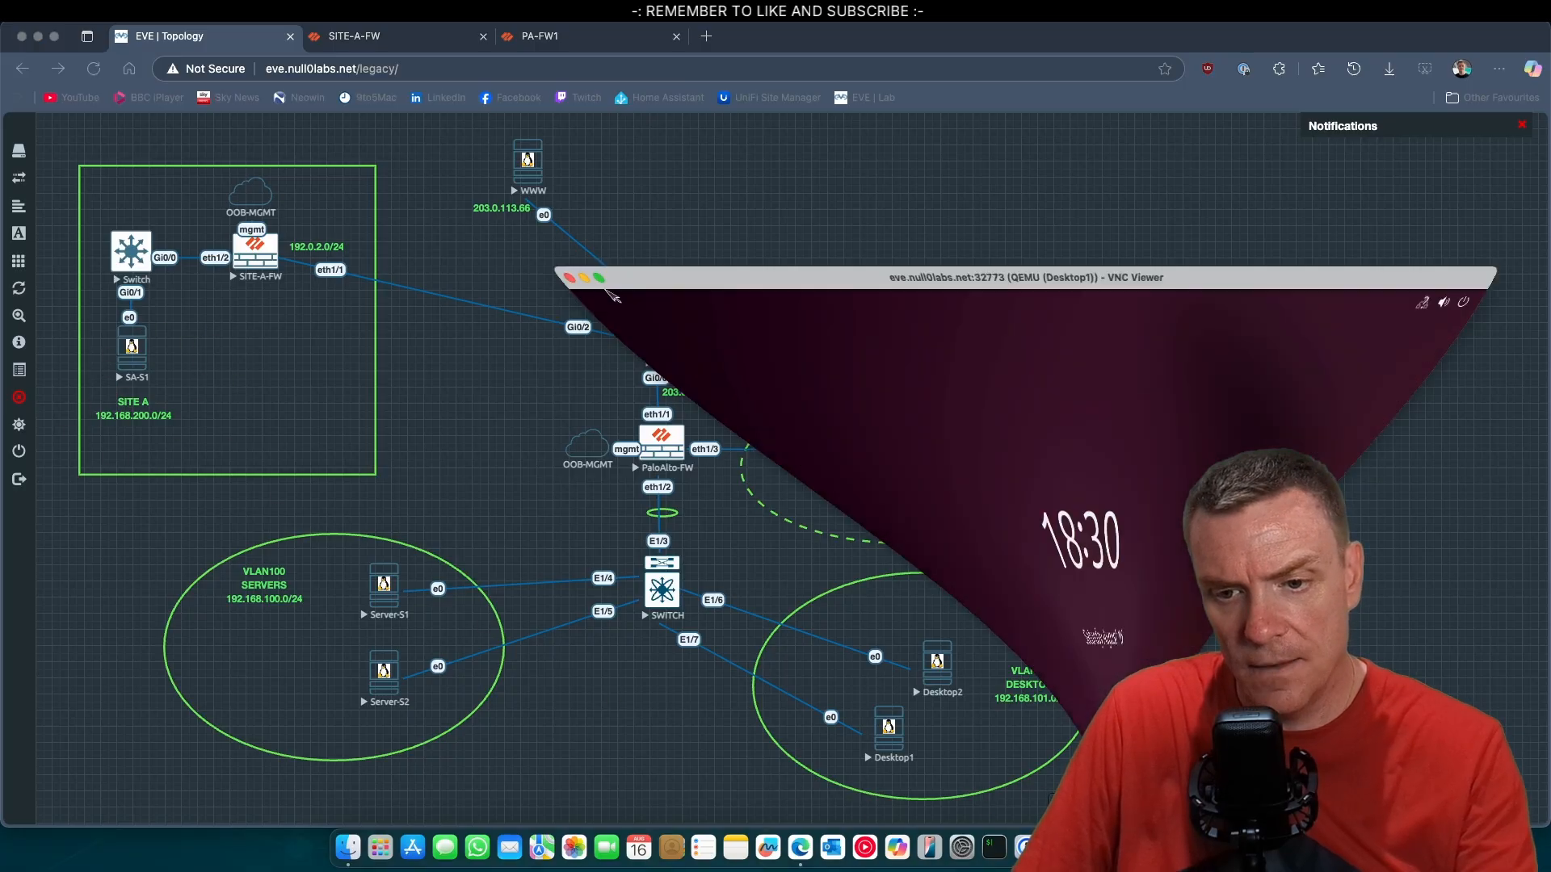
click(1091, 847)
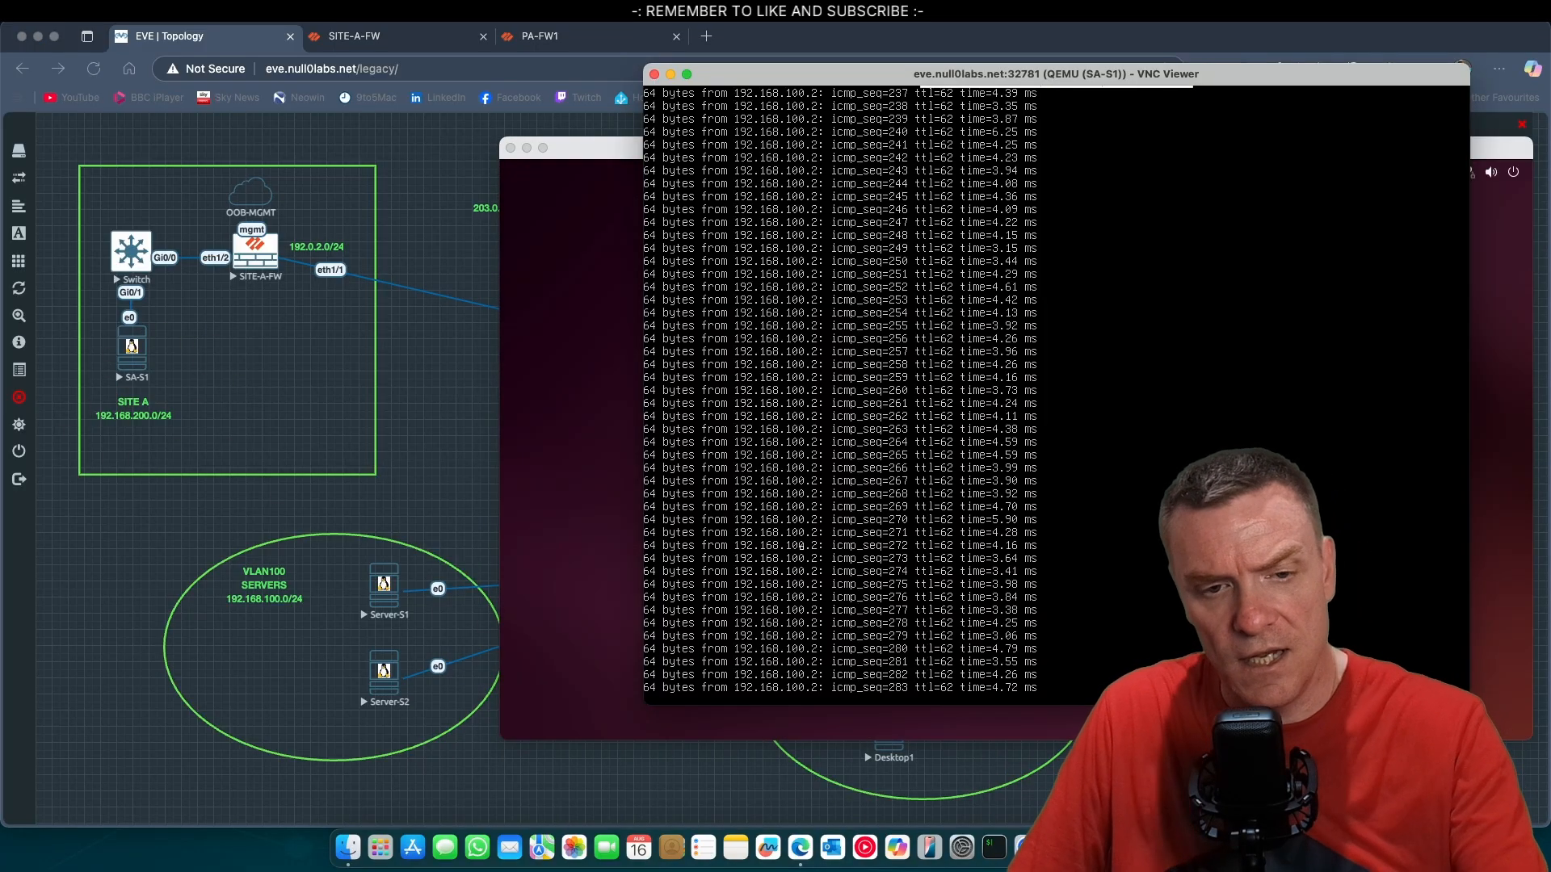
click(527, 149)
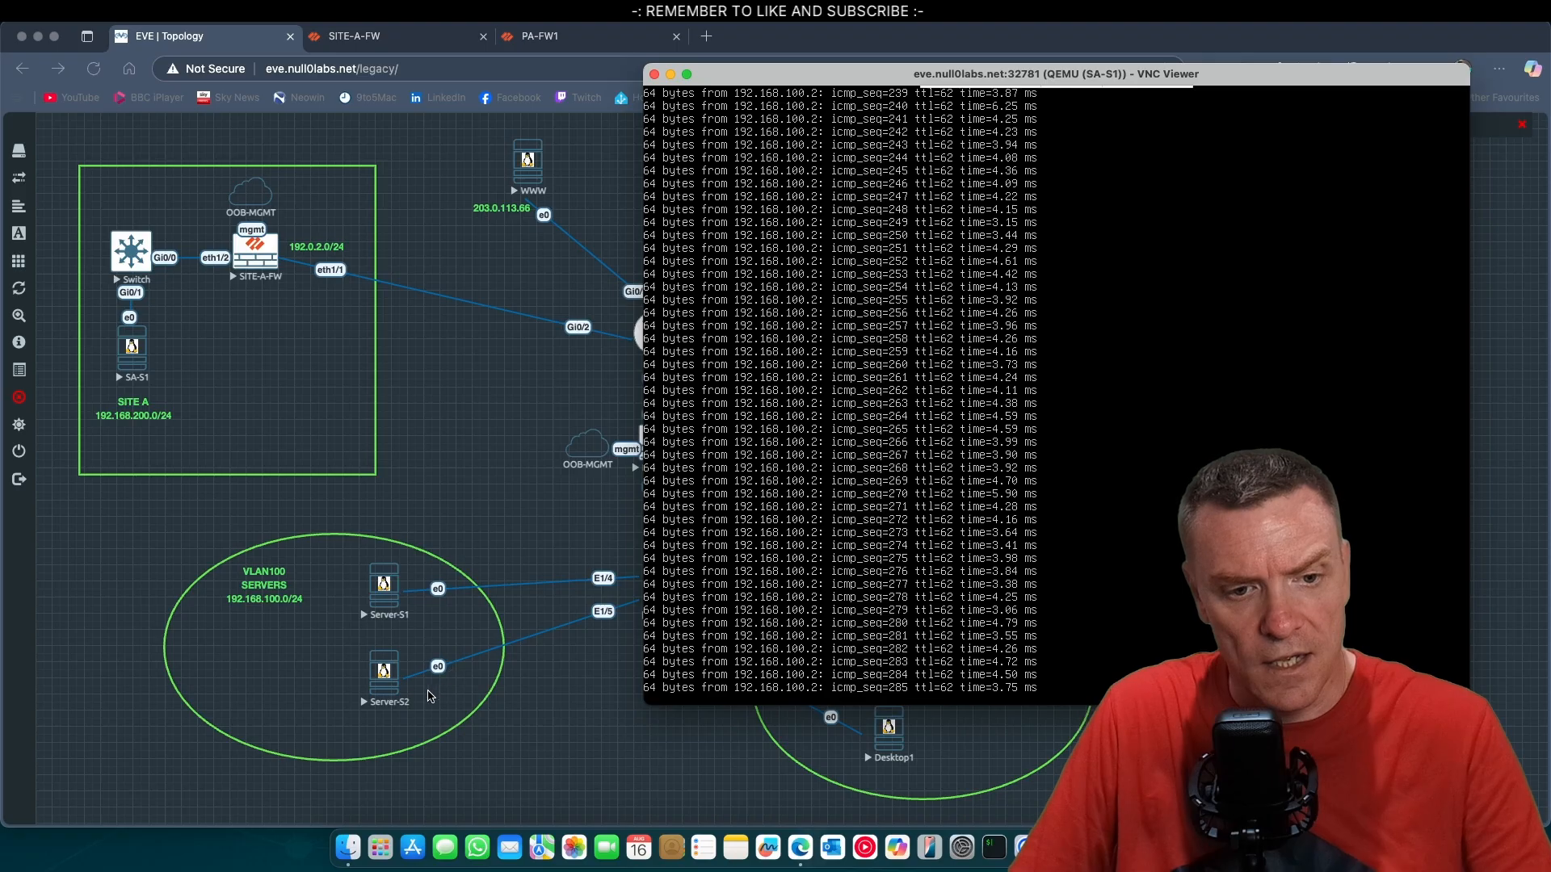
key(ctrl+c)
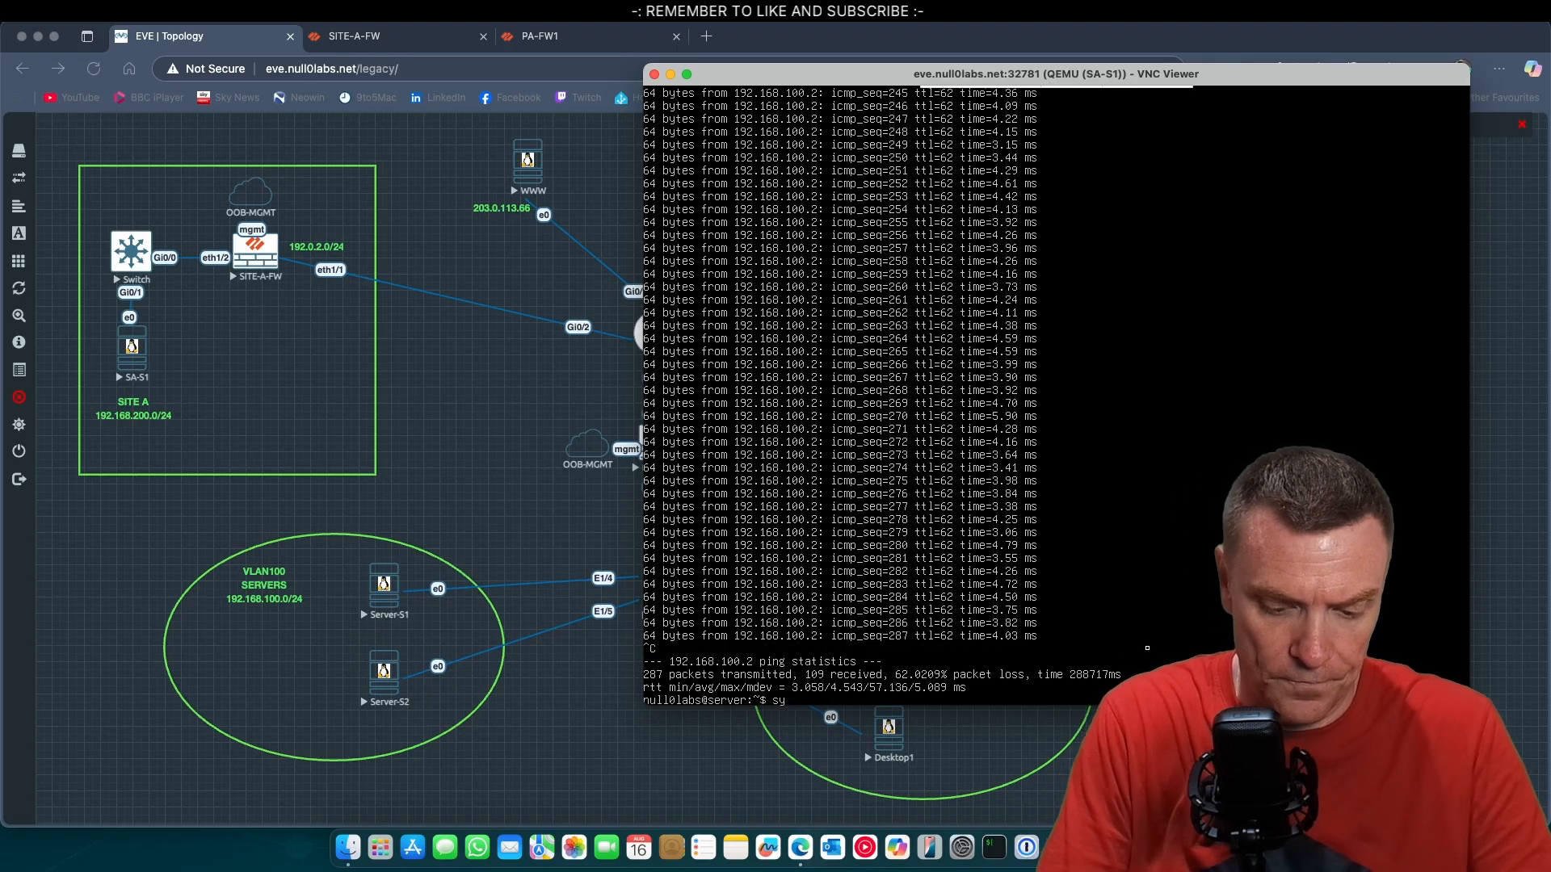
text(start)
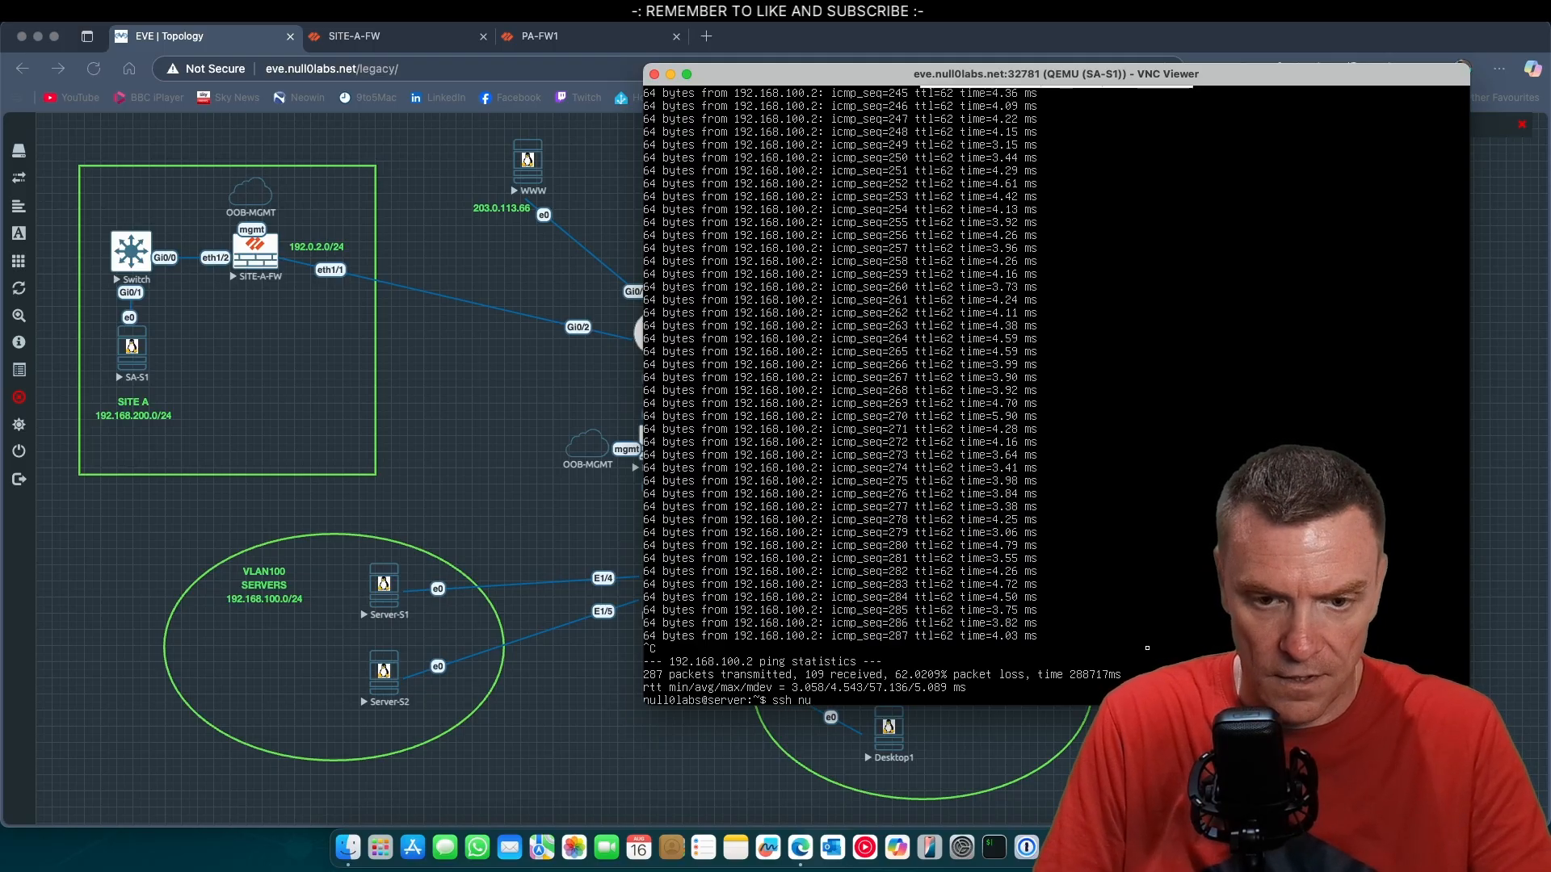
text(ll0labs)
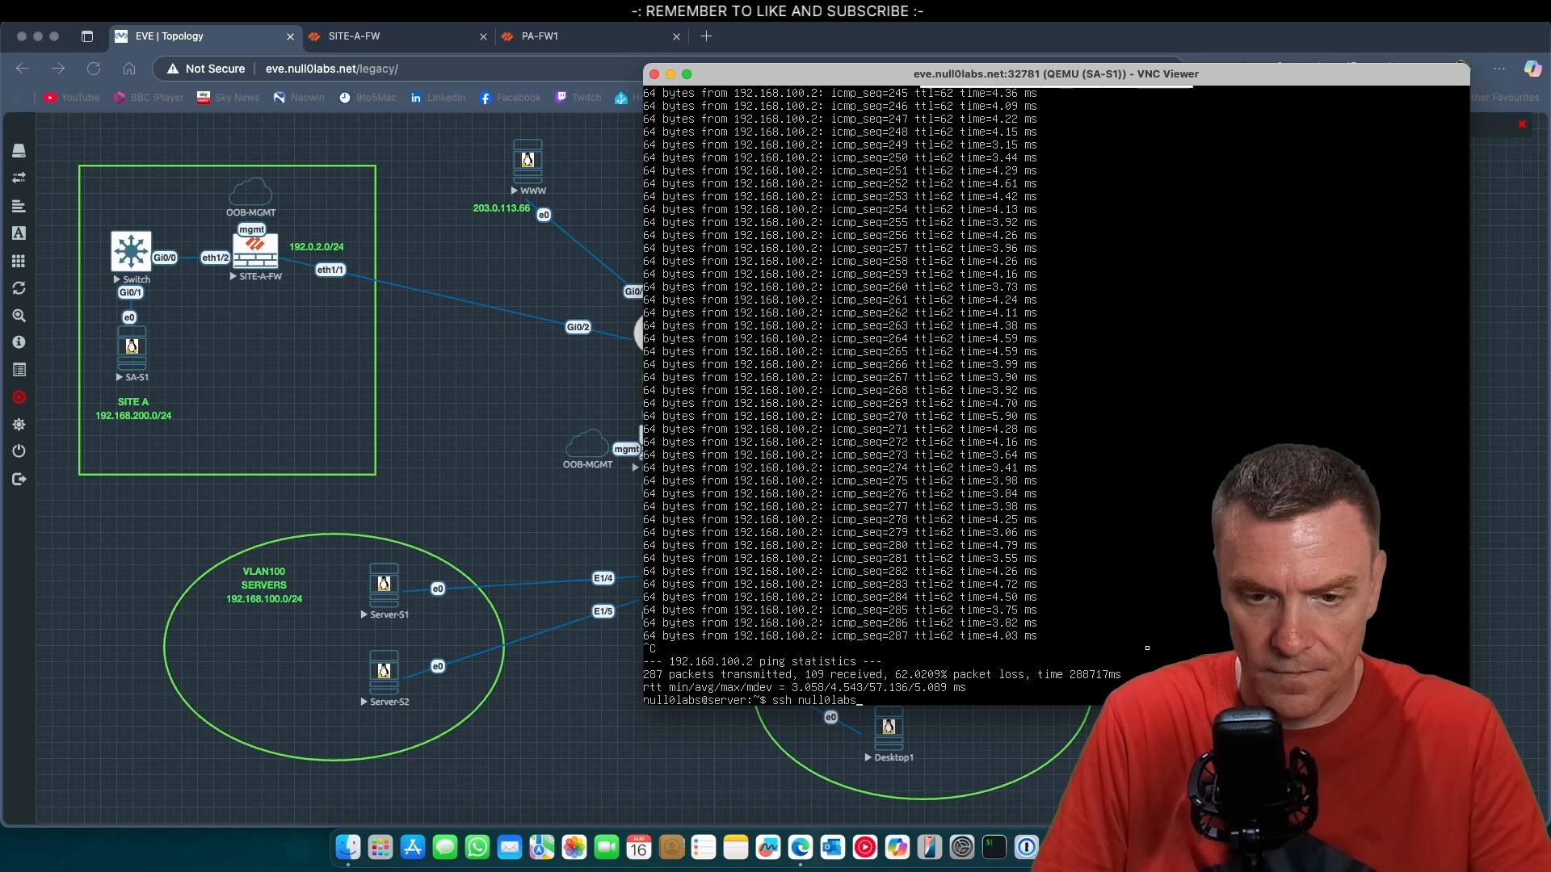
text(@192.168.100.2)
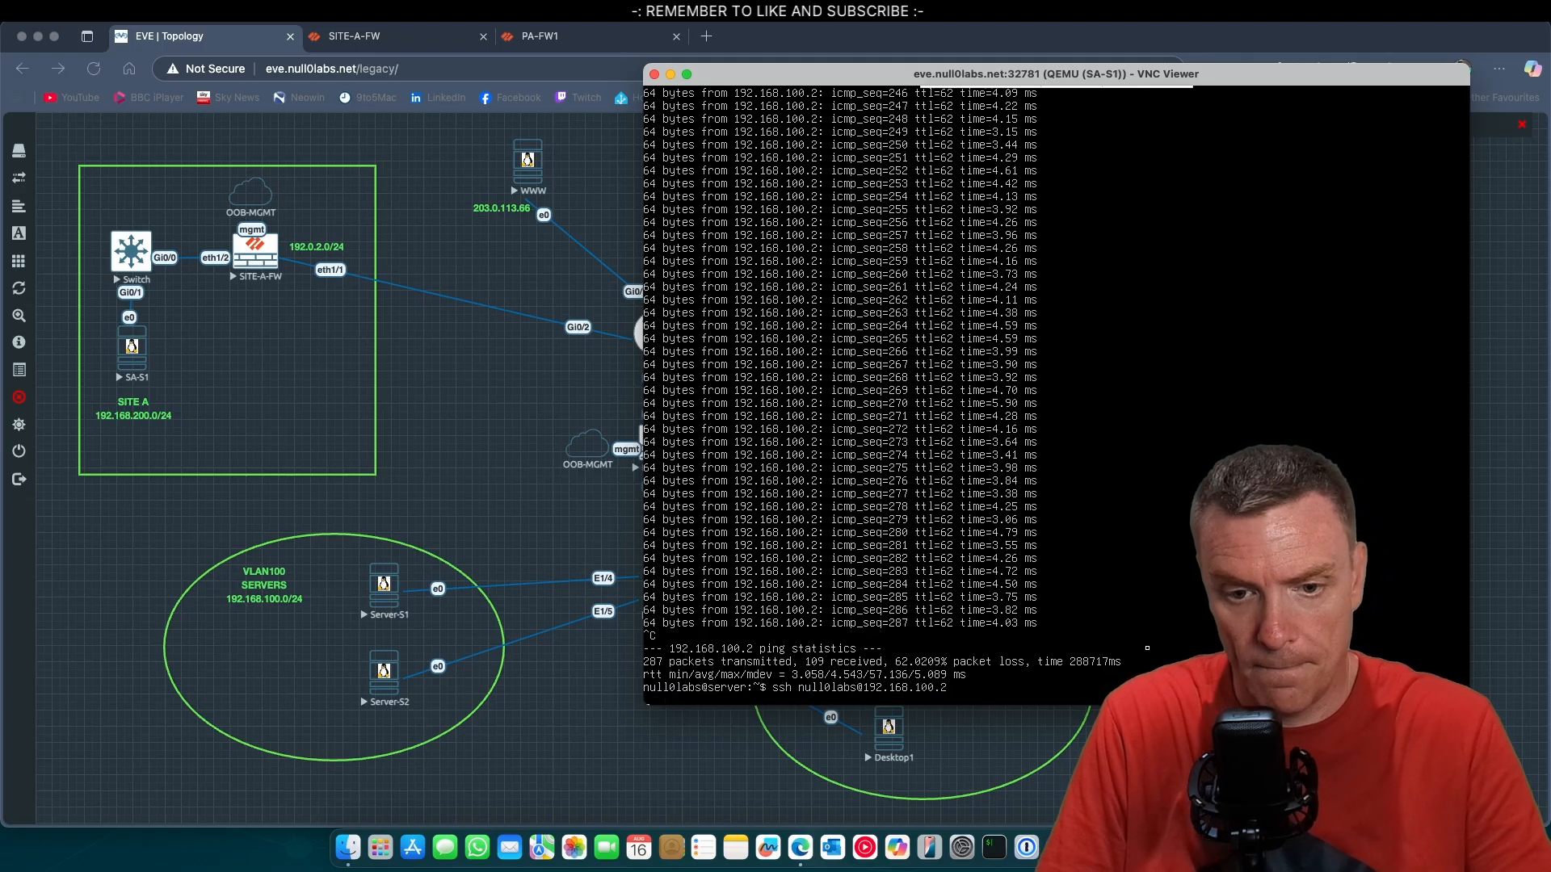
key(Return)
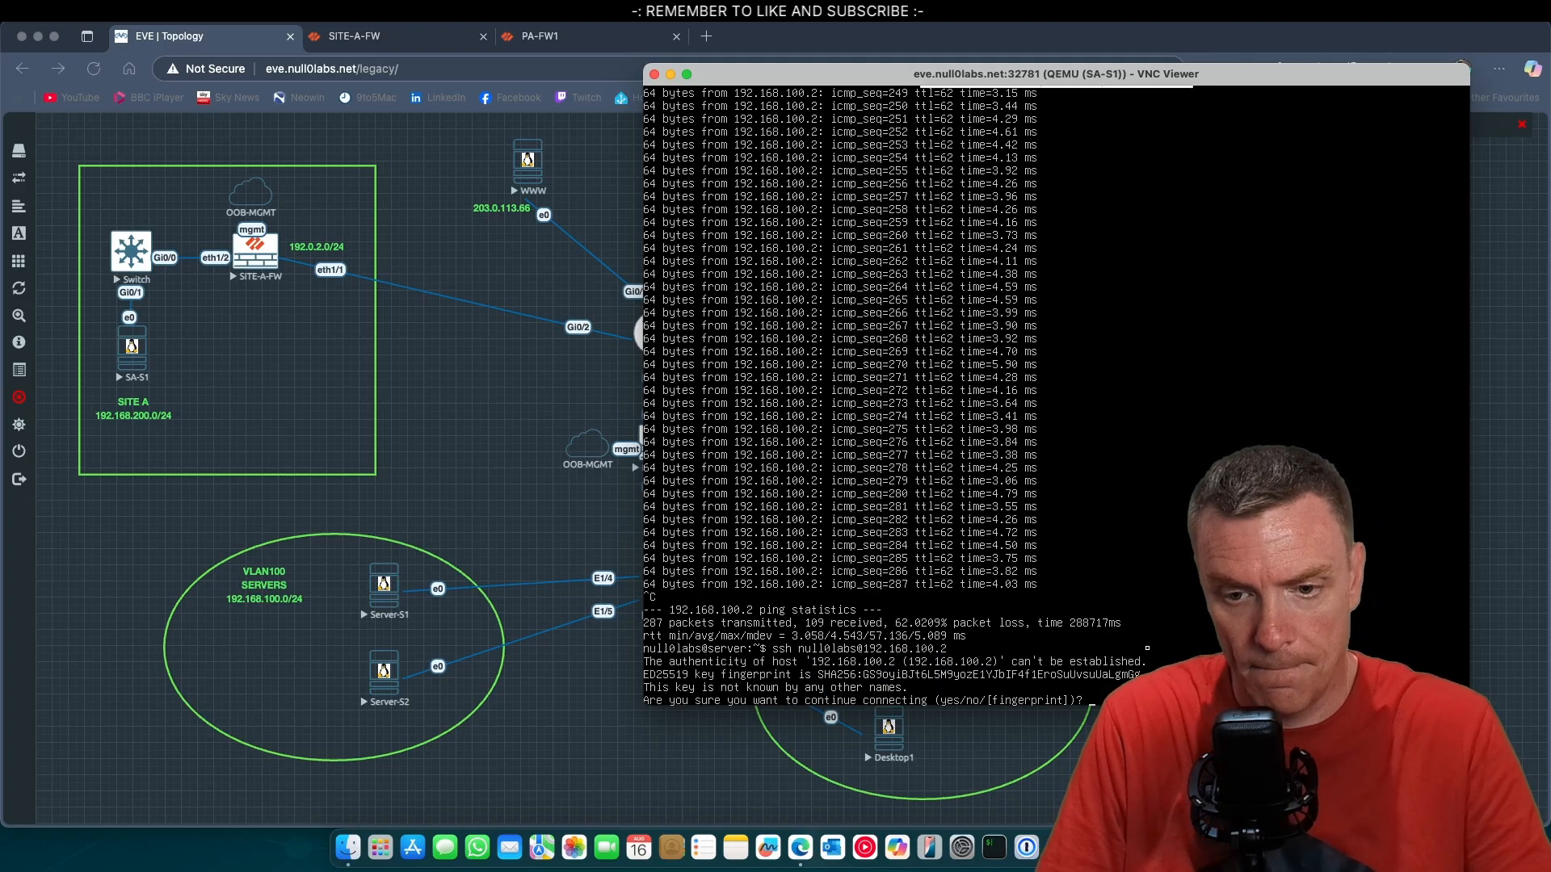
Accept the host key of 192.168.100.2 and enter the account password to complete the SSH login.
text(yes)
key(Return)
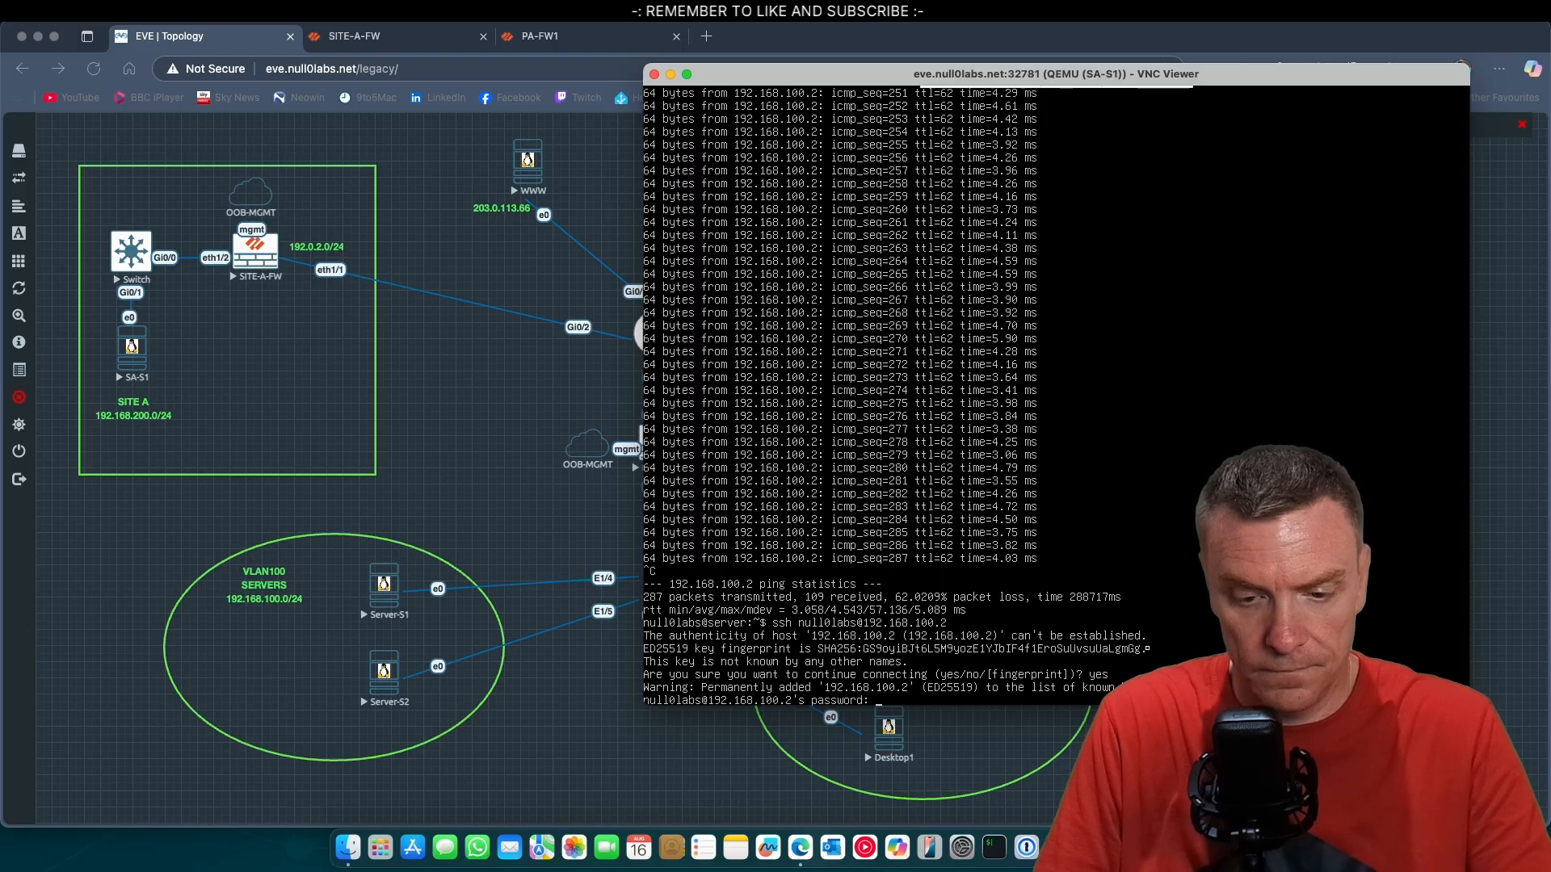
key(Return)
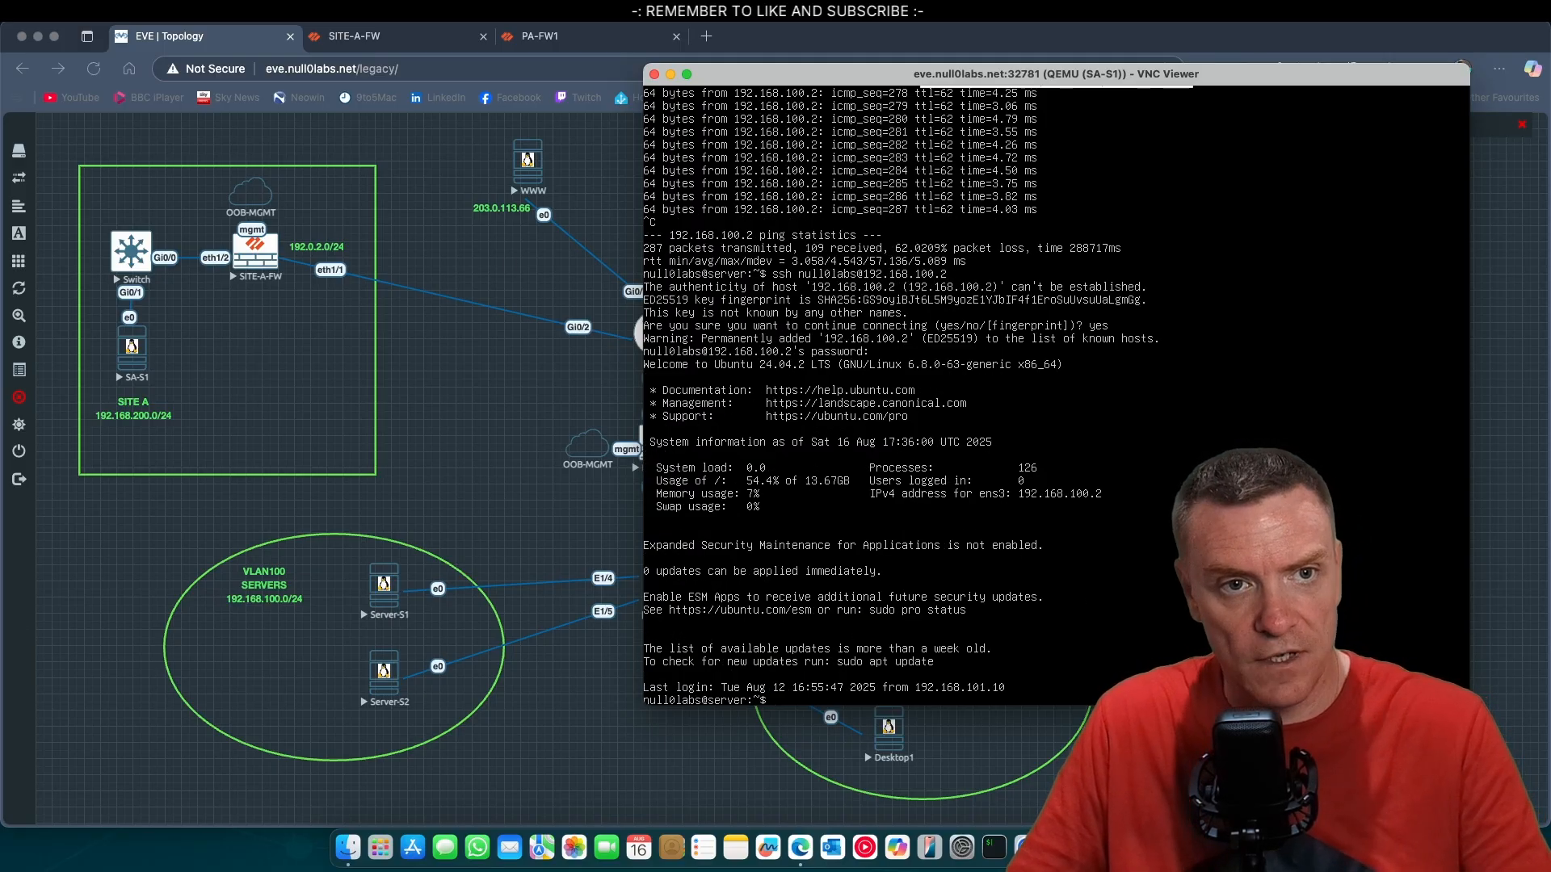
On the Site A firewall, show the traffic log entries for the SITEA-TO-HQ security rule.
click(366, 37)
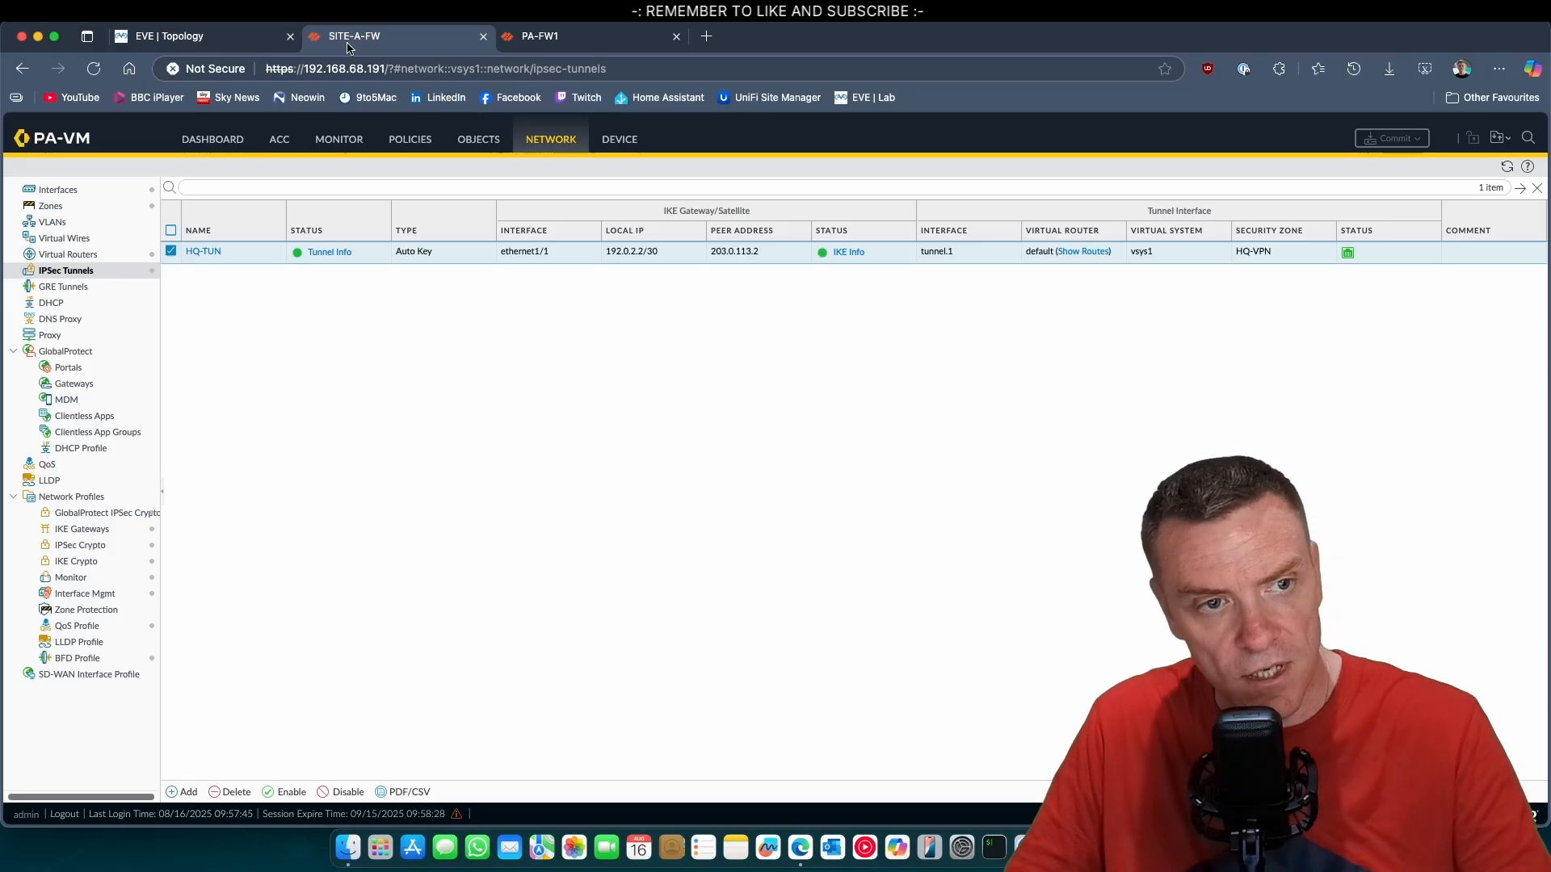
click(361, 147)
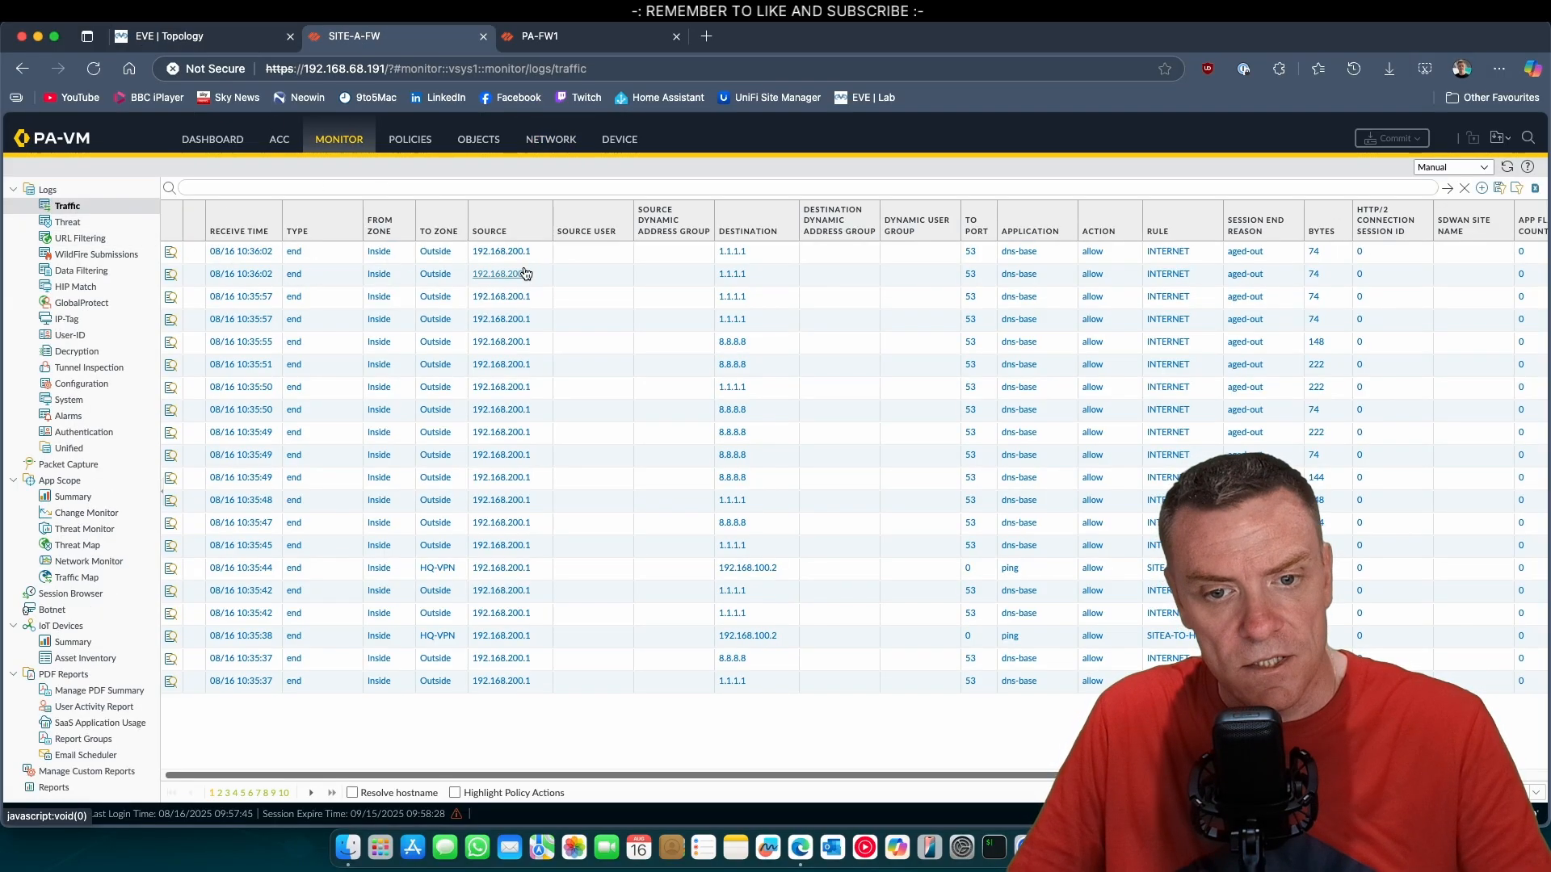
click(423, 143)
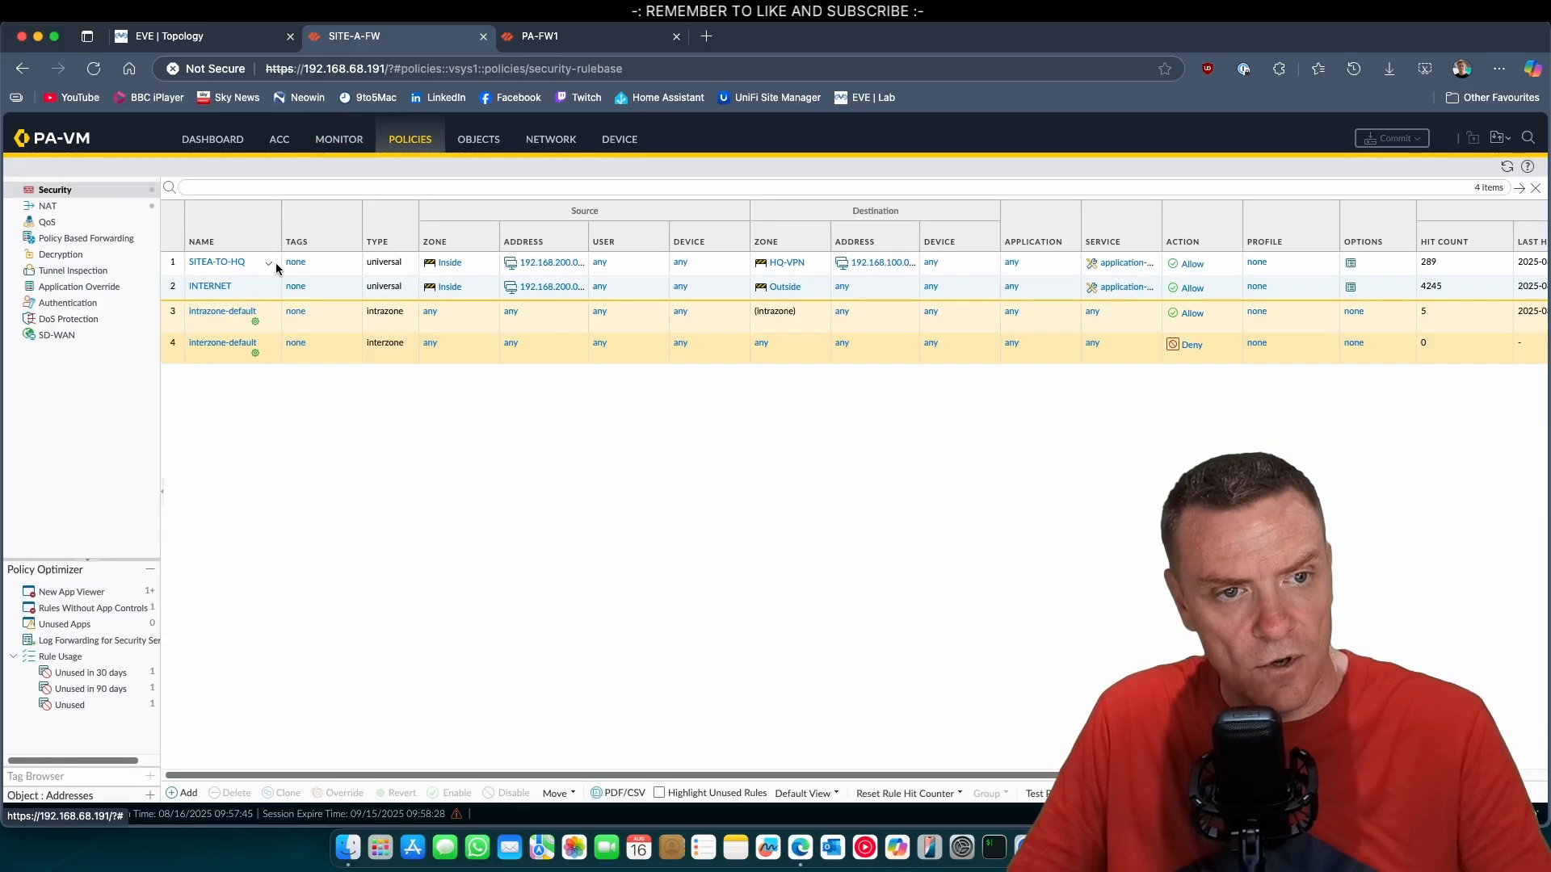
click(270, 265)
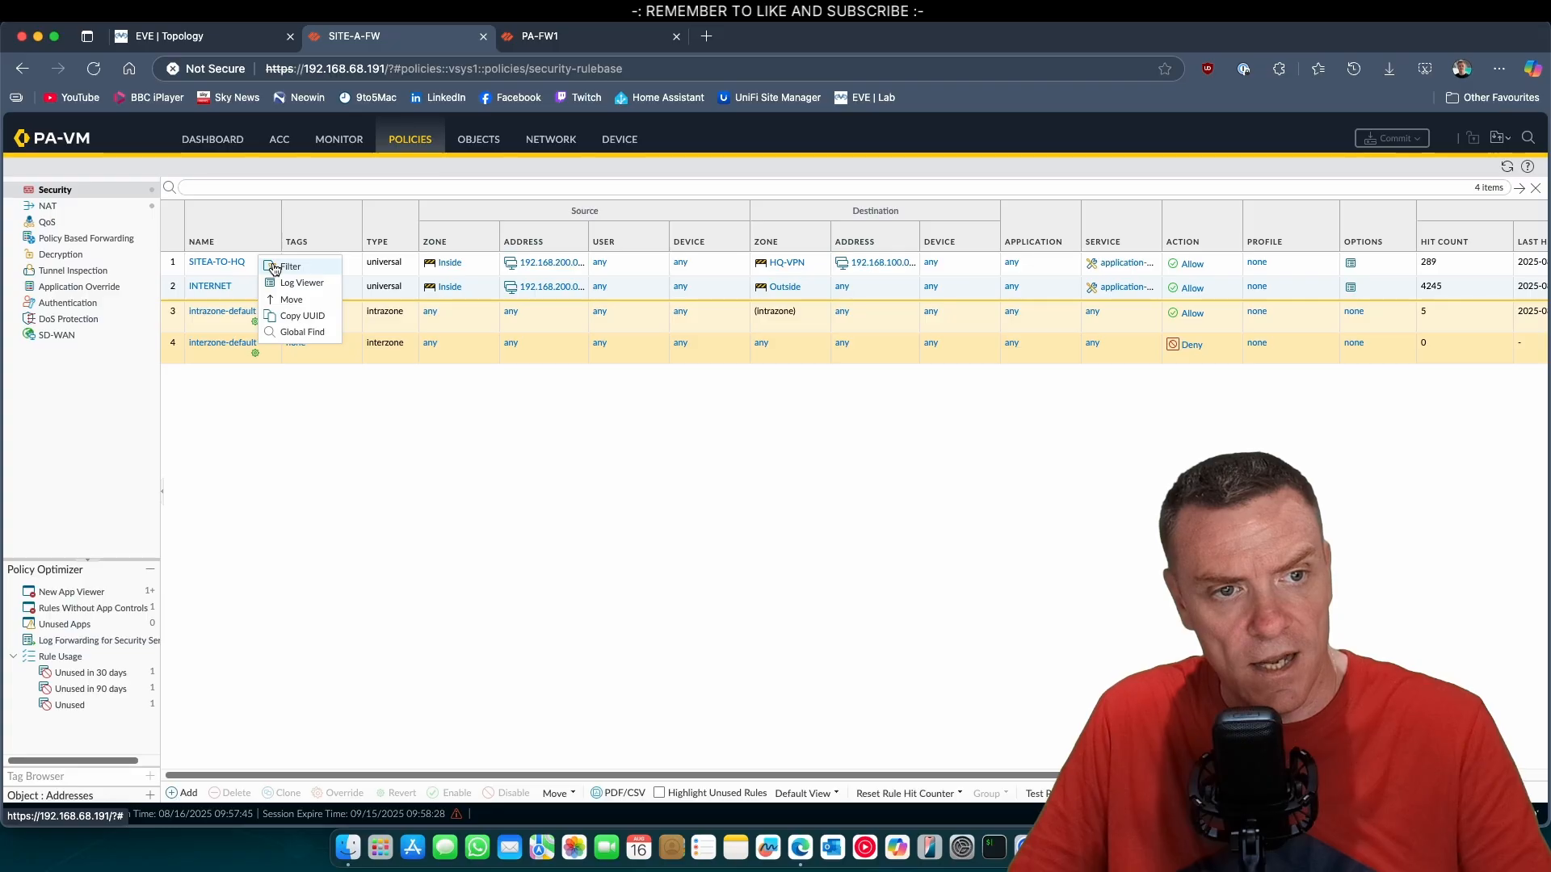
click(303, 283)
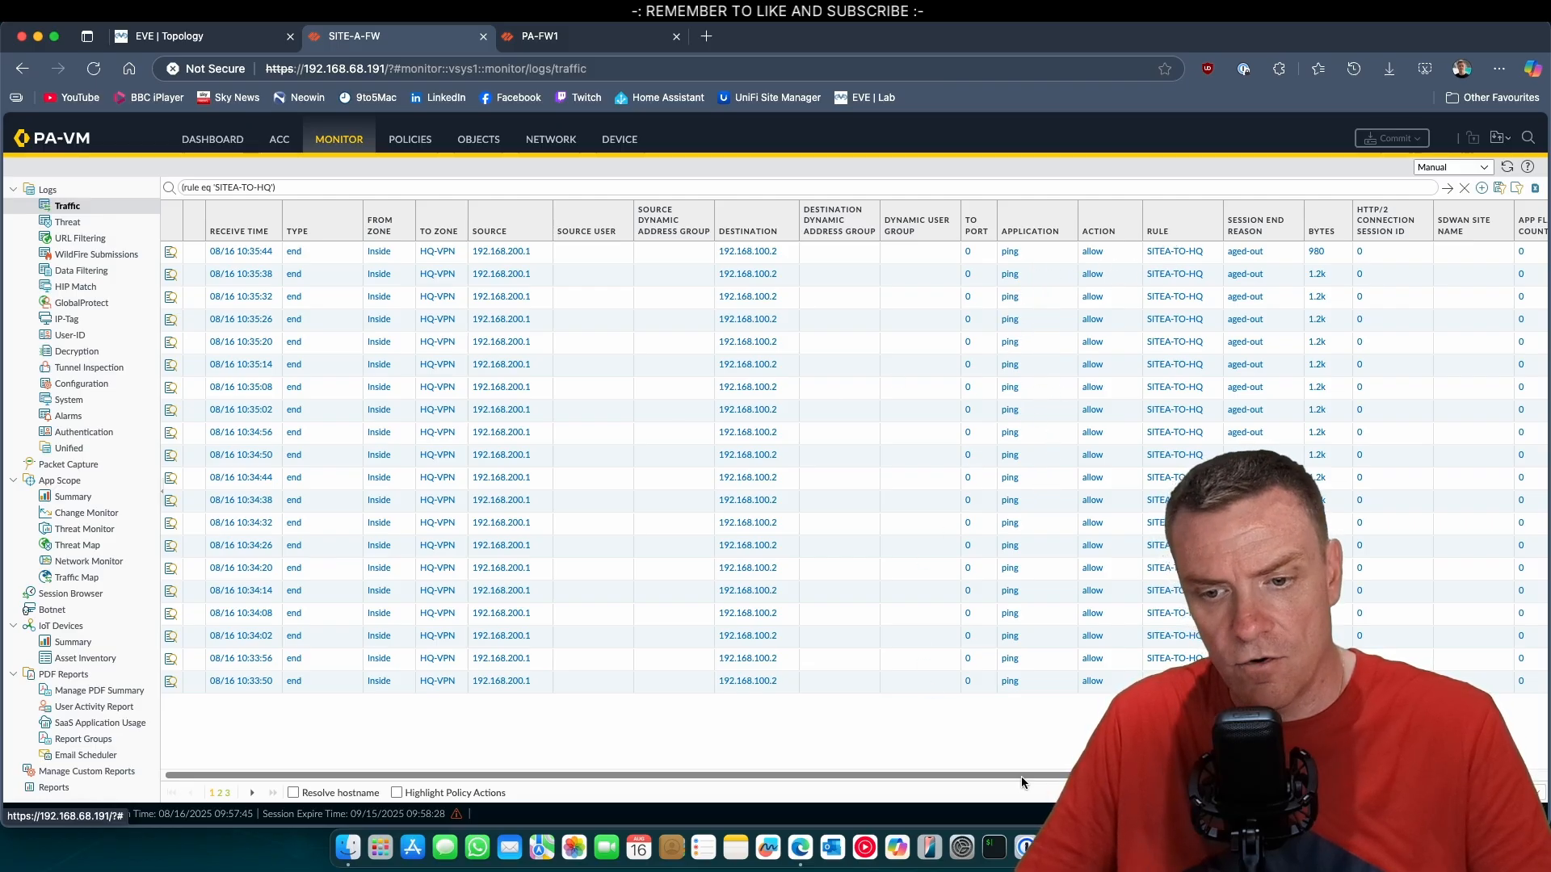
Close the Desktop1 console and refresh the SITEA-TO-HQ traffic log on the Site A firewall.
click(1163, 847)
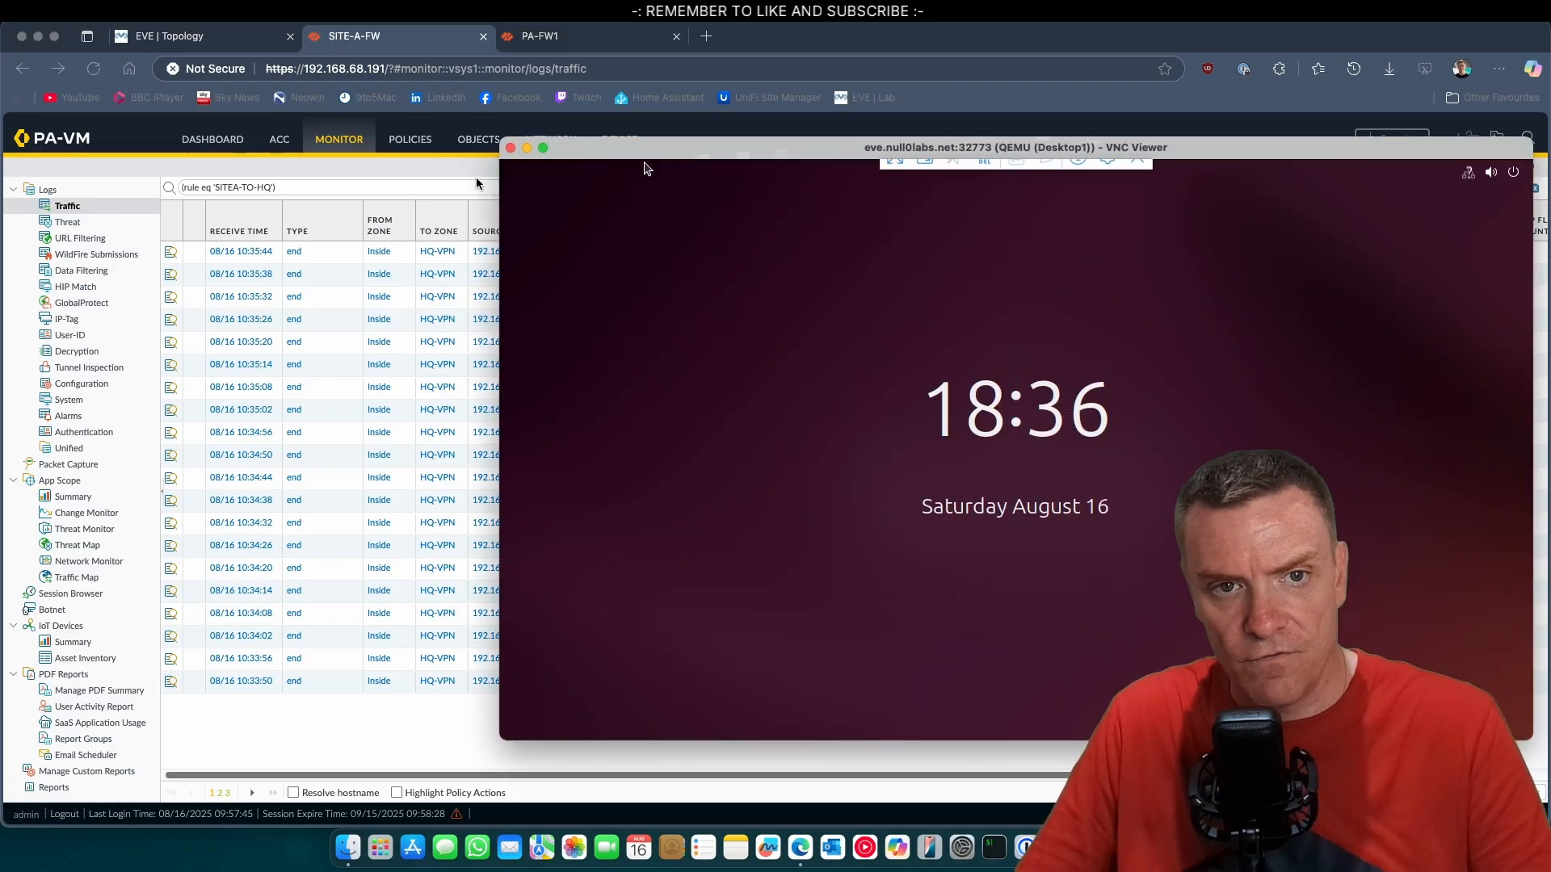
click(510, 148)
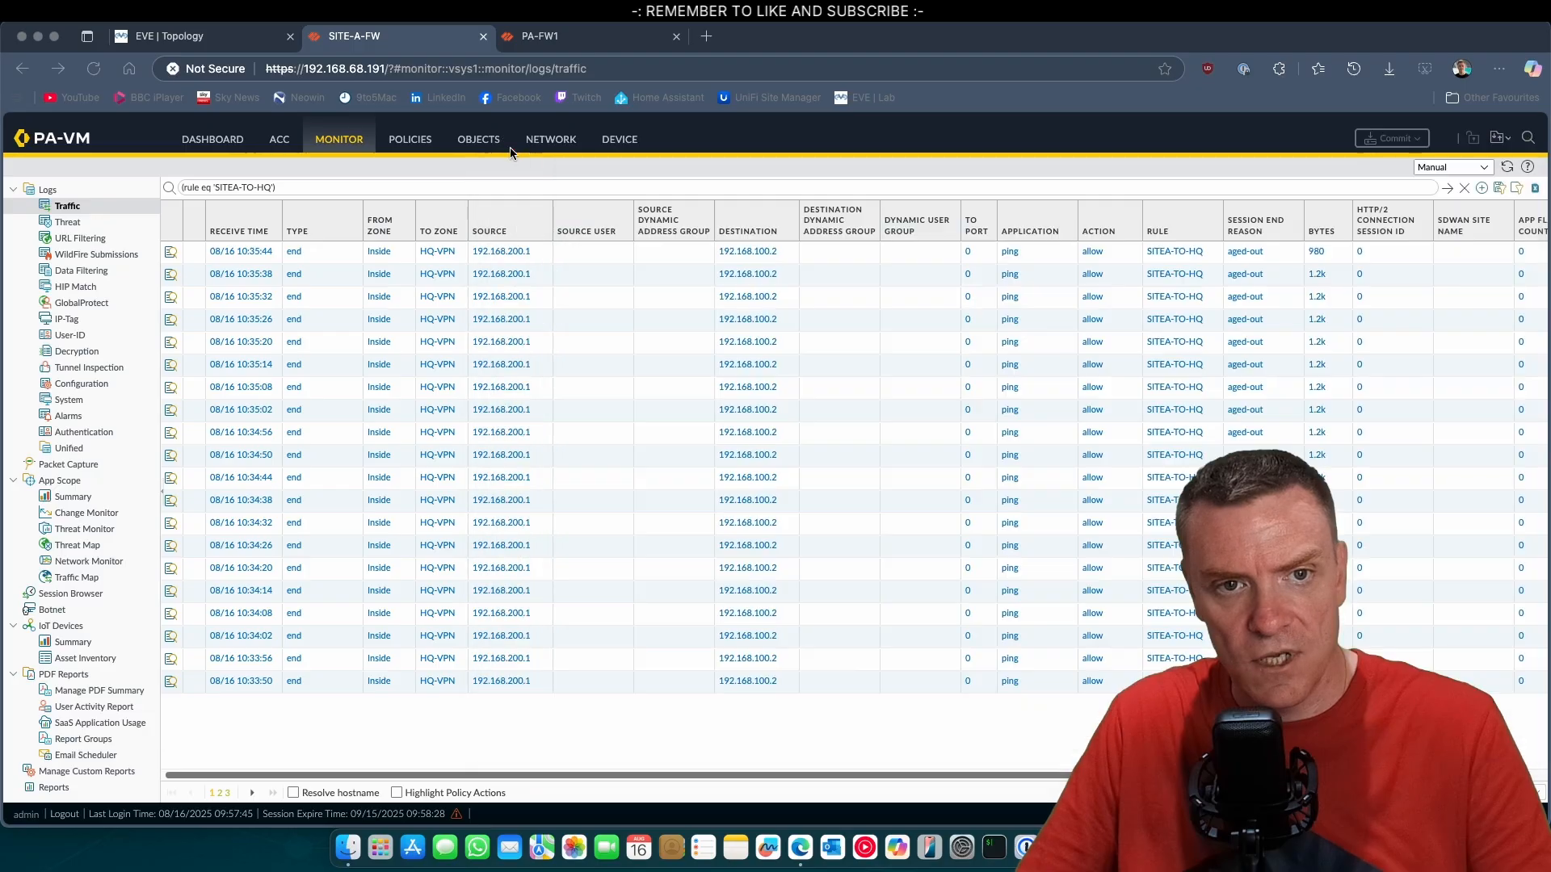
click(1508, 167)
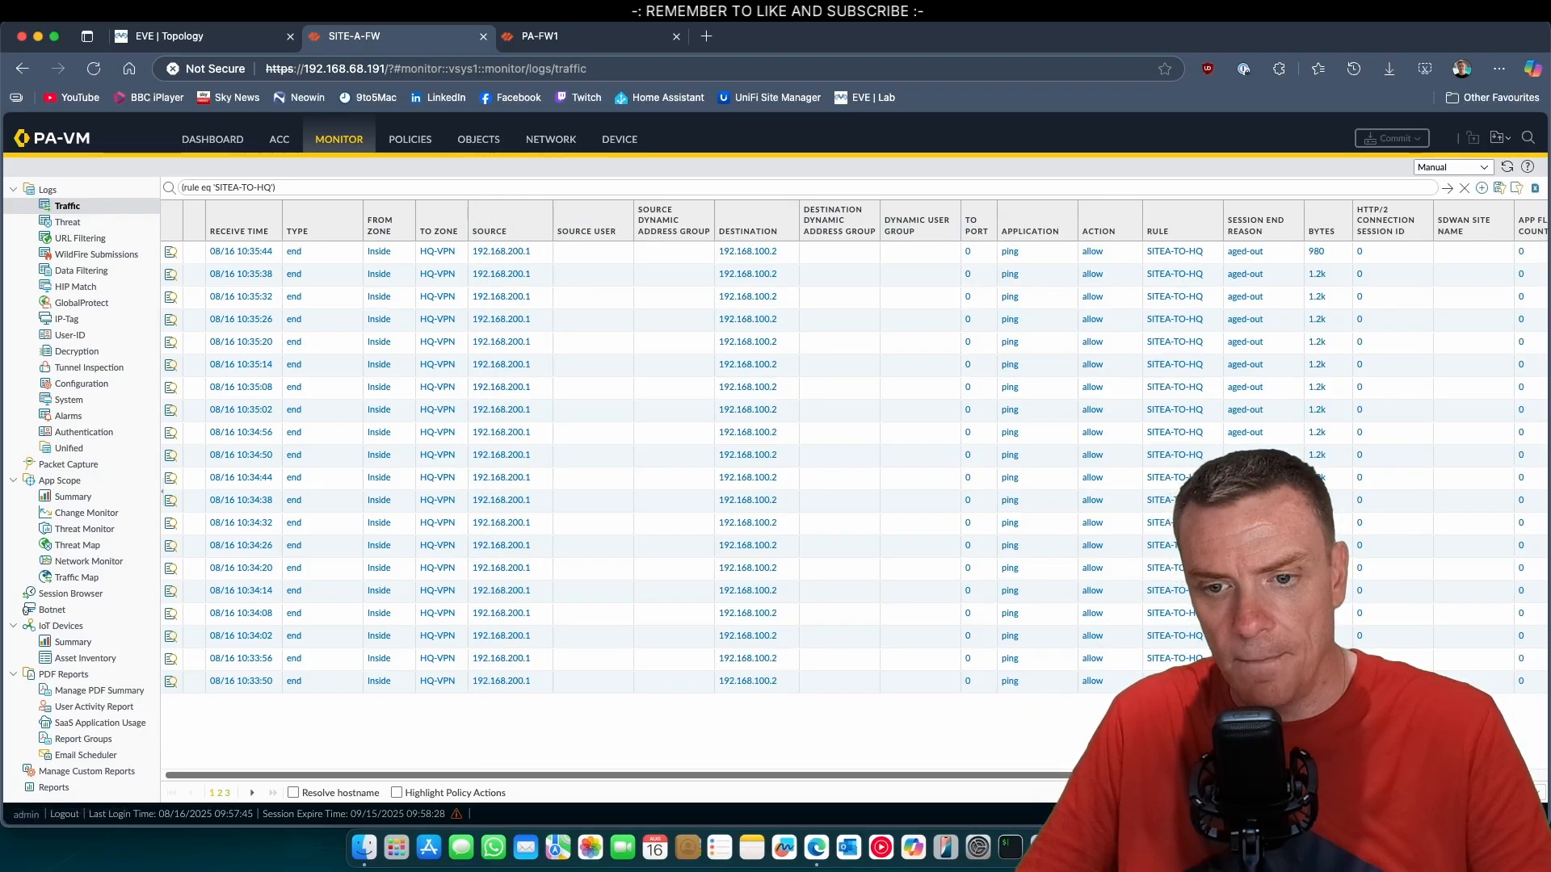
Return to the SA-S1 console and exit the SSH session to 192.168.100.2.
click(1115, 847)
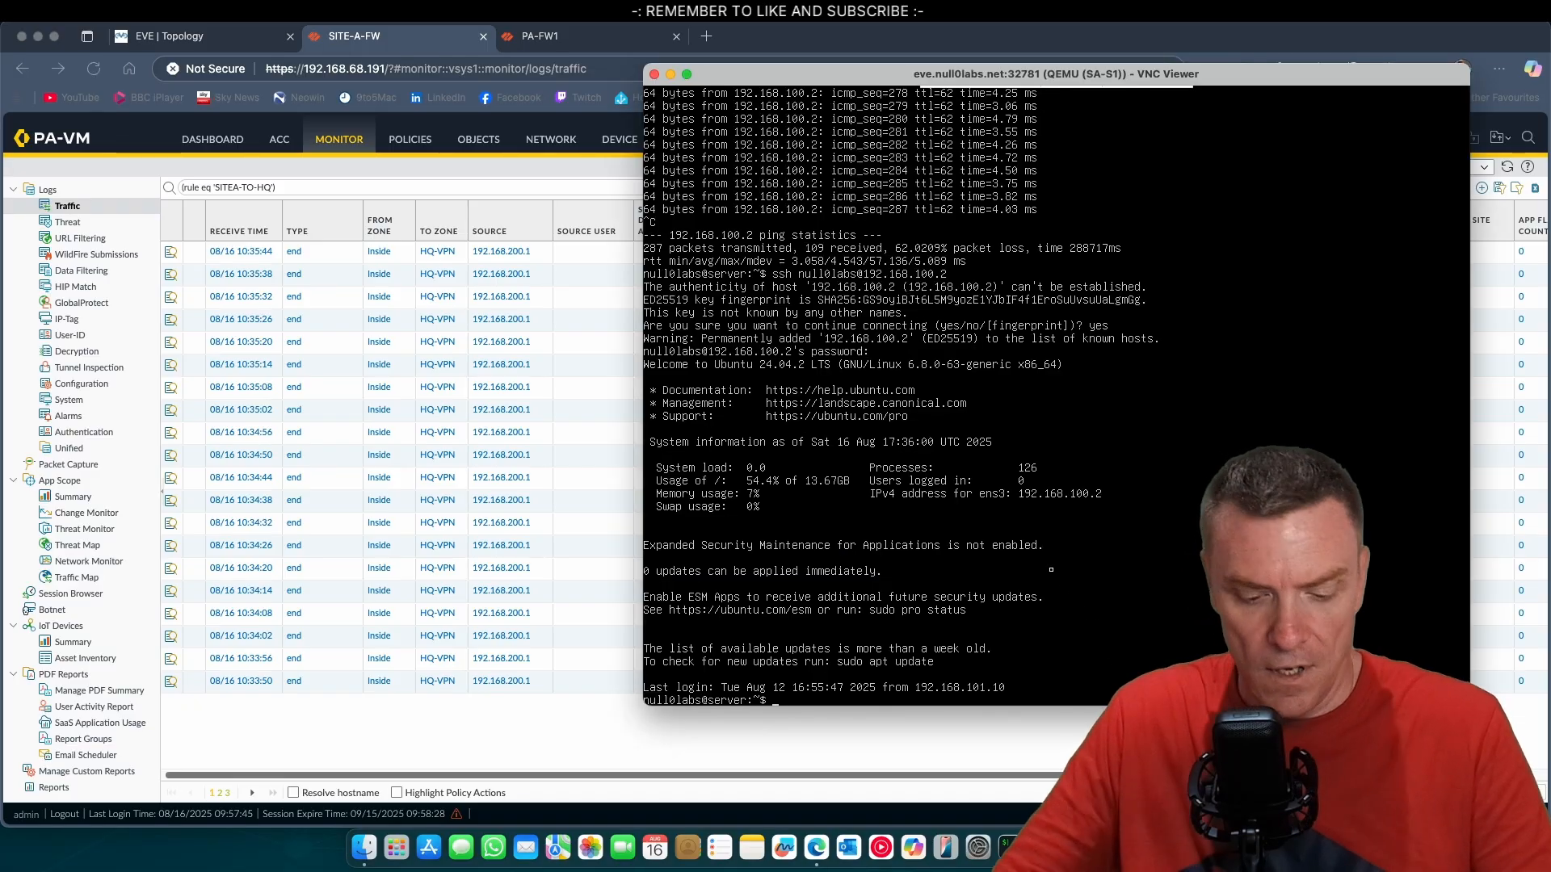
text(exit)
key(Return)
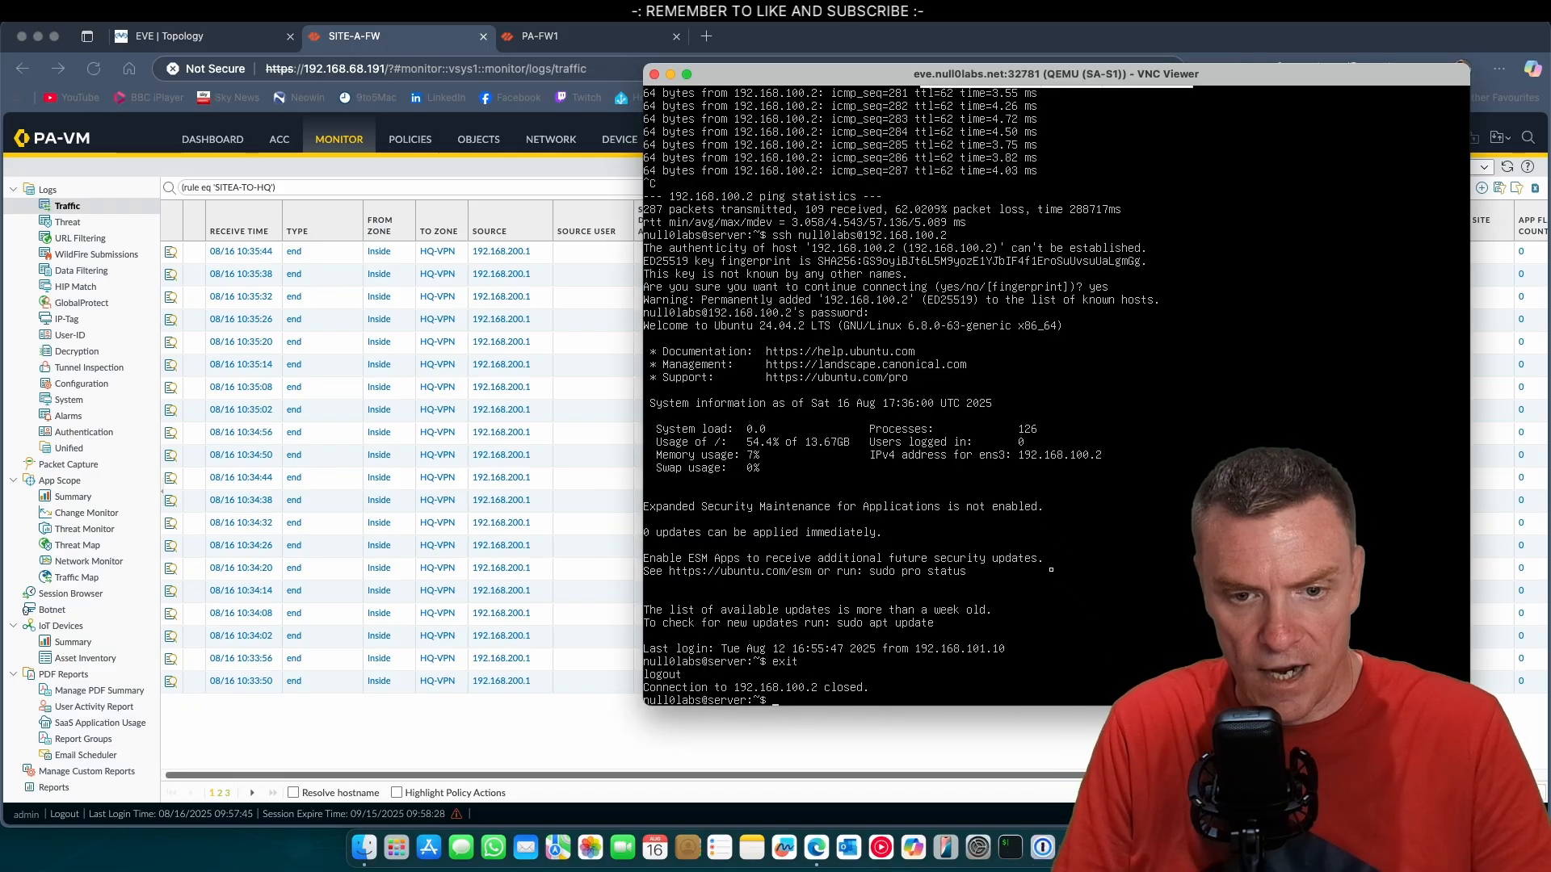
key(Up)
key(Up)
key(Up)
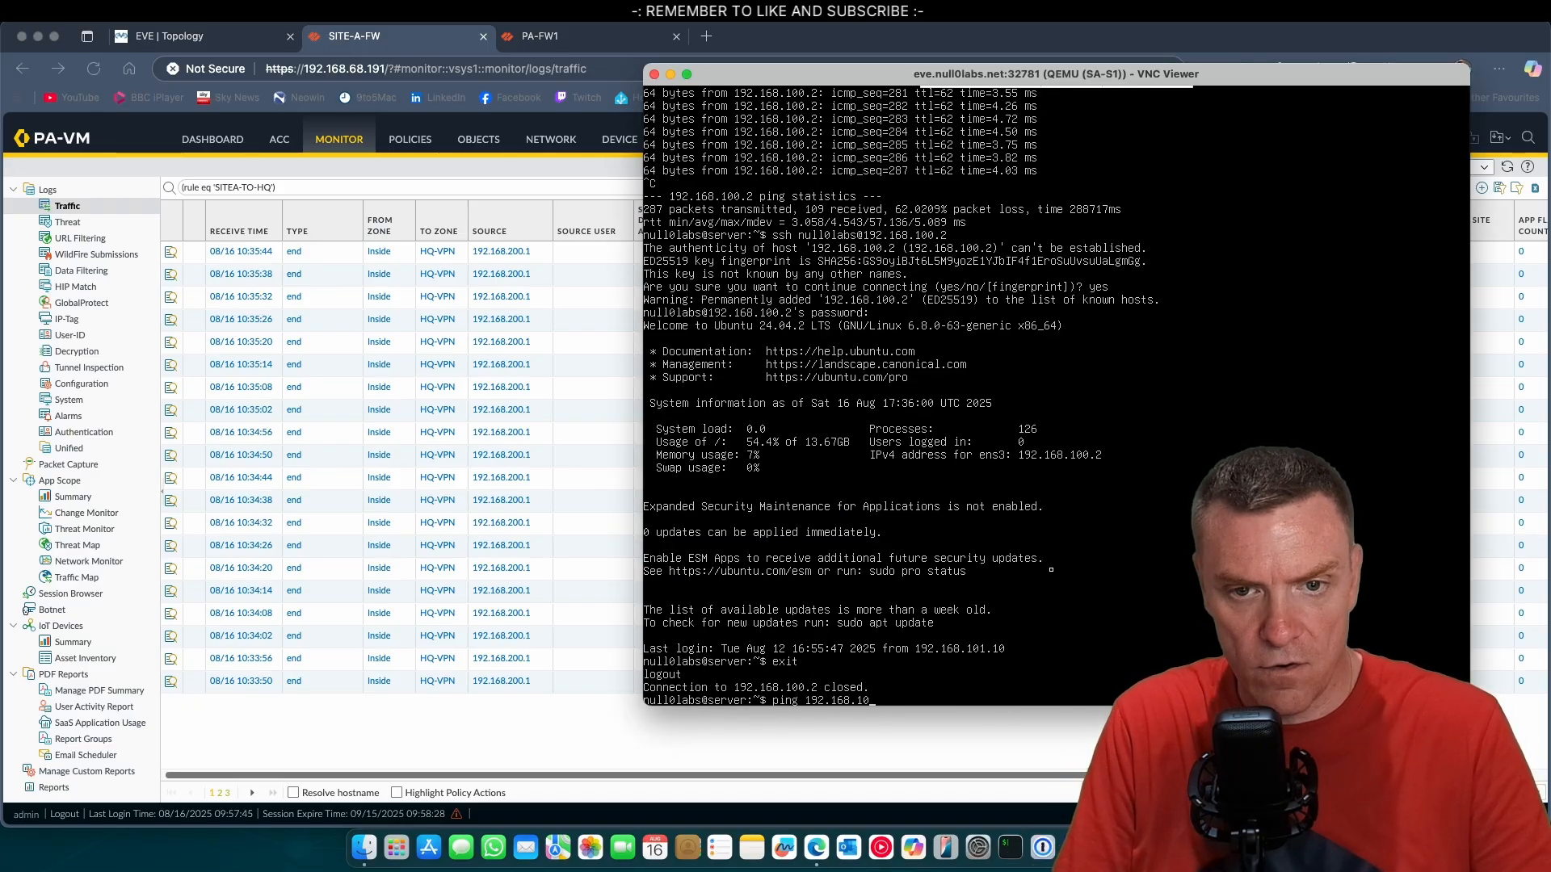
key(BackSpace)
key(BackSpace)
key(BackSpace)
key(BackSpace)
key(BackSpace)
key(BackSpace)
key(BackSpace)
key(BackSpace)
key(BackSpace)
key(BackSpace)
key(BackSpace)
key(BackSpace)
key(BackSpace)
key(BackSpace)
key(BackSpace)
key(BackSpace)
key(BackSpace)
key(BackSpace)
Start the graphical session on SA-S1 with startx and launch firefox from its terminal.
text(shi)
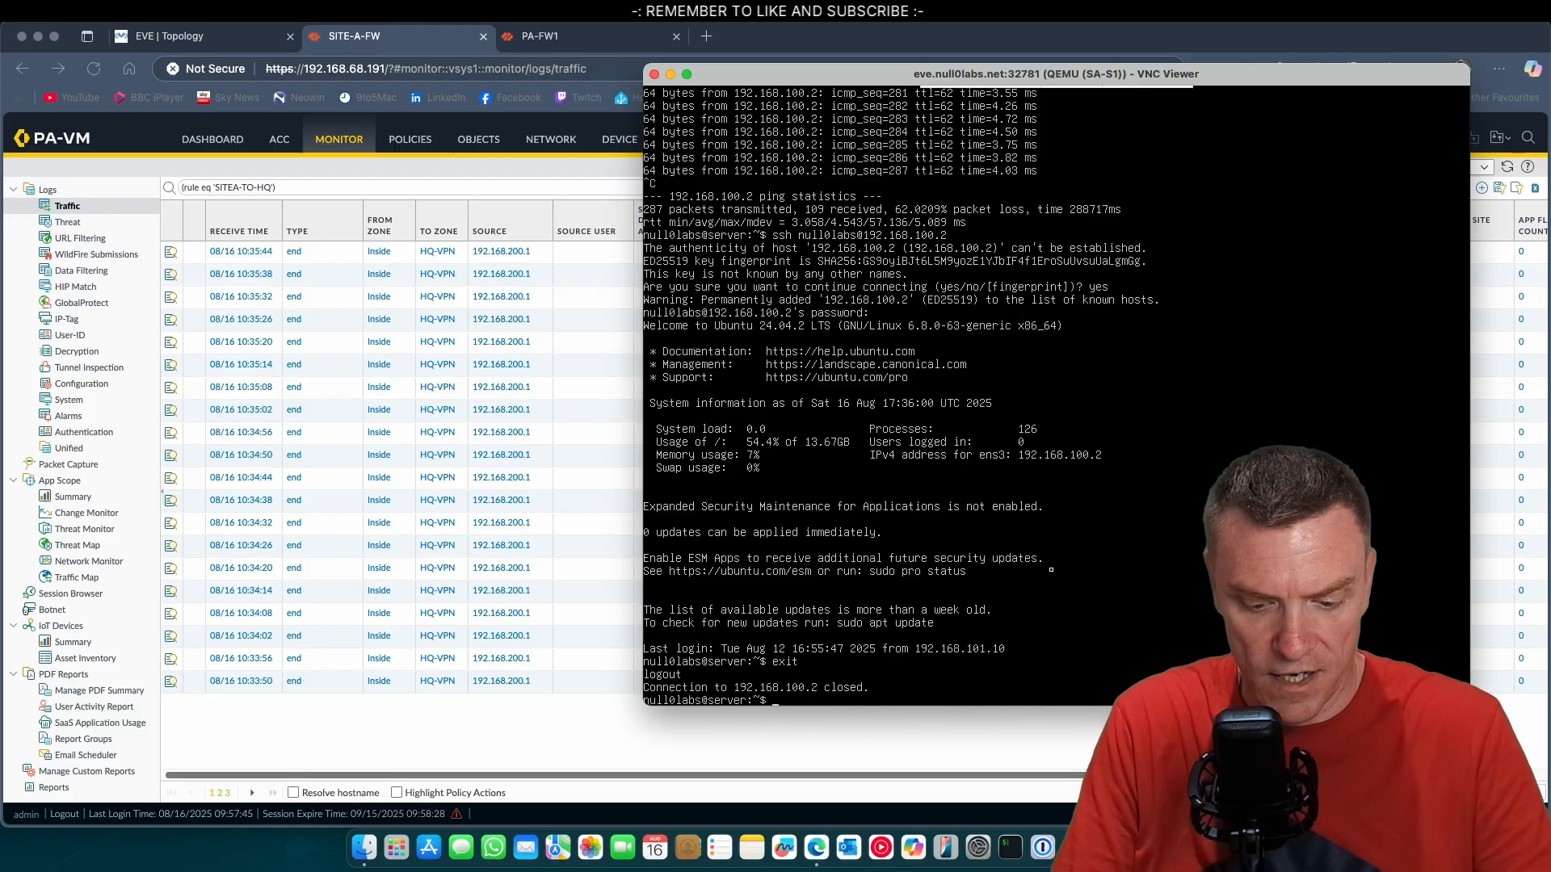
text(tartx)
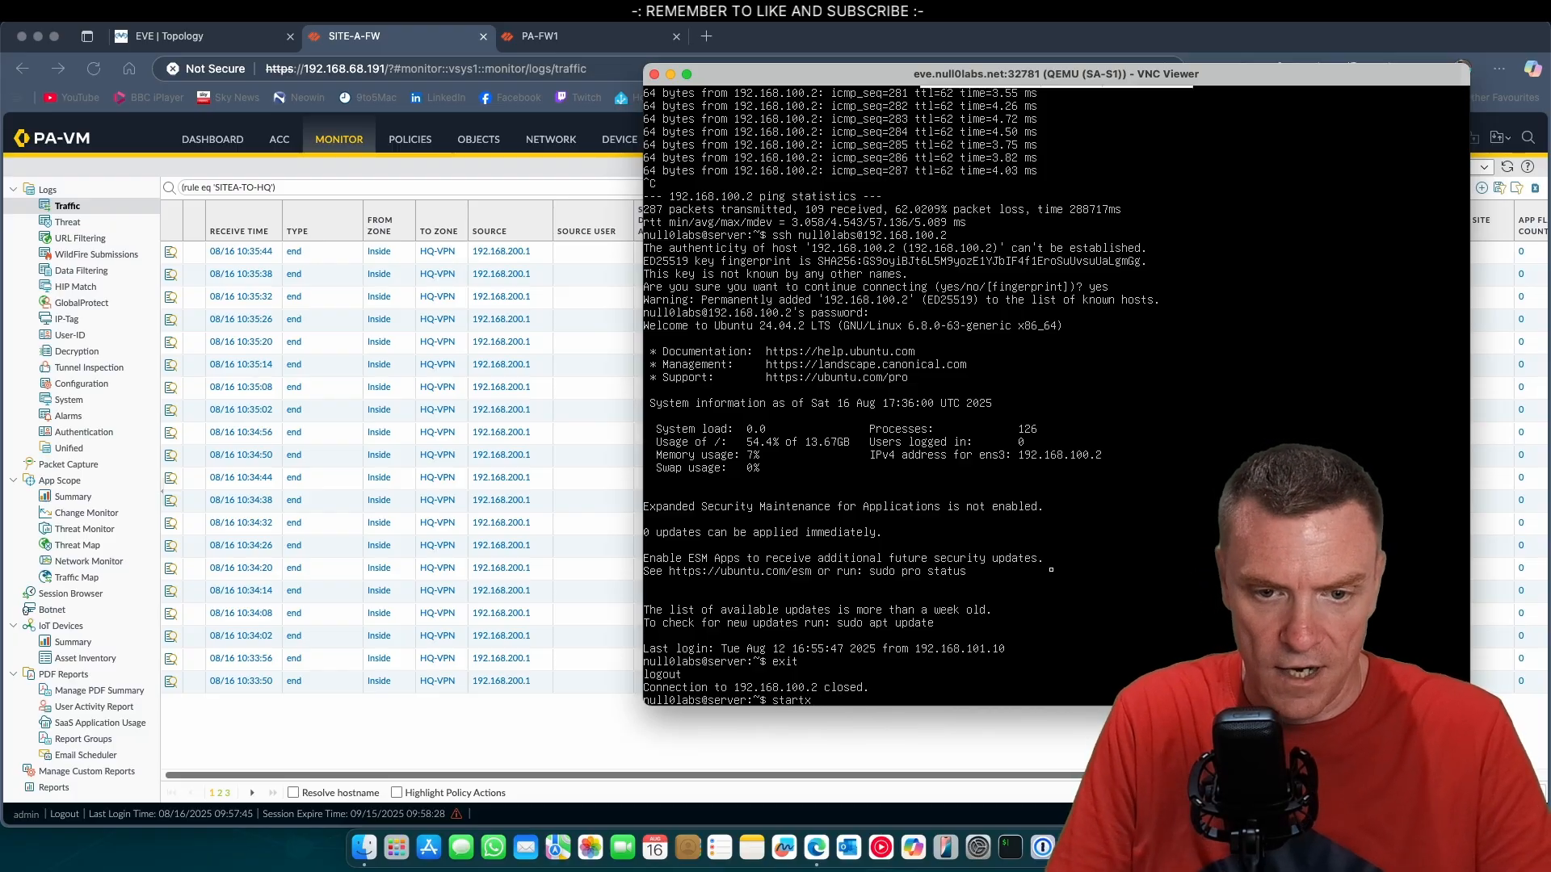
key(Return)
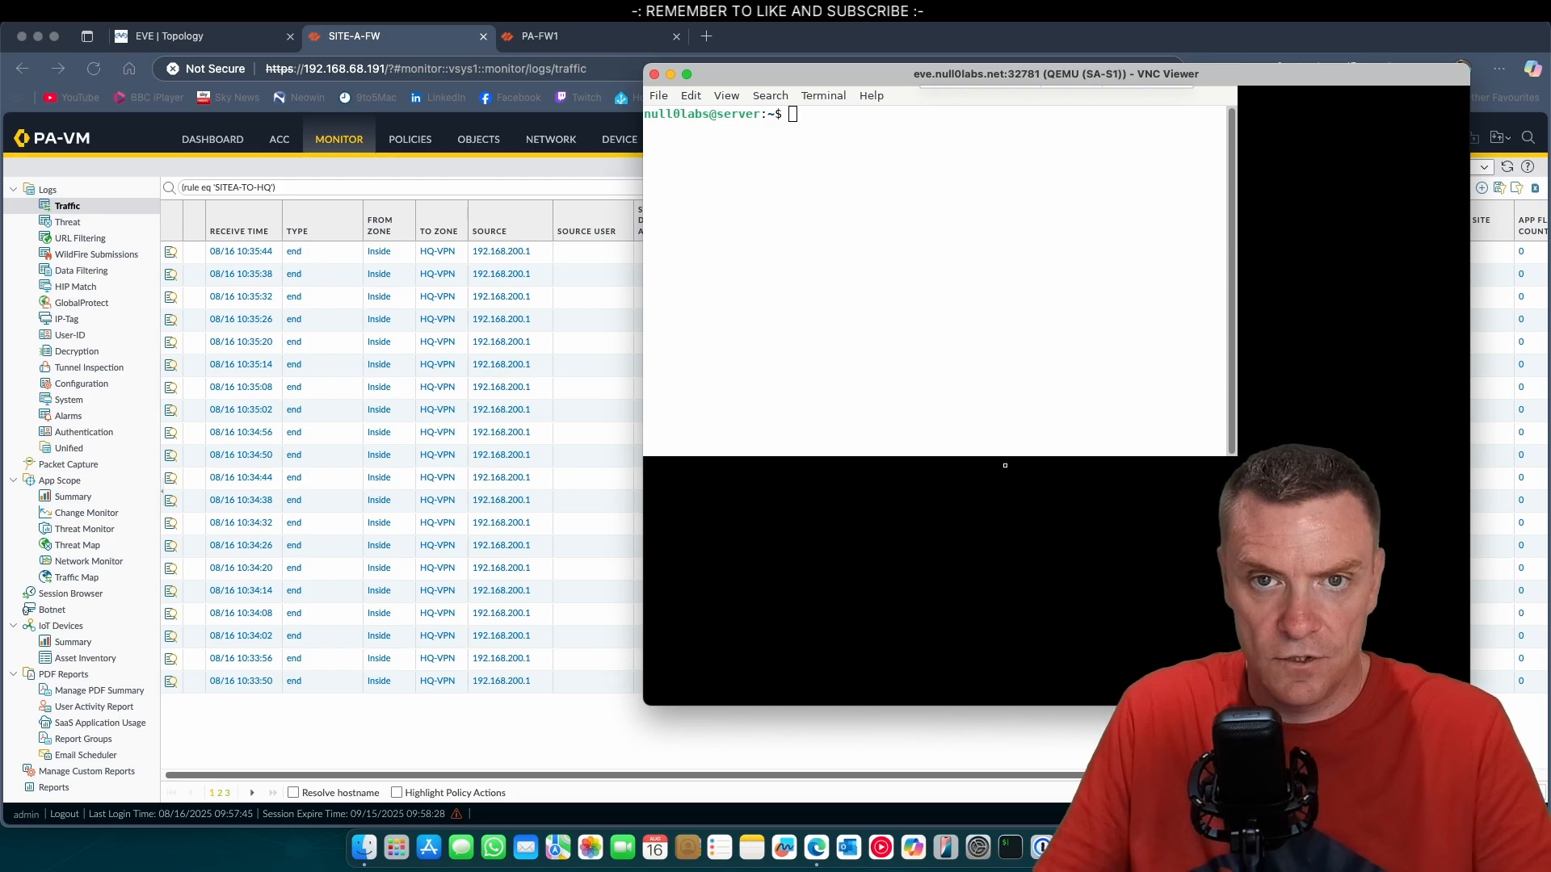
text(firefox)
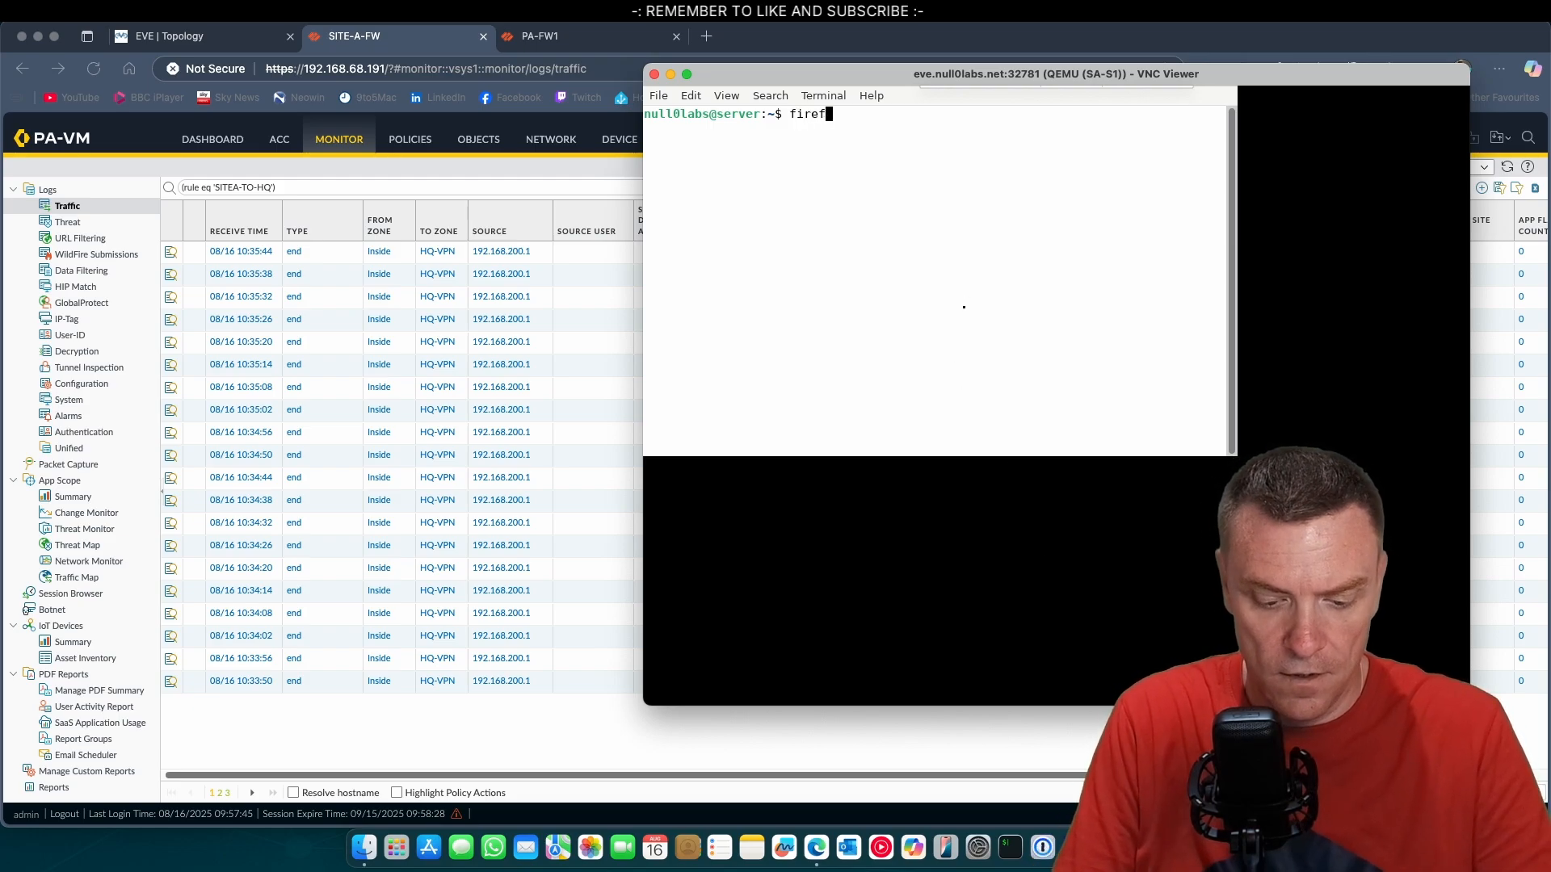
key(Return)
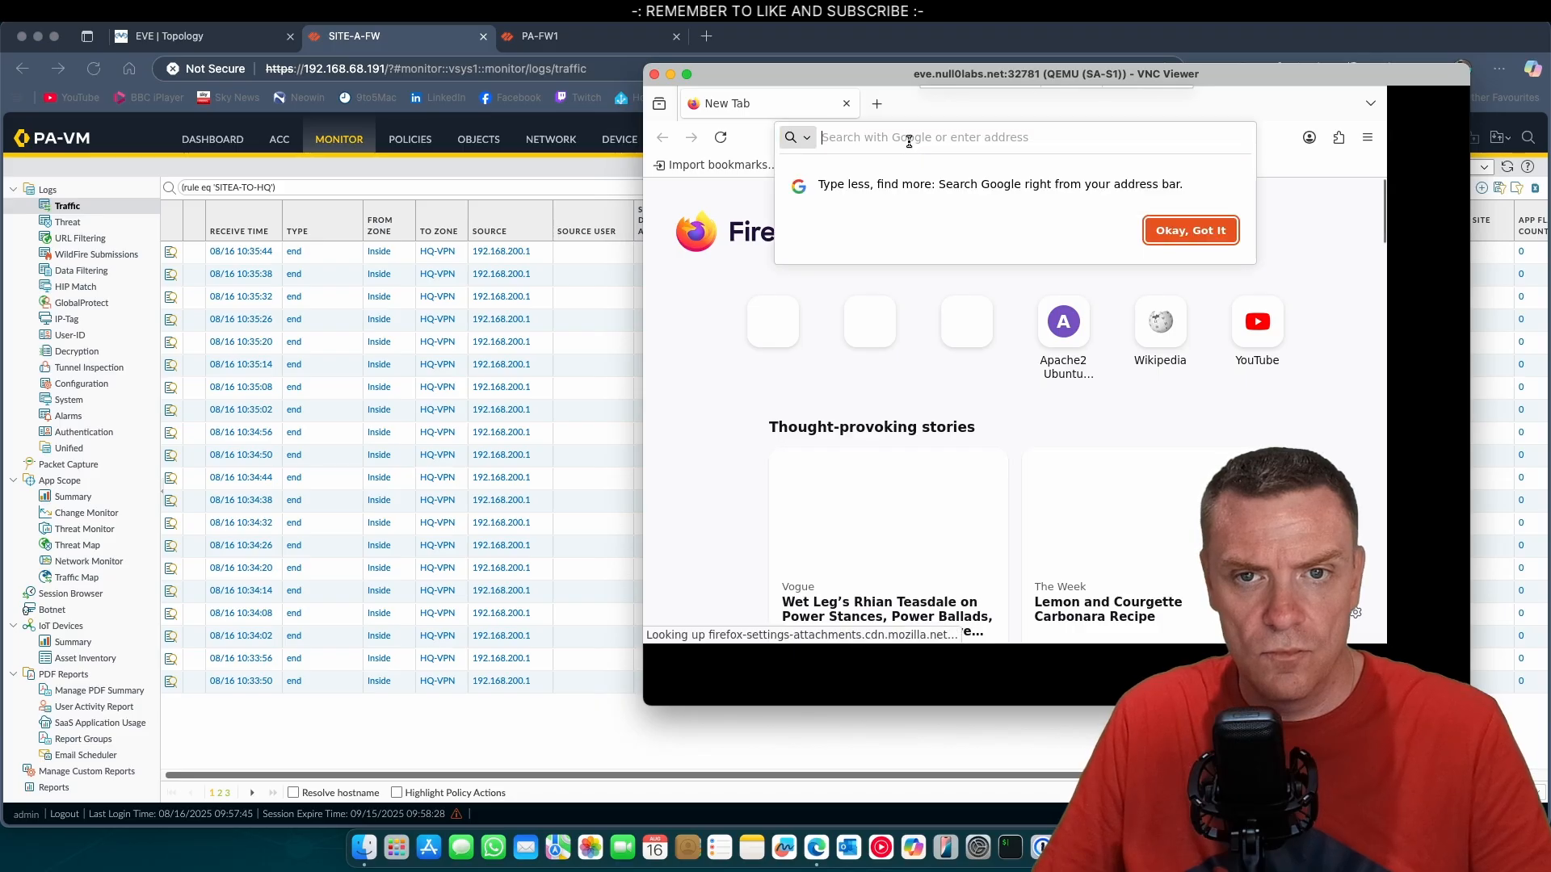
Load the web page at 192.168.100.1 in Firefox on SA-S1 to test HTTP access through the tunnel.
click(909, 140)
text(192.168.)
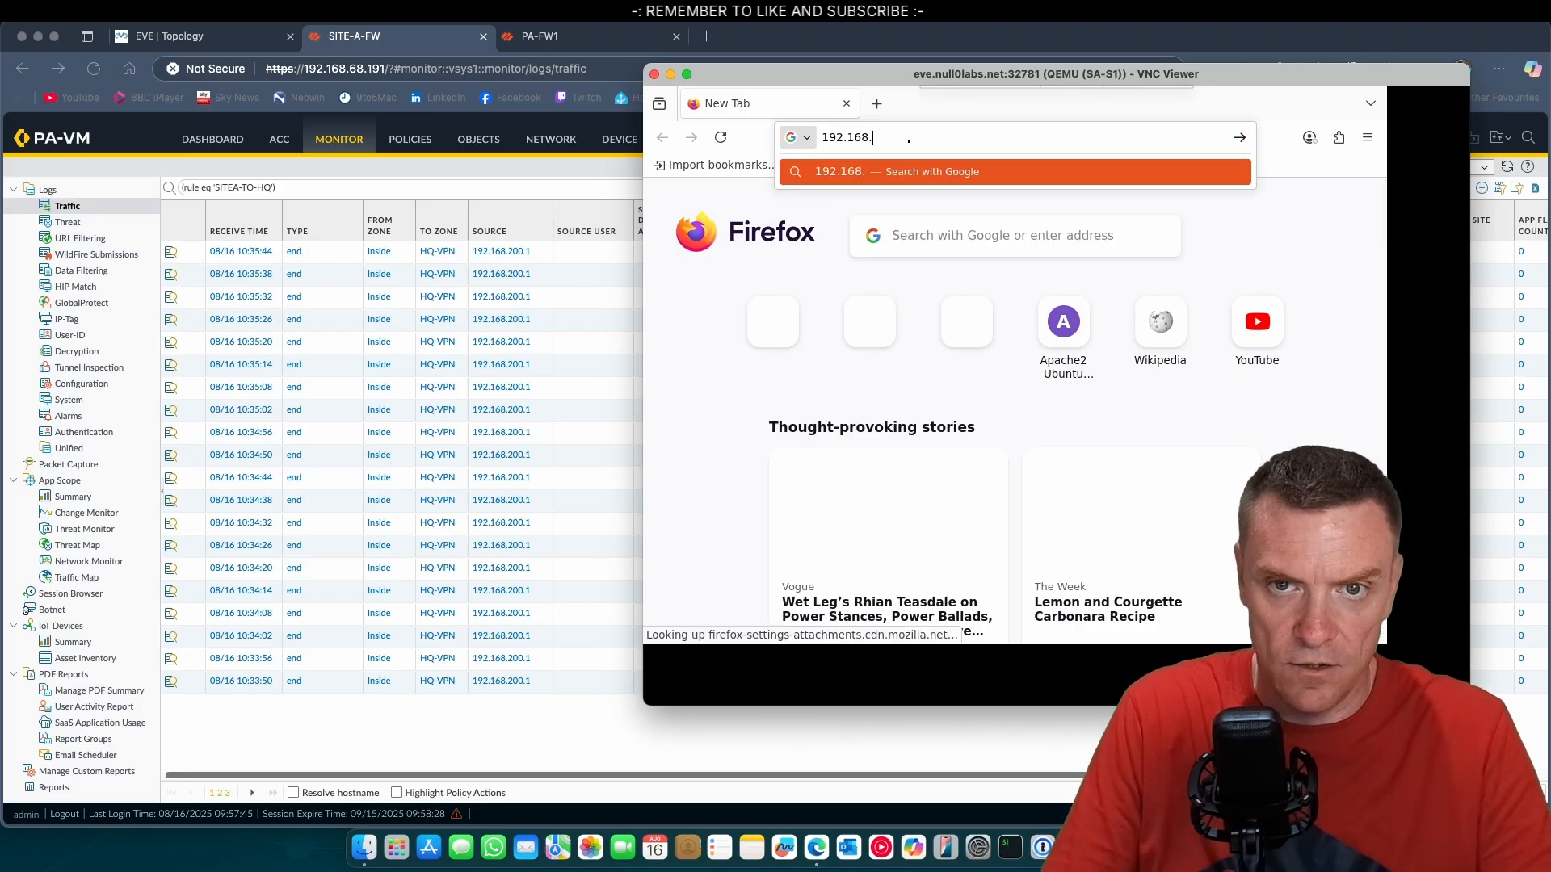
text(100.1)
key(Return)
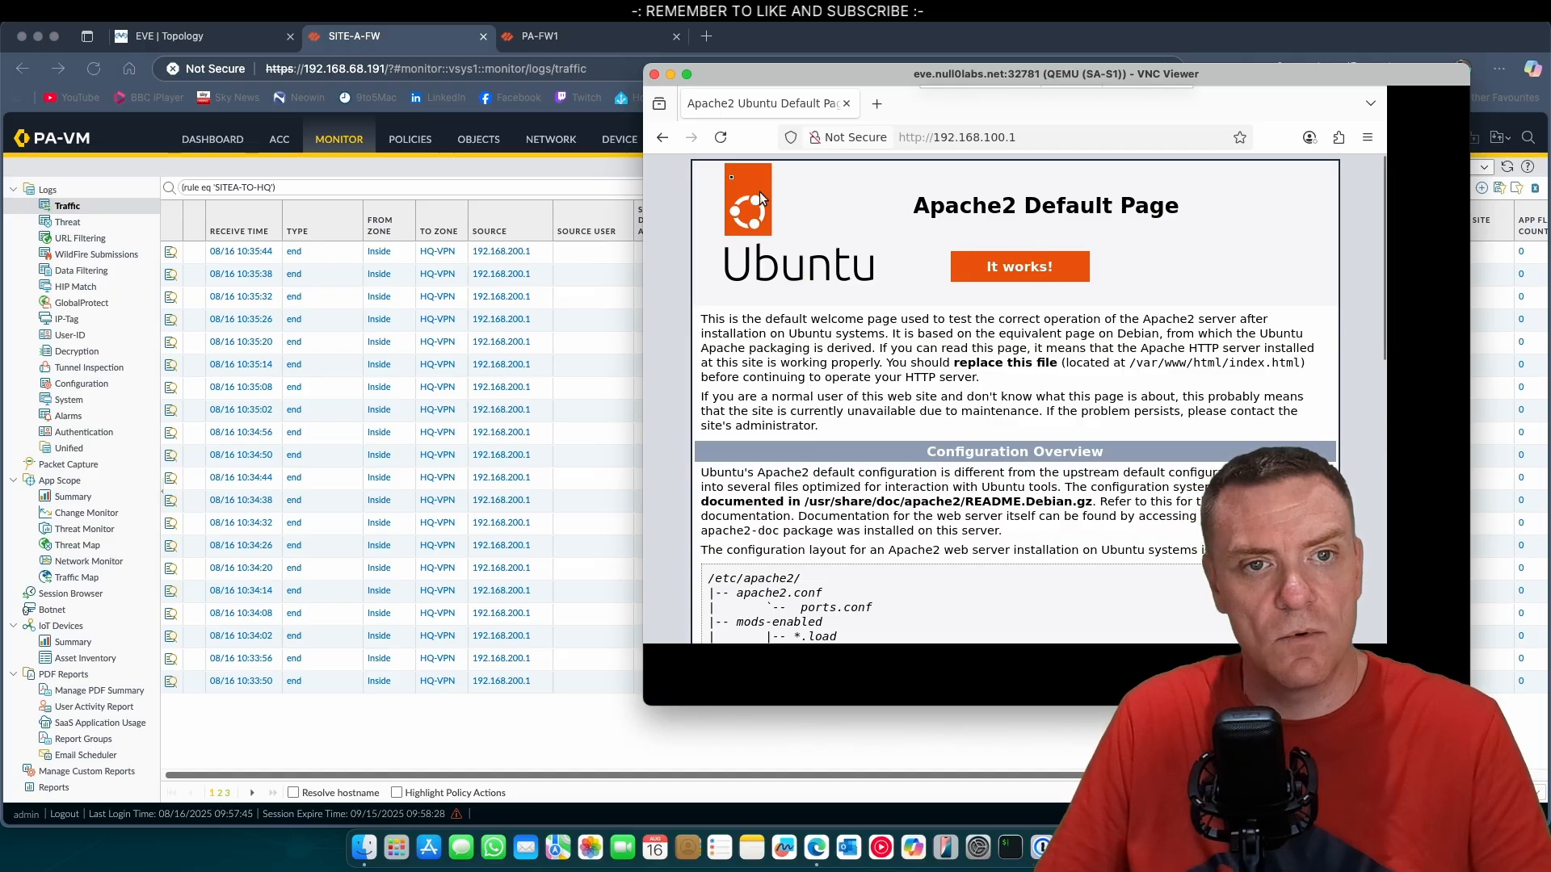
Refresh the SITEA-TO-HQ traffic log on the Site A firewall and select the ssh entry for review.
click(434, 45)
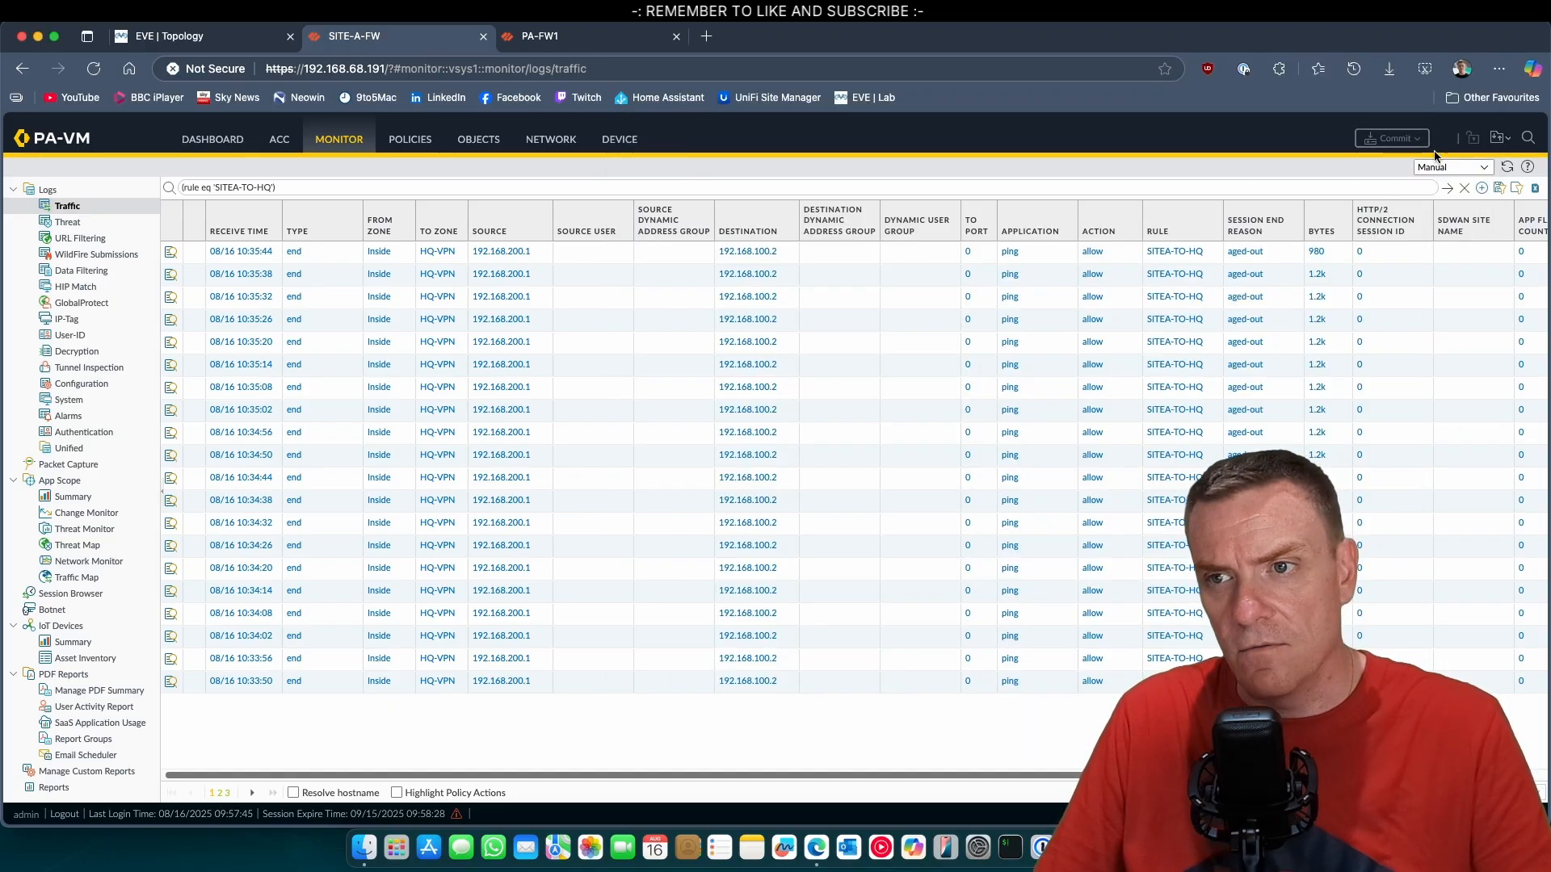
click(1502, 167)
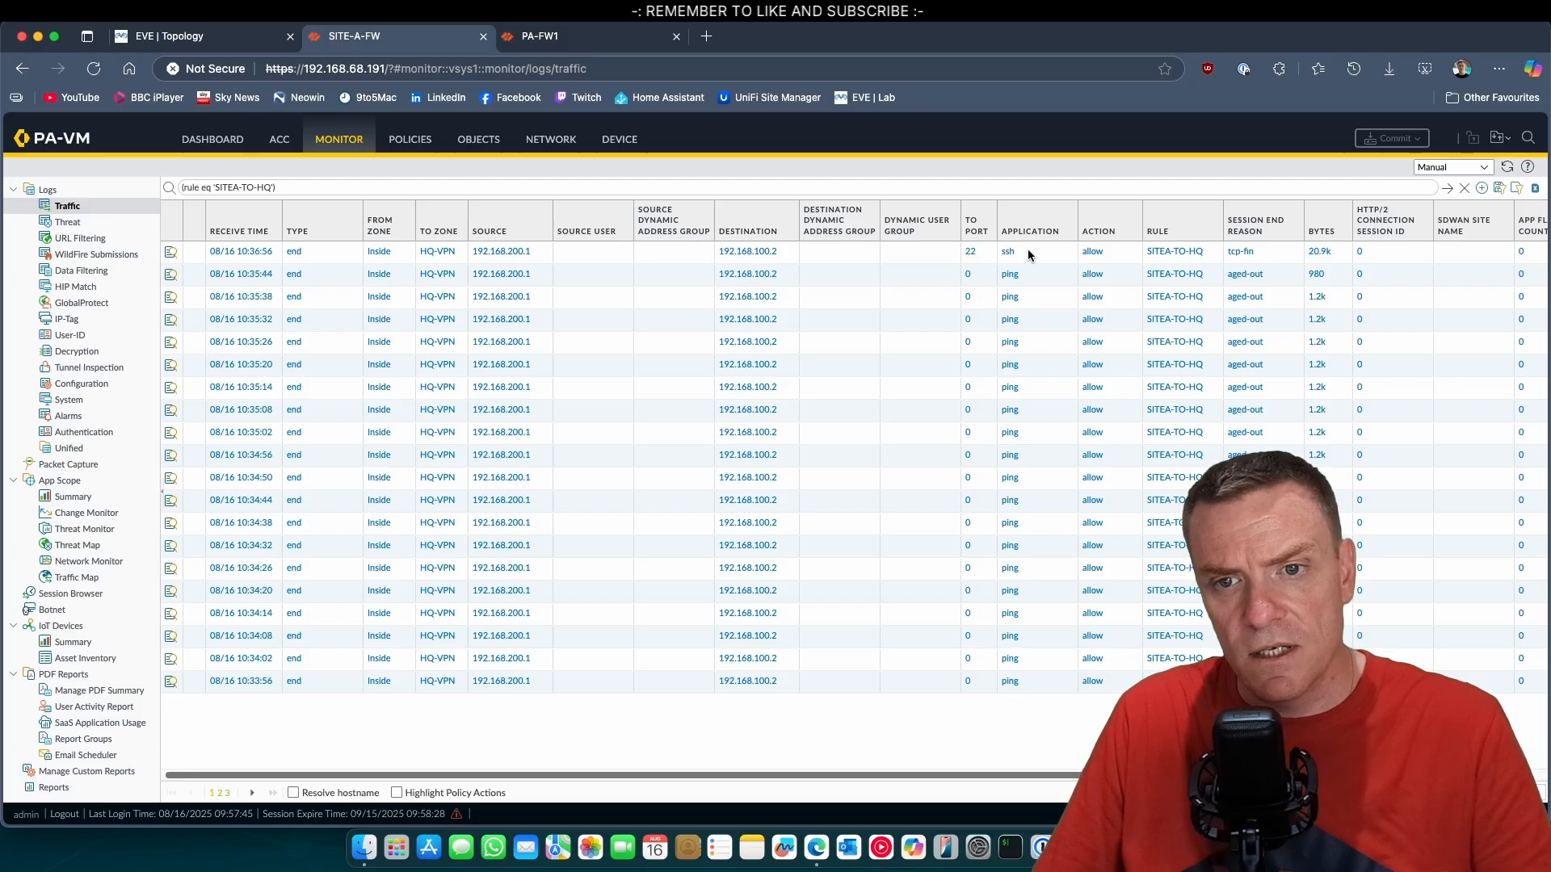
click(1407, 249)
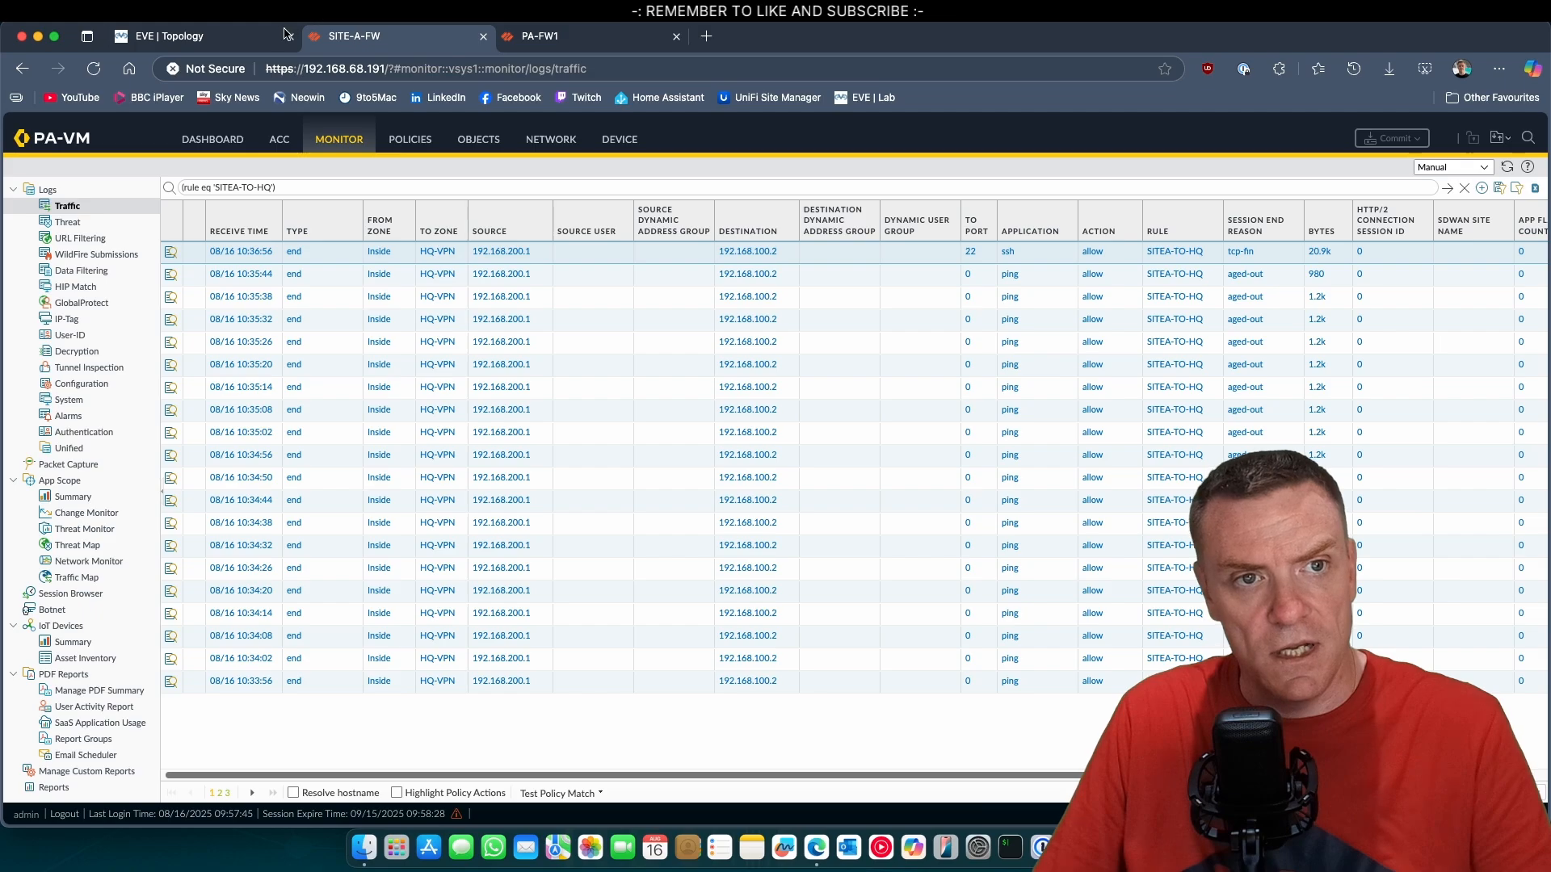
Open the VNC console of Server-S2 from the EVE topology.
click(211, 40)
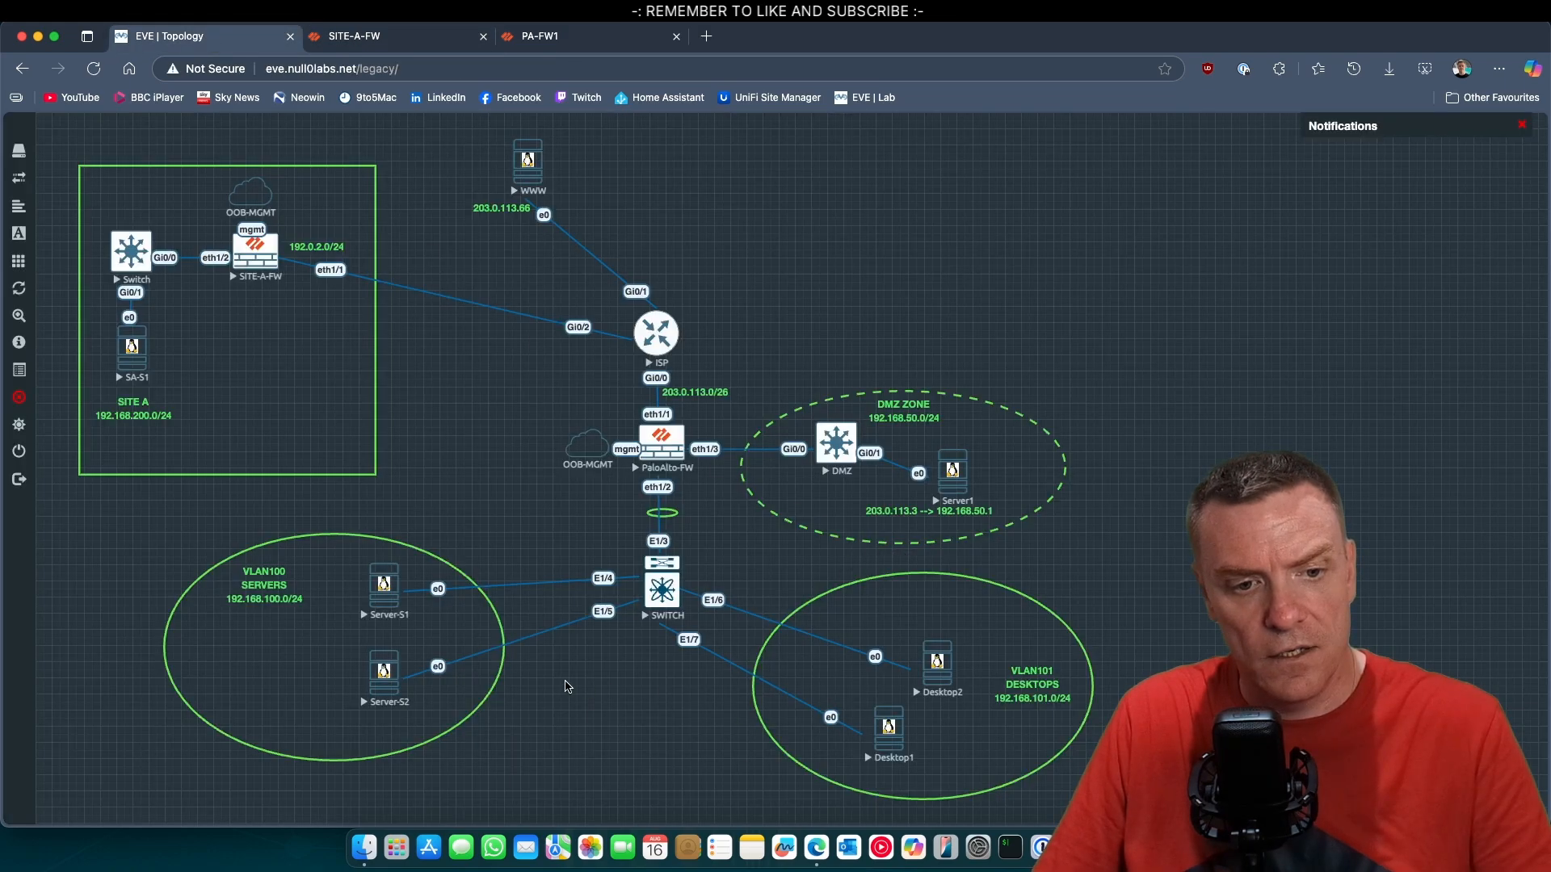
click(383, 677)
click(899, 154)
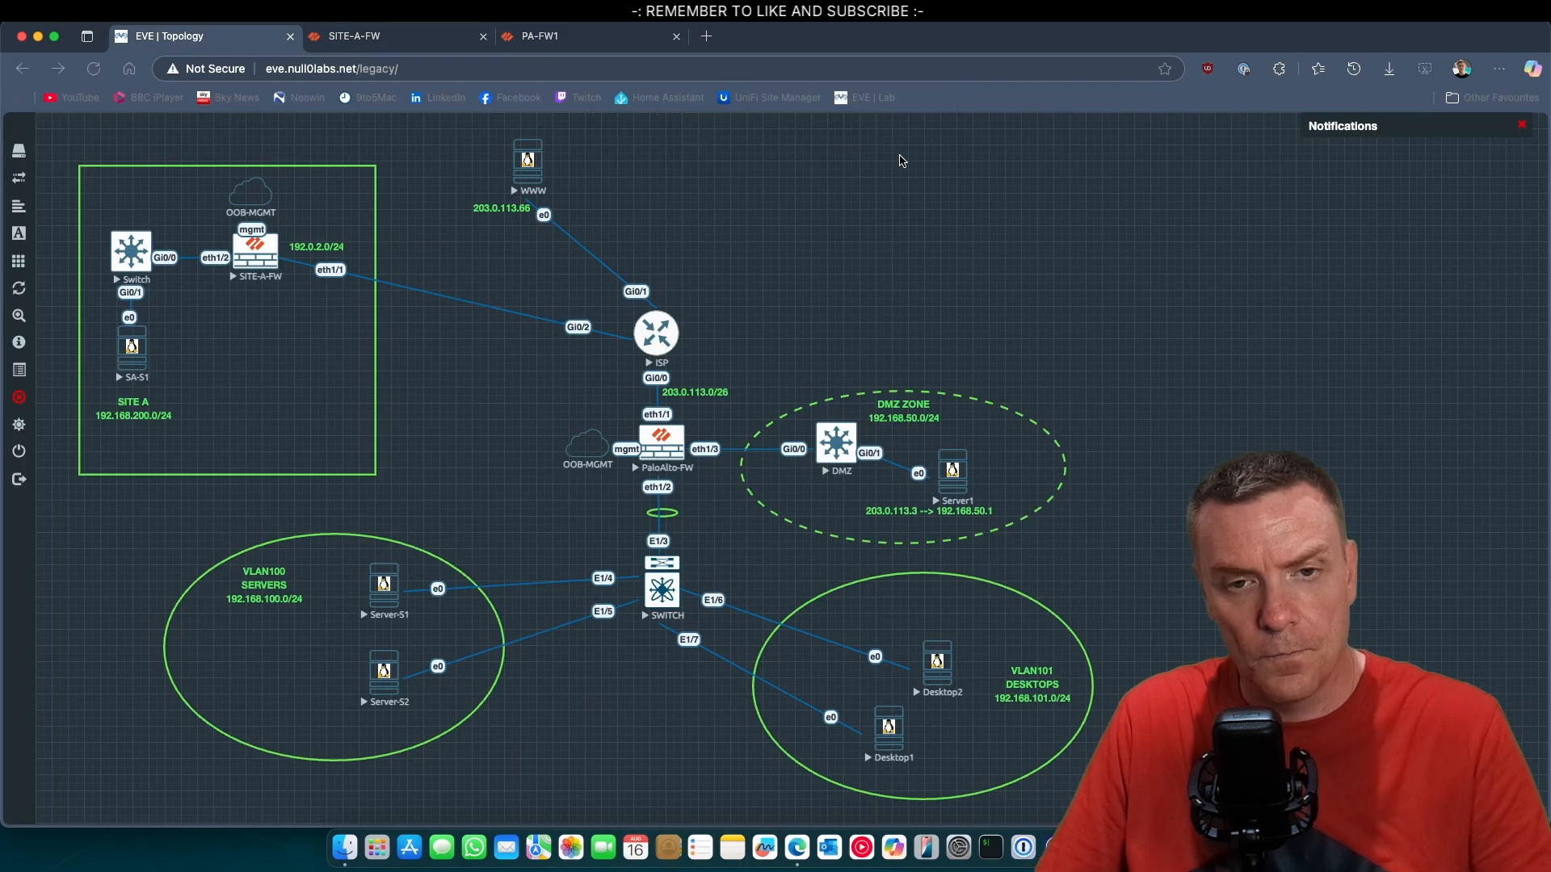
click(899, 398)
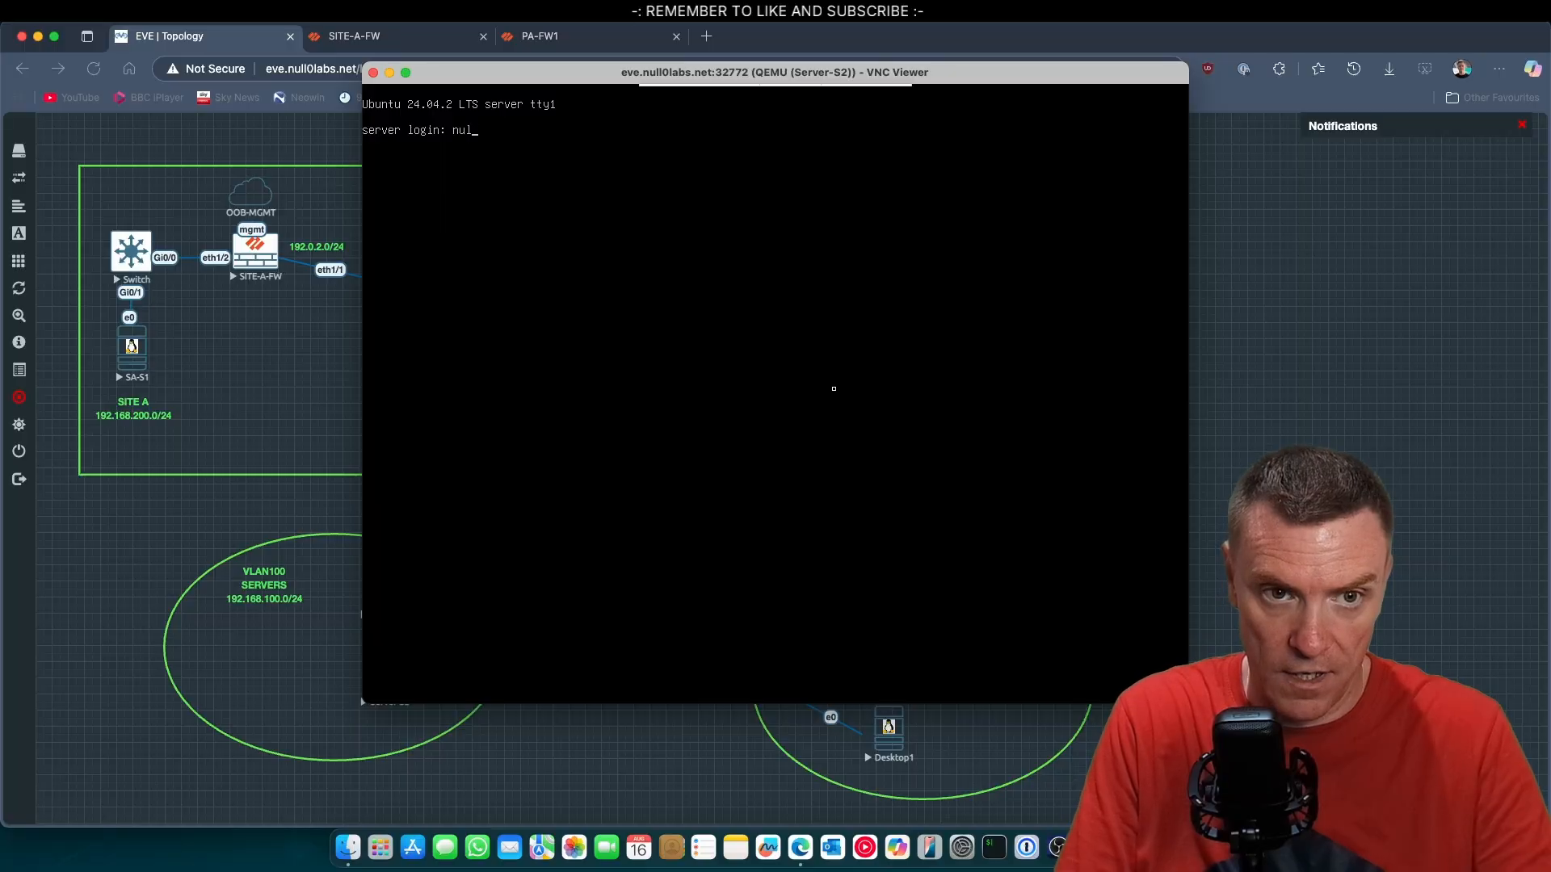
Log in to Server-S2 as null0labs with the account password and start a ping to 192.168.200.1.
text(null0labs@server:~$ )
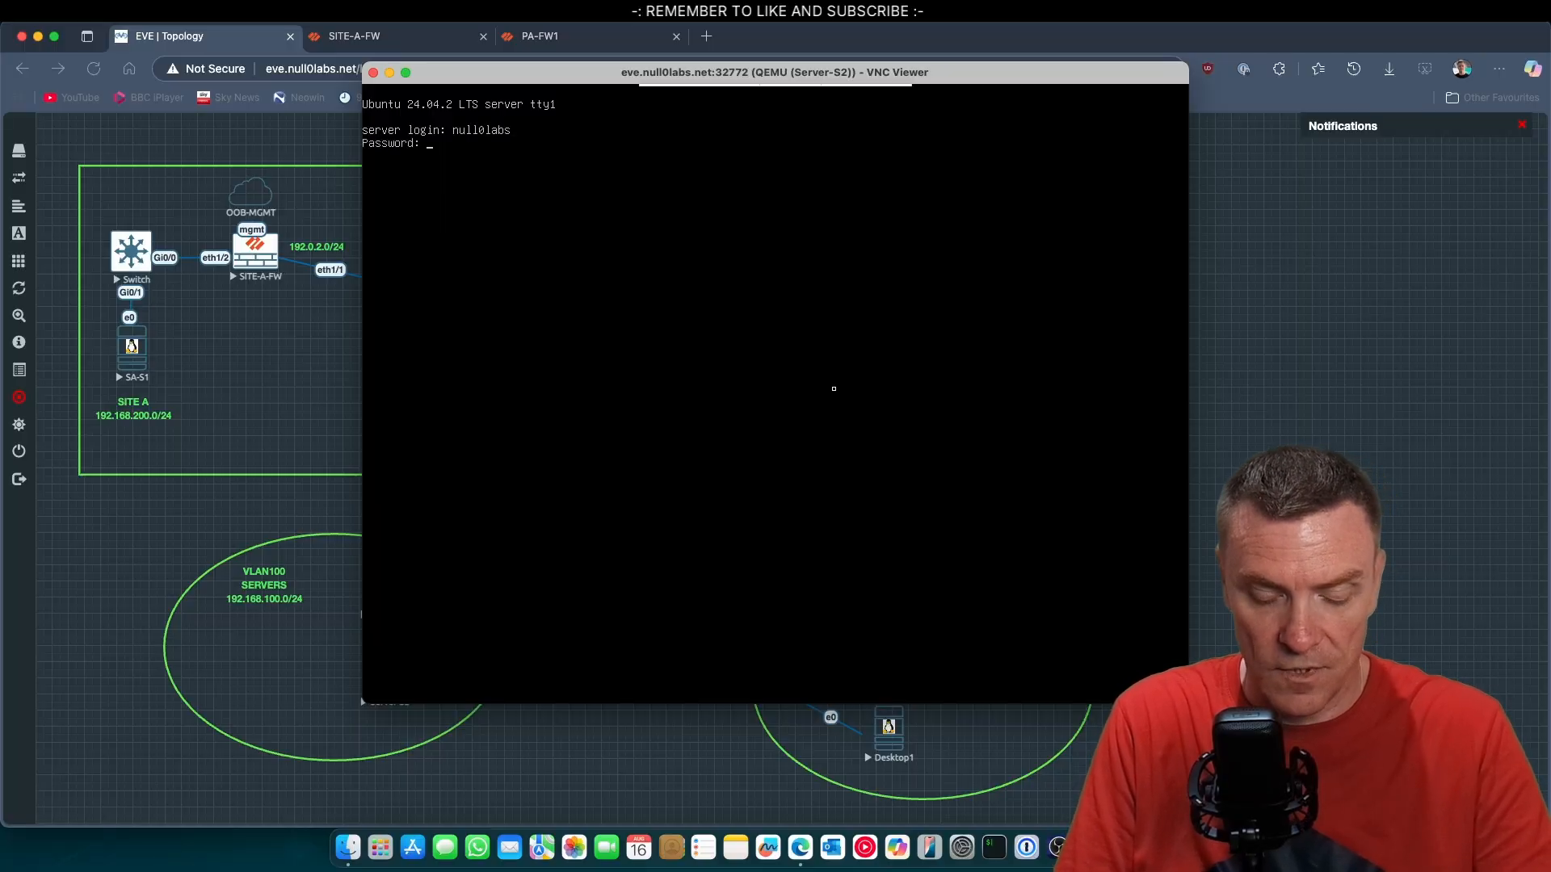
text(ping 19)
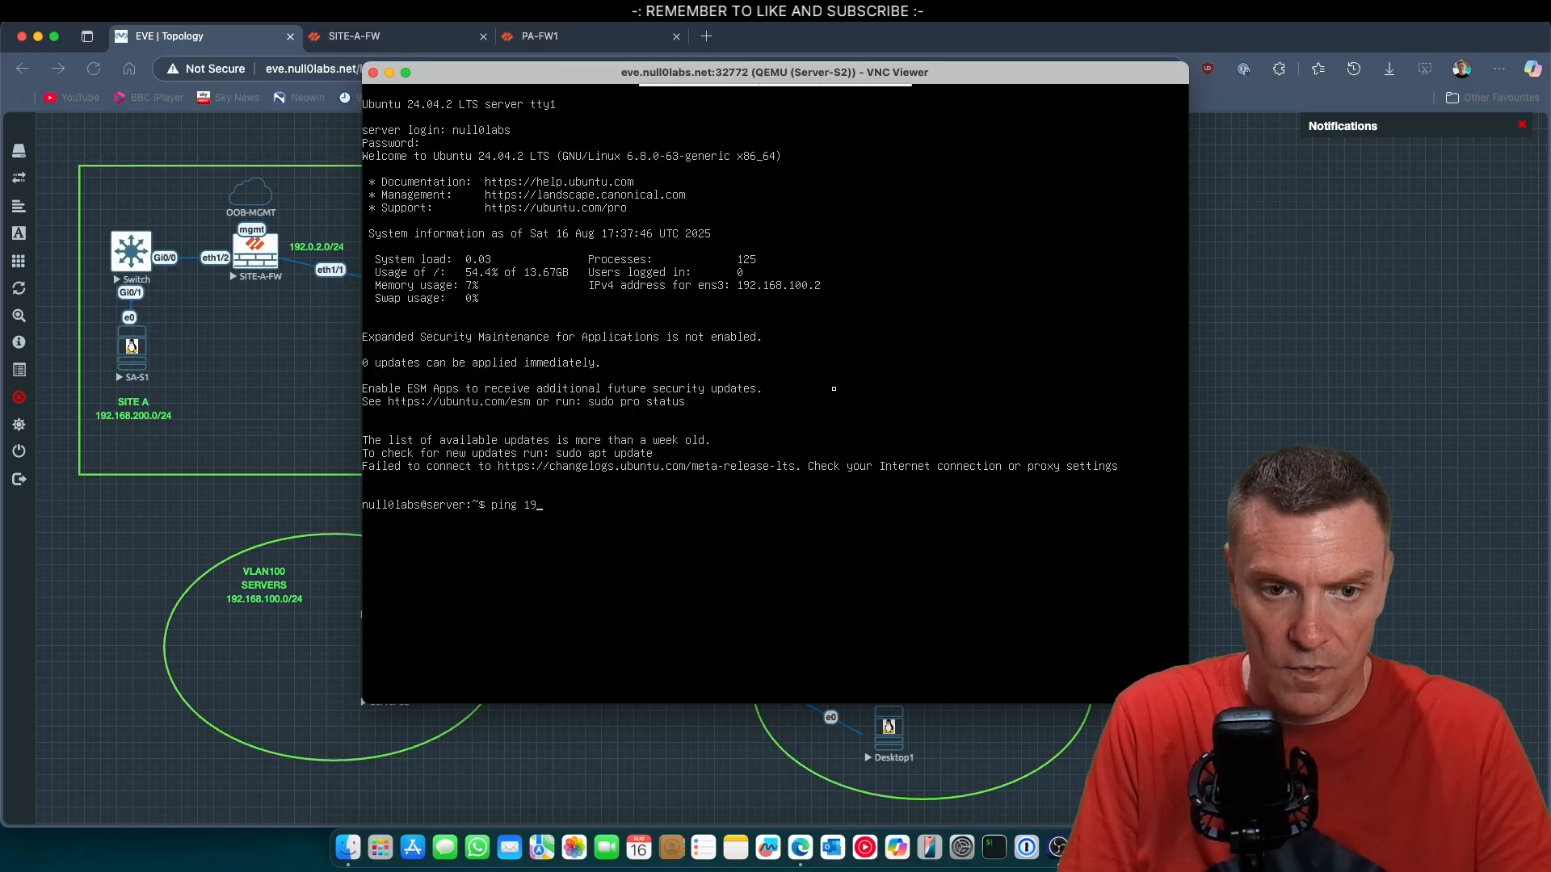
text(2.168.200)
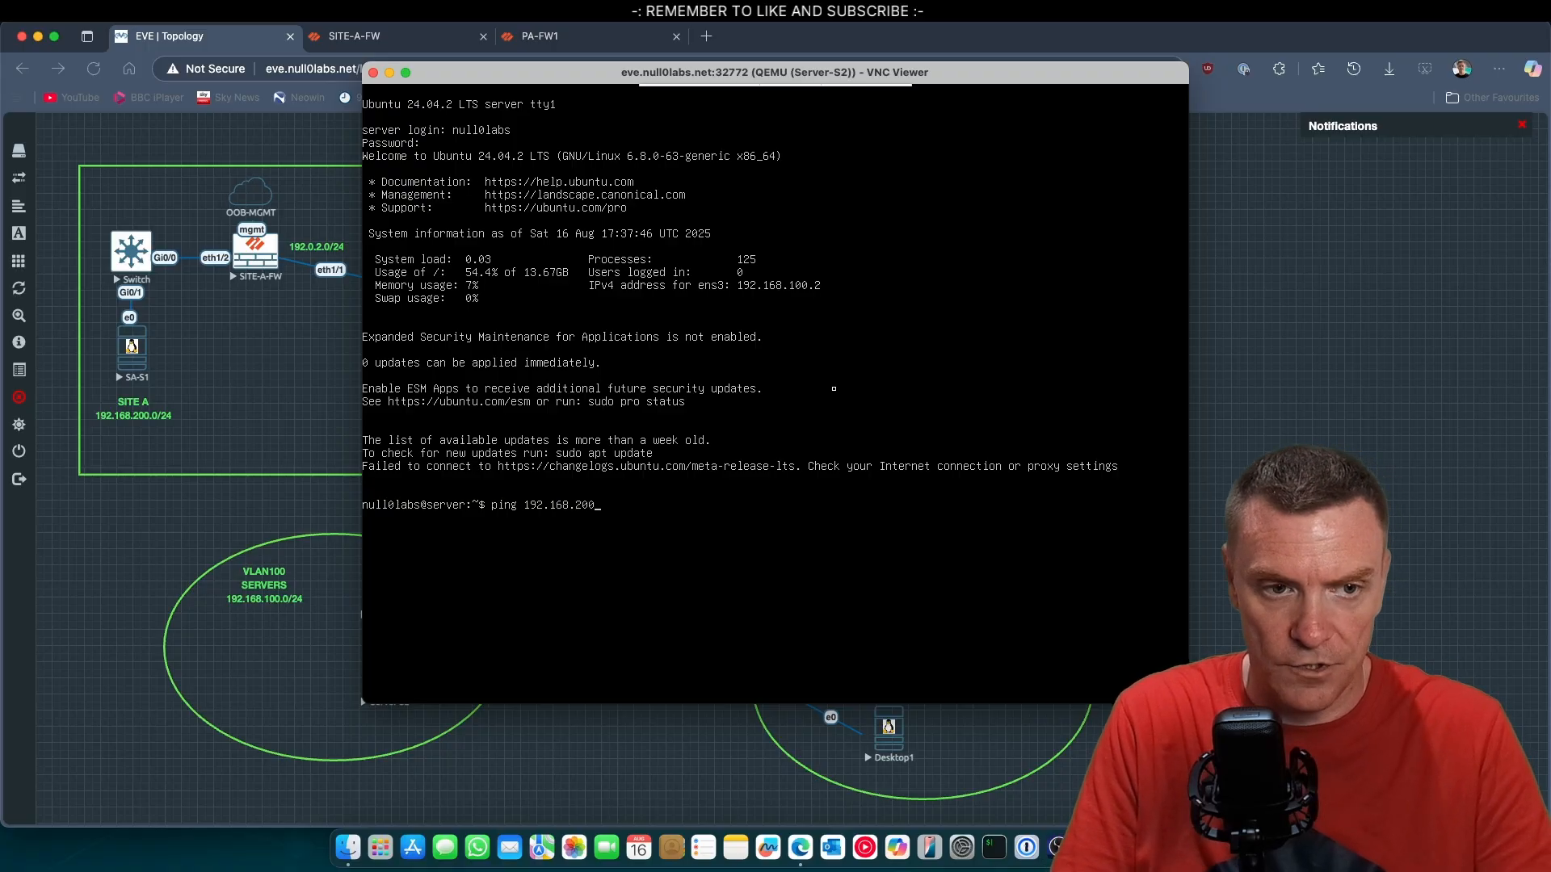
text(.1)
key(Return)
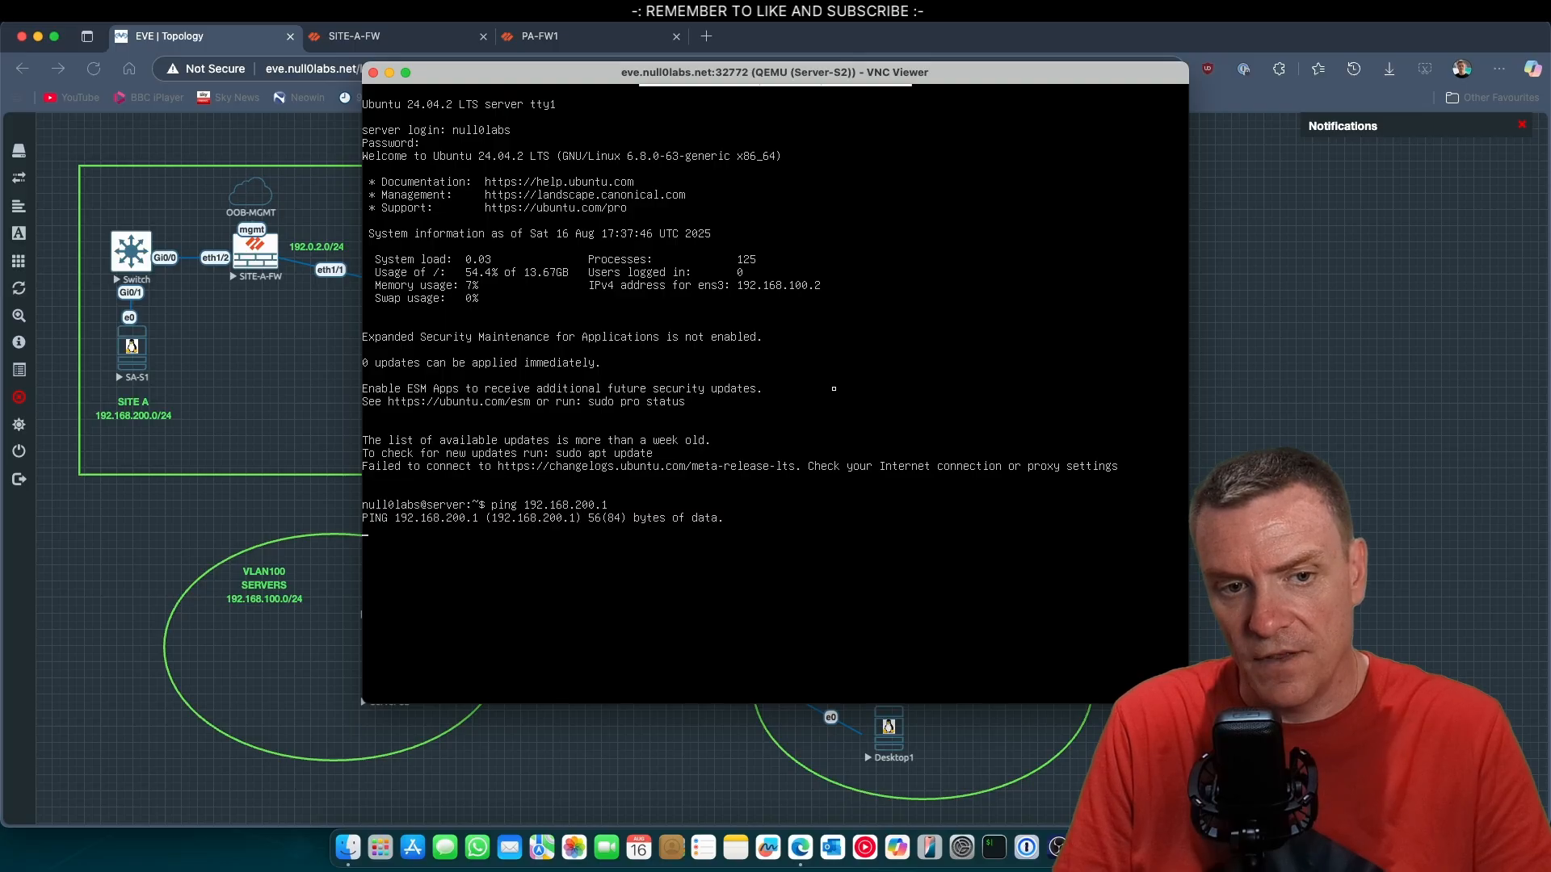
Stop the ping on Server-S2, log out of the server and close its VNC console.
key(ctrl+c)
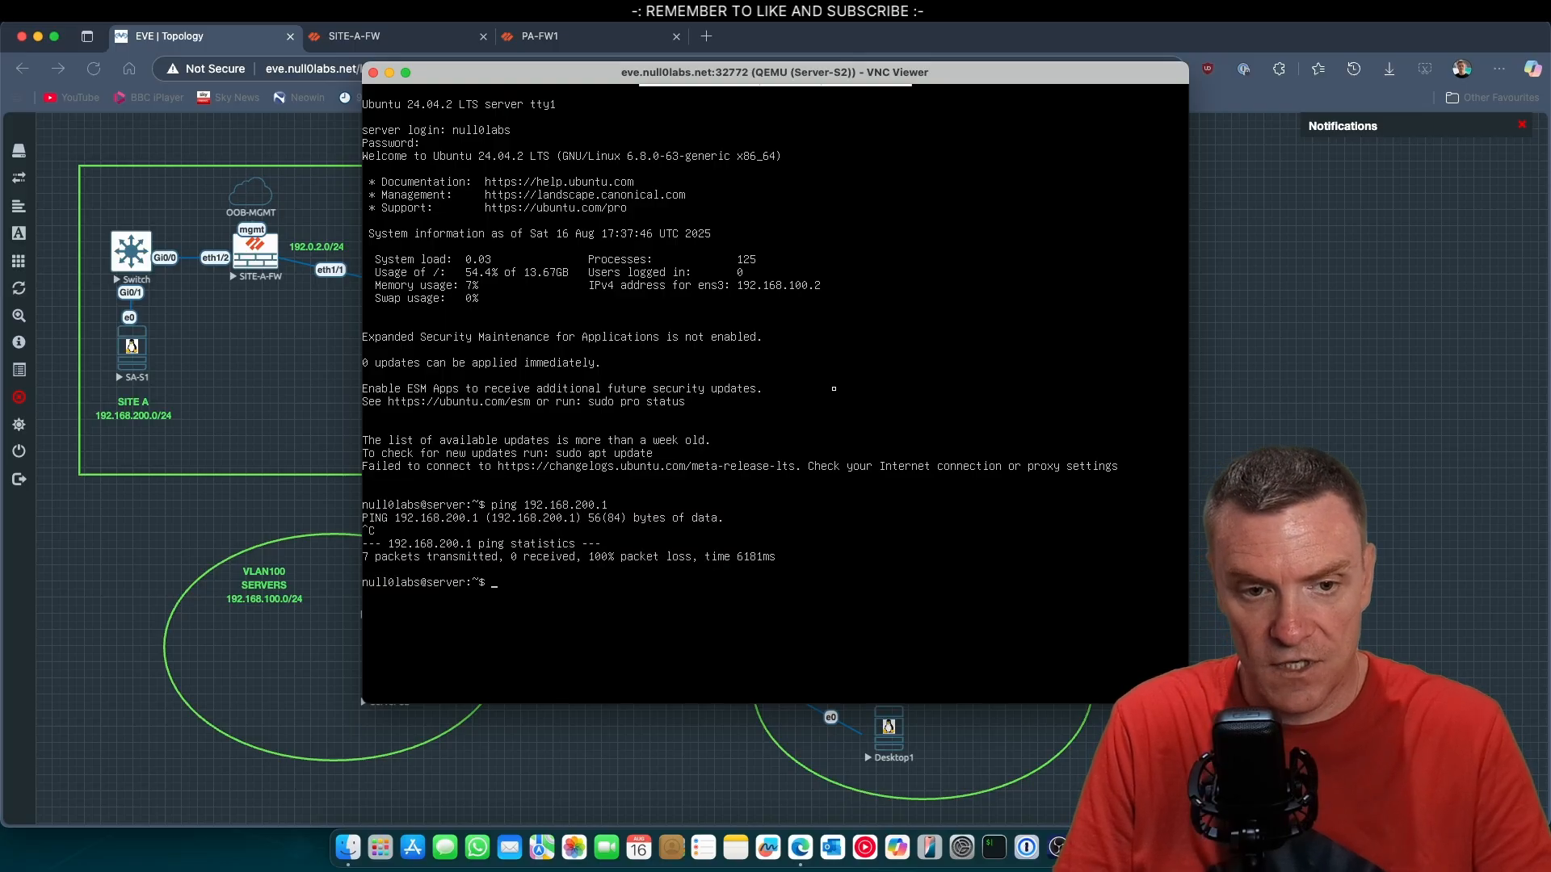
text(exit)
key(Return)
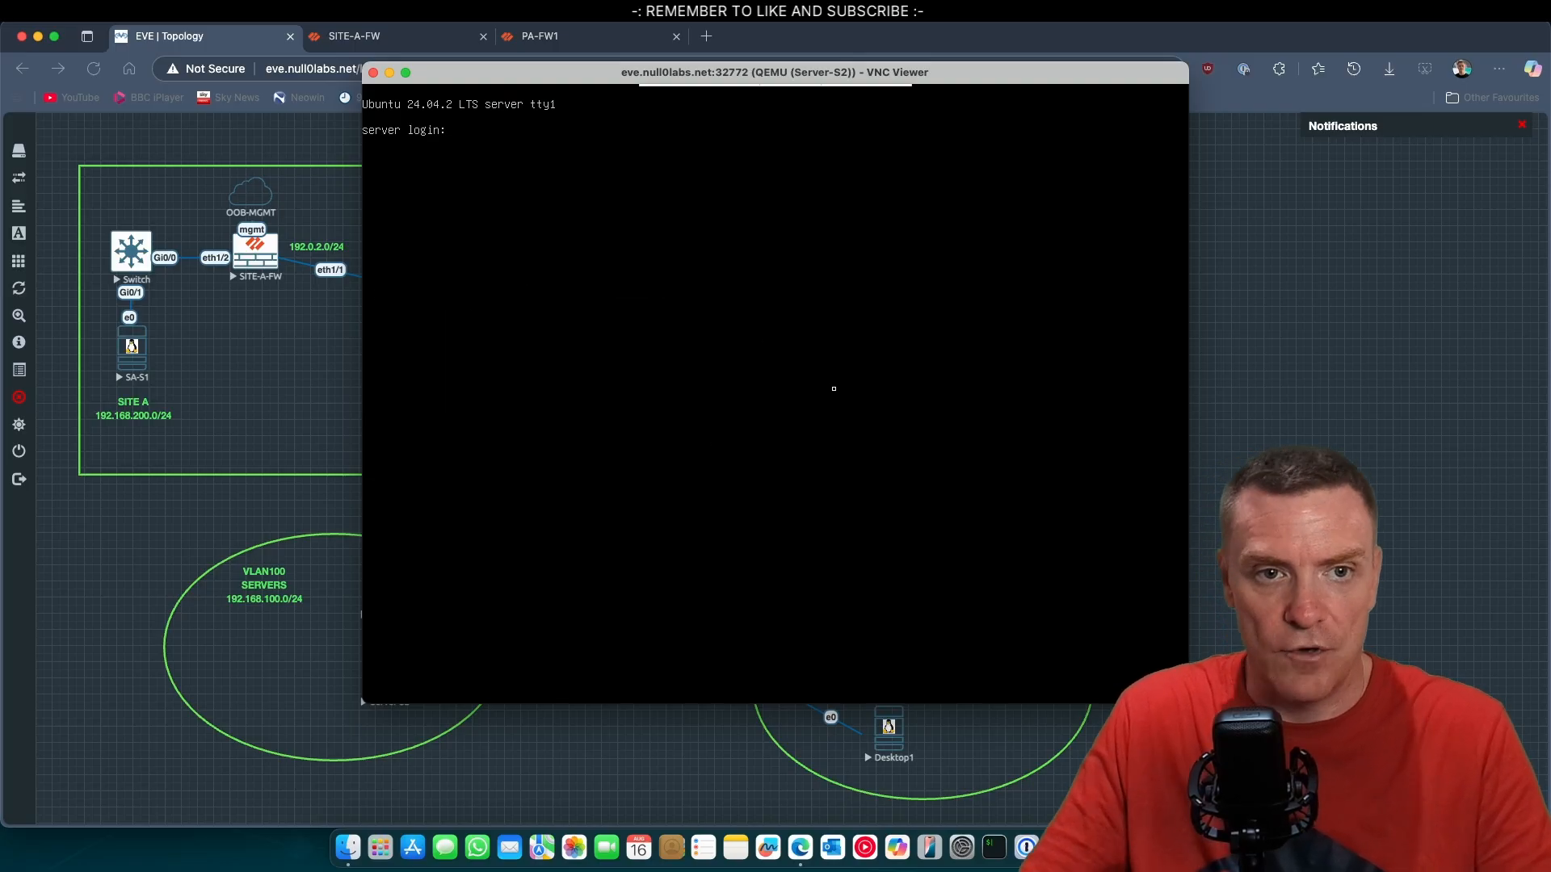
click(373, 73)
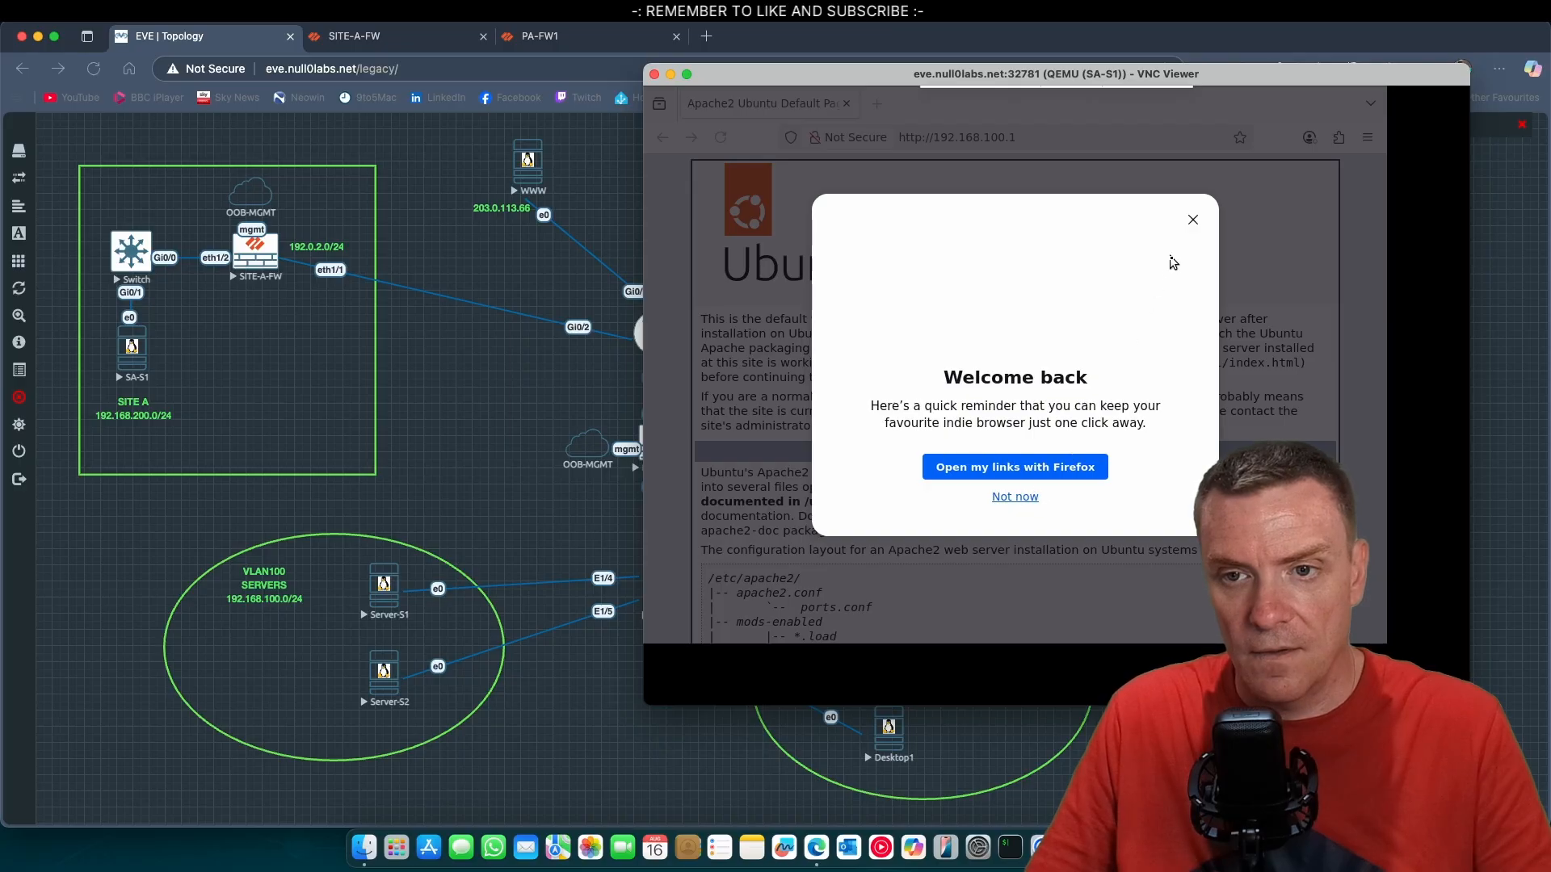
Dismiss the Firefox default-browser prompt on SA-S1, quit Firefox and its graphical session, and close the VNC console.
click(1029, 496)
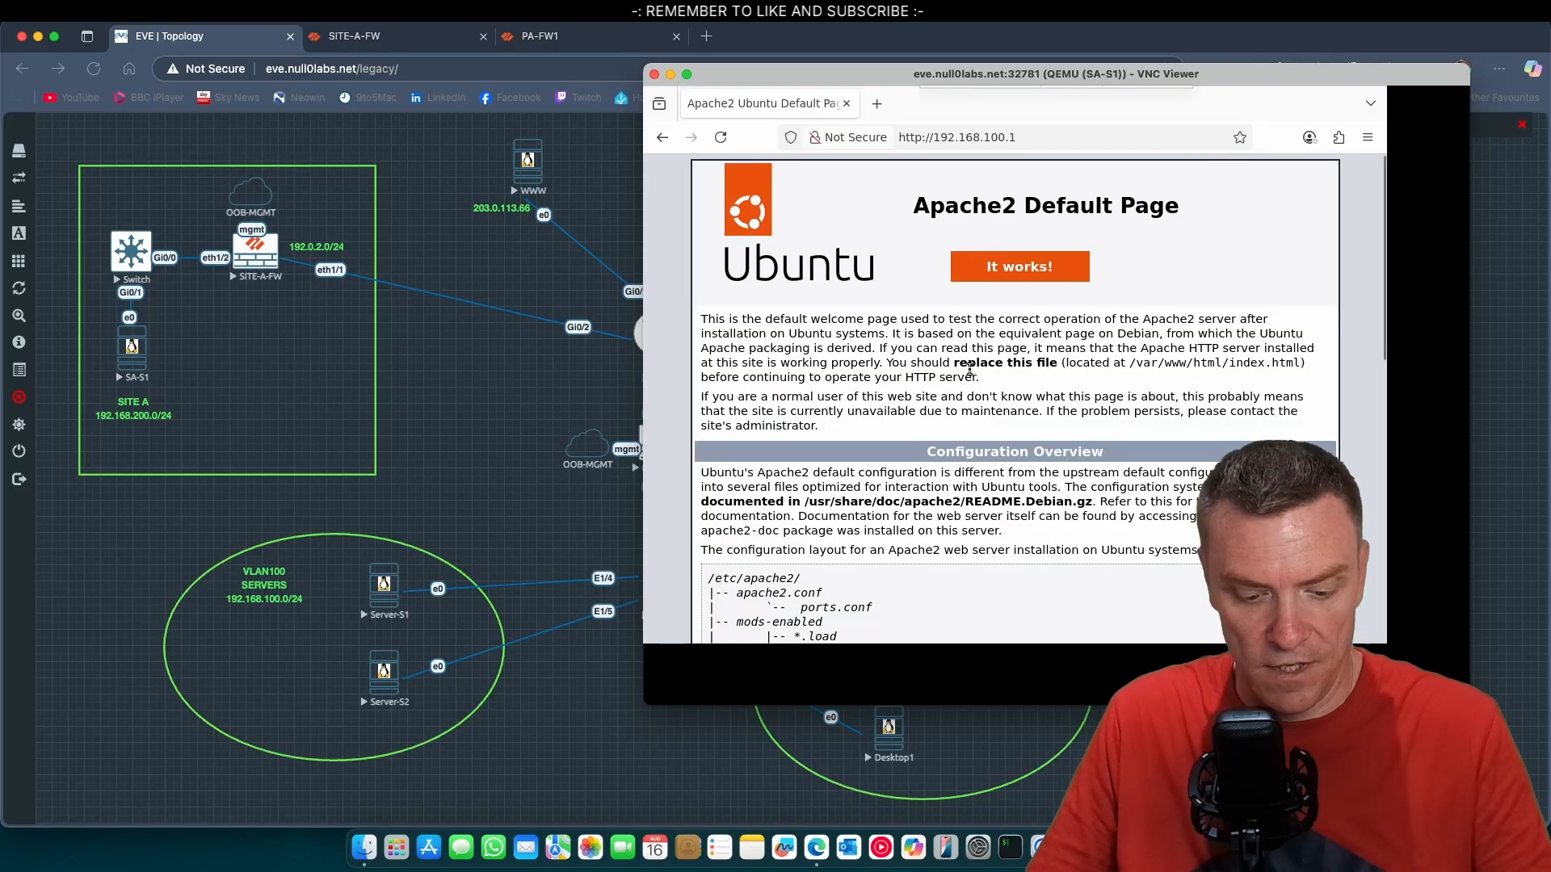
click(1366, 139)
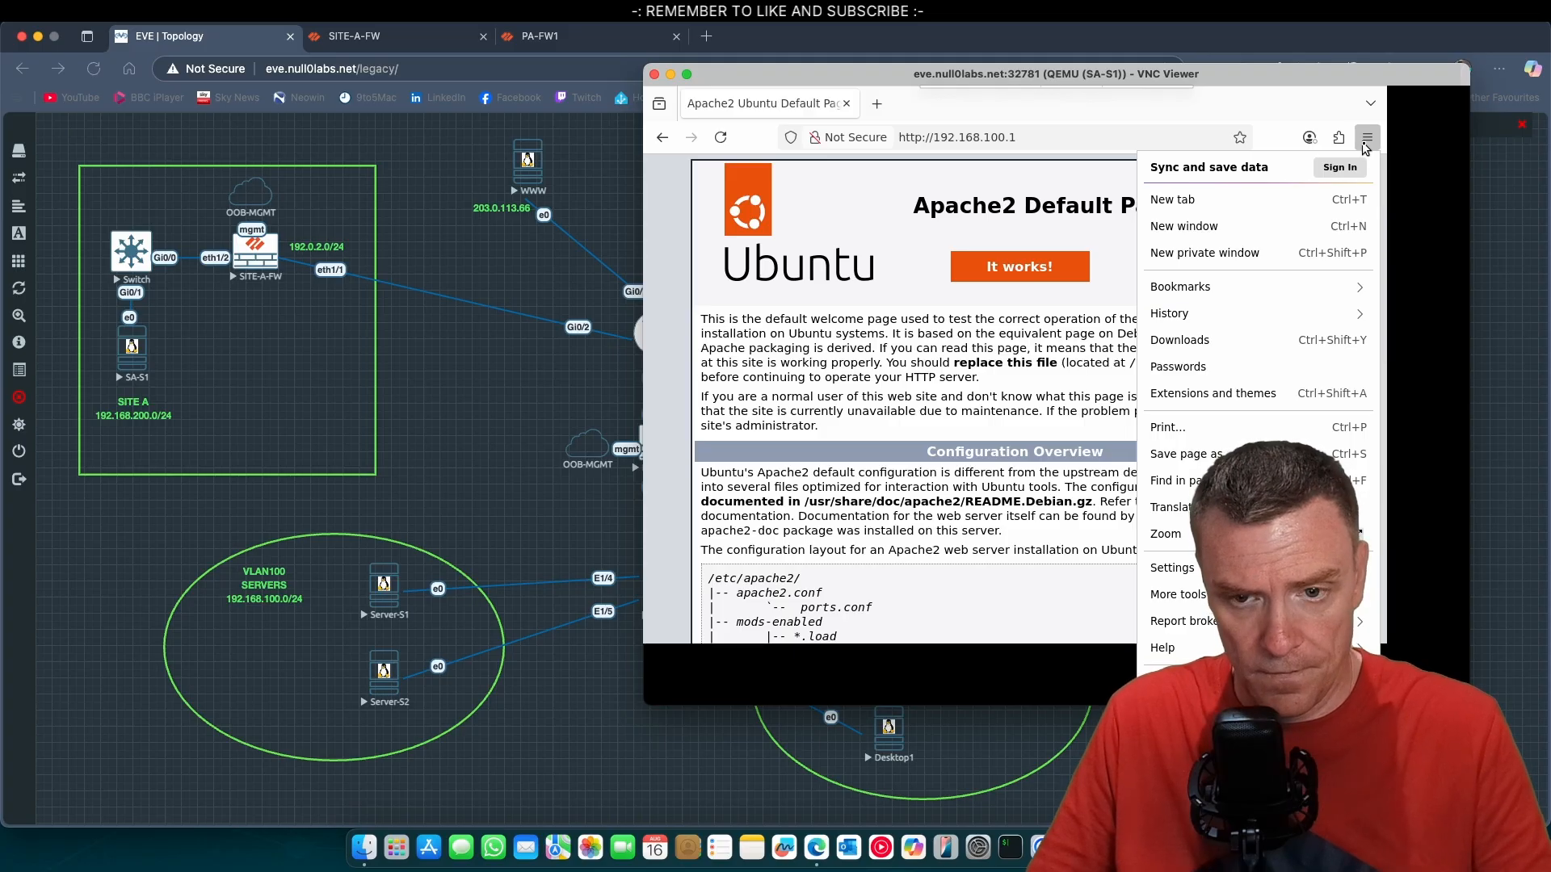
key(ctrl+q)
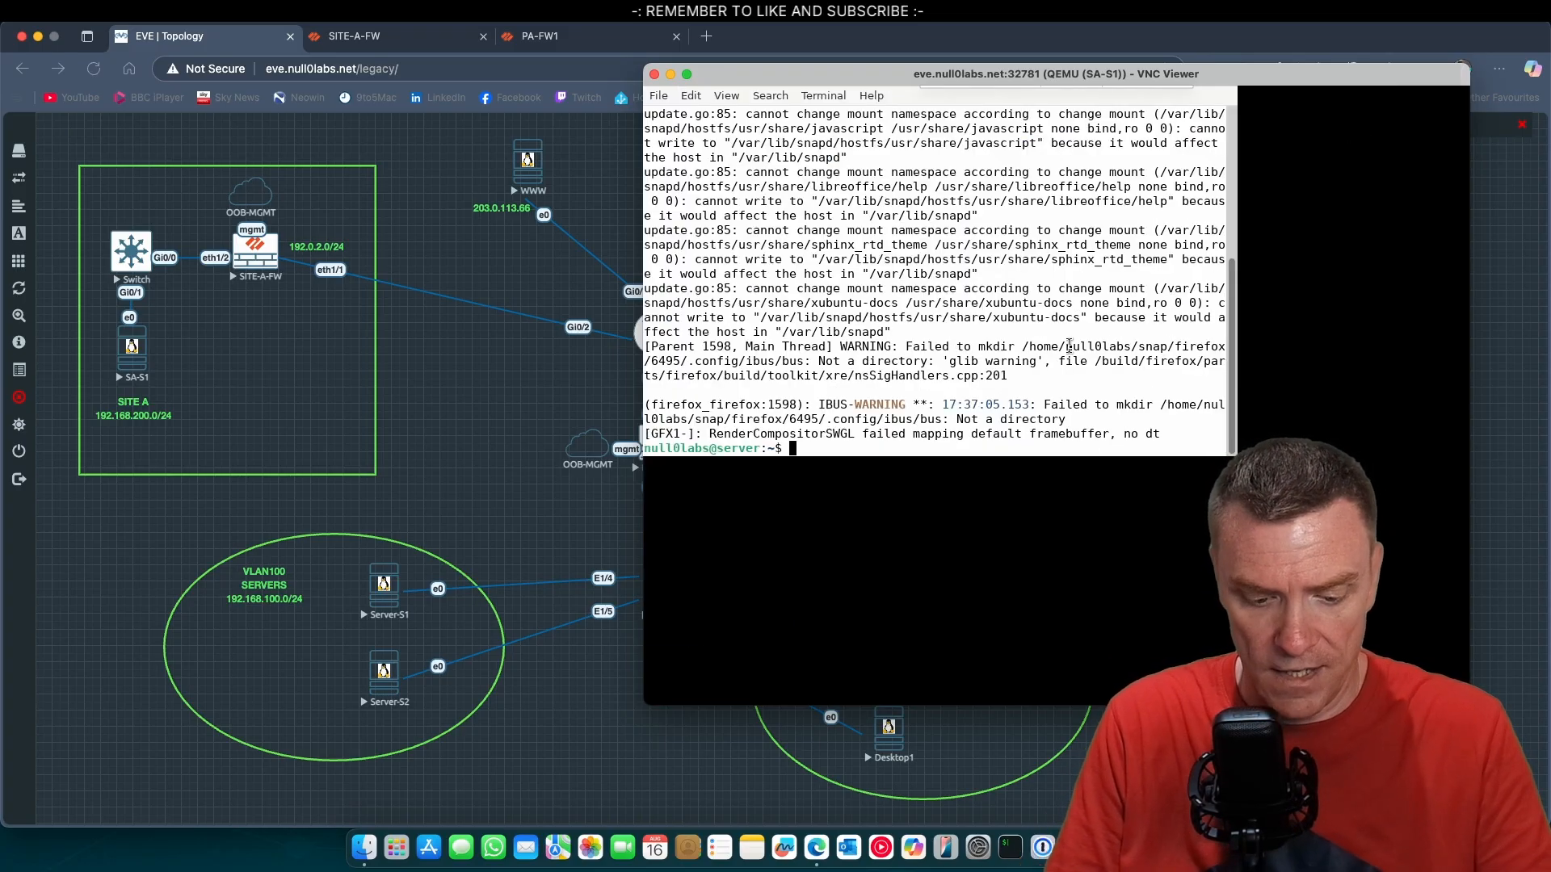
text(exit)
key(Return)
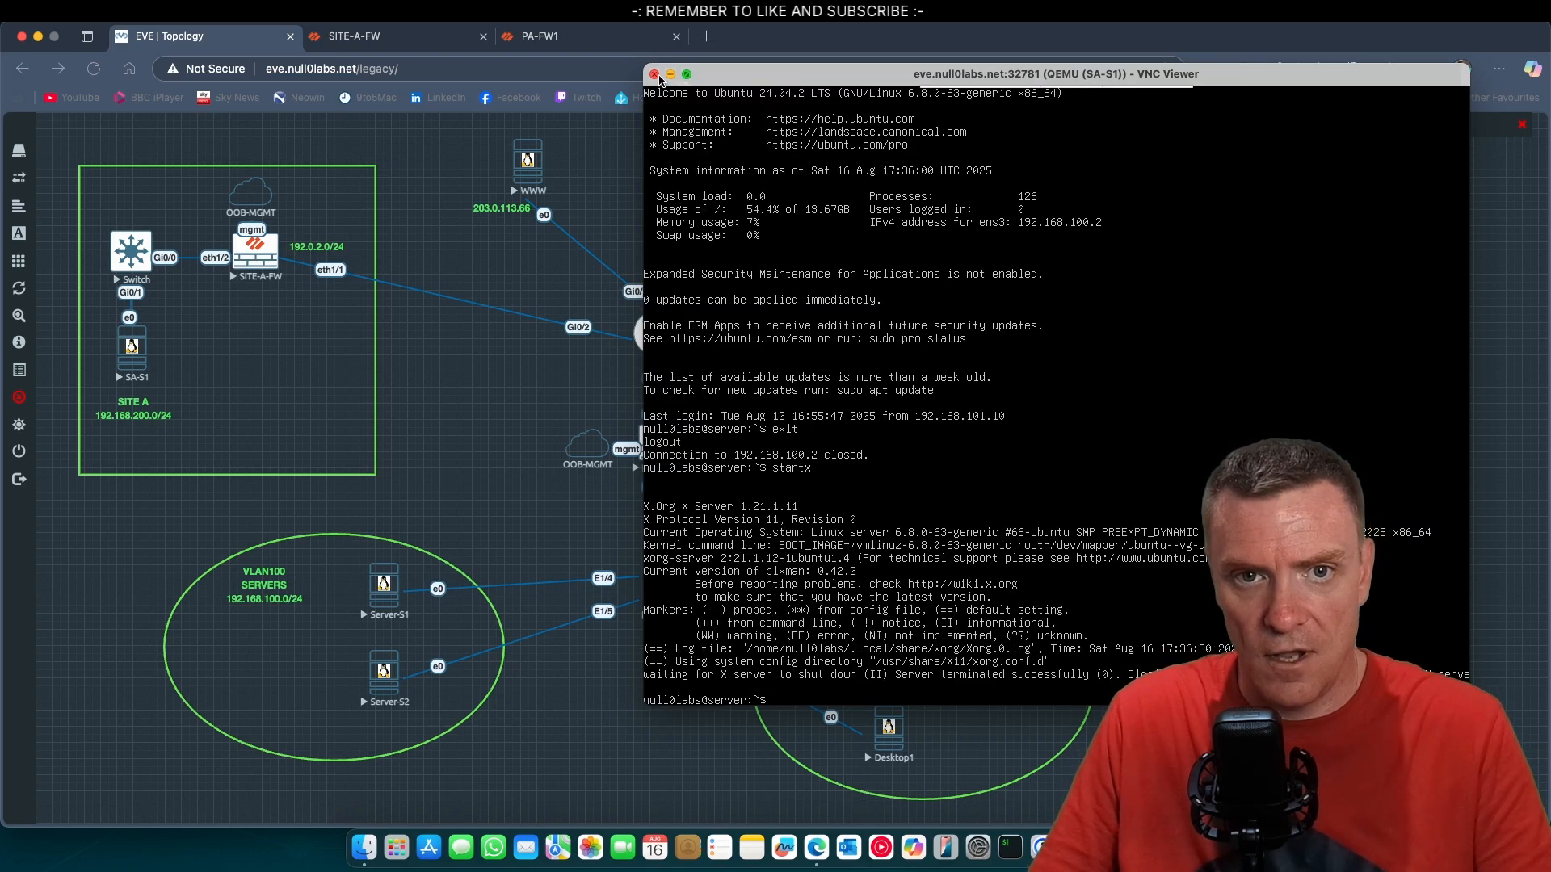
click(655, 75)
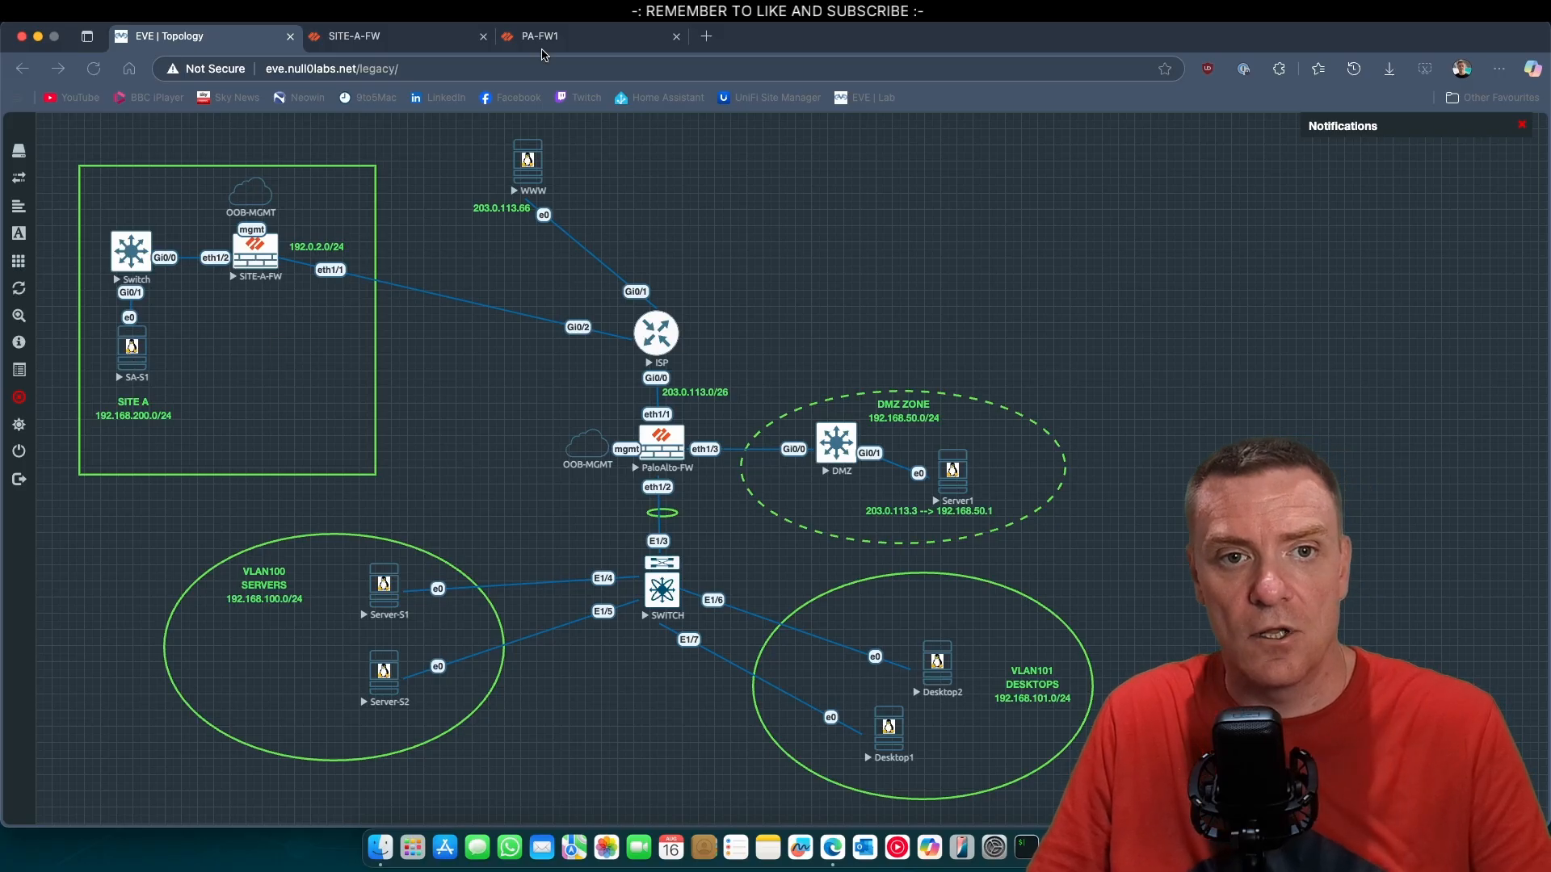
Refresh the system log on the PA-FW1 firewall to review the VPN negotiation events.
click(590, 38)
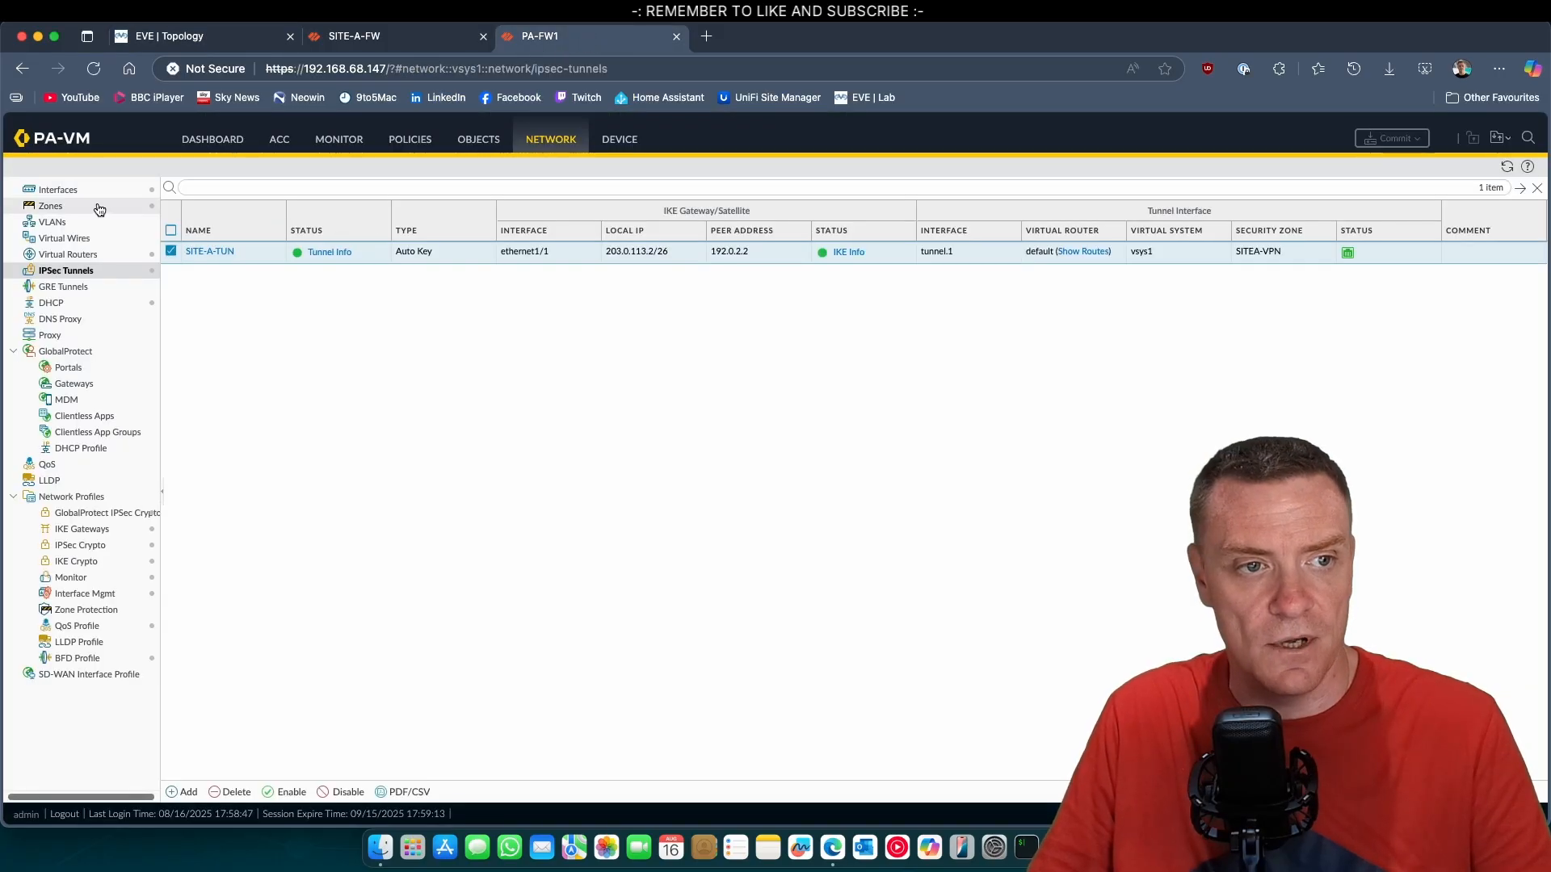
click(329, 142)
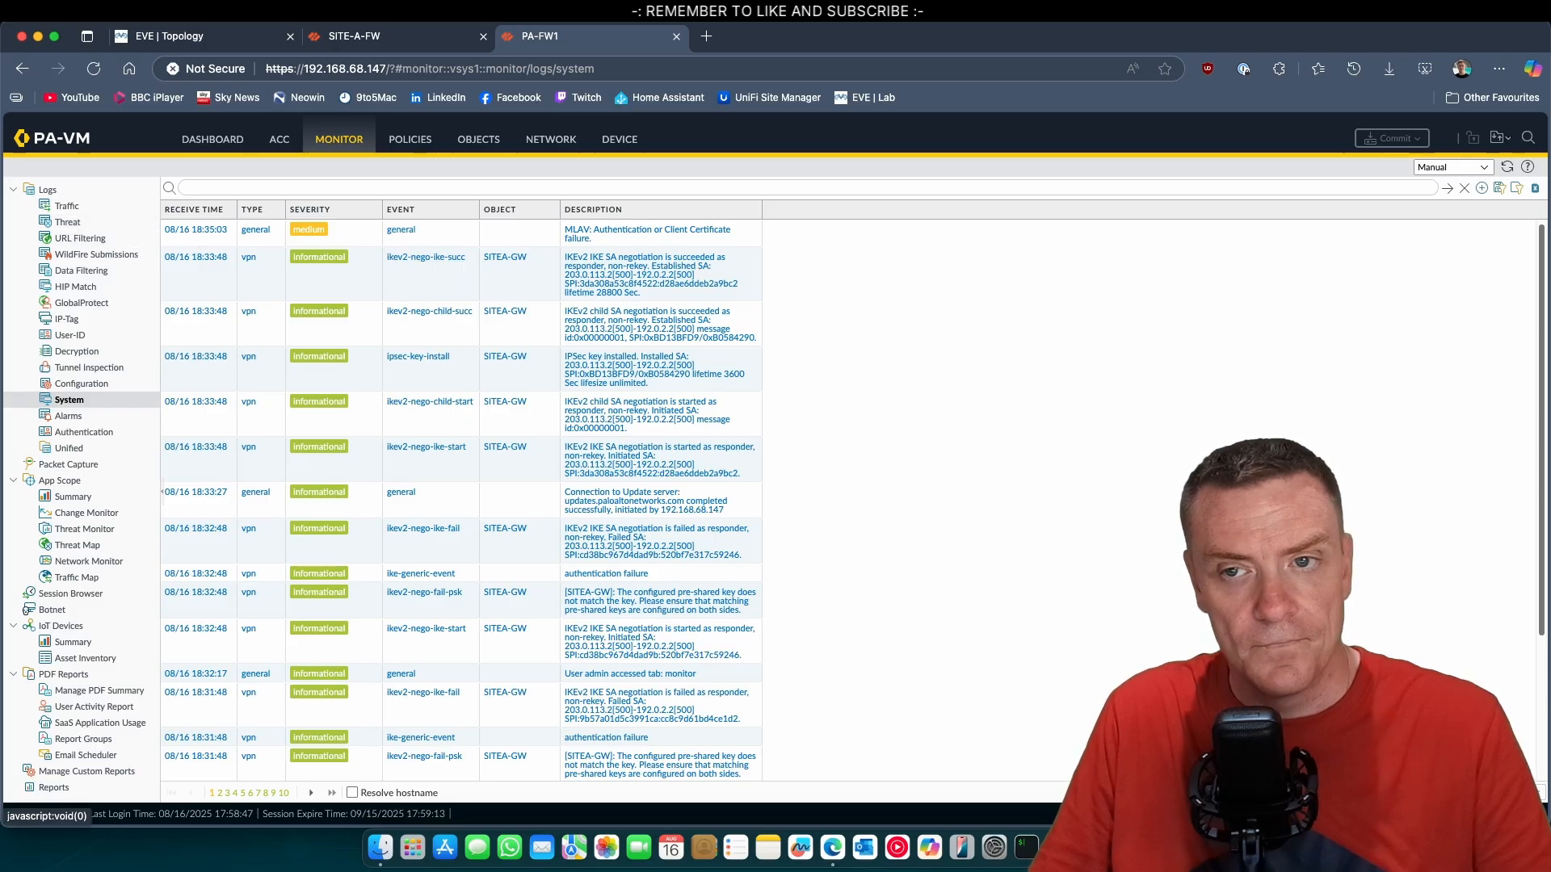
click(1504, 168)
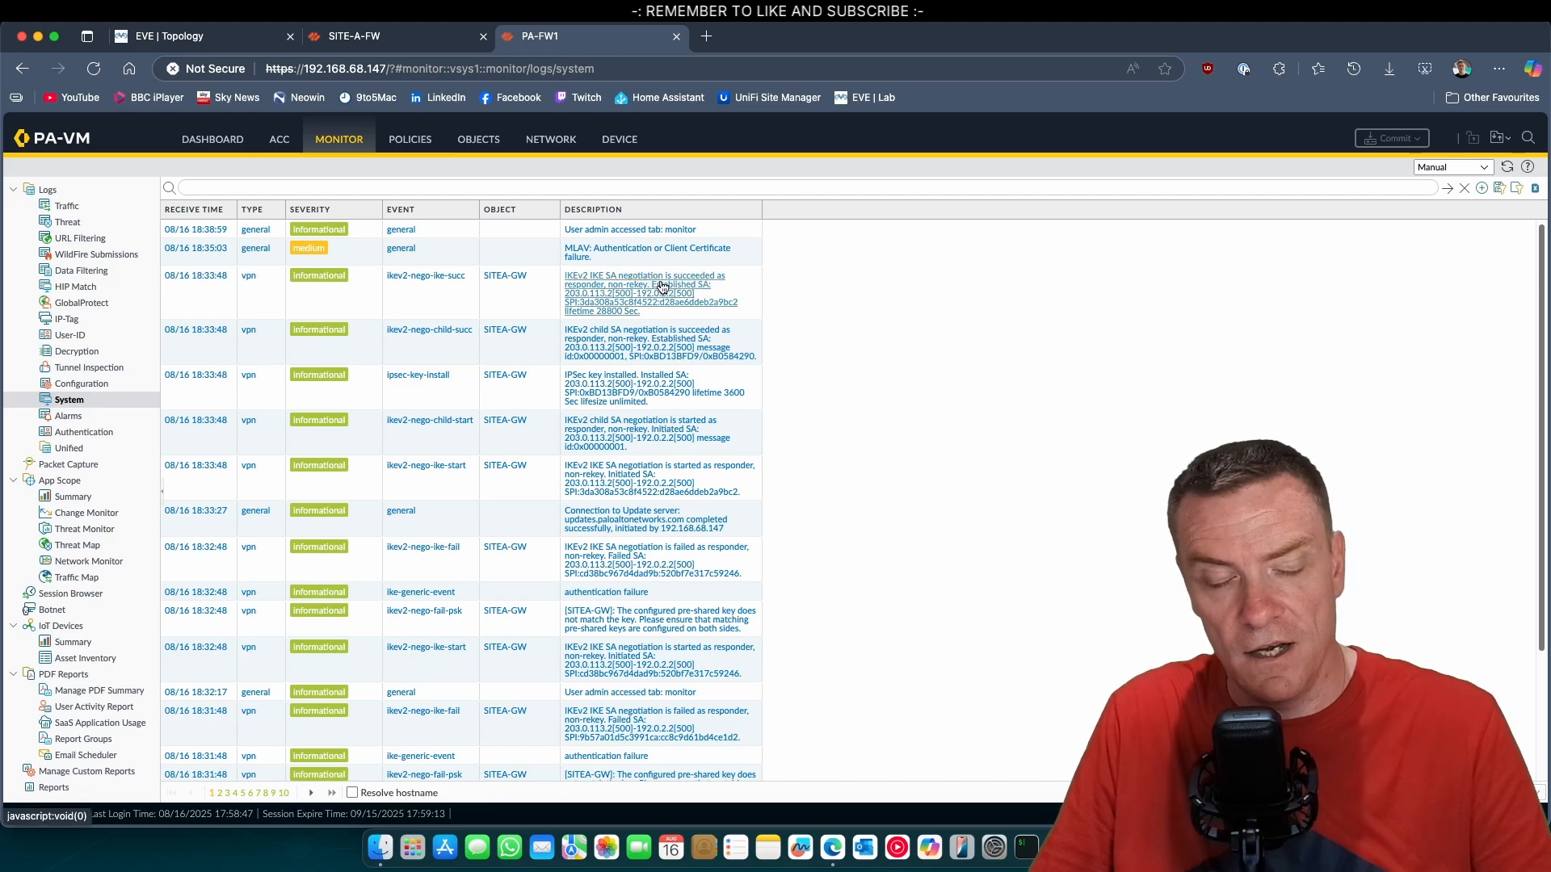
Review the PA-FW1 traffic log filtered to the SITEA-SERVERS security rule and check the rule hit counts.
click(63, 210)
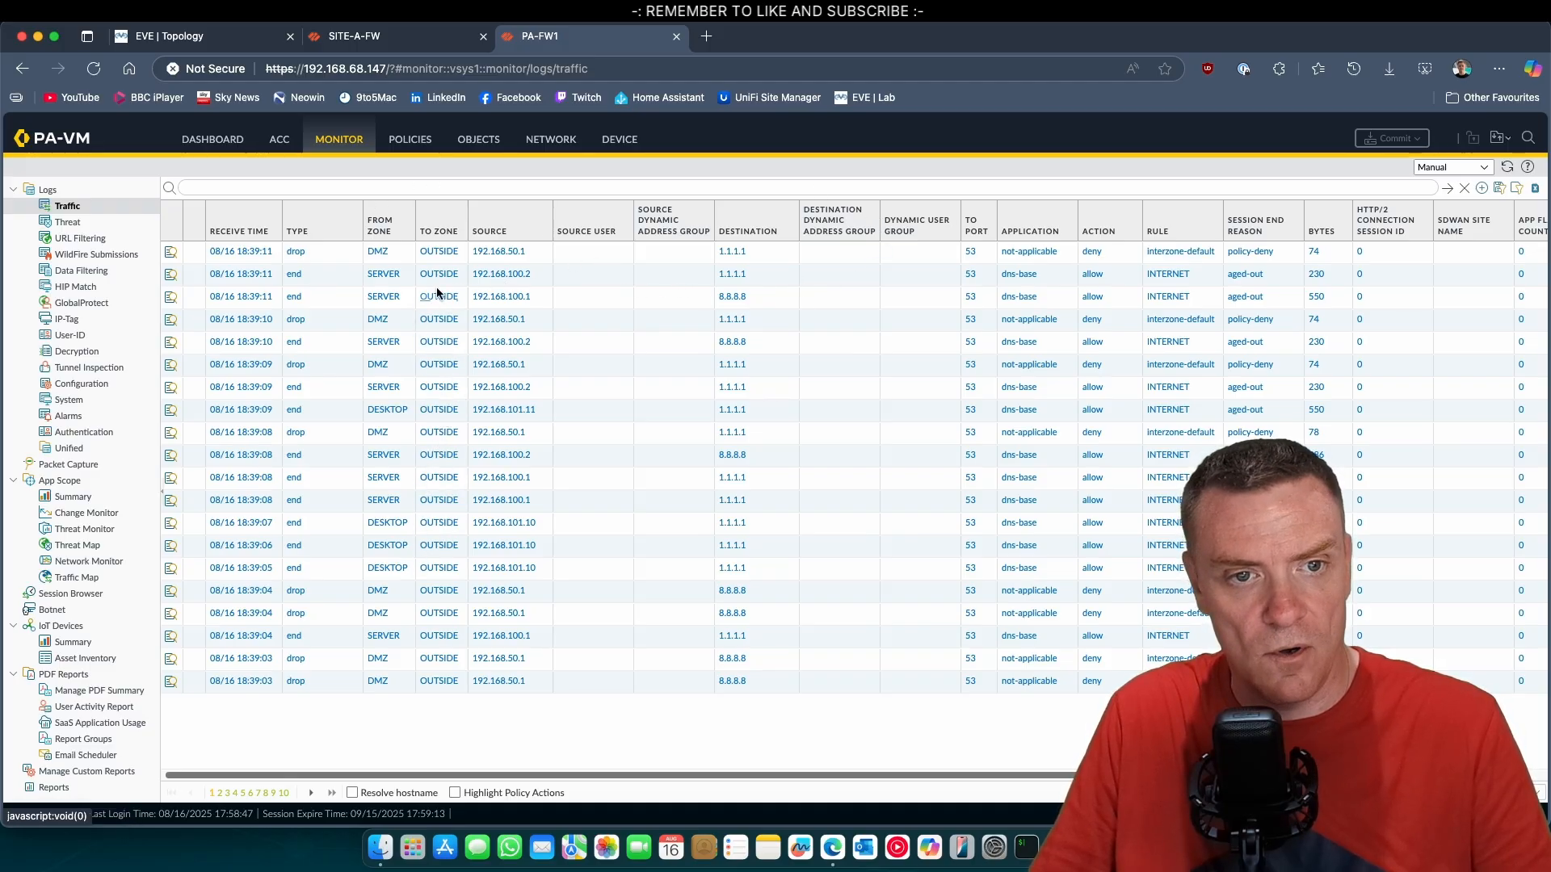
click(393, 147)
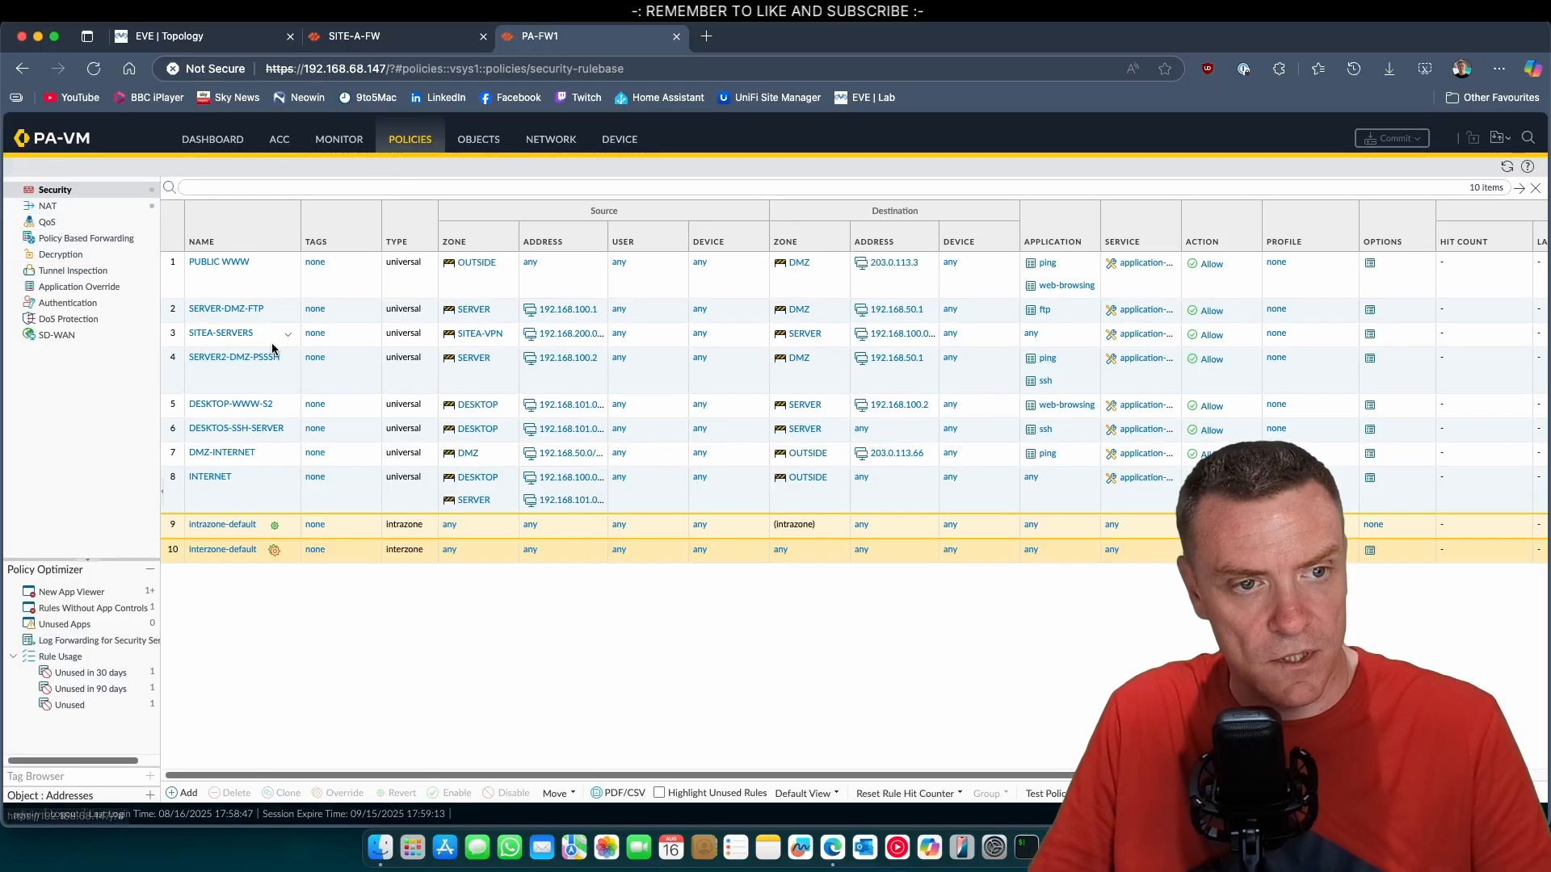
click(290, 339)
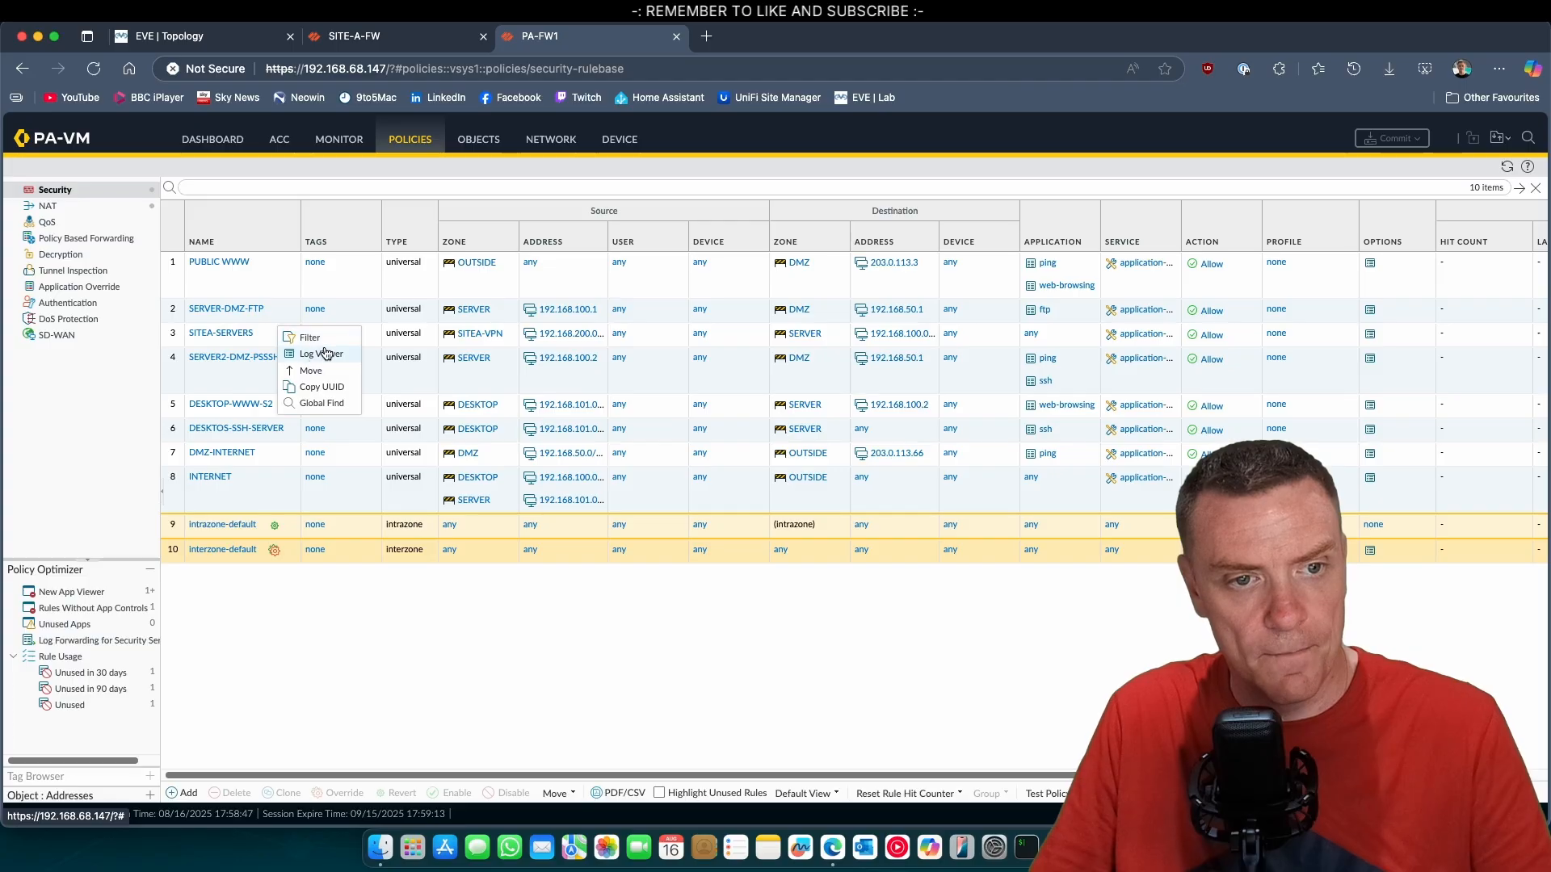
click(325, 354)
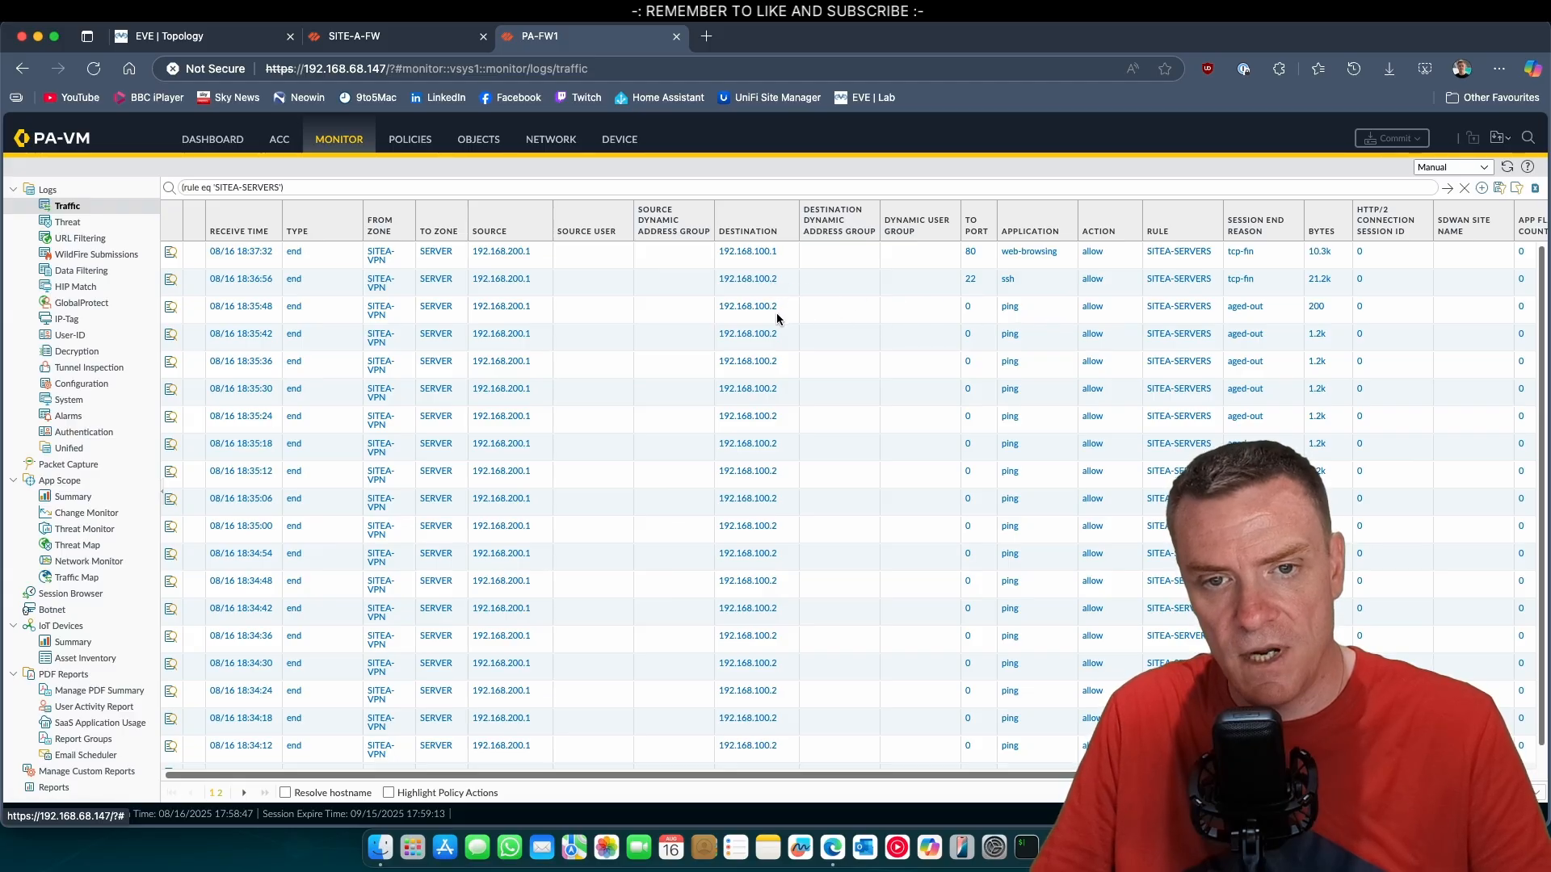
click(410, 139)
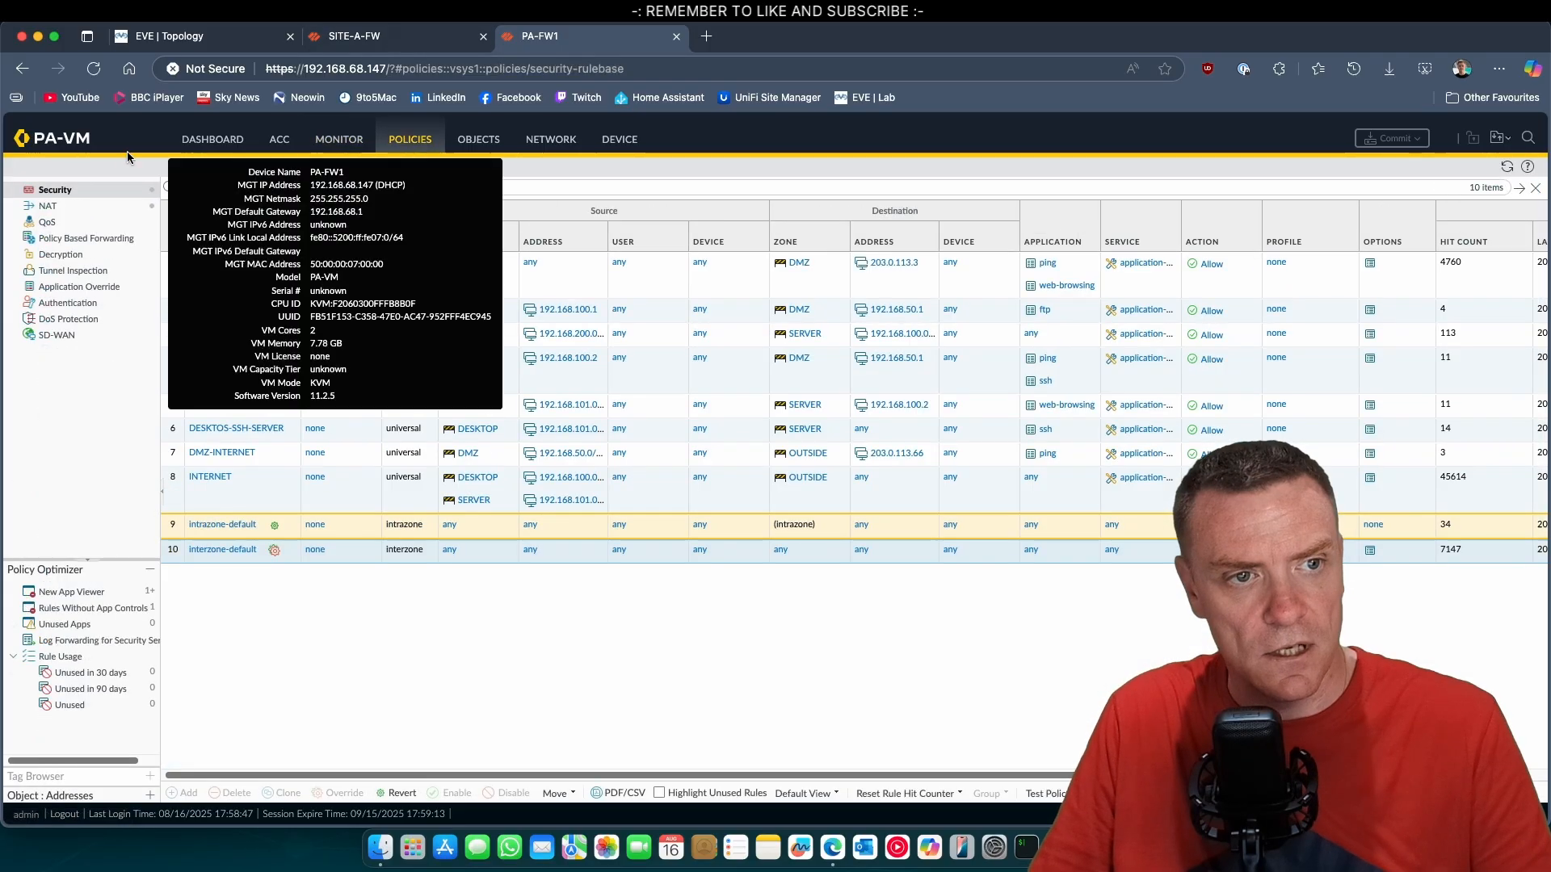
click(341, 141)
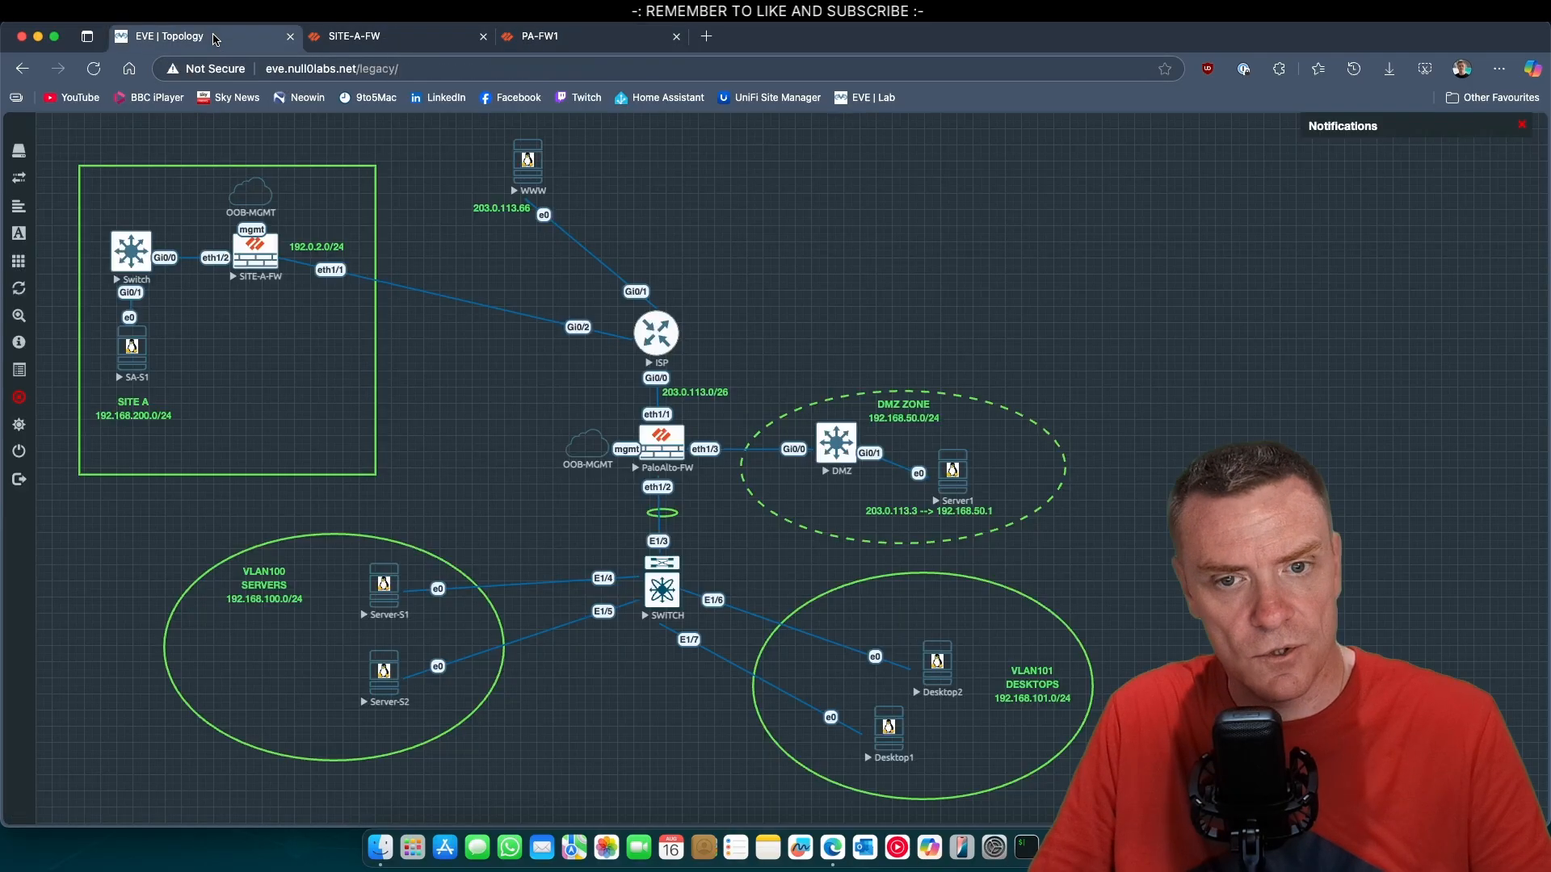
Reopen the VNC console of Server-S2 from the EVE topology.
click(217, 36)
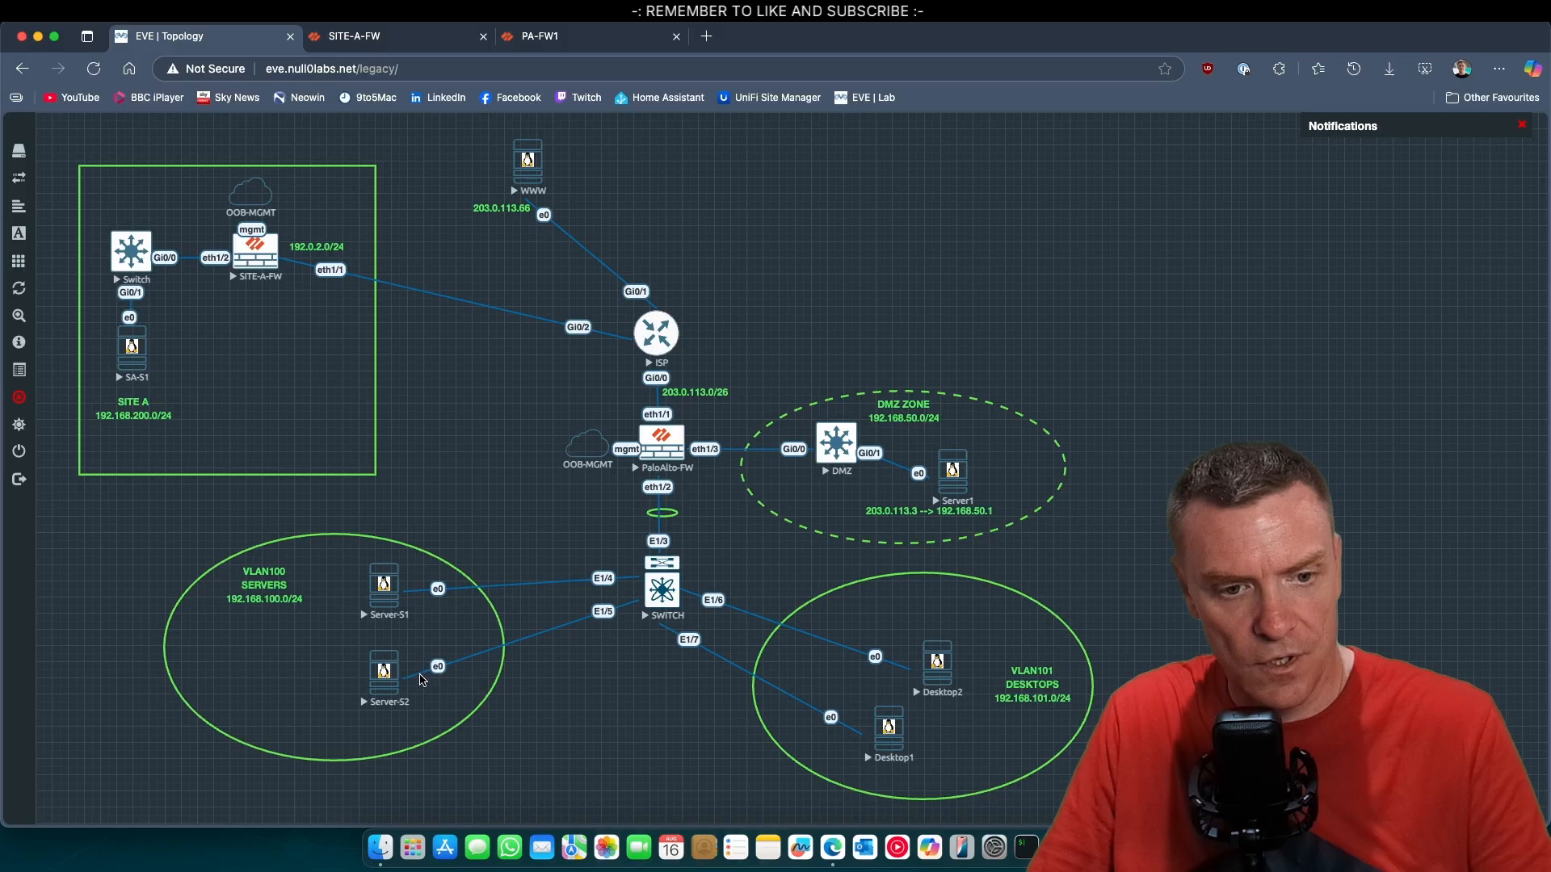
click(382, 684)
click(939, 155)
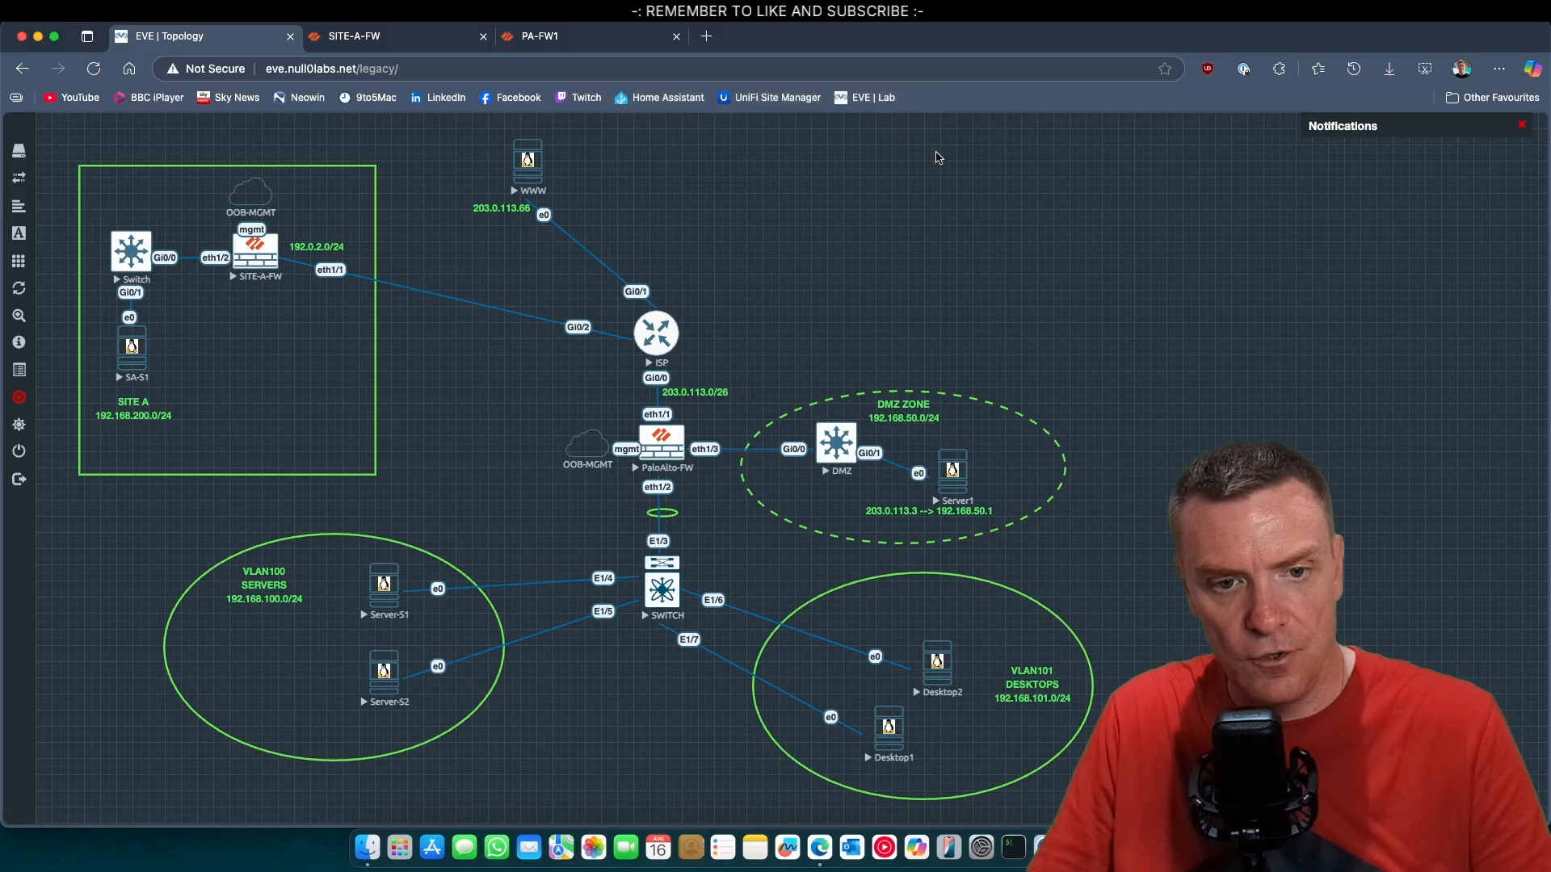
click(898, 397)
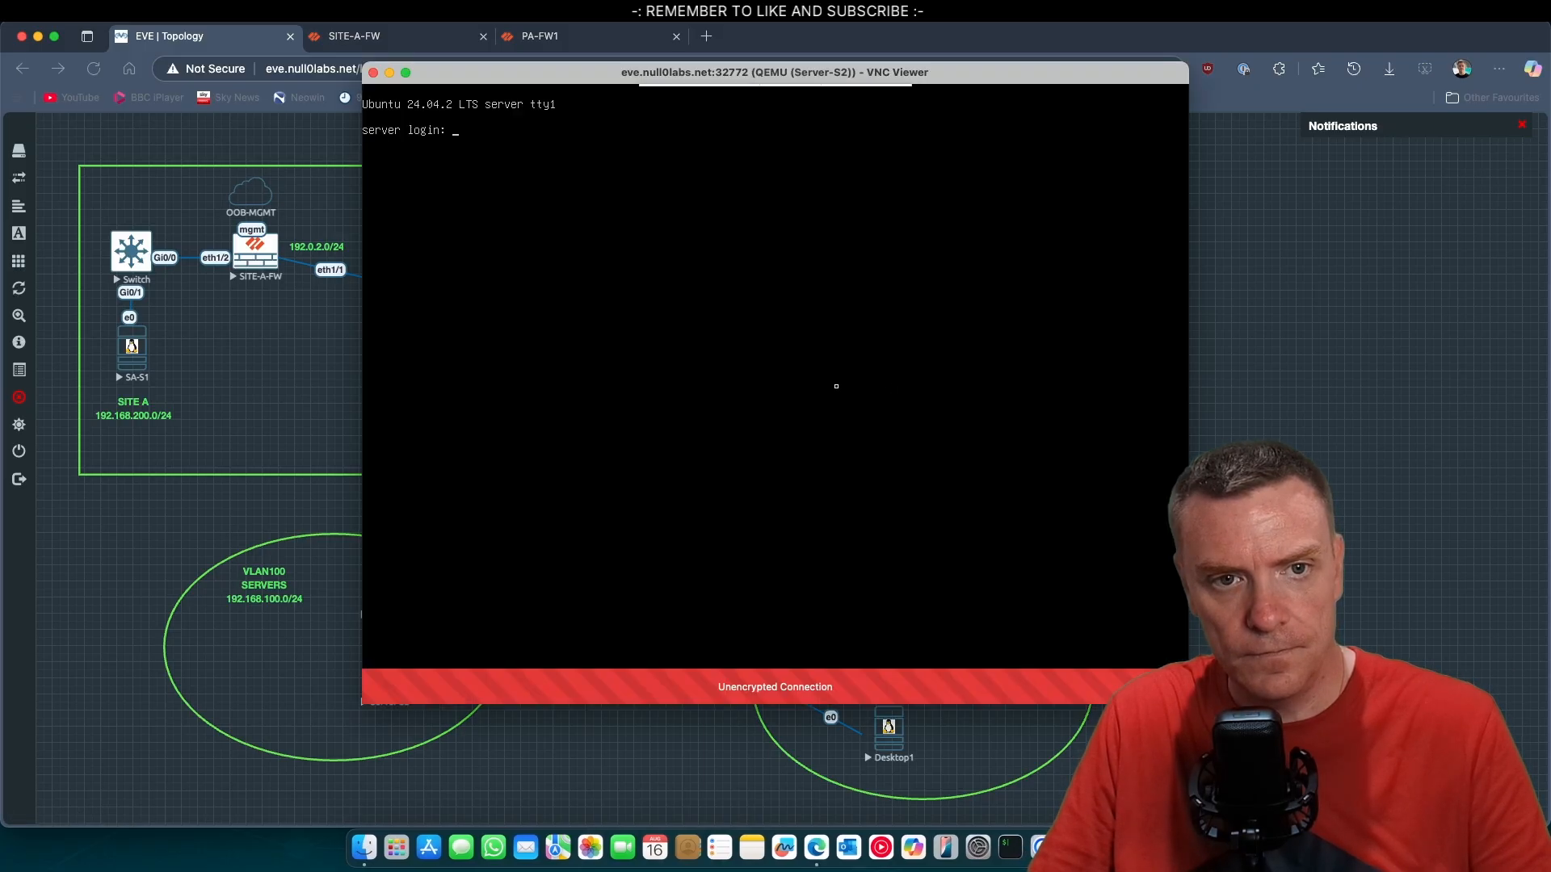
Log in to Server-S2 as null0labs with the account password.
text(null0)
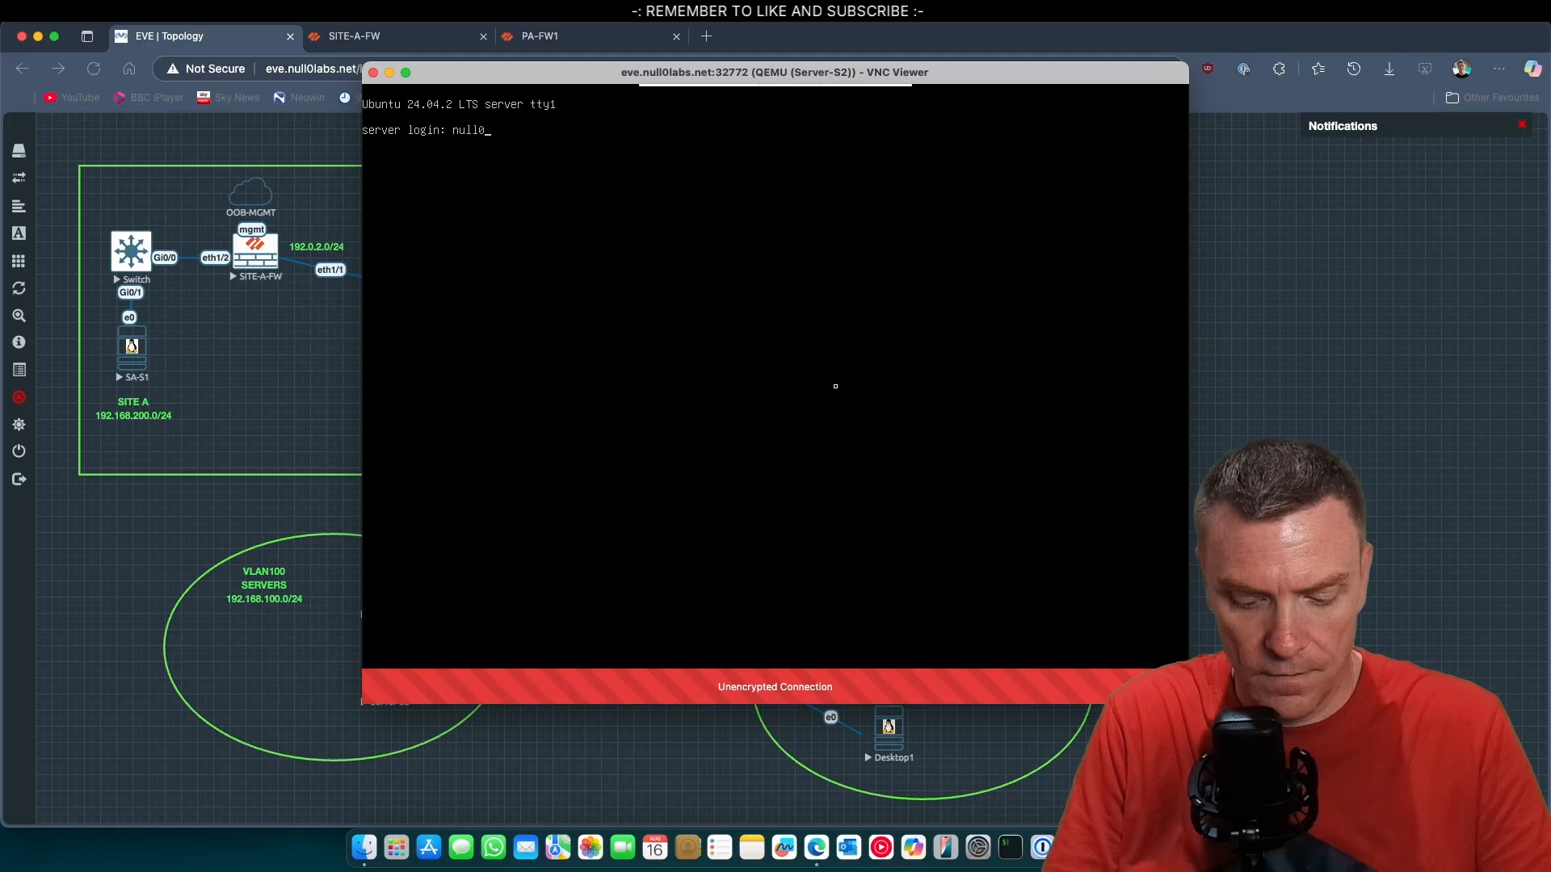
text(lab)
text(s)
key(Return)
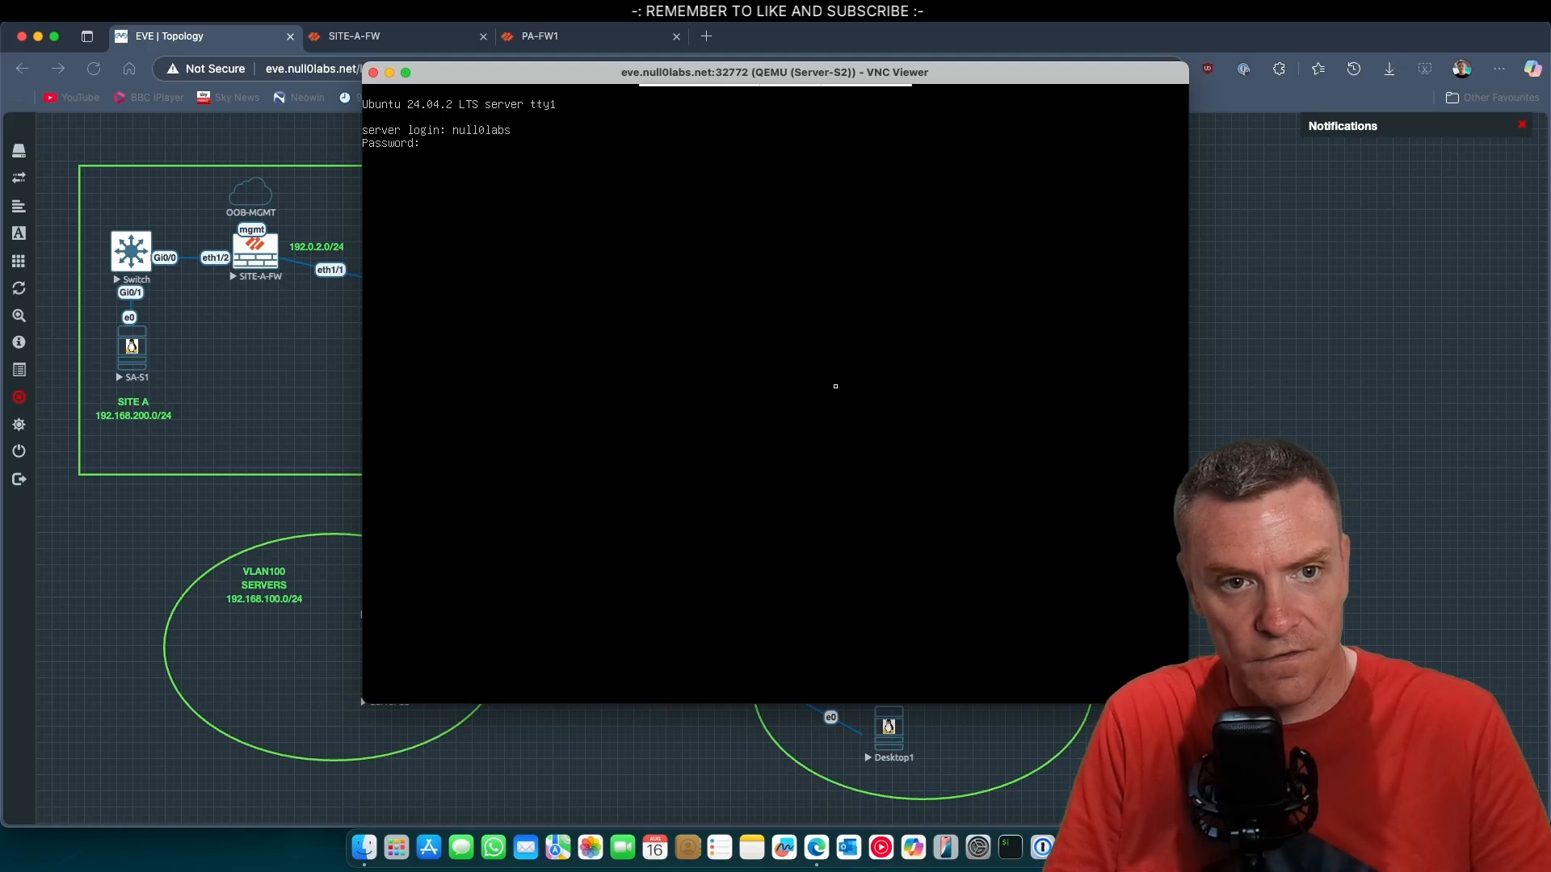
key(Return)
Try to open an SSH session from Server-S2 to 192.168.200.1.
text(s)
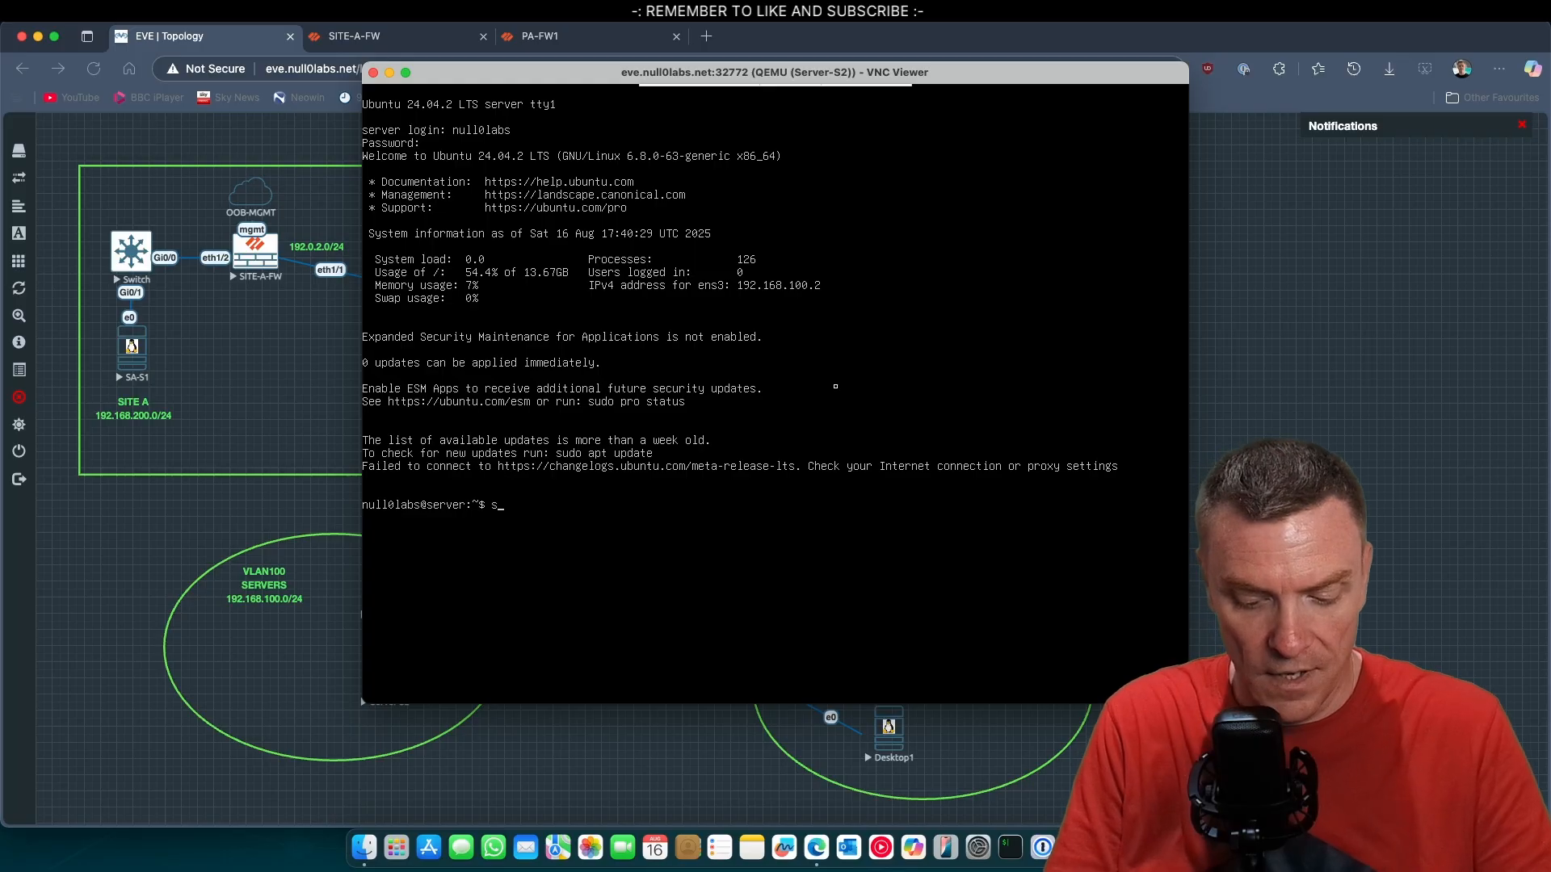
text(sh 192.168.200.)
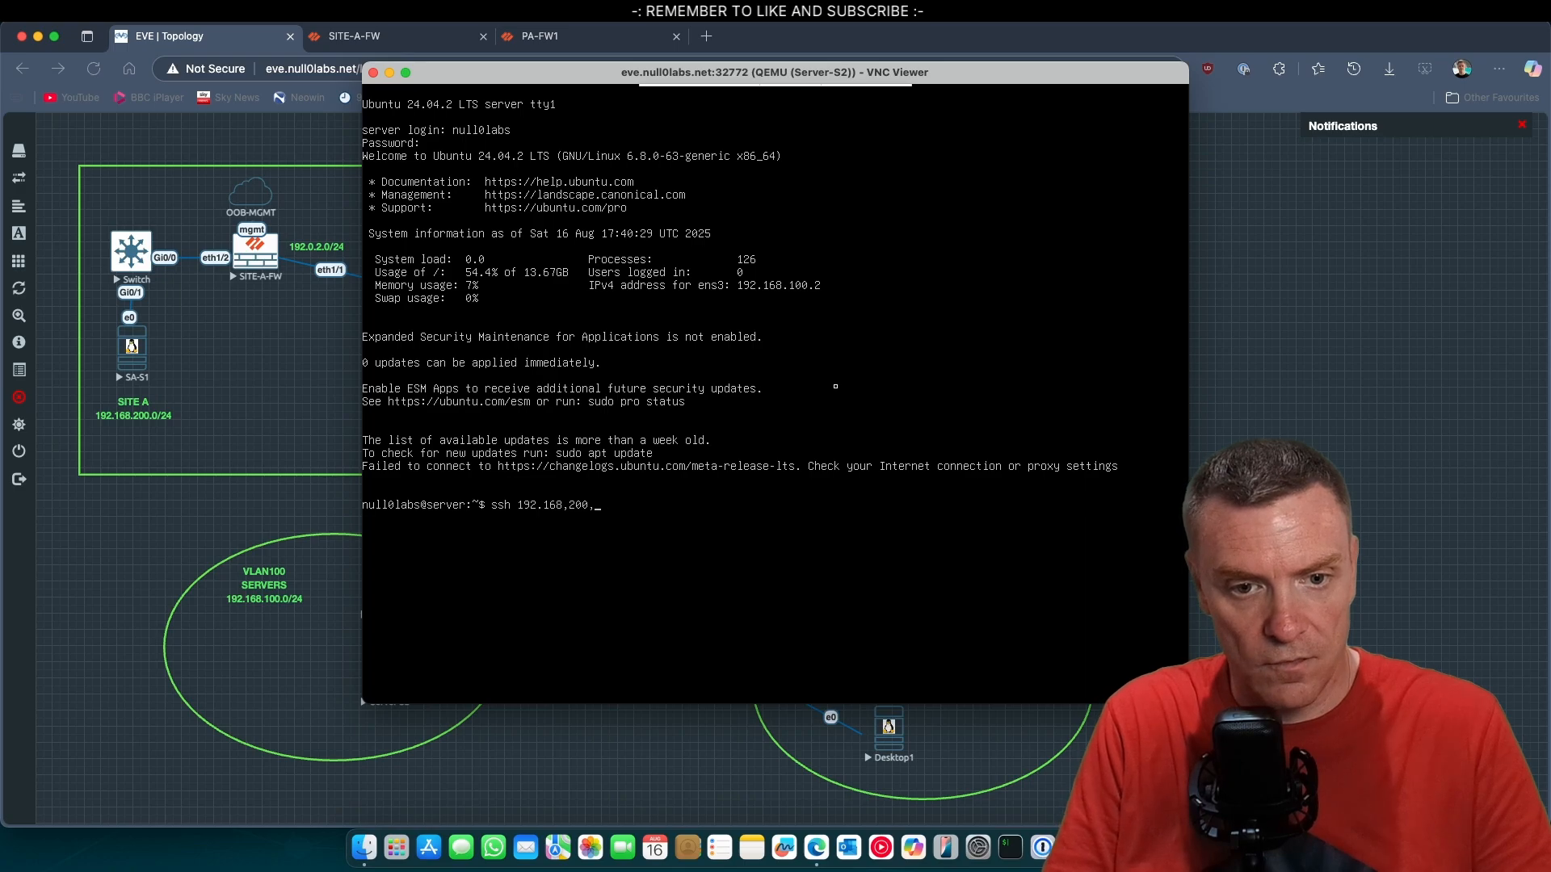
text(,200)
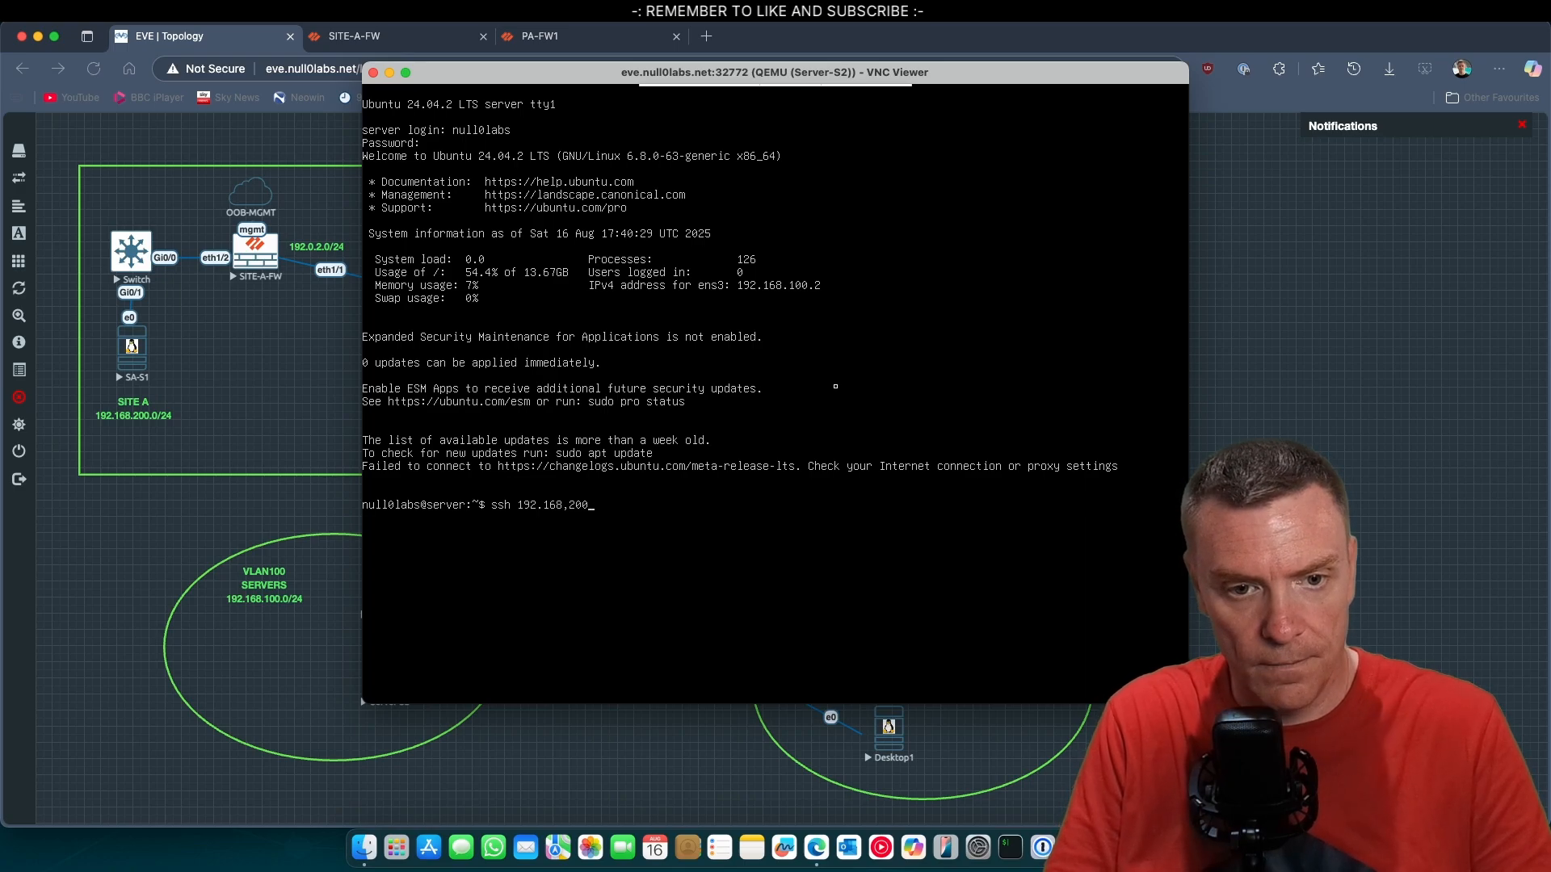
text(..)
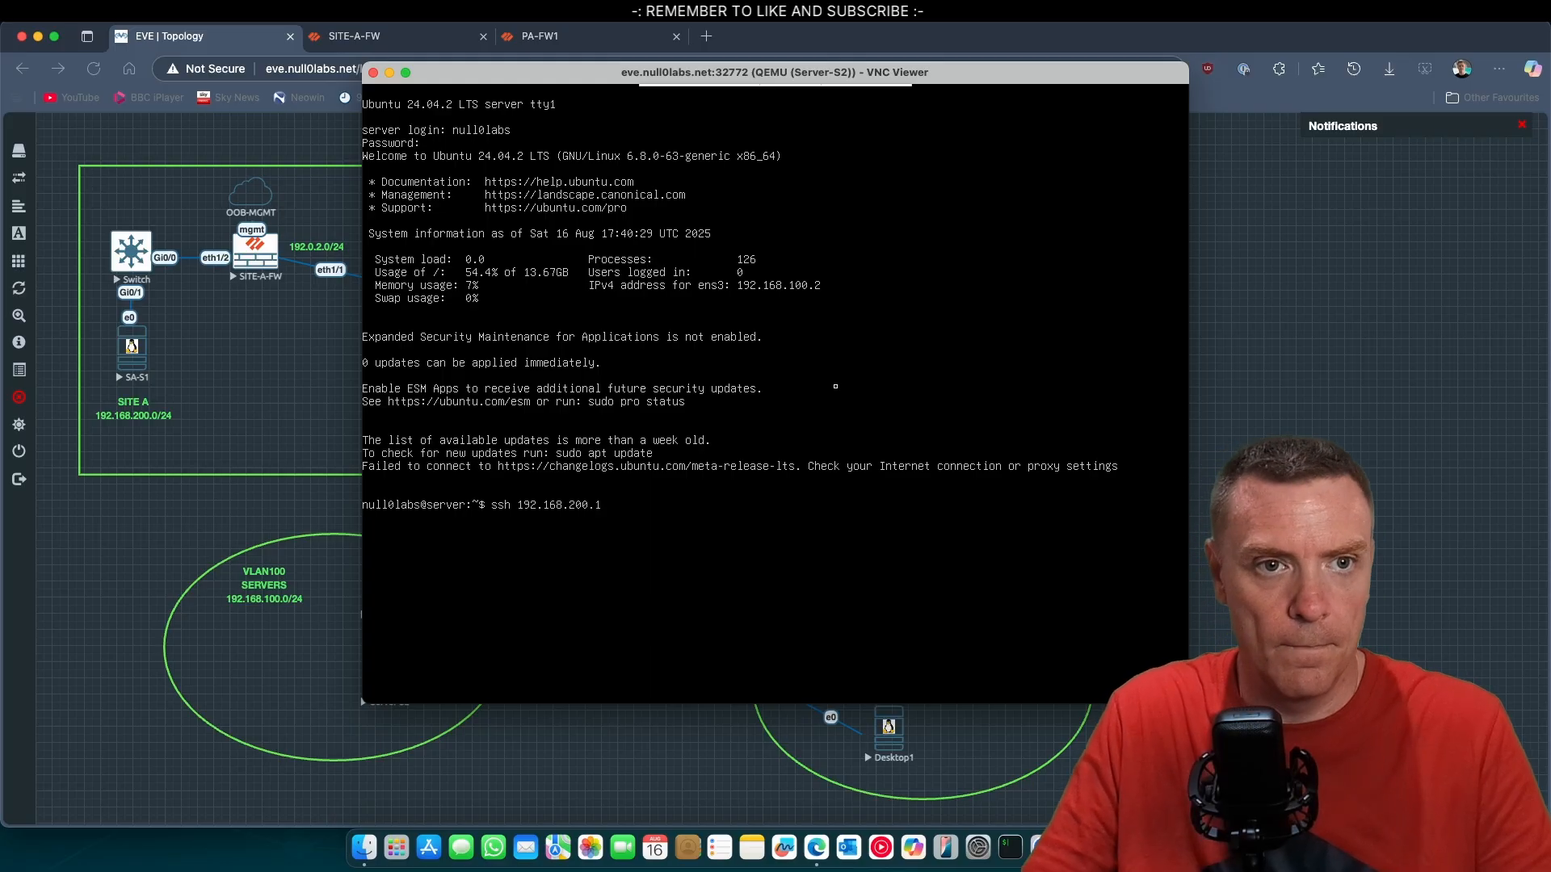
Clear the SITEA-SERVERS log filter on PA-FW1 and view the traffic log for the interzone-default rule.
click(624, 39)
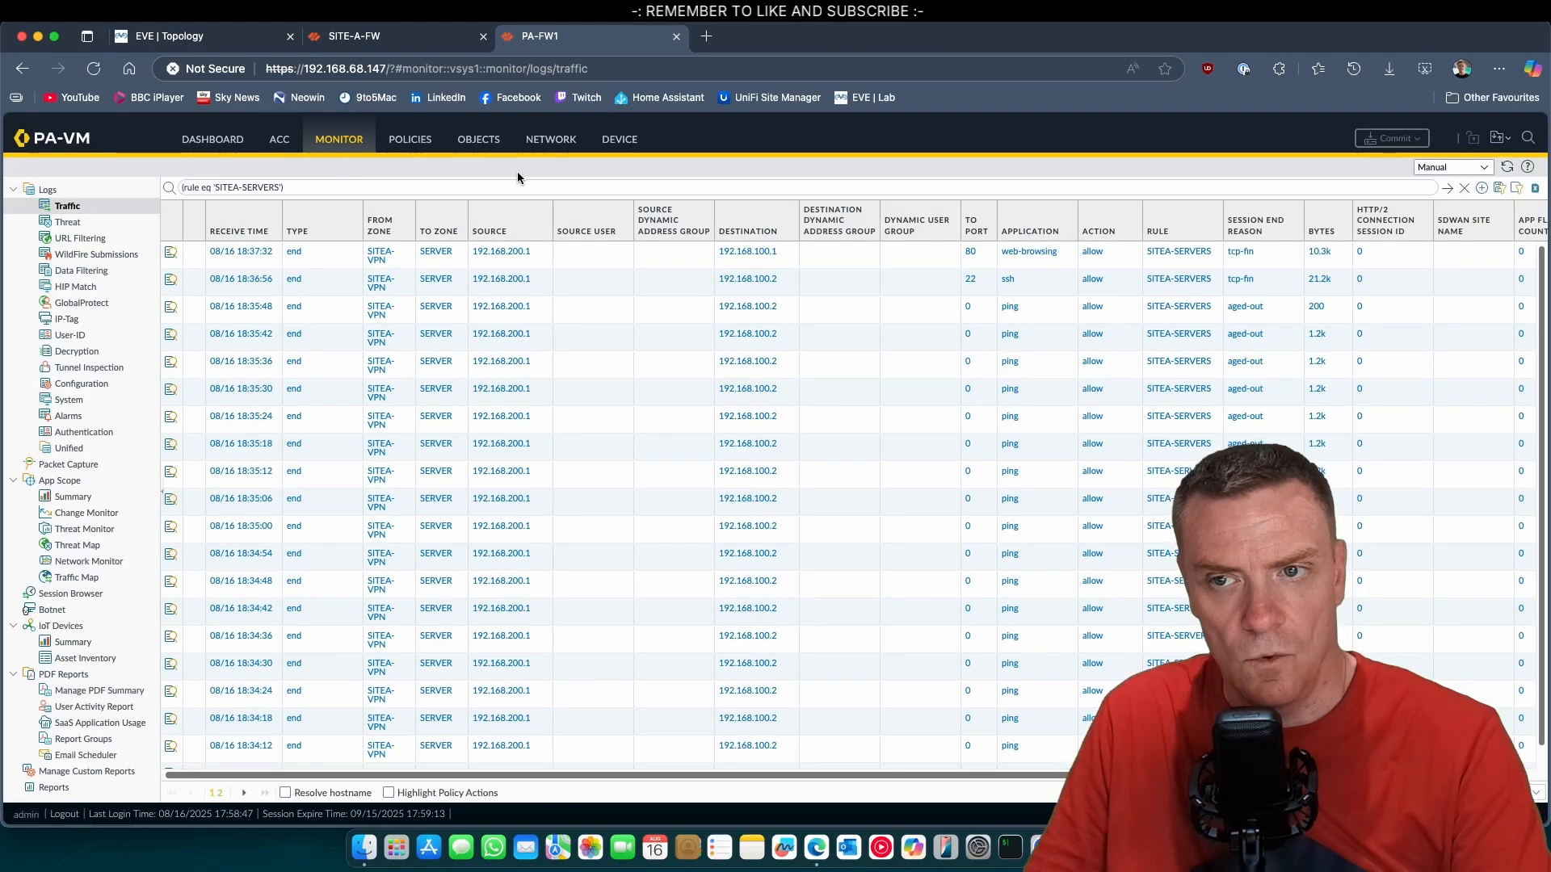
click(1464, 188)
click(422, 145)
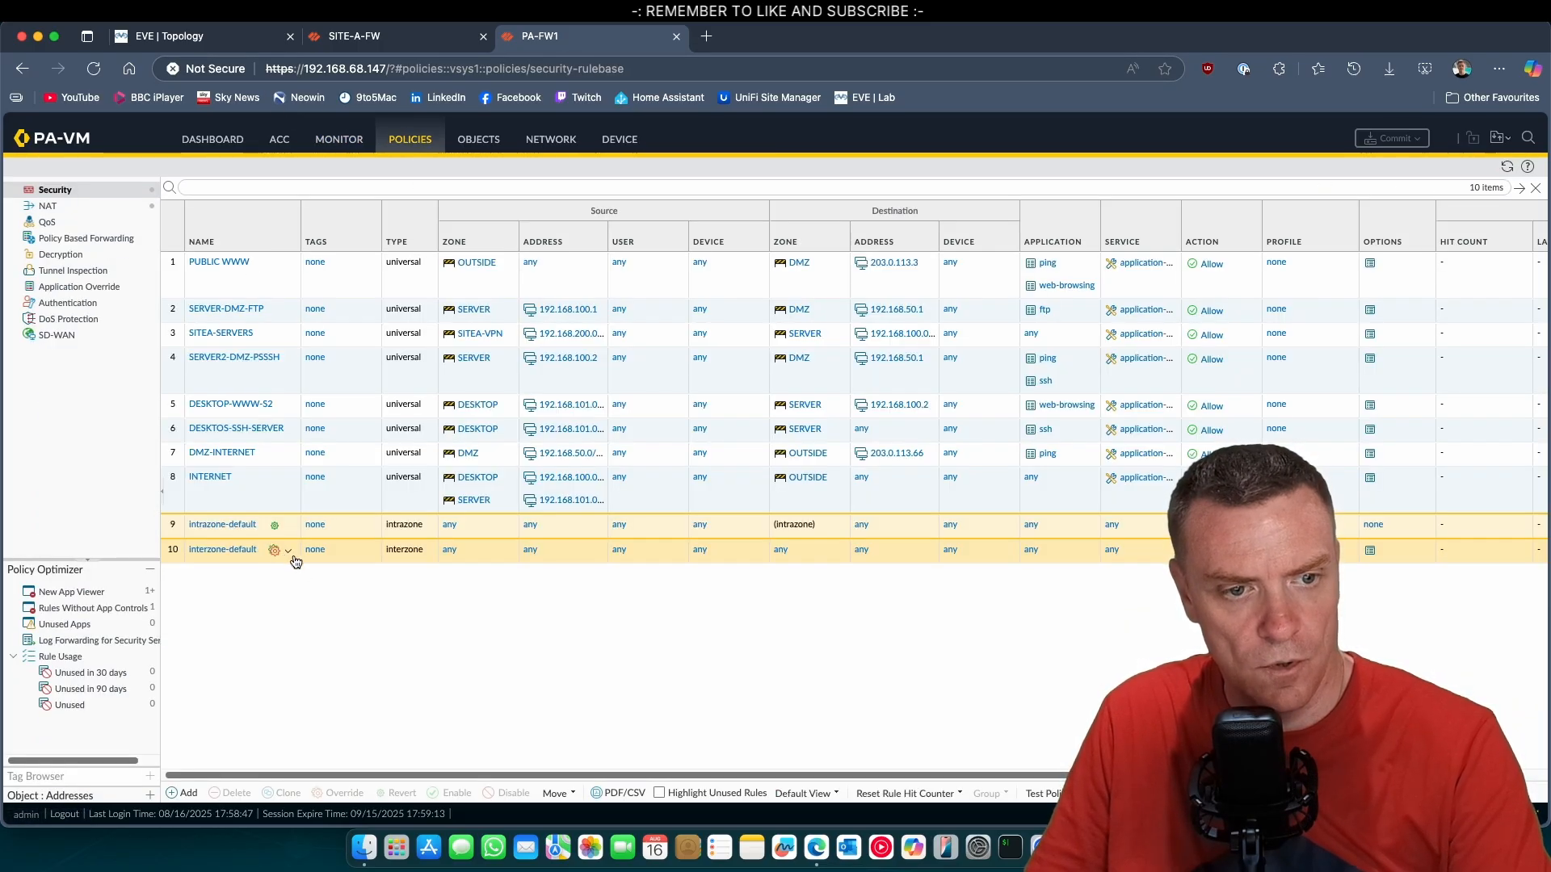
click(284, 554)
click(320, 570)
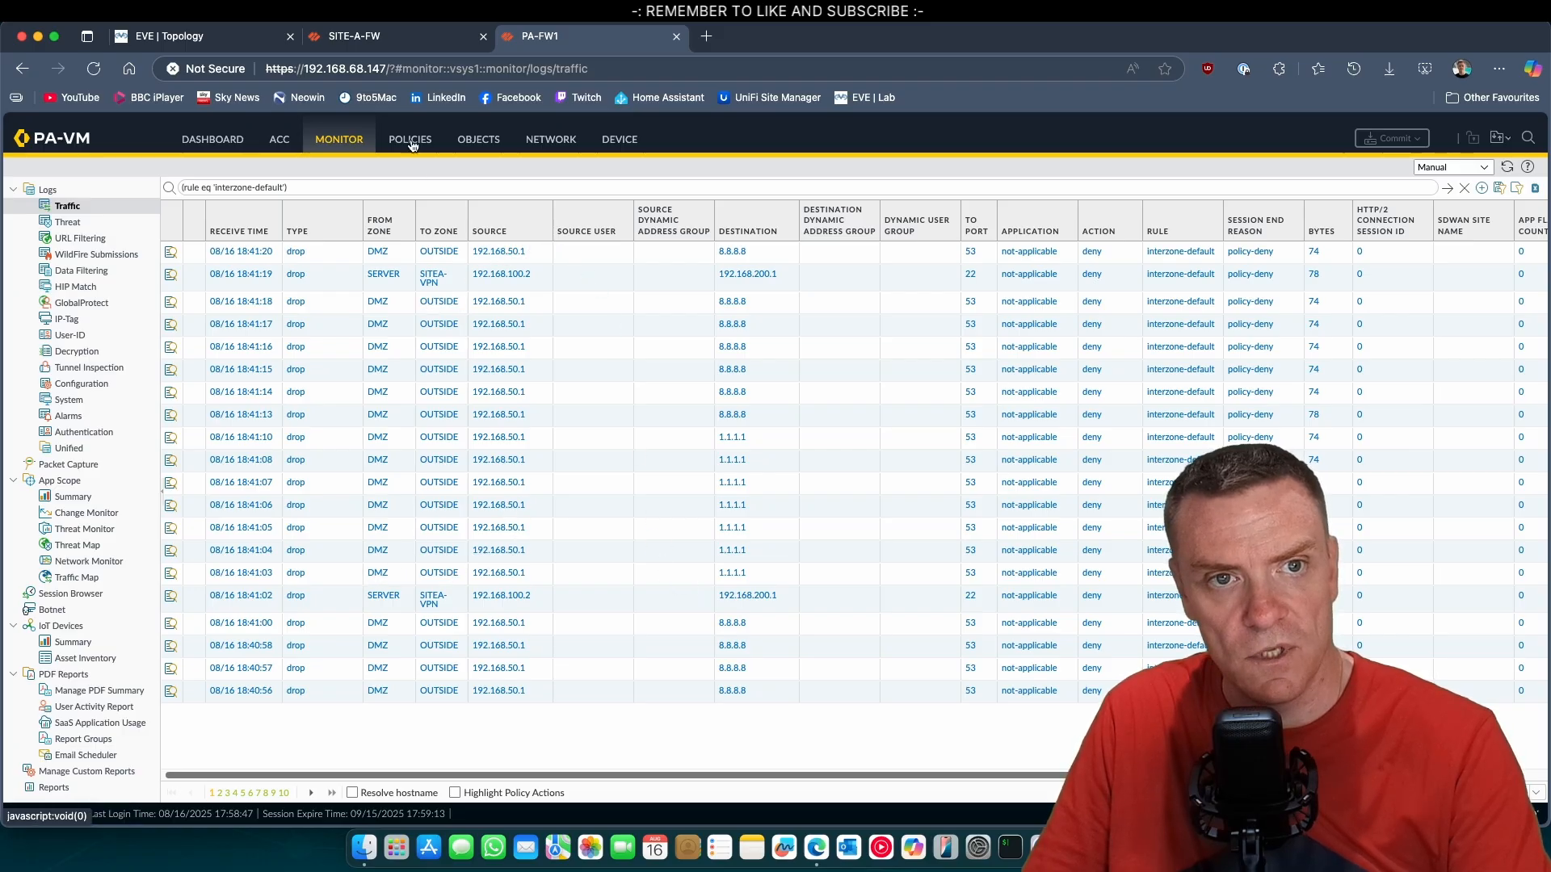
Review the security policy rules on the Site A firewall and return to the EVE topology.
click(392, 42)
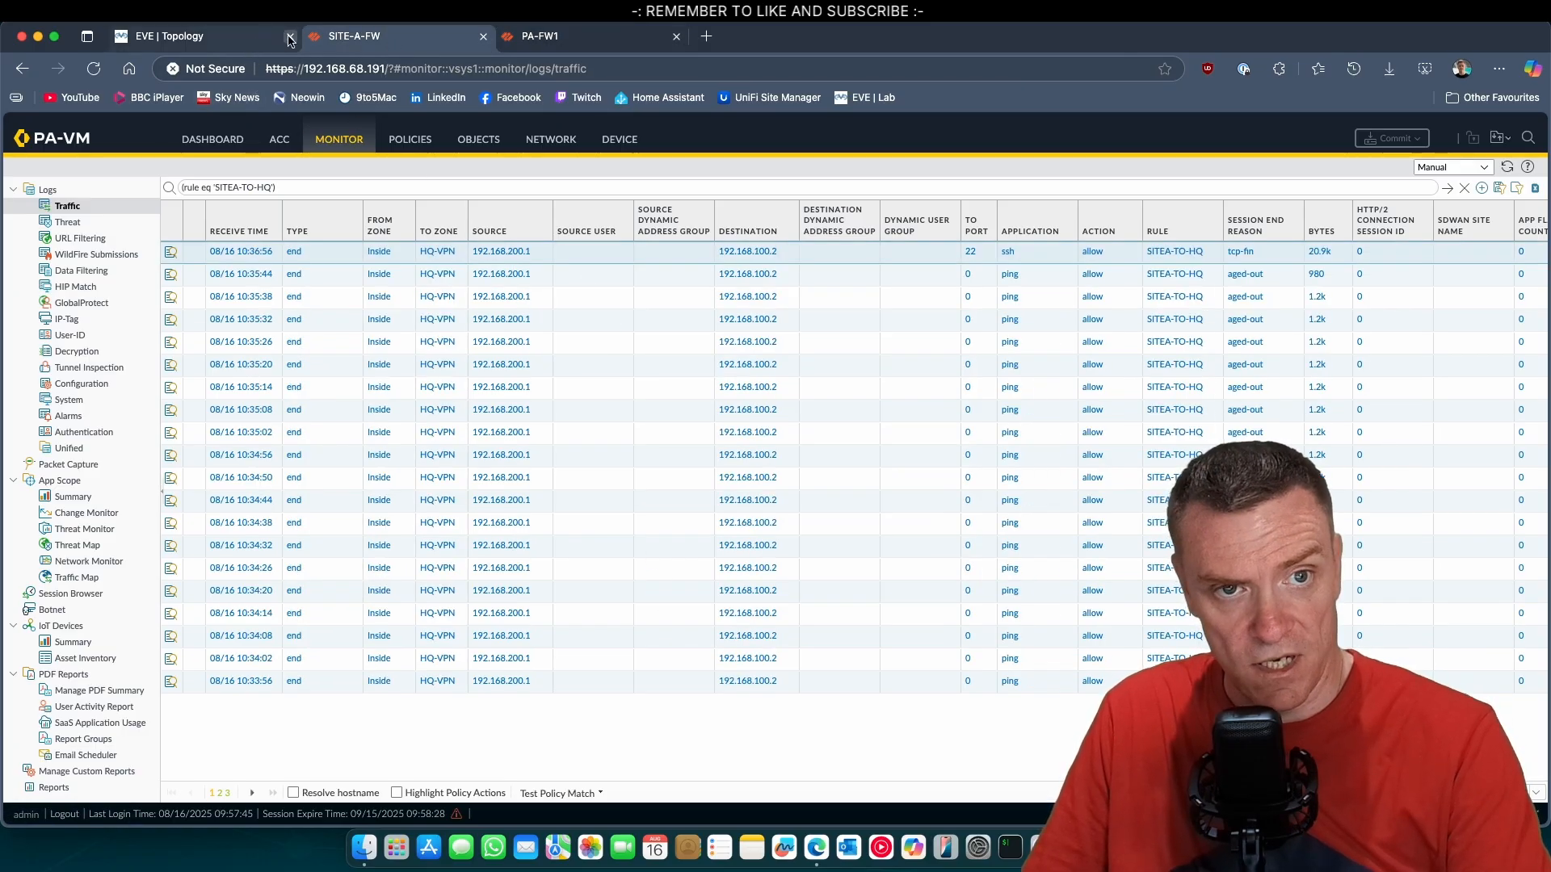
click(422, 149)
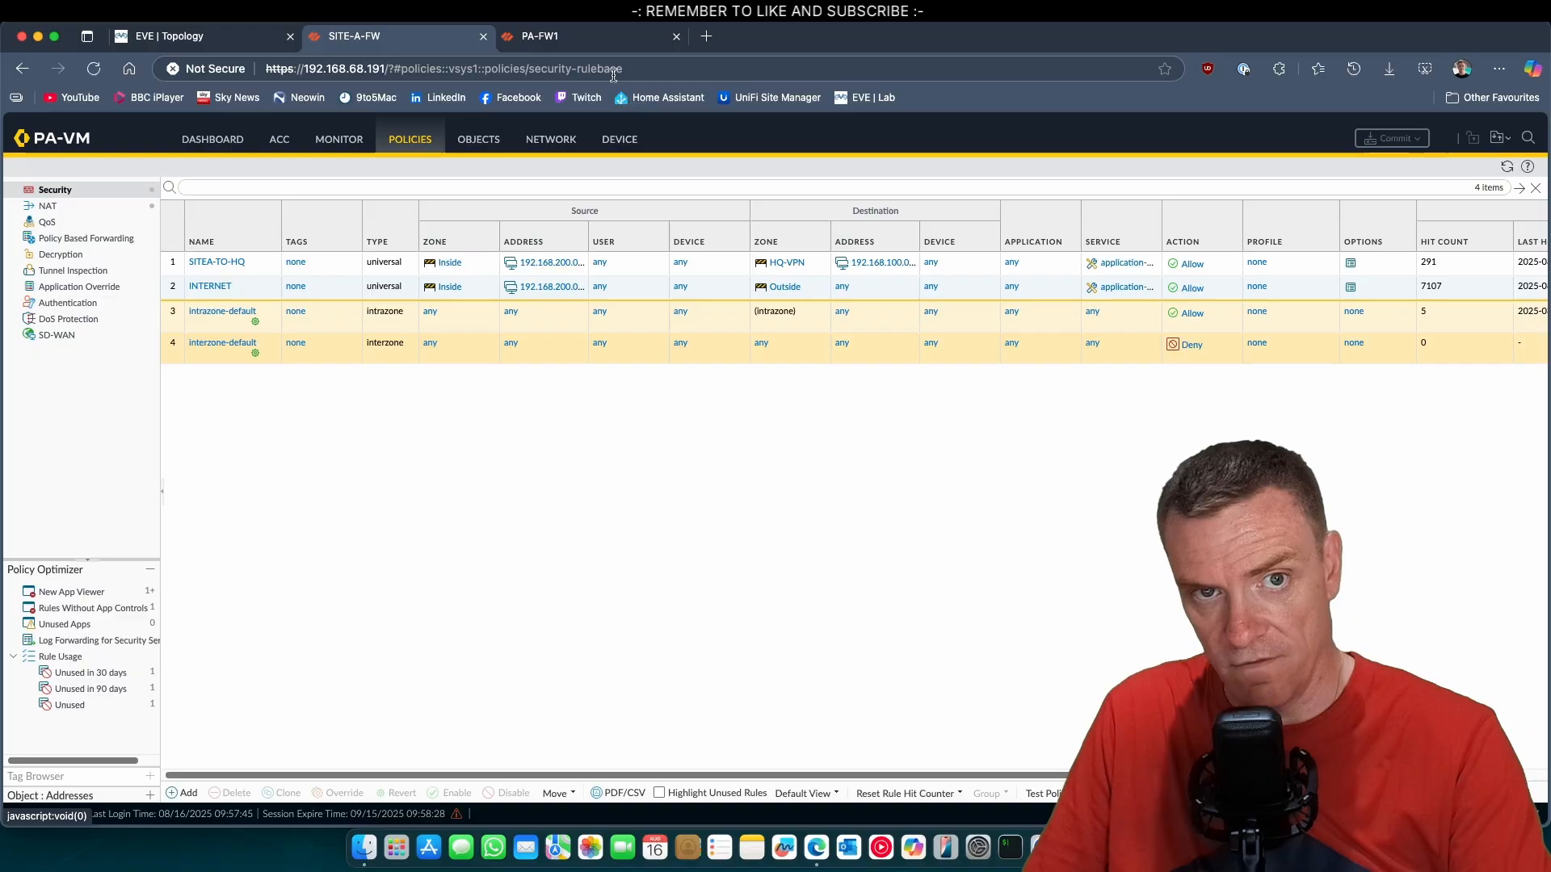
click(239, 40)
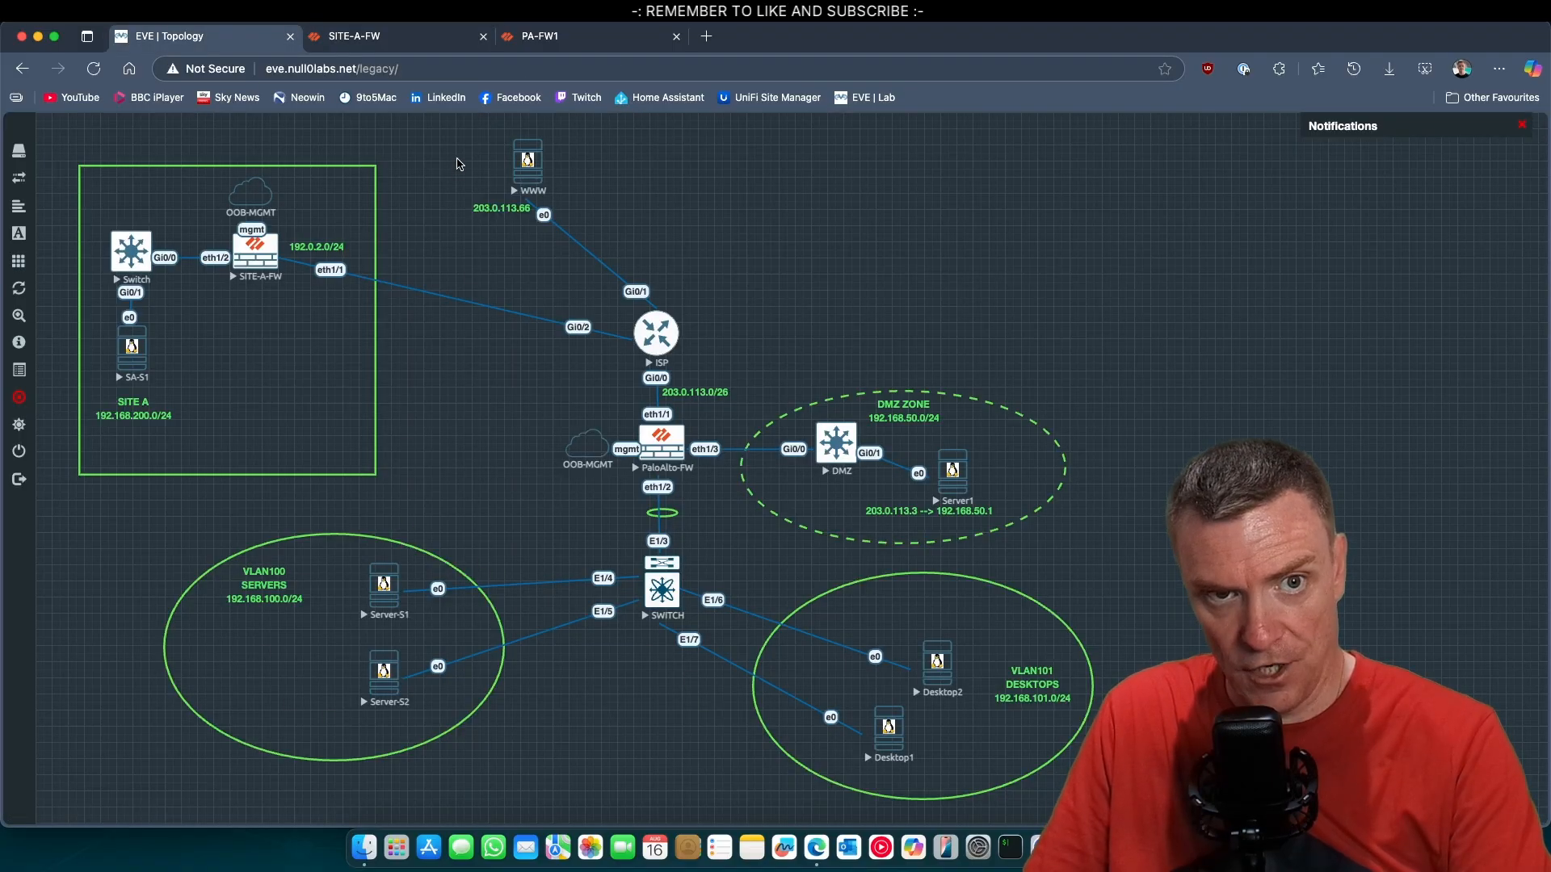
Inspect the SITEA-SERVERS security rule on PA-FW1, close it without changes and return to the EVE topology.
click(555, 36)
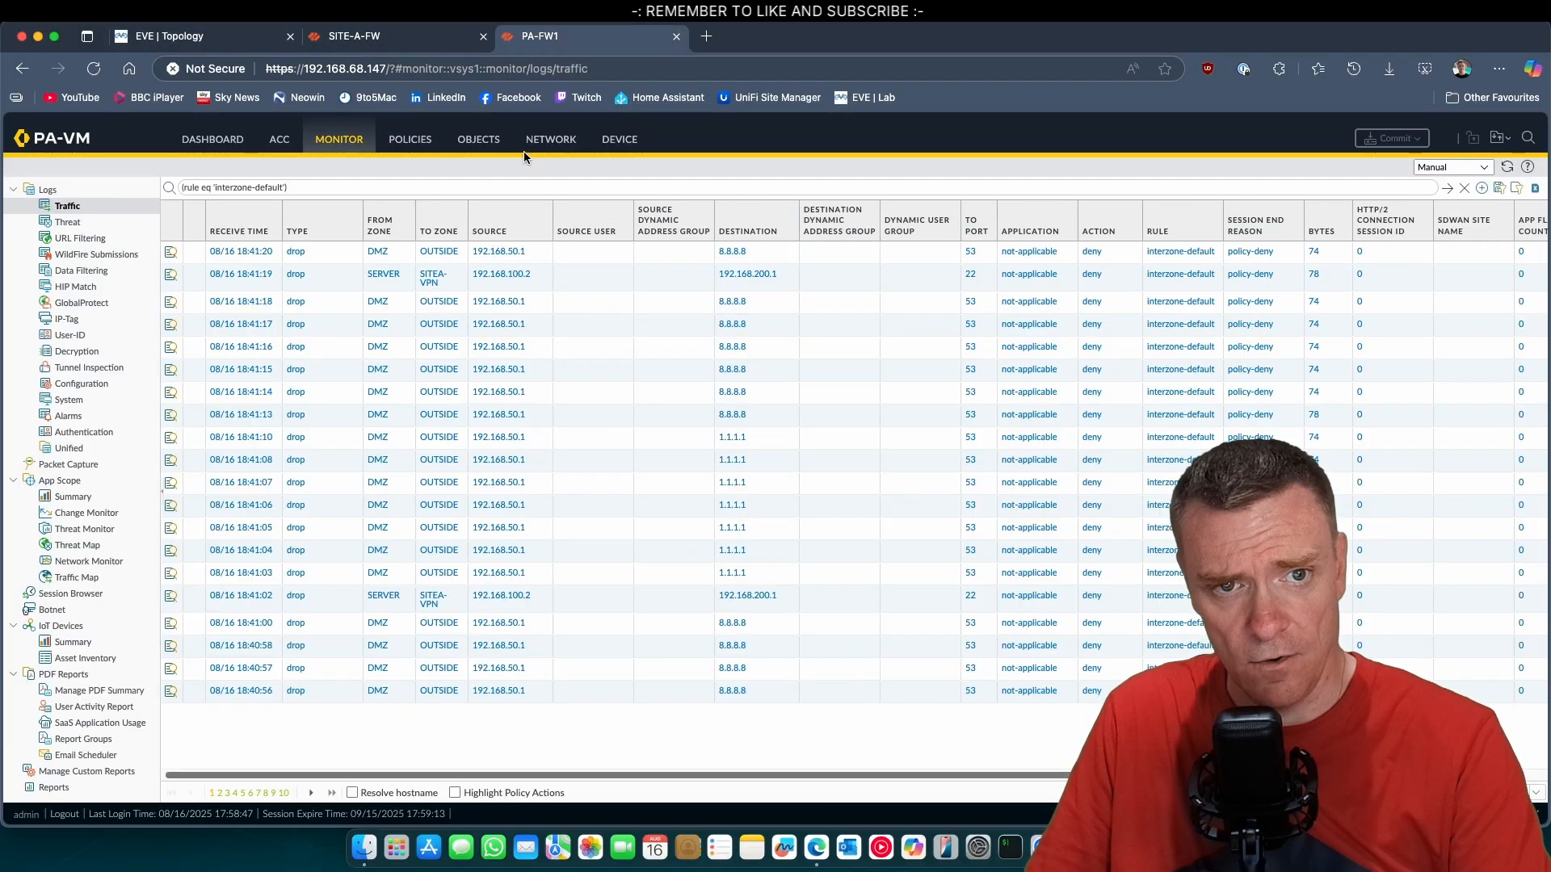
click(410, 140)
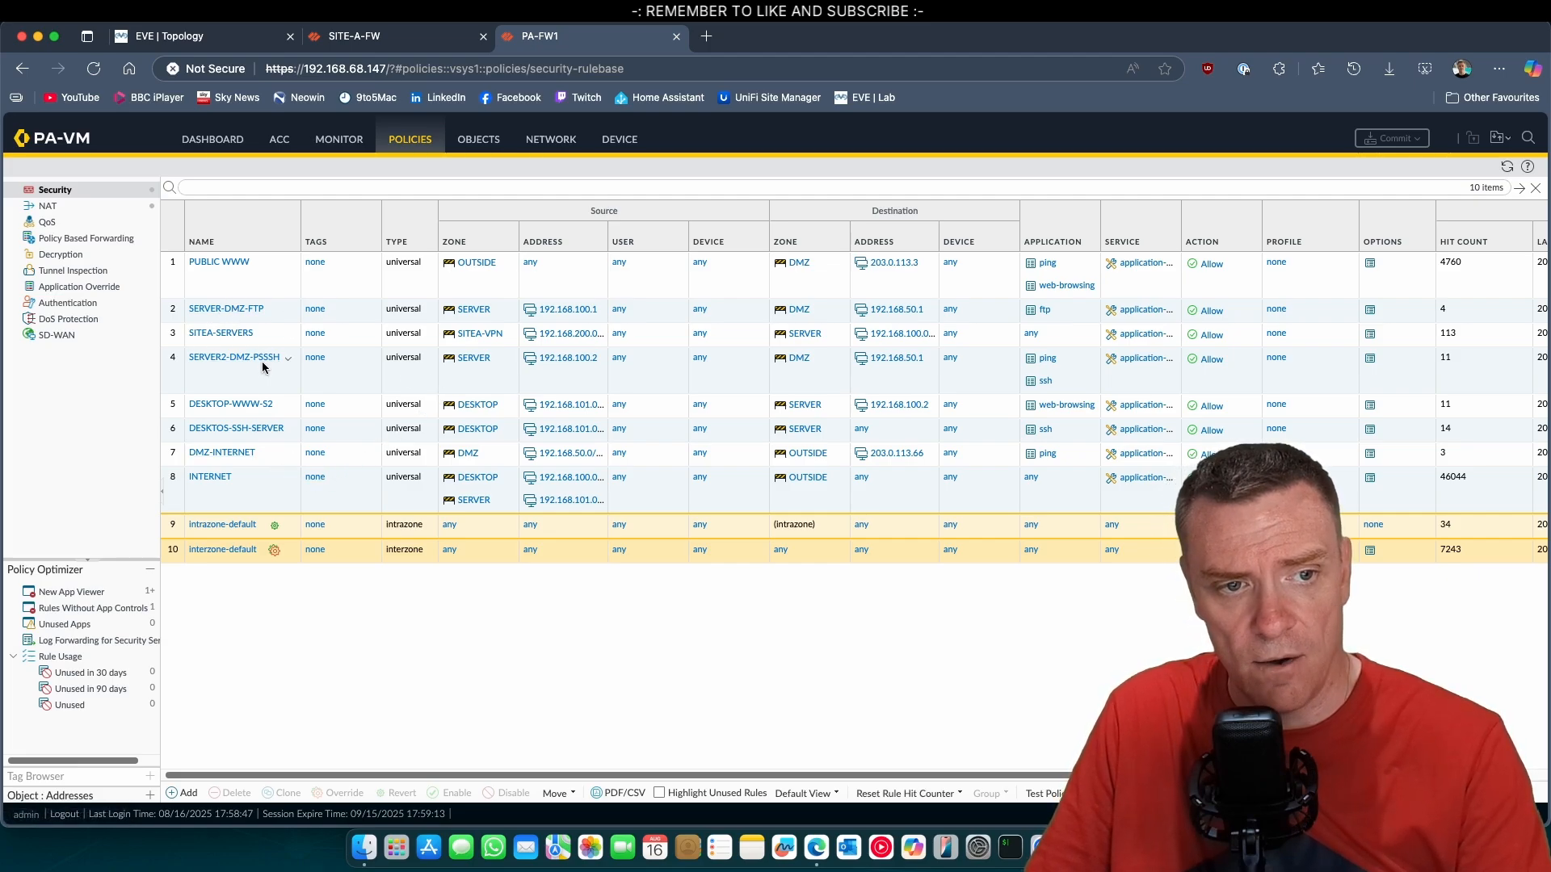
click(221, 334)
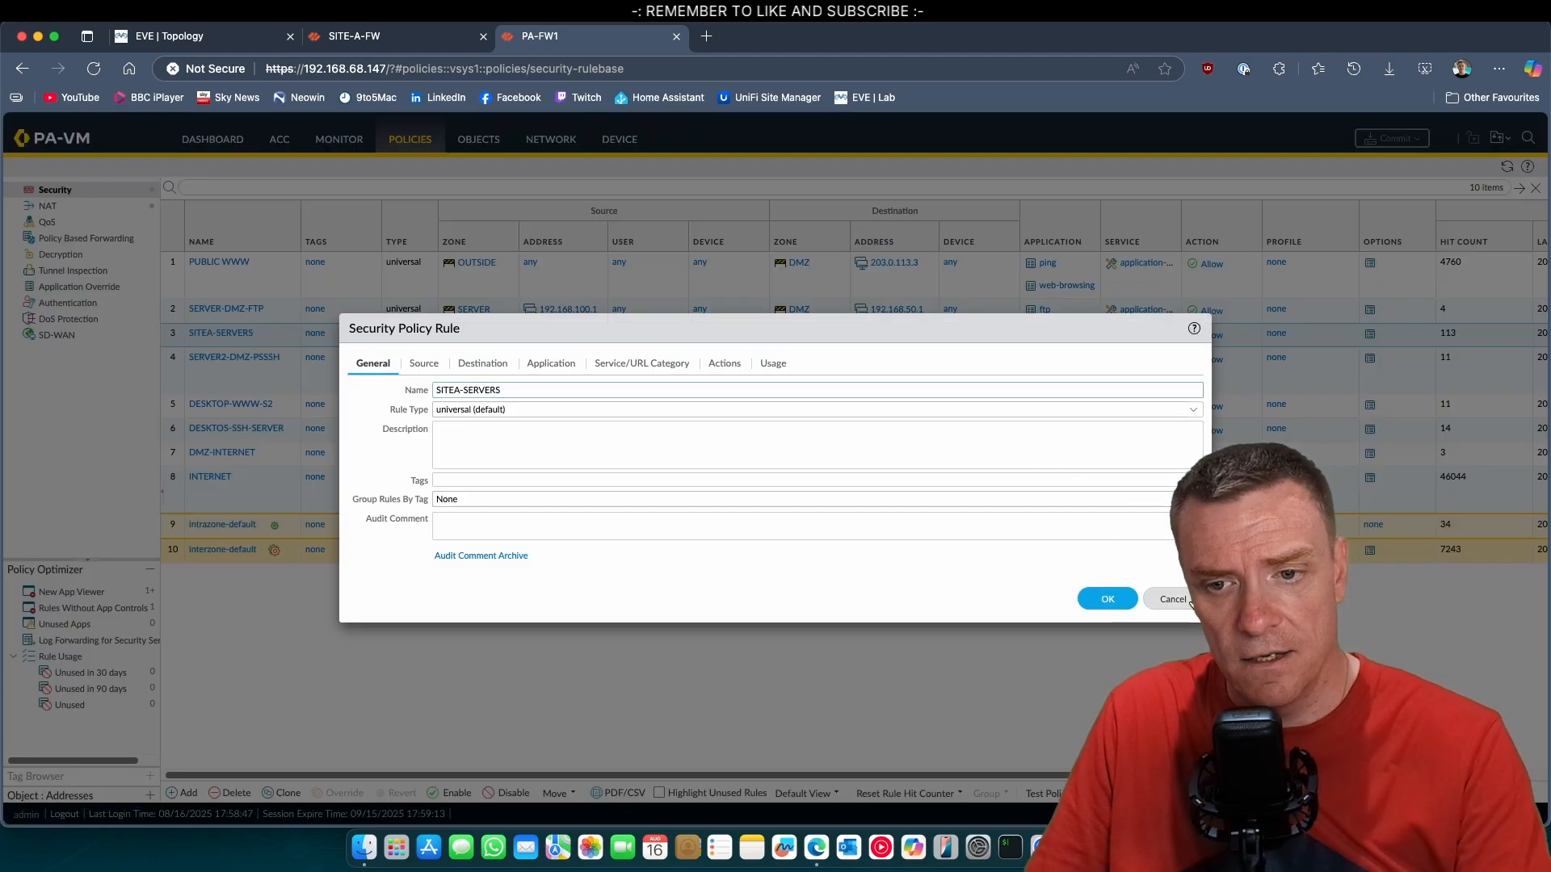
click(1189, 602)
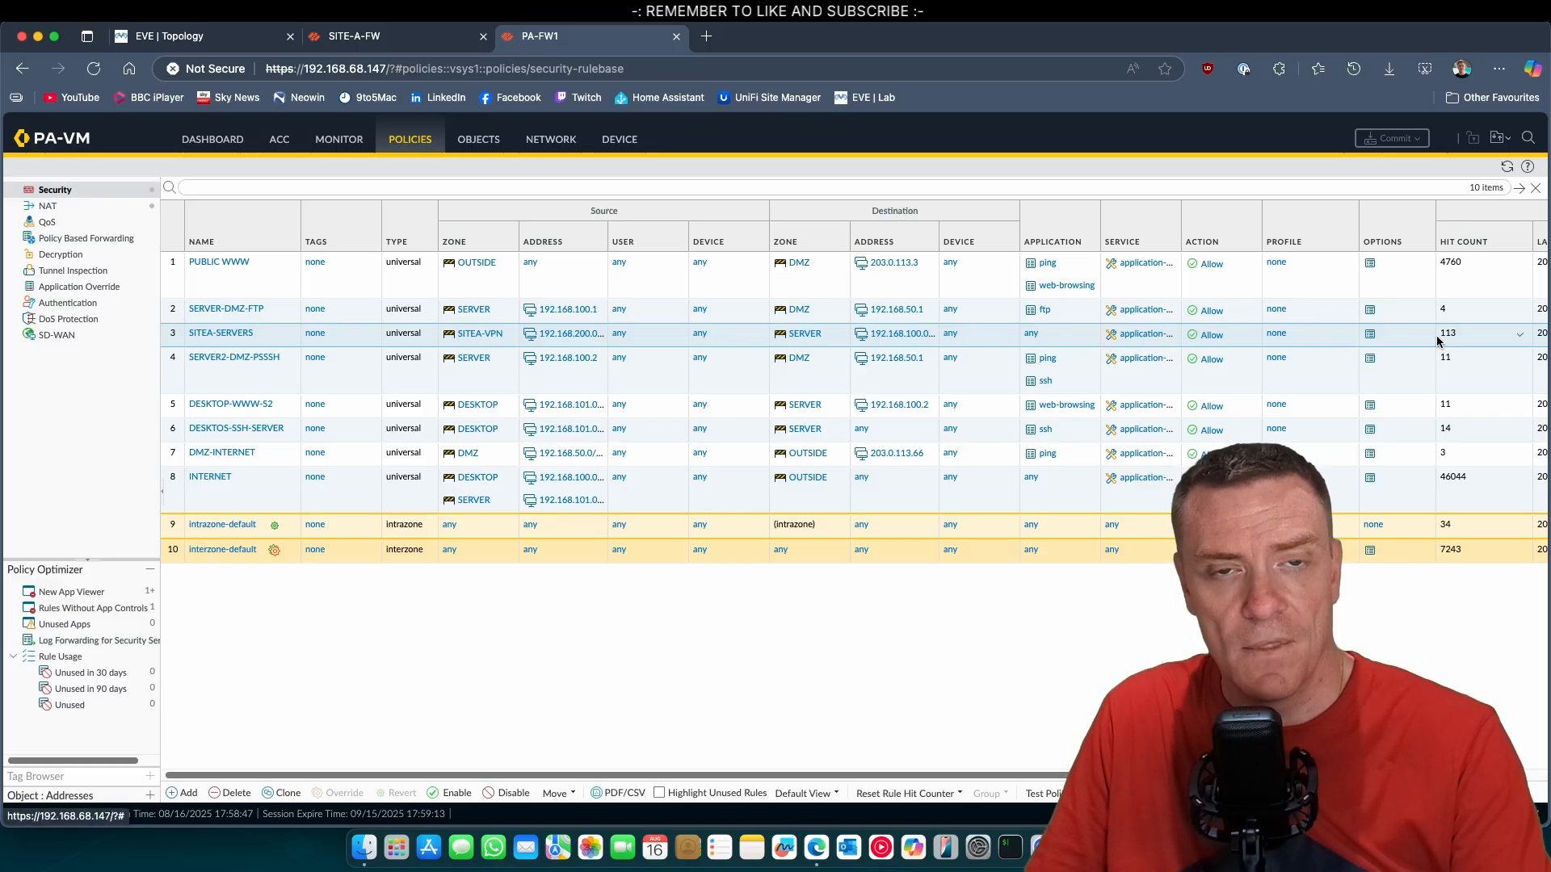
click(202, 36)
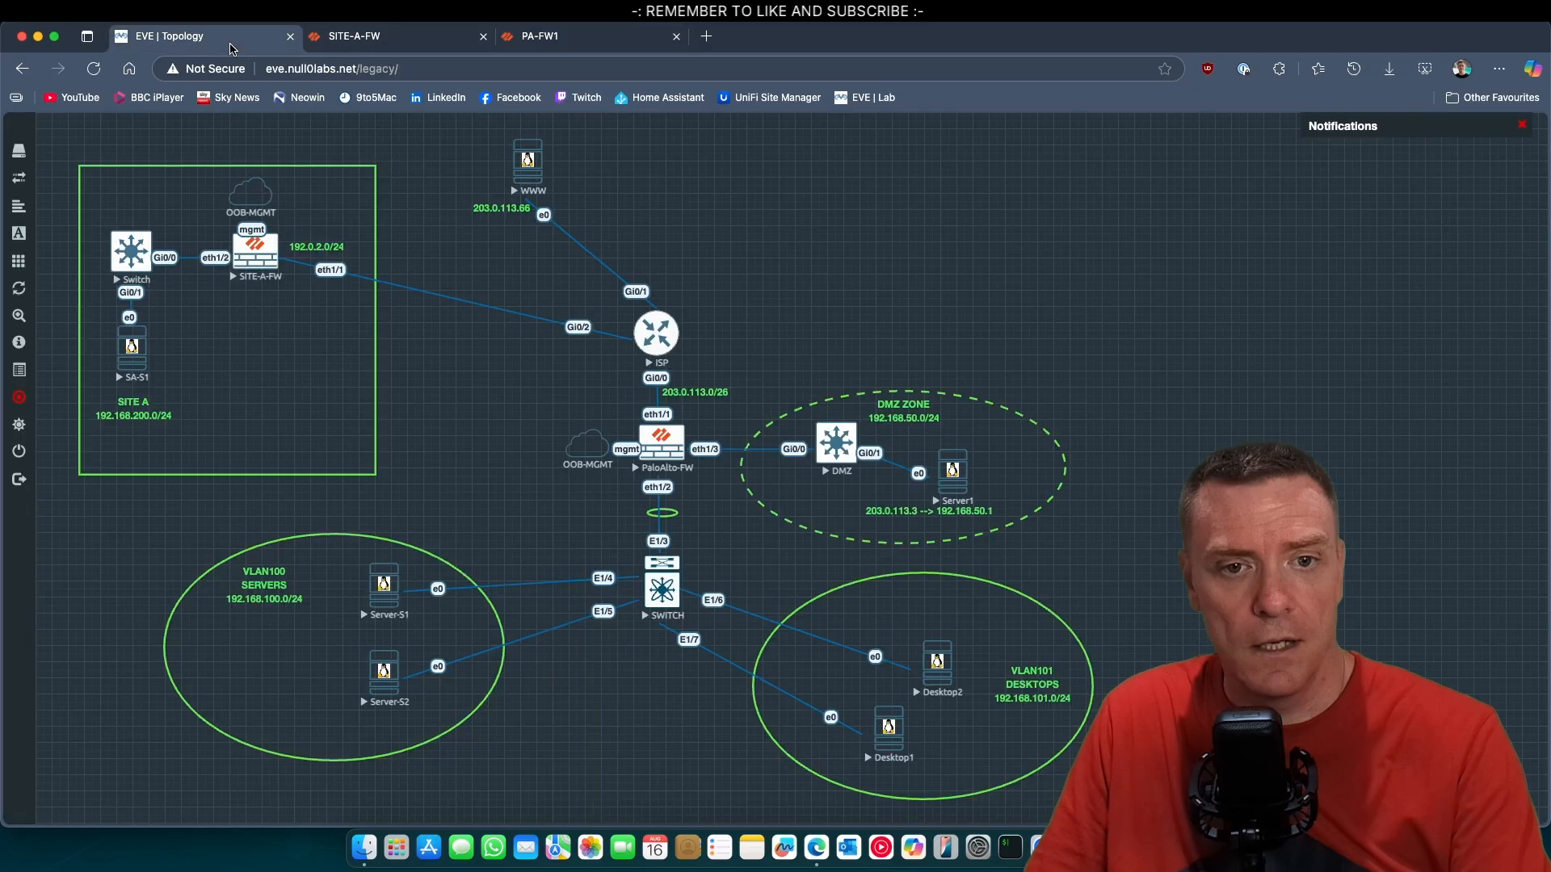